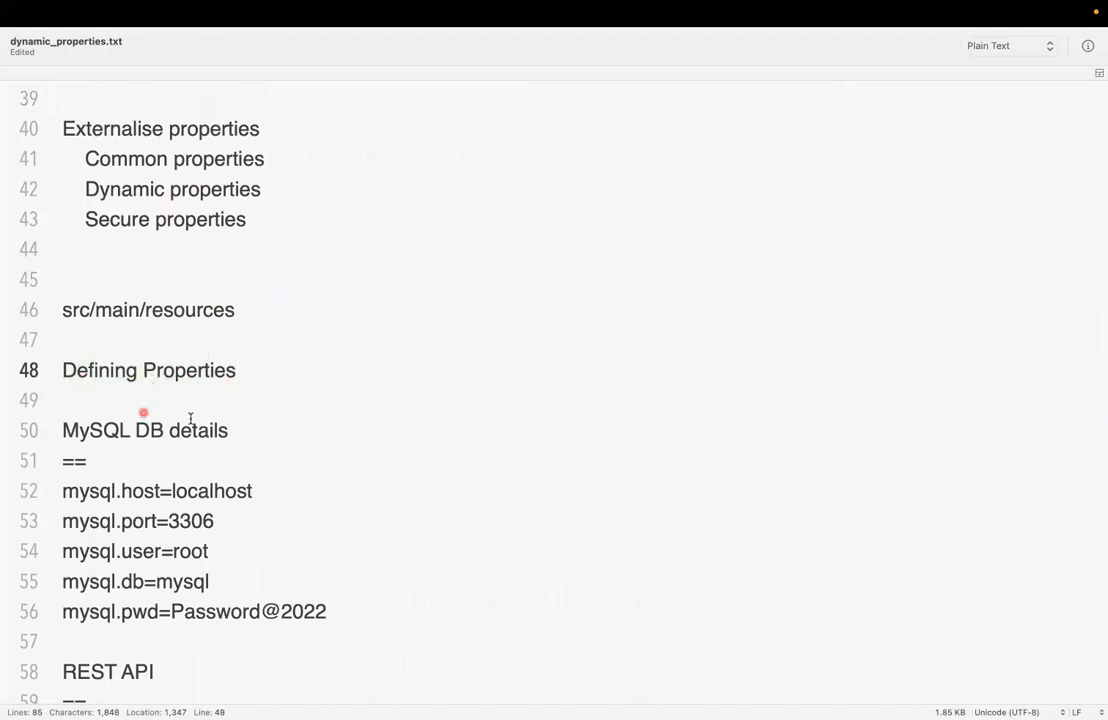
# - Examine the key, prefix and value parts of the mysql.host and mysql.port entries under MySQL DB details
pyautogui.click(111, 490)
pyautogui.doubleClick(92, 490)
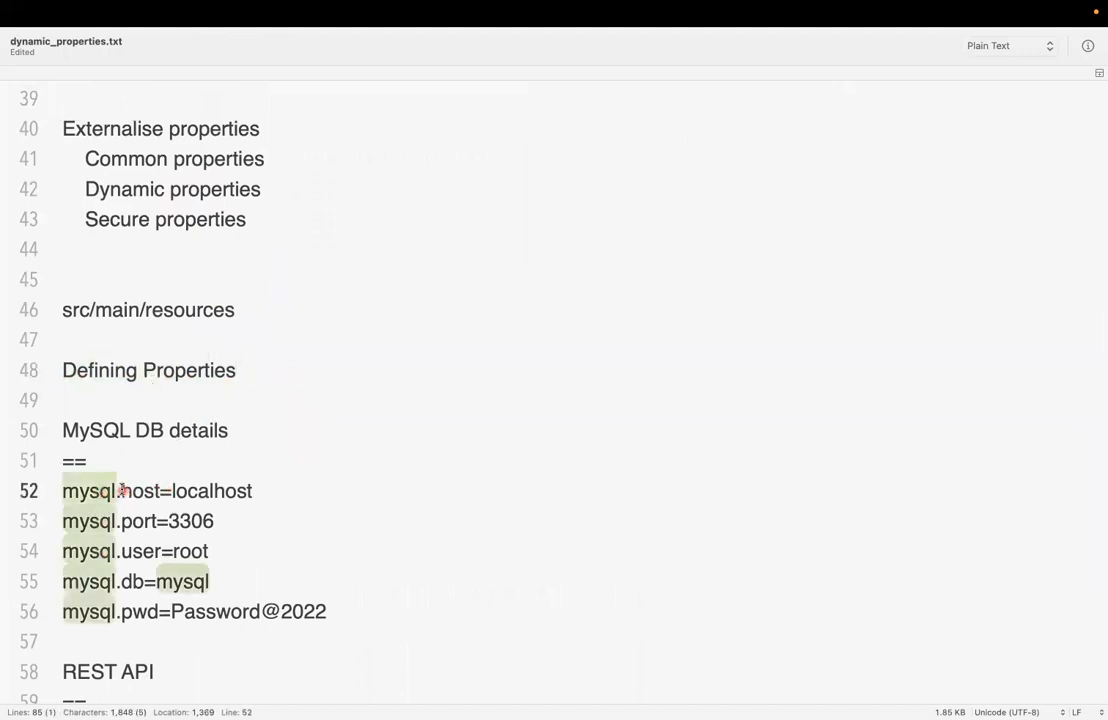
pyautogui.moveTo(160, 492); pyautogui.dragTo(160, 491)
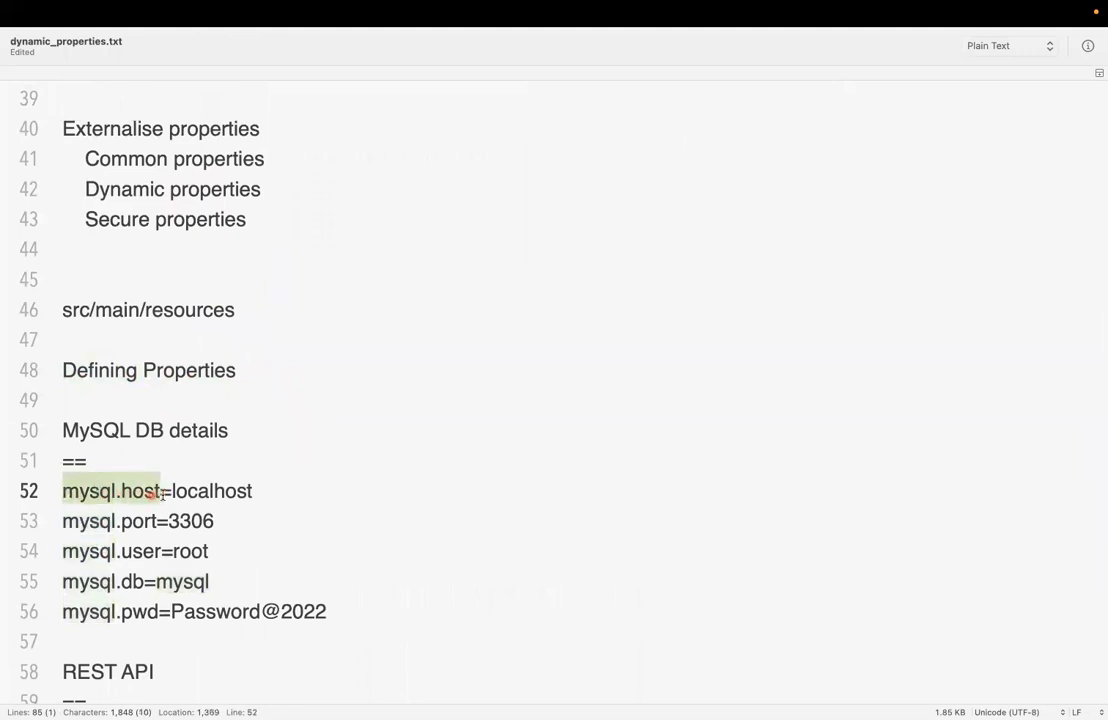
pyautogui.click(160, 491)
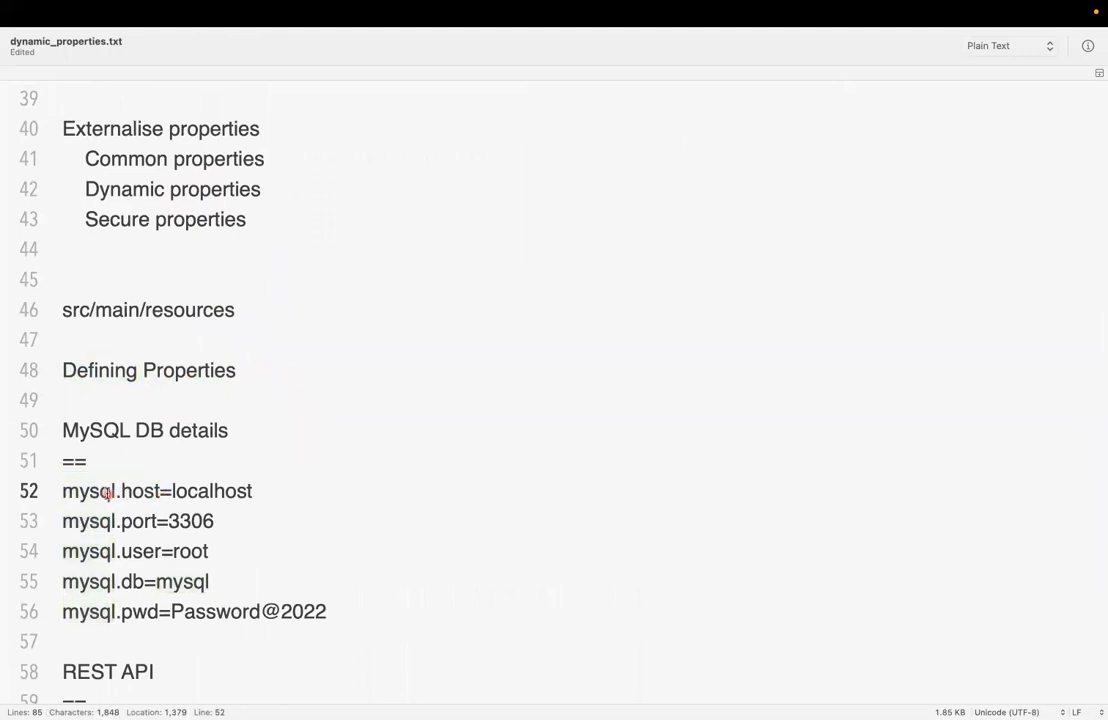
pyautogui.doubleClick(247, 490)
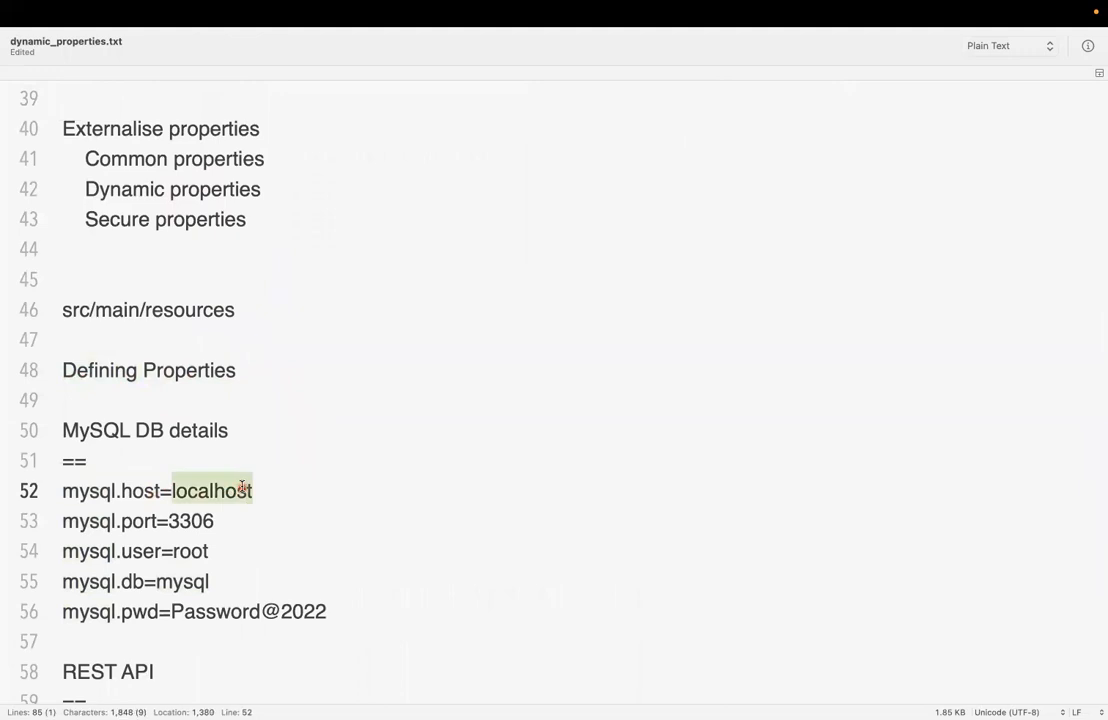
pyautogui.click(288, 492)
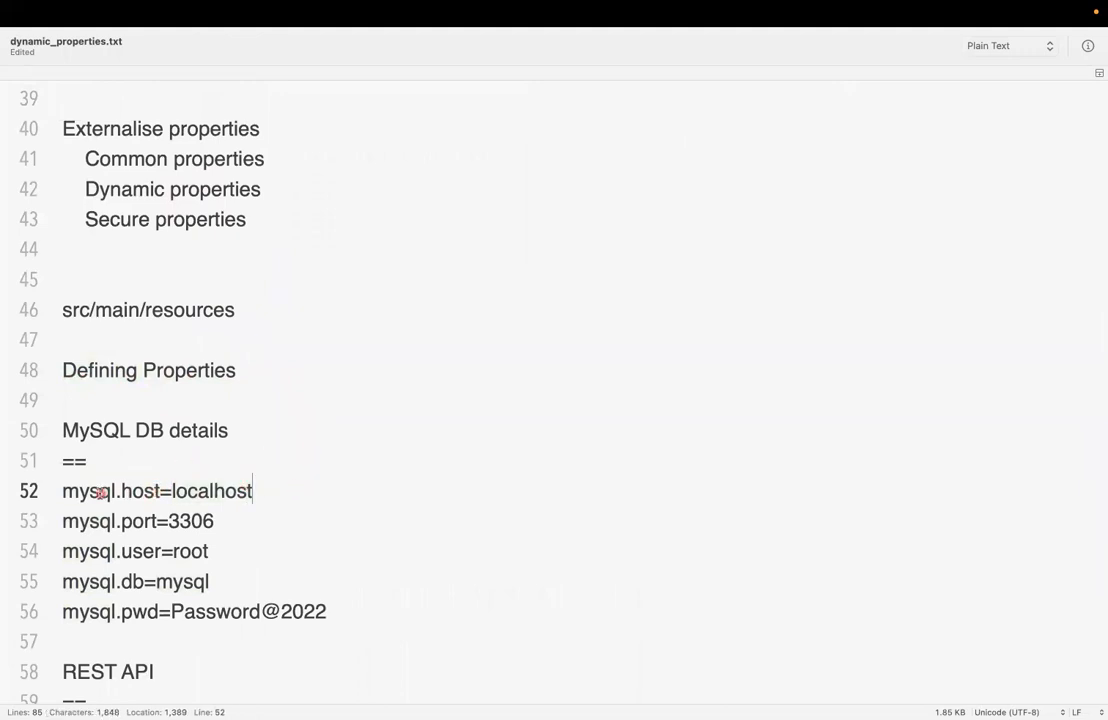
pyautogui.moveTo(112, 490); pyautogui.dragTo(249, 490)
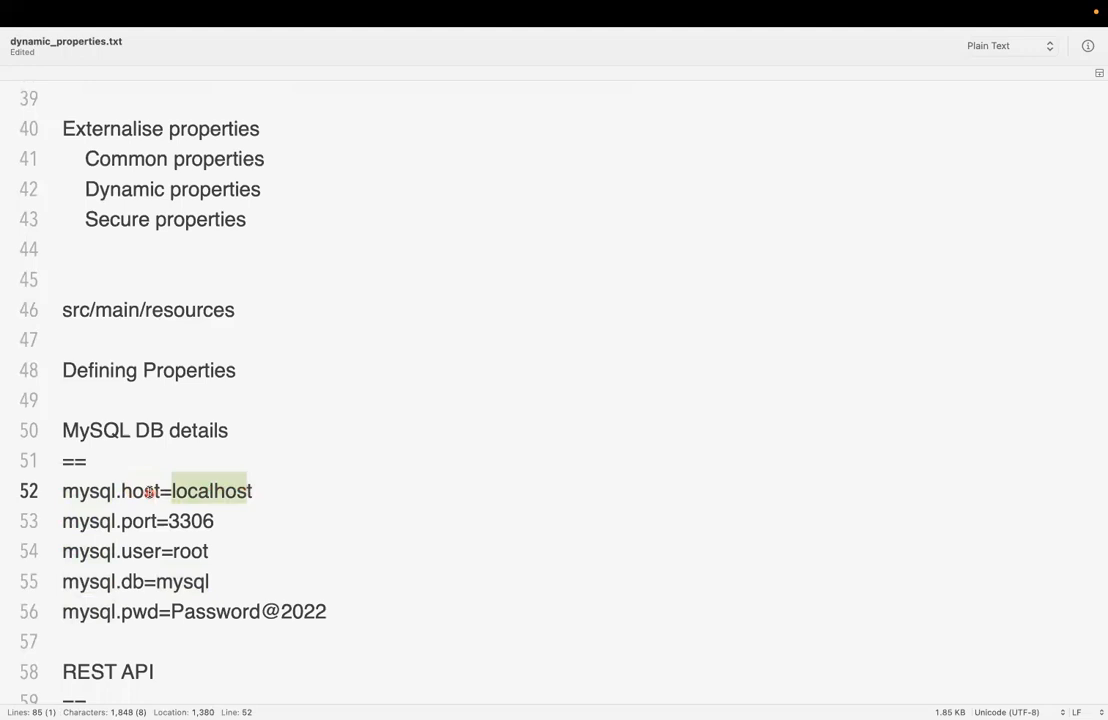
pyautogui.click(223, 519)
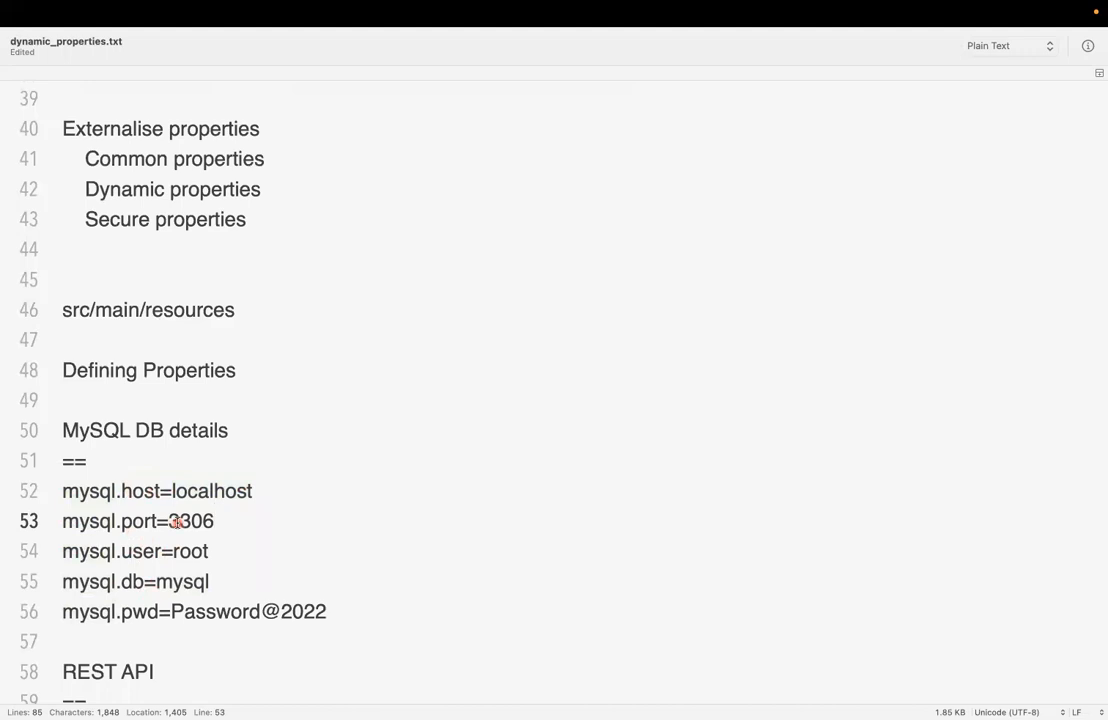
pyautogui.doubleClick(116, 521)
pyautogui.click(155, 521)
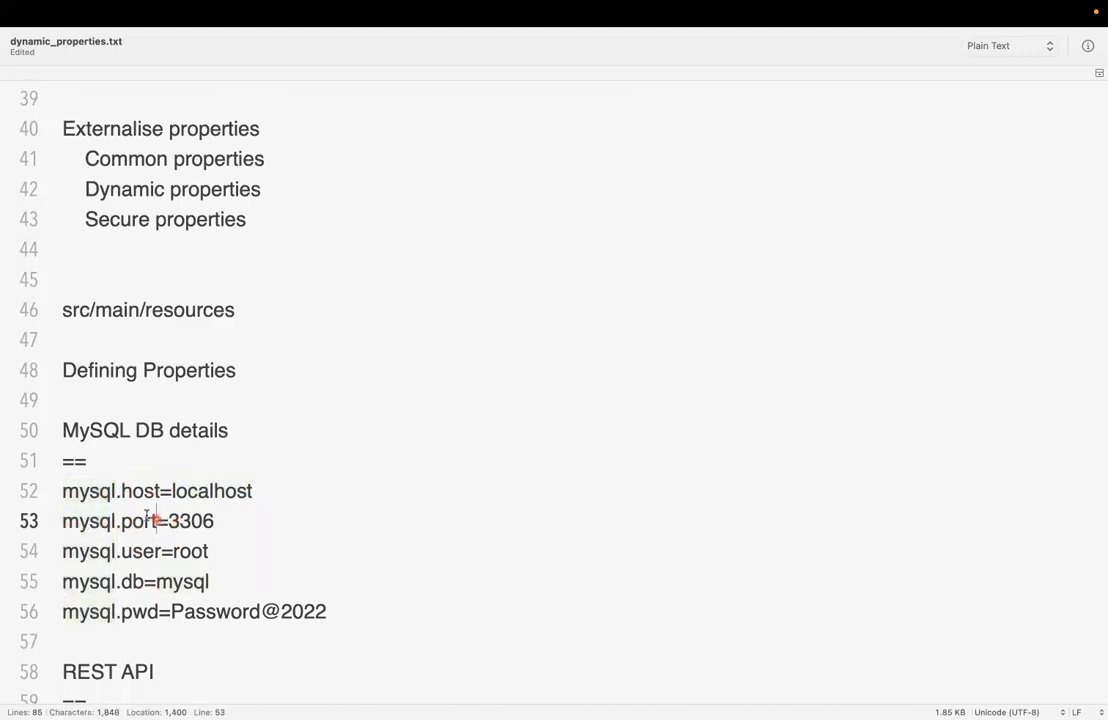
pyautogui.doubleClick(89, 491)
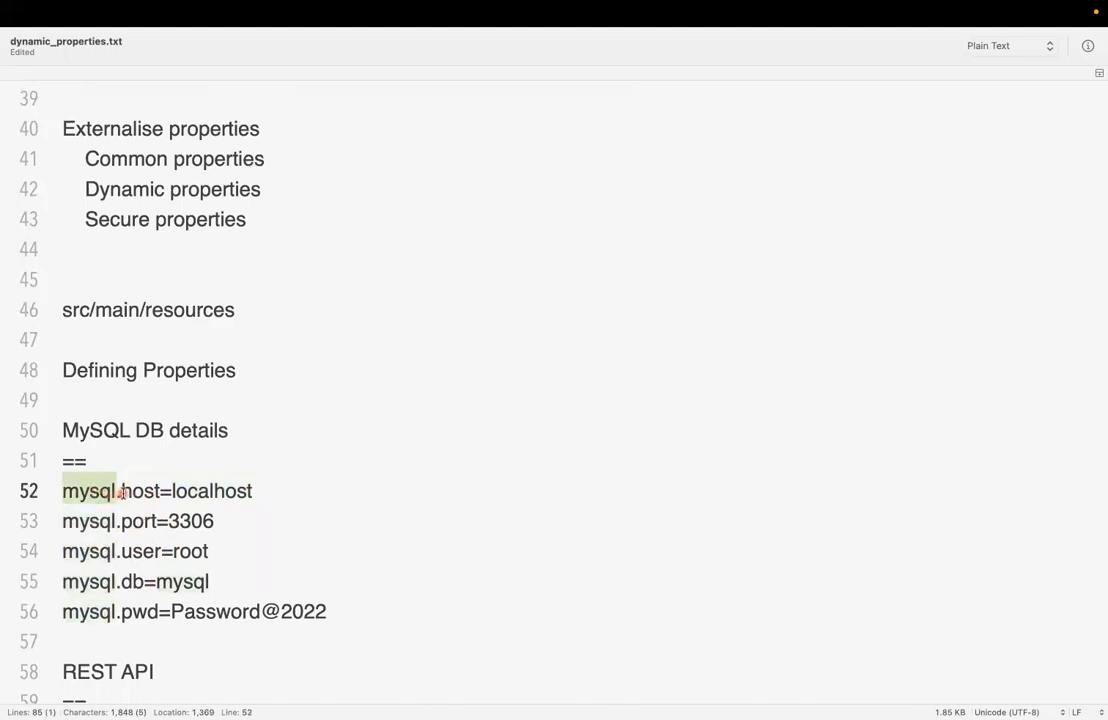
pyautogui.doubleClick(122, 491)
pyautogui.click(223, 463)
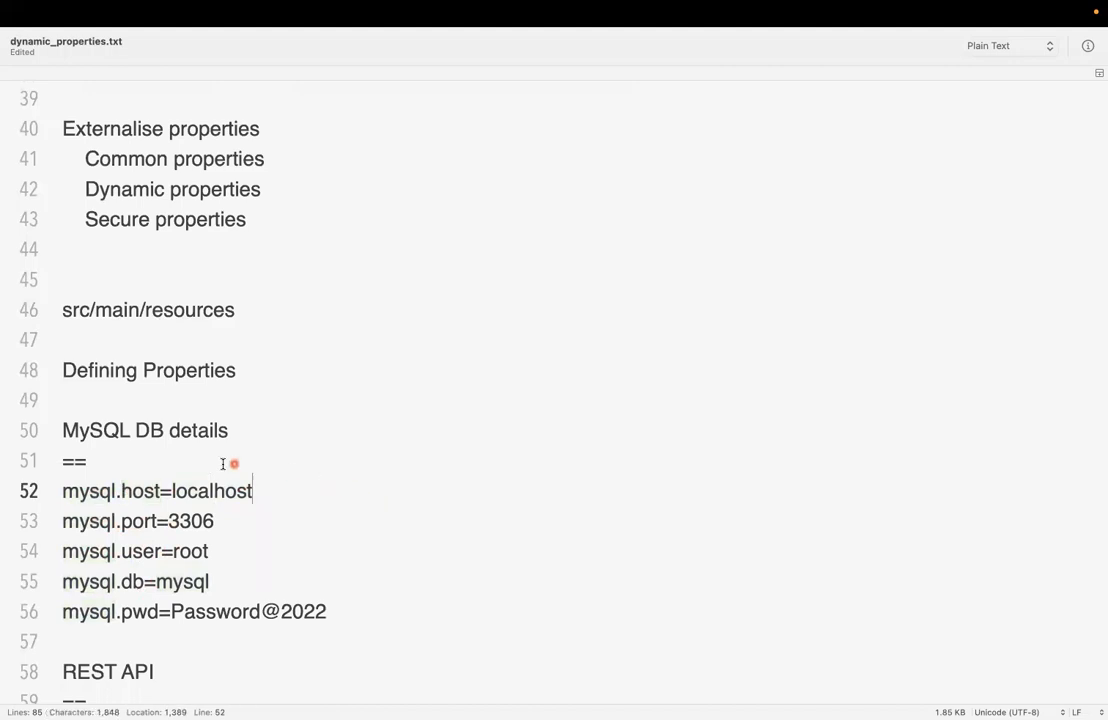
# - Review the keys of all the MySQL DB entries and the REST API properties that follow them
pyautogui.moveTo(213, 589); pyautogui.dragTo(44, 491)
pyautogui.click(255, 494)
pyautogui.click(128, 493)
pyautogui.press('Down')
pyautogui.click(158, 551)
pyautogui.click(155, 581)
pyautogui.click(158, 611)
pyautogui.scroll(-2, 290, 541)
pyautogui.click(355, 540)
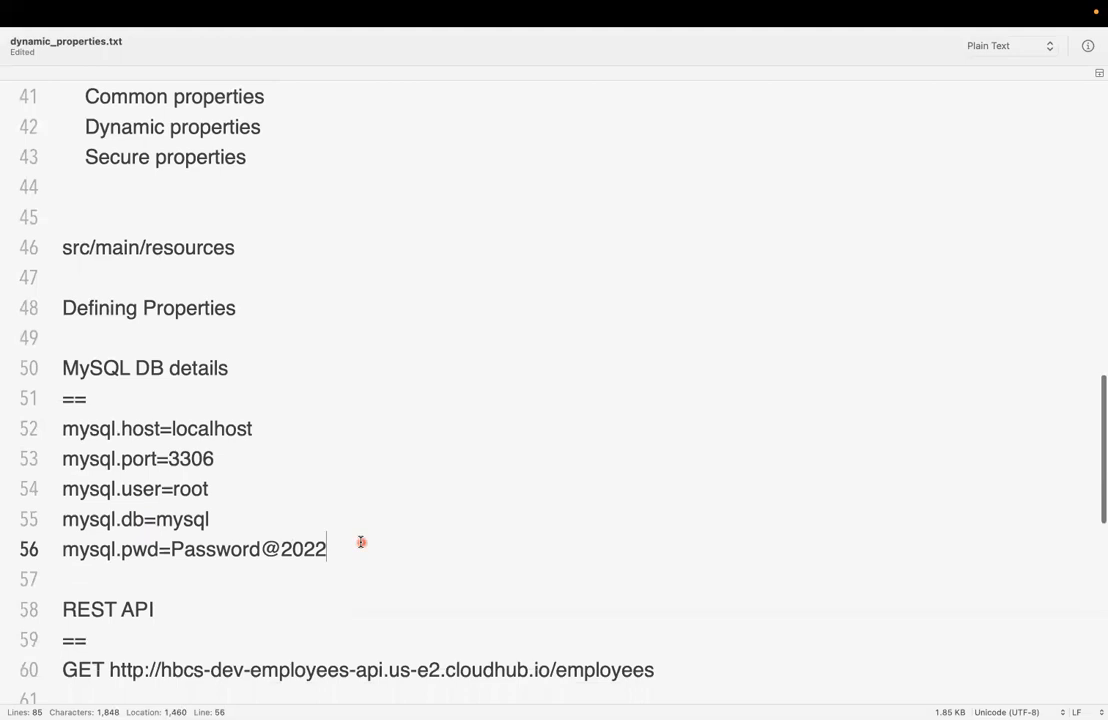
pyautogui.scroll(-5, 252, 514)
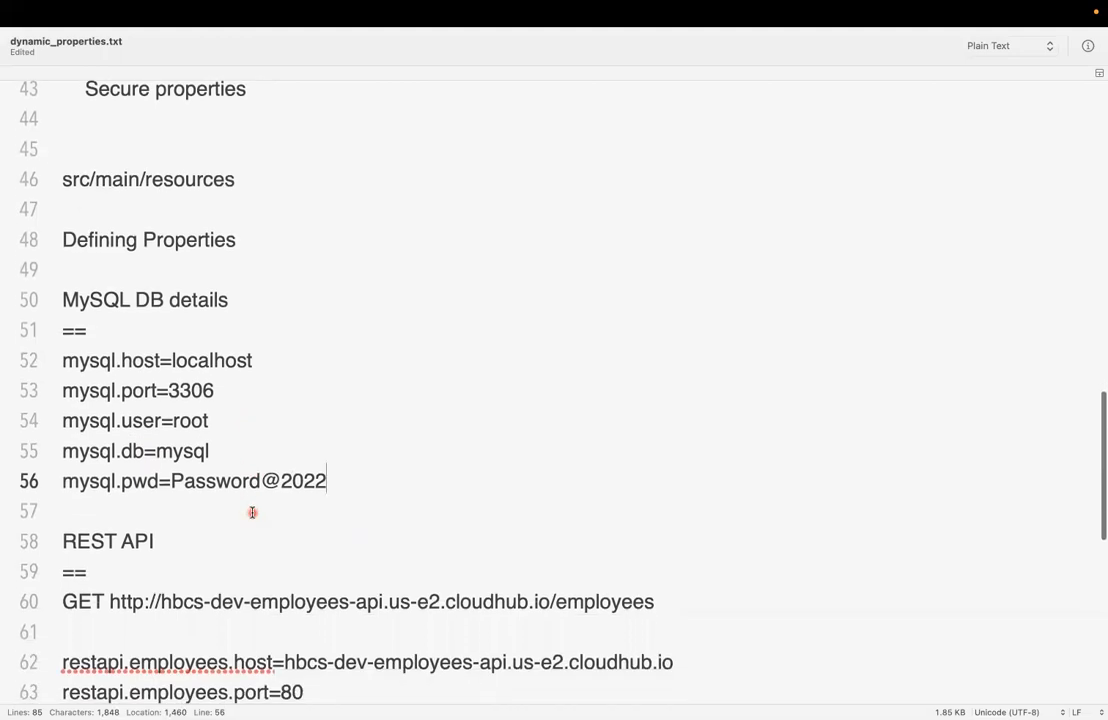
pyautogui.scroll(-2, 252, 512)
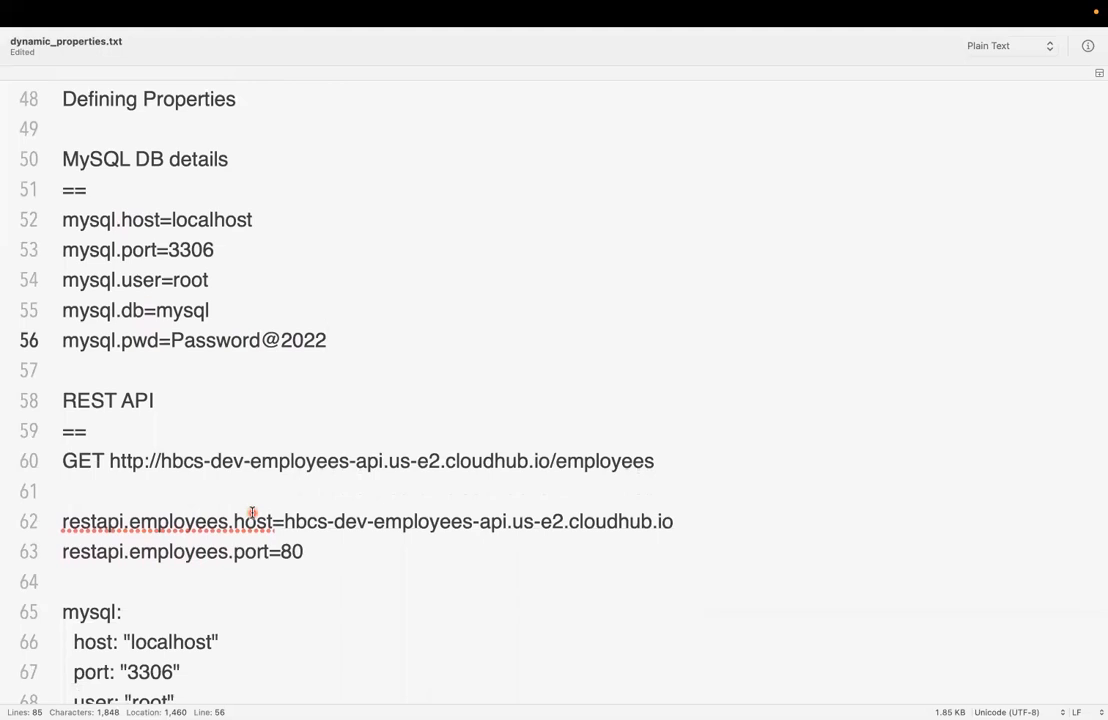
pyautogui.scroll(4, 252, 512)
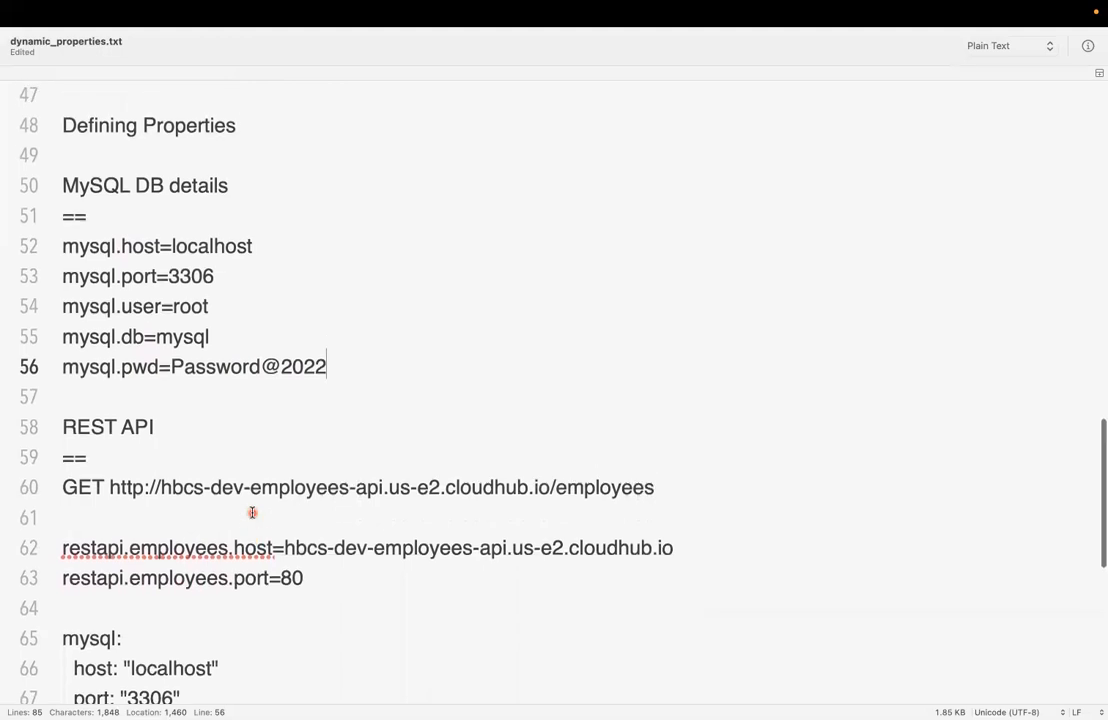
# - Add the heading ".properties" followed by a blank line directly above "MySQL DB details"
pyautogui.moveTo(121, 258); pyautogui.dragTo(381, 461)
pyautogui.click(228, 243)
pyautogui.press('Return')
pyautogui.write('.')
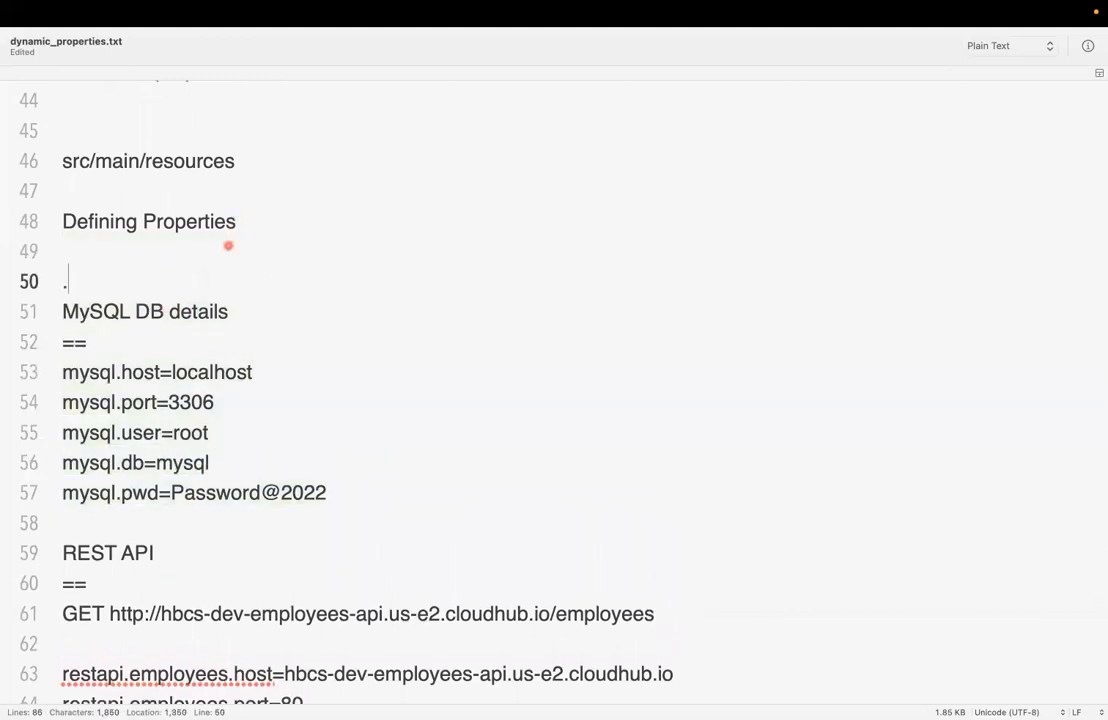
pyautogui.write('properties')
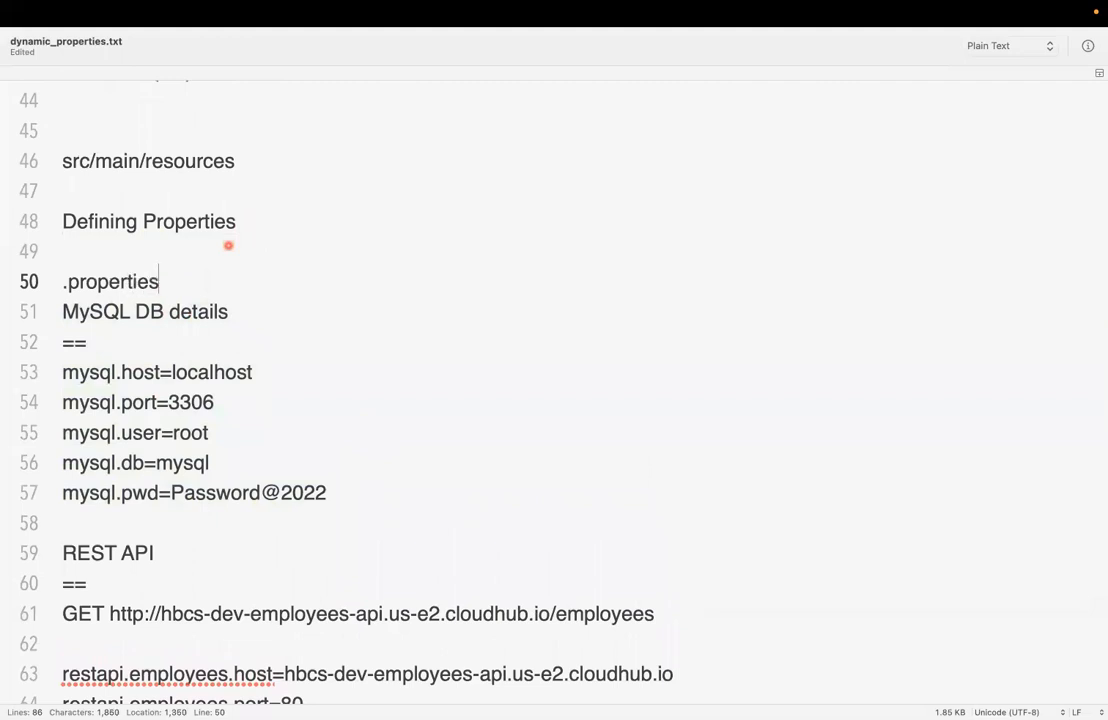
pyautogui.press('Return')
# - Add the heading ".yaml" followed by a blank line between restapi.employees.port and the nested mysql block
pyautogui.scroll(-5, 228, 245)
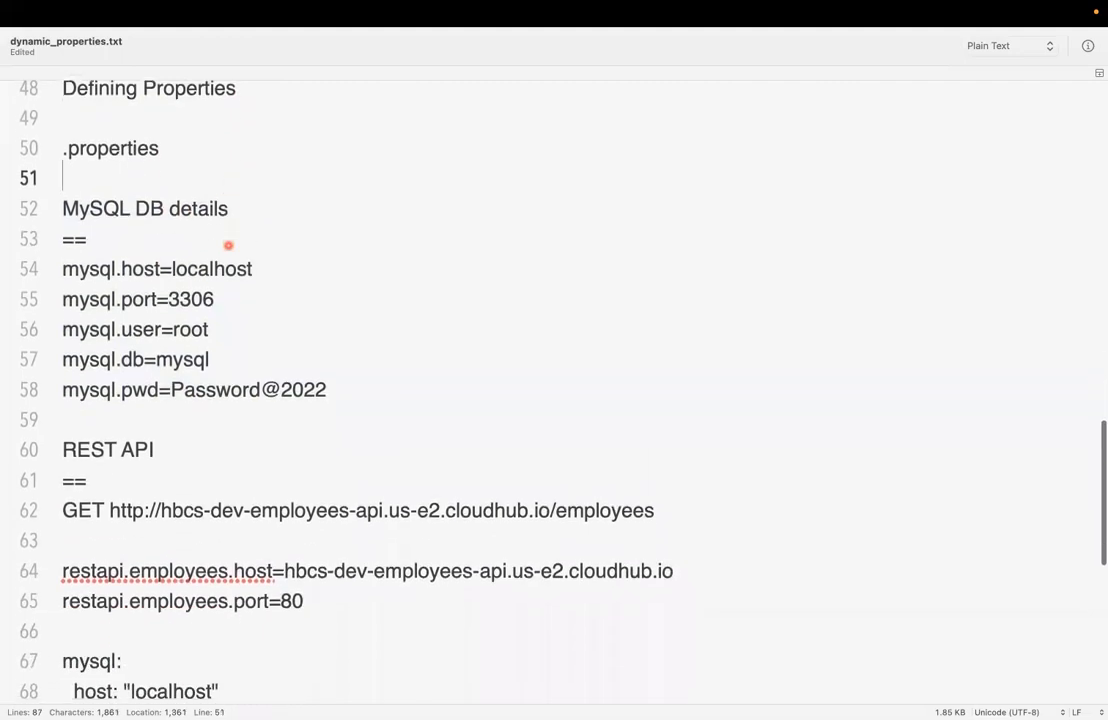
pyautogui.scroll(-1, 228, 245)
pyautogui.click(114, 361)
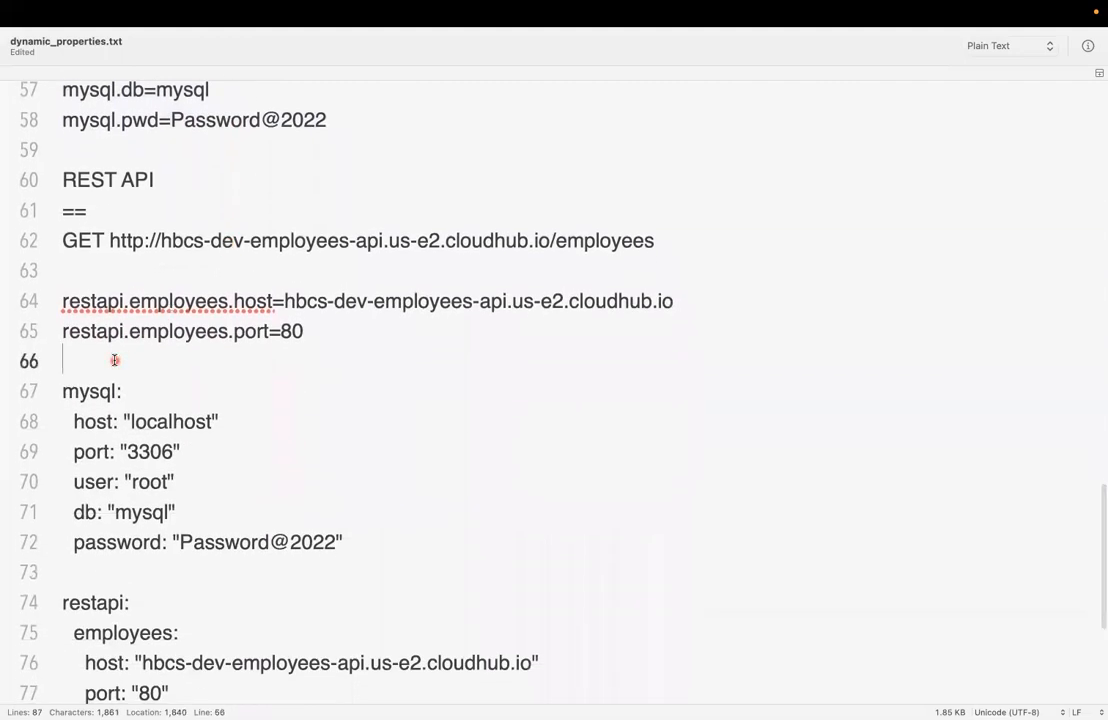
pyautogui.press('Return')
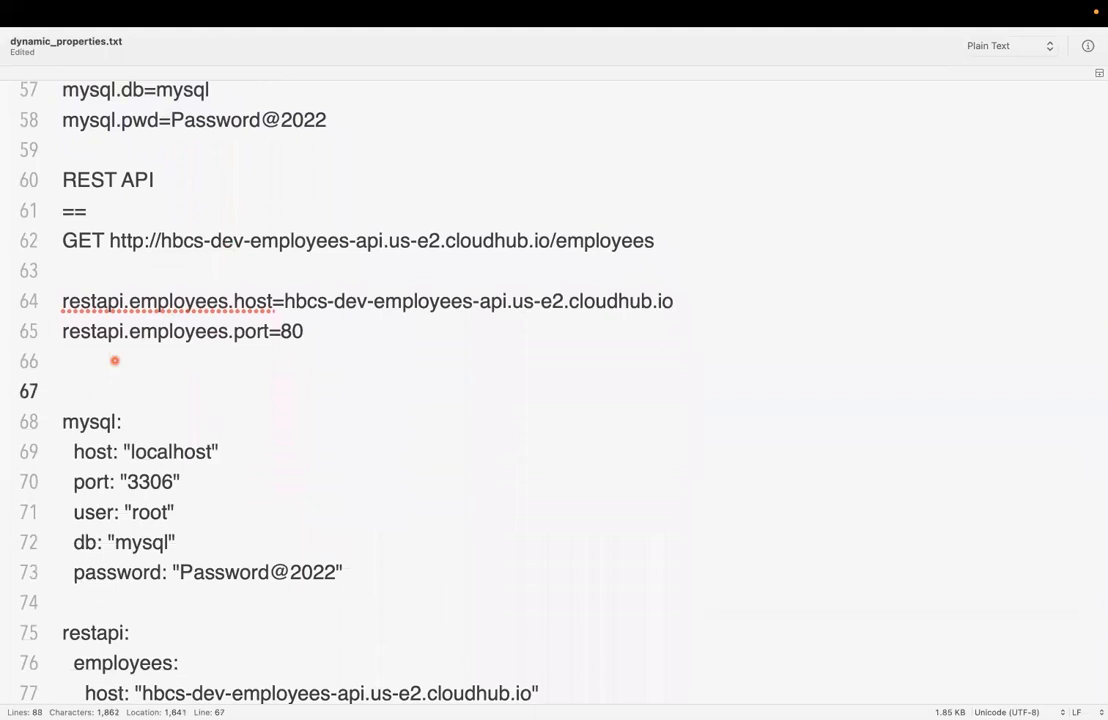
pyautogui.write('.yaml')
pyautogui.press('Return')
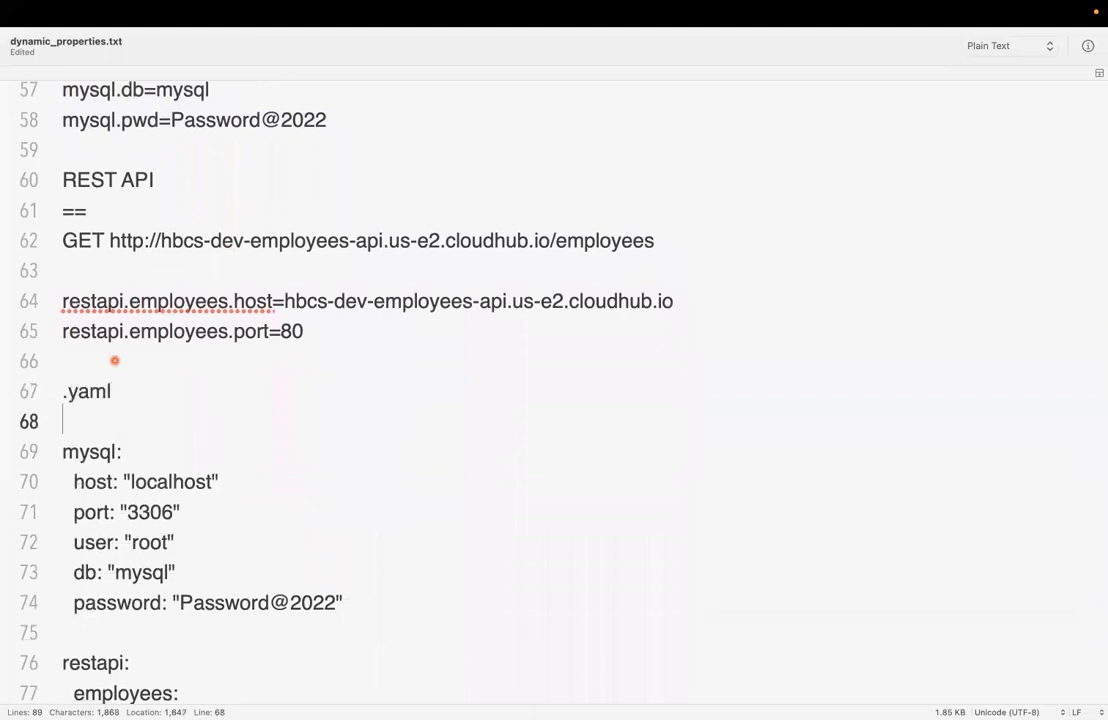
# - Add the sample line "key: value" beneath the .yaml heading, separated from it by a blank line
pyautogui.moveTo(121, 391); pyautogui.dragTo(49, 391)
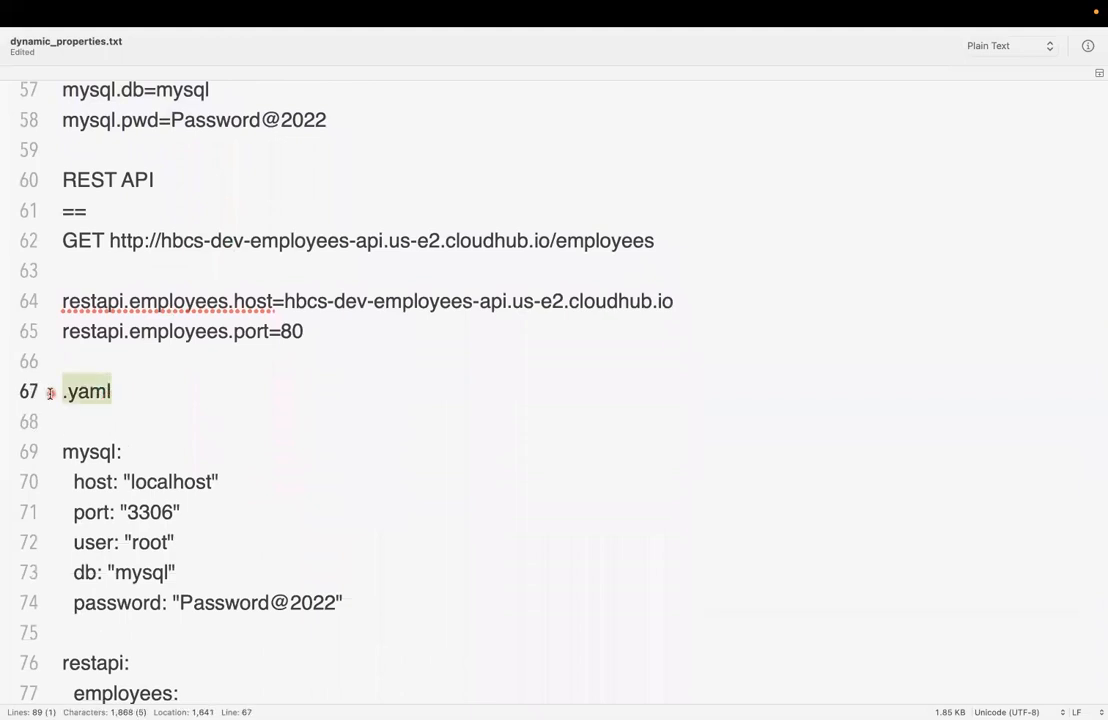
pyautogui.click(152, 392)
pyautogui.press('Return')
pyautogui.press('Return')
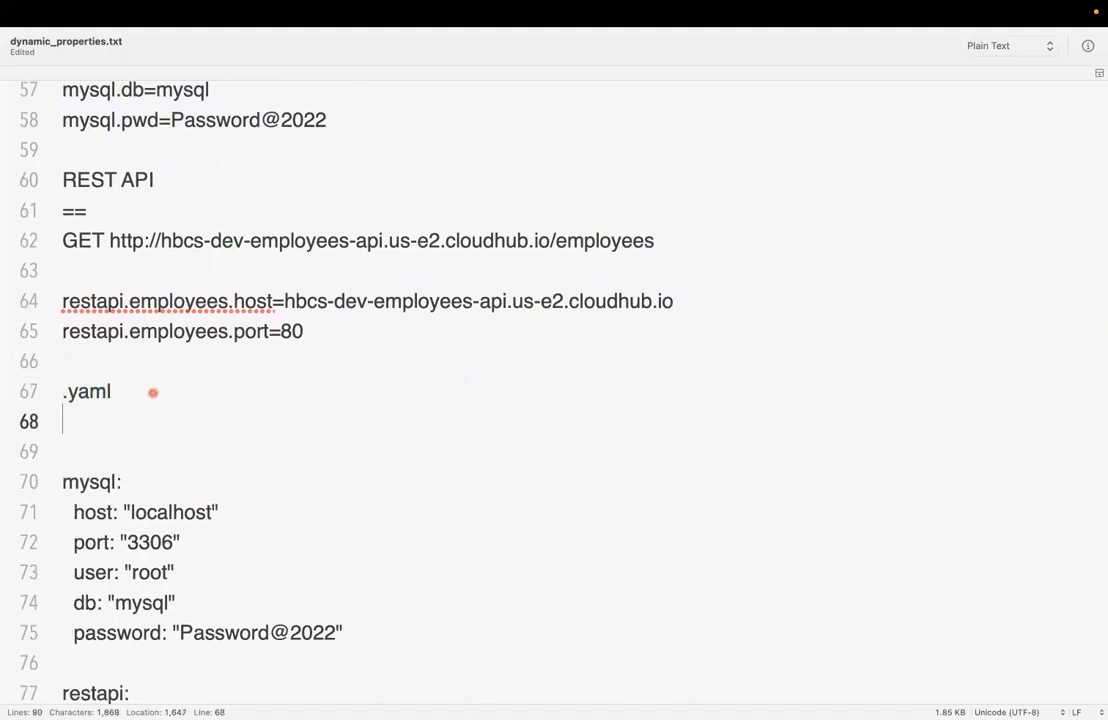
pyautogui.write('key: value')
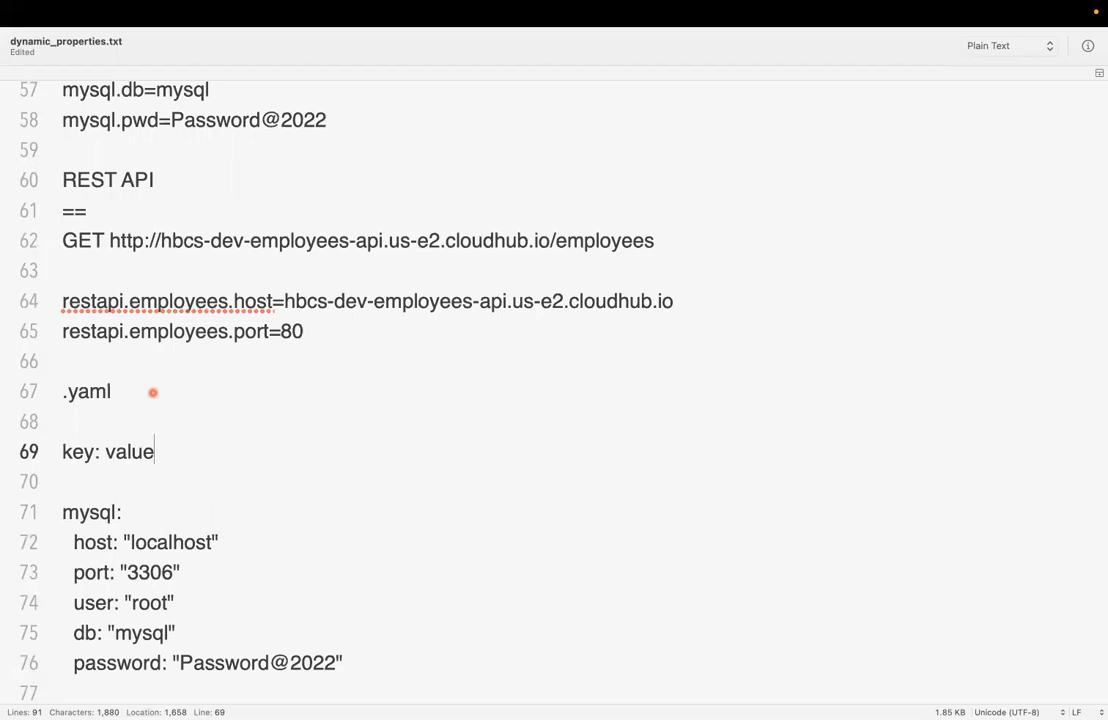
pyautogui.moveTo(156, 452); pyautogui.dragTo(44, 452)
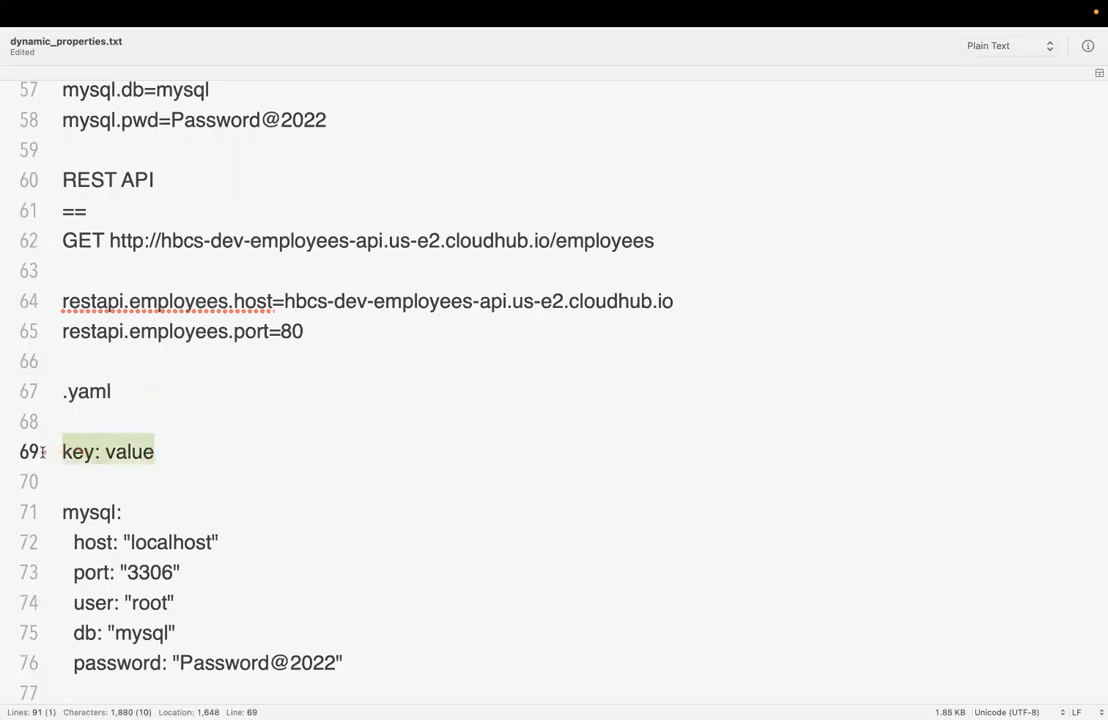
pyautogui.click(170, 452)
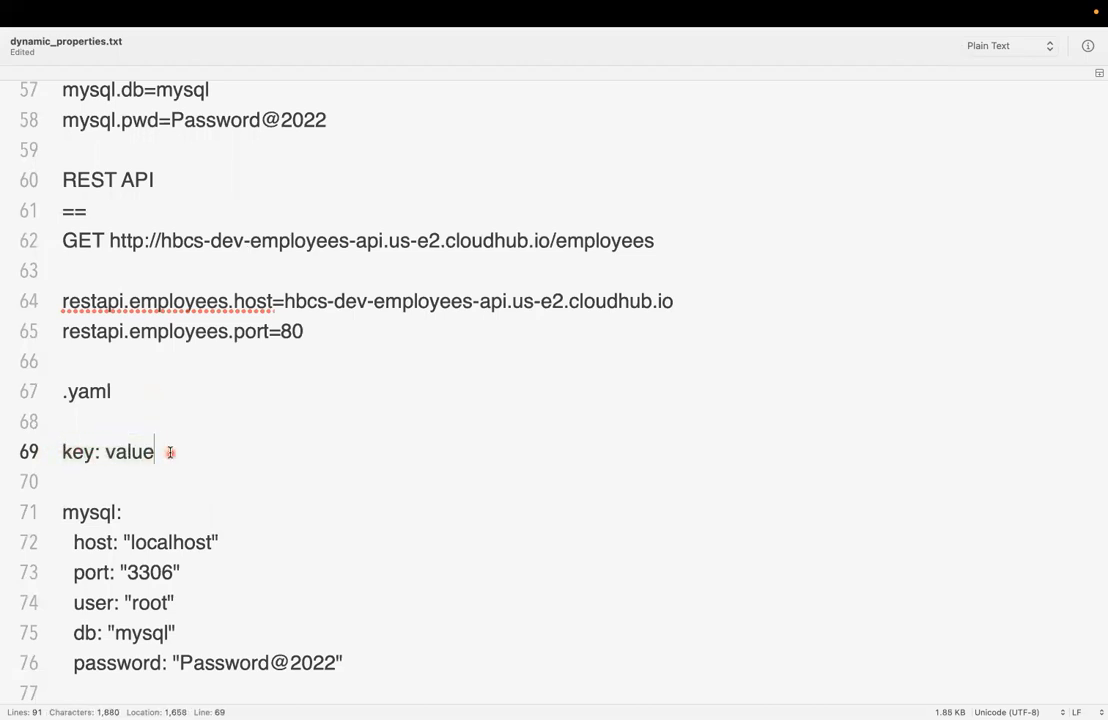
pyautogui.doubleClick(67, 452)
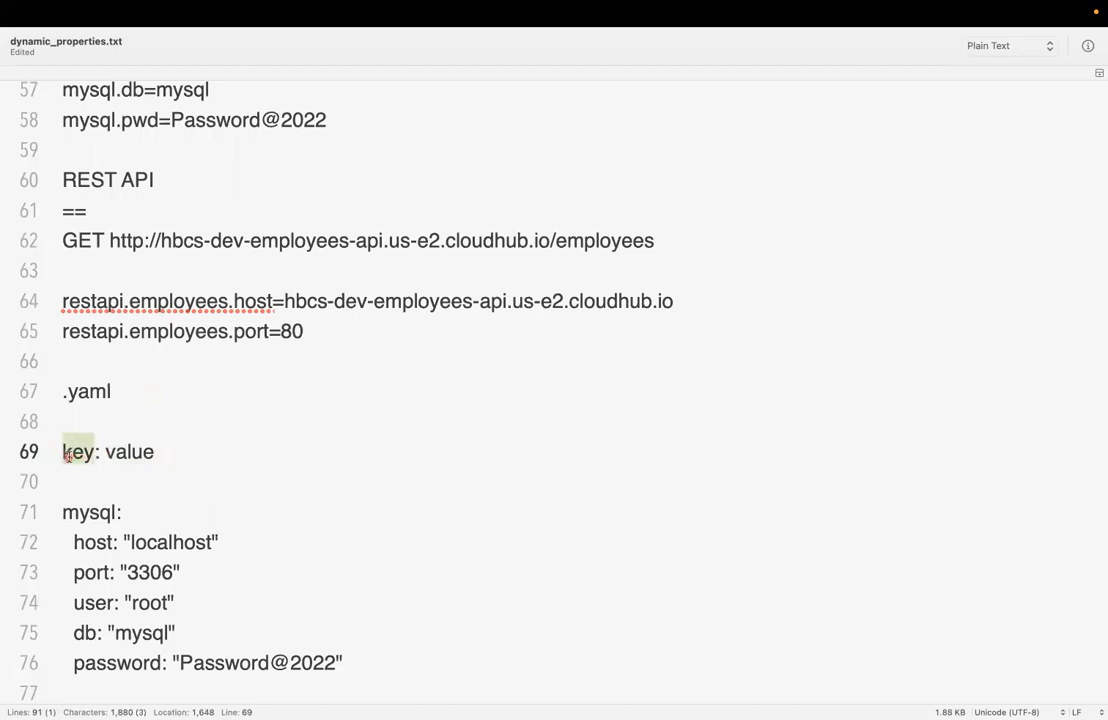
pyautogui.doubleClick(145, 452)
pyautogui.click(203, 456)
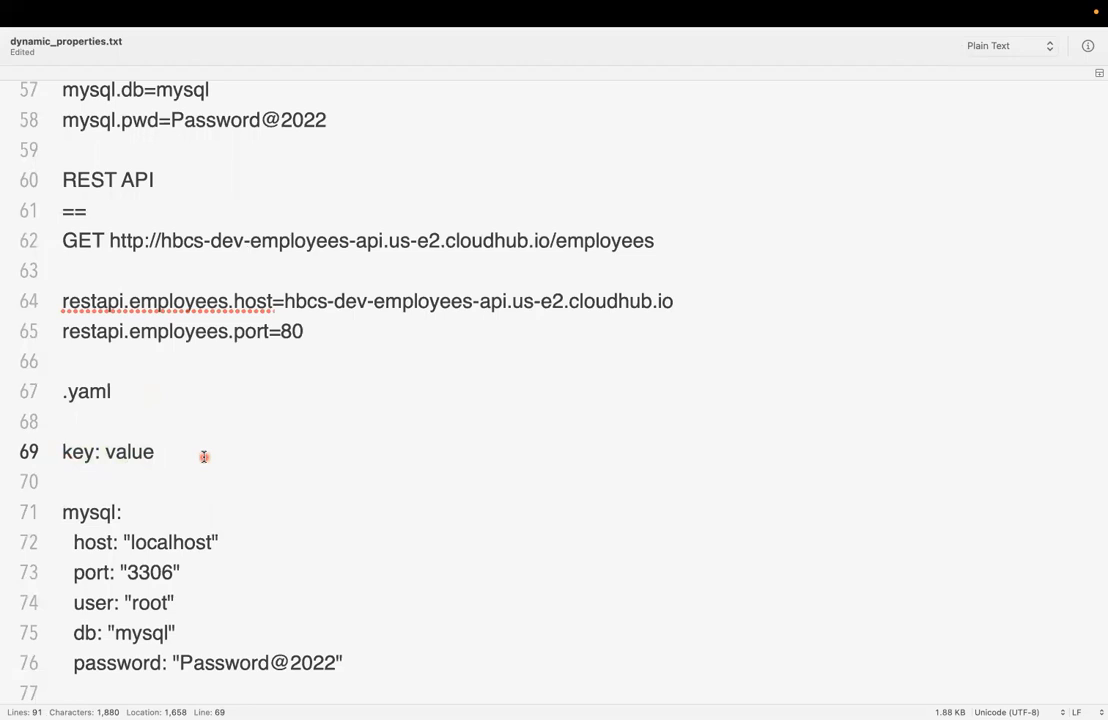
# - Turn the sample into a nested pair by putting an indented "subkey: value" on its own line under "key:"
pyautogui.click(105, 455)
pyautogui.click(96, 452)
pyautogui.press('Return')
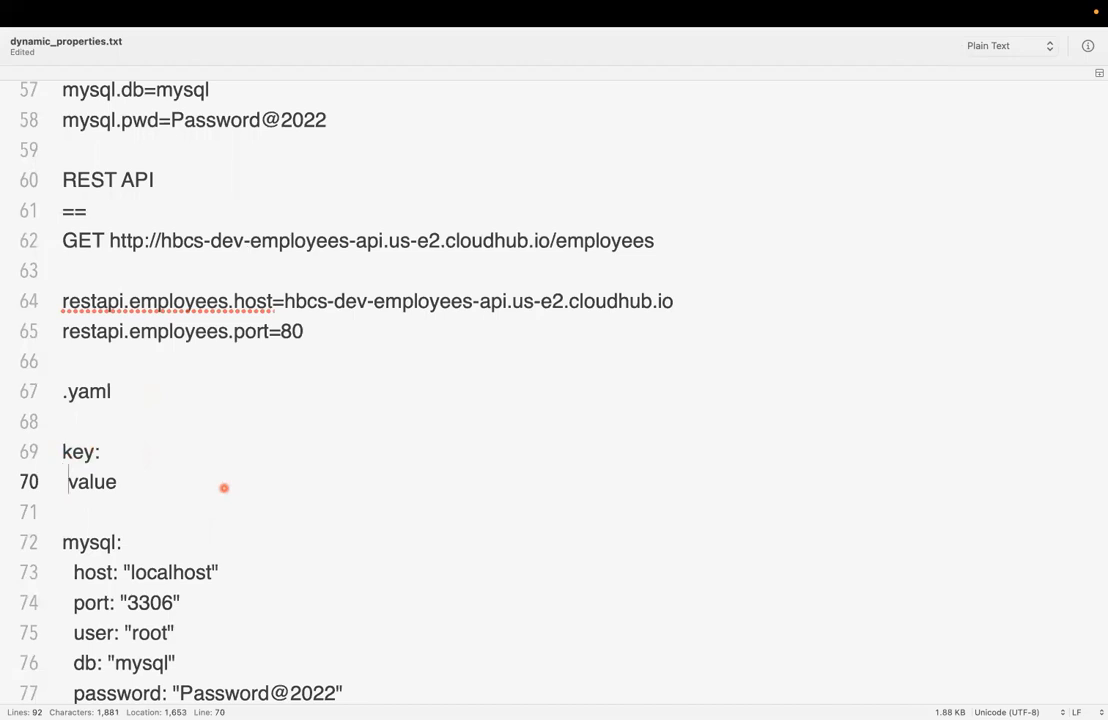
pyautogui.press('Tab')
pyautogui.write('subkey:')
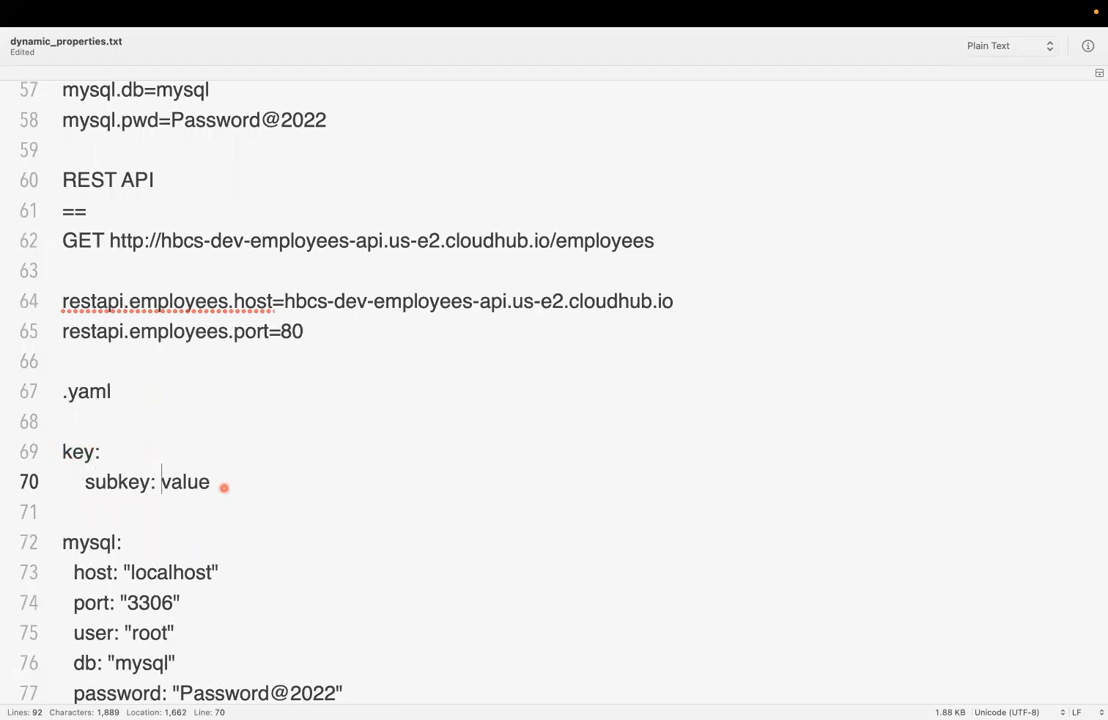
# - Duplicate the indented subkey line and name the two entries subkey1 and subkey2
pyautogui.keyDown('shift'); pyautogui.click(220, 459); pyautogui.keyUp('shift')
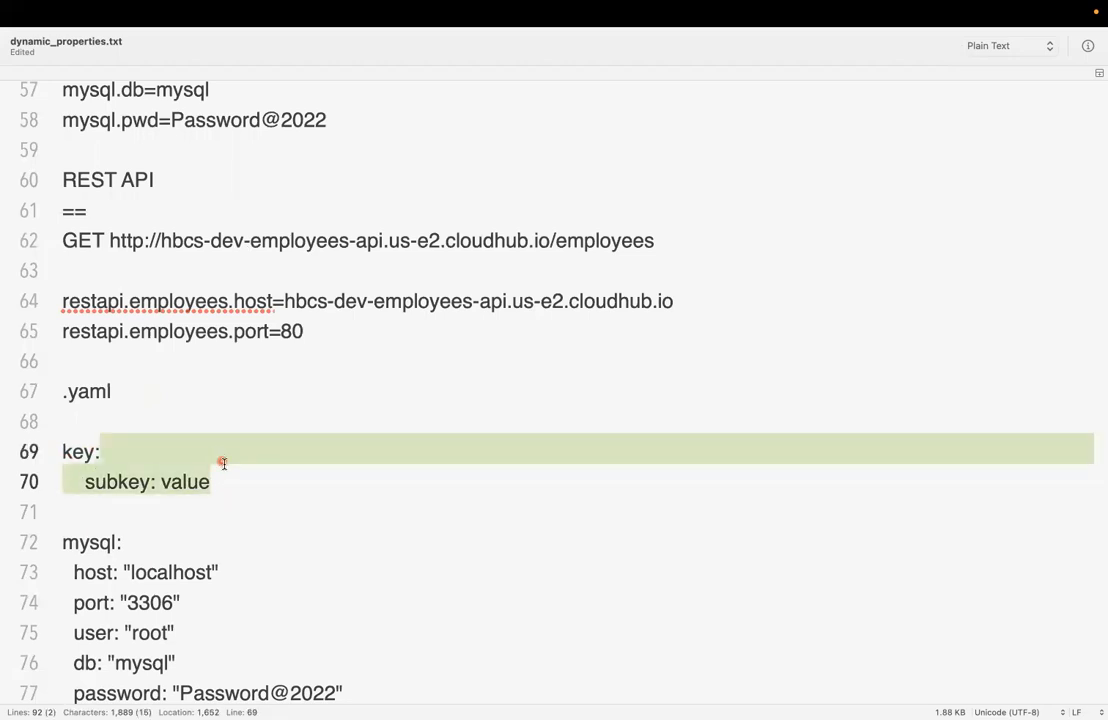
pyautogui.press('super+d')
pyautogui.doubleClick(78, 452)
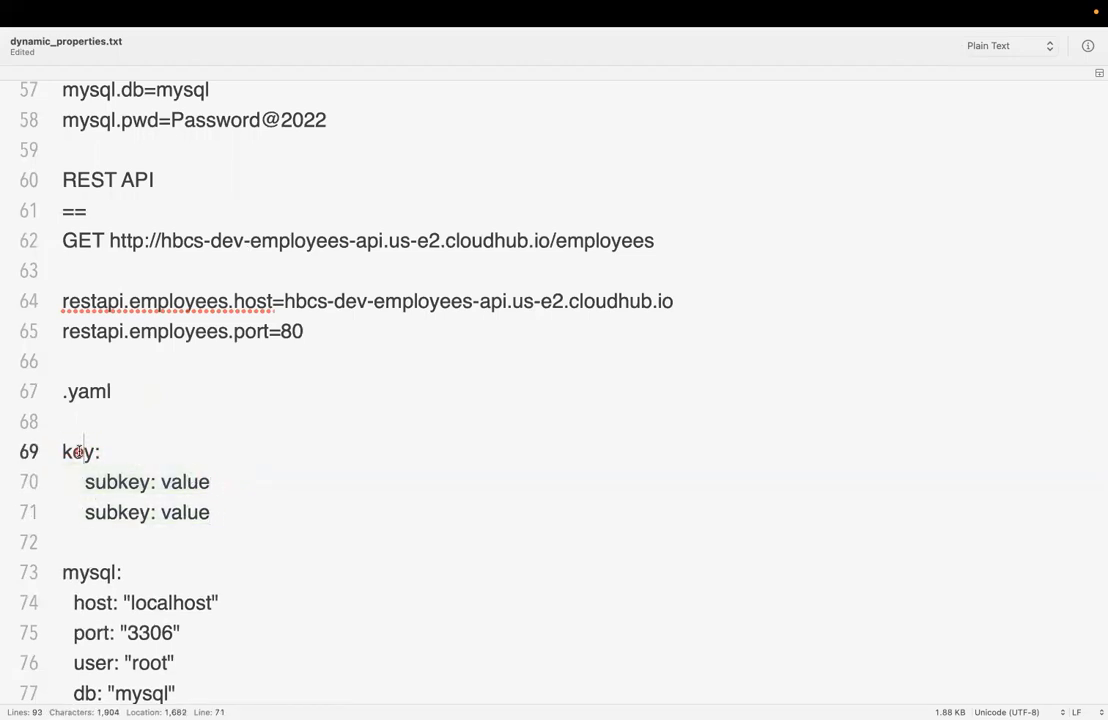
pyautogui.click(150, 512)
pyautogui.press('Up')
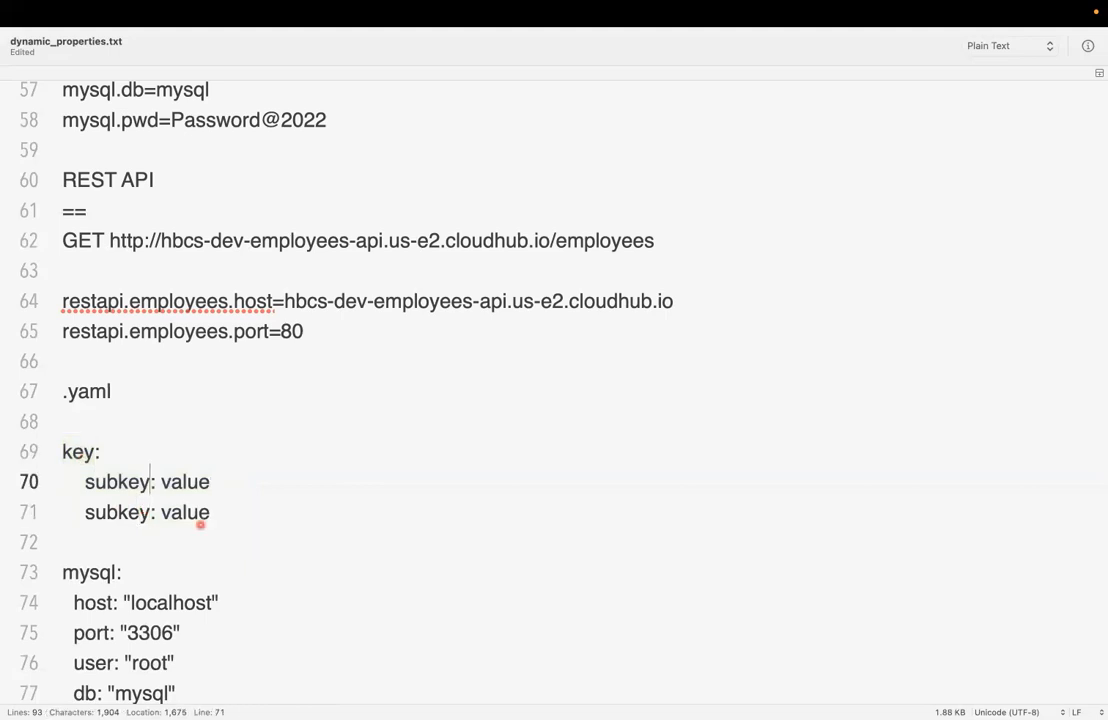
pyautogui.write('1')
pyautogui.press('Down')
pyautogui.press('Left')
pyautogui.press('Left')
pyautogui.write('2')
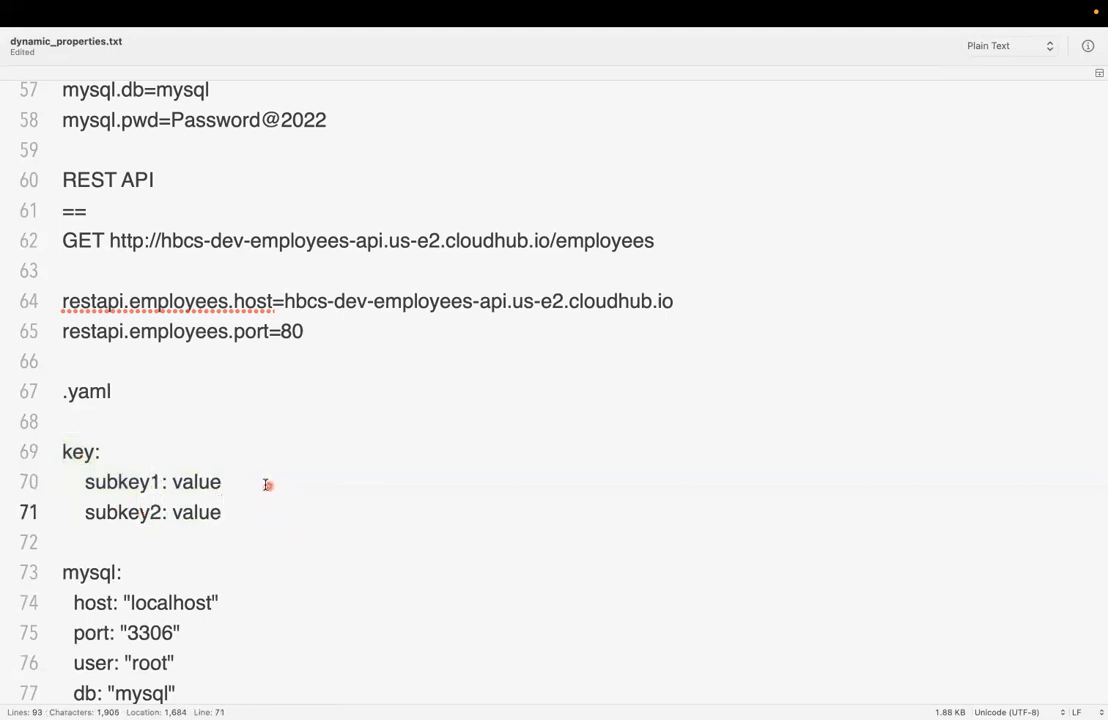
# - Compare the YAML blocks with the equivalent MySQL and REST API entries in the .properties section
pyautogui.scroll(-1, 255, 505)
pyautogui.scroll(-3, 255, 505)
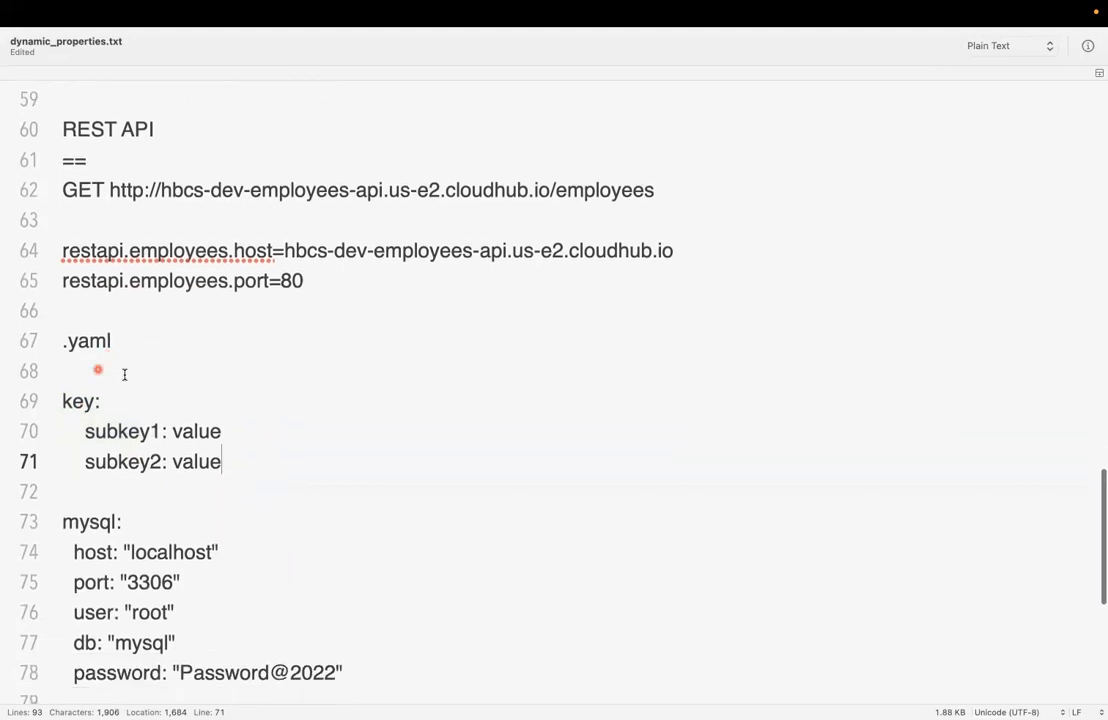
pyautogui.scroll(-10, 251, 420)
pyautogui.scroll(-5, 252, 420)
pyautogui.scroll(10, 252, 420)
pyautogui.scroll(5, 251, 420)
pyautogui.click(392, 362)
pyautogui.scroll(-6, 200, 356)
pyautogui.click(270, 382)
pyautogui.scroll(2, 270, 378)
pyautogui.scroll(-5, 271, 378)
pyautogui.scroll(6, 271, 380)
pyautogui.scroll(1, 300, 370)
pyautogui.click(336, 346)
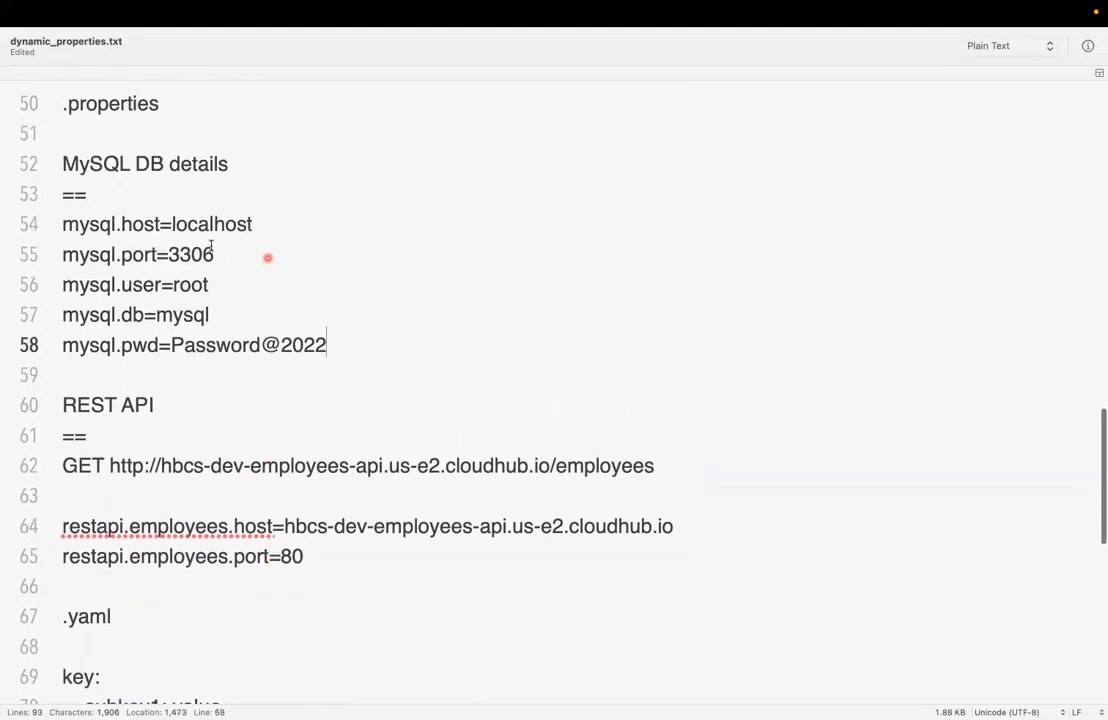
# - Switch to Anypoint Studio, create common.properties in the connectors-api src/main/resources folder, and enter transactionDomain="SupplyChain" as its first line
pyautogui.keyDown('shift'); pyautogui.click(60, 224); pyautogui.keyUp('shift')
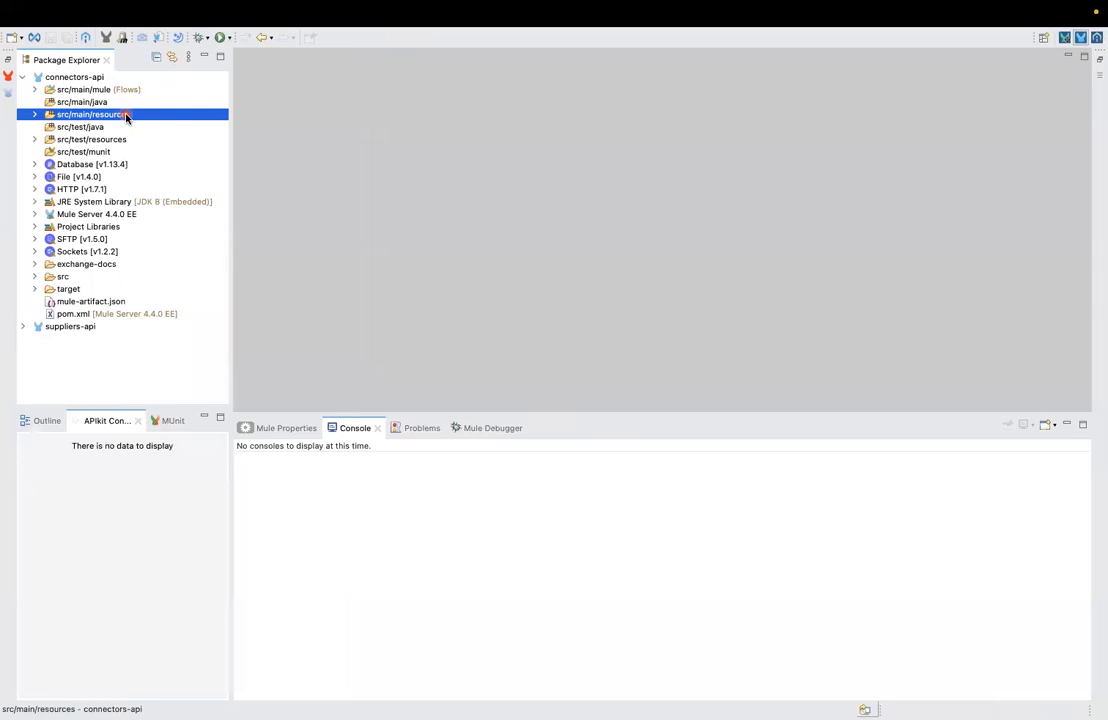
pyautogui.doubleClick(126, 117)
pyautogui.rightClick(126, 117)
pyautogui.moveTo(215, 122)
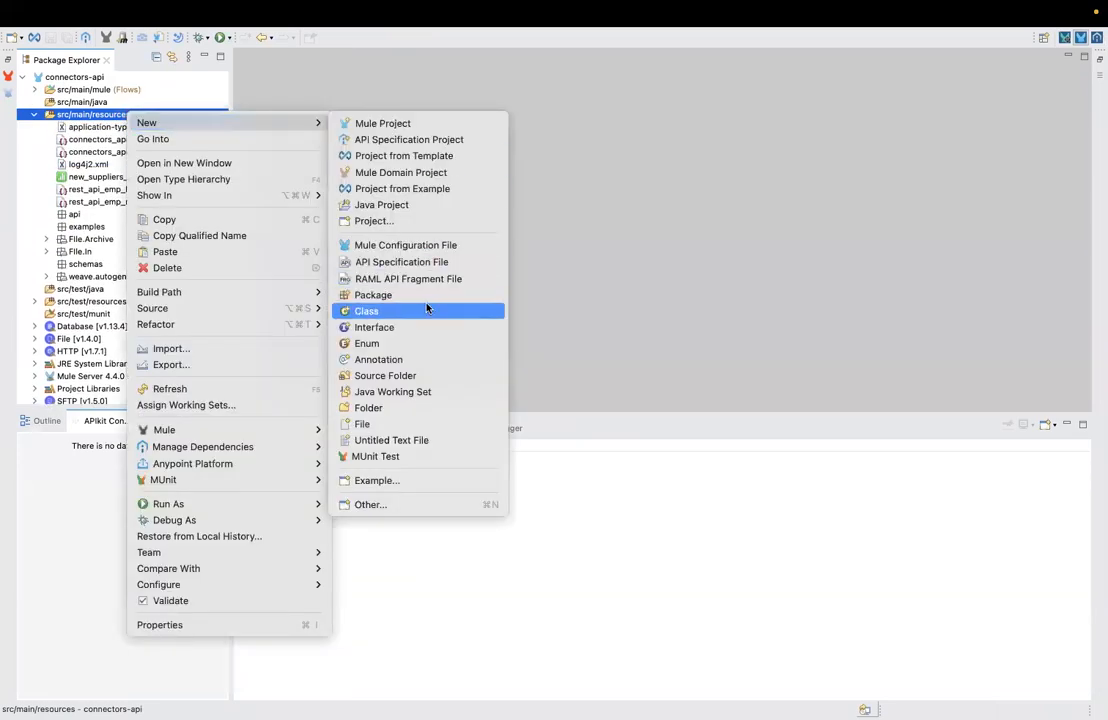
pyautogui.click(398, 424)
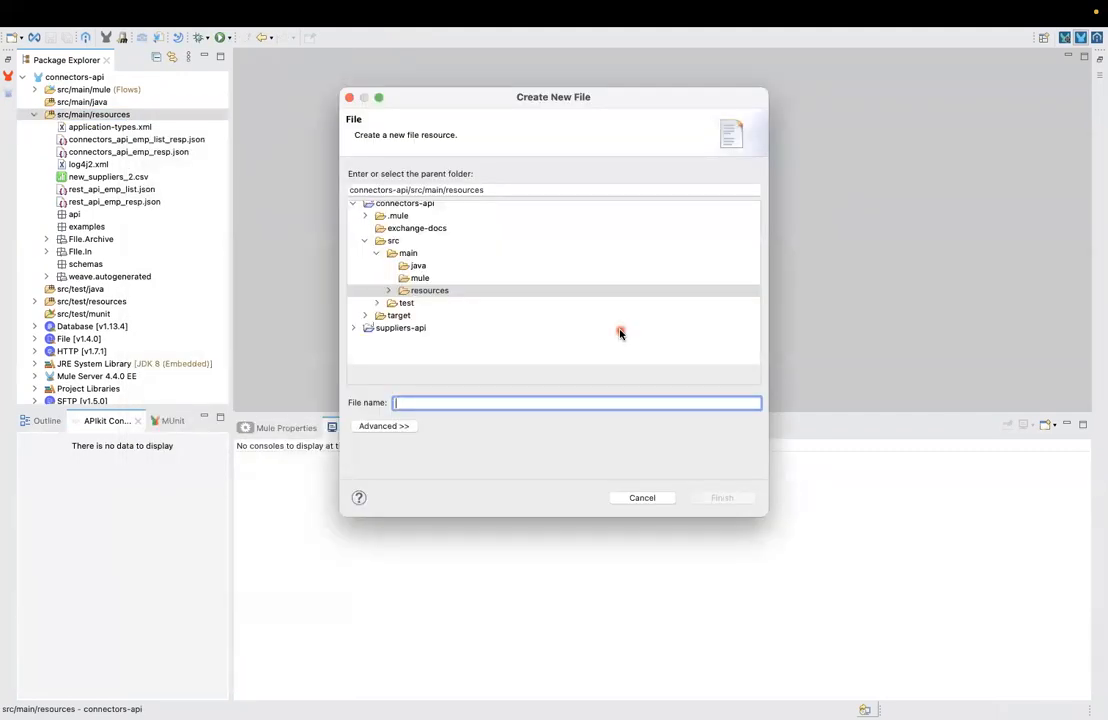
pyautogui.write('common.properties')
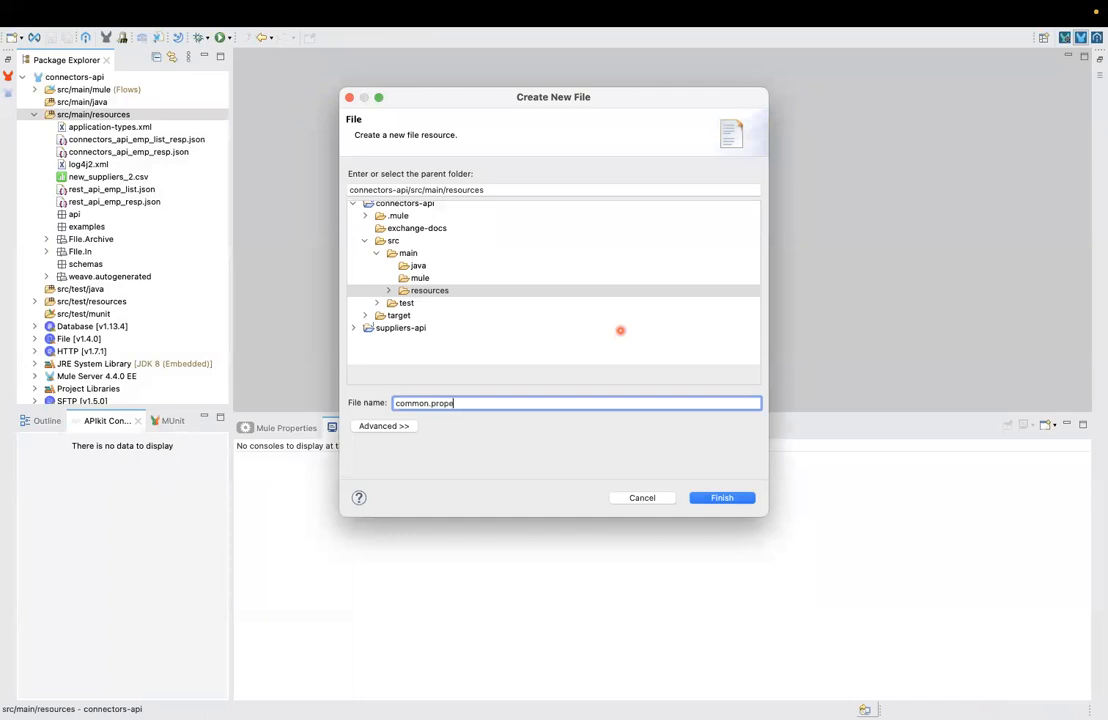
pyautogui.click(720, 498)
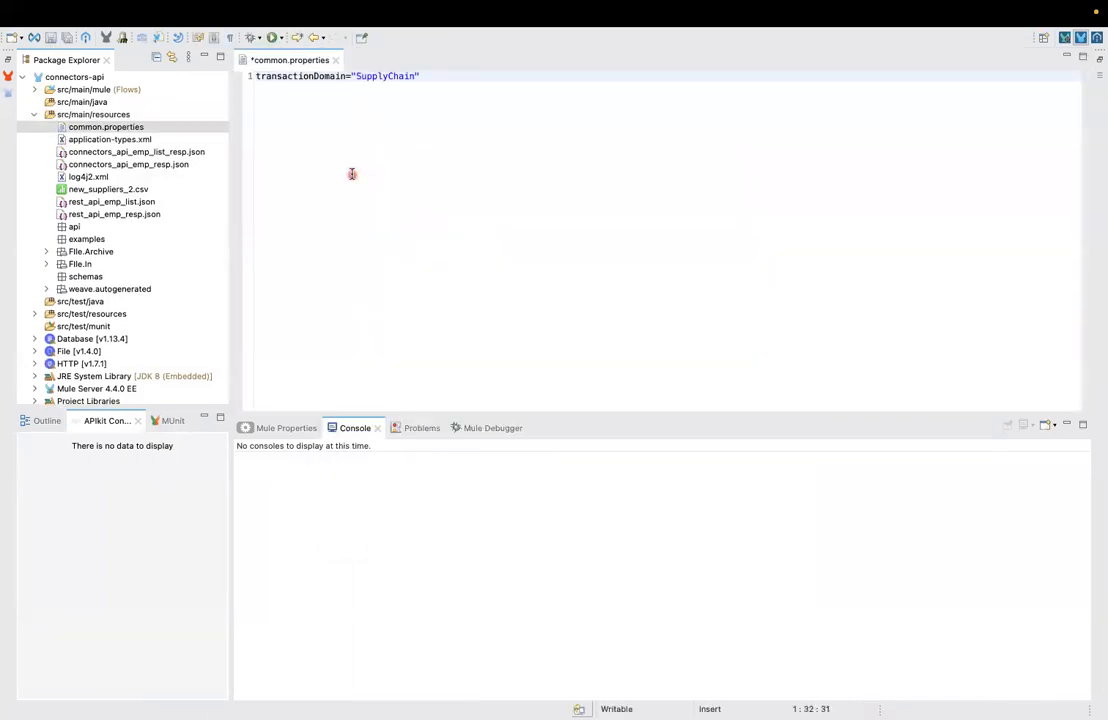
# - Add a second line to common.properties with the key header.targetSystem, starting its quoted value with ORAC
pyautogui.doubleClick(305, 77)
pyautogui.click(494, 78)
pyautogui.press('Return')
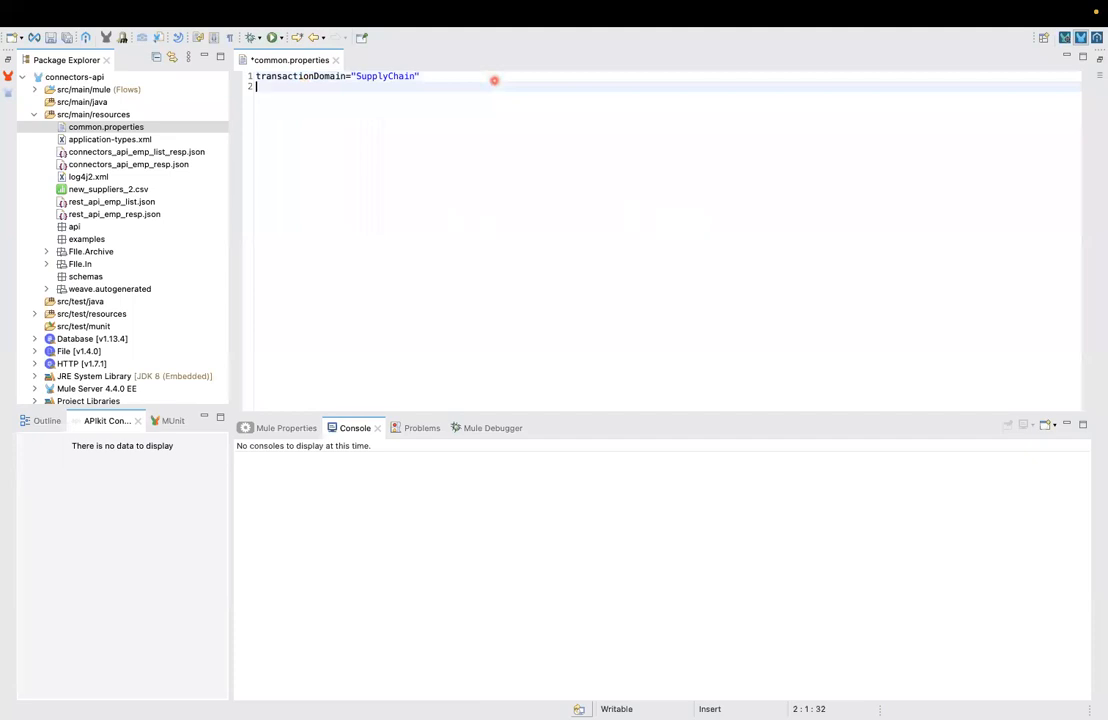
pyautogui.write('t')
pyautogui.write('e')
pyautogui.write('a')
pyautogui.write('der.targ')
pyautogui.write('etSystem="OR')
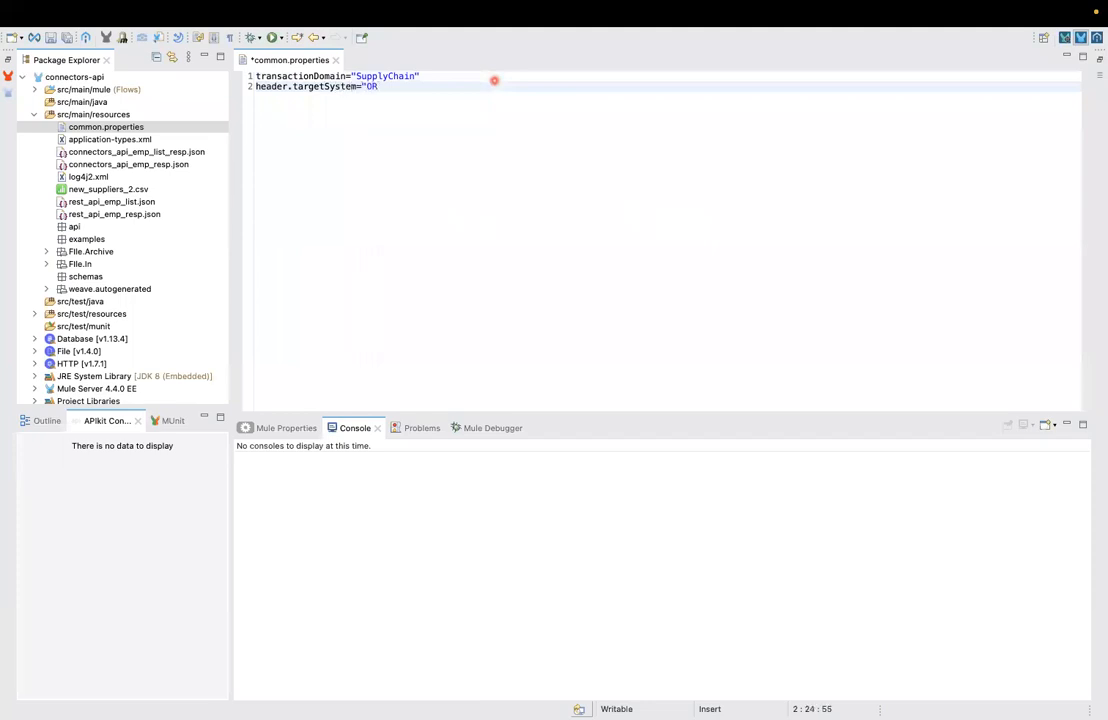
pyautogui.write('AC')
# - Replace the header.targetSystem value with "MY_Sql"
pyautogui.hotkey('alt', 'shift', 'Left')
pyautogui.write('MY_SQL')
pyautogui.click(382, 87)
pyautogui.press('BackSpace')
pyautogui.press('BackSpace')
pyautogui.write('q')
pyautogui.click(400, 88)
# - Remove the double quotes around the values of transactionDomain and header.targetSystem, and save common.properties
pyautogui.doubleClick(317, 76)
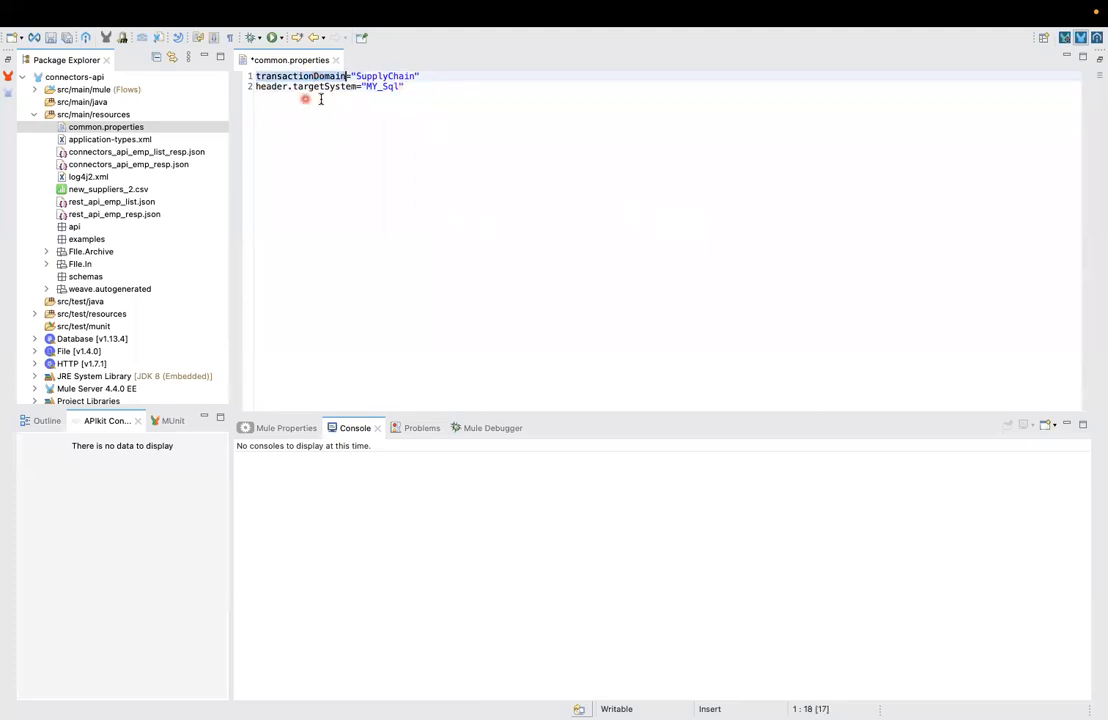
pyautogui.click(455, 86)
pyautogui.doubleClick(294, 78)
pyautogui.click(425, 76)
pyautogui.click(357, 76)
pyautogui.press('BackSpace')
pyautogui.click(425, 84)
pyautogui.press('BackSpace')
pyautogui.click(365, 86)
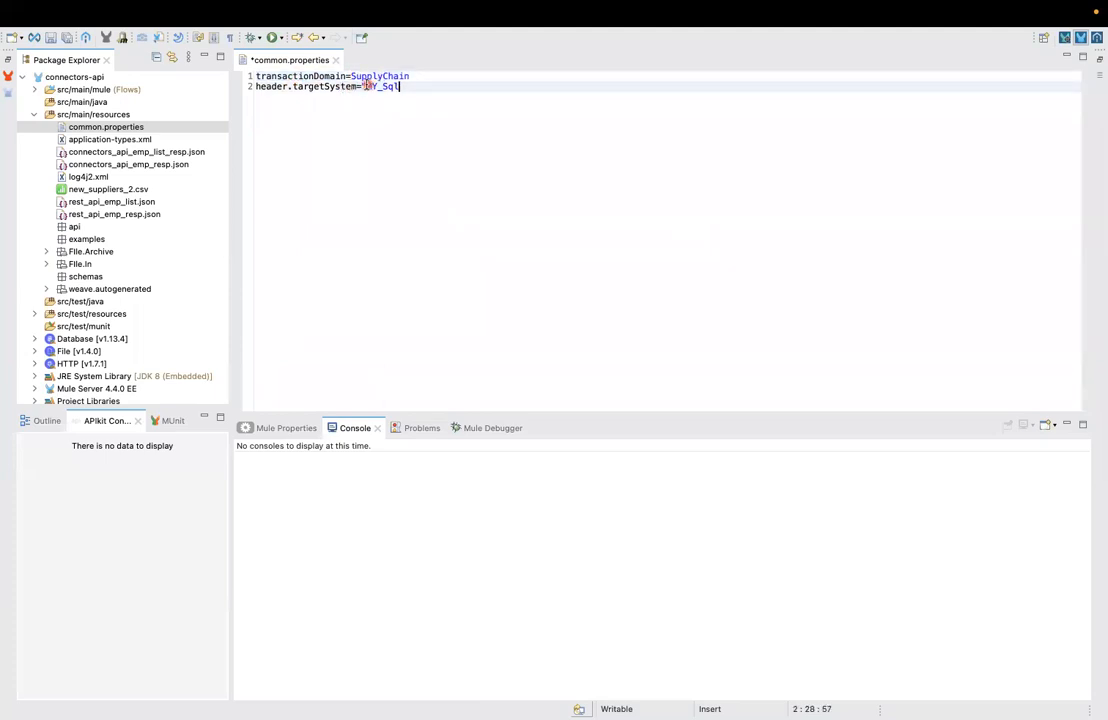
pyautogui.press('BackSpace')
pyautogui.click(418, 104)
pyautogui.press('super+s')
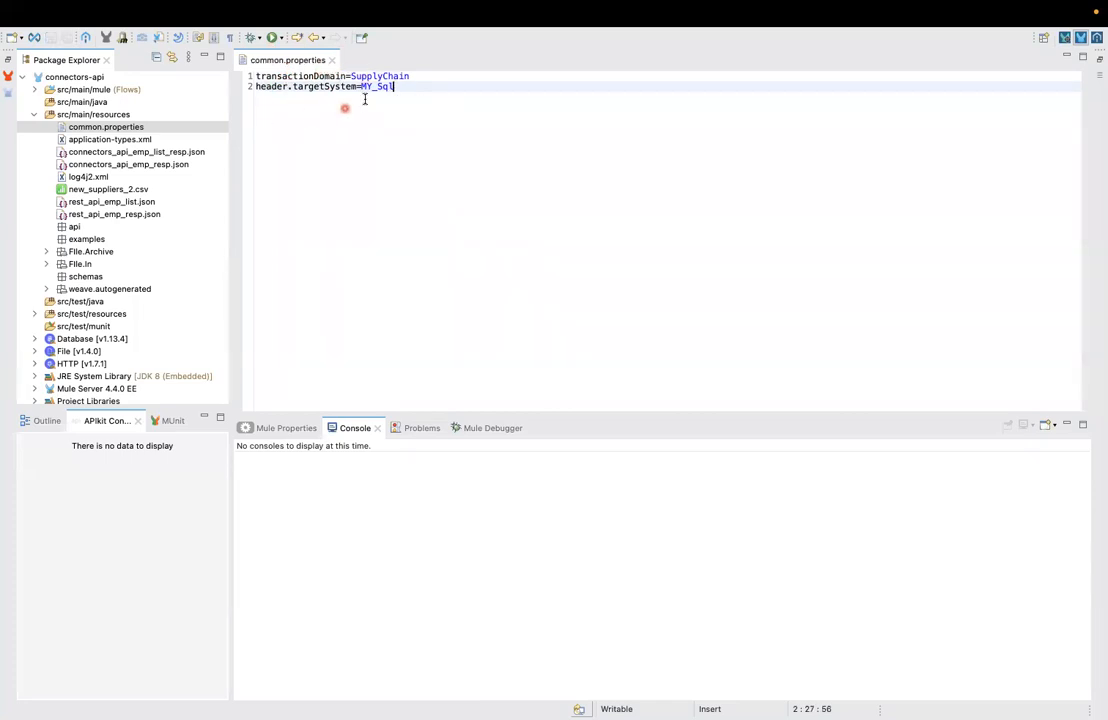
# - Create a new file named local.yaml in the src/main/resources folder of connectors-api
pyautogui.click(126, 127)
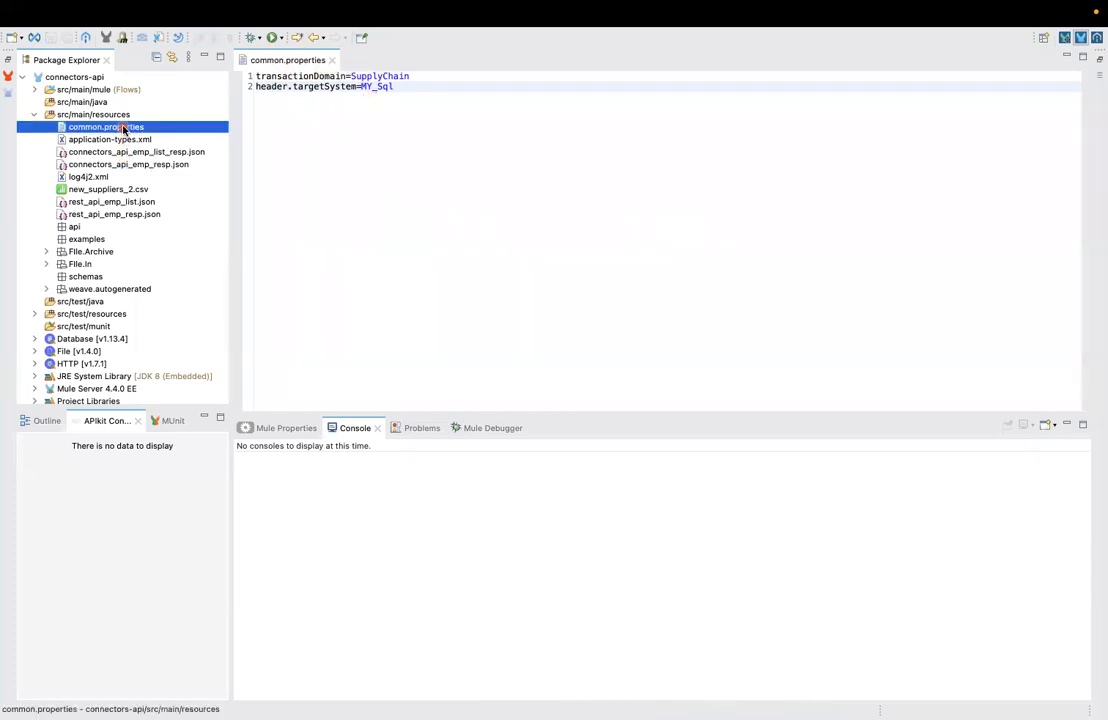
pyautogui.click(154, 115)
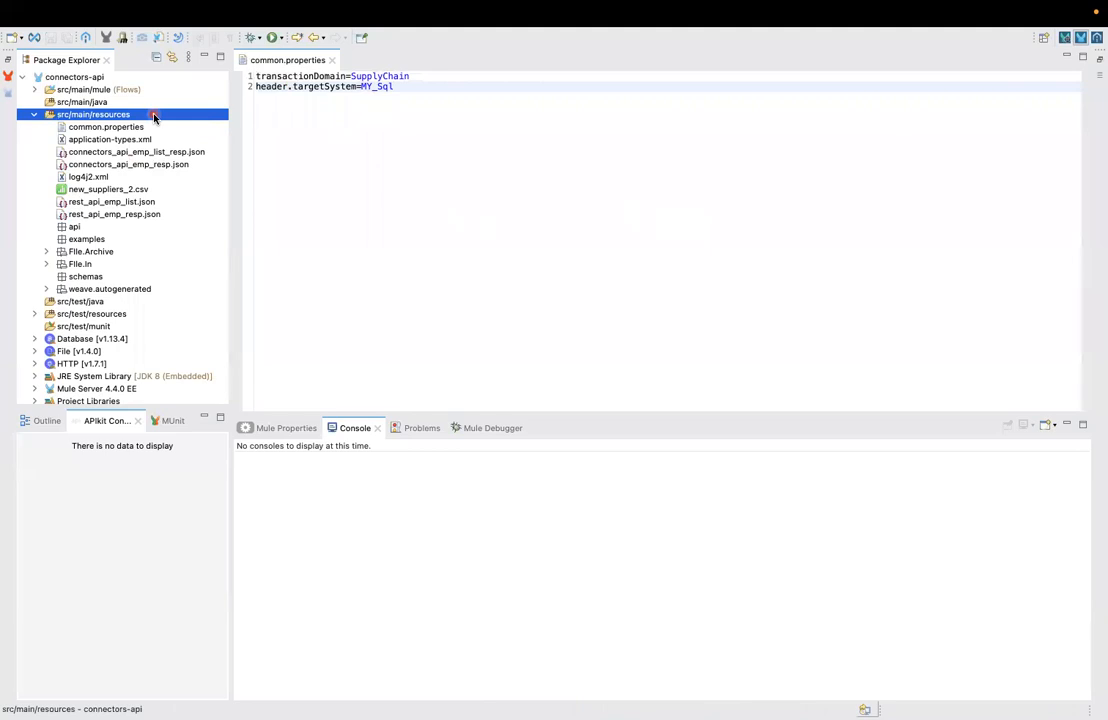
pyautogui.rightClick(154, 117)
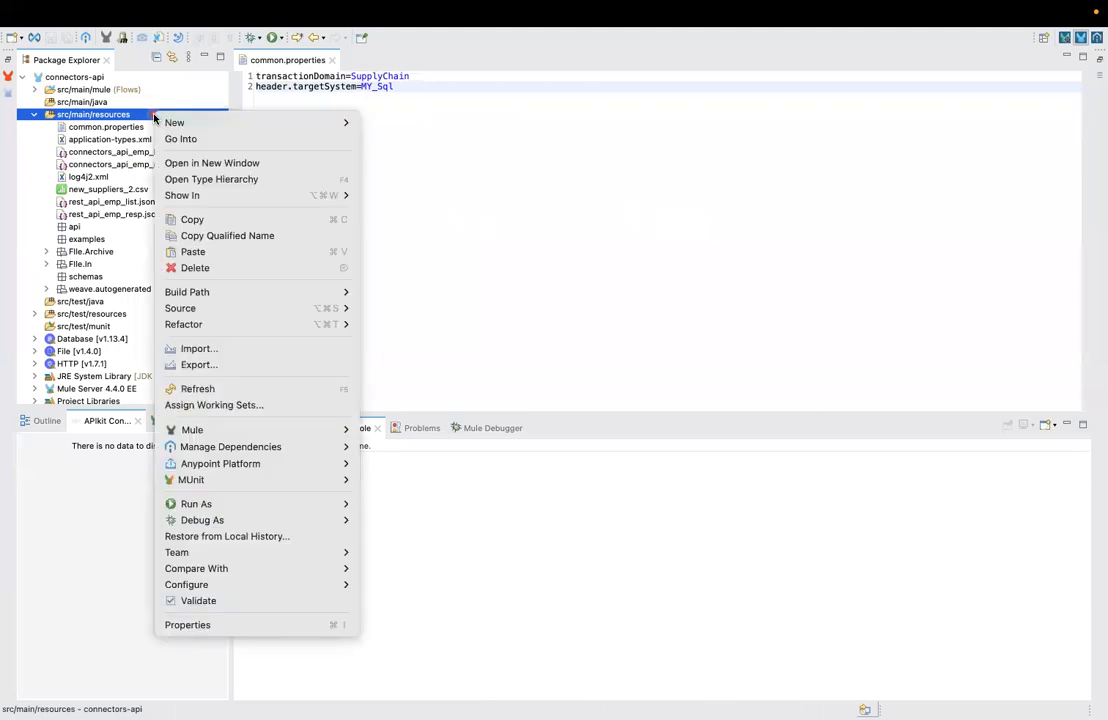
pyautogui.moveTo(252, 123)
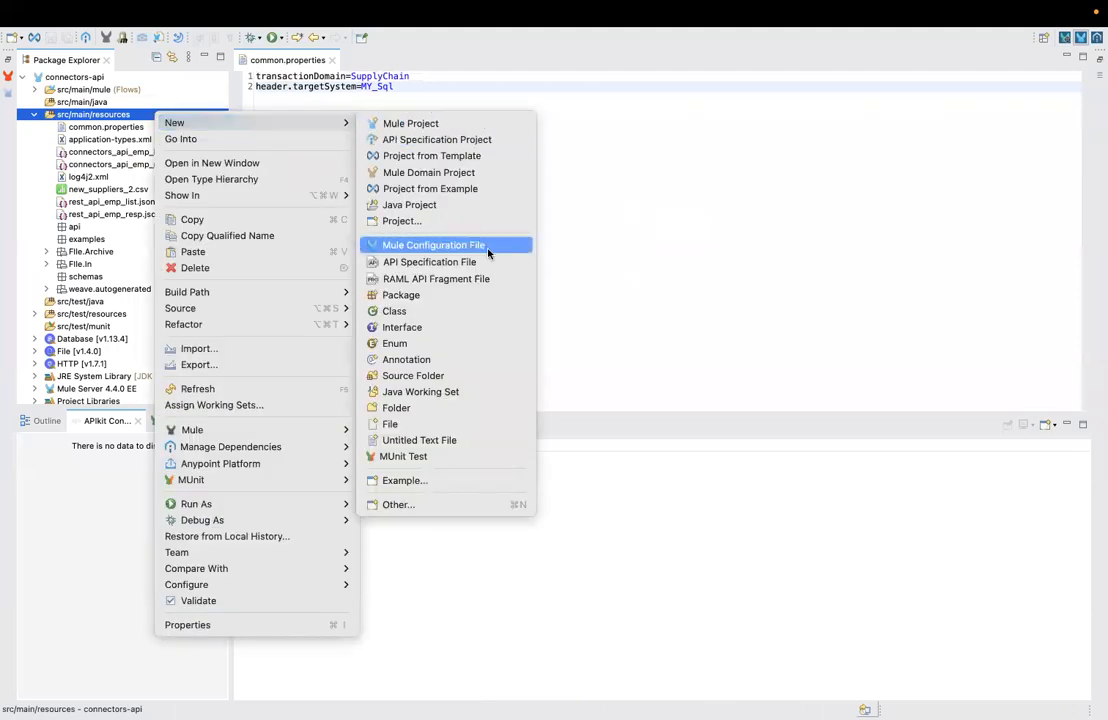
pyautogui.click(450, 424)
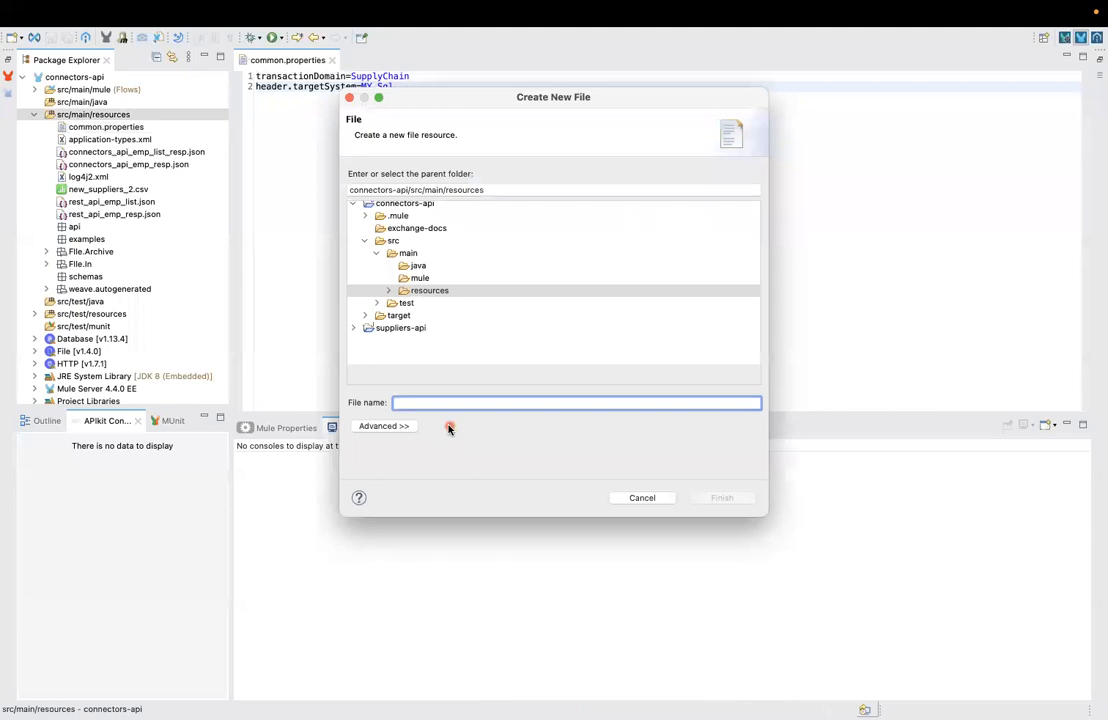
pyautogui.write('local.yaml')
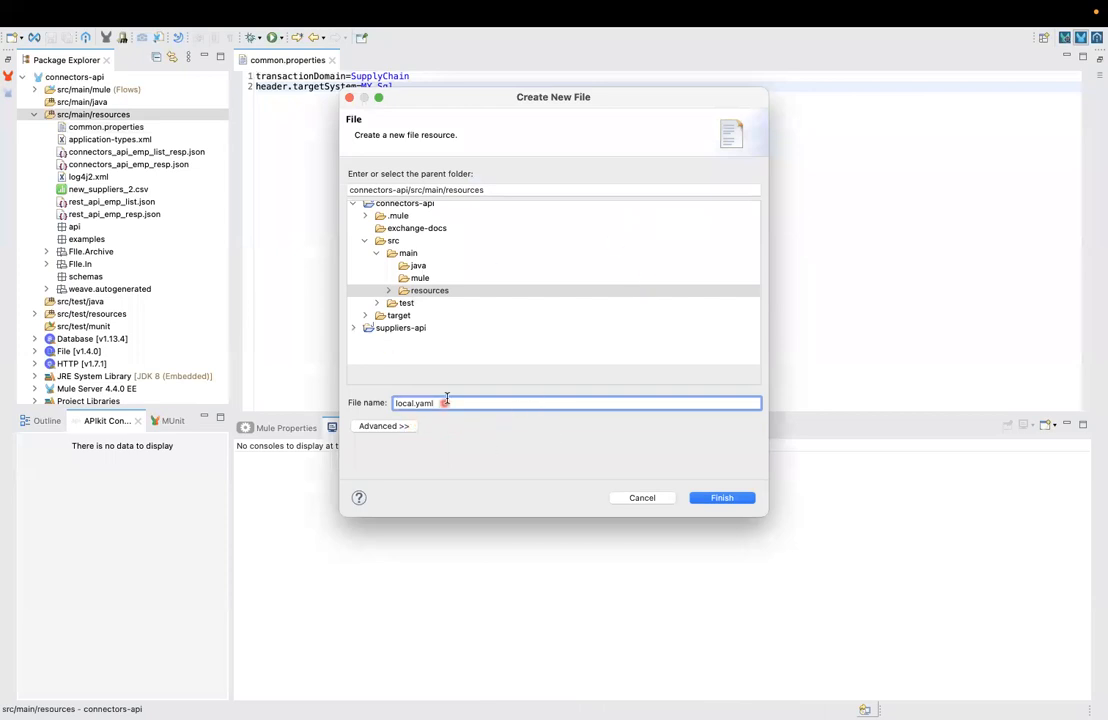
pyautogui.click(731, 503)
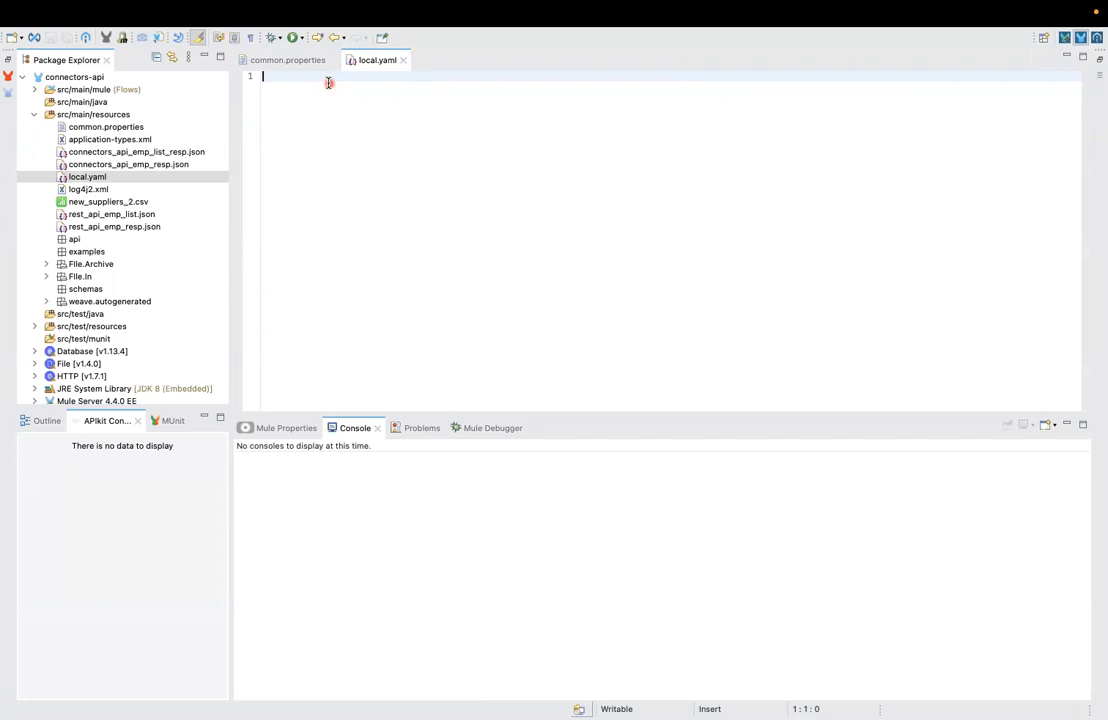
# - Copy the YAML mysql block with host, port, user, db and password from dynamic_properties.txt into local.yaml in Anypoint Studio
pyautogui.press('super+Tab')
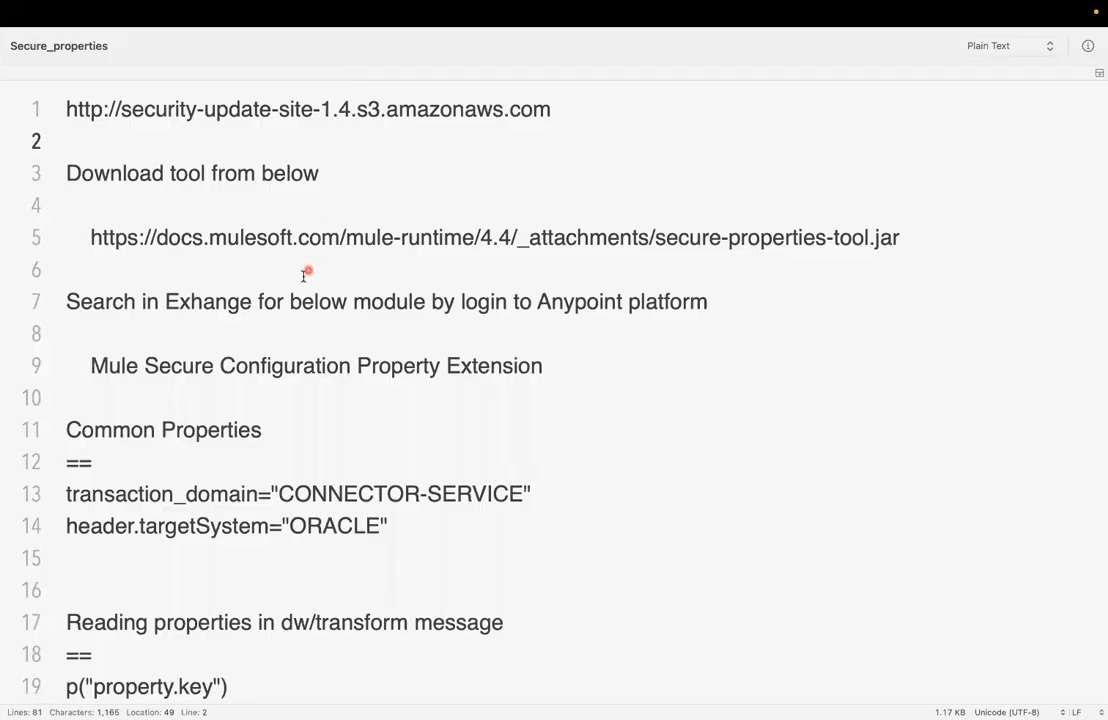
pyautogui.press('super+Tab')
pyautogui.press('super+Tab')
pyautogui.press('super+shift+Tab')
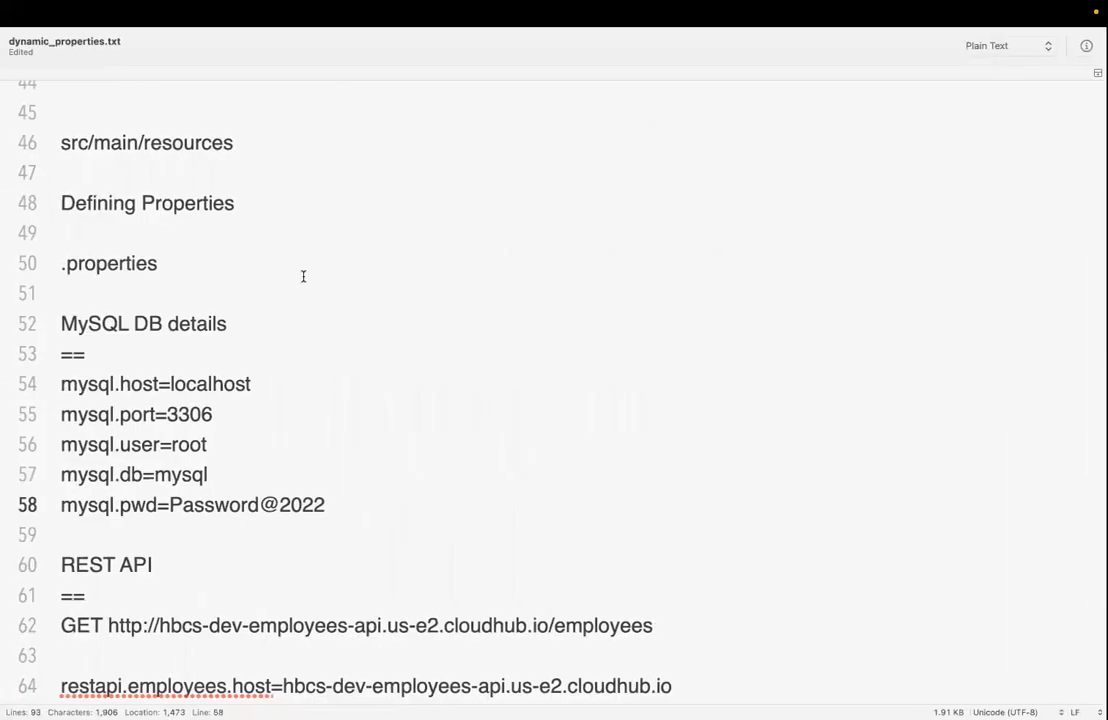
pyautogui.scroll(-10, 359, 512)
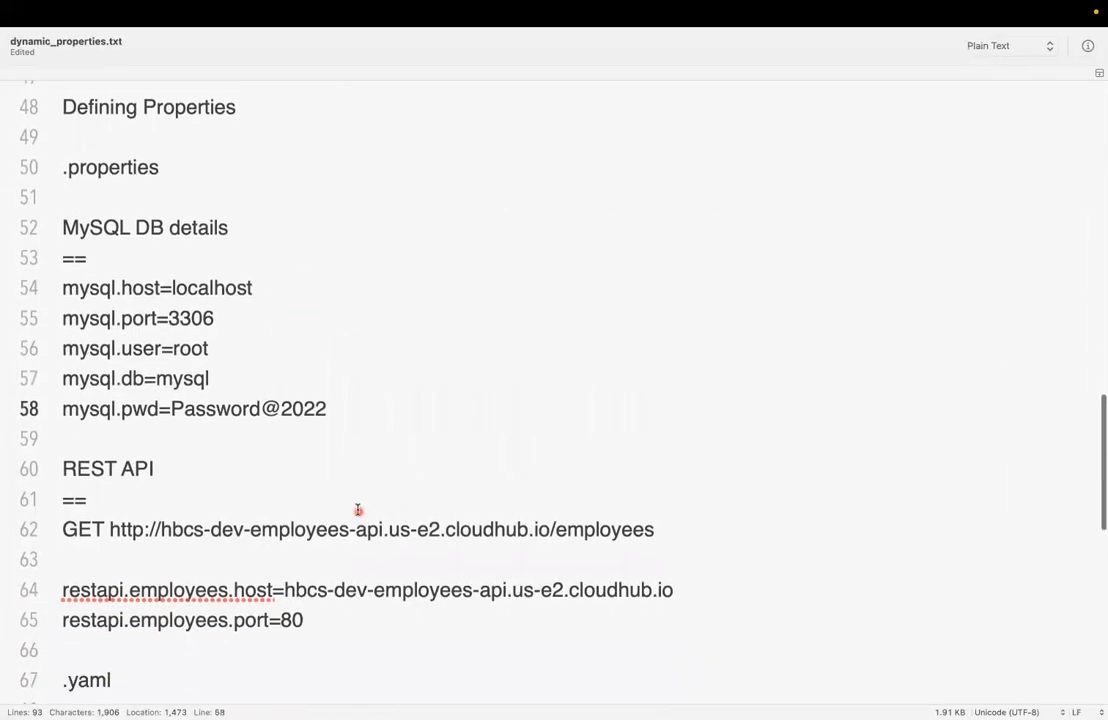
pyautogui.click(354, 495)
pyautogui.keyDown('shift'); pyautogui.click(119, 341); pyautogui.keyUp('shift')
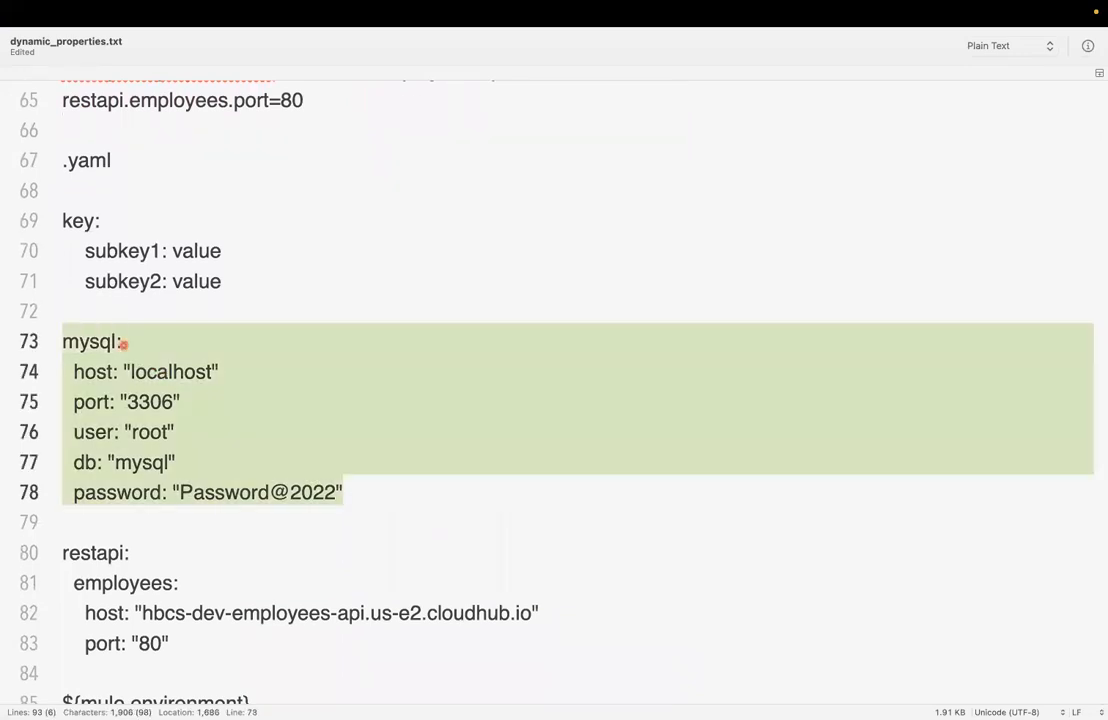
pyautogui.press('super+c')
pyautogui.press('super+Tab')
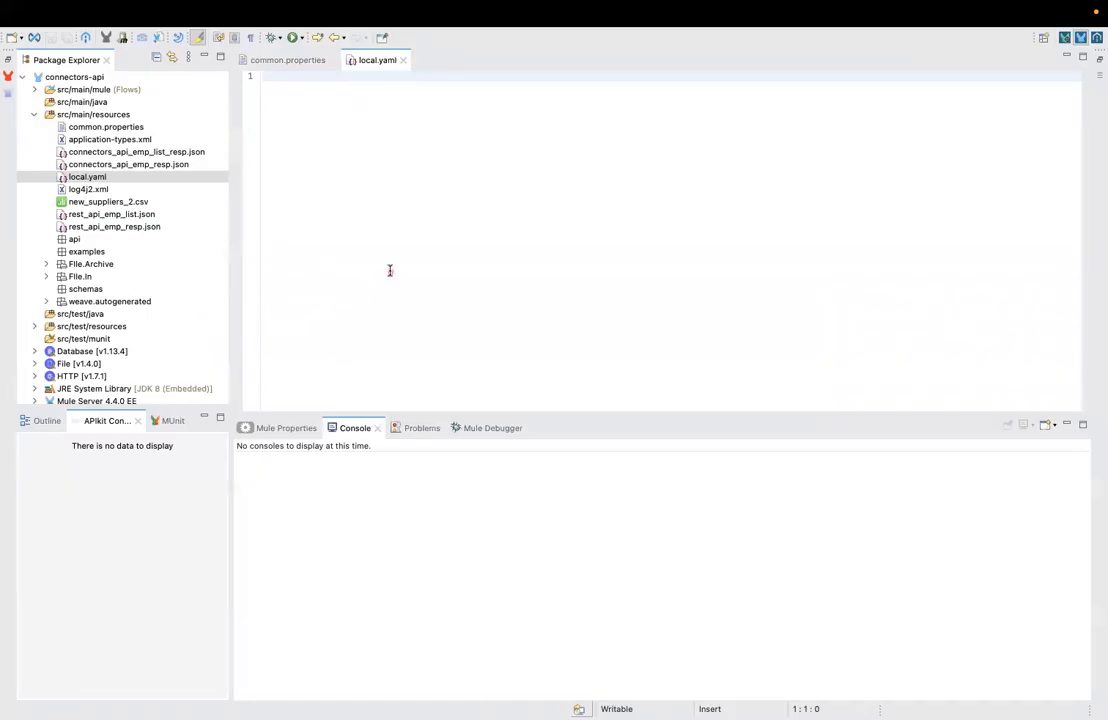
pyautogui.press('super+v')
# - Check the indentation of the host entry beneath the mysql key, and save local.yaml
pyautogui.click(288, 76)
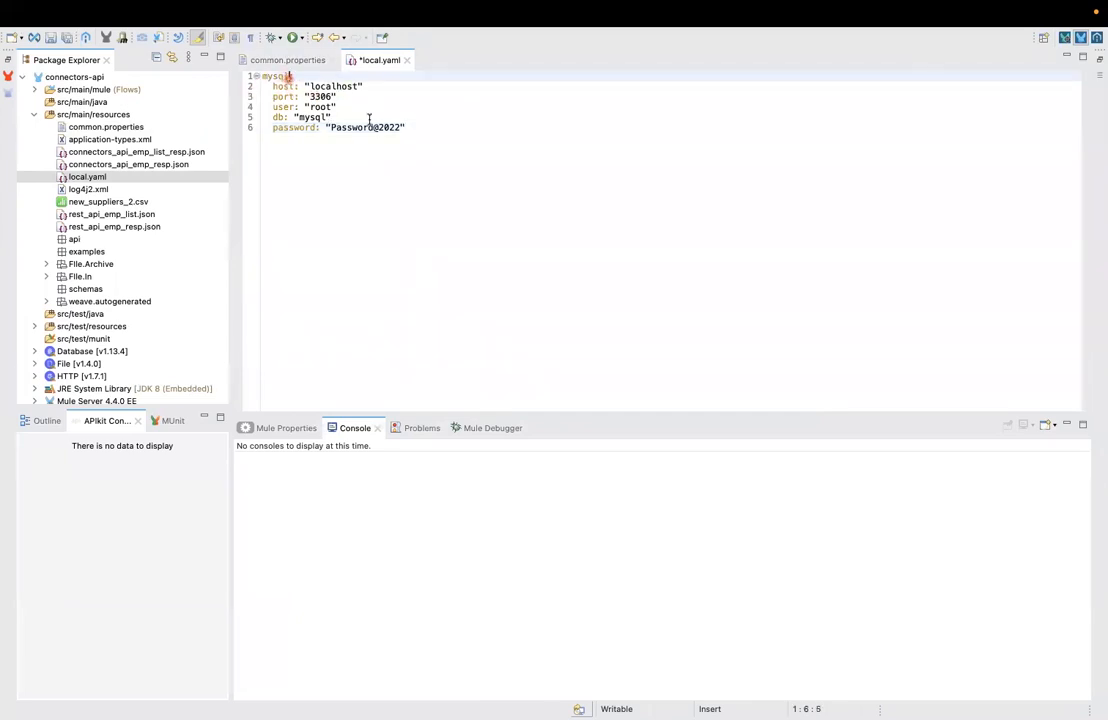
pyautogui.press('Right')
pyautogui.press('Down')
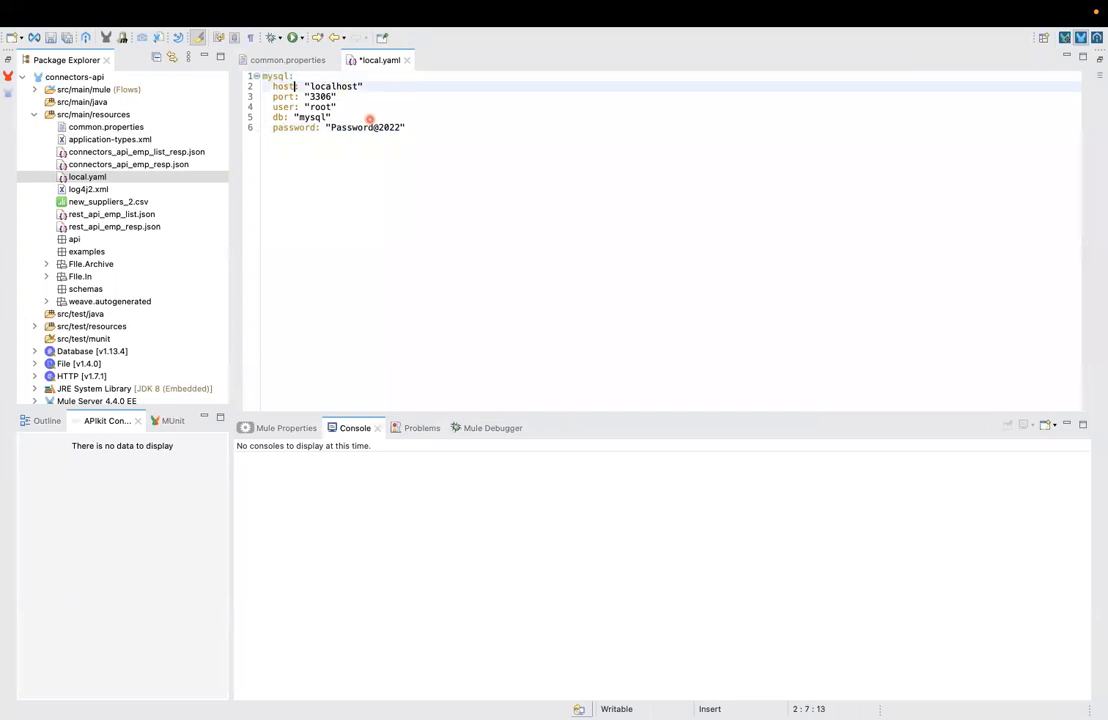
pyautogui.hotkey('shift', 'Home')
pyautogui.press('Up')
pyautogui.hotkey('shift', 'Home')
pyautogui.press('Down')
pyautogui.click(440, 123)
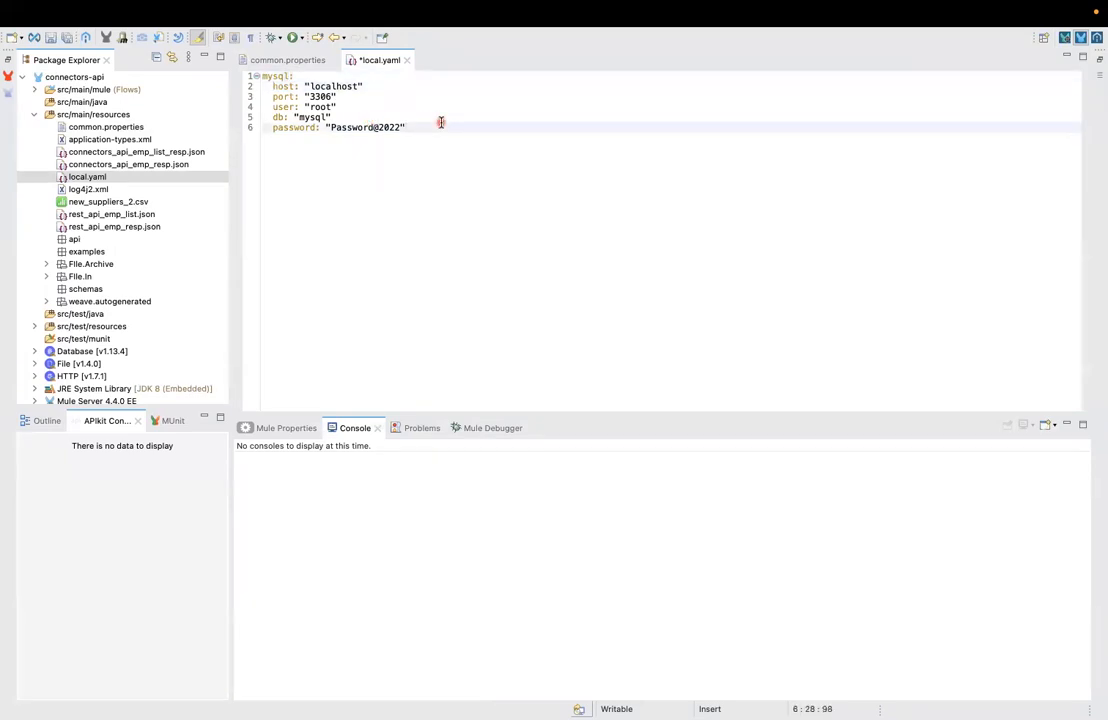
pyautogui.press('super+s')
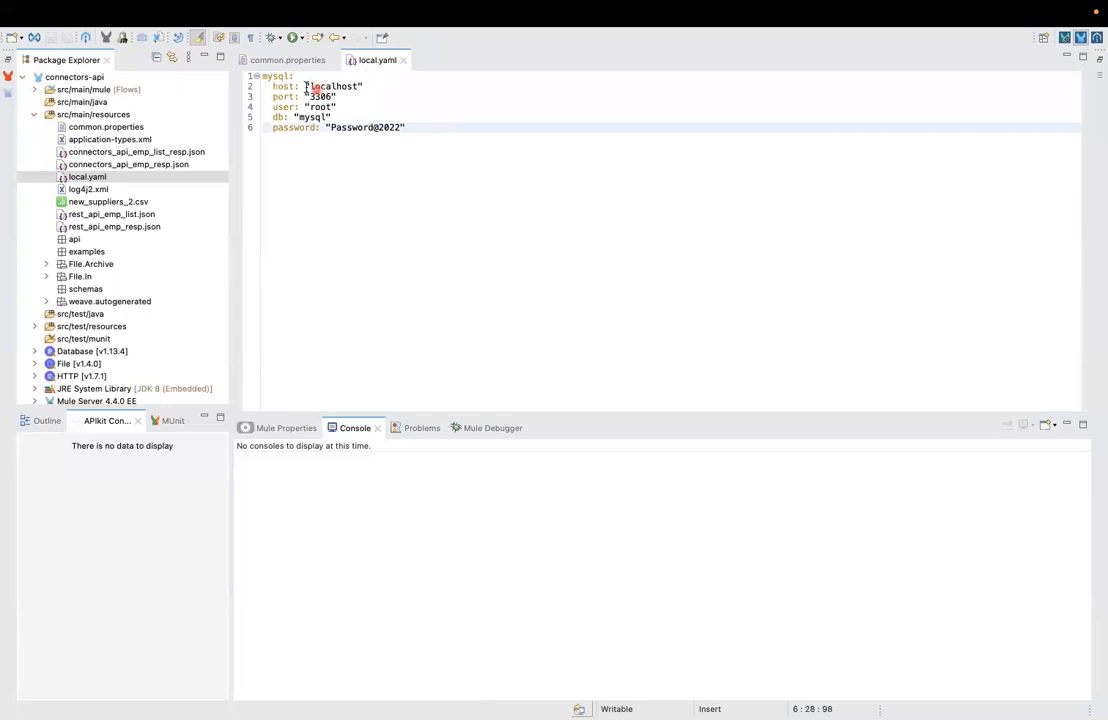
# - Review the saved entries in common.properties and return to local.yaml
pyautogui.click(258, 61)
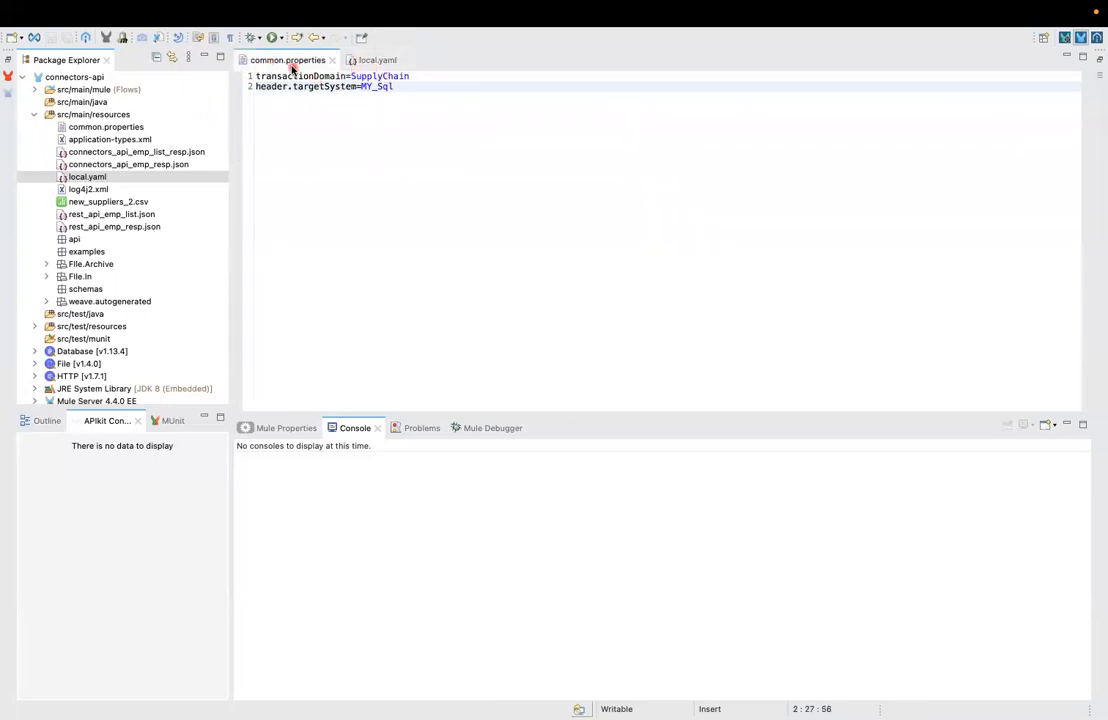
pyautogui.click(368, 63)
pyautogui.click(437, 110)
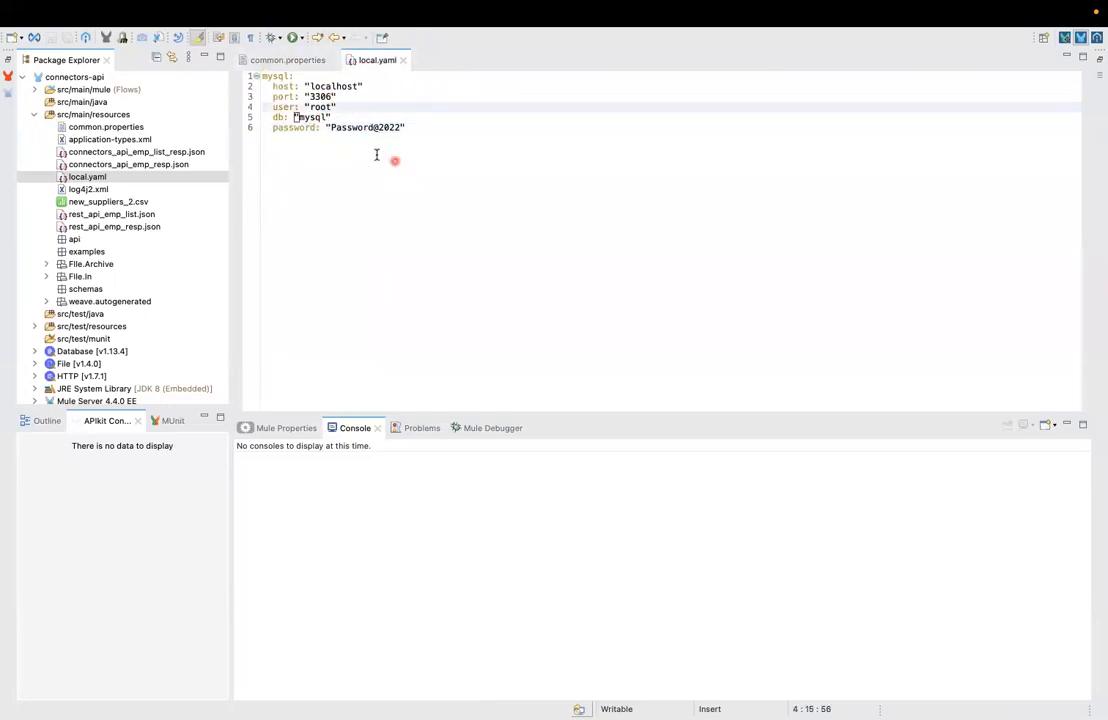
# - Create a new Mule configuration file named global in the src/main/mule folder of connectors-api
pyautogui.doubleClick(128, 114)
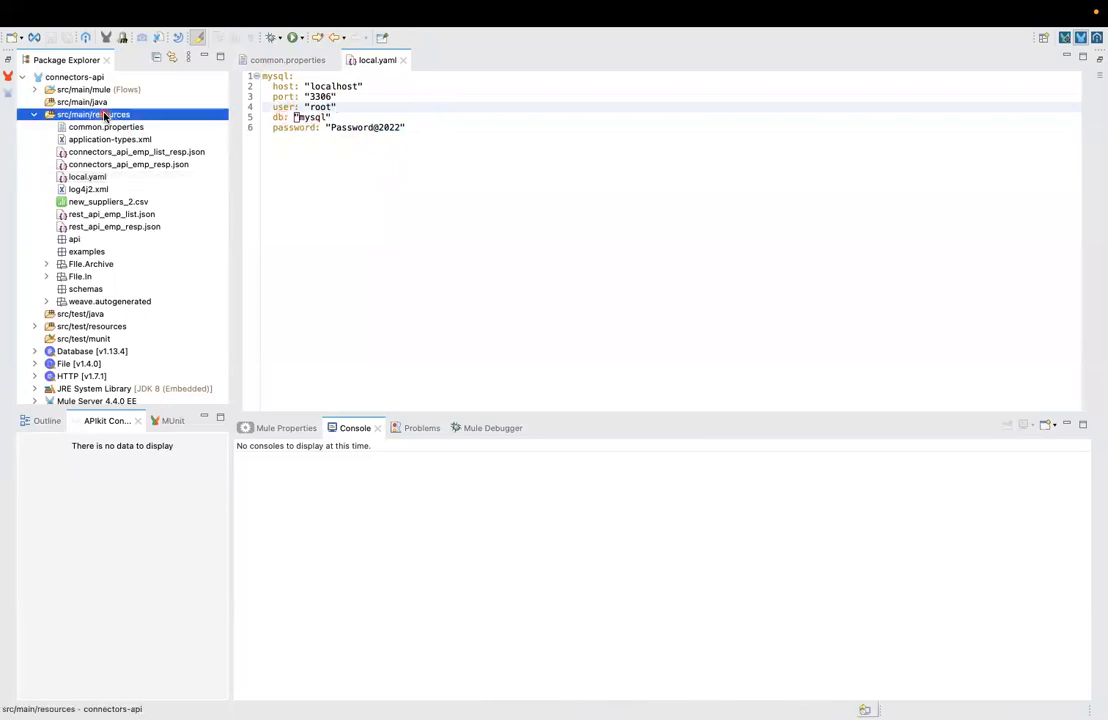
pyautogui.doubleClick(120, 90)
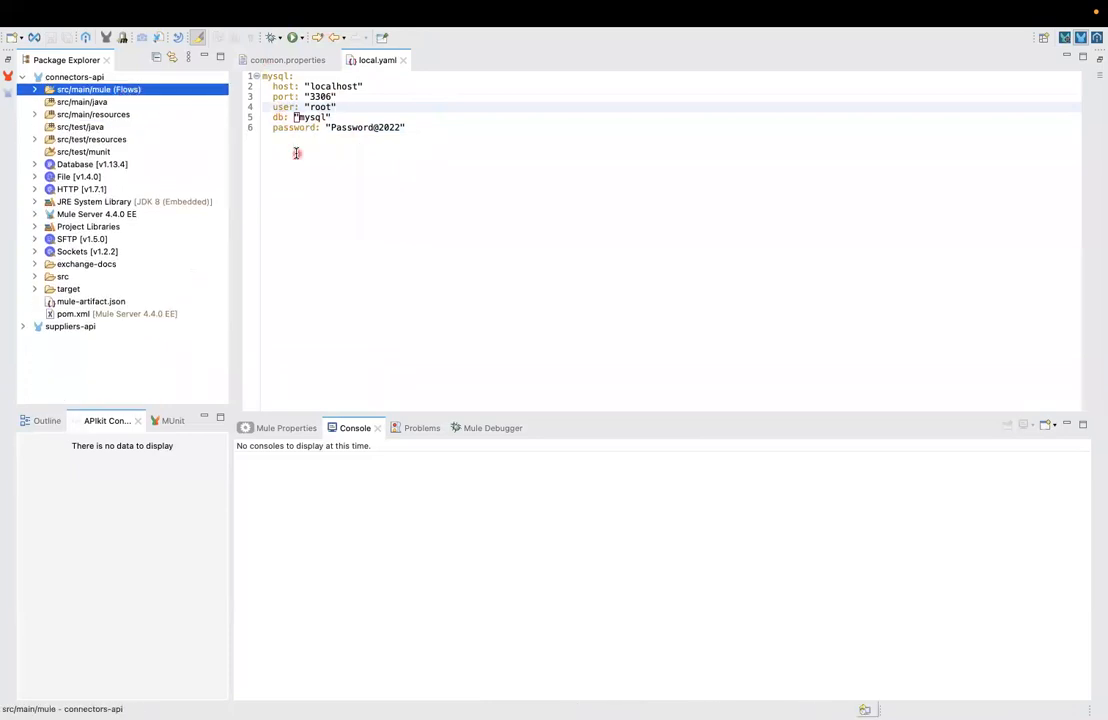
pyautogui.rightClick(146, 92)
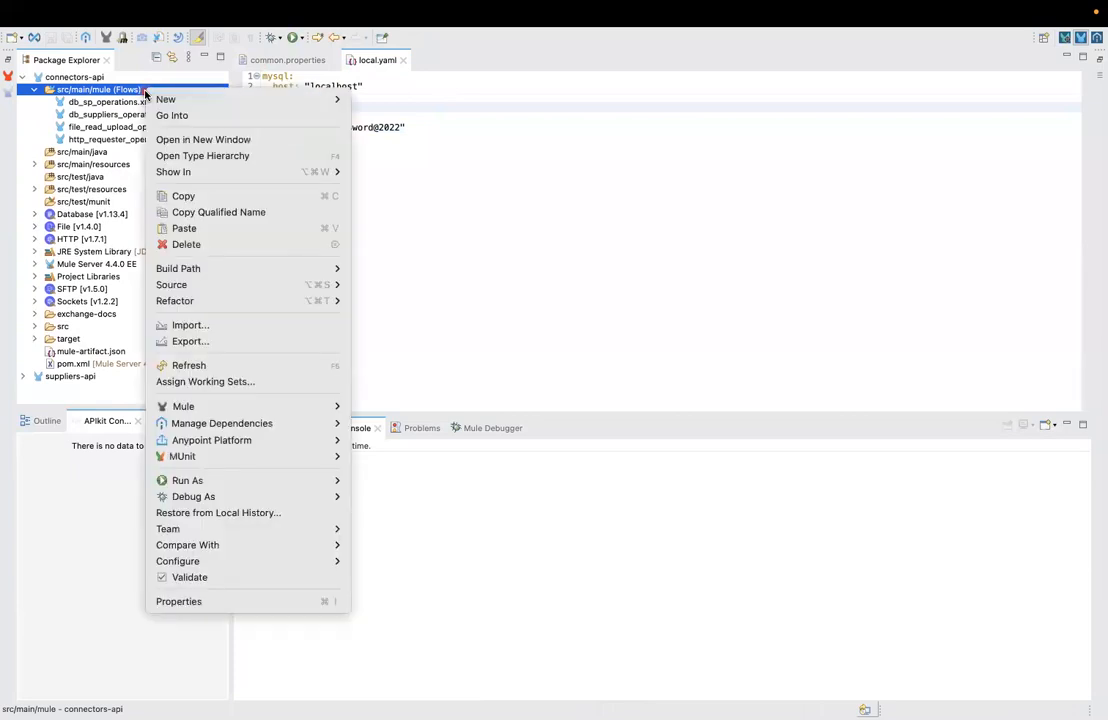
pyautogui.moveTo(196, 104)
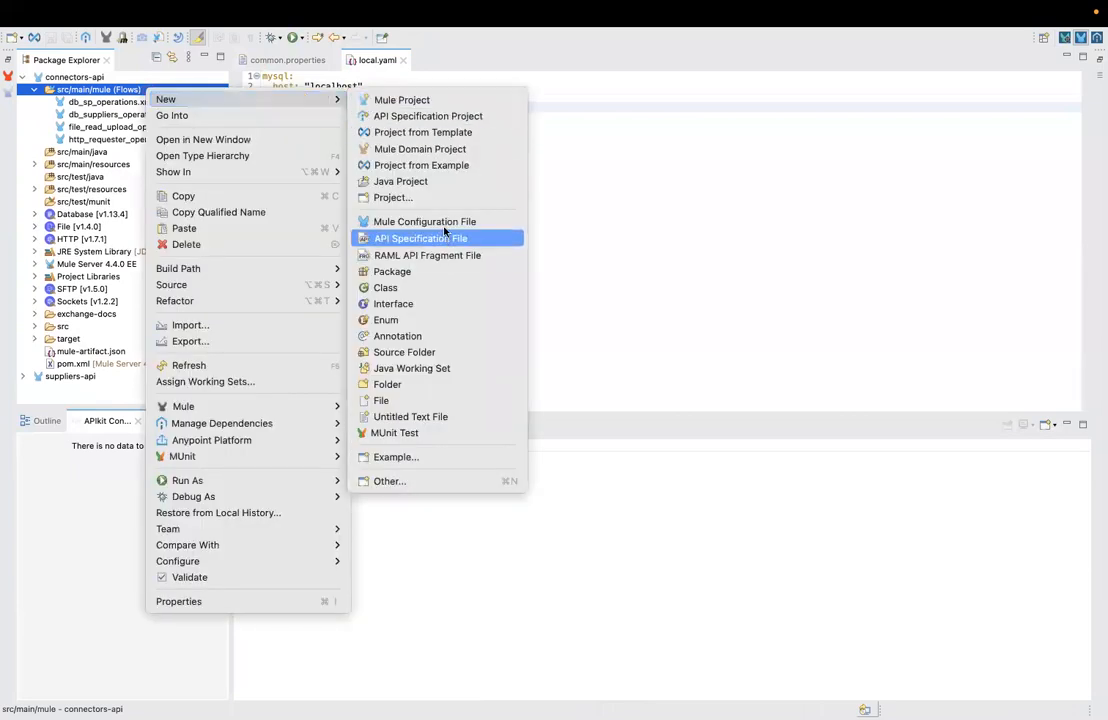
pyautogui.click(567, 232)
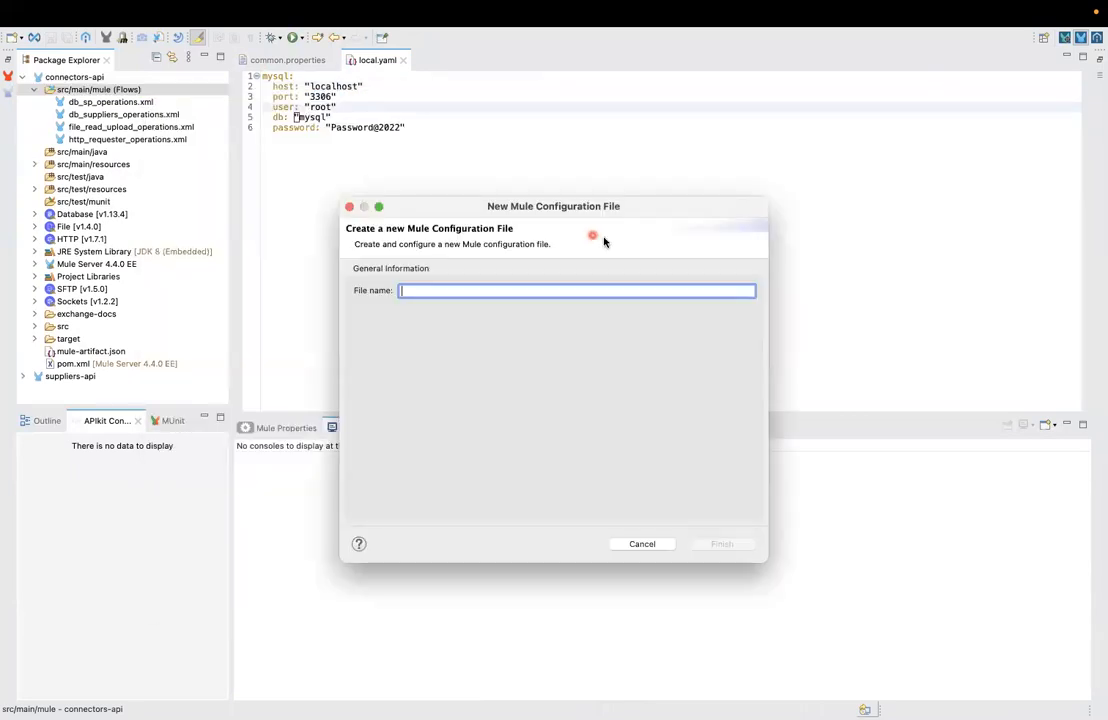
pyautogui.write('global')
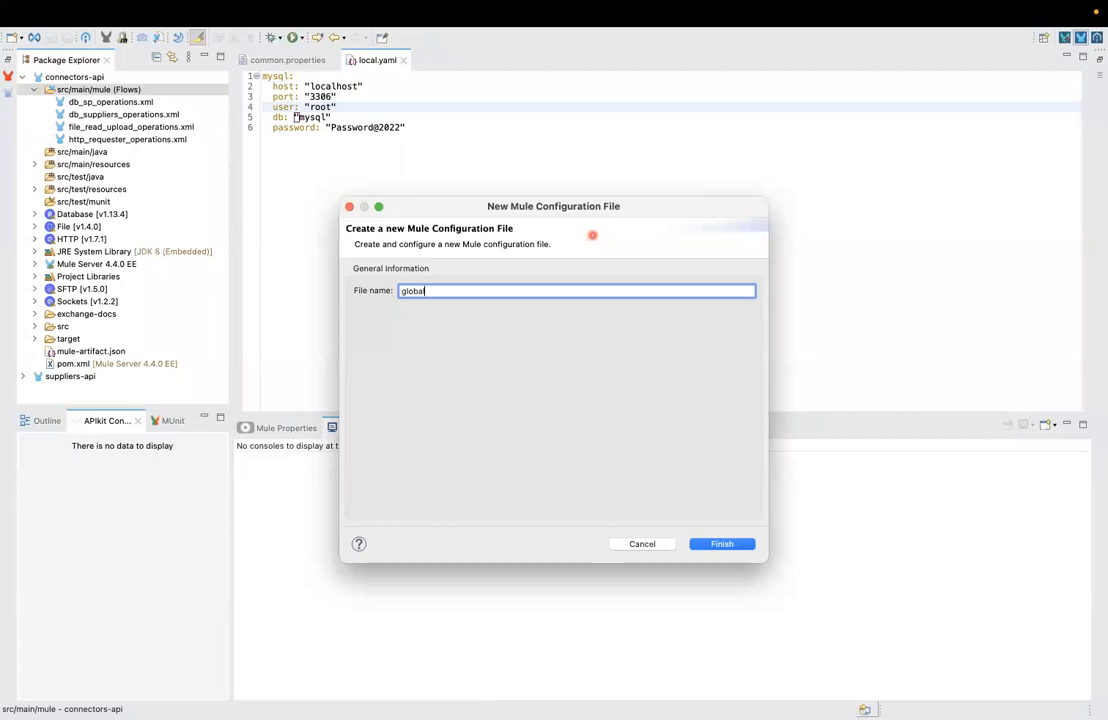
pyautogui.click(730, 548)
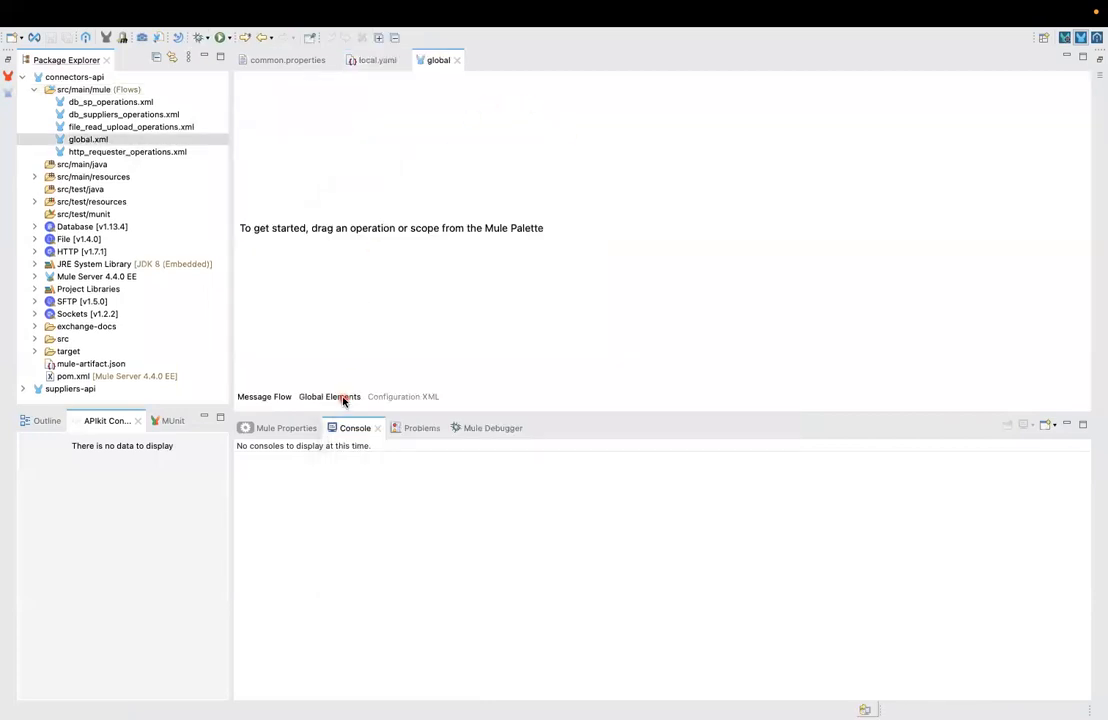
# - Add a Configuration properties global element to global.xml and specify its properties file
pyautogui.click(330, 397)
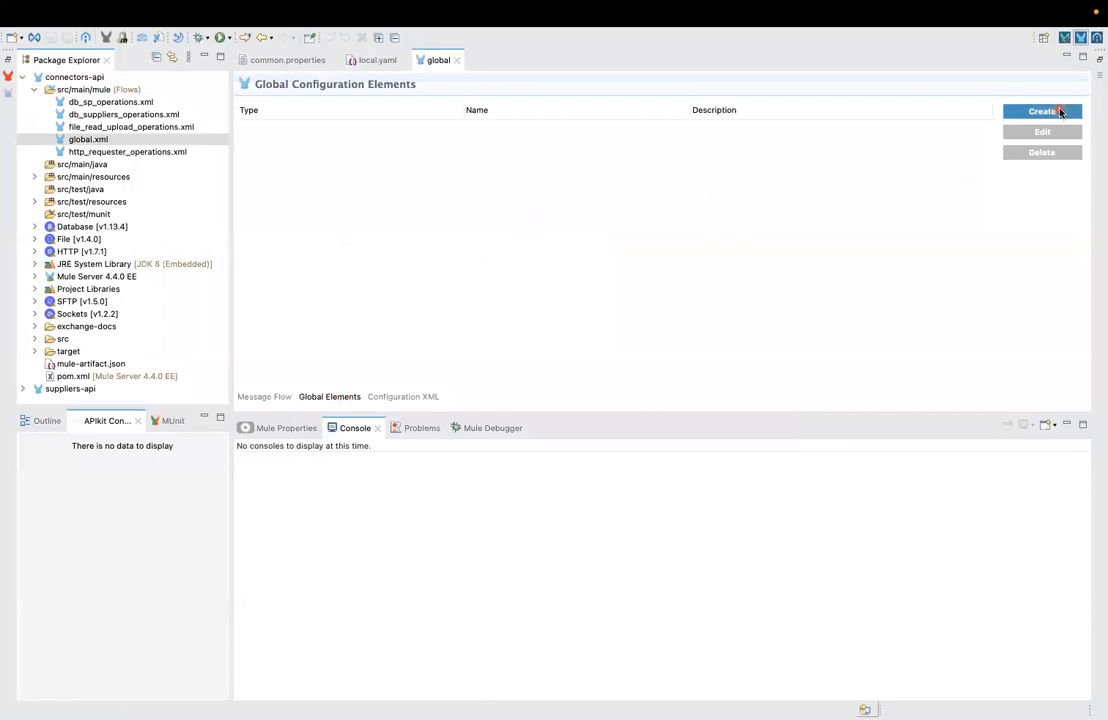
pyautogui.click(1061, 111)
pyautogui.write('co')
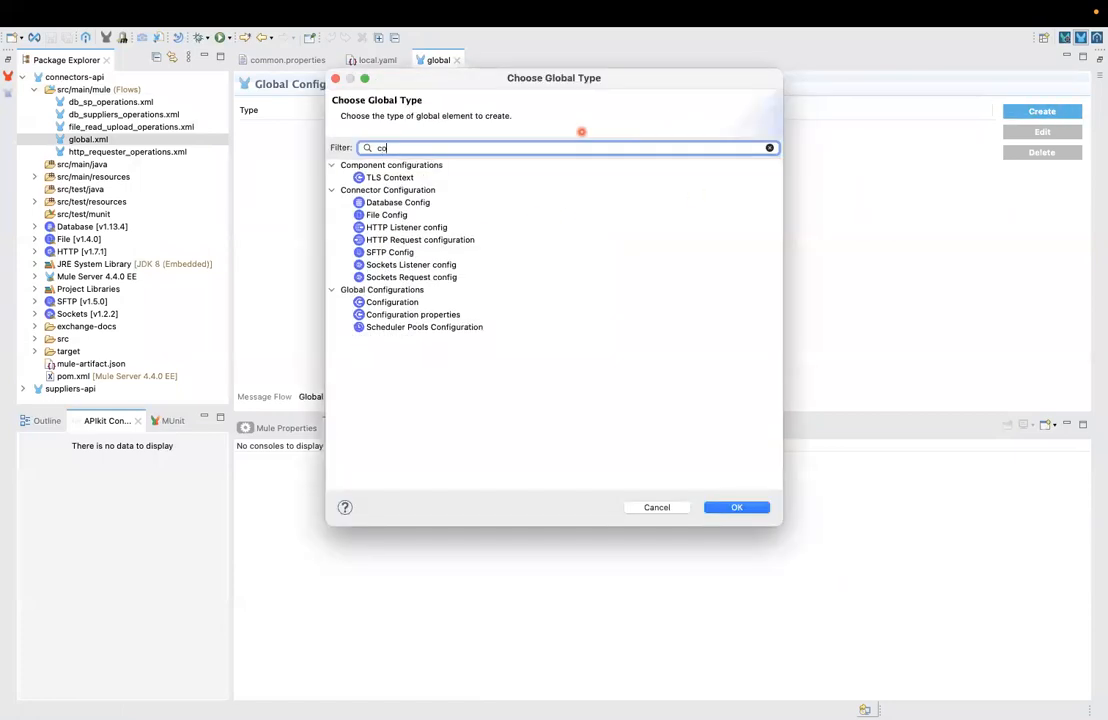
pyautogui.write('nf')
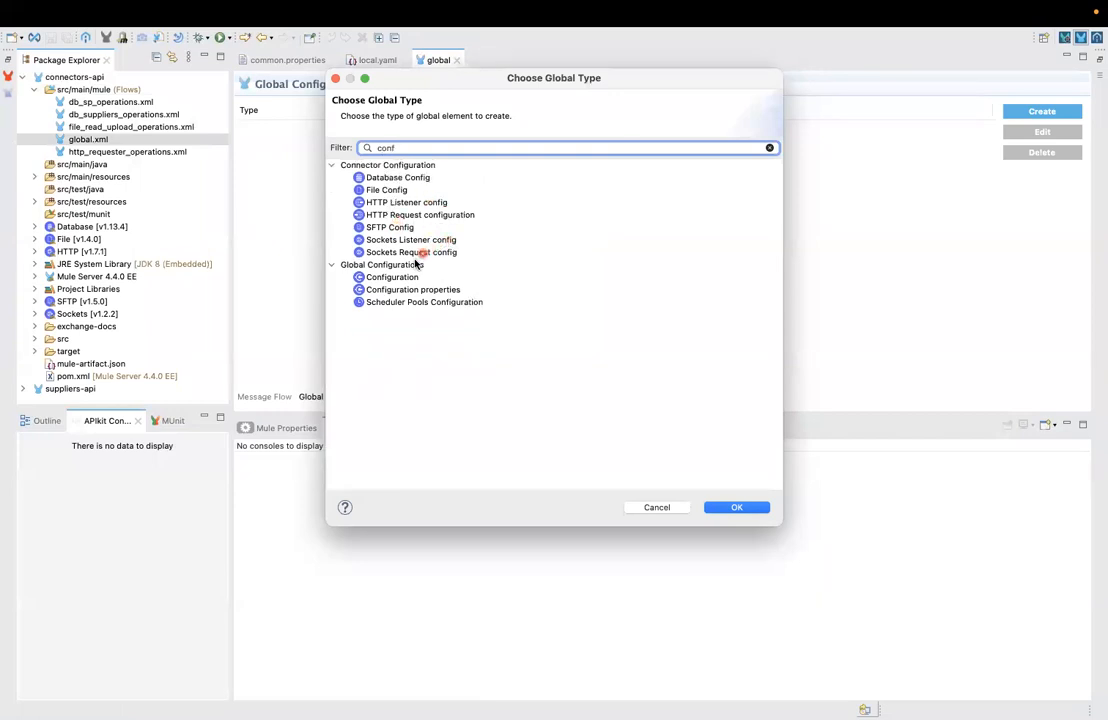
pyautogui.click(401, 290)
pyautogui.press('Return')
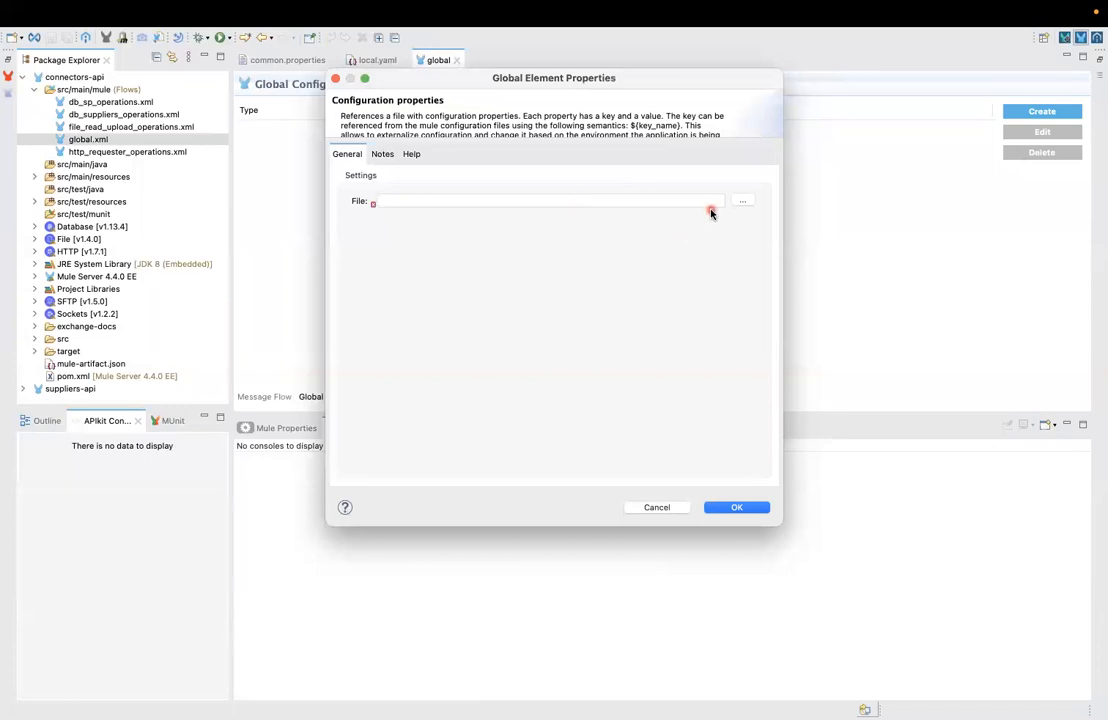
pyautogui.click(419, 198)
pyautogui.click(737, 508)
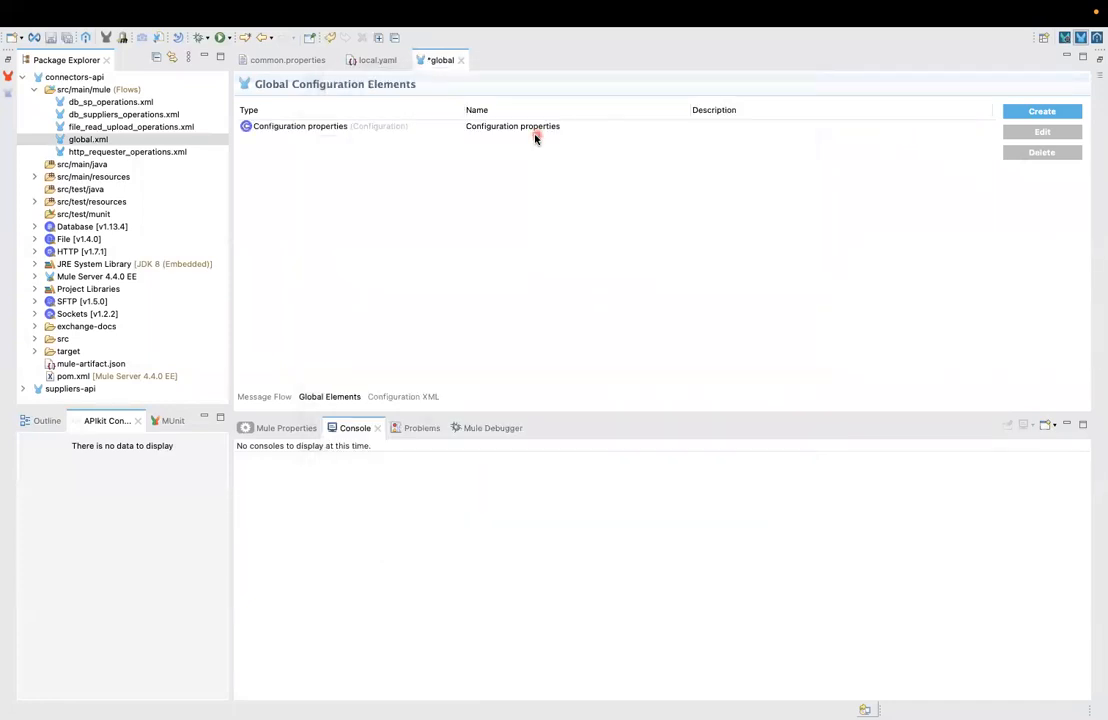
# - Add a second Configuration properties global element that references local.yaml, and save global.xml
pyautogui.click(1071, 112)
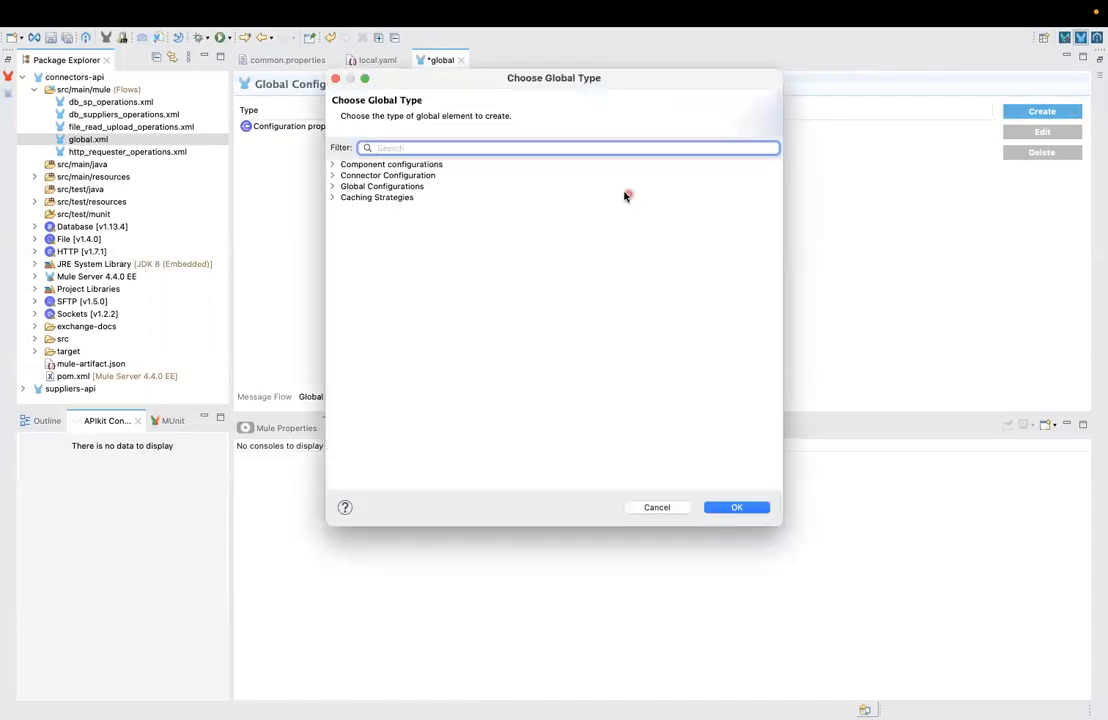
pyautogui.write('conf')
pyautogui.click(440, 290)
pyautogui.doubleClick(440, 290)
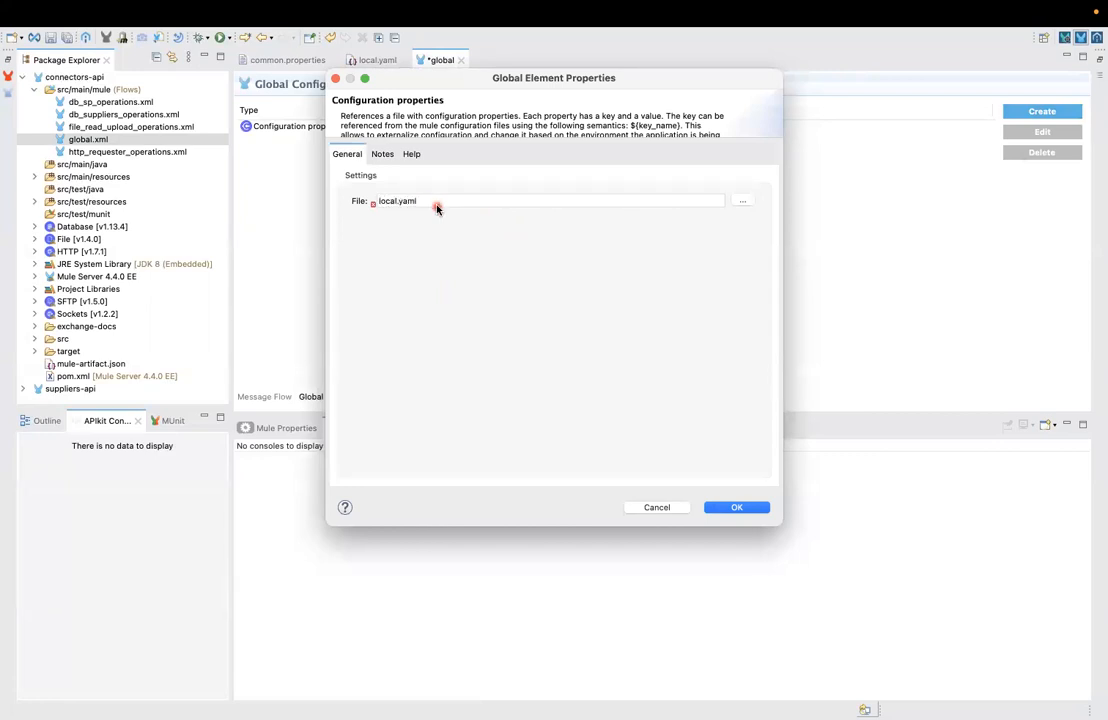
pyautogui.moveTo(434, 201); pyautogui.dragTo(368, 200)
pyautogui.click(487, 200)
pyautogui.click(756, 512)
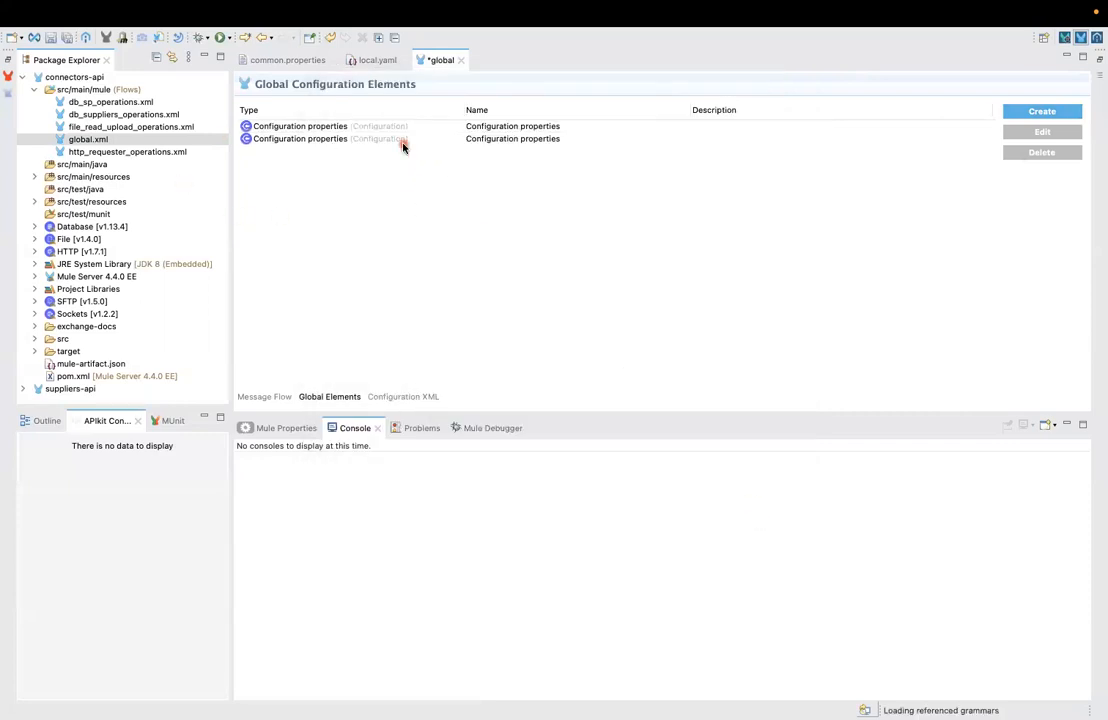
pyautogui.click(67, 39)
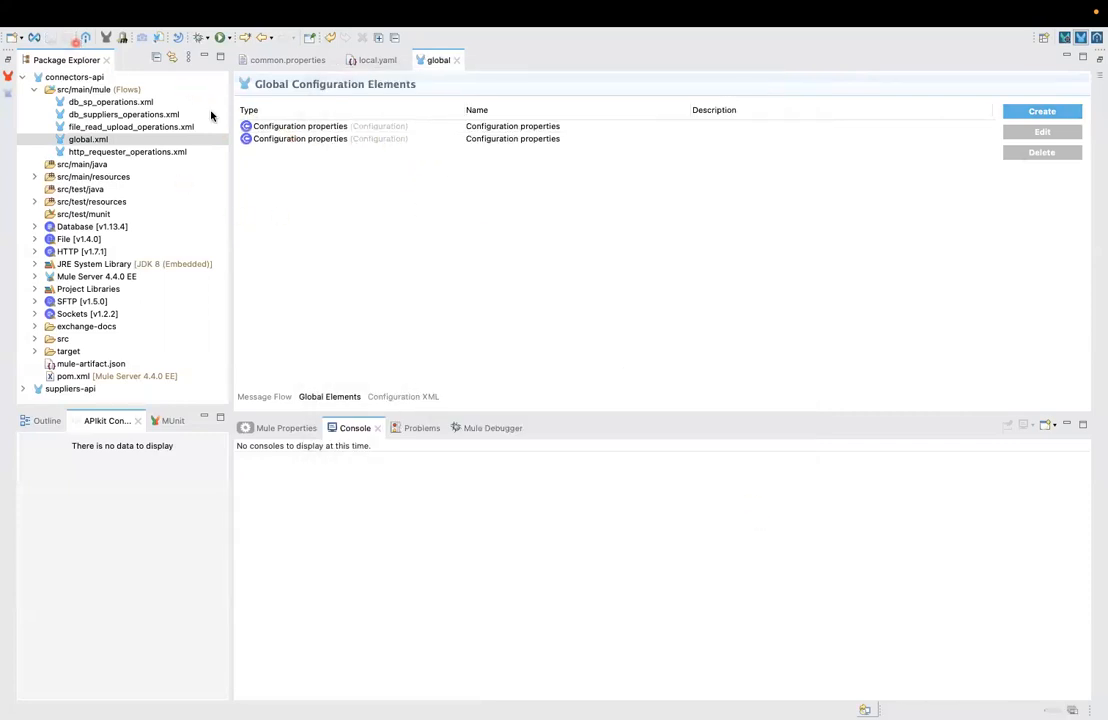
# - Create a new Mule configuration file named access_properties in the src/main/mule folder of connectors-api
pyautogui.click(117, 90)
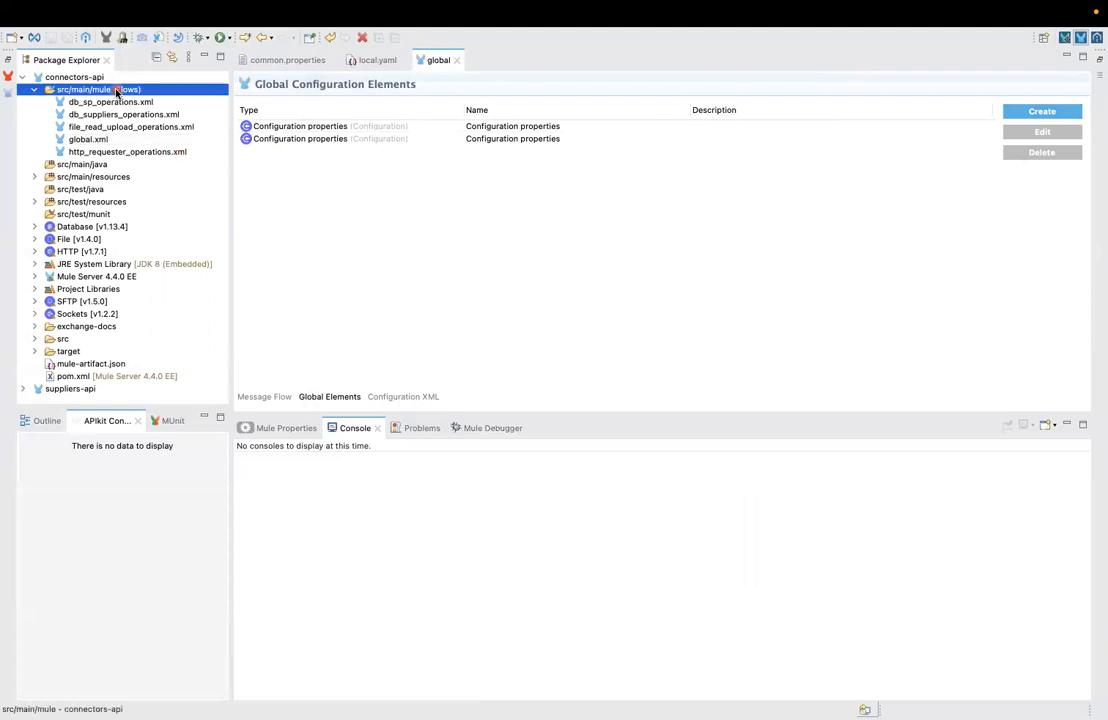
pyautogui.rightClick(117, 90)
pyautogui.moveTo(140, 98)
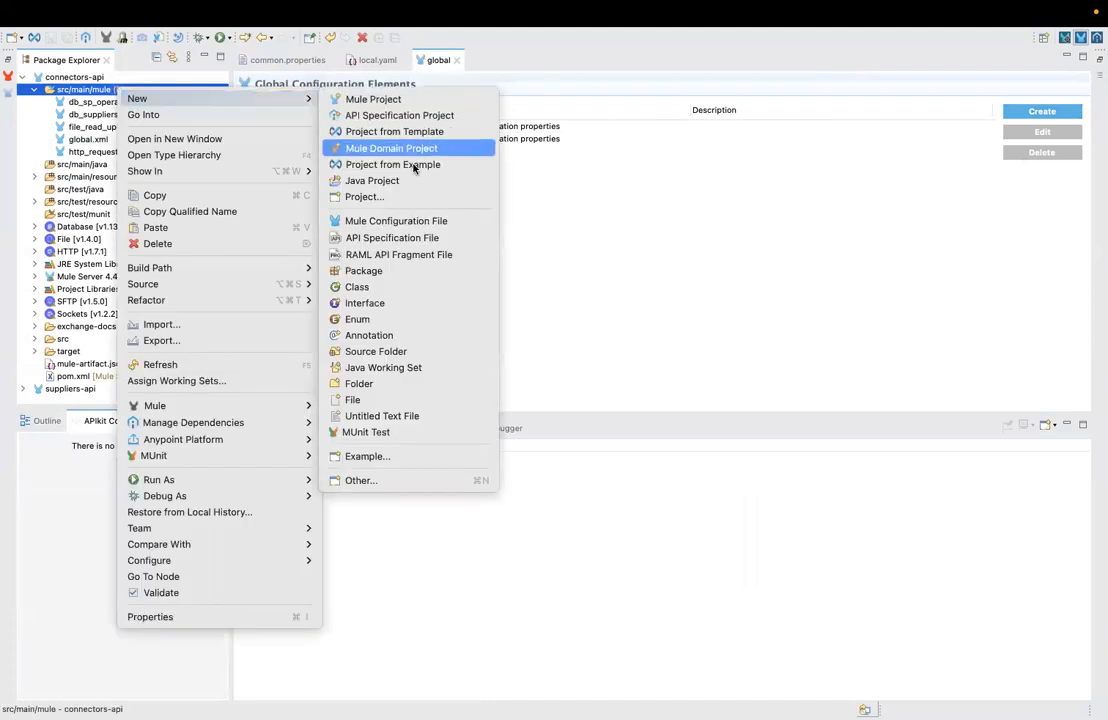
pyautogui.click(404, 219)
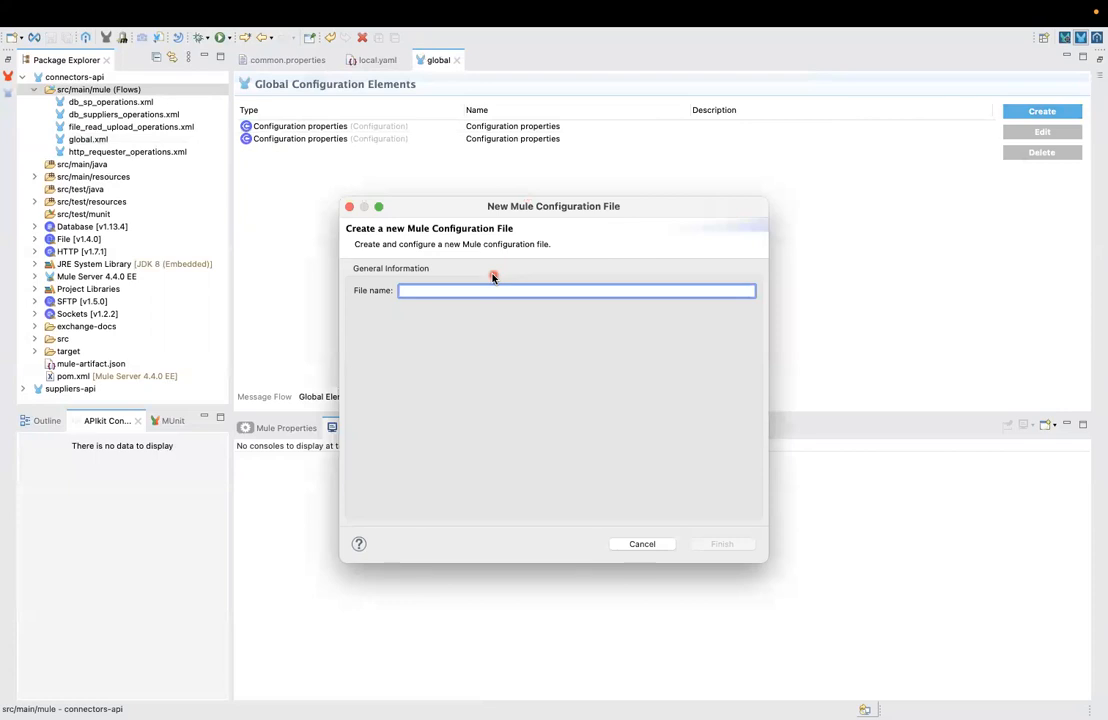
pyautogui.write('access-properties')
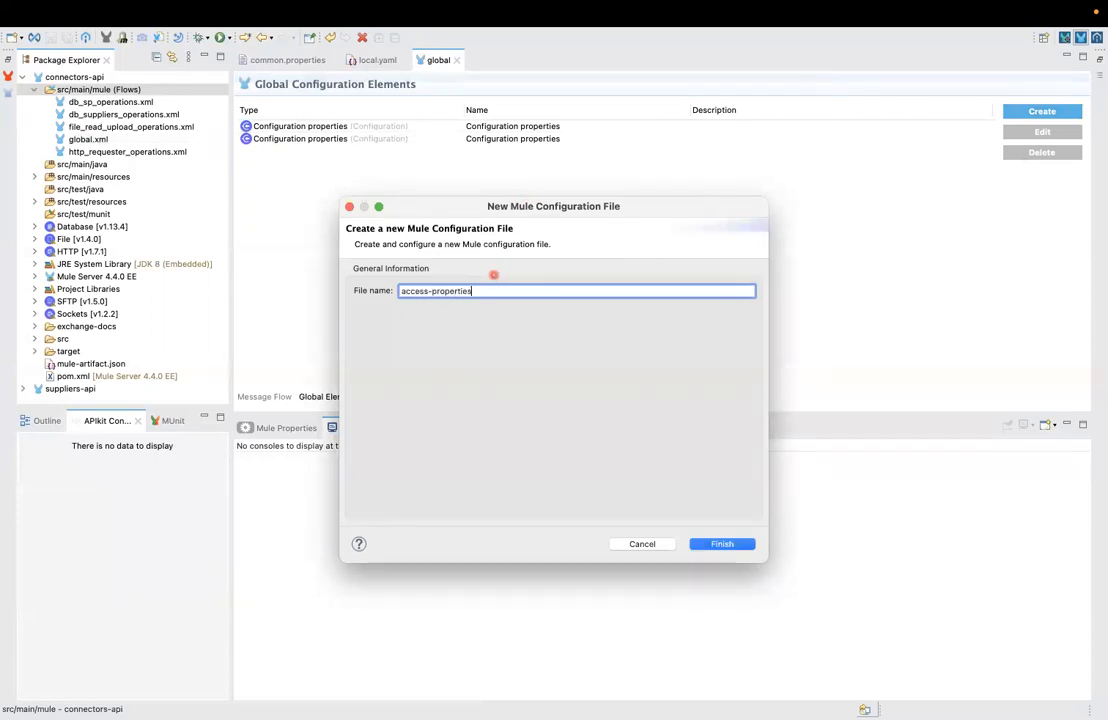
pyautogui.click(432, 291)
pyautogui.press('BackSpace')
pyautogui.write('_')
pyautogui.click(722, 544)
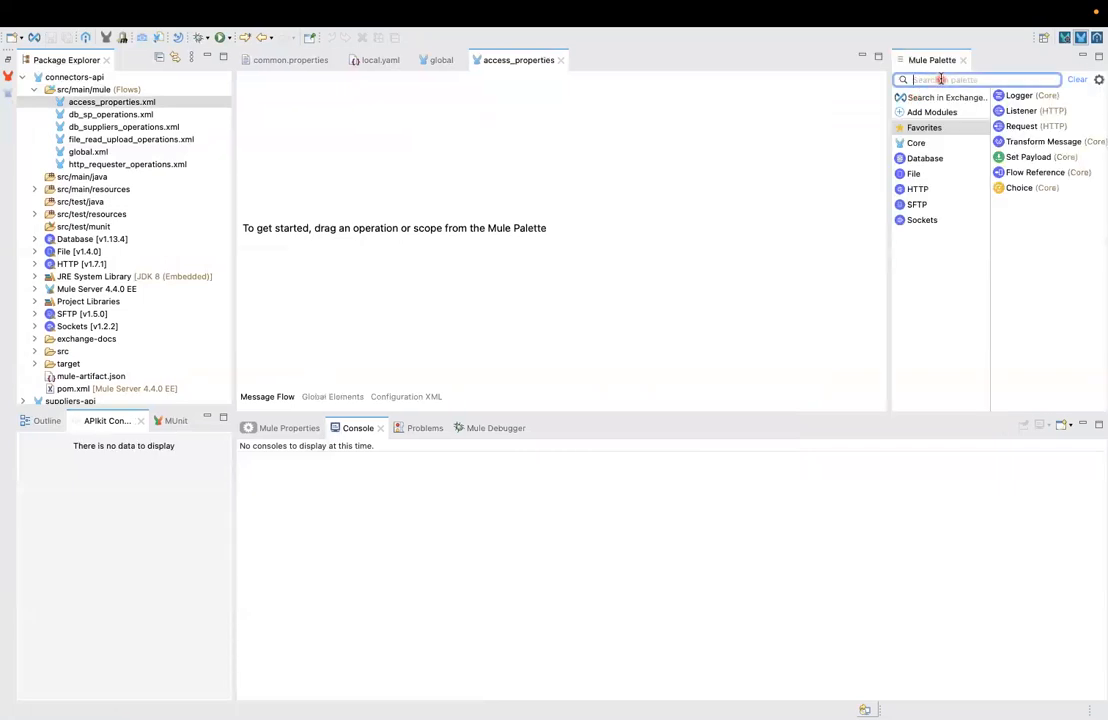
# - Place an HTTP Listener in a new flow in access_properties and set its path to /properties
pyautogui.write('fl')
pyautogui.write('h')
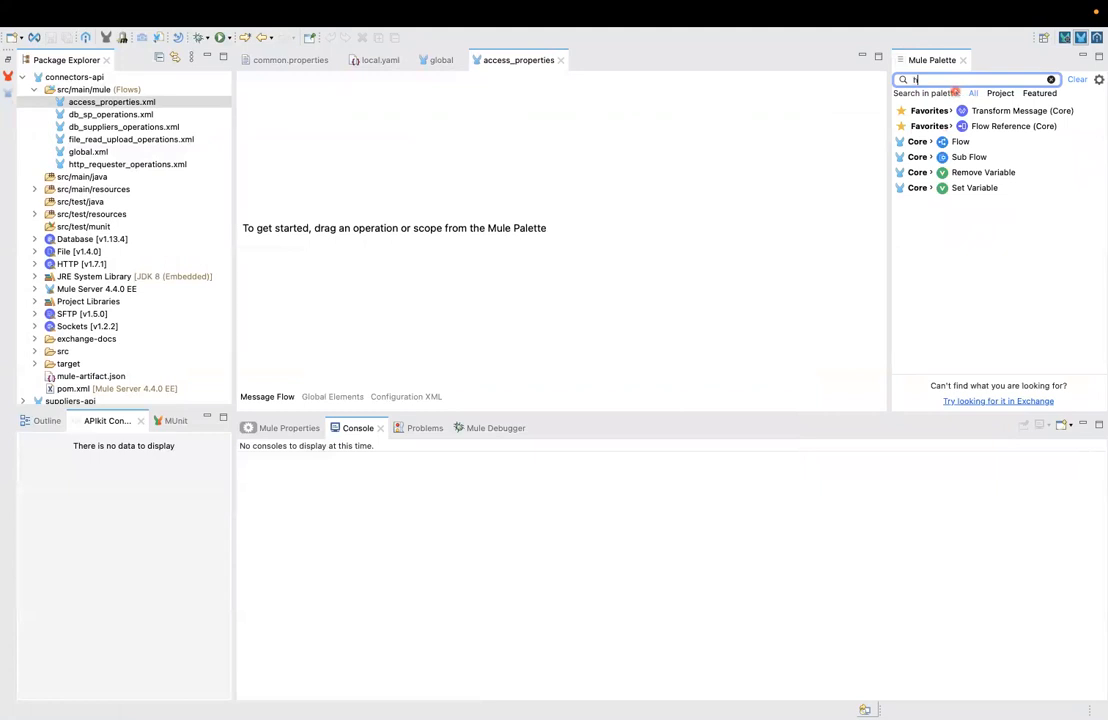
pyautogui.write('tt')
pyautogui.moveTo(972, 126); pyautogui.dragTo(345, 181)
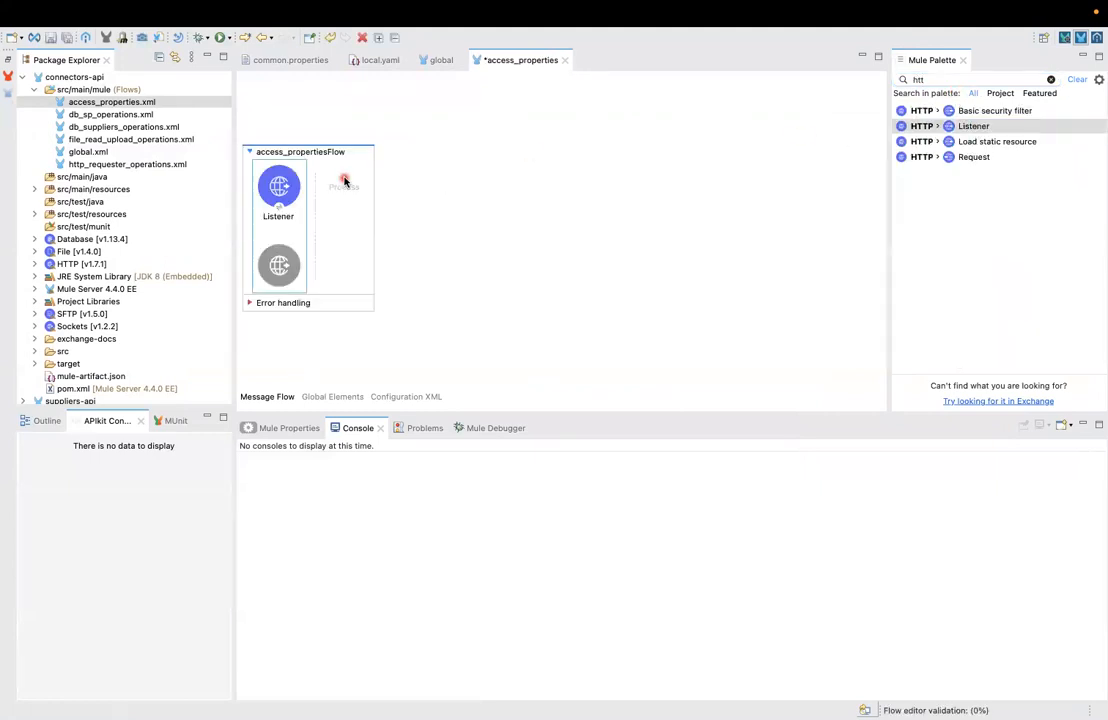
pyautogui.click(258, 183)
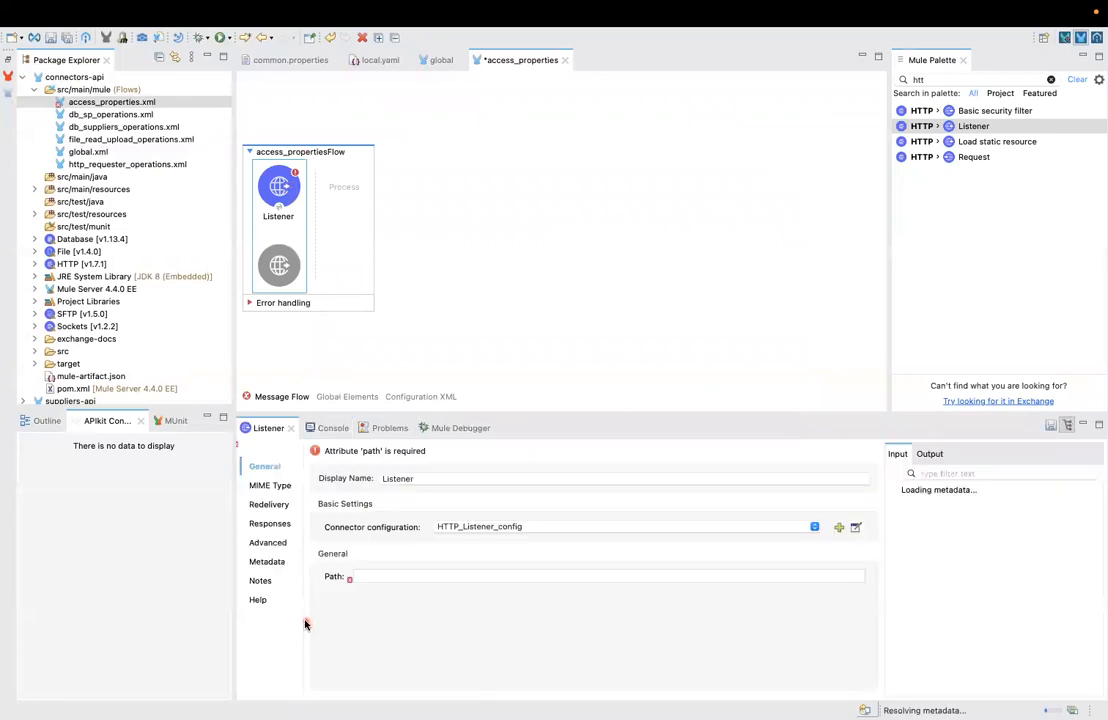
pyautogui.click(375, 579)
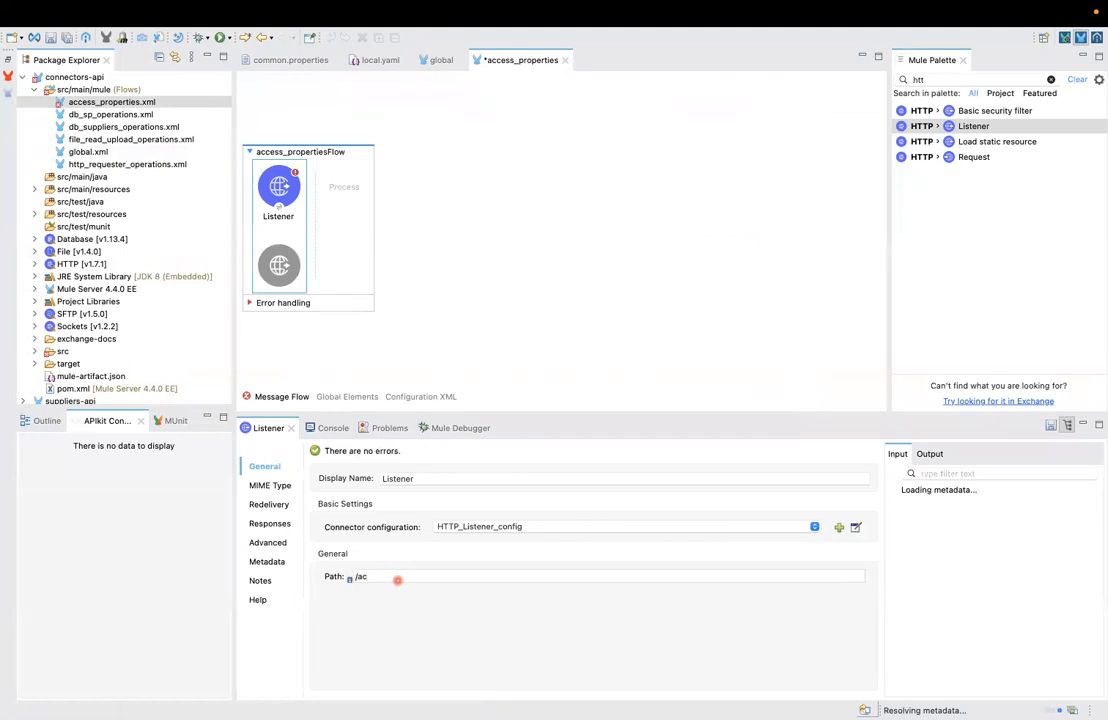
pyautogui.write('roperties')
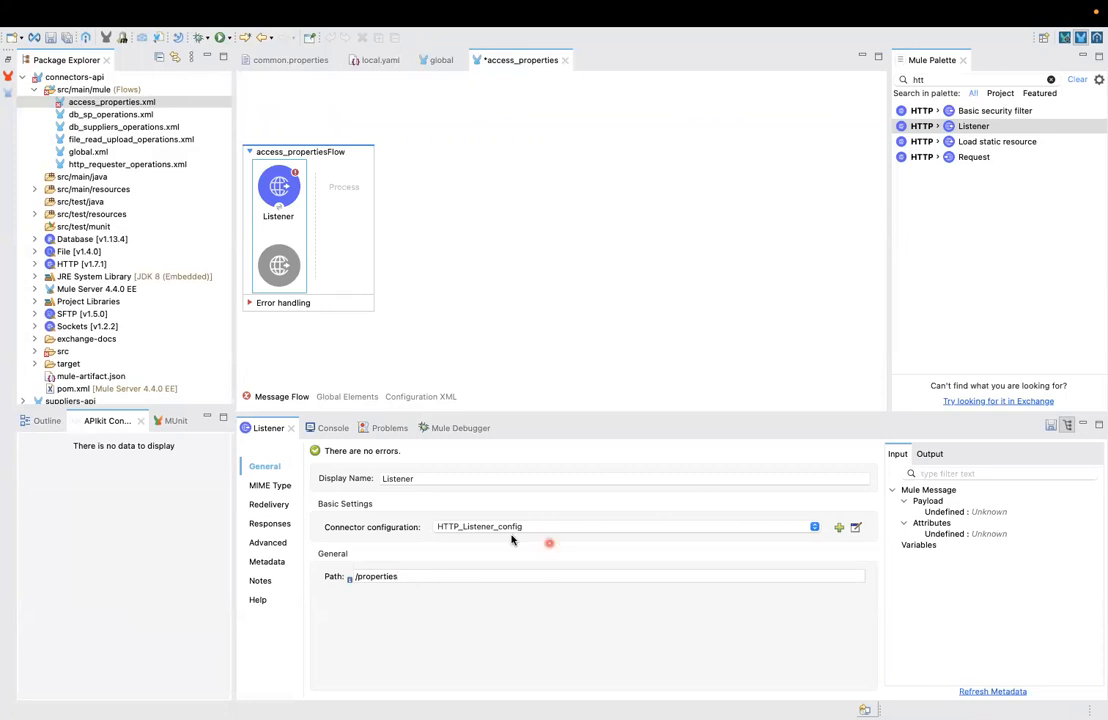
pyautogui.click(624, 142)
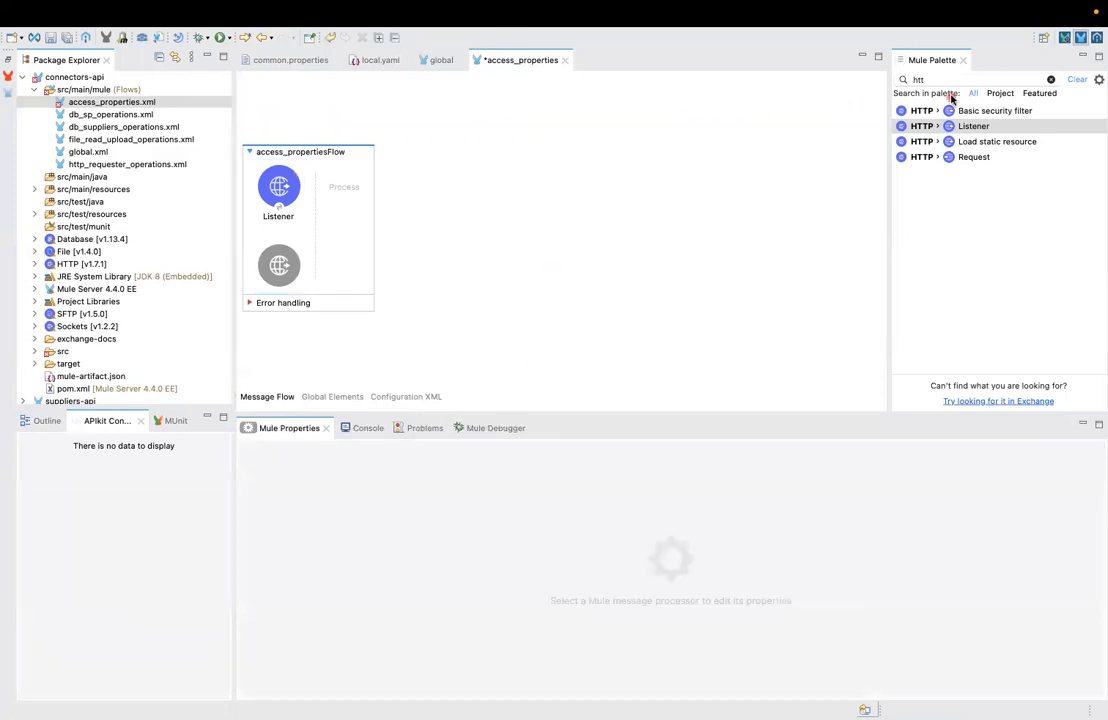
# - Find the Logger component and add it to the access_properties flow directly after the Listener
pyautogui.click(915, 79)
pyautogui.press('BackSpace')
pyautogui.press('BackSpace')
pyautogui.press('BackSpace')
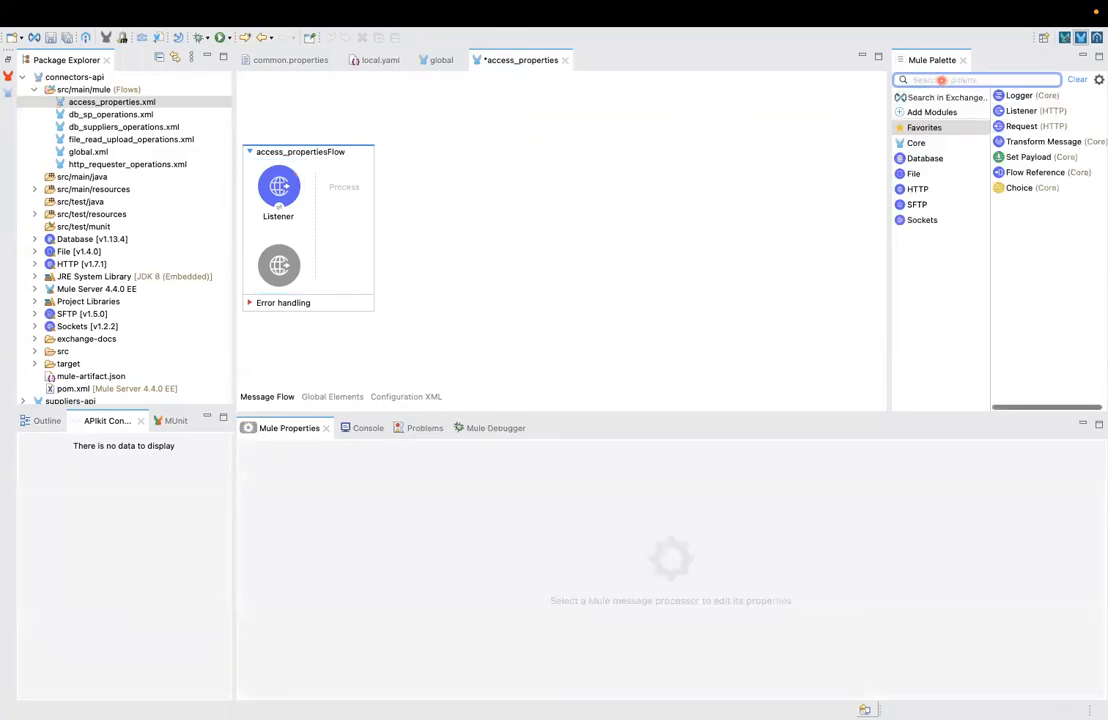
pyautogui.write('lo')
pyautogui.moveTo(976, 110); pyautogui.dragTo(338, 230)
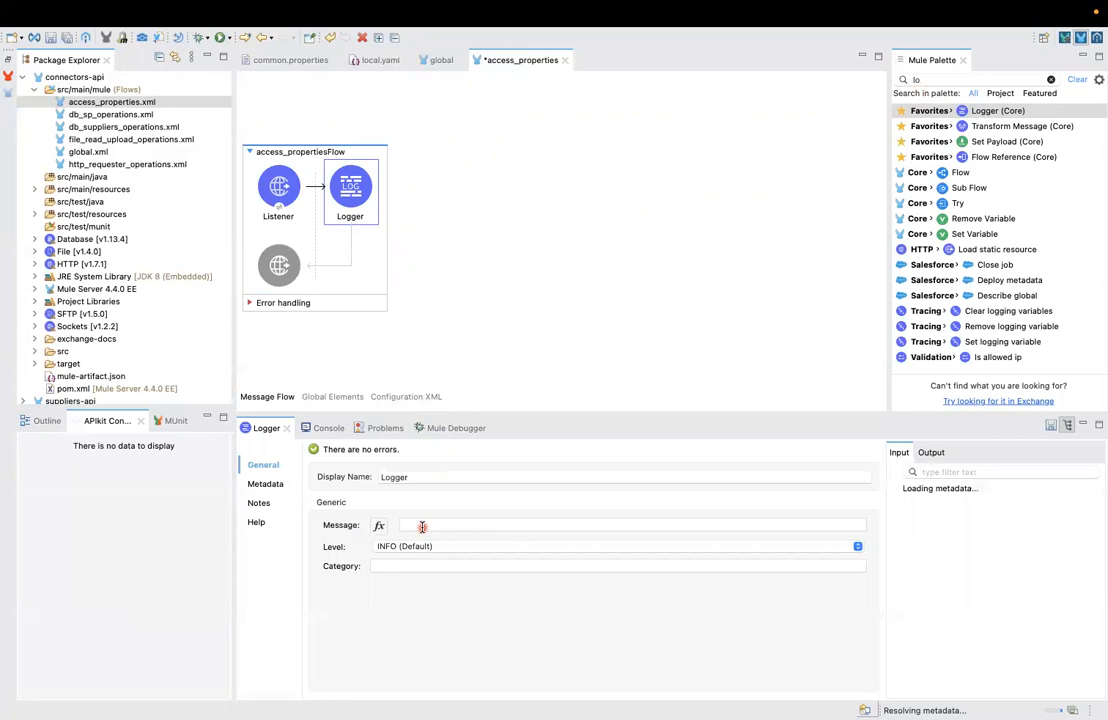
# - Set the Logger message to "commonProperty: ${transactionDomain} .", copying the property key from common.properties
pyautogui.click(490, 527)
pyautogui.write('common')
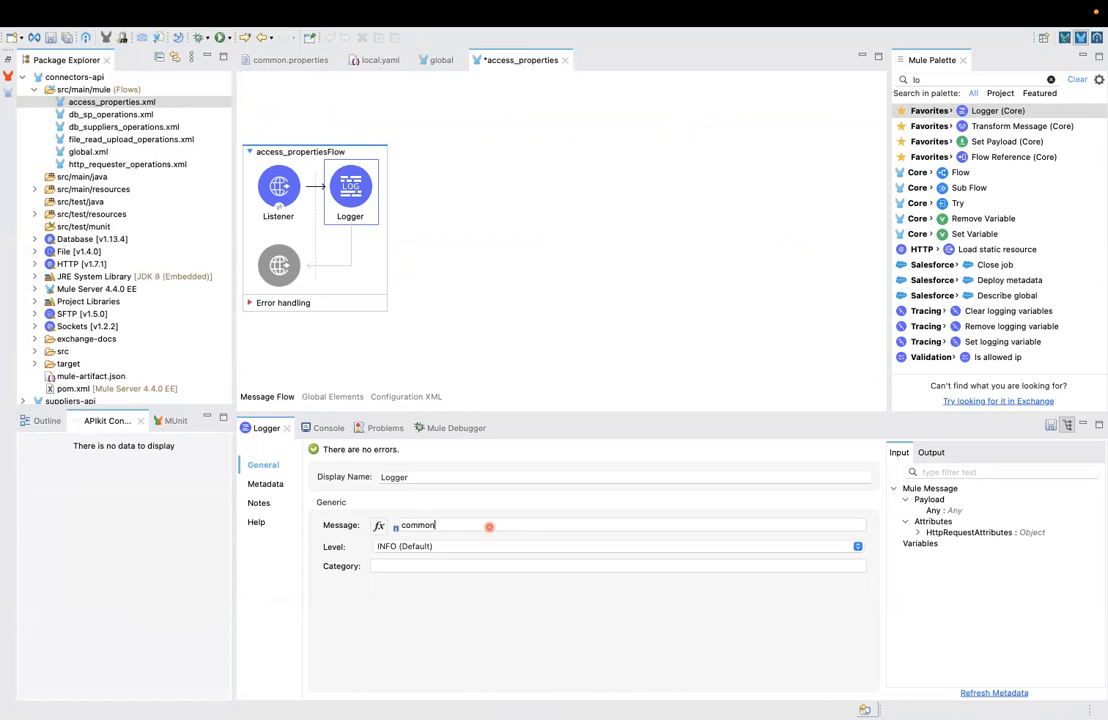
pyautogui.write('Property: ')
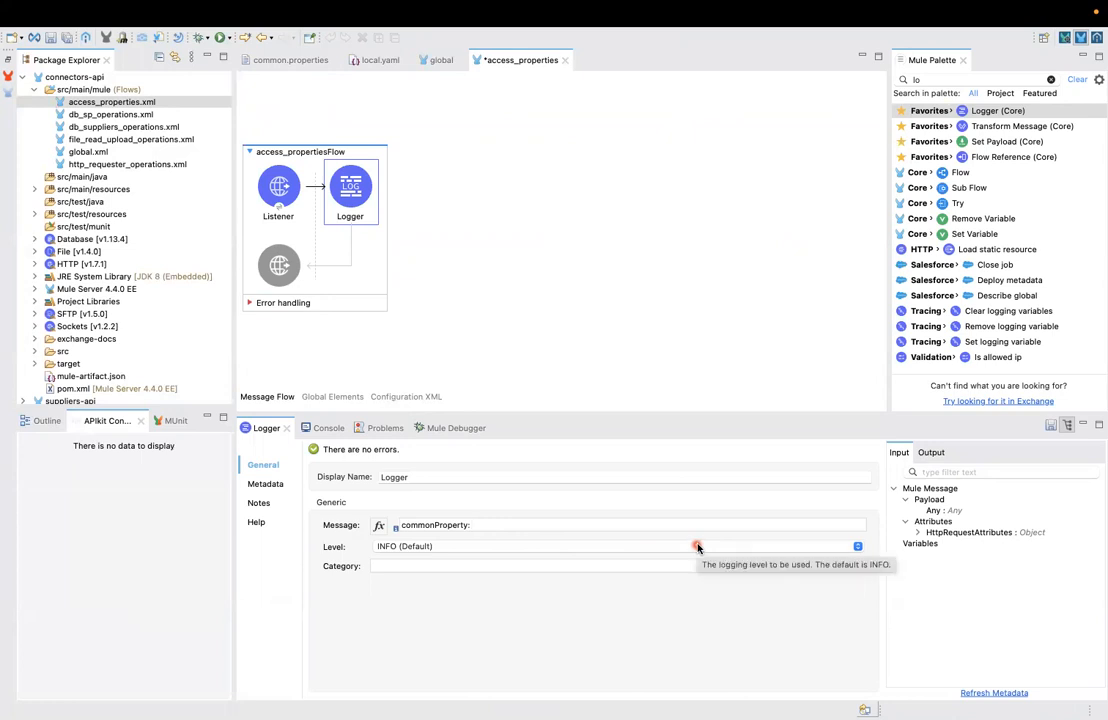
pyautogui.write('${}')
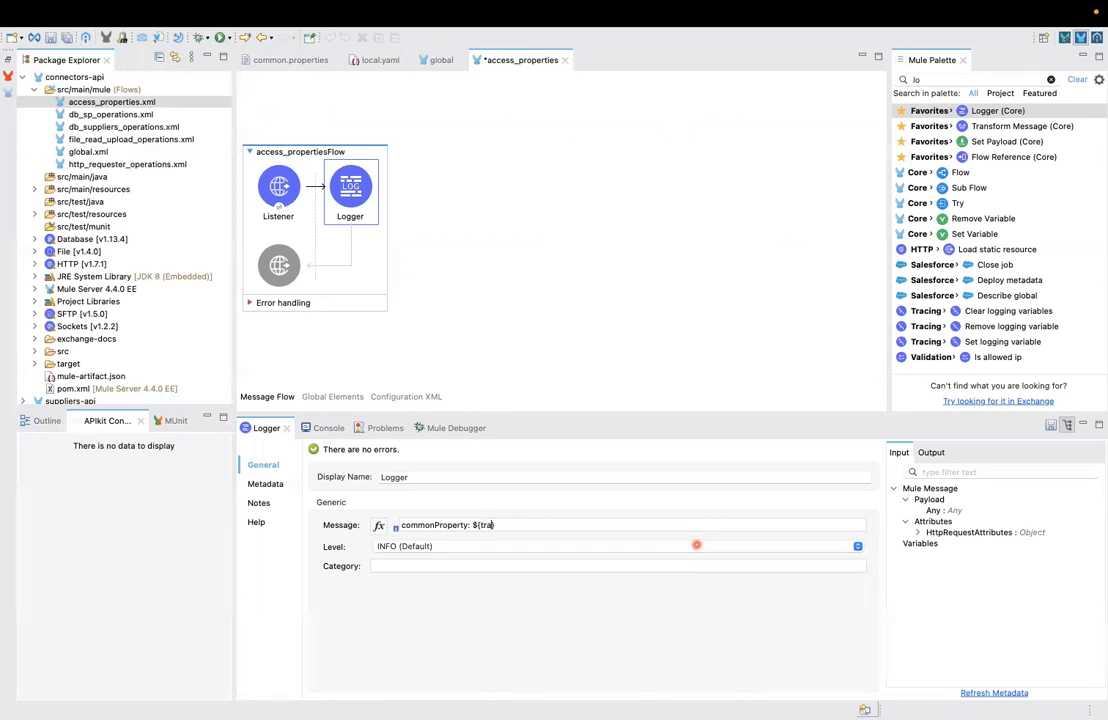
pyautogui.click(278, 62)
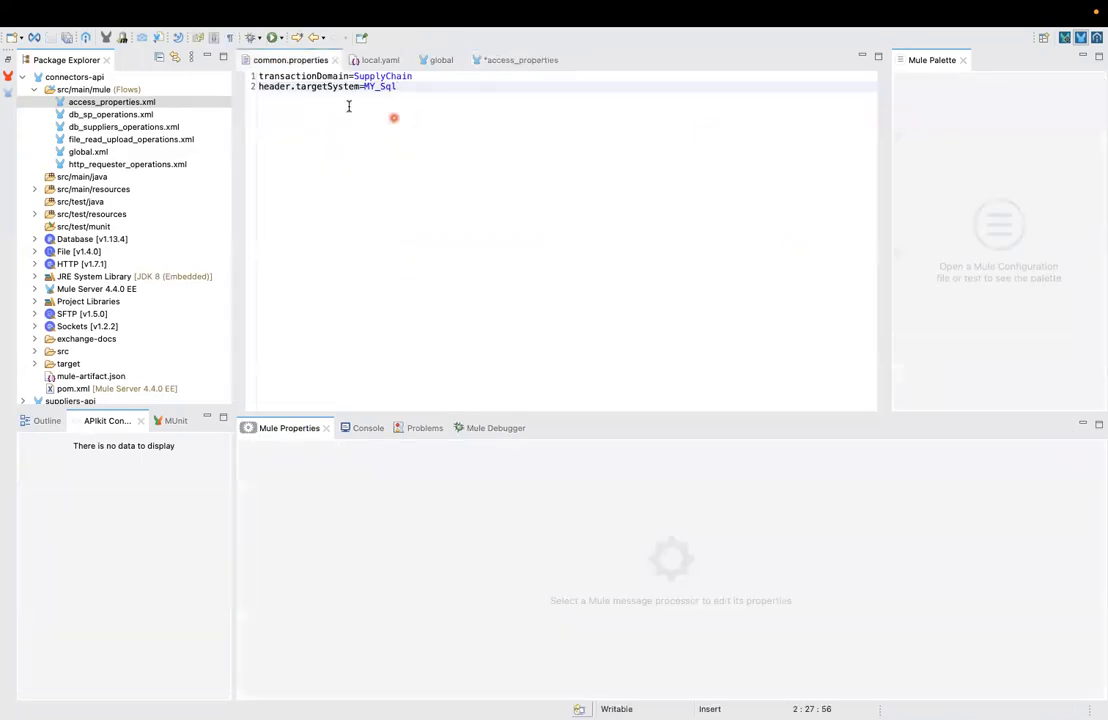
pyautogui.doubleClick(305, 76)
pyautogui.press('super+c')
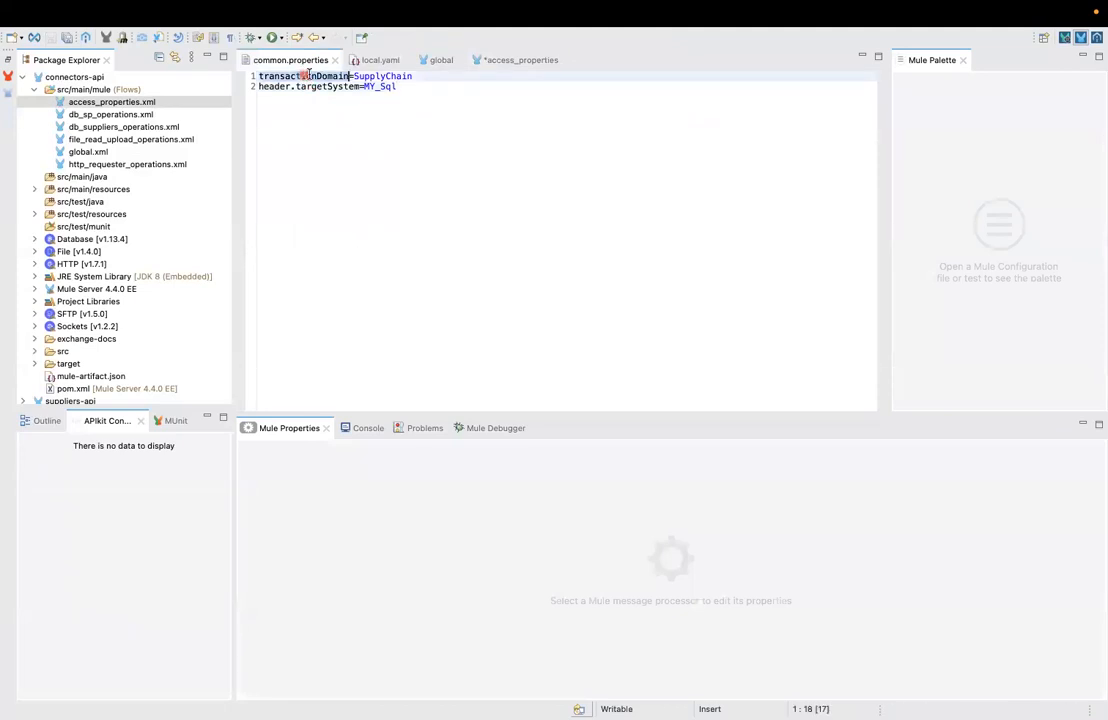
pyautogui.click(495, 62)
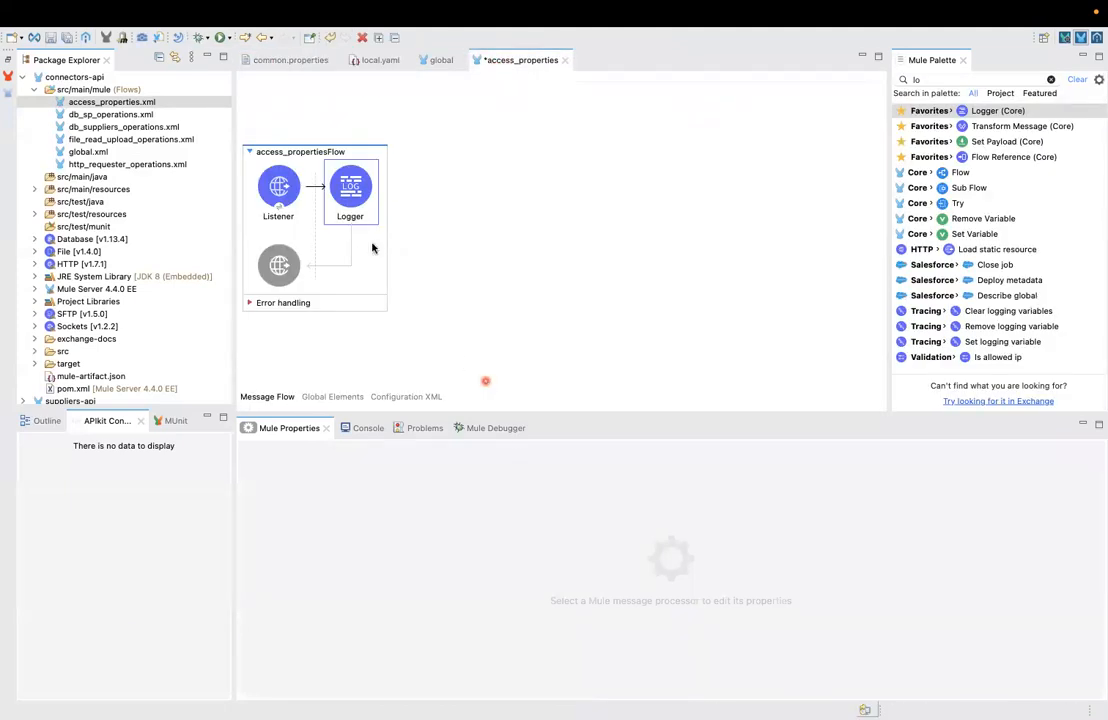
pyautogui.press('super+v')
pyautogui.click(633, 536)
pyautogui.write('.')
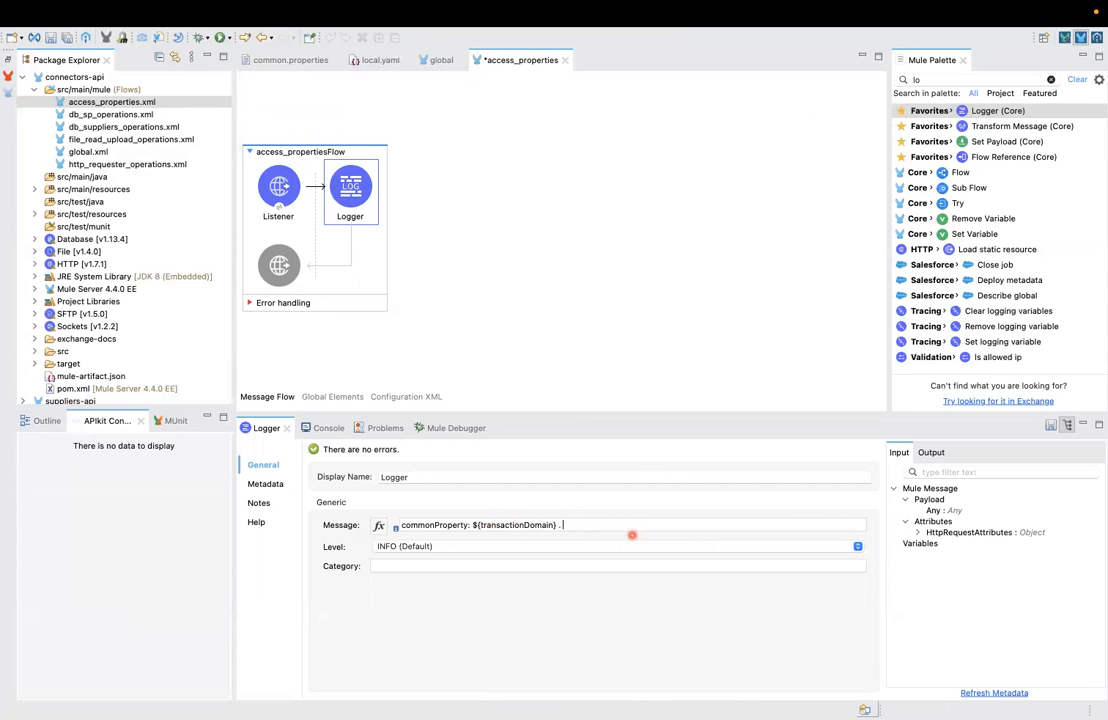
# - Look up the mysql key in local.yaml and append "mySqlHost: ${mysql.host}" to the Logger message
pyautogui.click(379, 62)
pyautogui.doubleClick(277, 76)
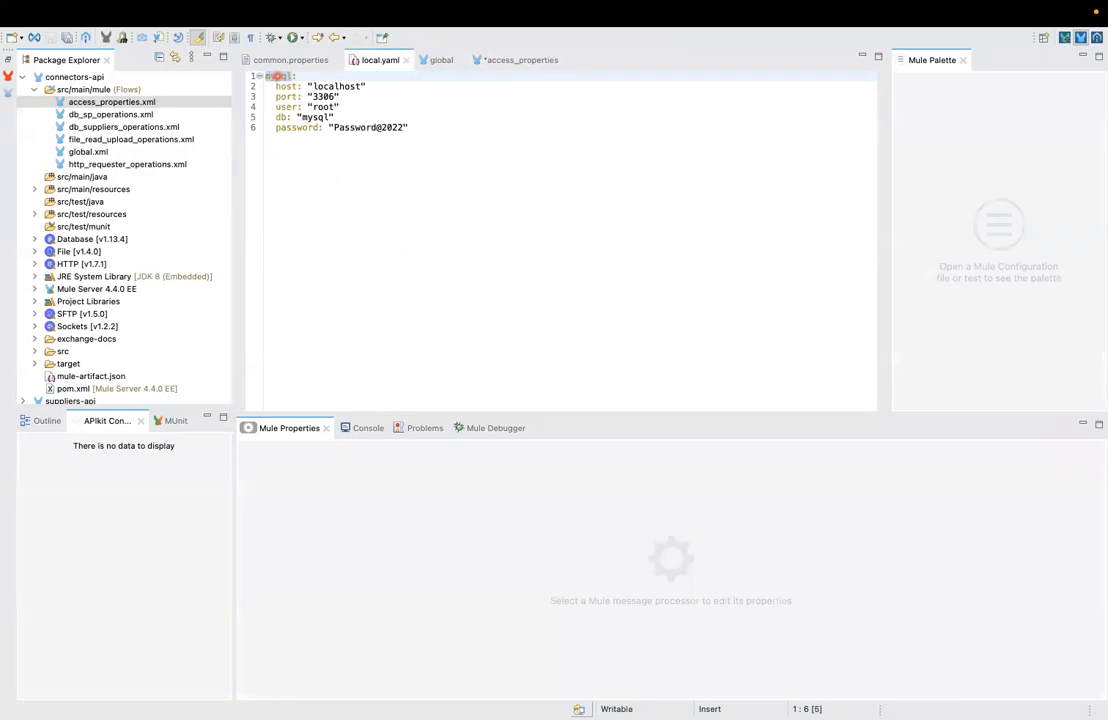
pyautogui.click(514, 61)
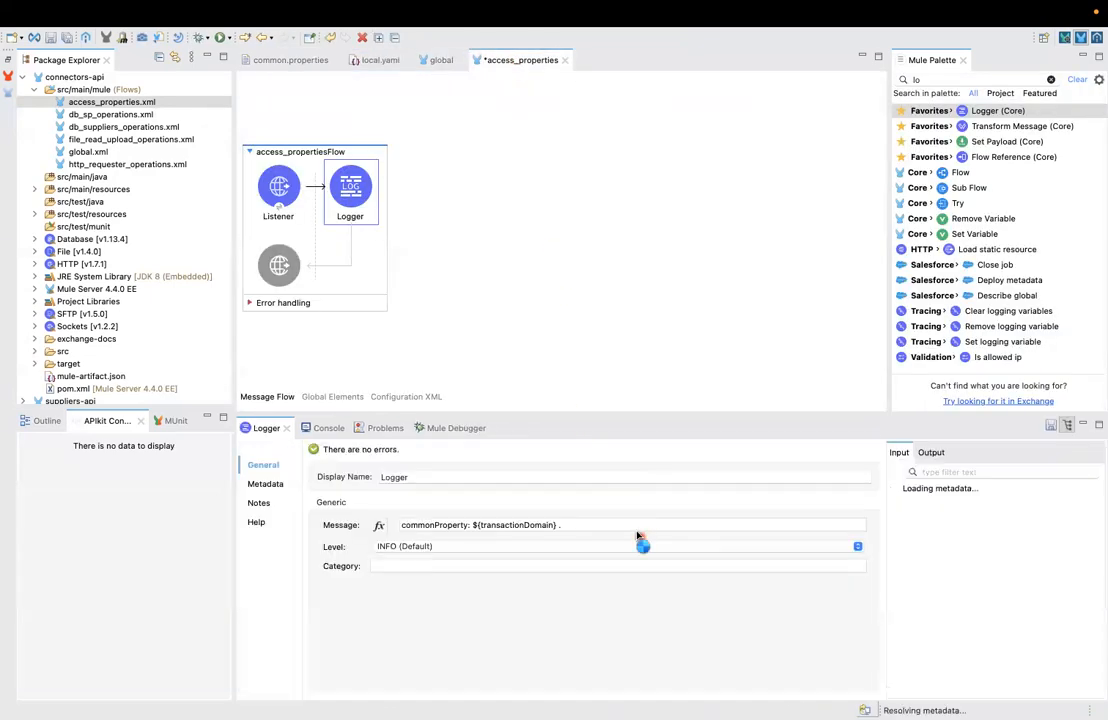
pyautogui.click(617, 524)
pyautogui.write('m')
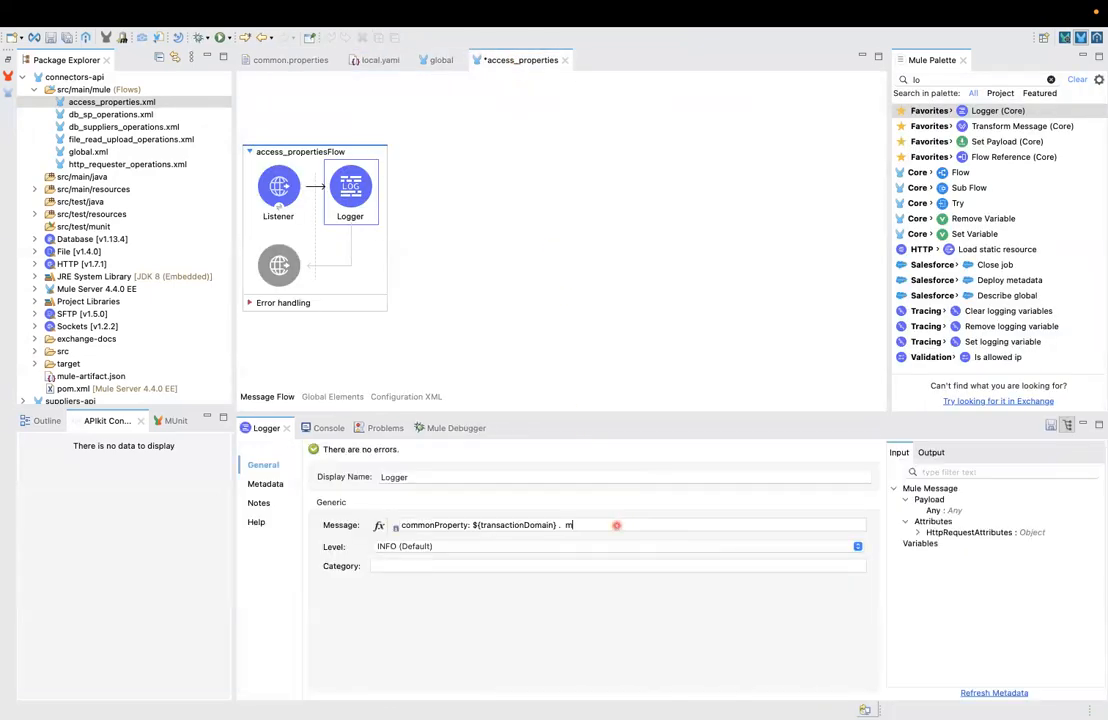
pyautogui.write('ySqlHost: ${mysql.host')
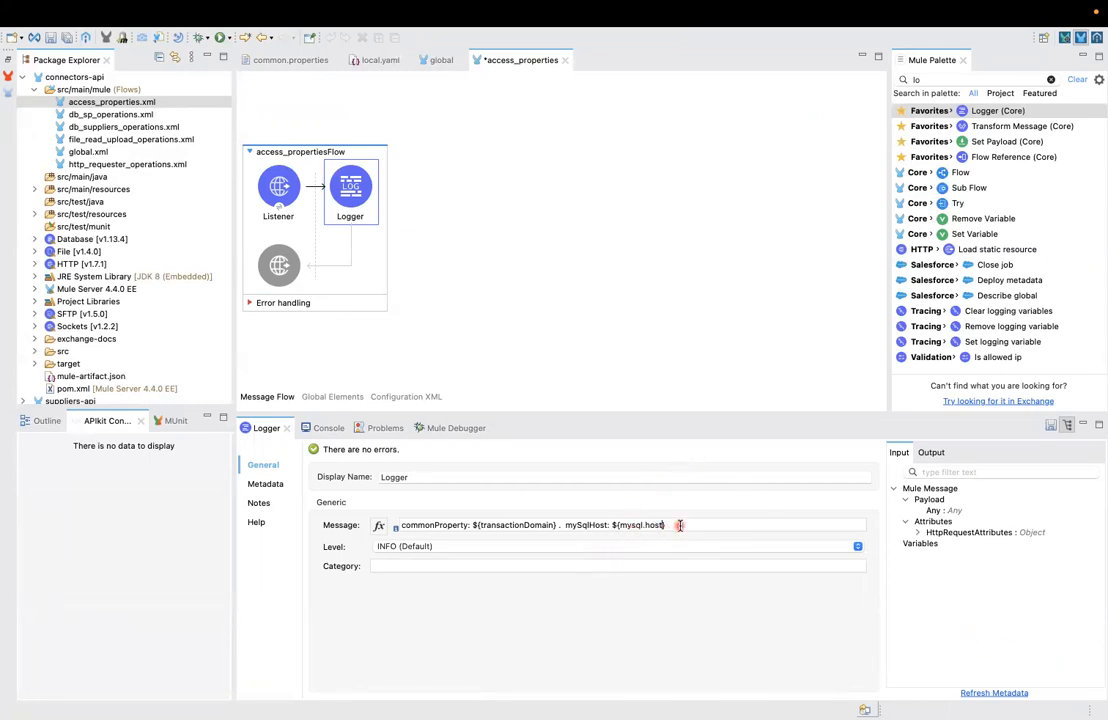
pyautogui.click(645, 233)
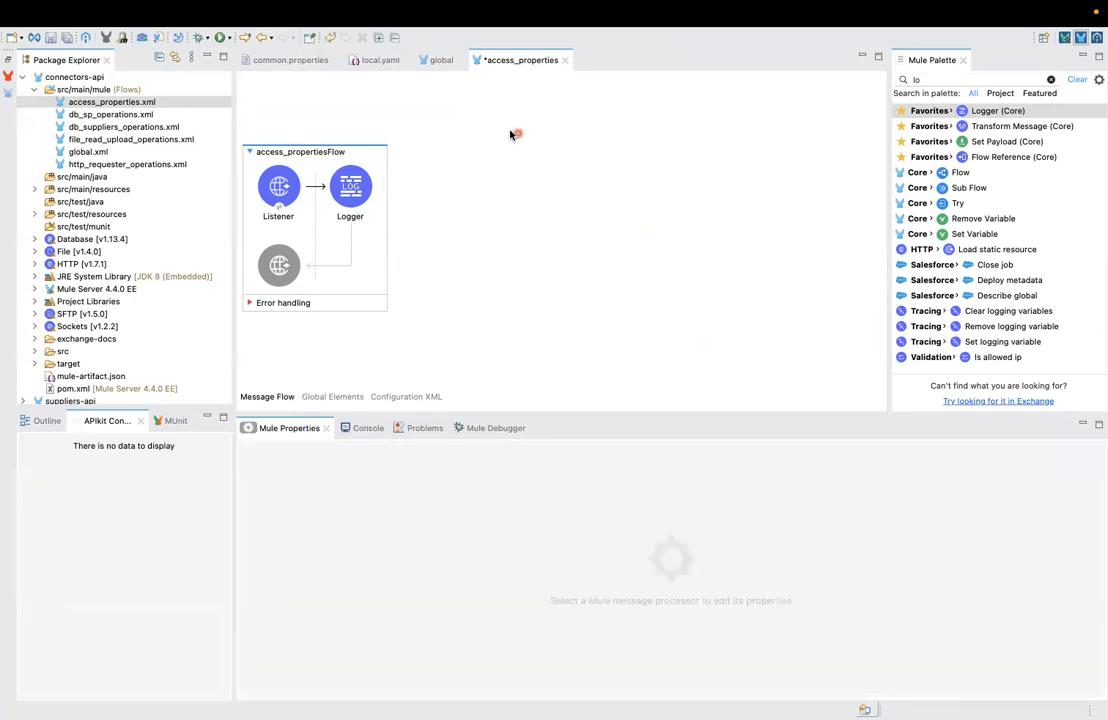
# - Find the Transform Message component and add it to access_propertiesFlow directly after the Logger
pyautogui.click(926, 80)
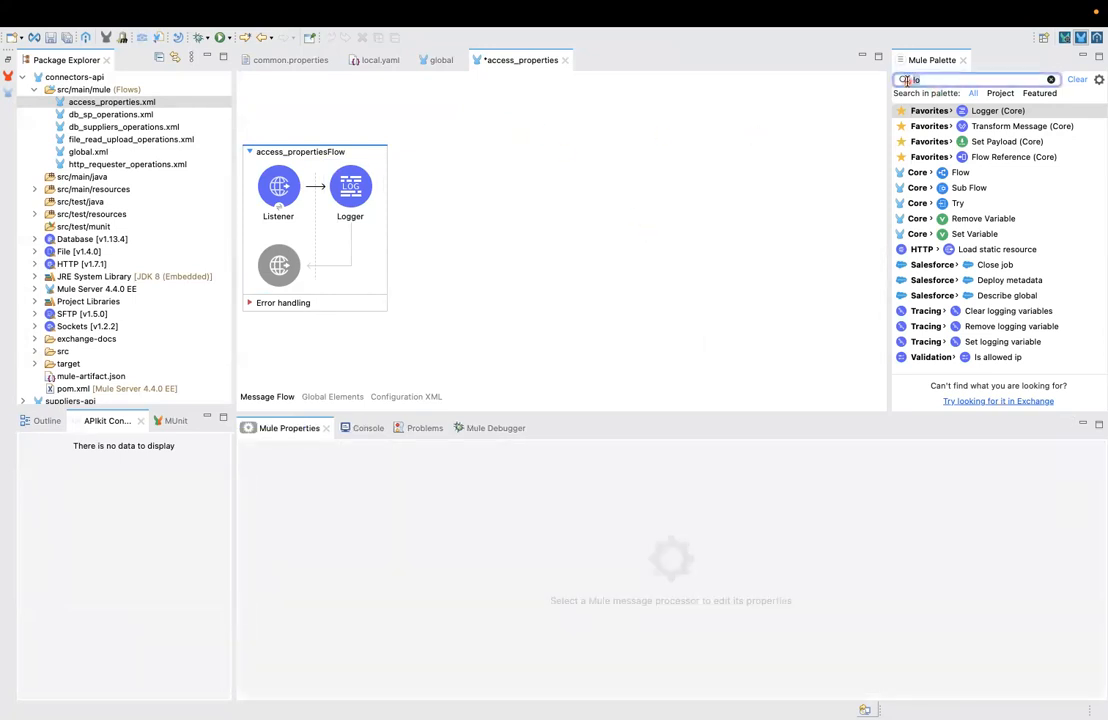
pyautogui.write('cod')
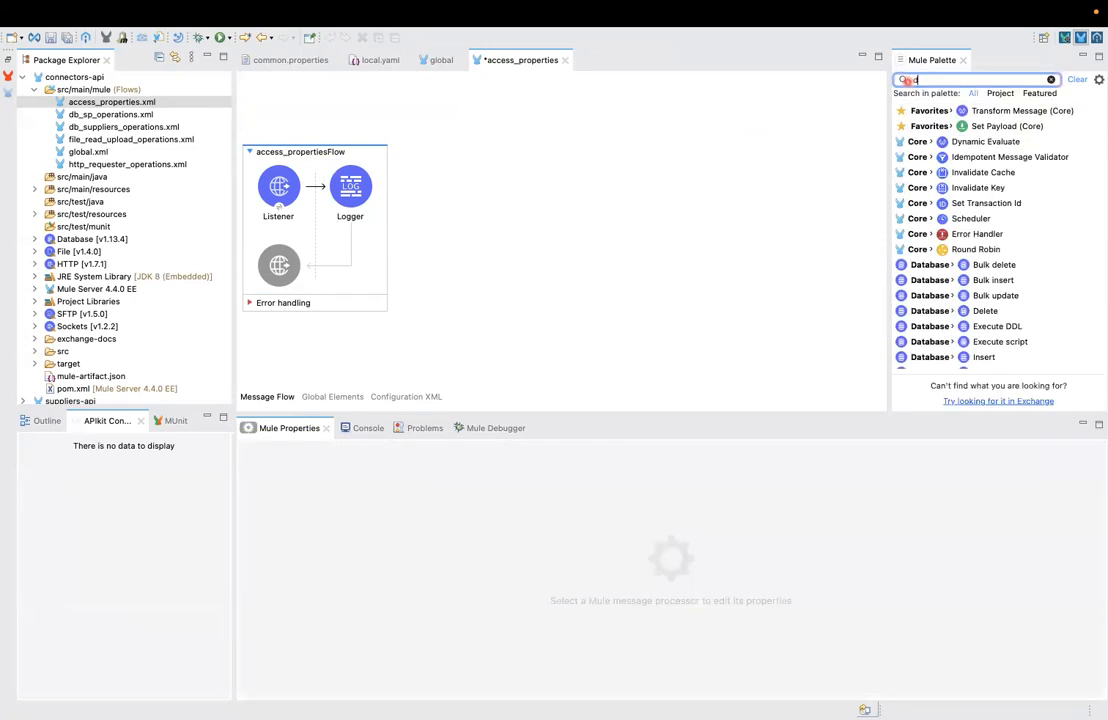
pyautogui.moveTo(1000, 110); pyautogui.dragTo(386, 212)
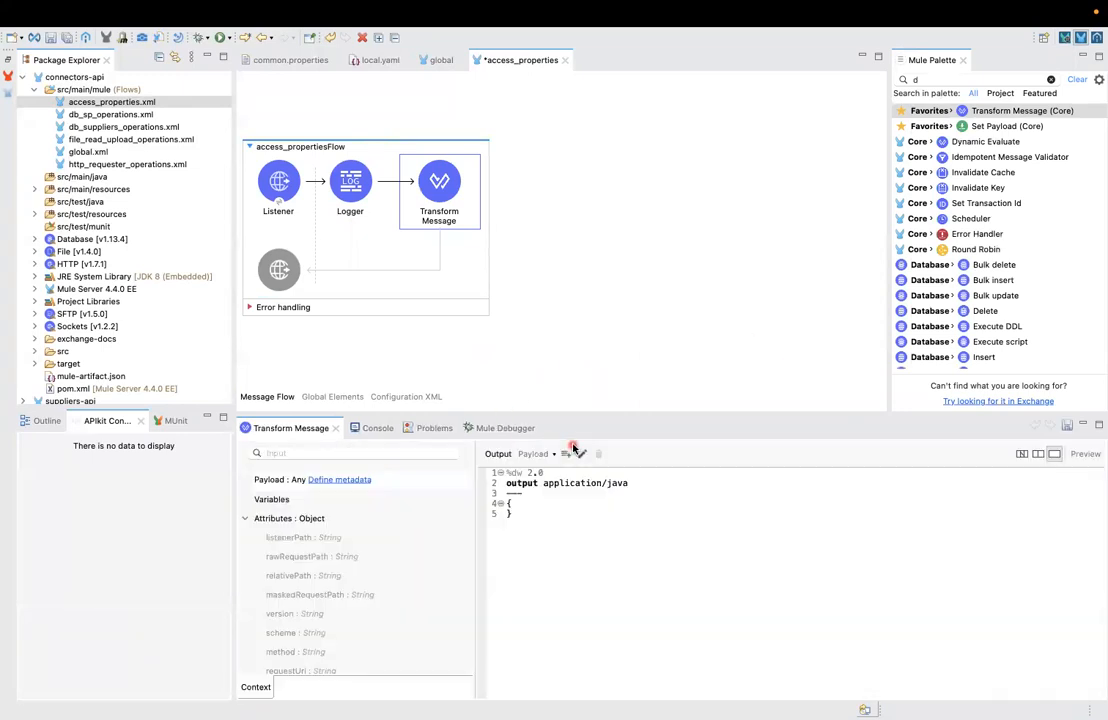
# - Change the Transform Message output type to application/json and start an empty line inside the body's braces
pyautogui.click(650, 481)
pyautogui.press('BackSpace')
pyautogui.press('BackSpace')
pyautogui.press('BackSpace')
pyautogui.press('BackSpace')
pyautogui.write('json')
pyautogui.press('Down')
pyautogui.press('Return')
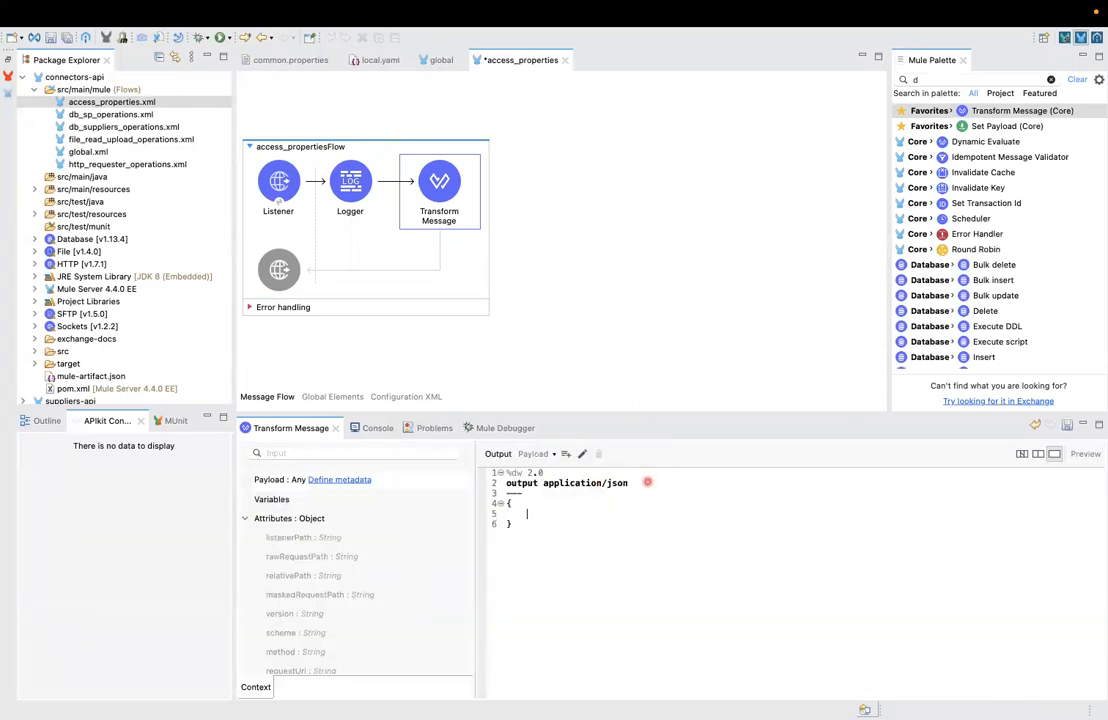
# - Add a "commonProperty" field to the JSON body with the empty property lookup p('') as its value
pyautogui.write('"co')
pyautogui.write('mmonPropert')
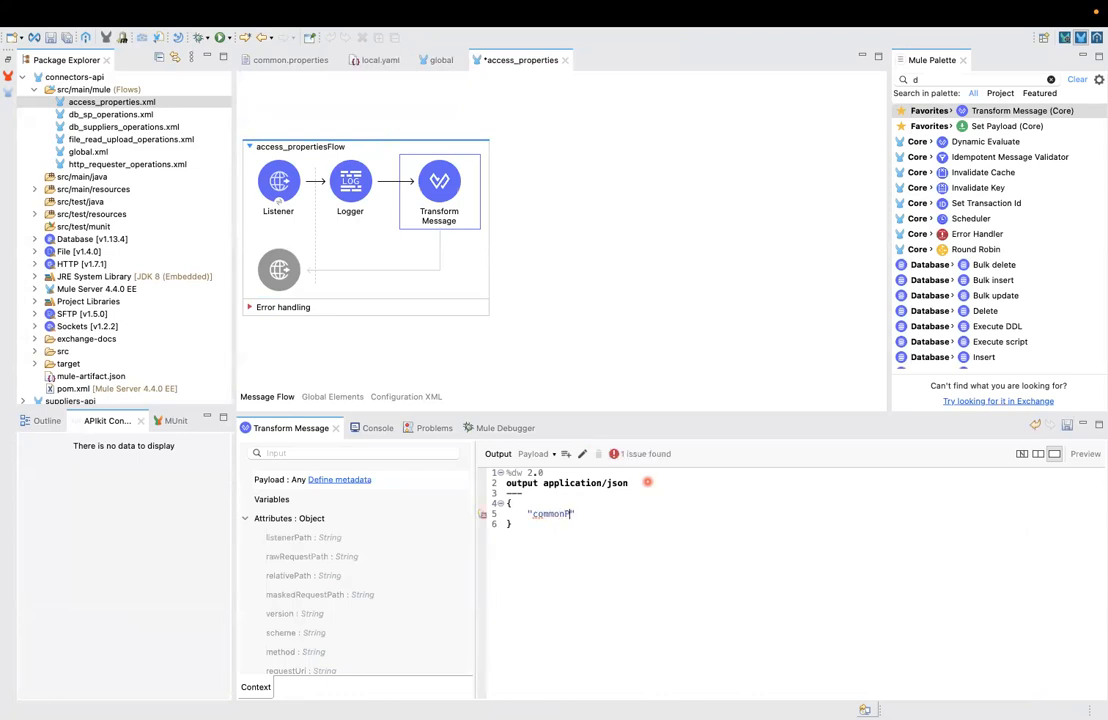
pyautogui.write('y"')
pyautogui.write(': "')
pyautogui.write('p()')
pyautogui.write("'")
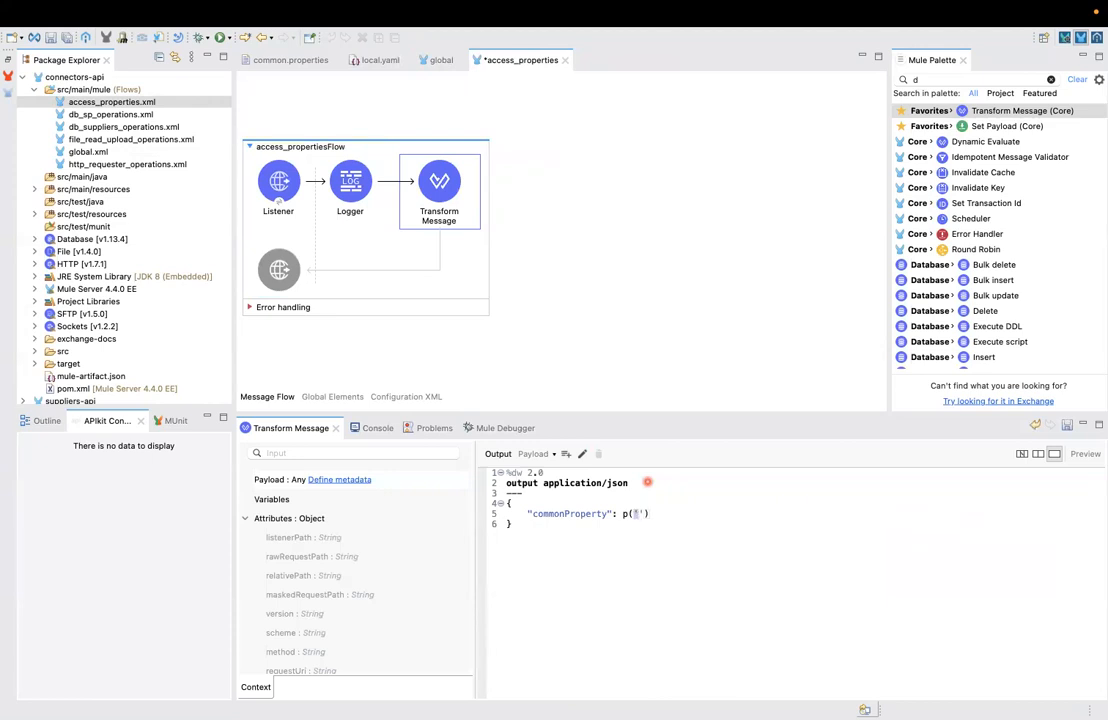
pyautogui.press('BackSpace')
pyautogui.write("'")
pyautogui.press('BackSpace')
# - Copy the header.targetSystem key from common.properties into the quotes of the commonProperty p('') lookup
pyautogui.click(380, 60)
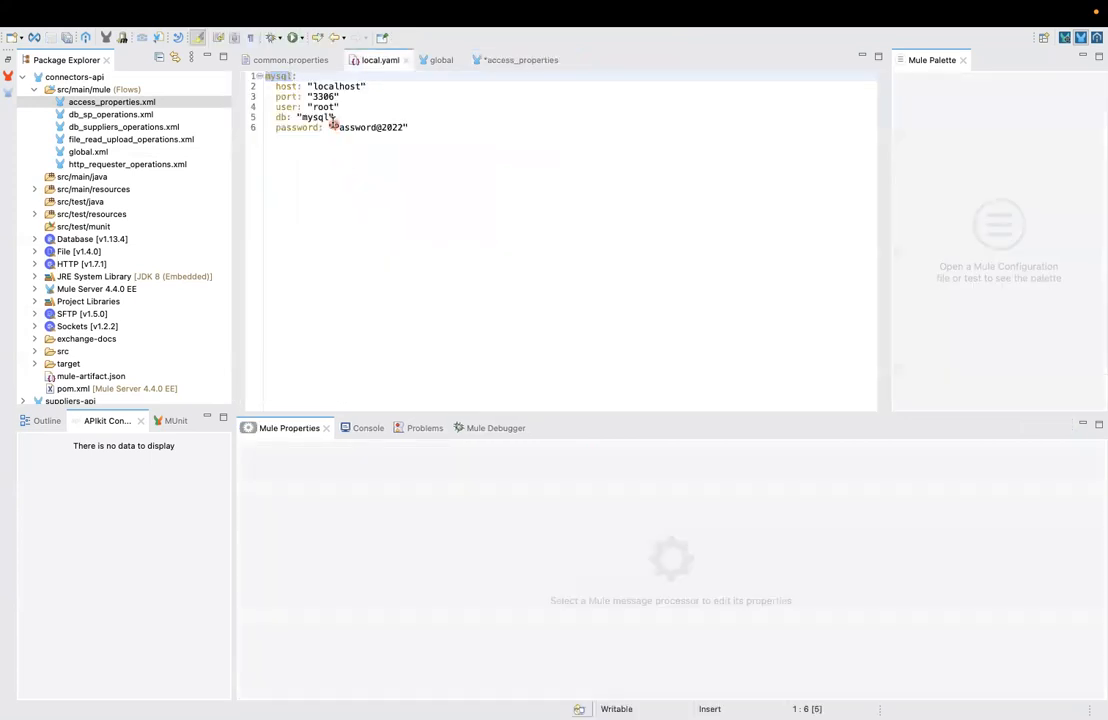
pyautogui.click(297, 60)
pyautogui.click(360, 87)
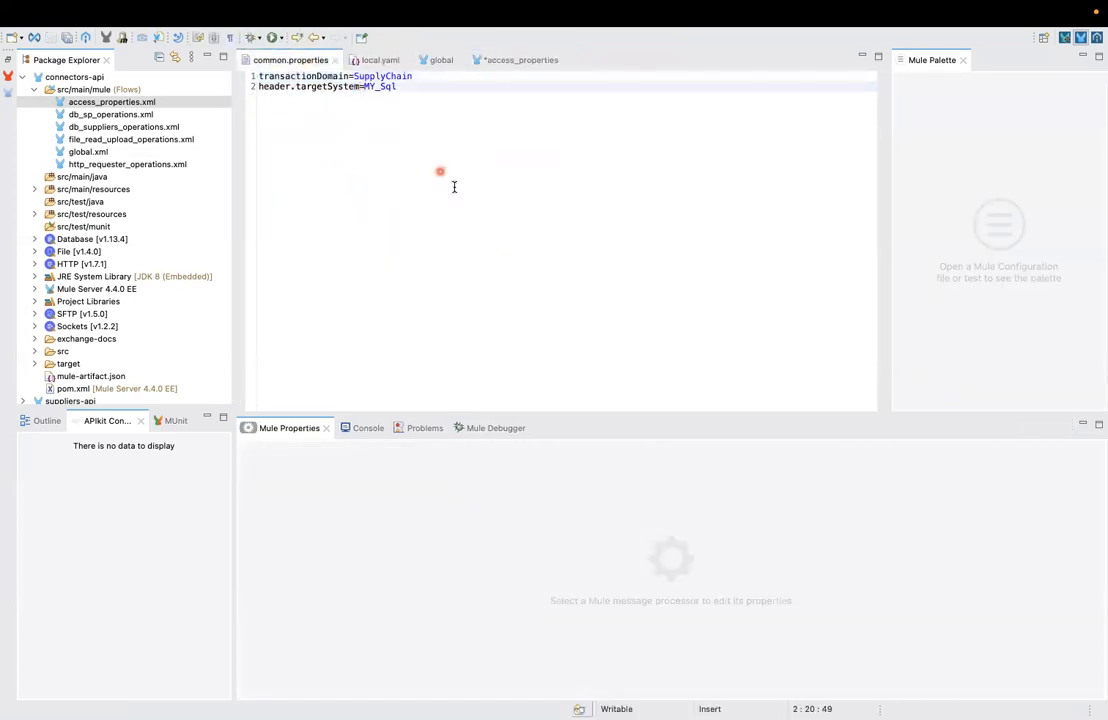
pyautogui.hotkey('shift', 'Home')
pyautogui.hotkey('ctrl', 'c')
pyautogui.click(530, 62)
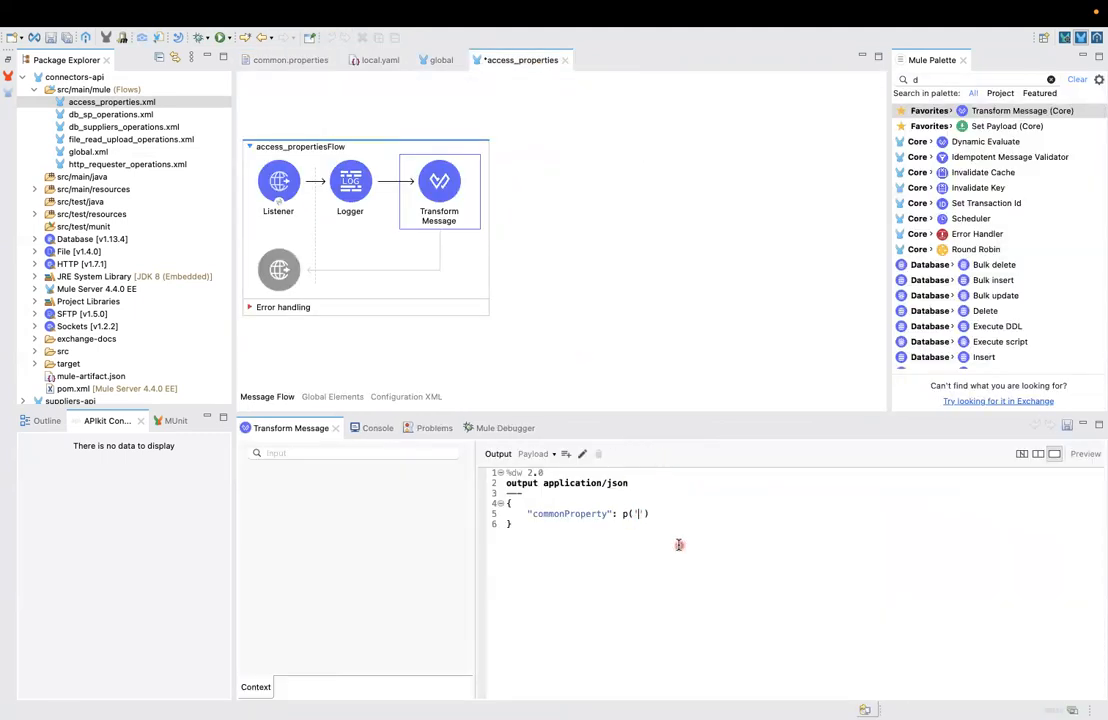
pyautogui.hotkey('ctrl', 'v')
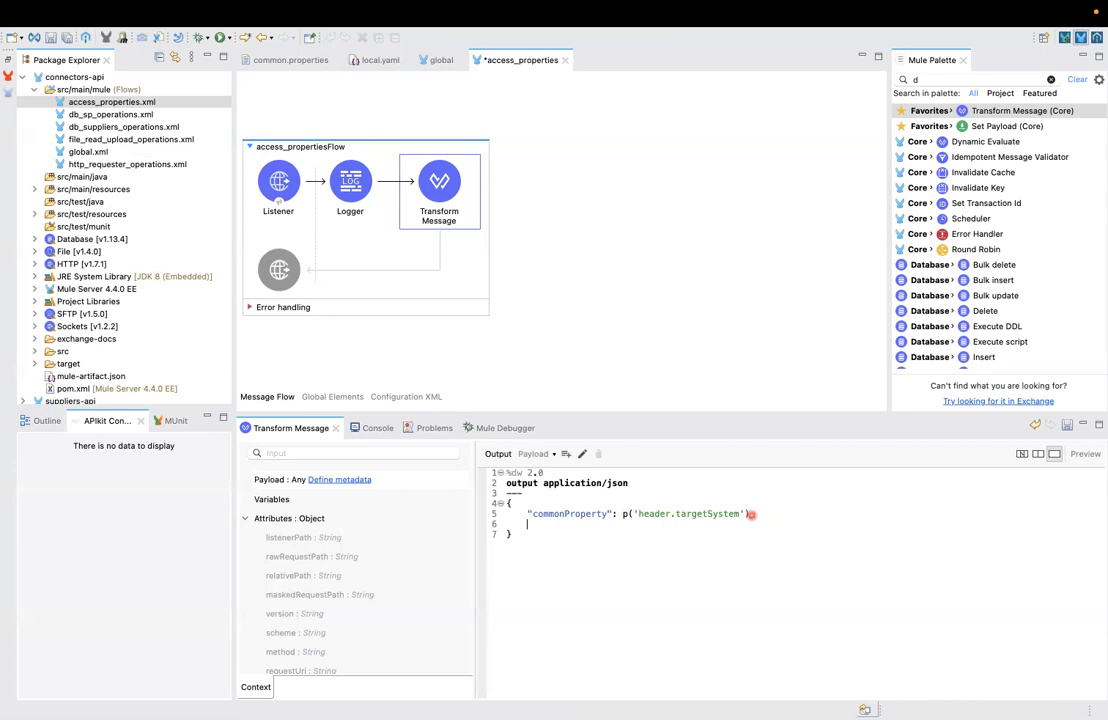
# - Add a "dynamicProperty" field with the value p("mySql.port") below commonProperty and save the access_properties flow
pyautogui.write('"dynamic')
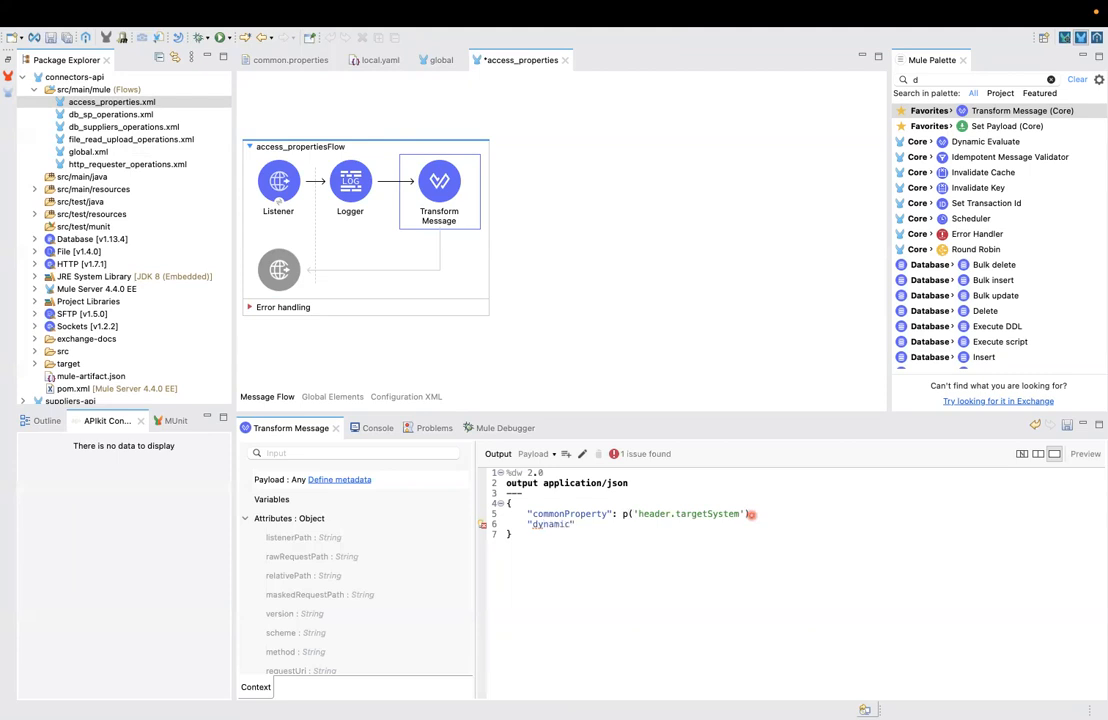
pyautogui.write('Property": p("my')
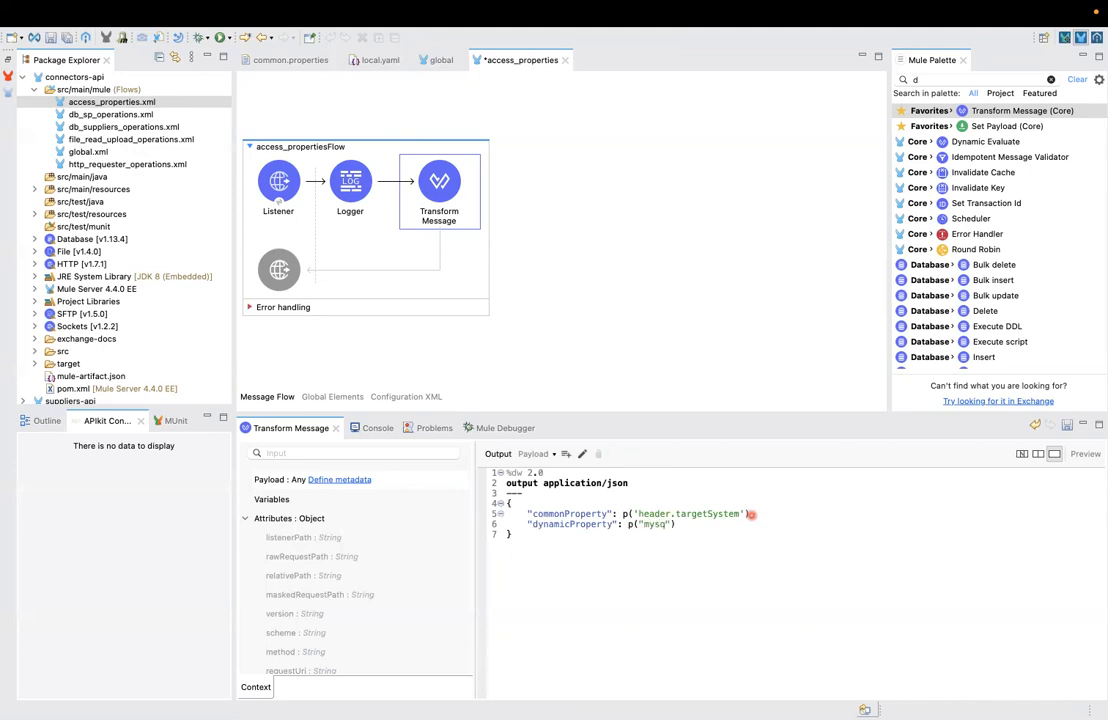
pyautogui.write('Sql.p')
pyautogui.write('ort')
pyautogui.press('End')
pyautogui.write(',')
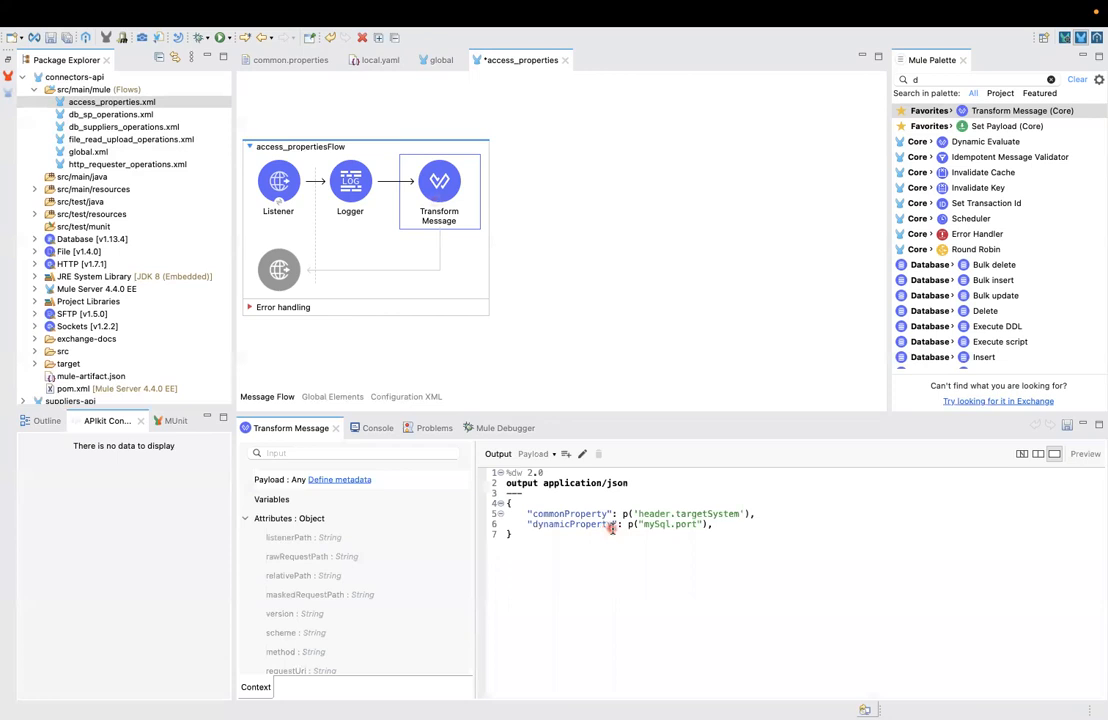
pyautogui.click(536, 523)
pyautogui.click(710, 270)
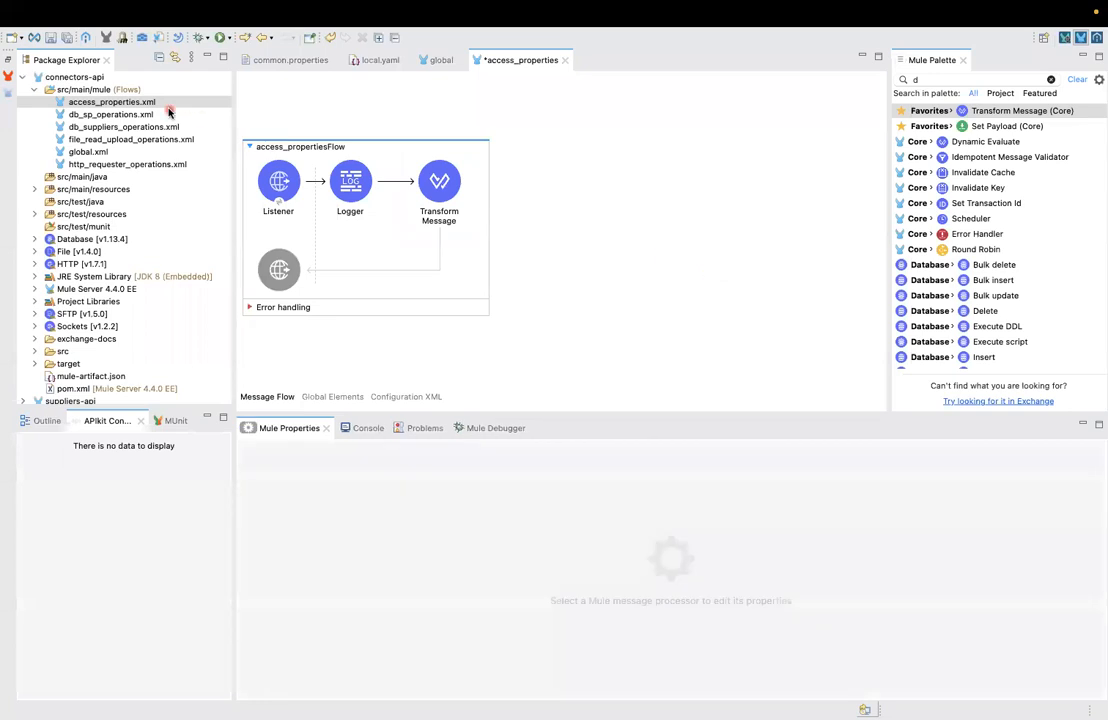
pyautogui.click(71, 40)
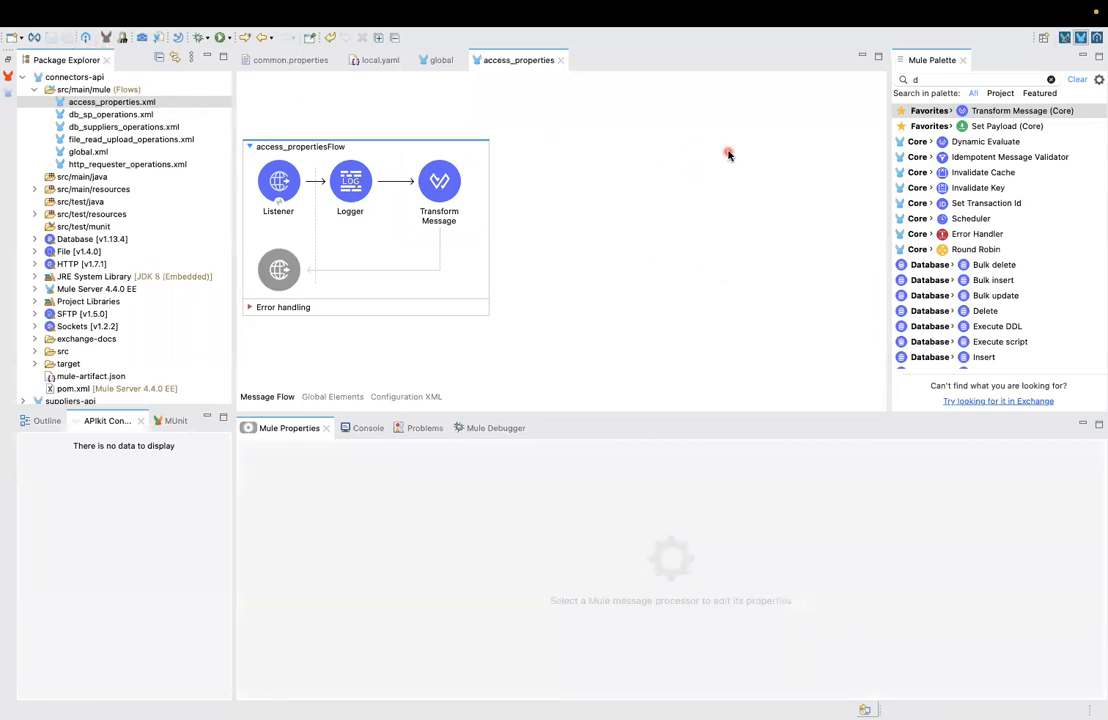
# - Duplicate local.yaml in src/main/resources under the name dev.yaml
pyautogui.doubleClick(100, 189)
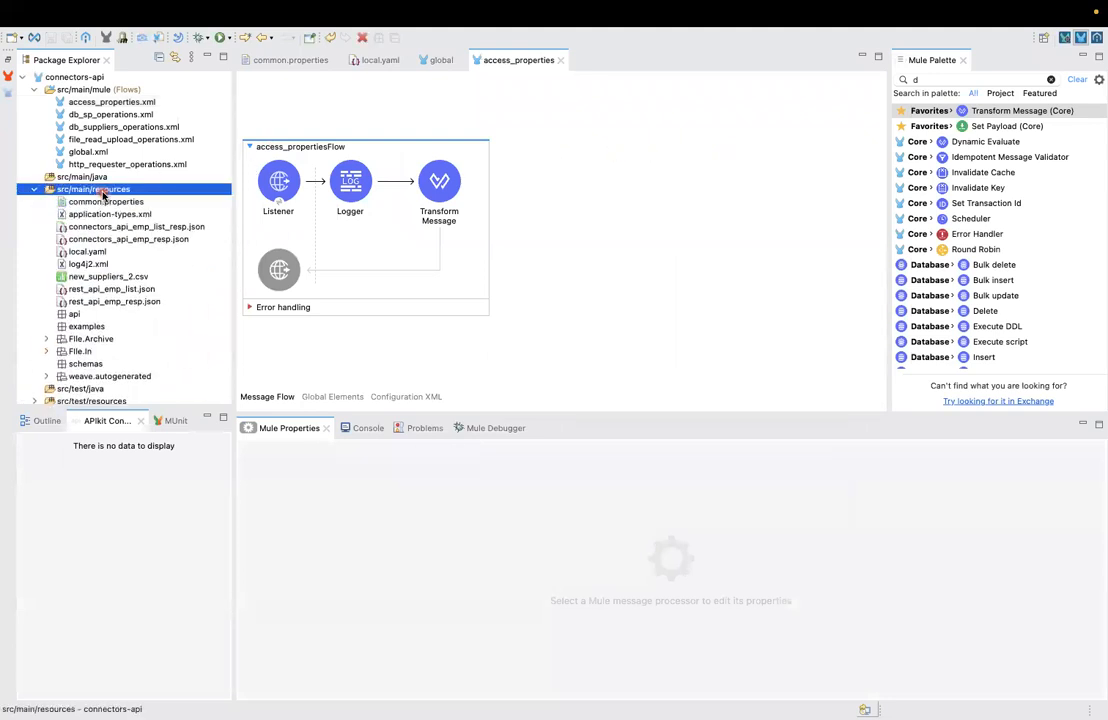
pyautogui.click(85, 251)
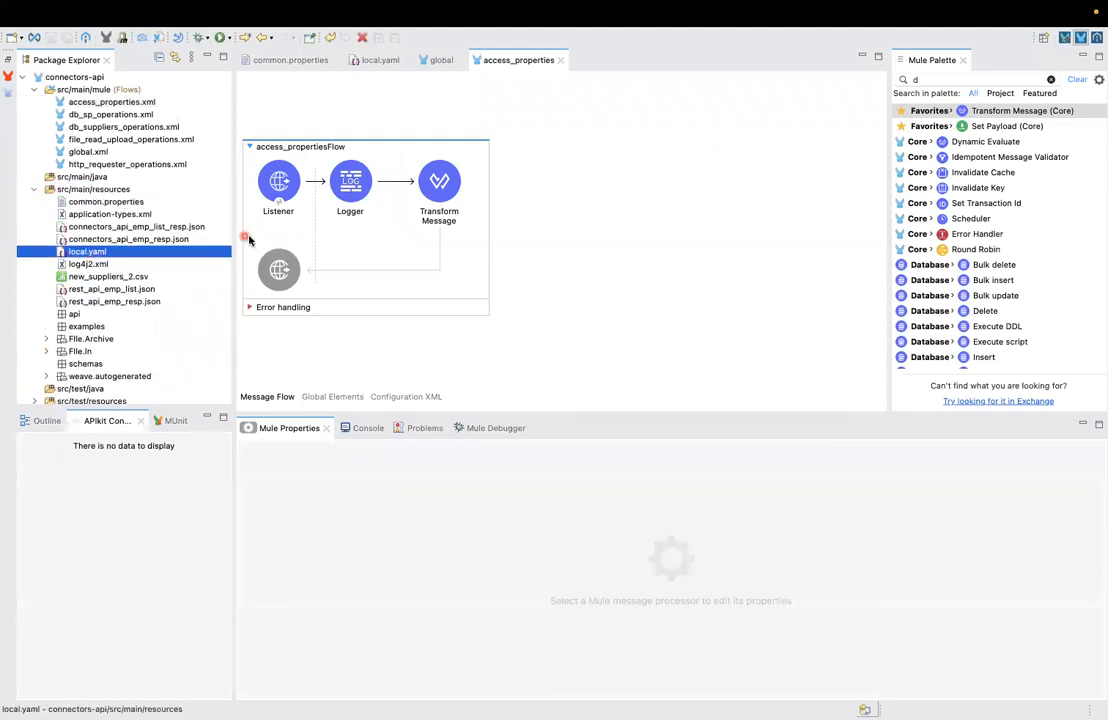
pyautogui.press('super+c')
pyautogui.press('super+v')
pyautogui.write('dev')
pyautogui.press('Return')
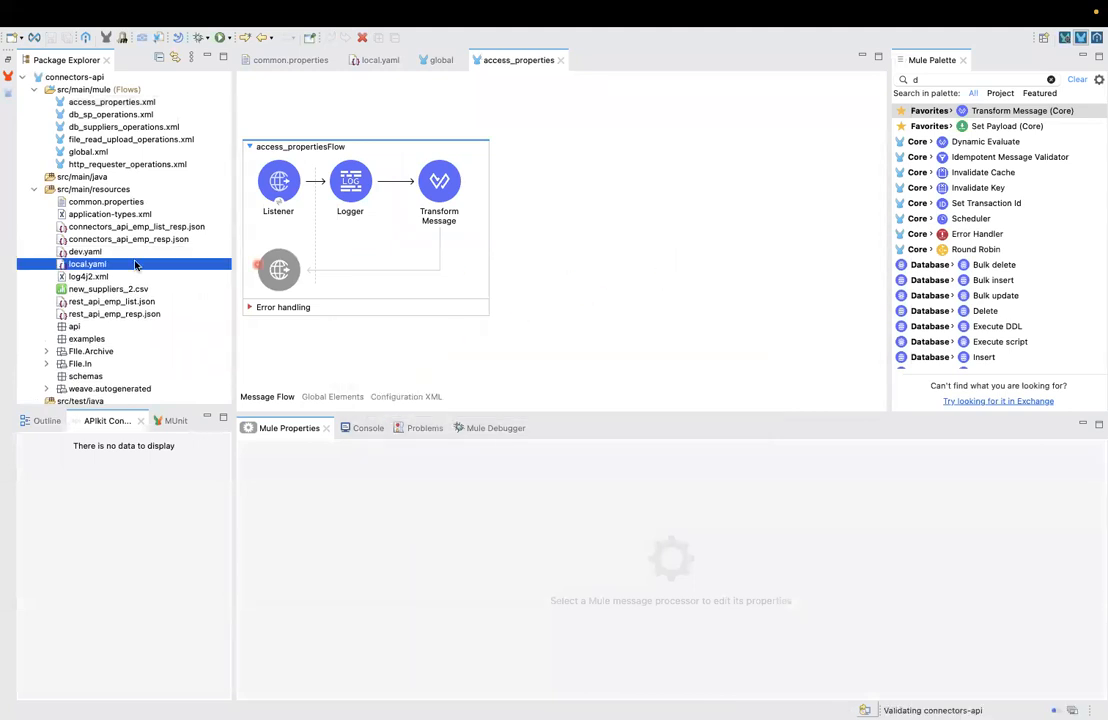
# - In dev.yaml, set the mysql host to "mars" and the port to "1006", and save the file
pyautogui.doubleClick(86, 252)
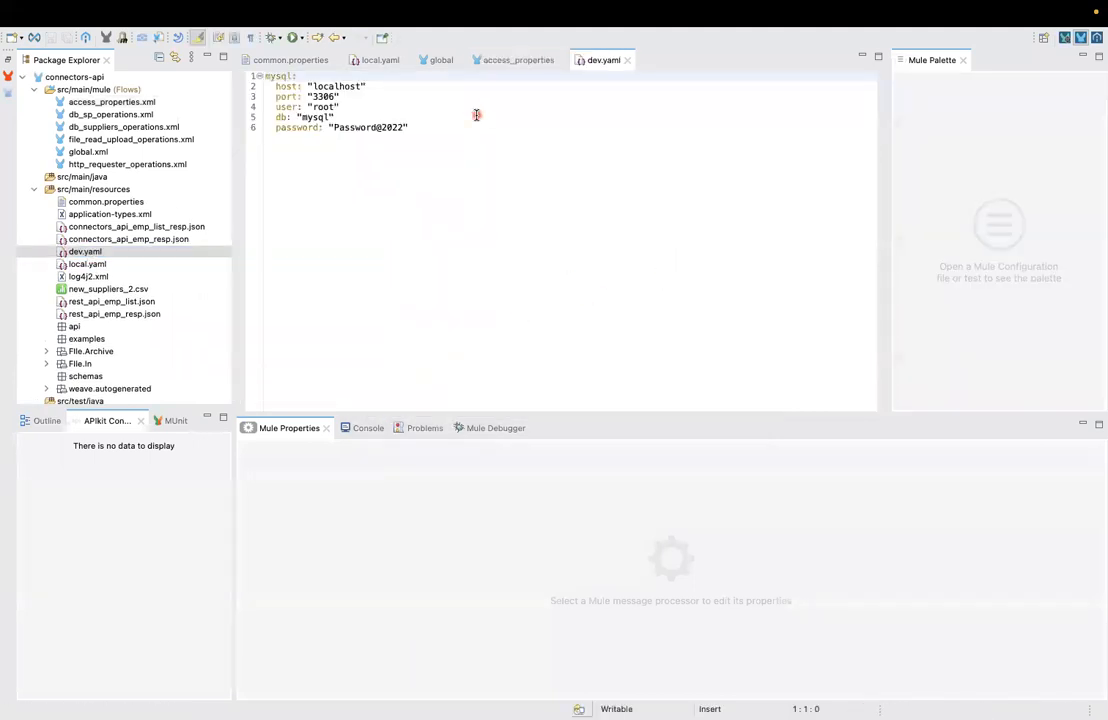
pyautogui.click(323, 88)
pyautogui.doubleClick(323, 88)
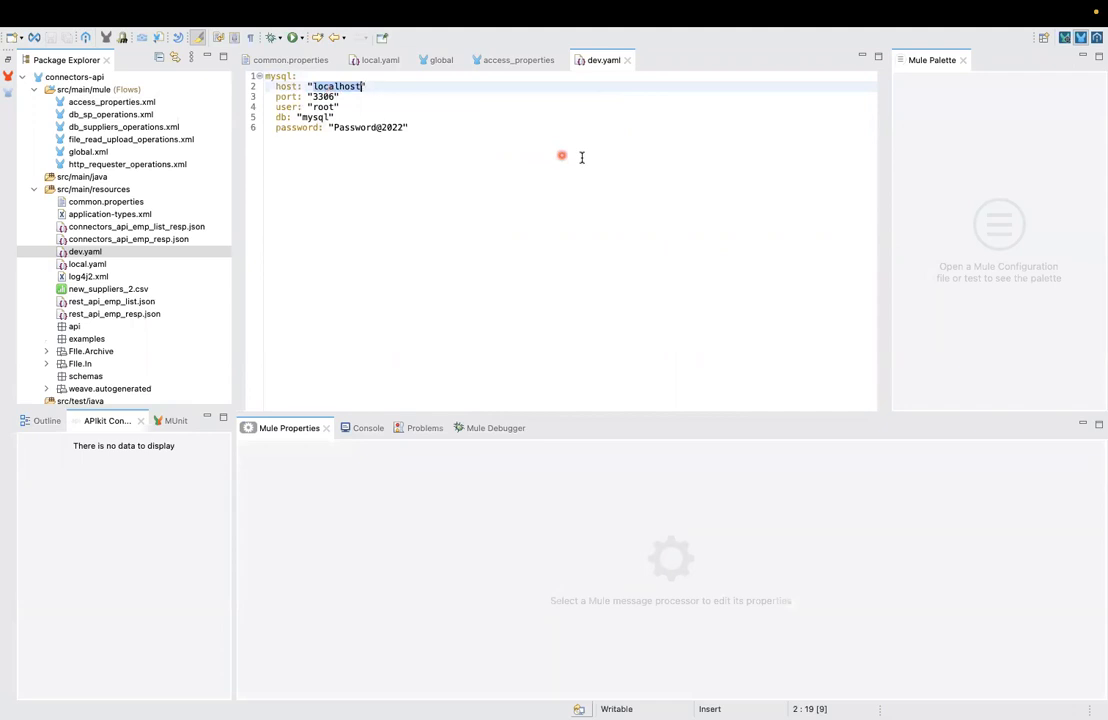
pyautogui.write('mars')
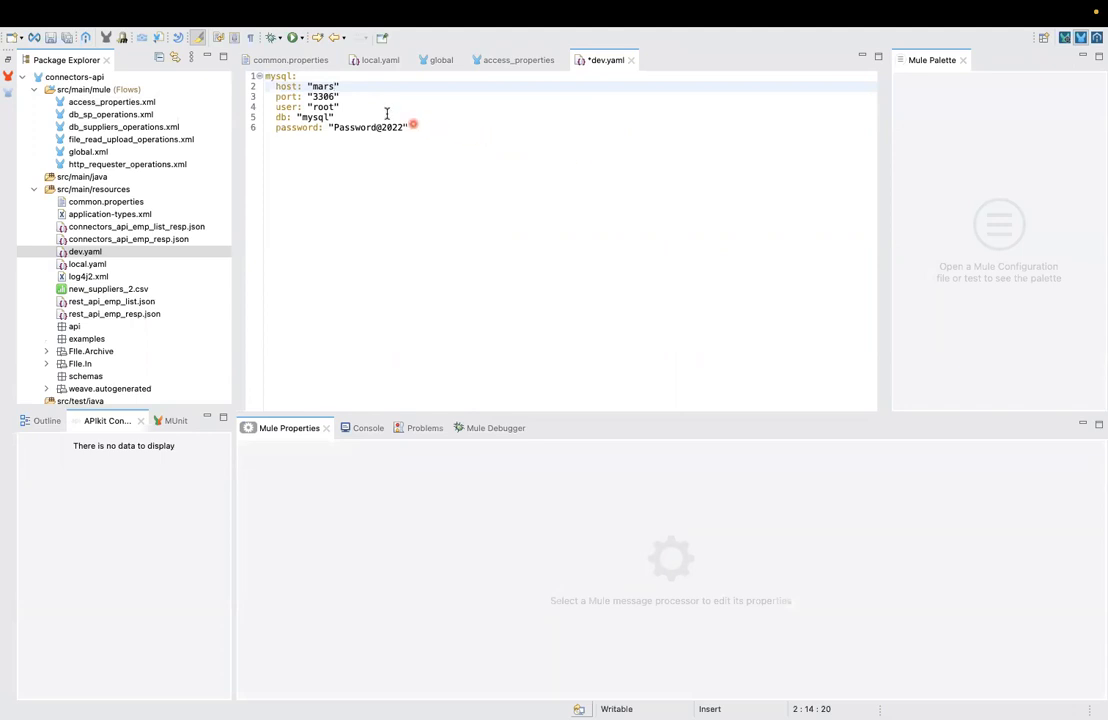
pyautogui.doubleClick(322, 96)
pyautogui.write('1000')
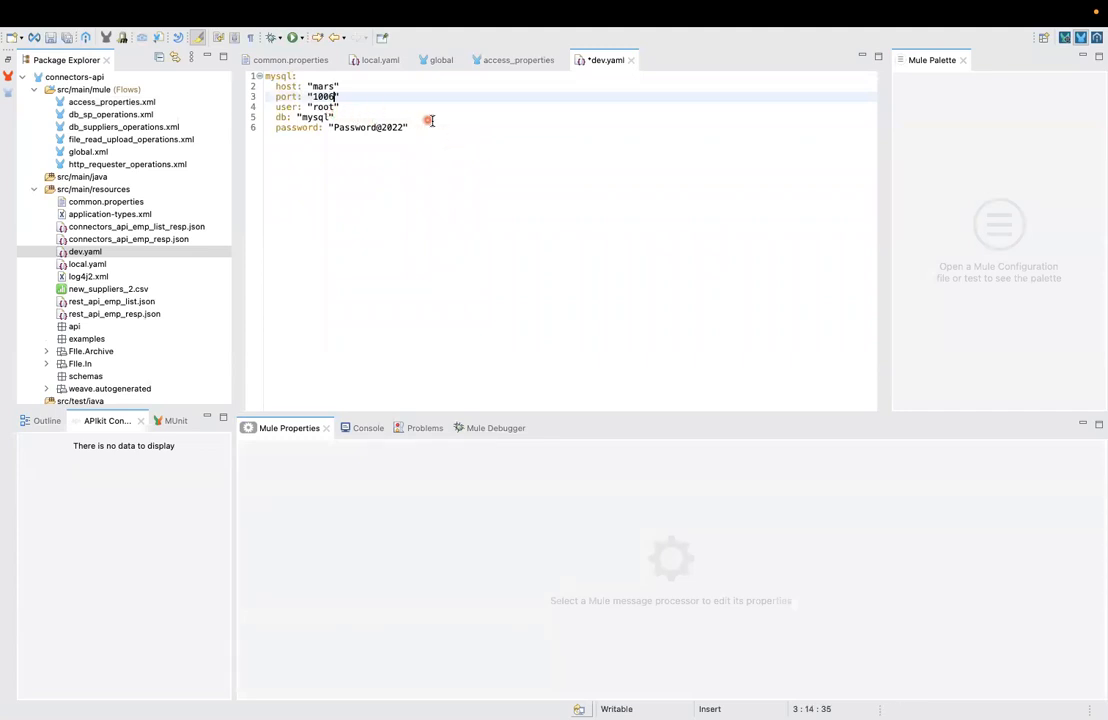
pyautogui.hotkey('ctrl', 's')
# - Create a Global Property named mule.env in the global configuration elements and save the global file
pyautogui.click(443, 63)
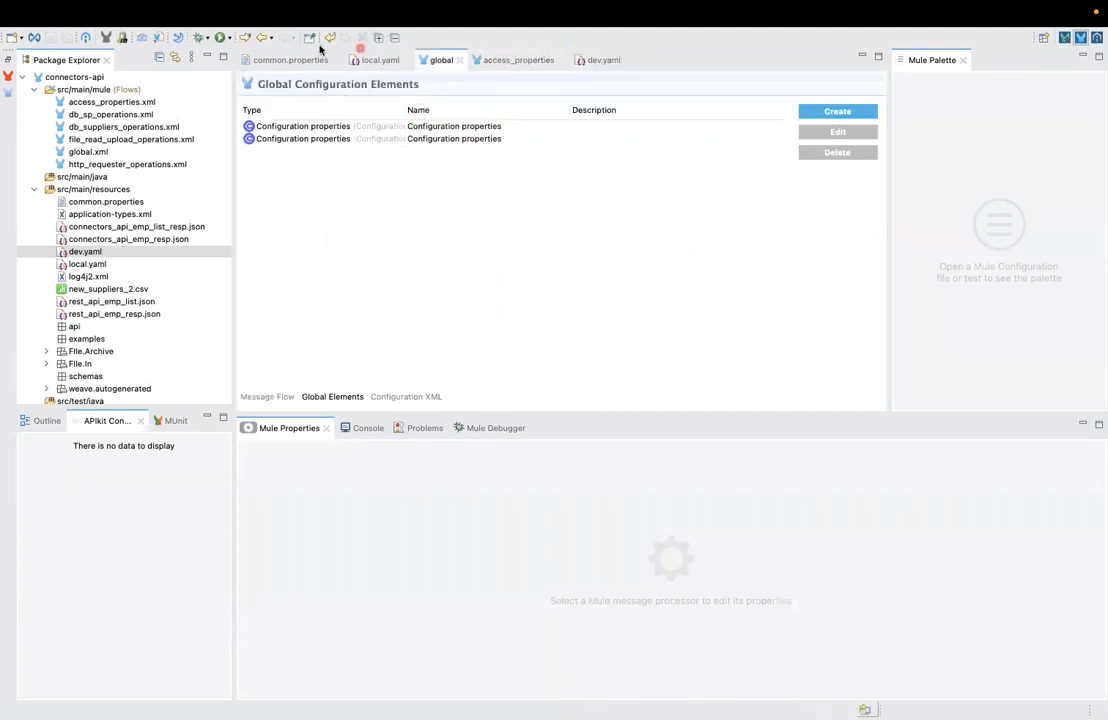
pyautogui.doubleClick(623, 213)
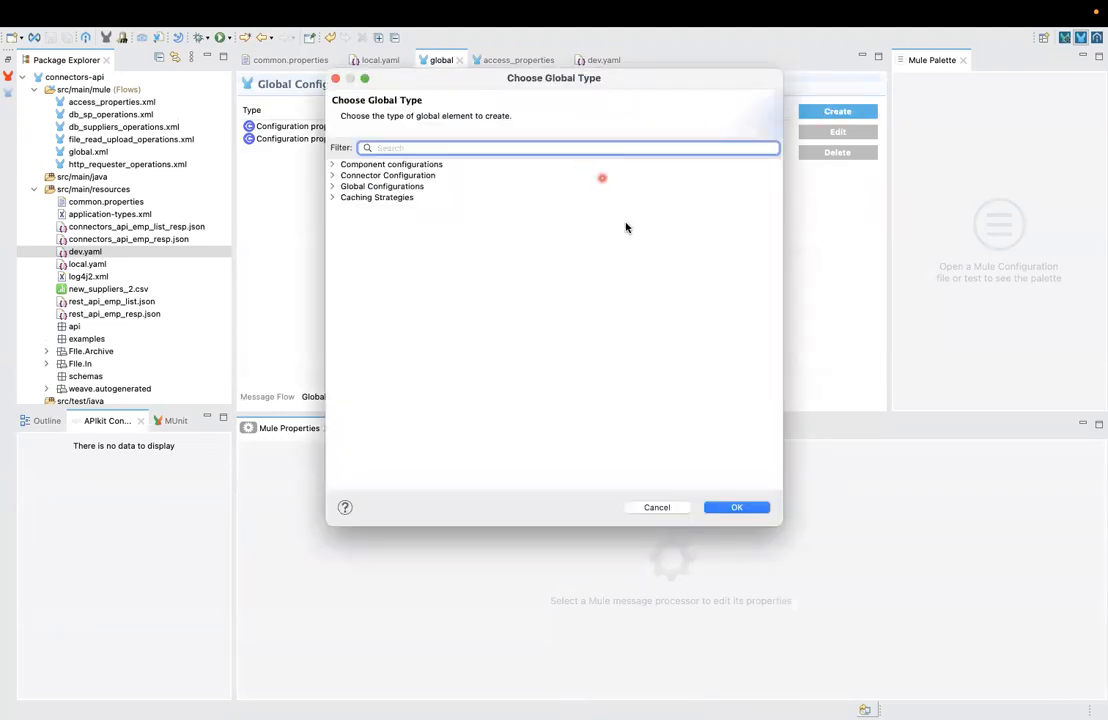
pyautogui.press('Escape')
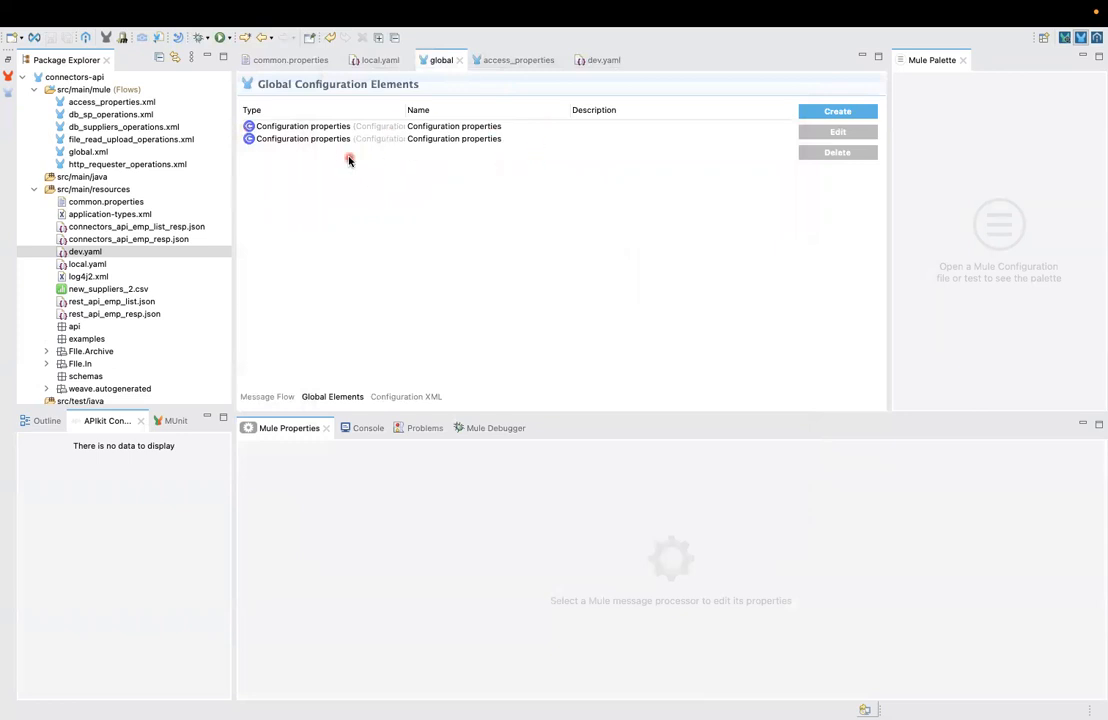
pyautogui.click(858, 113)
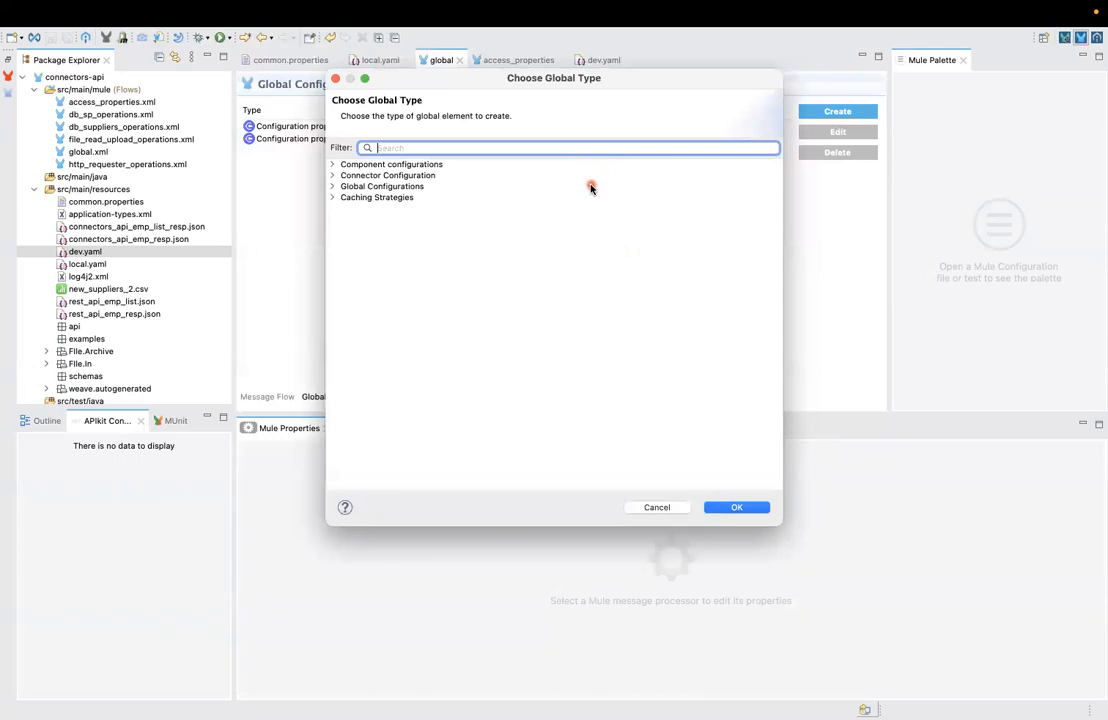
pyautogui.write('prop')
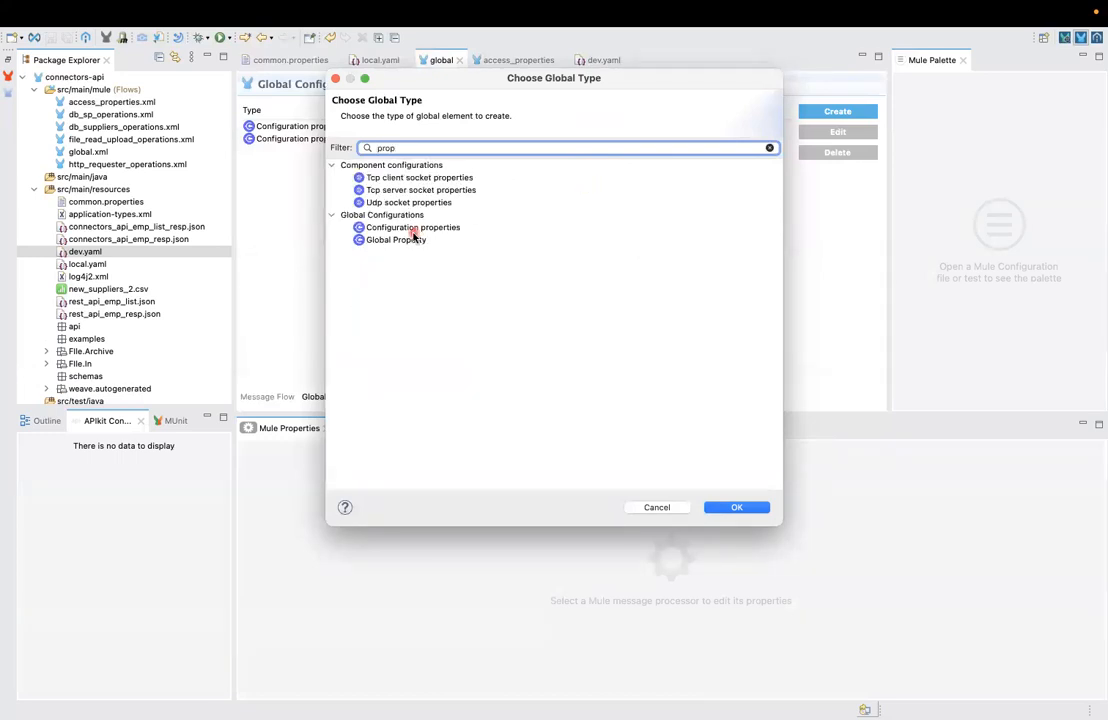
pyautogui.doubleClick(410, 240)
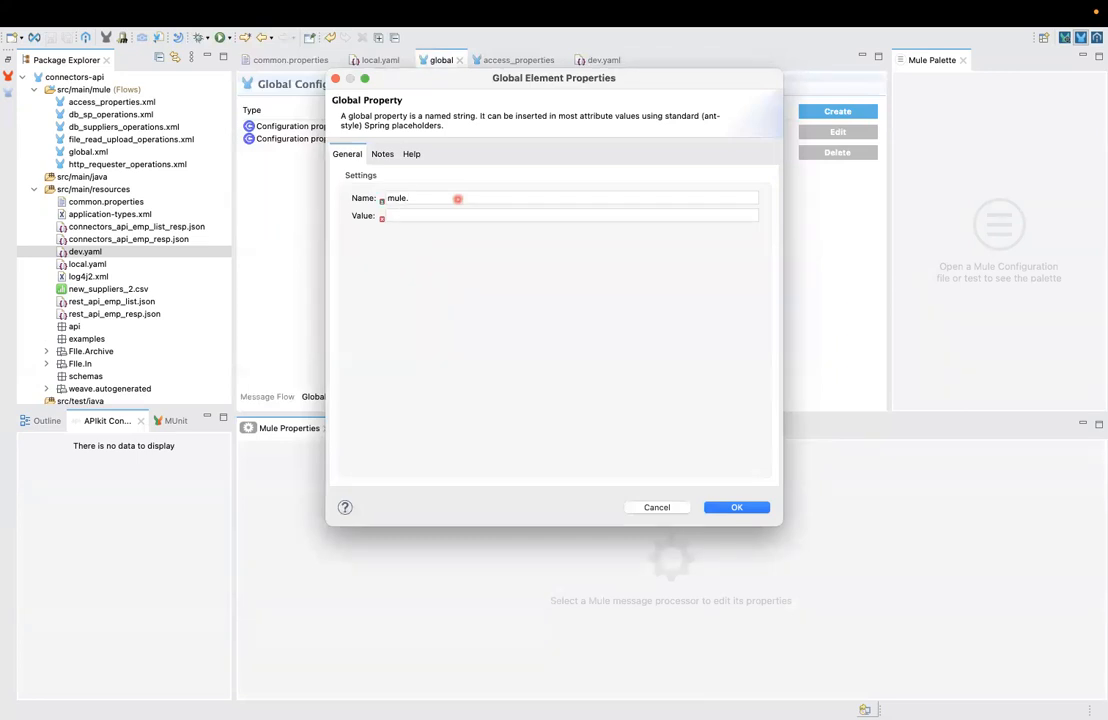
pyautogui.click(403, 217)
pyautogui.click(737, 507)
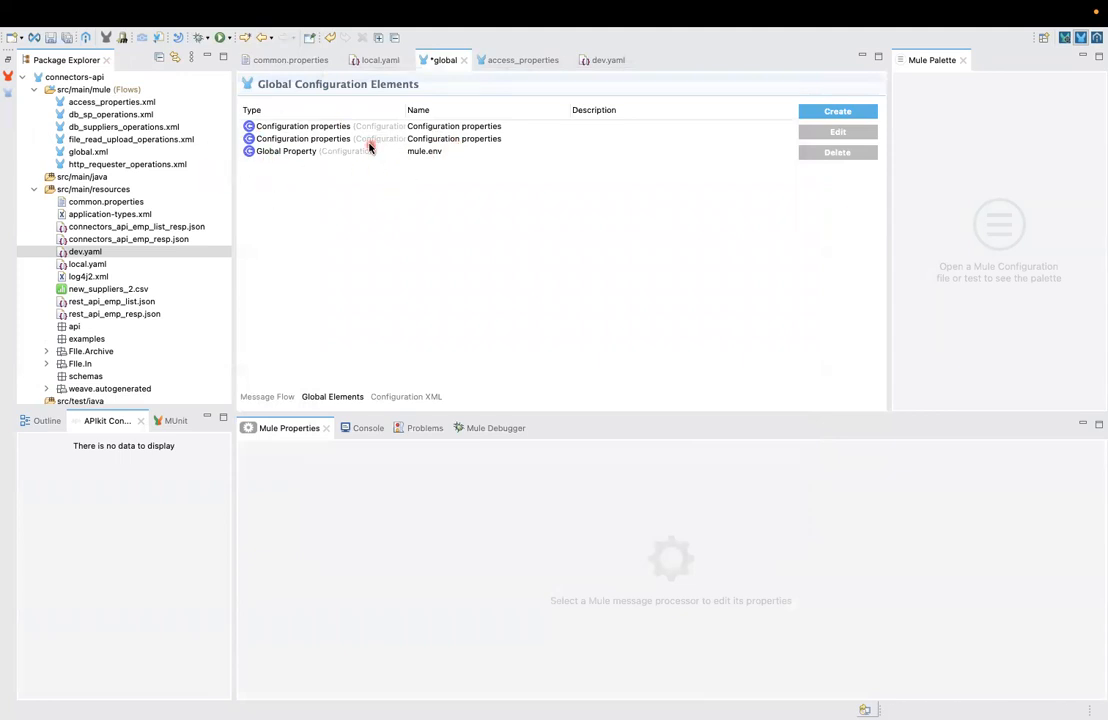
pyautogui.click(427, 142)
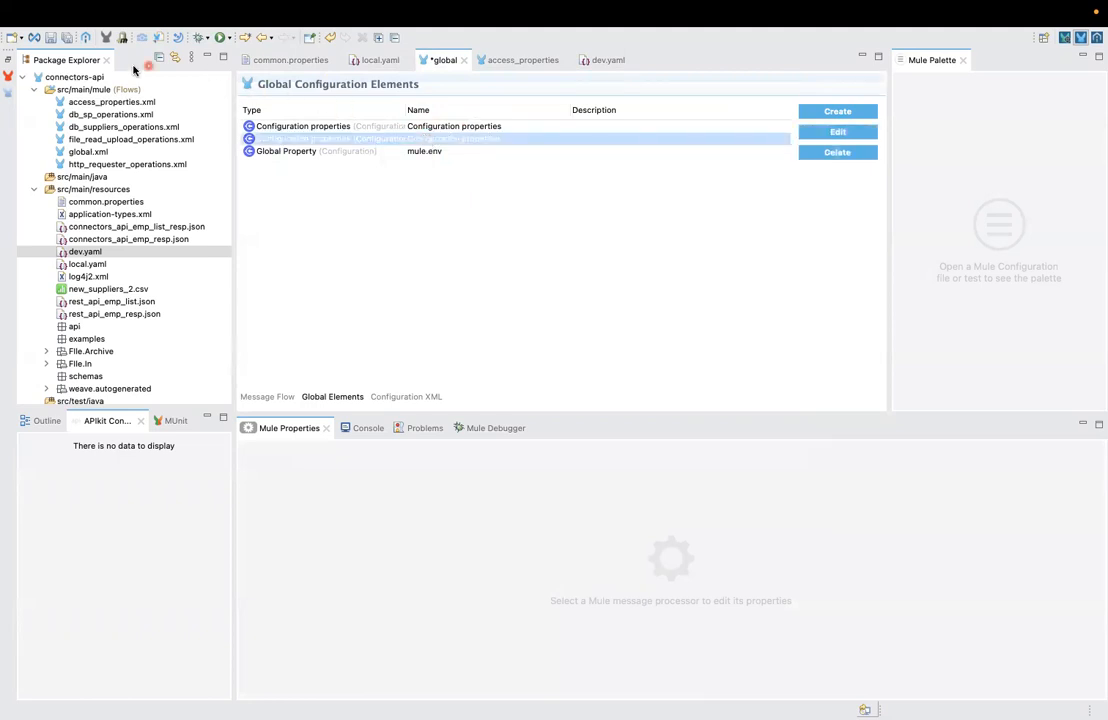
pyautogui.click(51, 37)
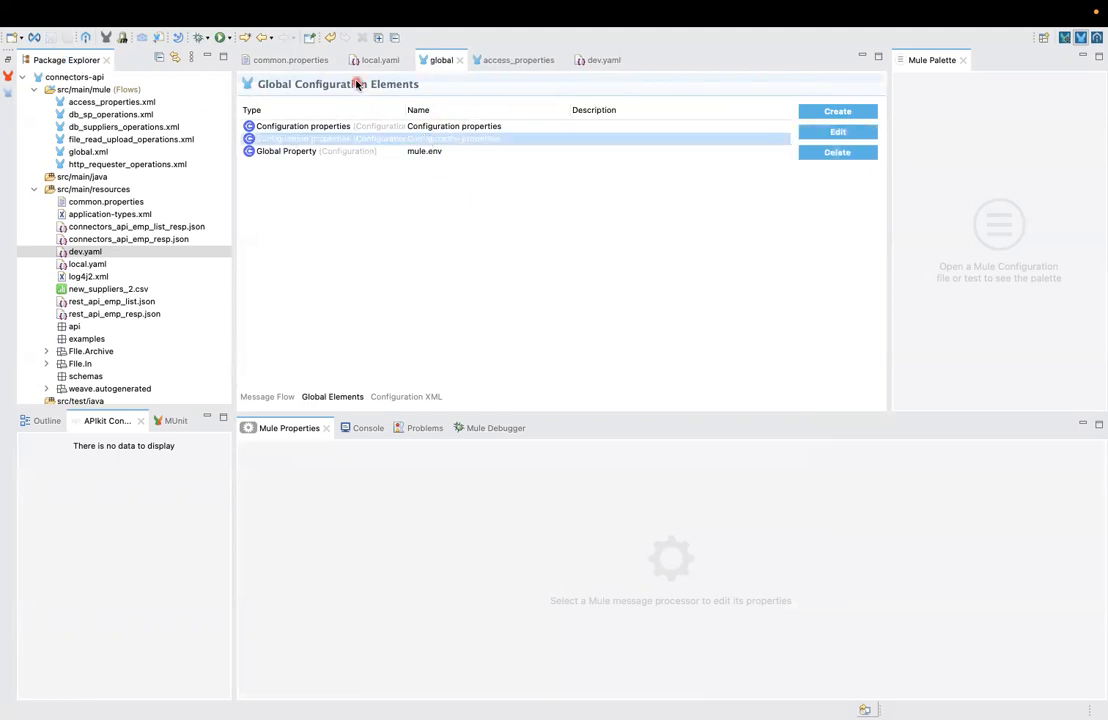
# - Run the connectors-api project from the access_properties flow canvas
pyautogui.click(502, 62)
pyautogui.rightClick(549, 193)
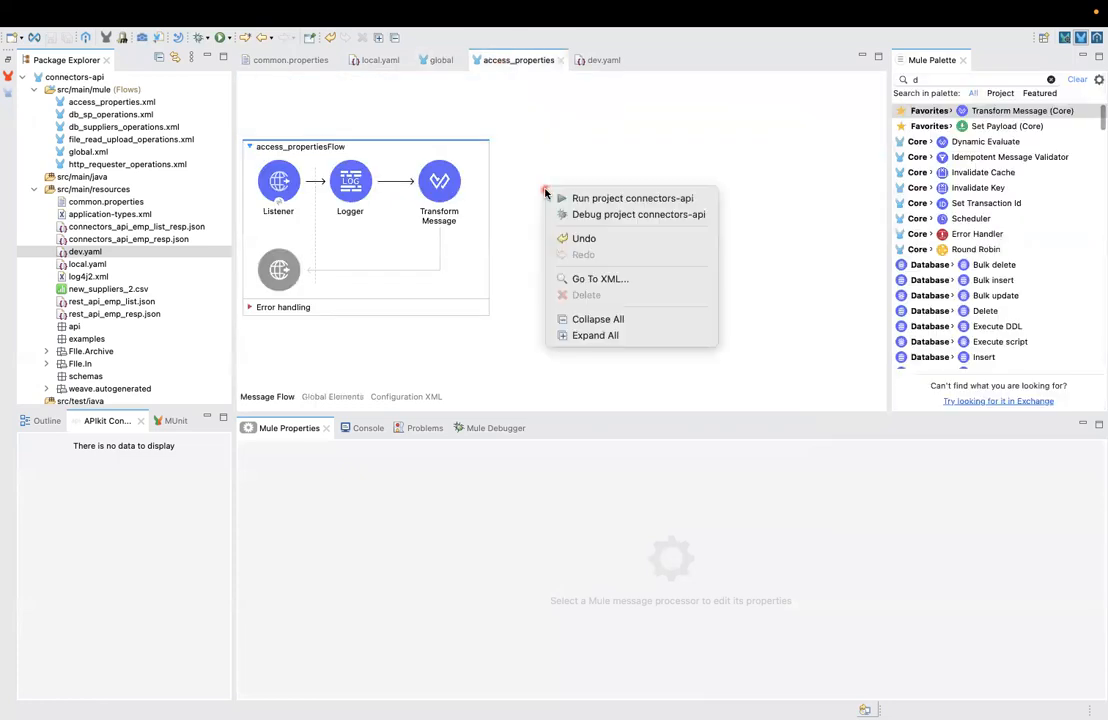
pyautogui.click(570, 198)
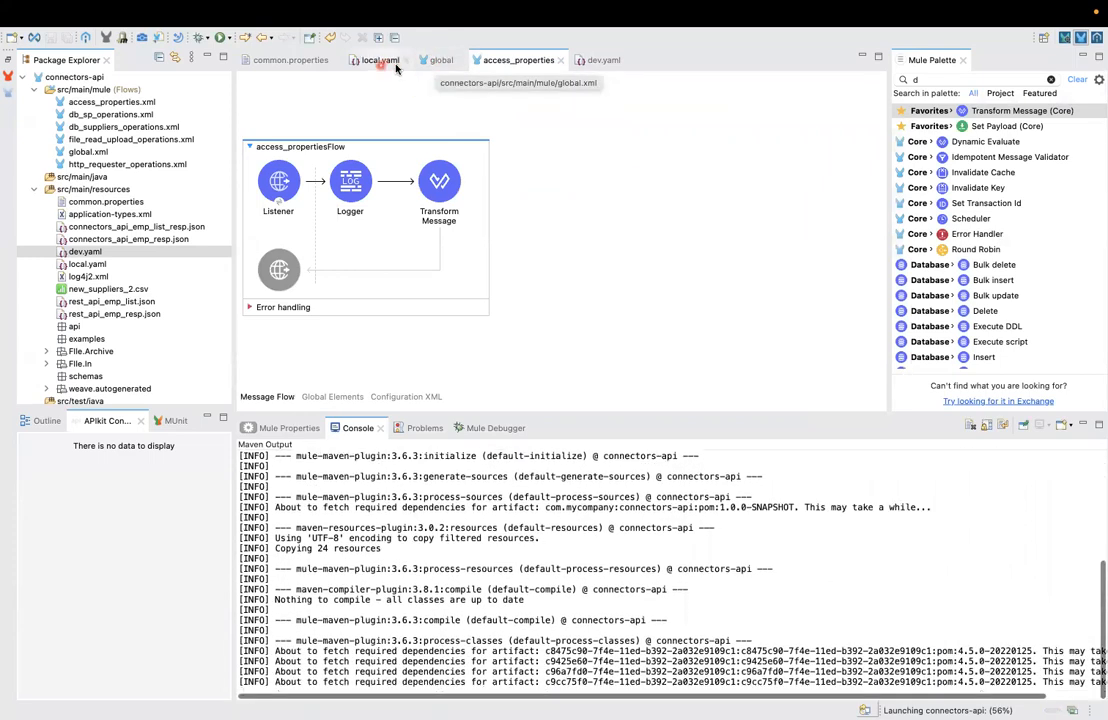
# - Examine the two Configuration properties elements and the mule.env Global Property in the global configuration, leaving their settings as they are
pyautogui.click(442, 62)
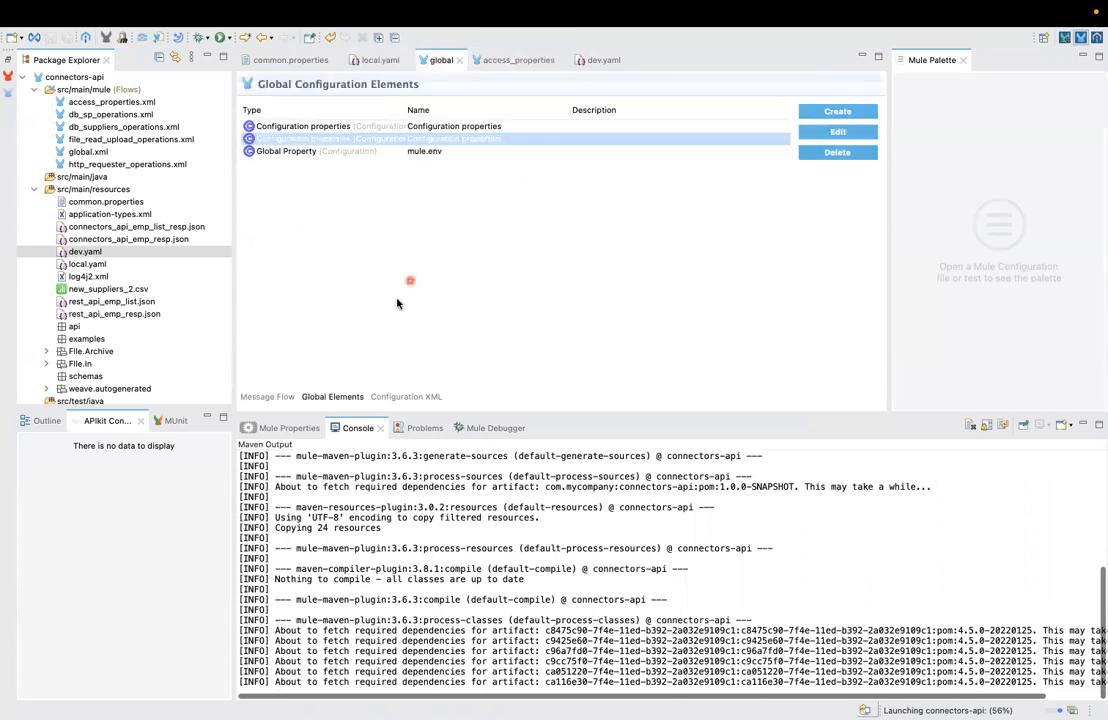
pyautogui.doubleClick(469, 126)
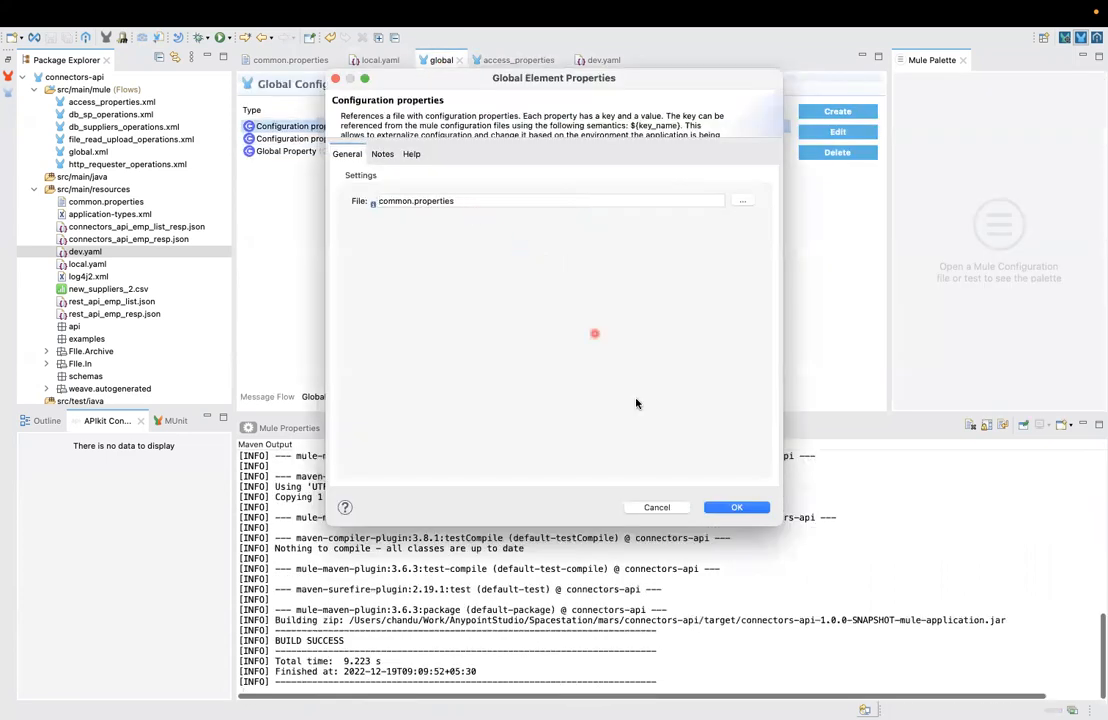
pyautogui.click(657, 507)
pyautogui.doubleClick(490, 138)
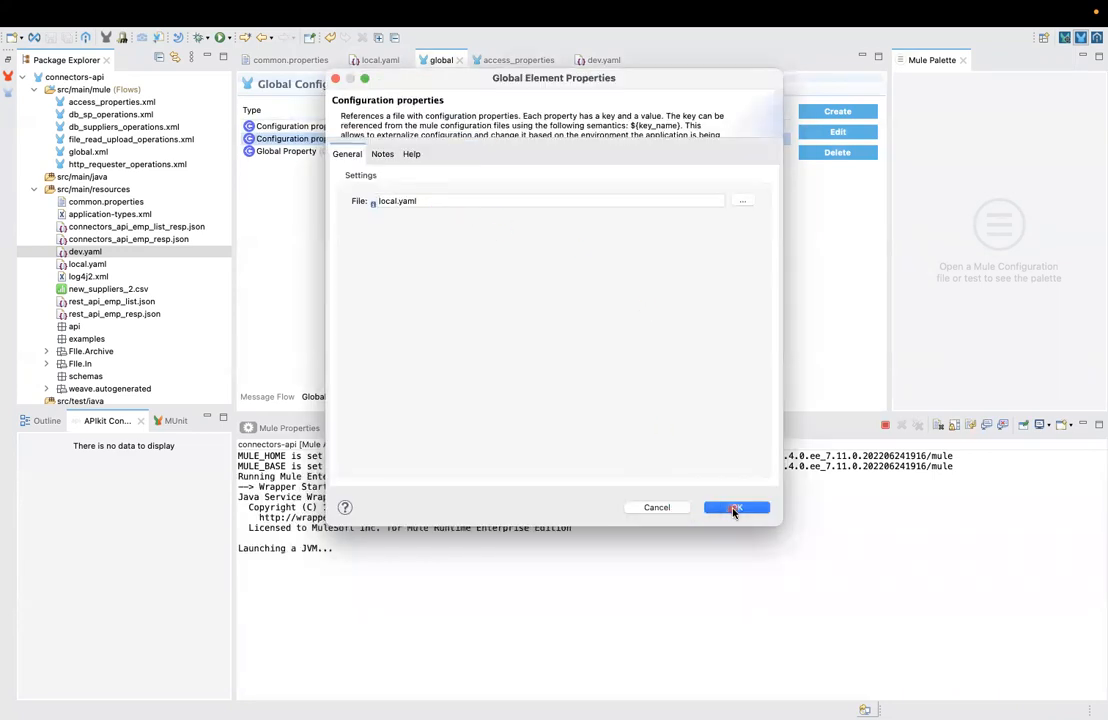
pyautogui.click(736, 507)
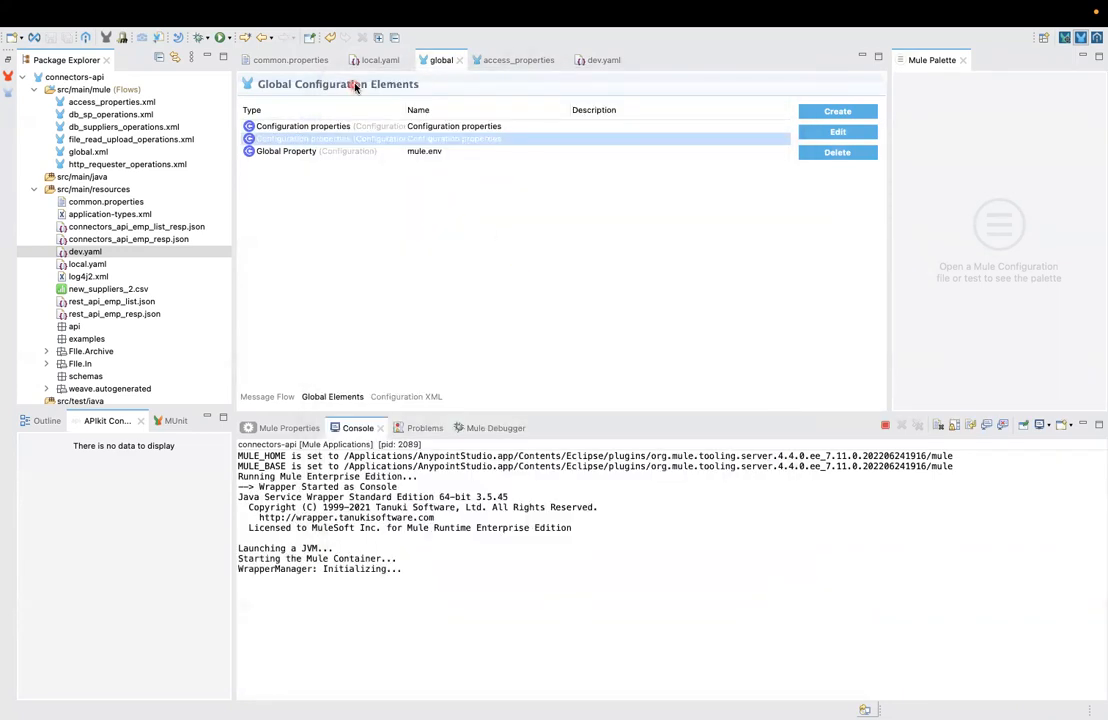
pyautogui.doubleClick(396, 151)
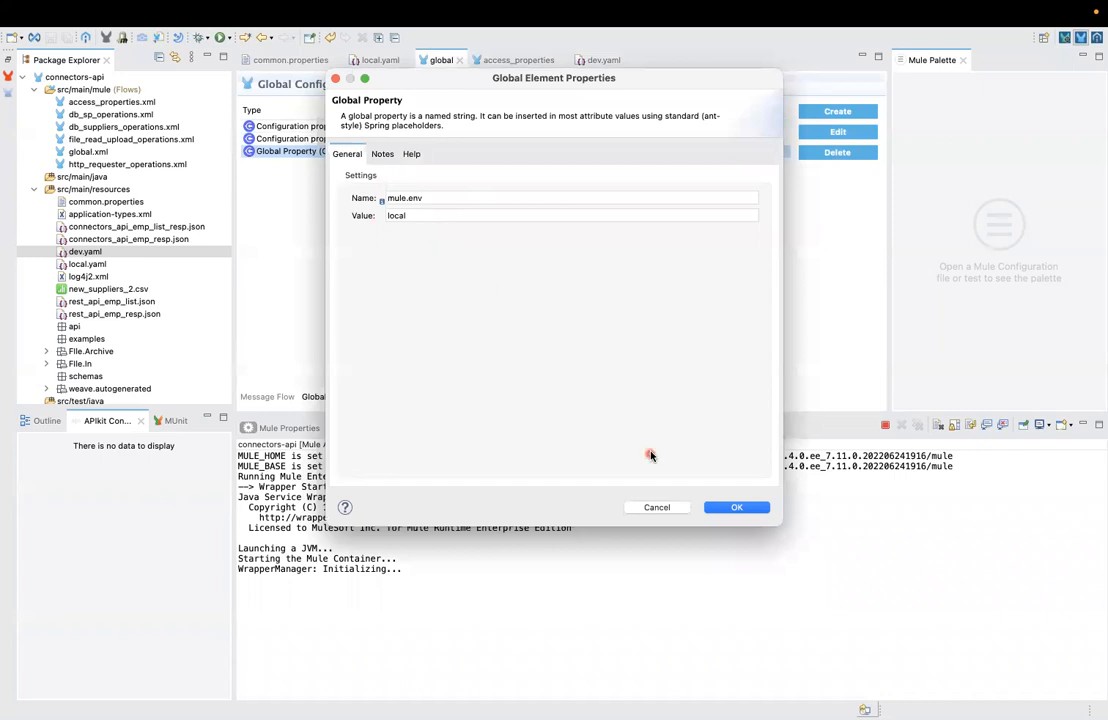
pyautogui.click(655, 507)
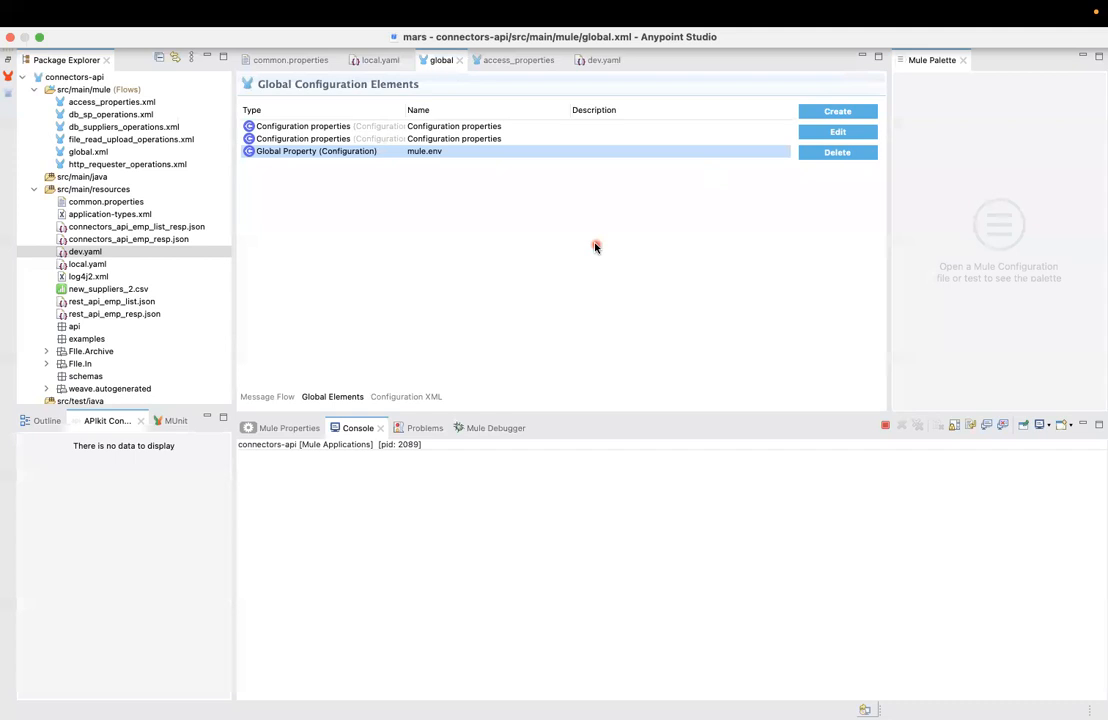
pyautogui.click(278, 397)
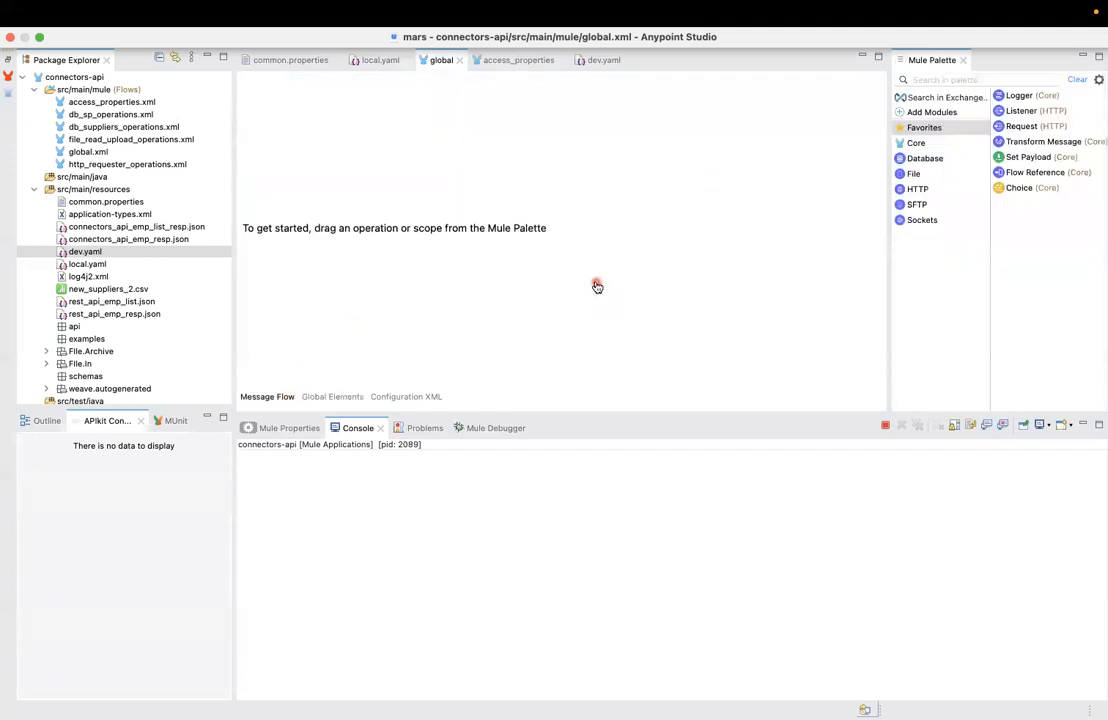
# - Switch to Postman and open a new blank GET request
pyautogui.press('super+Tab')
pyautogui.press('super+Tab')
pyautogui.press('super+Tab')
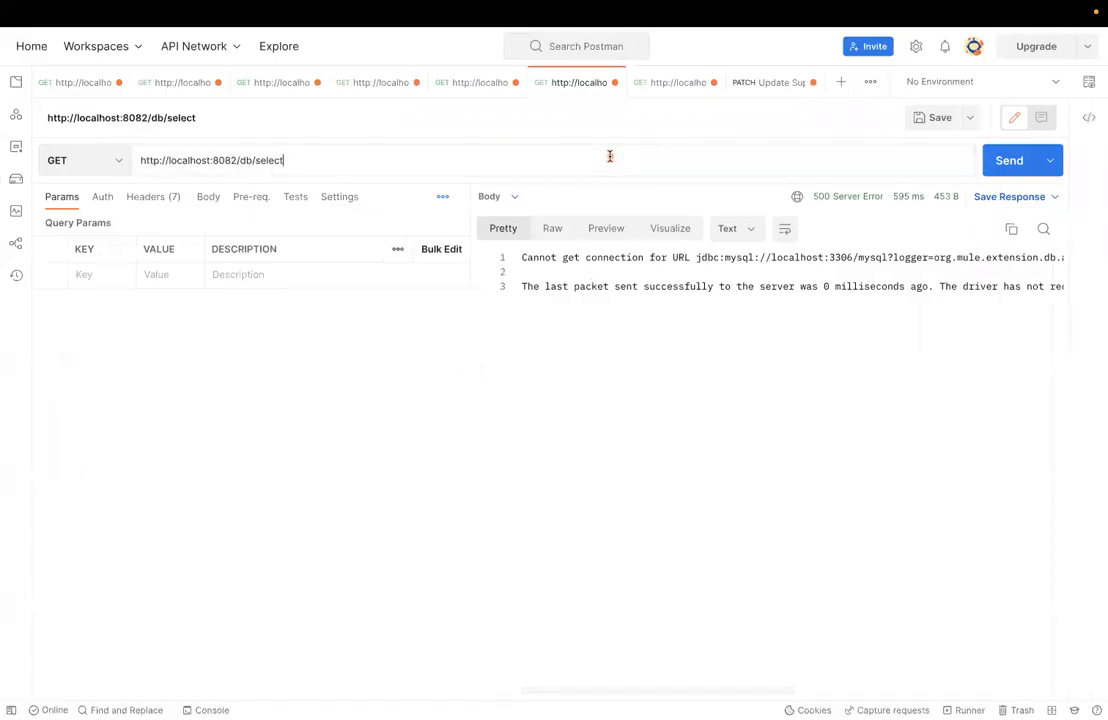
pyautogui.click(841, 82)
pyautogui.click(694, 156)
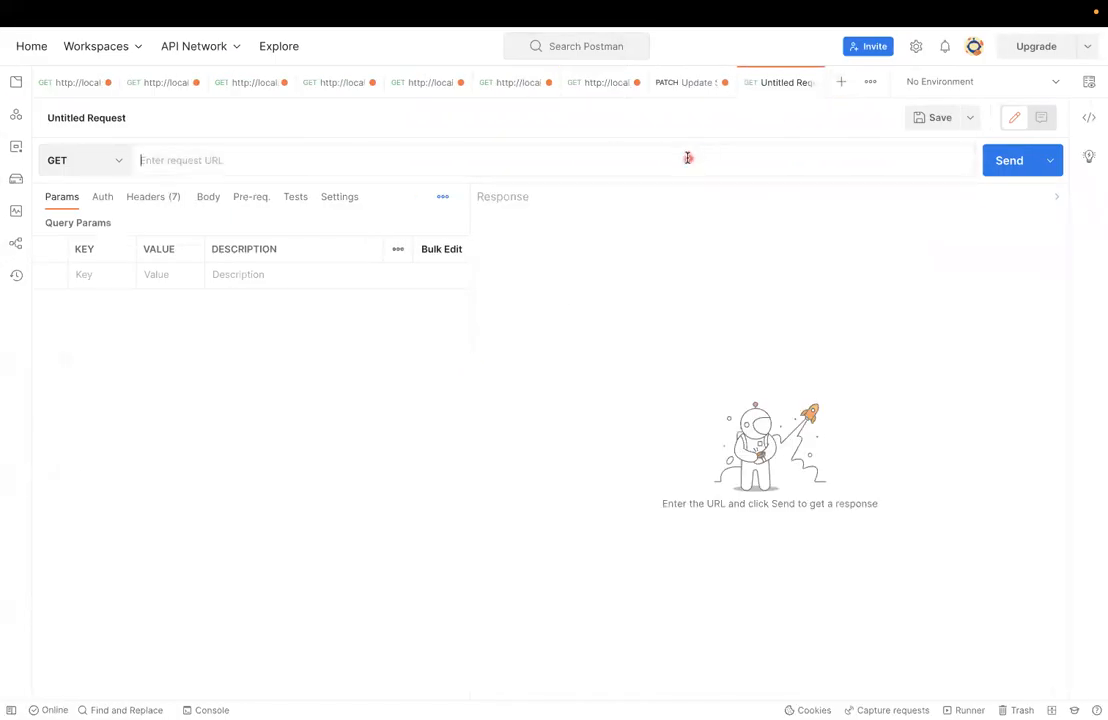
pyautogui.write('htt[')
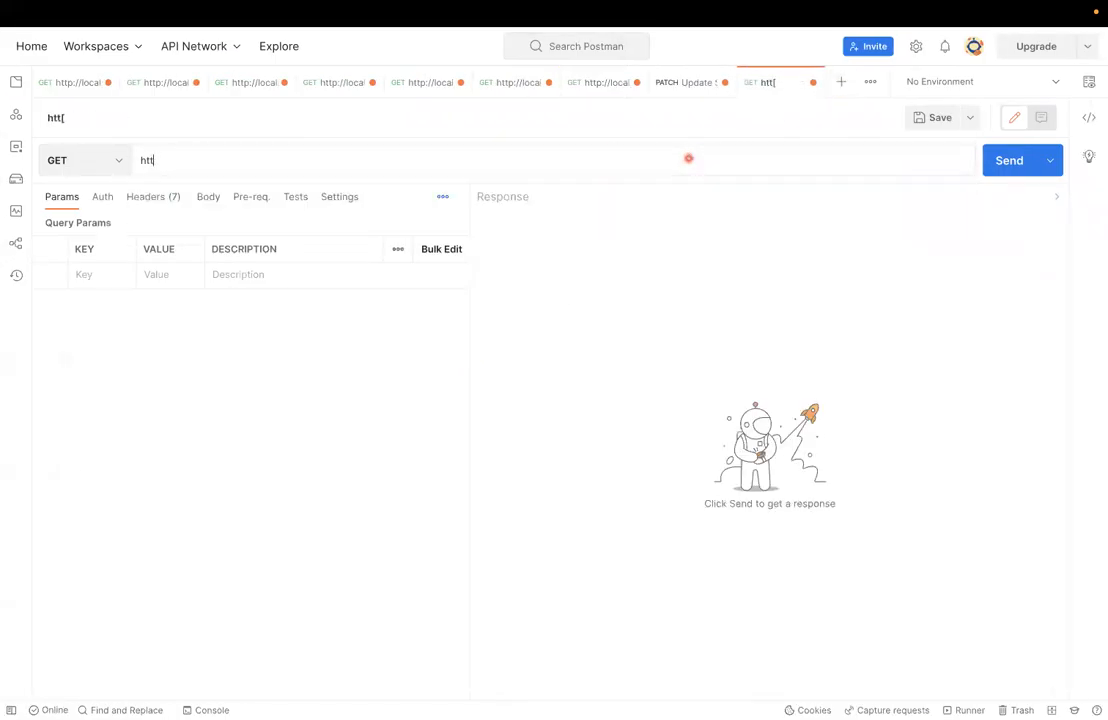
pyautogui.press('BackSpace')
pyautogui.write('p')
pyautogui.press('Down')
pyautogui.press('Return')
pyautogui.press('BackSpace')
pyautogui.press('BackSpace')
pyautogui.press('BackSpace')
pyautogui.press('BackSpace')
pyautogui.press('BackSpace')
pyautogui.press('BackSpace')
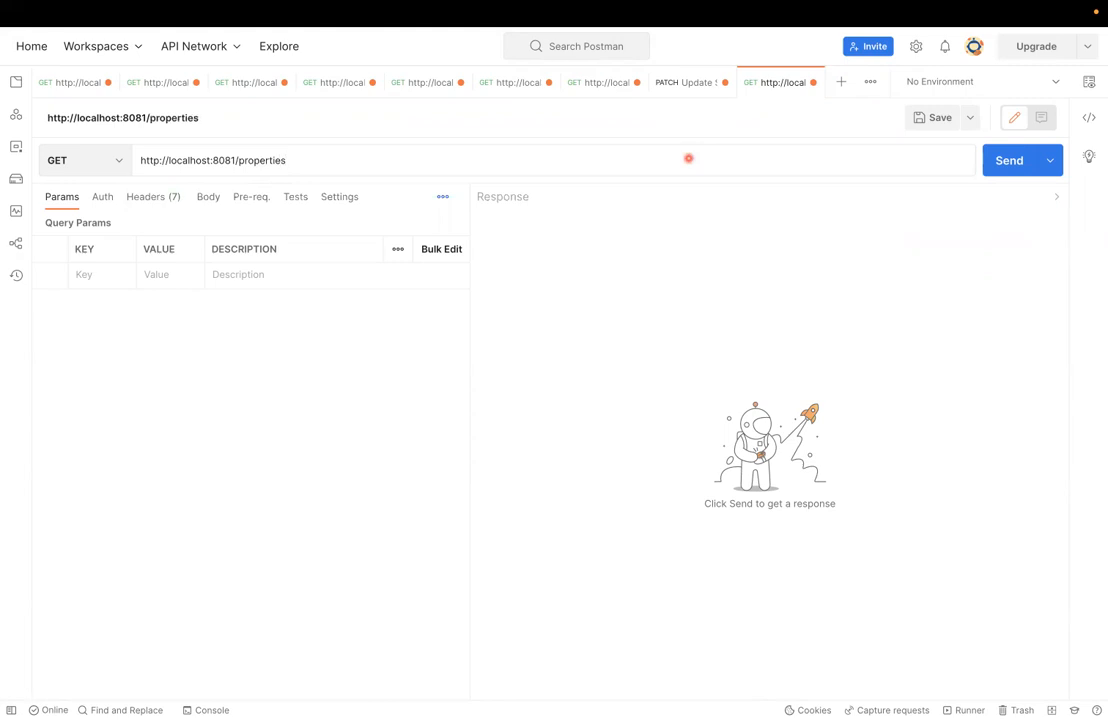
pyautogui.click(1014, 161)
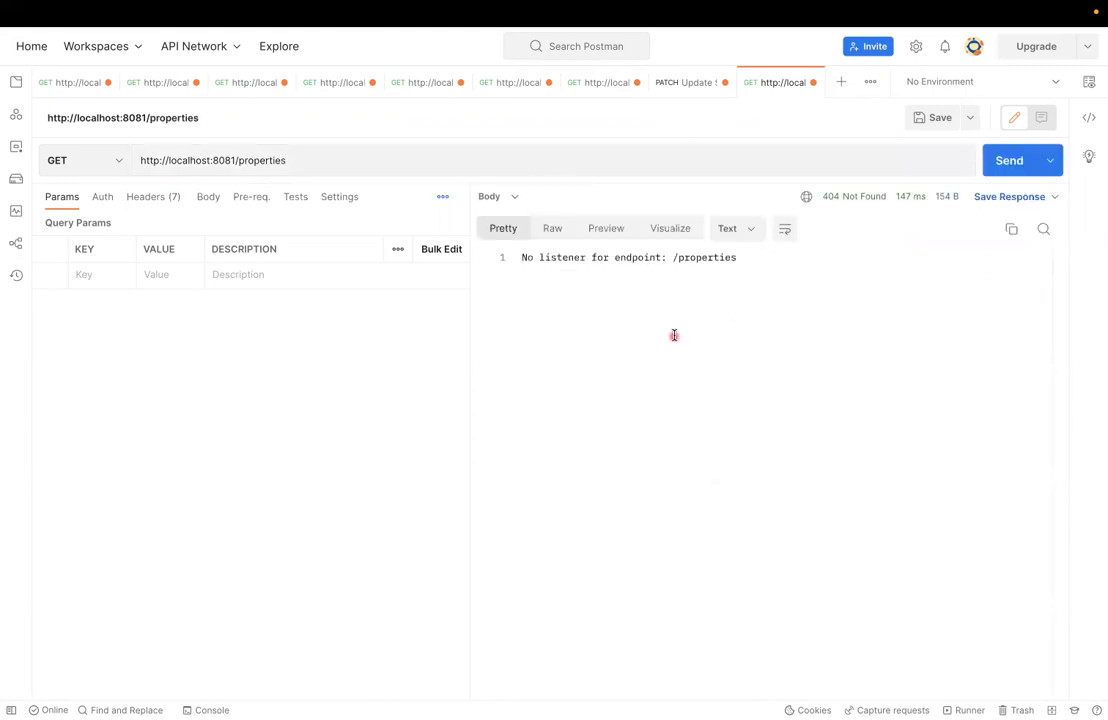
# - Switch to Anypoint Studio and examine the access_propertiesFlow Listener's path and the base path in its HTTP_Listener_config
pyautogui.click(346, 177)
pyautogui.click(230, 160)
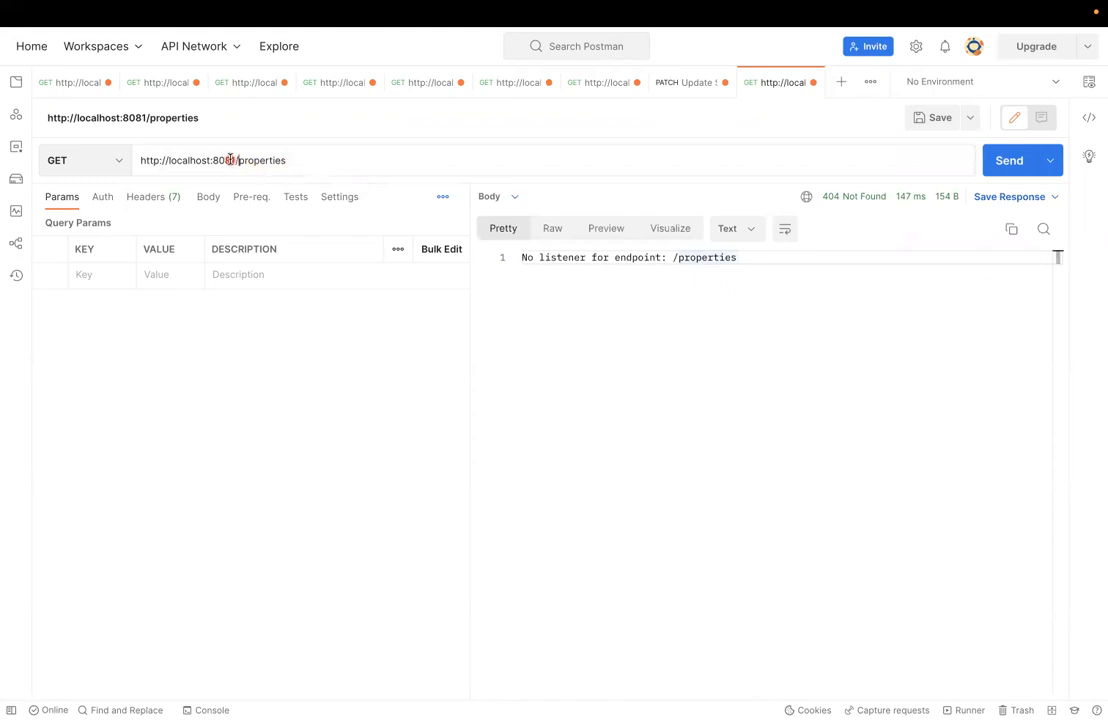
pyautogui.press('super+Tab')
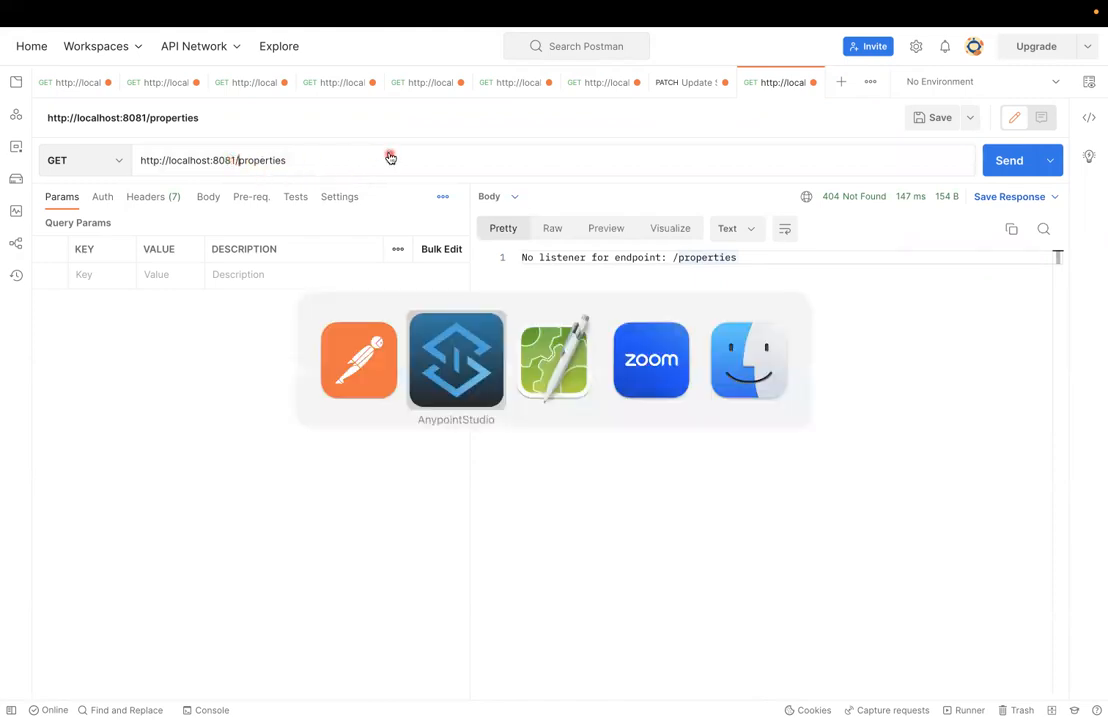
pyautogui.hscroll(10, 795, 467)
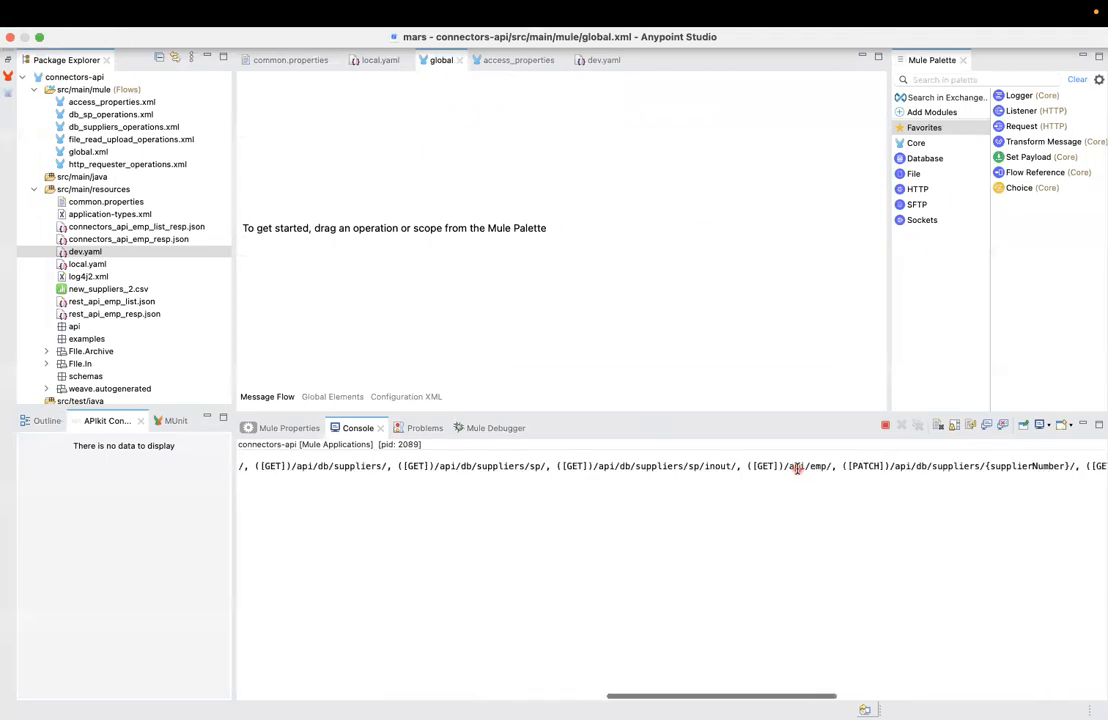
pyautogui.hscroll(1, 800, 462)
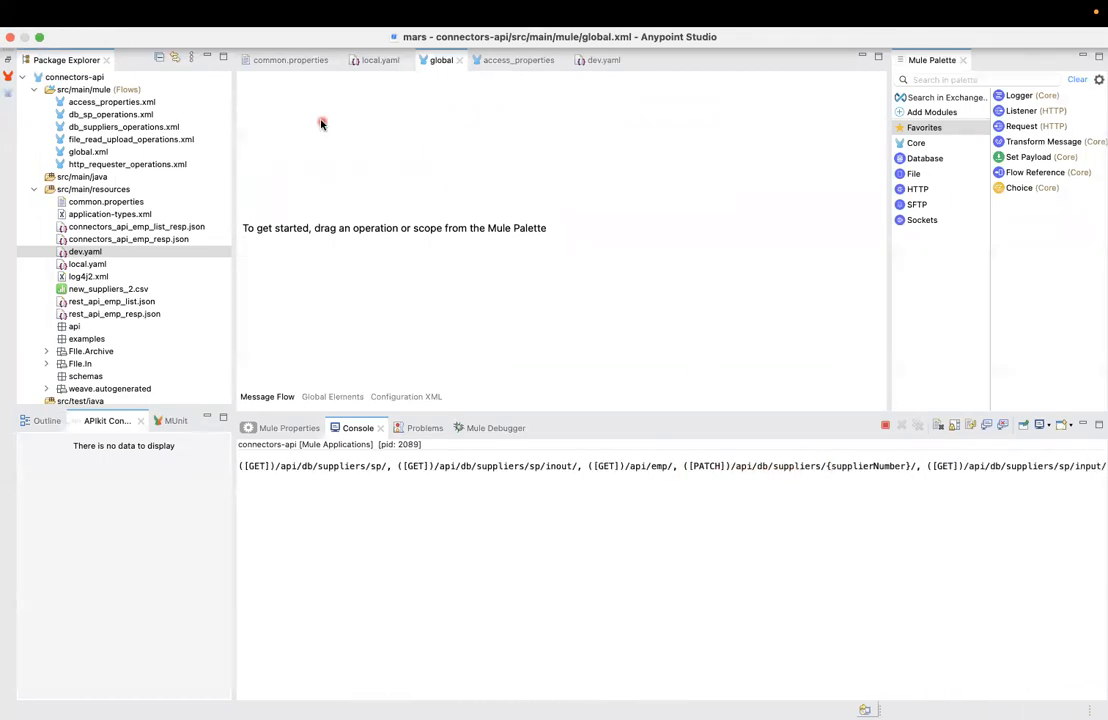
pyautogui.click(515, 60)
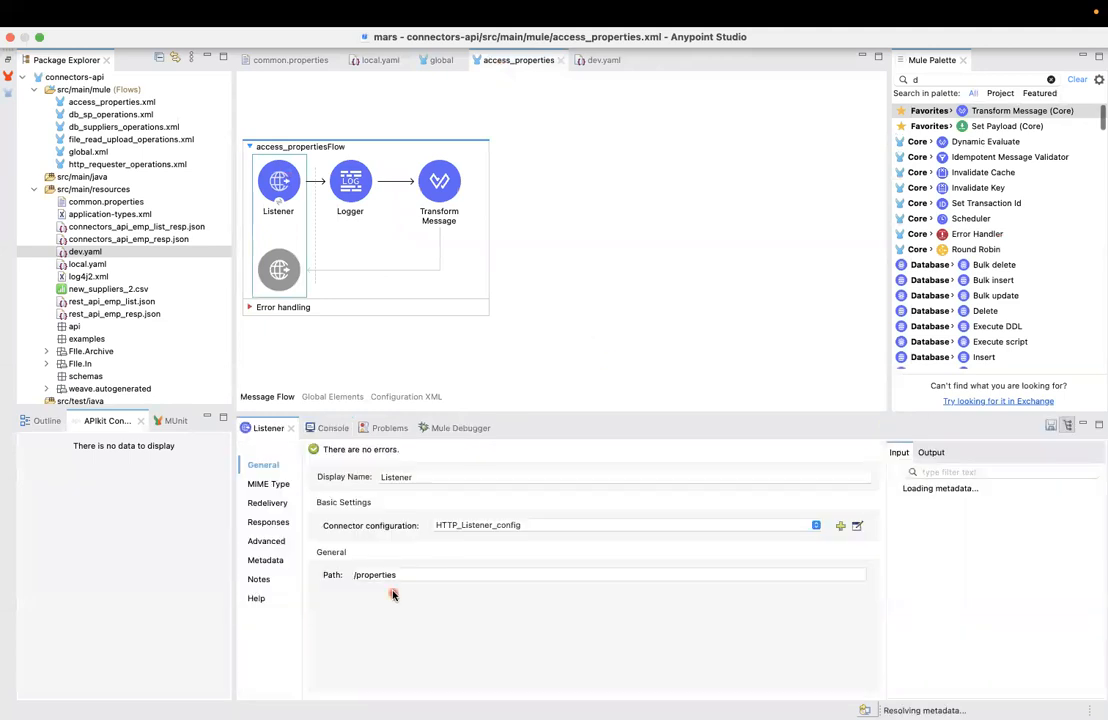
pyautogui.click(432, 577)
pyautogui.doubleClick(432, 577)
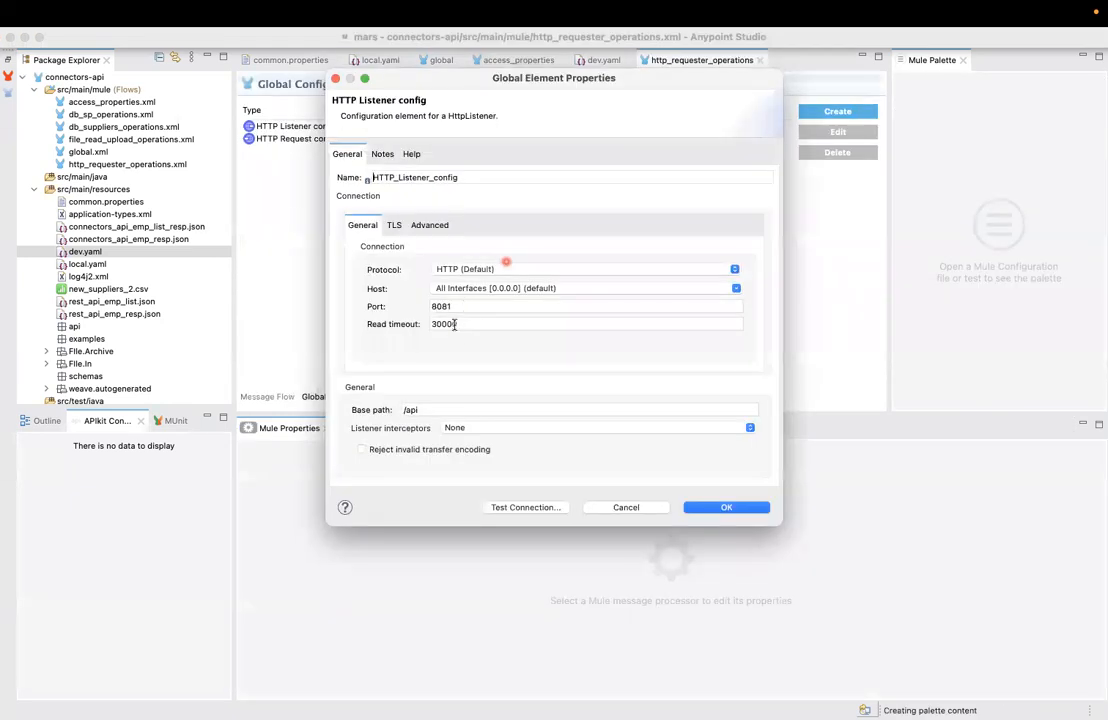
pyautogui.press('super+Tab')
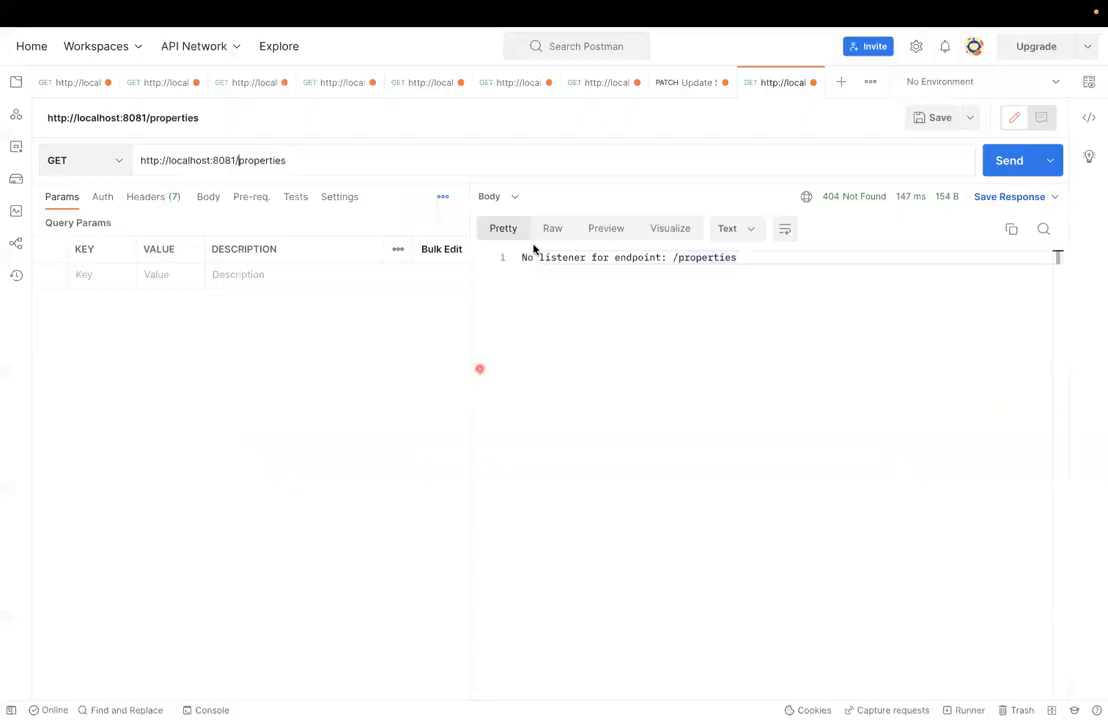
pyautogui.click(377, 222)
pyautogui.write('/')
pyautogui.press('super+Return')
pyautogui.click(767, 275)
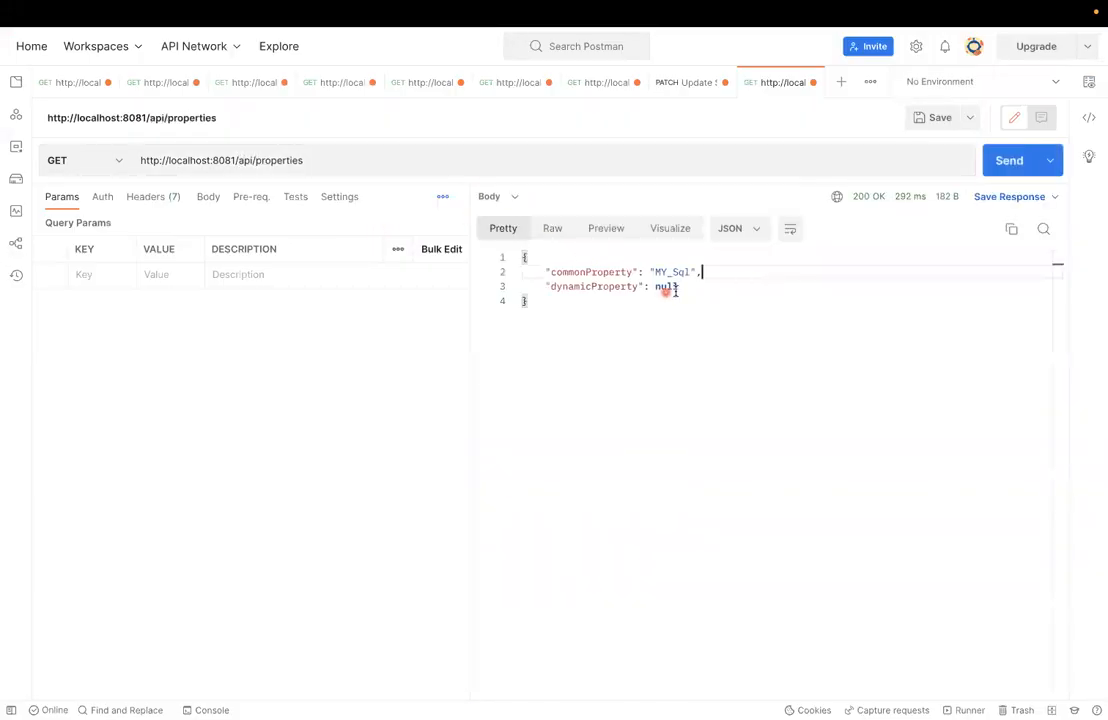
pyautogui.doubleClick(575, 270)
pyautogui.click(547, 257)
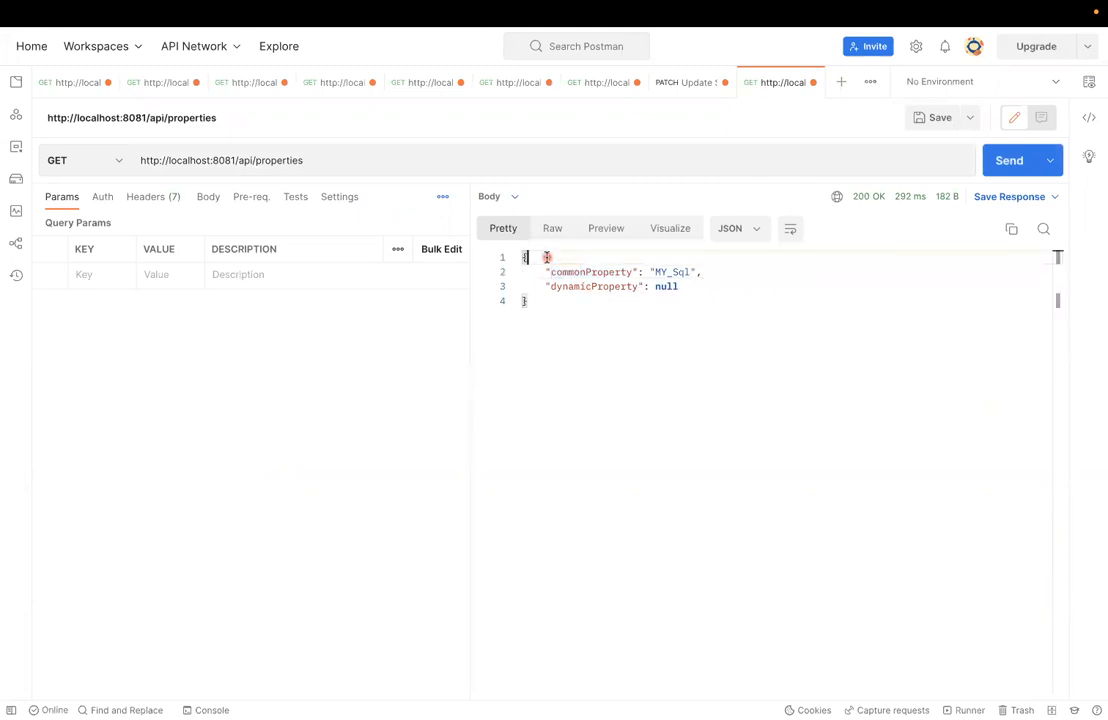
pyautogui.doubleClick(561, 271)
pyautogui.doubleClick(676, 272)
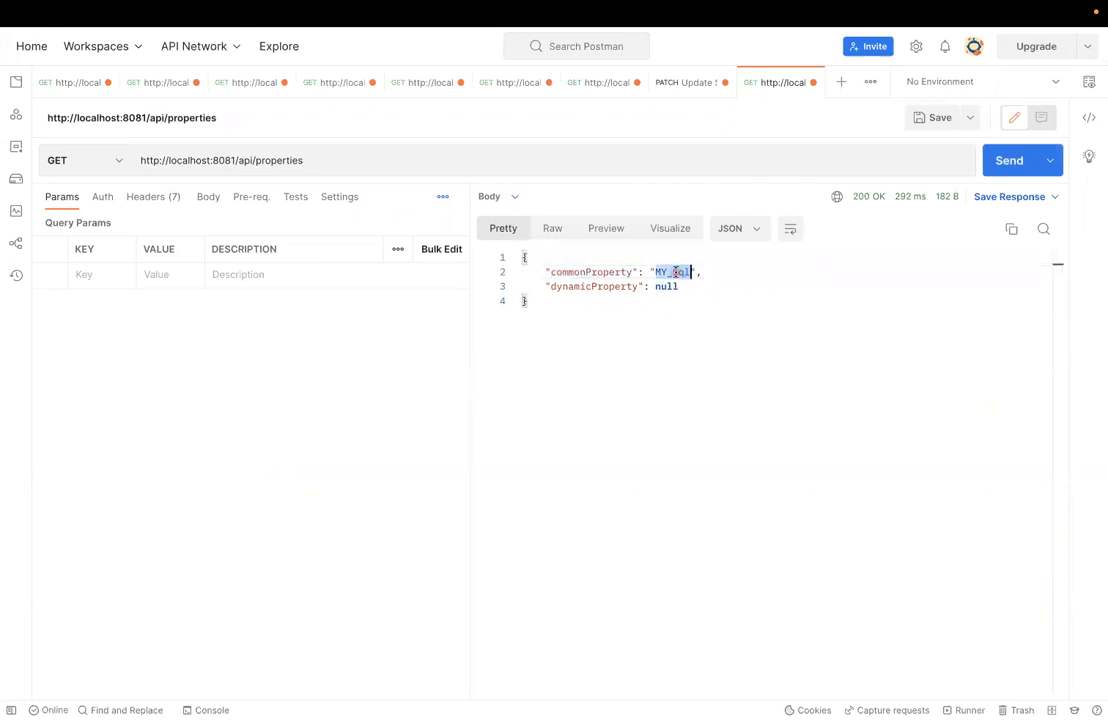
pyautogui.click(706, 297)
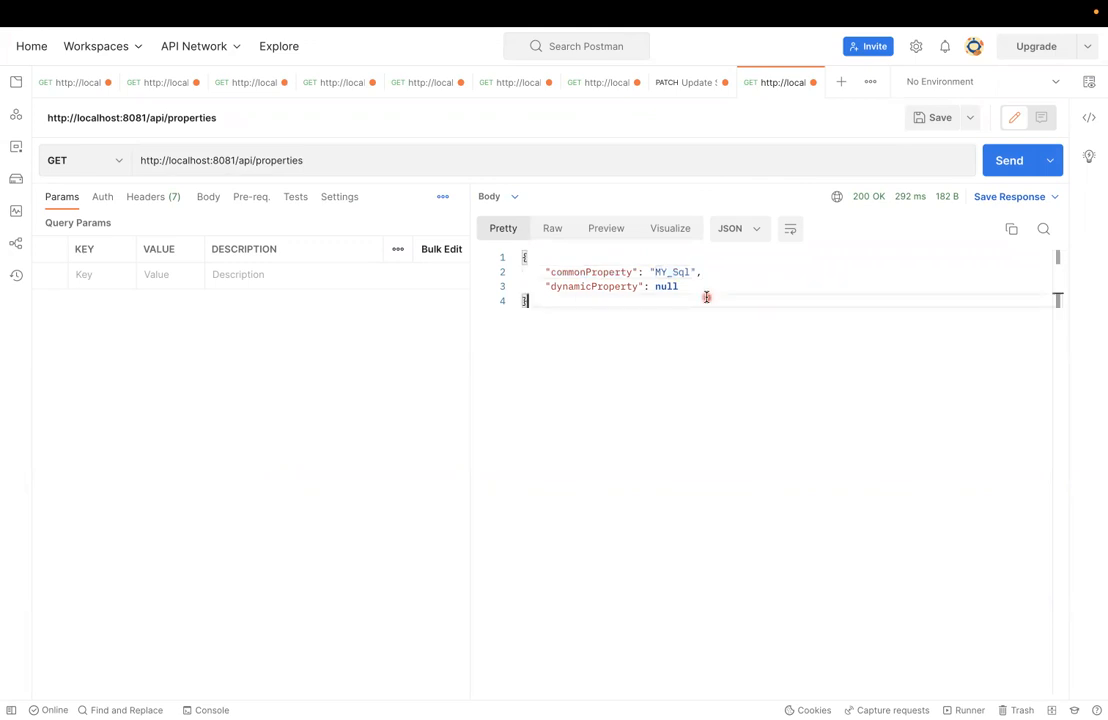
# - In Anypoint Studio, check the key name in local.yaml, change the Transform Message's dynamicProperty lookup to "mysql.port", and save the access_properties file
pyautogui.press('super+Tab')
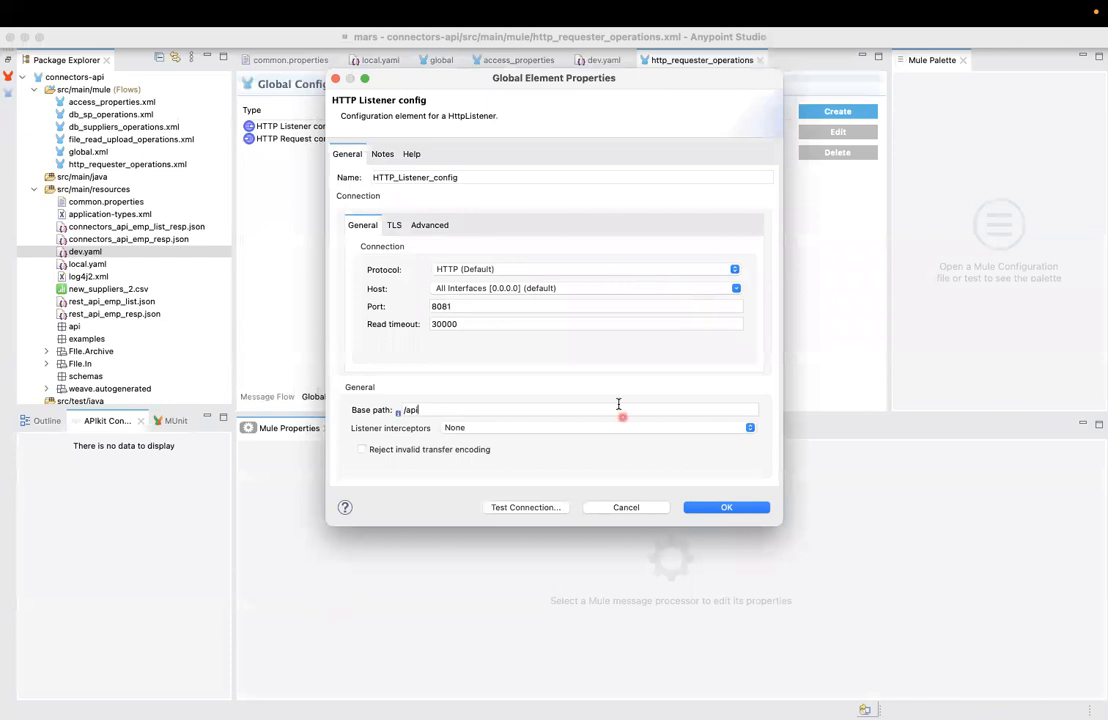
pyautogui.click(617, 506)
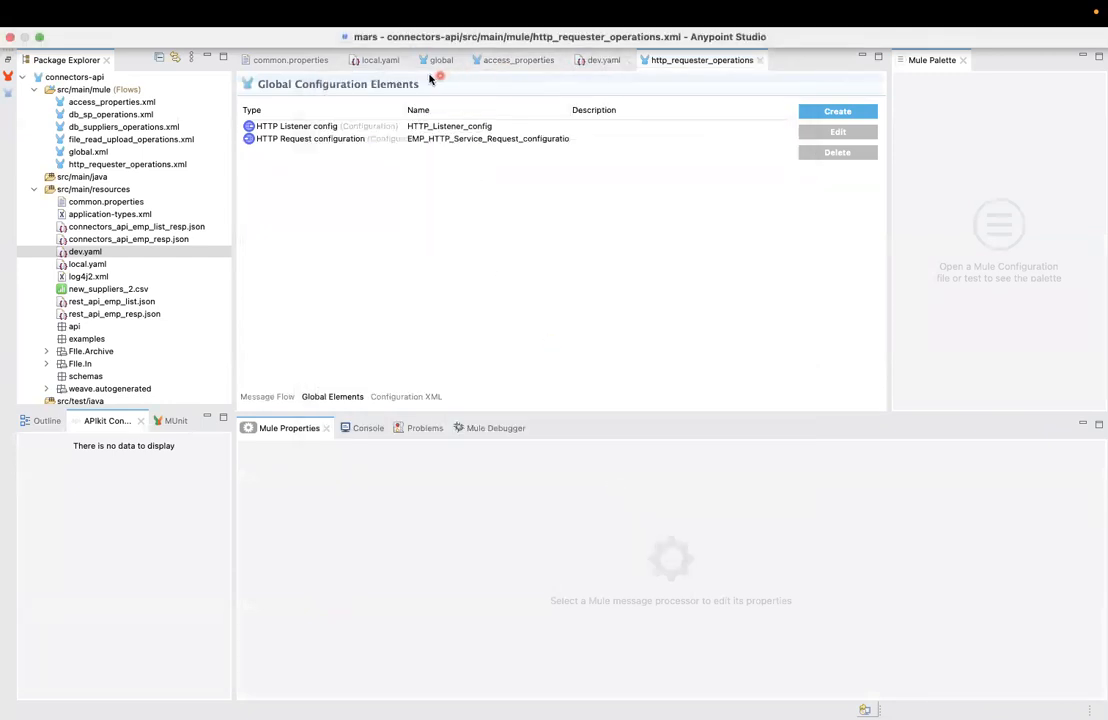
pyautogui.click(378, 66)
pyautogui.doubleClick(268, 77)
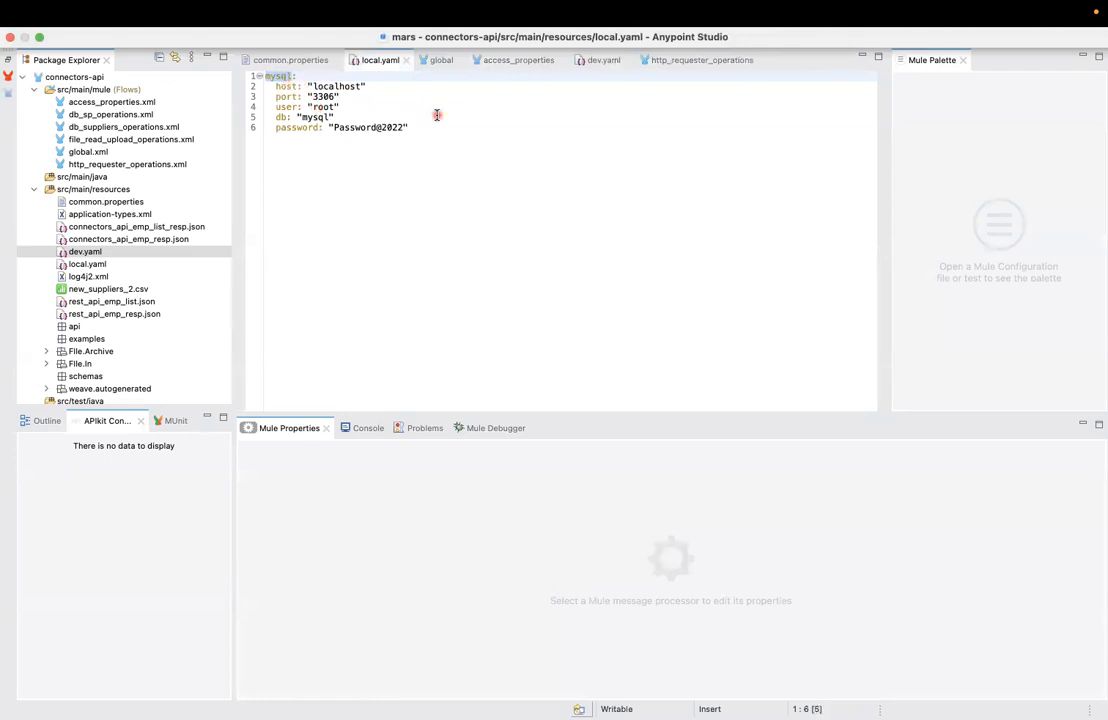
pyautogui.click(515, 62)
pyautogui.click(457, 189)
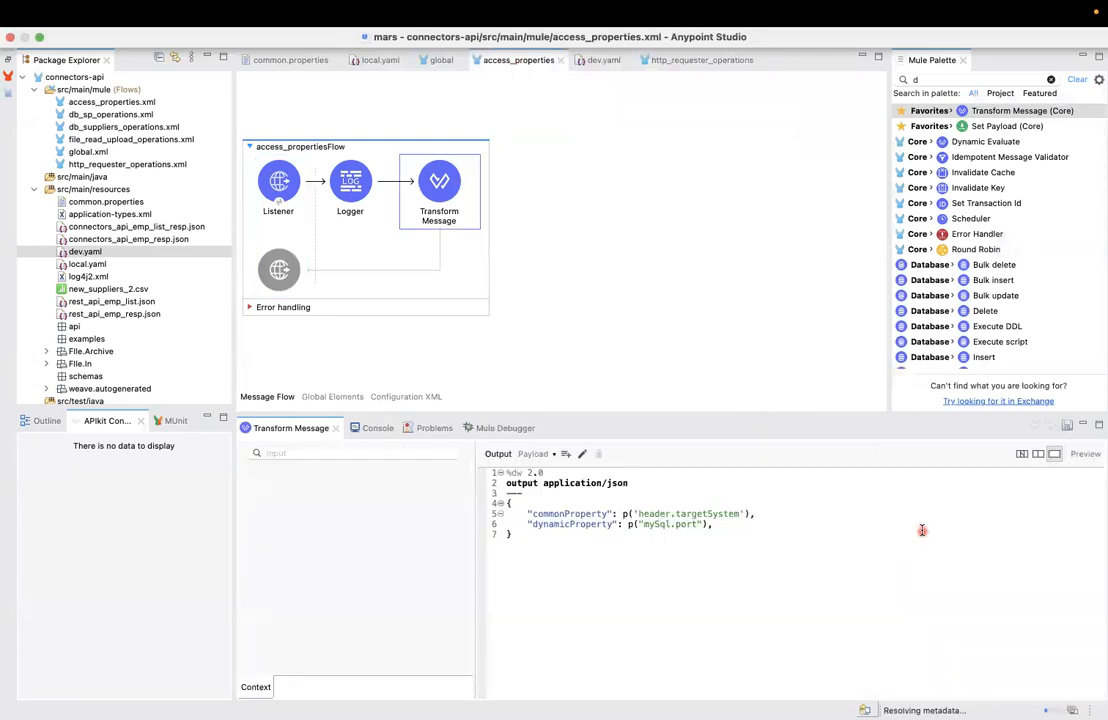
pyautogui.doubleClick(660, 524)
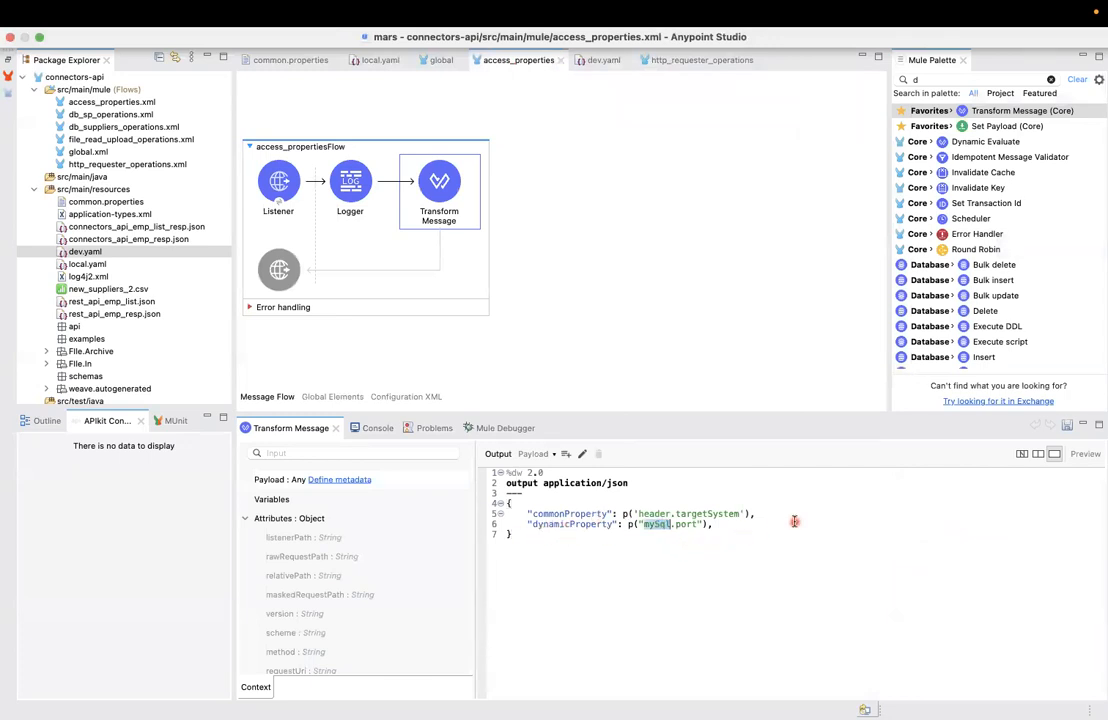
pyautogui.write('mysql')
pyautogui.click(626, 210)
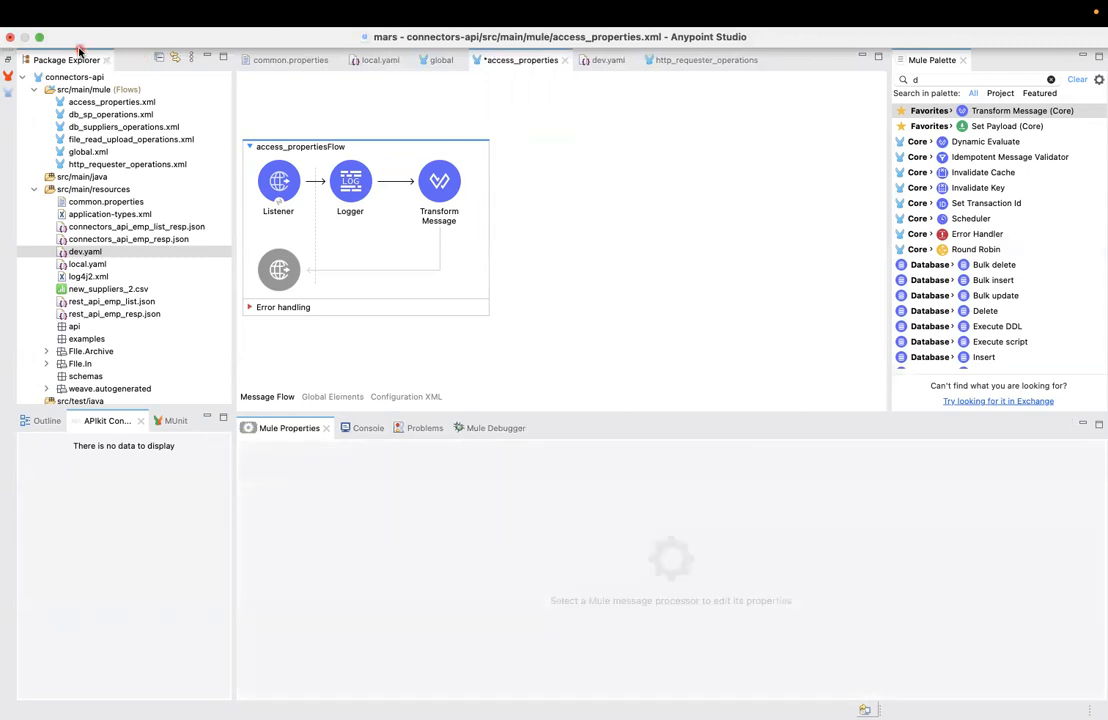
pyautogui.press('super+s')
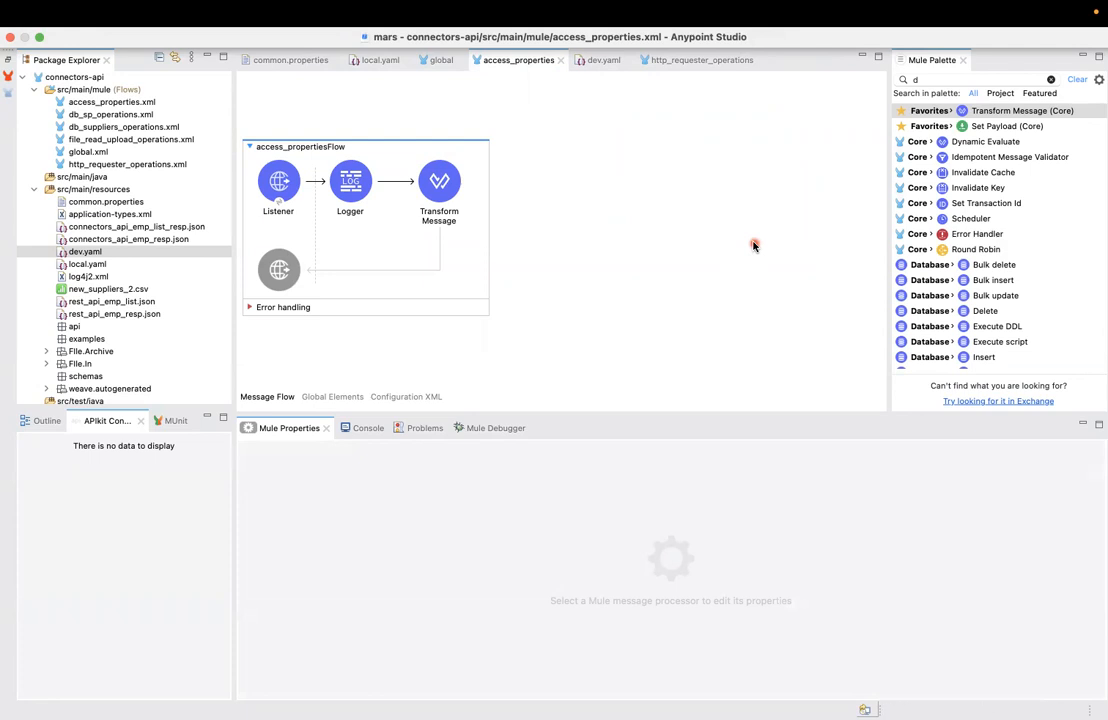
pyautogui.click(362, 428)
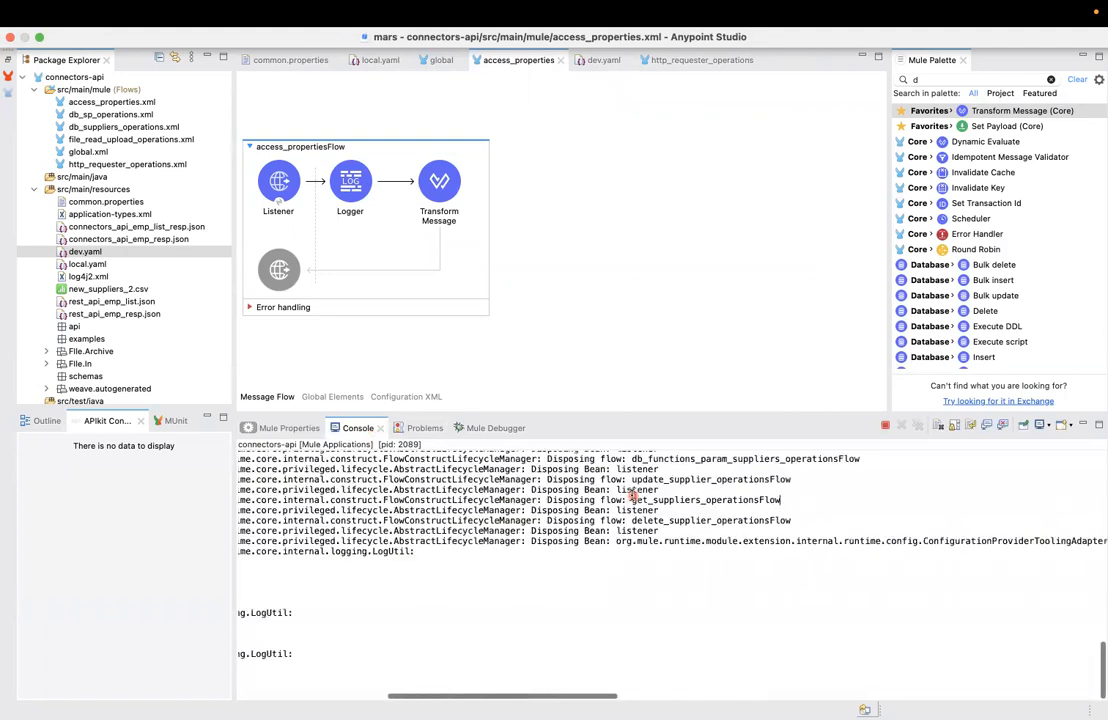
pyautogui.click(935, 426)
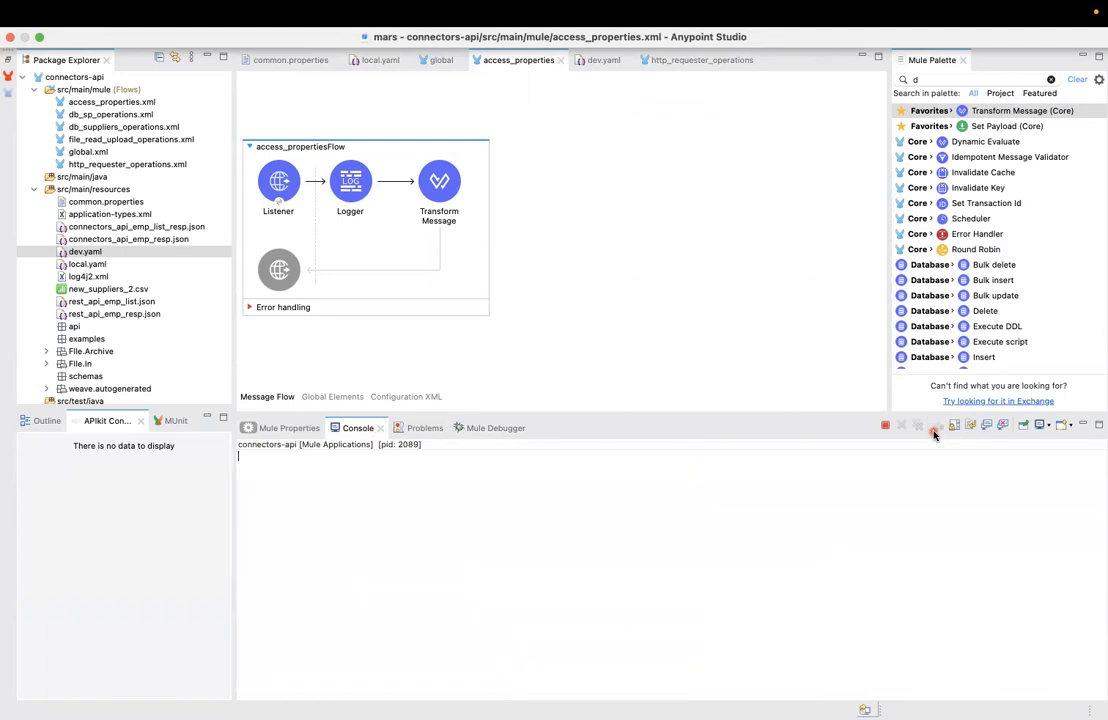
pyautogui.press('super+Tab')
pyautogui.click(1005, 160)
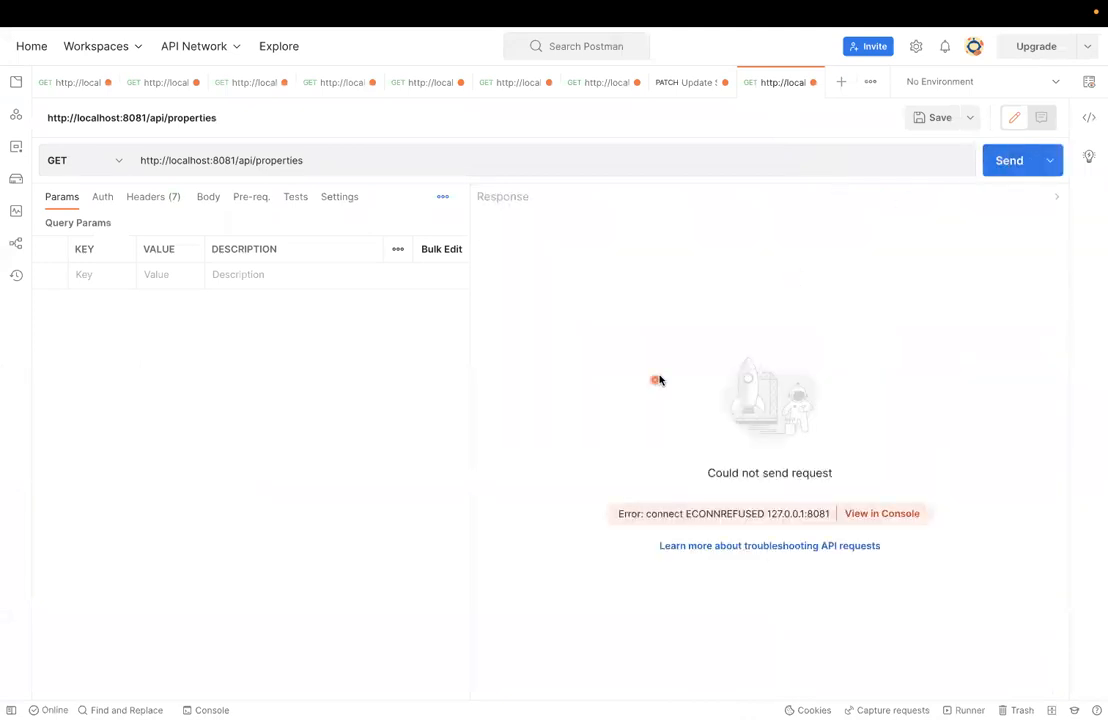
# - Switch back to Anypoint Studio and clear the redeployment log from the console
pyautogui.press('super+Tab')
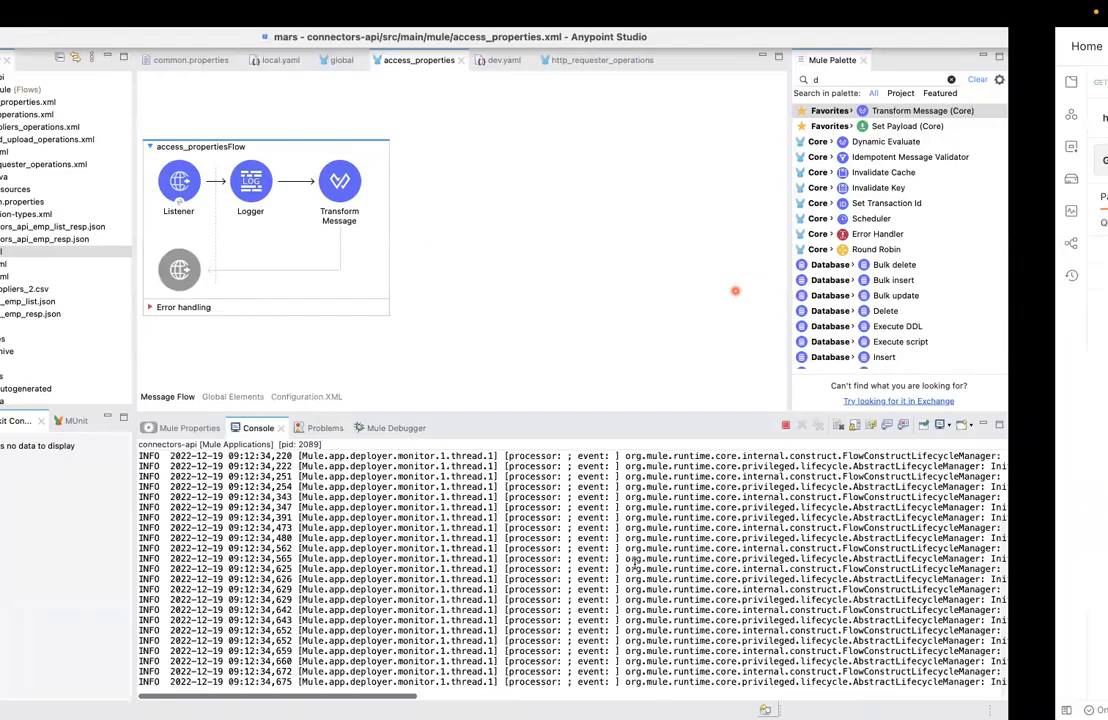
pyautogui.click(937, 424)
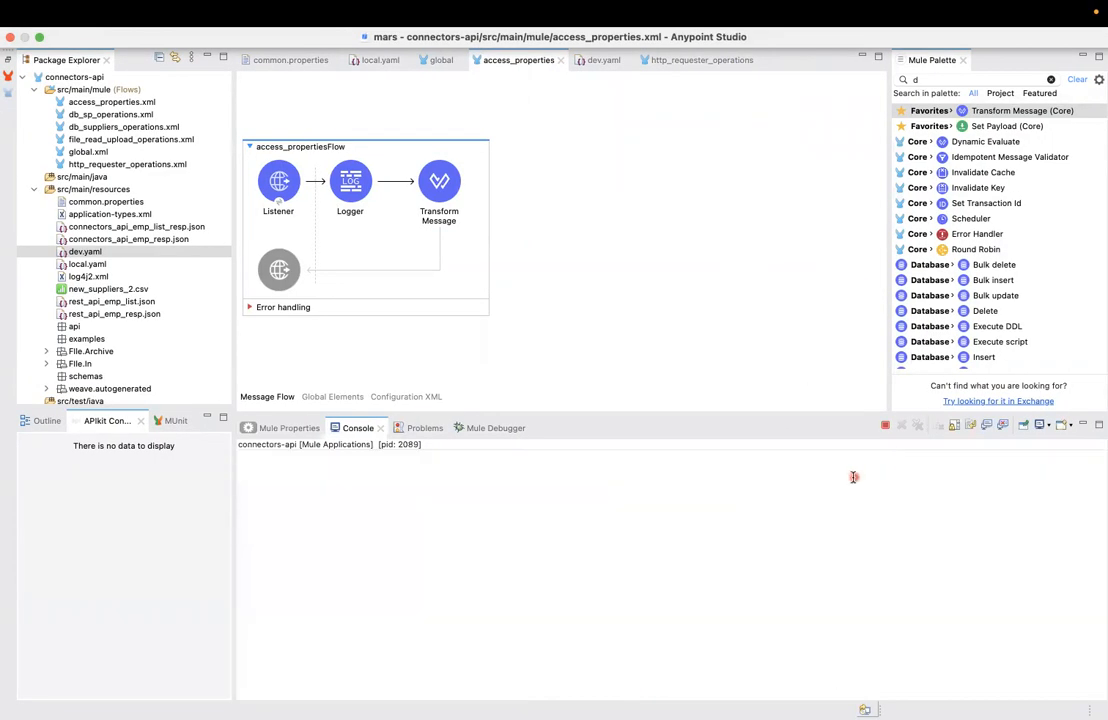
pyautogui.press('super+Tab')
pyautogui.click(1013, 160)
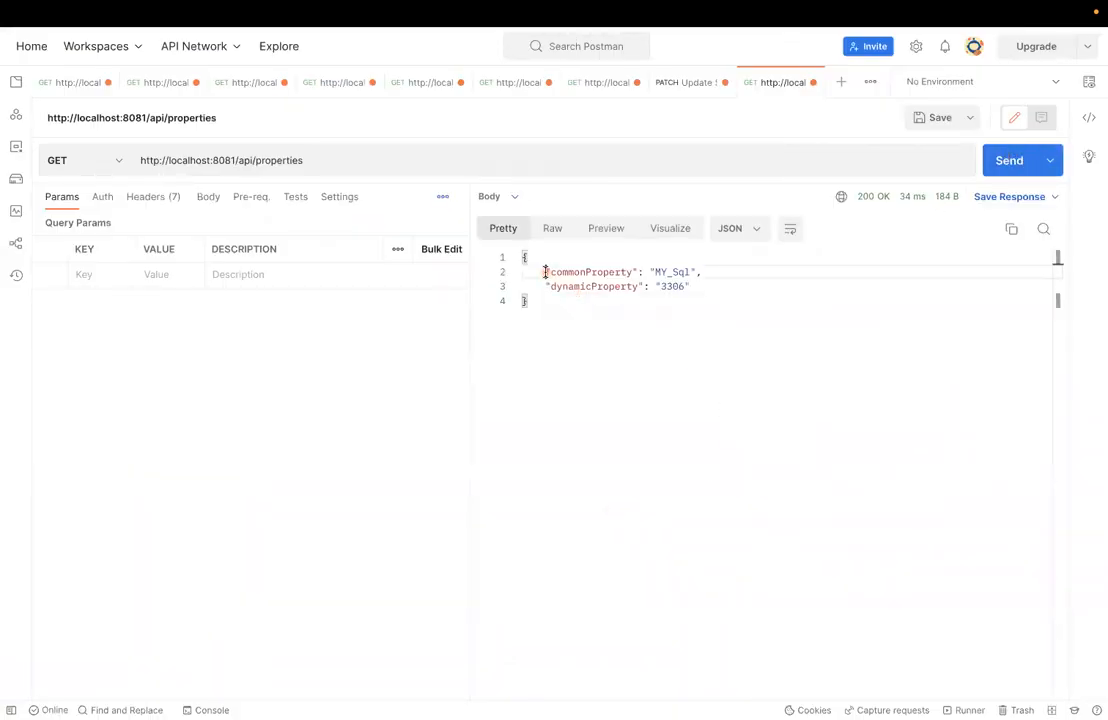
pyautogui.moveTo(546, 272); pyautogui.dragTo(705, 272)
pyautogui.click(712, 271)
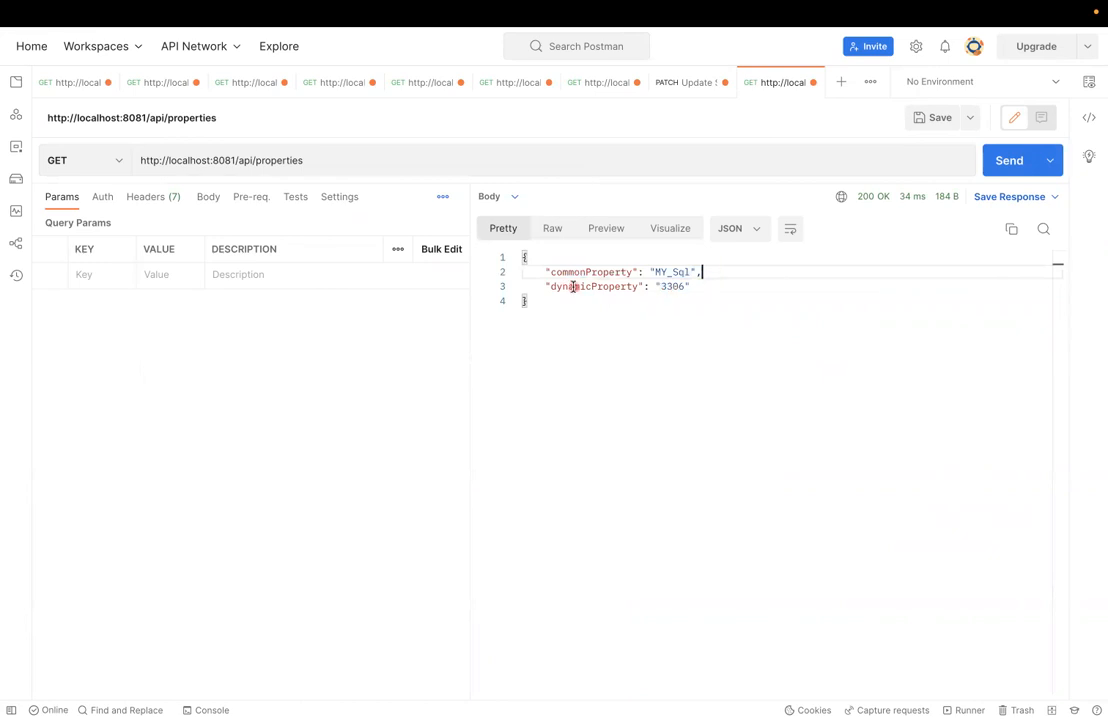
pyautogui.moveTo(544, 272); pyautogui.dragTo(714, 291)
pyautogui.click(716, 270)
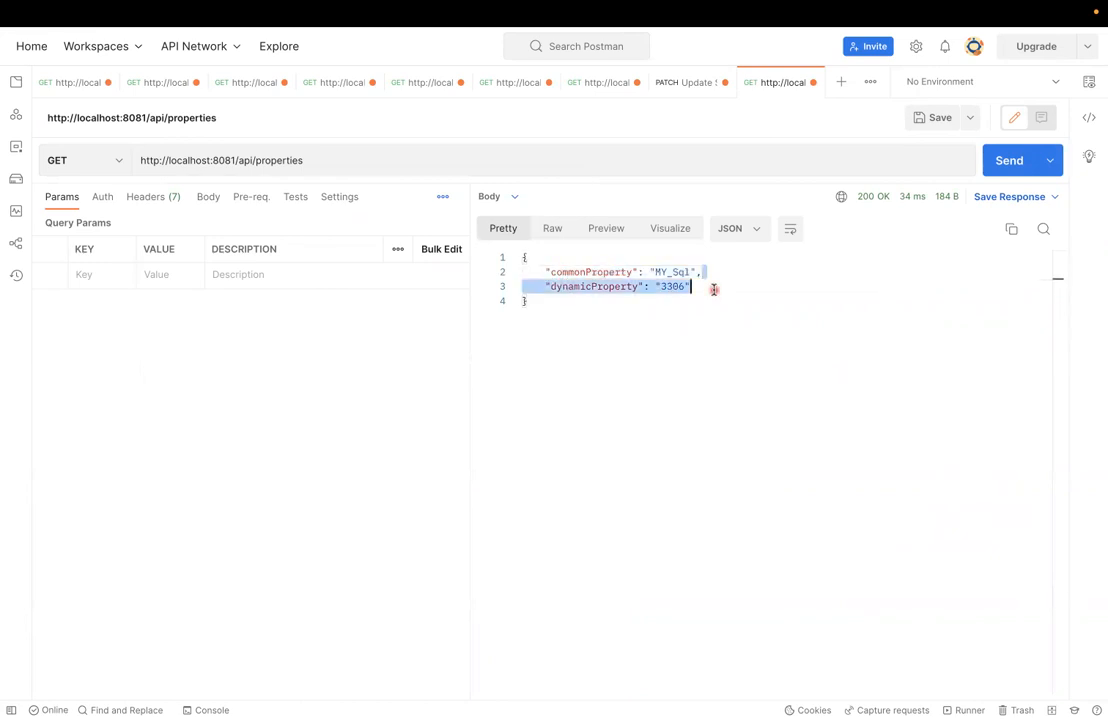
pyautogui.click(714, 290)
# - Return to Anypoint Studio and examine the header.targetSystem and mysql.port lookups in the access_properties flow's Transform Message
pyautogui.press('super+Tab')
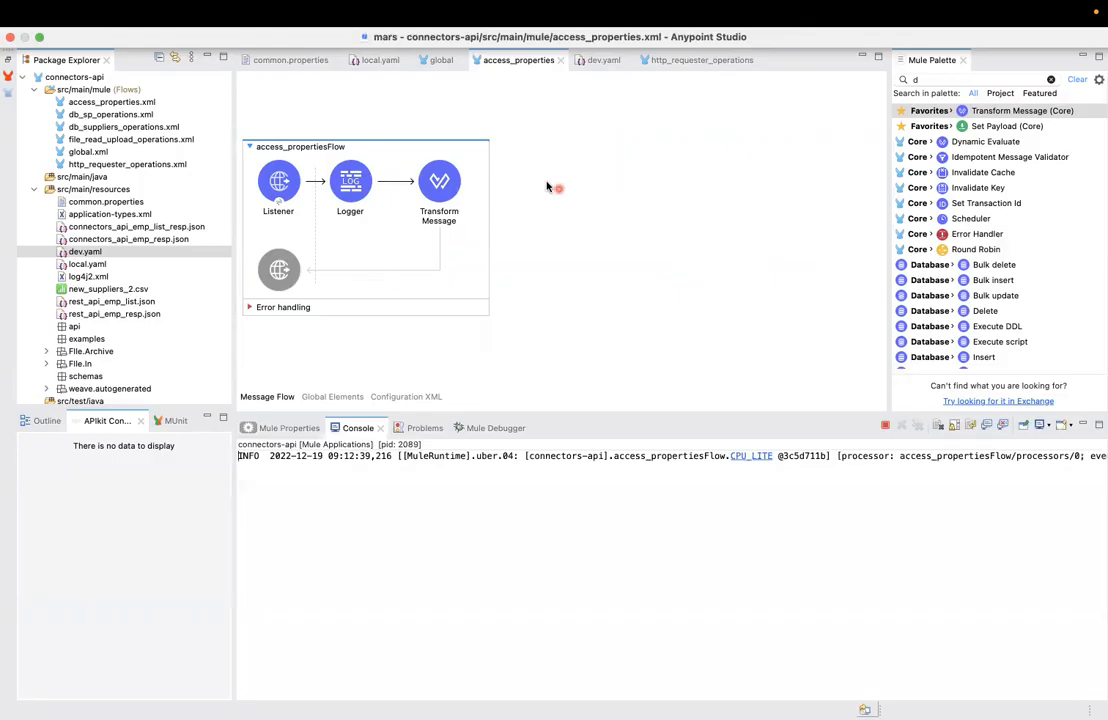
pyautogui.click(455, 168)
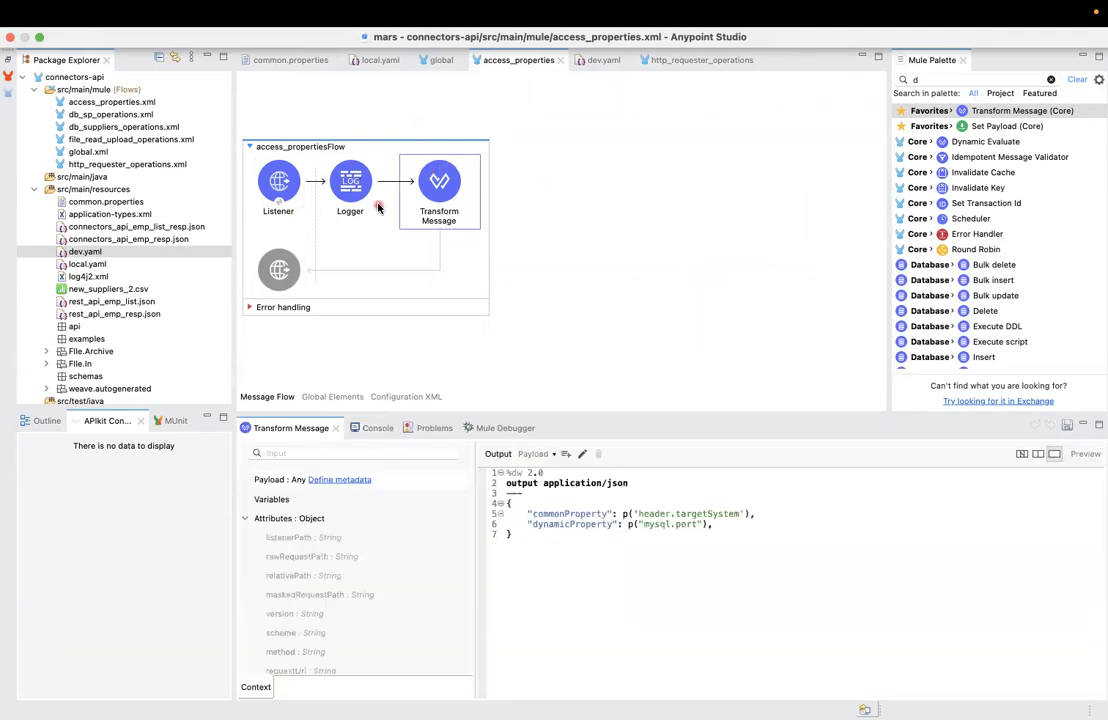
pyautogui.moveTo(637, 513); pyautogui.dragTo(678, 513)
pyautogui.click(672, 513)
pyautogui.moveTo(637, 514); pyautogui.dragTo(732, 513)
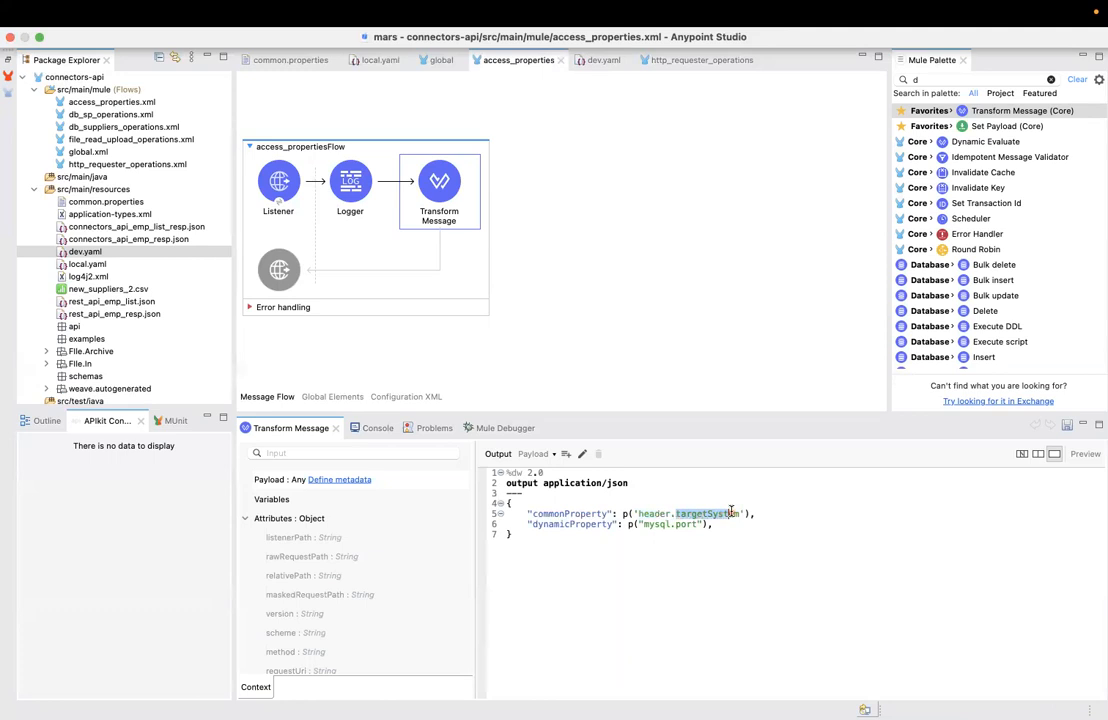
pyautogui.click(657, 513)
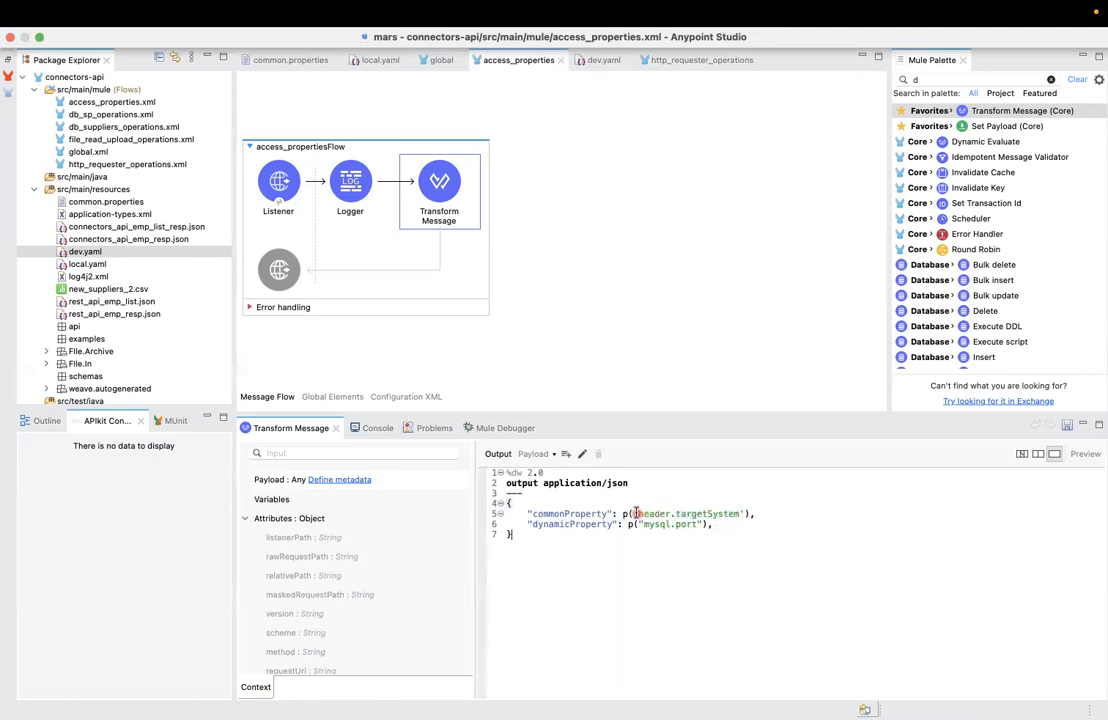
pyautogui.moveTo(637, 514); pyautogui.dragTo(742, 513)
pyautogui.click(722, 524)
# - Read the commonProperty and mySqlHost values in the Logger's console output
pyautogui.click(376, 432)
pyautogui.hscroll(10, 640, 472)
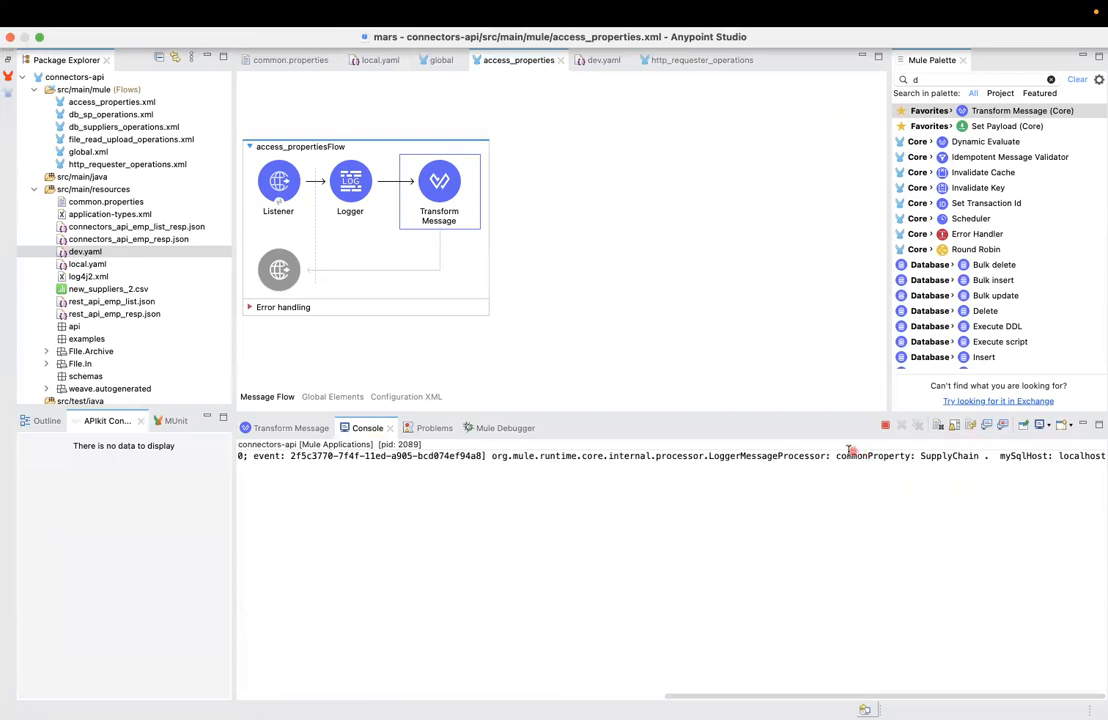
pyautogui.moveTo(836, 456); pyautogui.dragTo(907, 457)
pyautogui.doubleClick(948, 456)
pyautogui.click(1002, 465)
pyautogui.hscroll(10, 1002, 460)
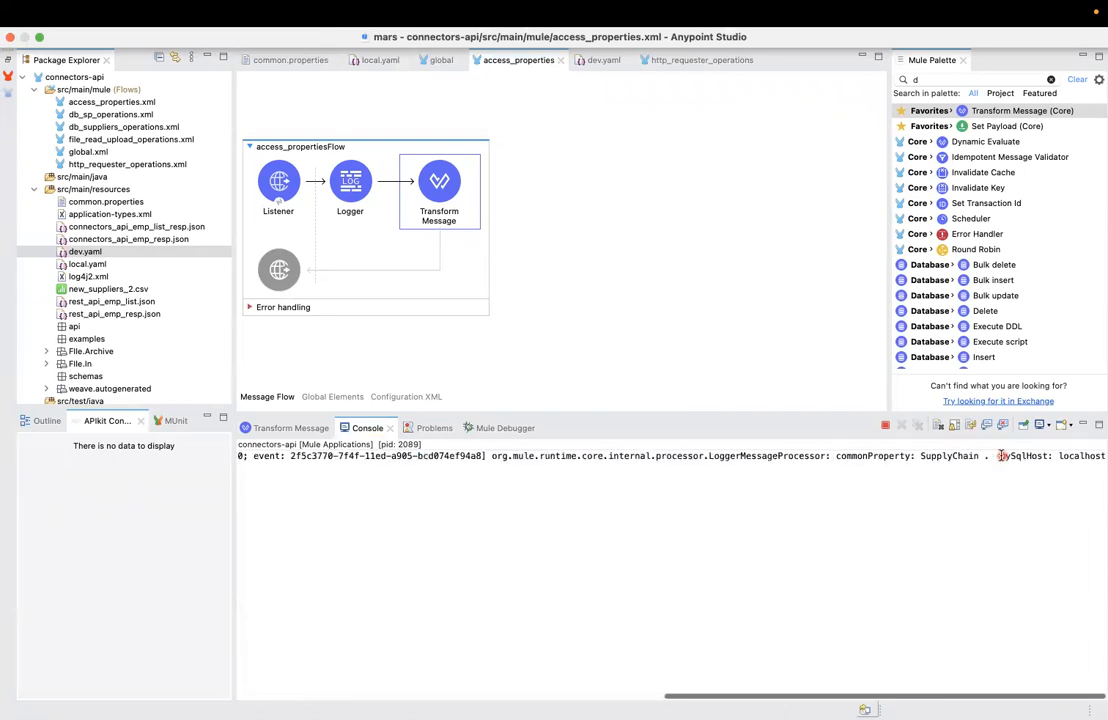
pyautogui.doubleClick(1082, 456)
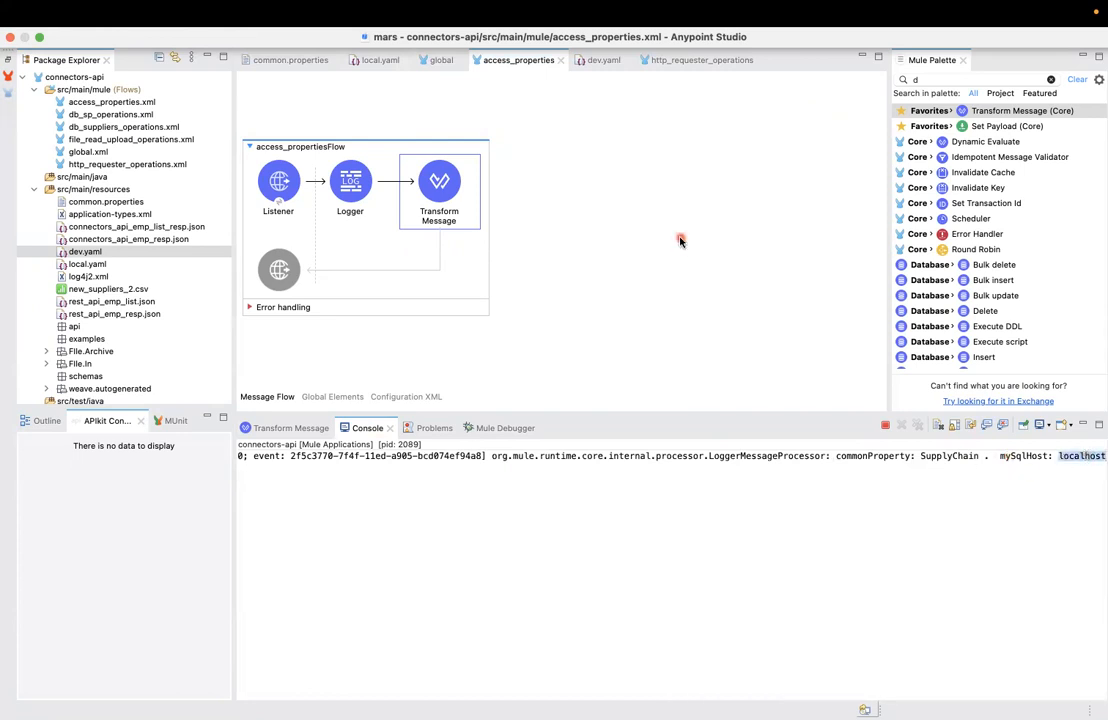
# - Review the entries in common.properties and local.yaml against the logged values
pyautogui.click(380, 62)
pyautogui.click(418, 106)
pyautogui.click(289, 60)
pyautogui.click(414, 137)
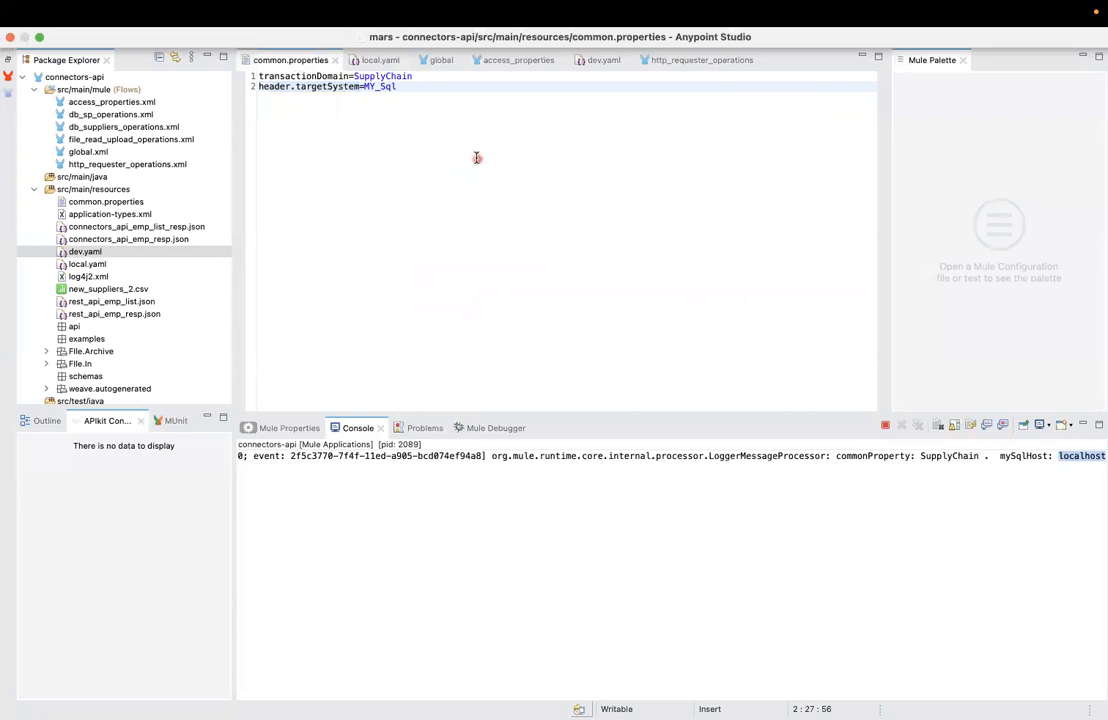
pyautogui.click(384, 62)
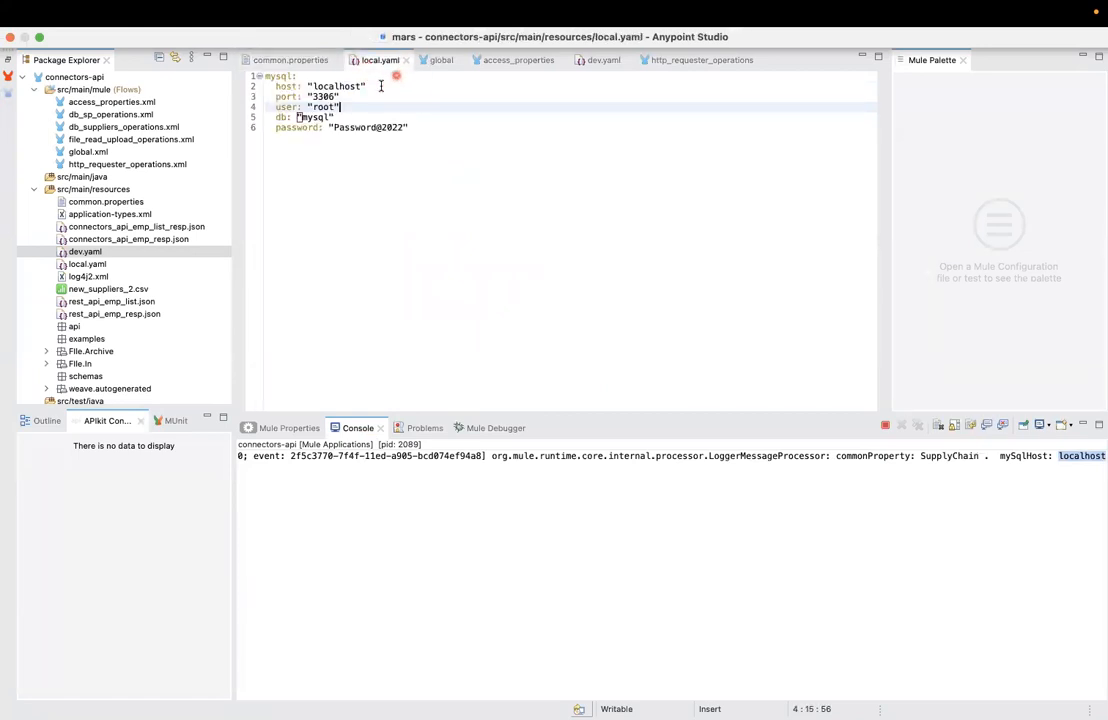
# - Set the mysql port in dev.yaml to "1006"
pyautogui.click(604, 62)
pyautogui.press('BackSpace')
pyautogui.write('6')
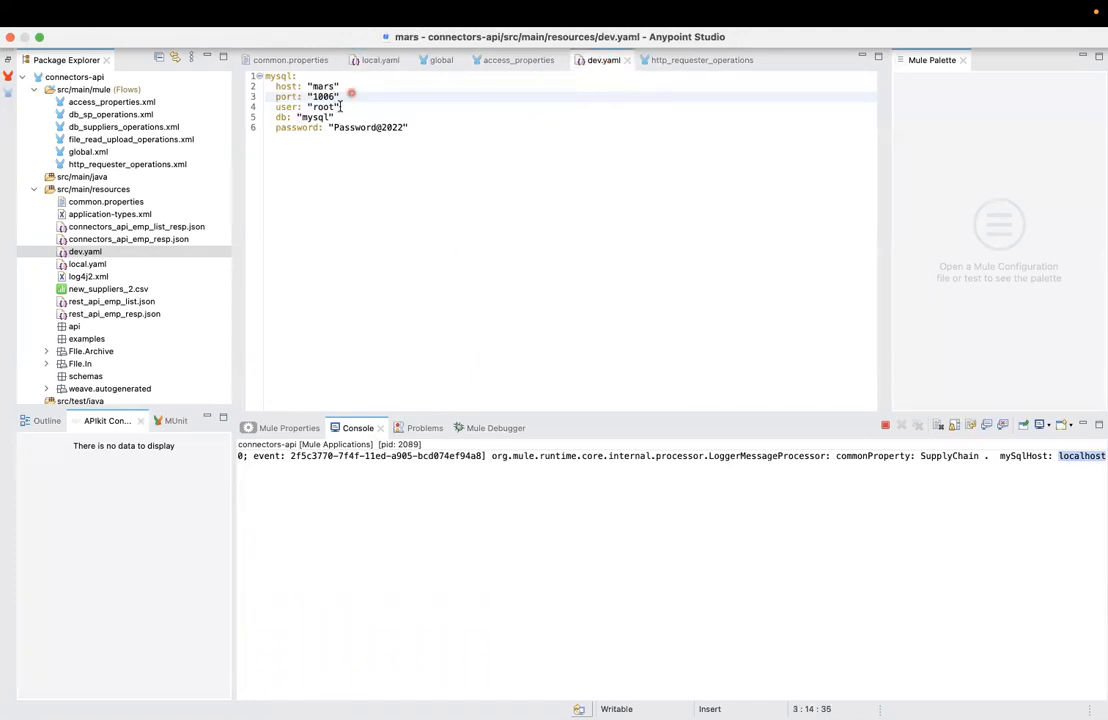
# - Close the http_requester_operations editor
pyautogui.click(444, 68)
pyautogui.click(662, 66)
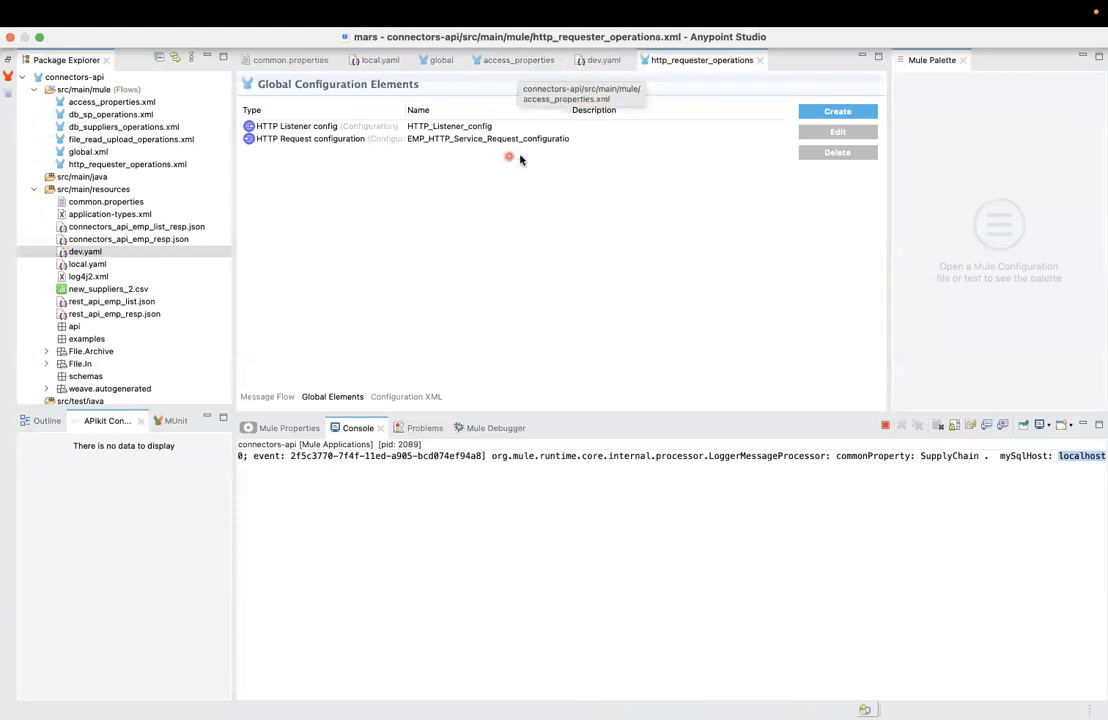
pyautogui.click(760, 61)
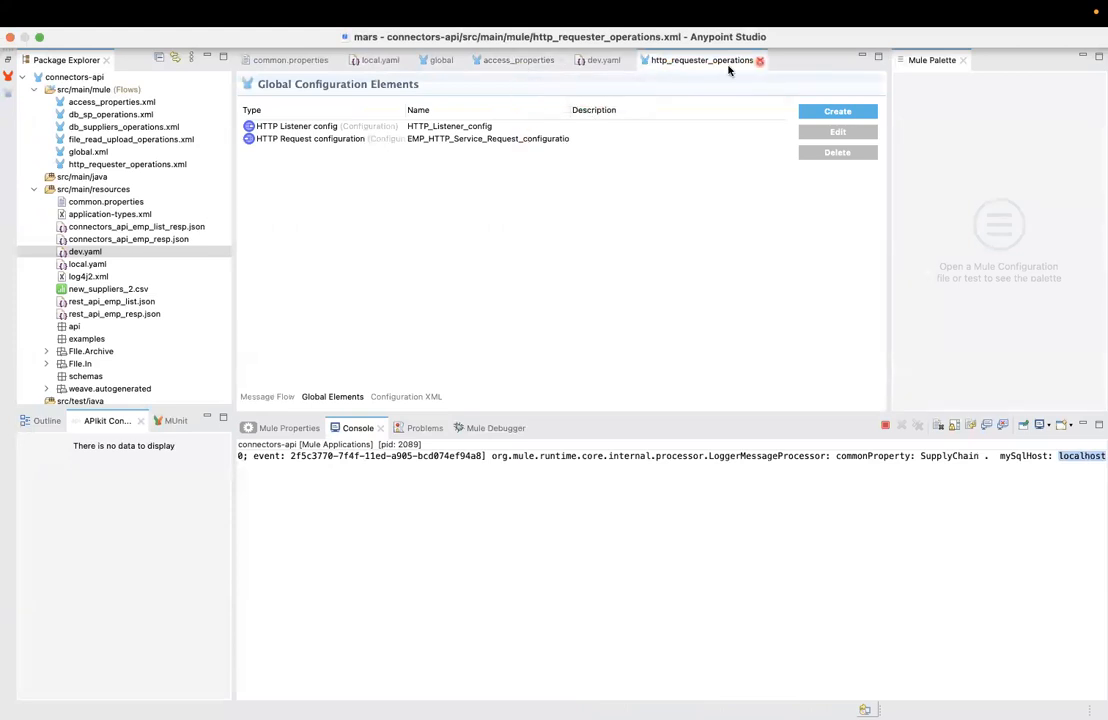
# - In the global configuration elements, set the file of the Configuration properties element that references local.yaml to ${mule.env}.yaml
pyautogui.click(330, 397)
pyautogui.click(548, 139)
pyautogui.click(534, 150)
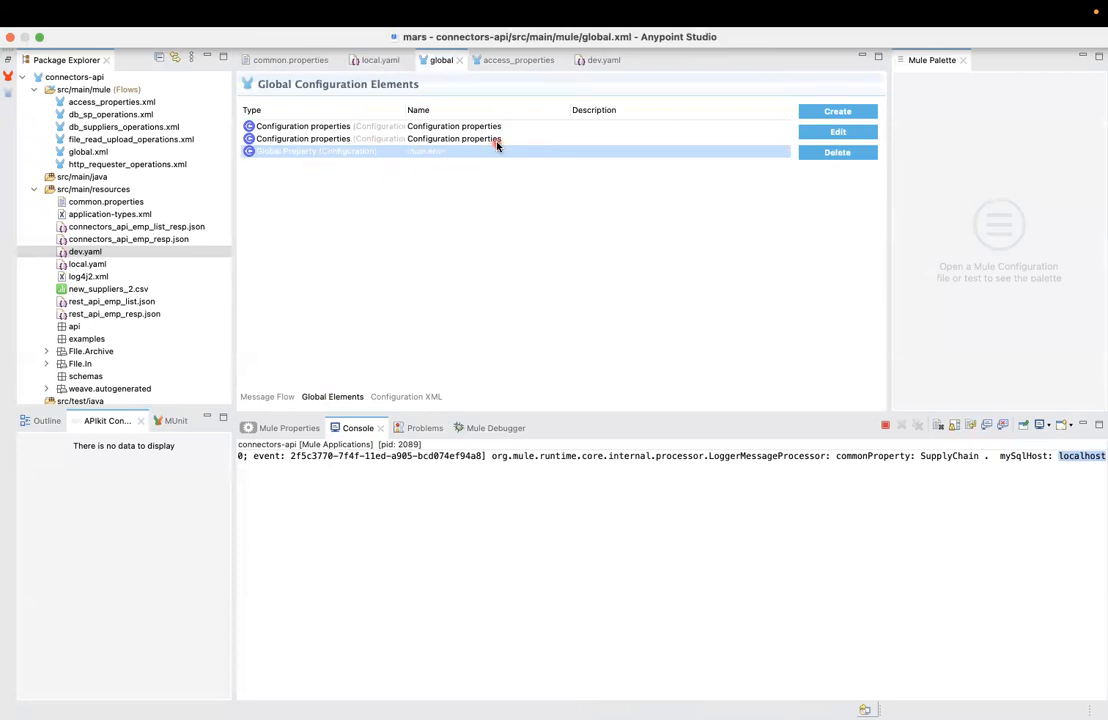
pyautogui.click(498, 139)
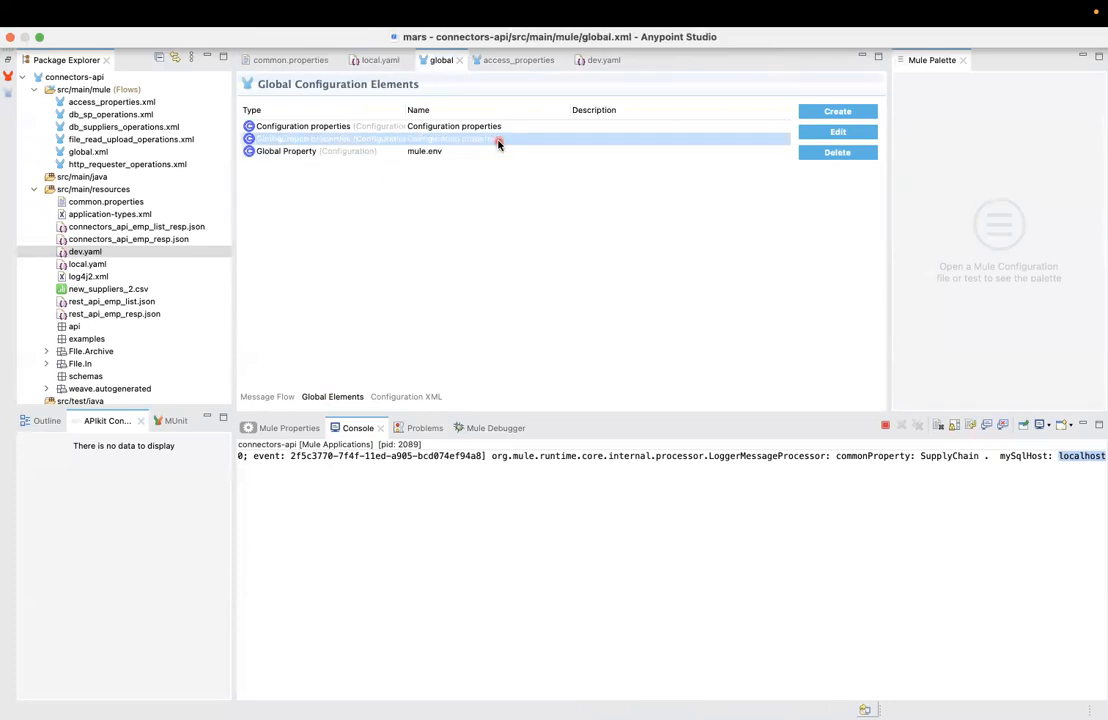
pyautogui.doubleClick(498, 141)
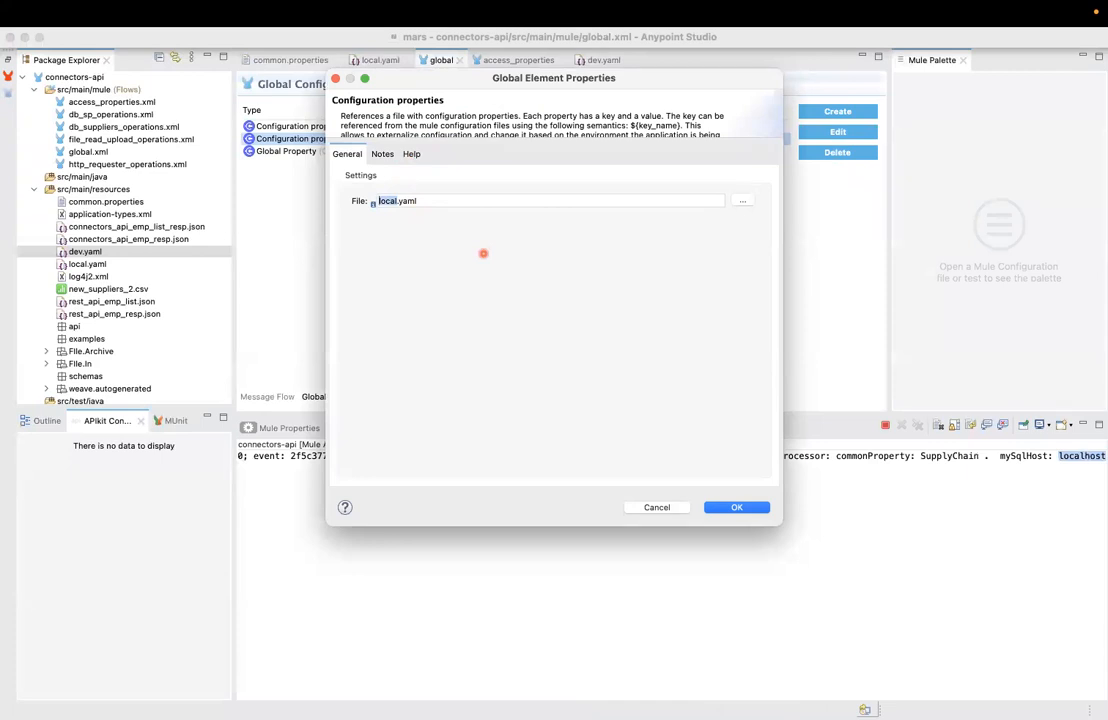
pyautogui.press('BackSpace')
pyautogui.write('${}')
pyautogui.press('Left')
pyautogui.write('mule.env')
pyautogui.moveTo(425, 200); pyautogui.dragTo(362, 204)
pyautogui.moveTo(455, 202); pyautogui.dragTo(360, 201)
pyautogui.click(718, 510)
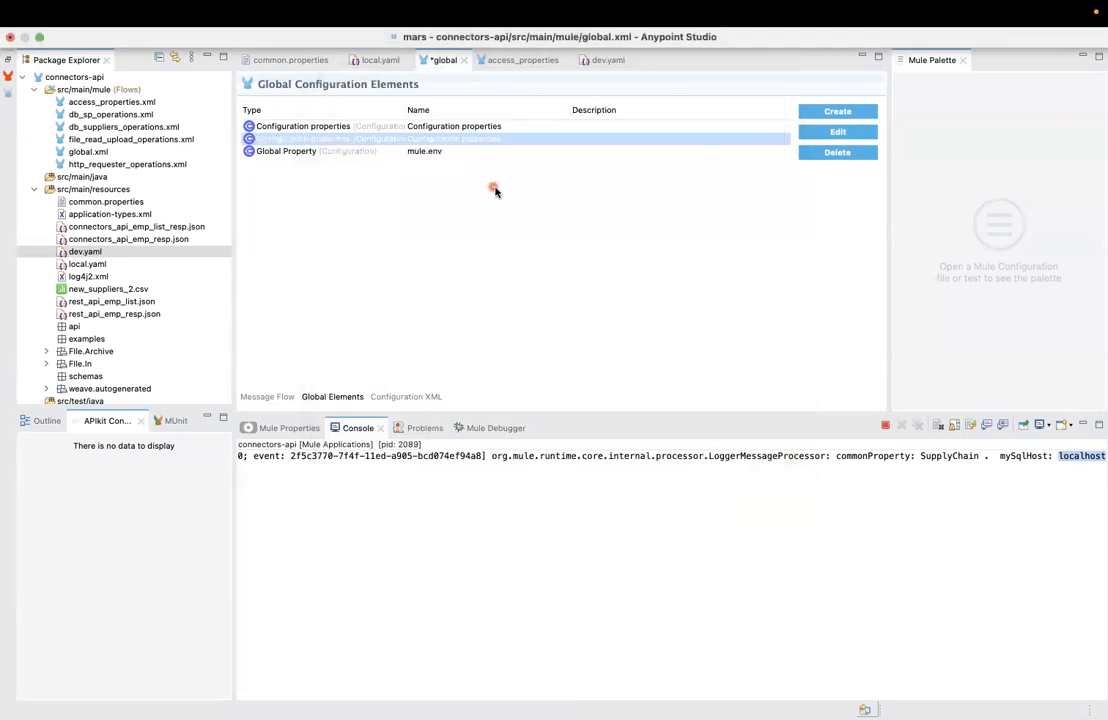
# - Set the mule.env global property's value to dev, clear the console, and save global.xml to redeploy the application
pyautogui.click(462, 155)
pyautogui.doubleClick(462, 155)
pyautogui.moveTo(425, 217); pyautogui.dragTo(341, 218)
pyautogui.write('dev')
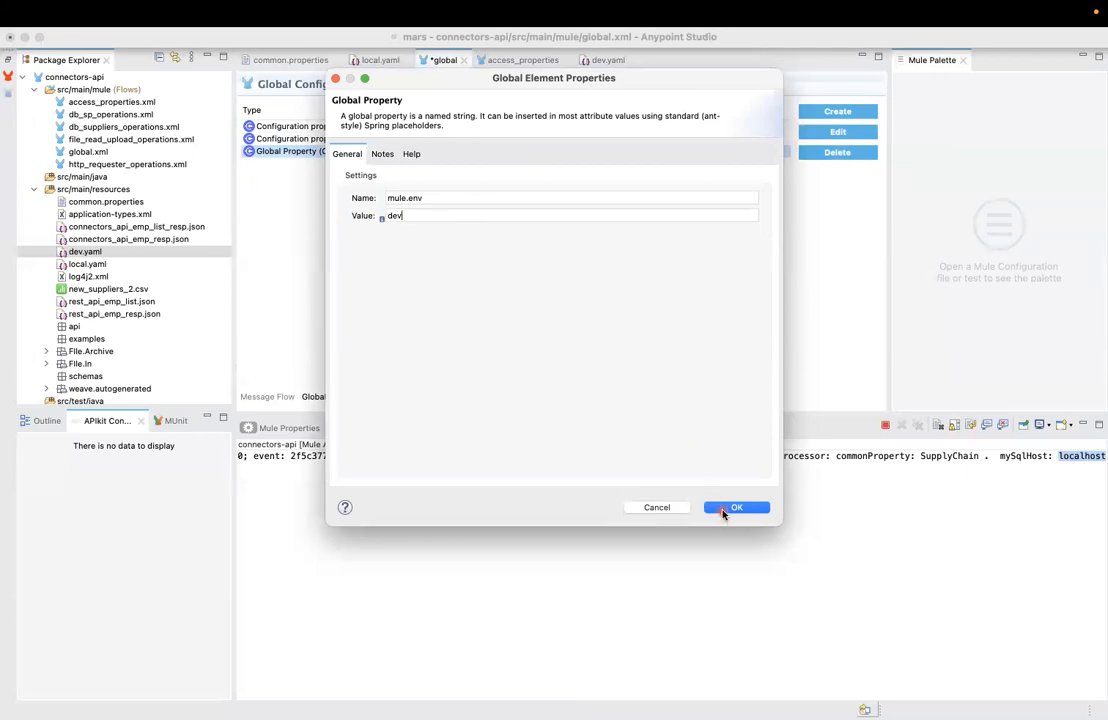
pyautogui.click(723, 509)
pyautogui.click(938, 426)
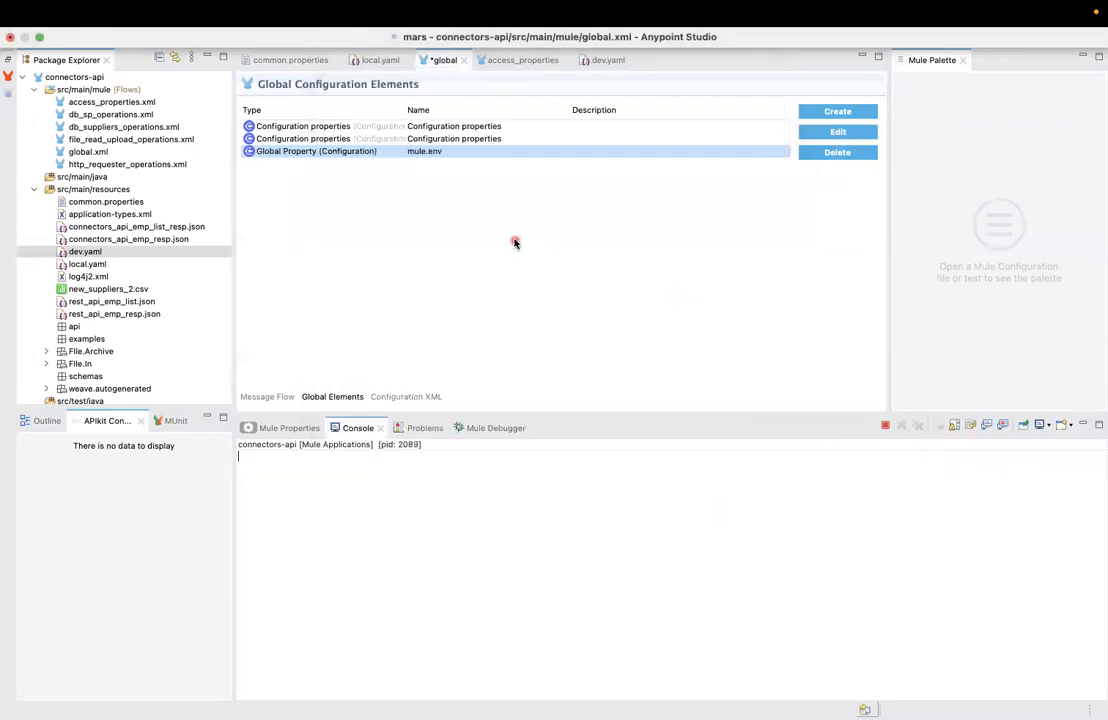
pyautogui.press('super+s')
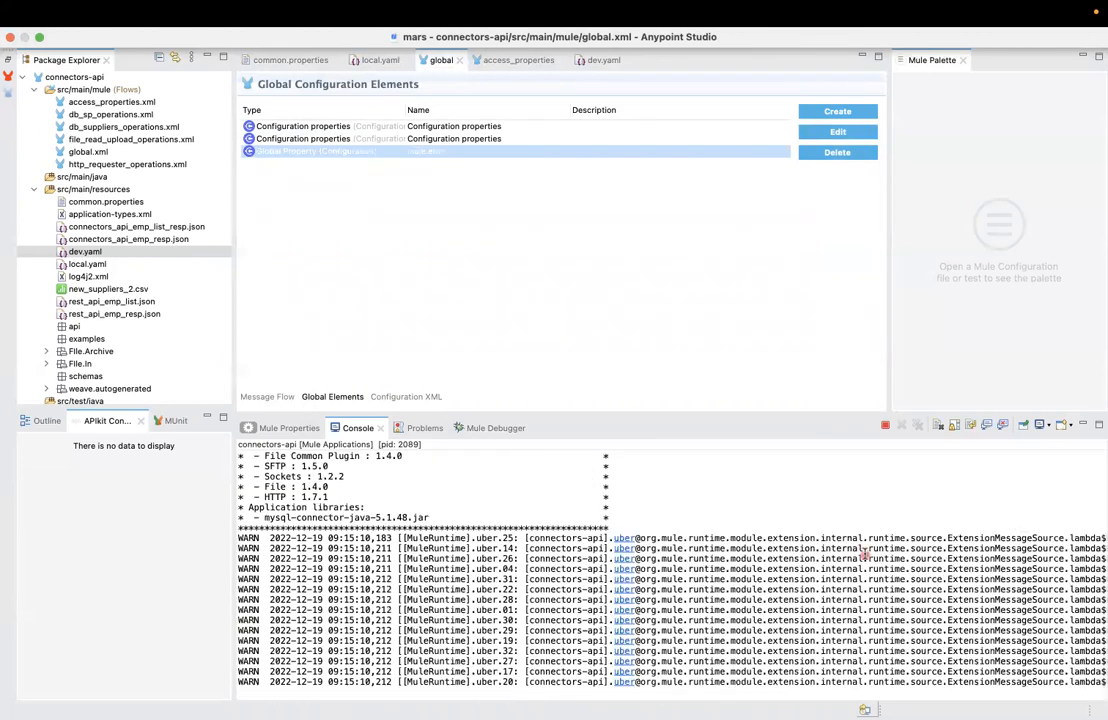
# - Clear the redeployment log, switch to Postman, check the previous dynamicProperty value, and resend the properties request
pyautogui.click(937, 427)
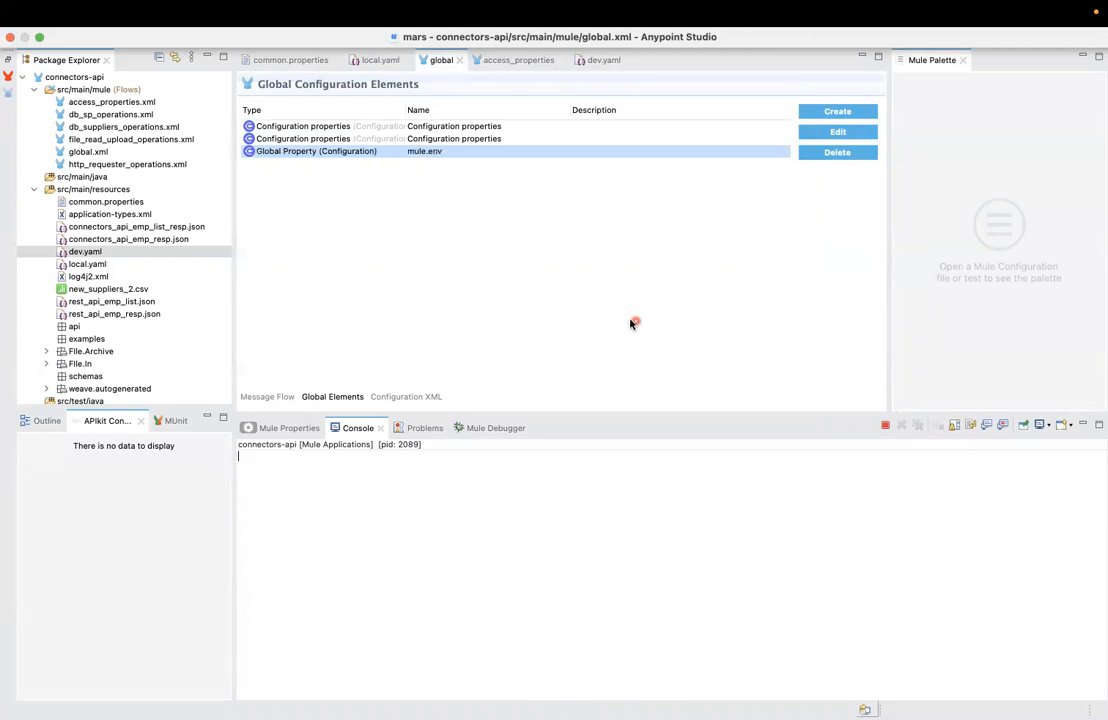
pyautogui.press('super+Tab')
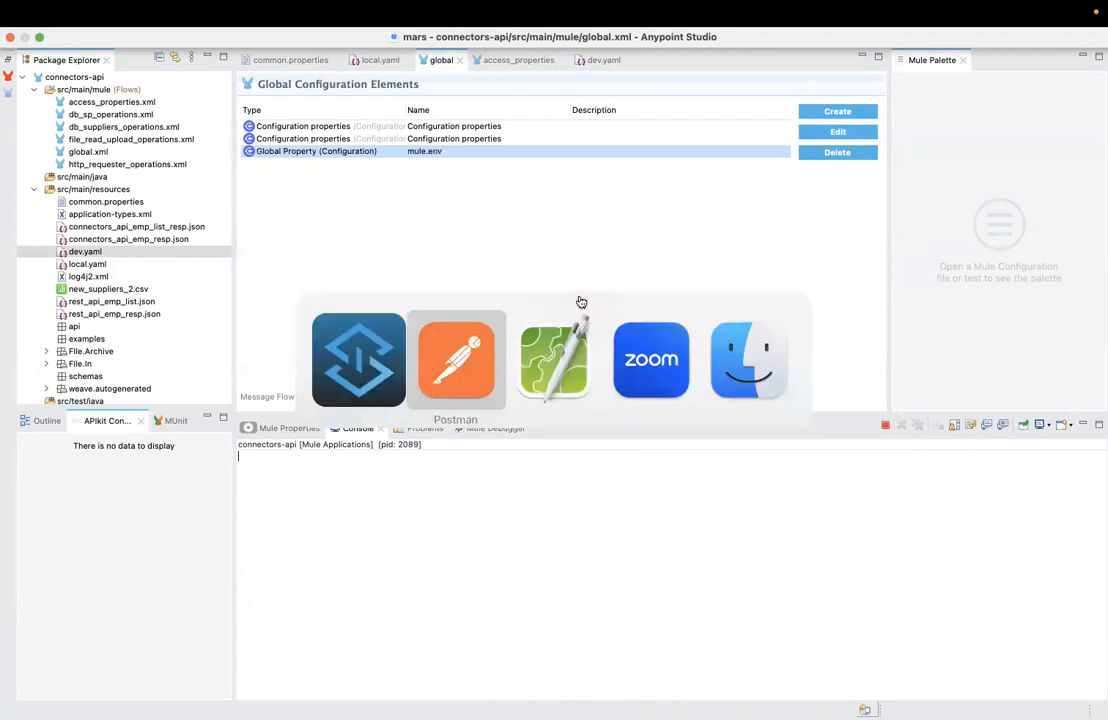
pyautogui.moveTo(598, 317); pyautogui.dragTo(513, 266)
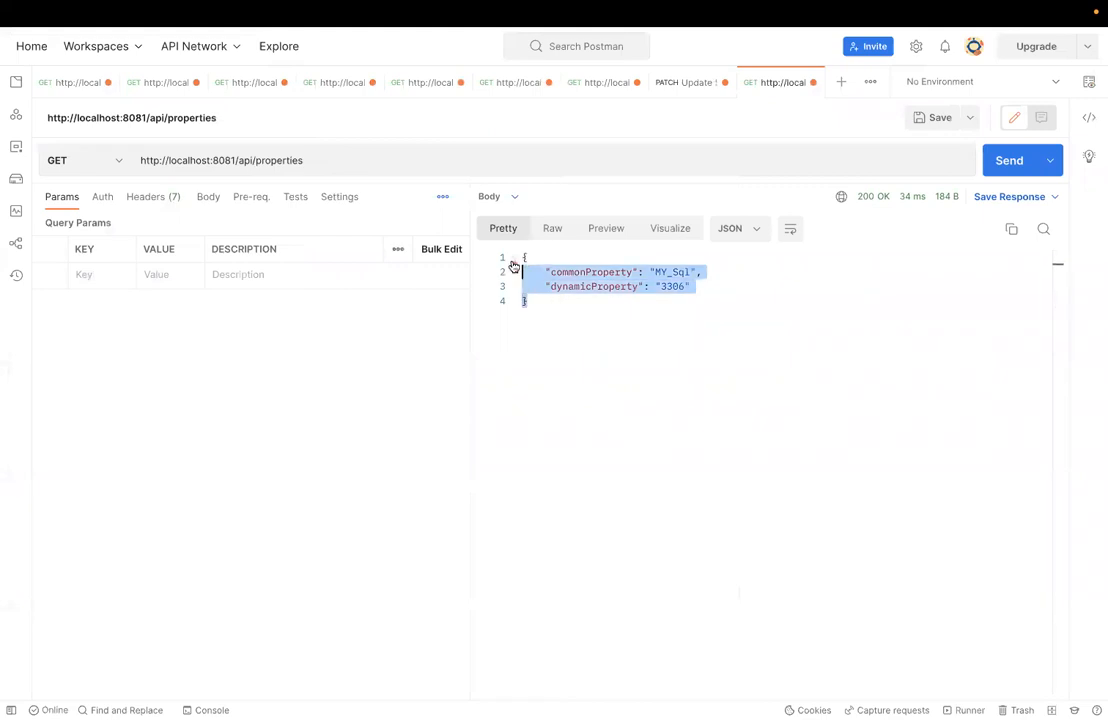
pyautogui.click(702, 287)
pyautogui.moveTo(644, 287); pyautogui.dragTo(712, 284)
pyautogui.click(712, 285)
pyautogui.click(993, 171)
# - Switch back to Anypoint Studio and compare the logged mySqlHost value with the host entry in dev.yaml
pyautogui.press('super+Tab')
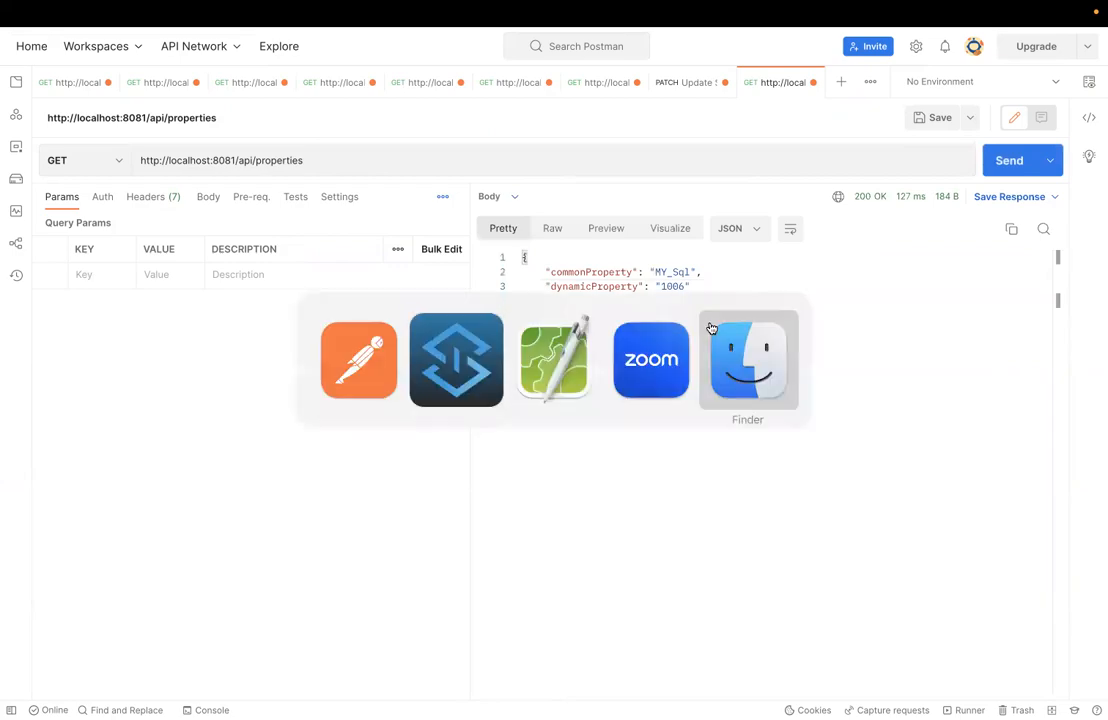
pyautogui.press('super+Tab')
pyautogui.press('super+Tab')
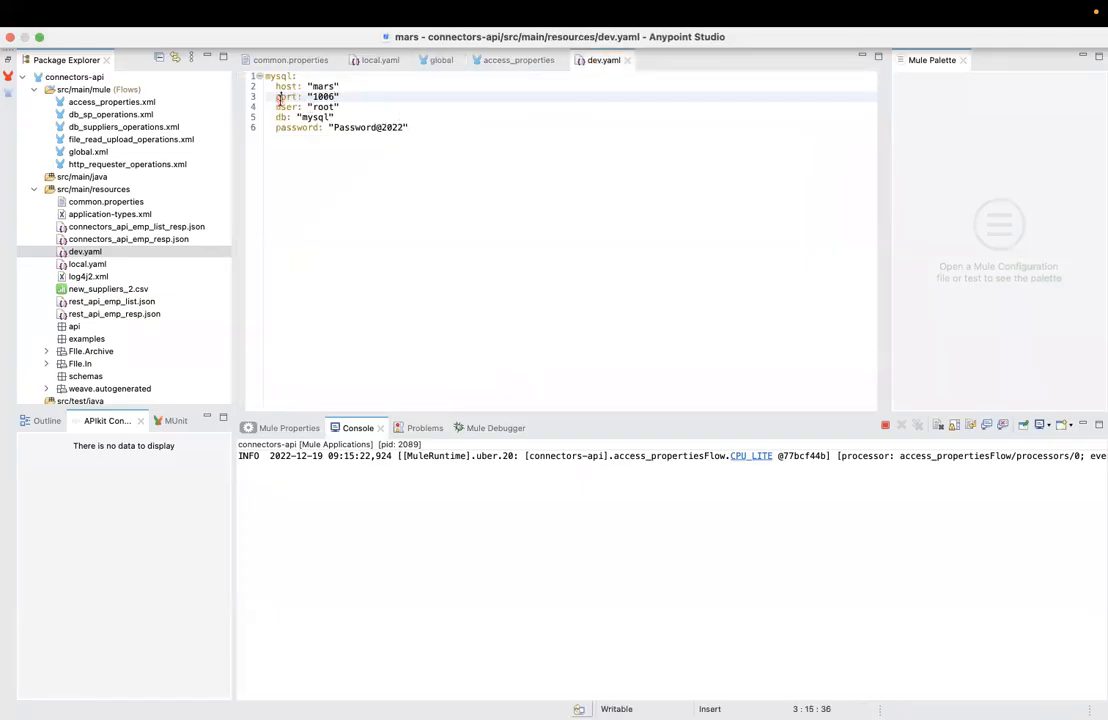
pyautogui.click(837, 456)
pyautogui.hscroll(10, 837, 456)
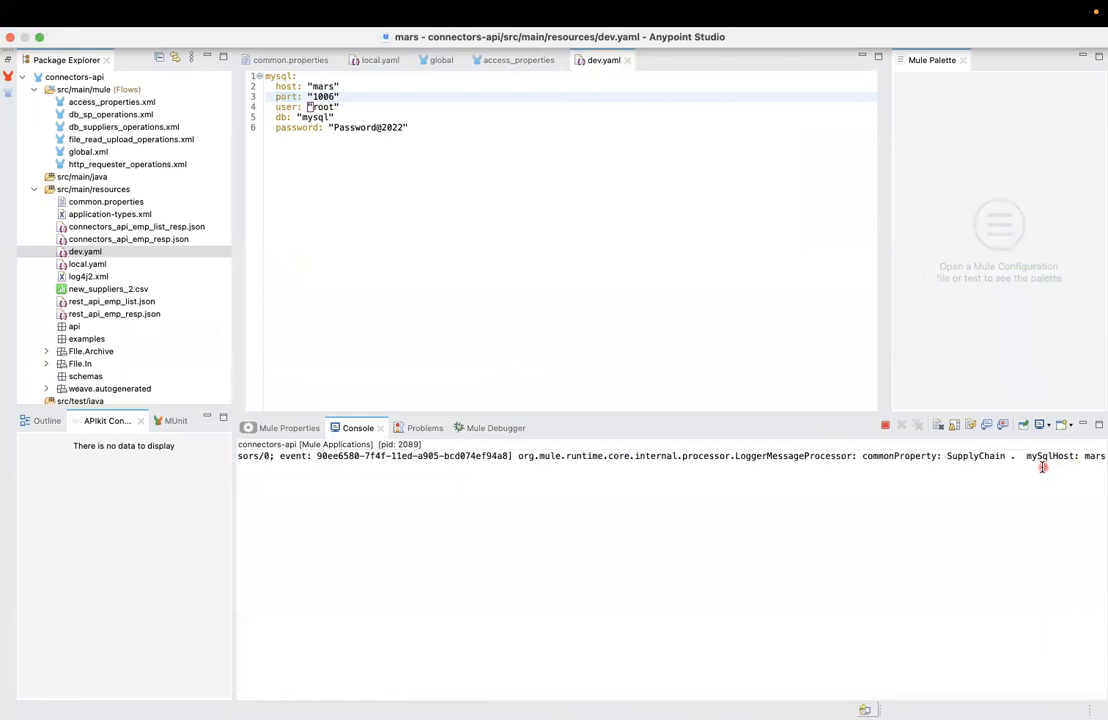
pyautogui.moveTo(1026, 457); pyautogui.dragTo(1106, 456)
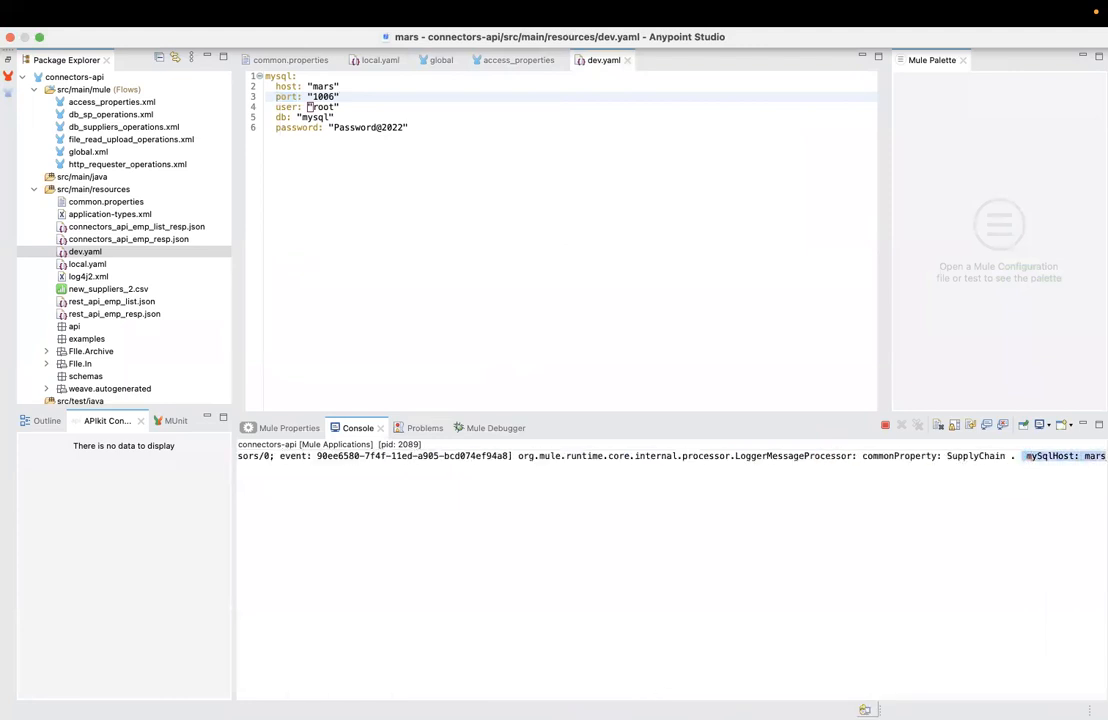
pyautogui.click(414, 94)
pyautogui.click(370, 86)
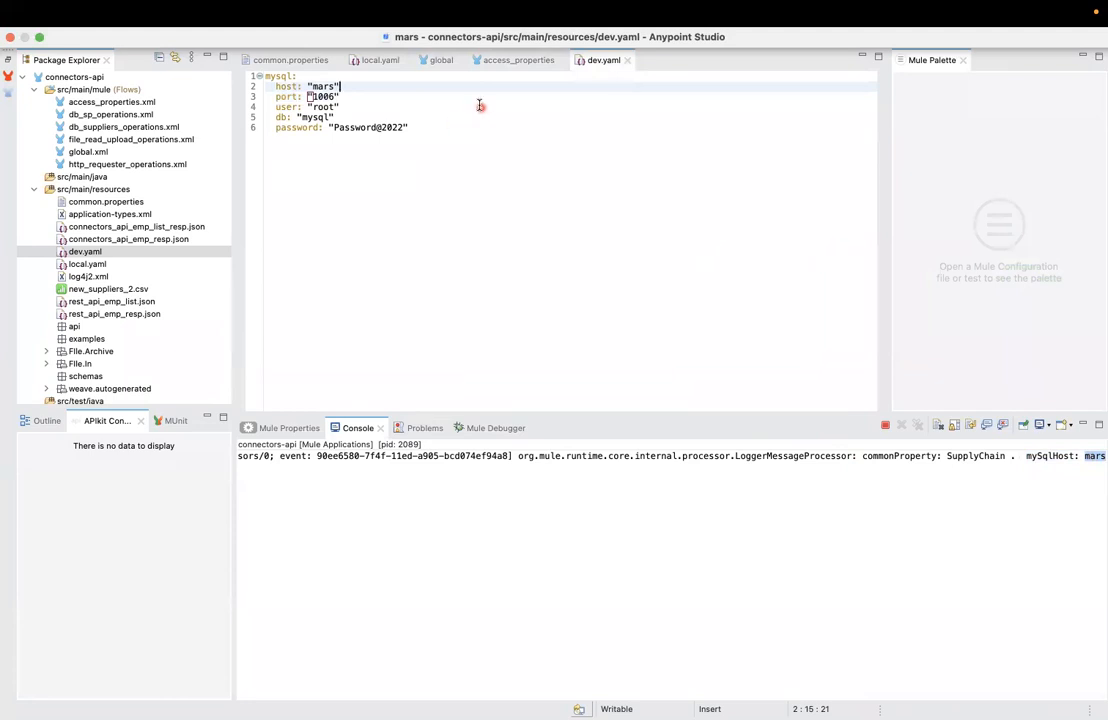
# - Check the mule.env global property's value in the global configuration and close its properties without changes
pyautogui.click(441, 61)
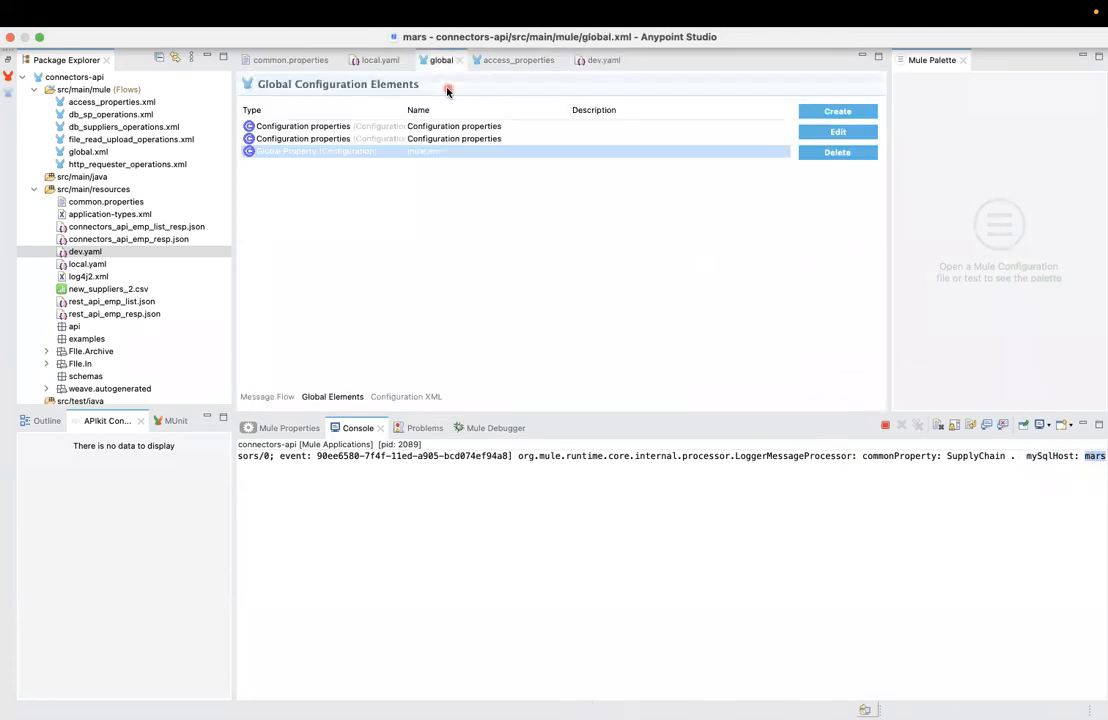
pyautogui.doubleClick(467, 158)
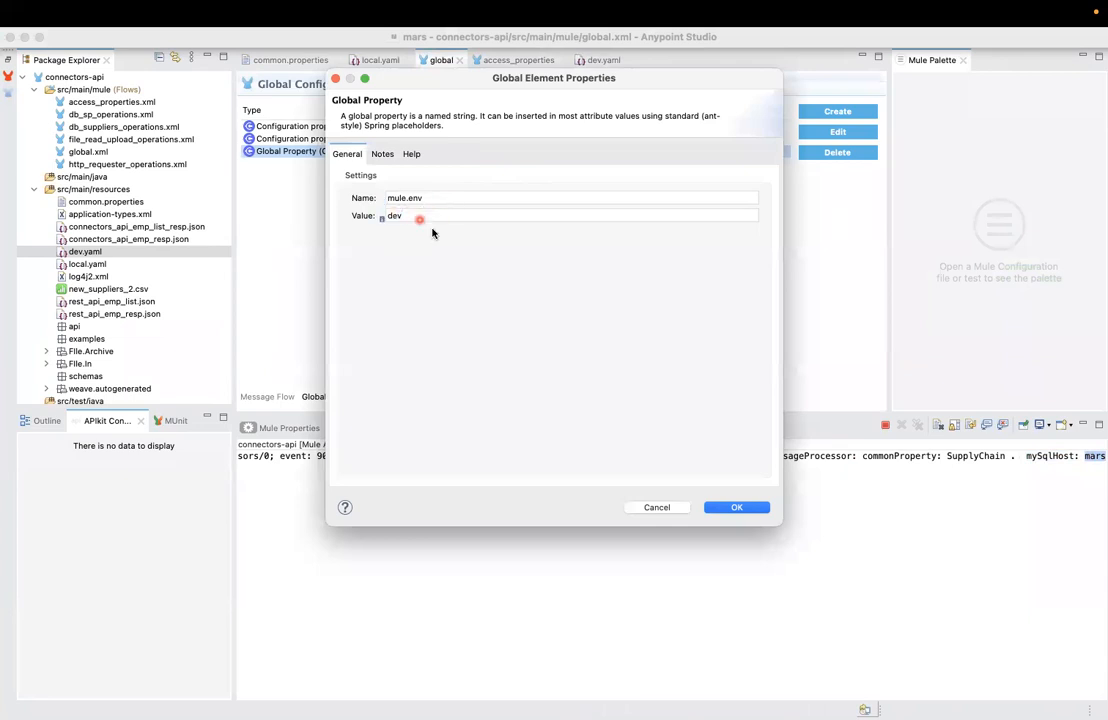
pyautogui.click(659, 507)
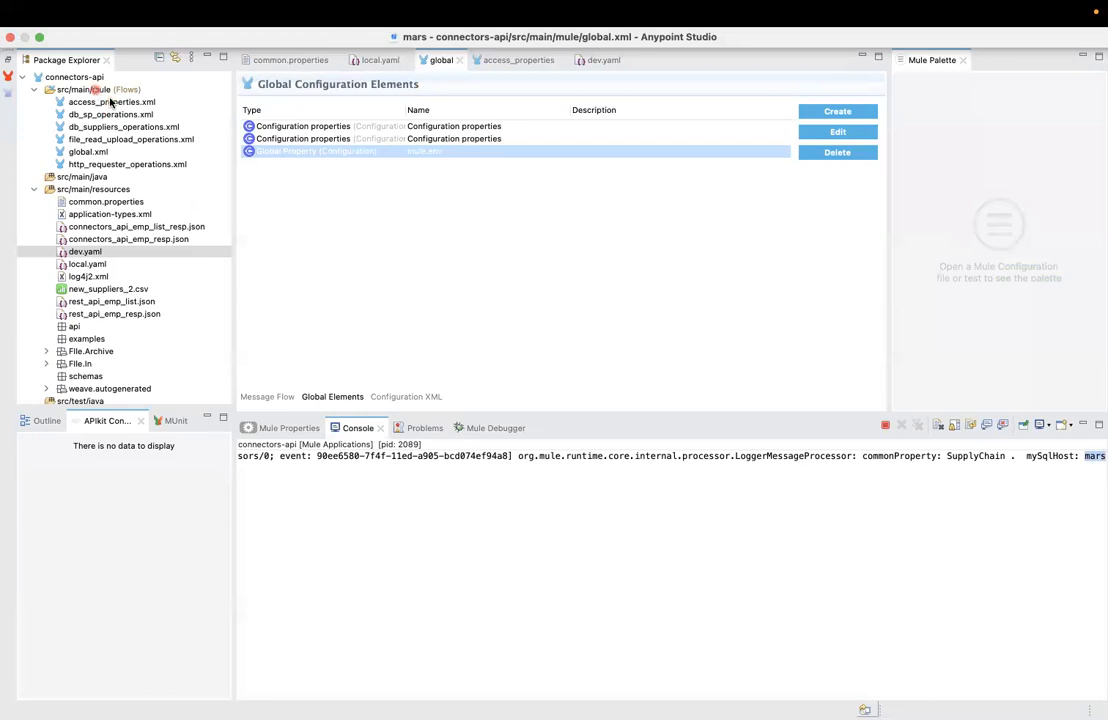
# - Terminate the running Mule application and select the connectors-api project
pyautogui.click(913, 426)
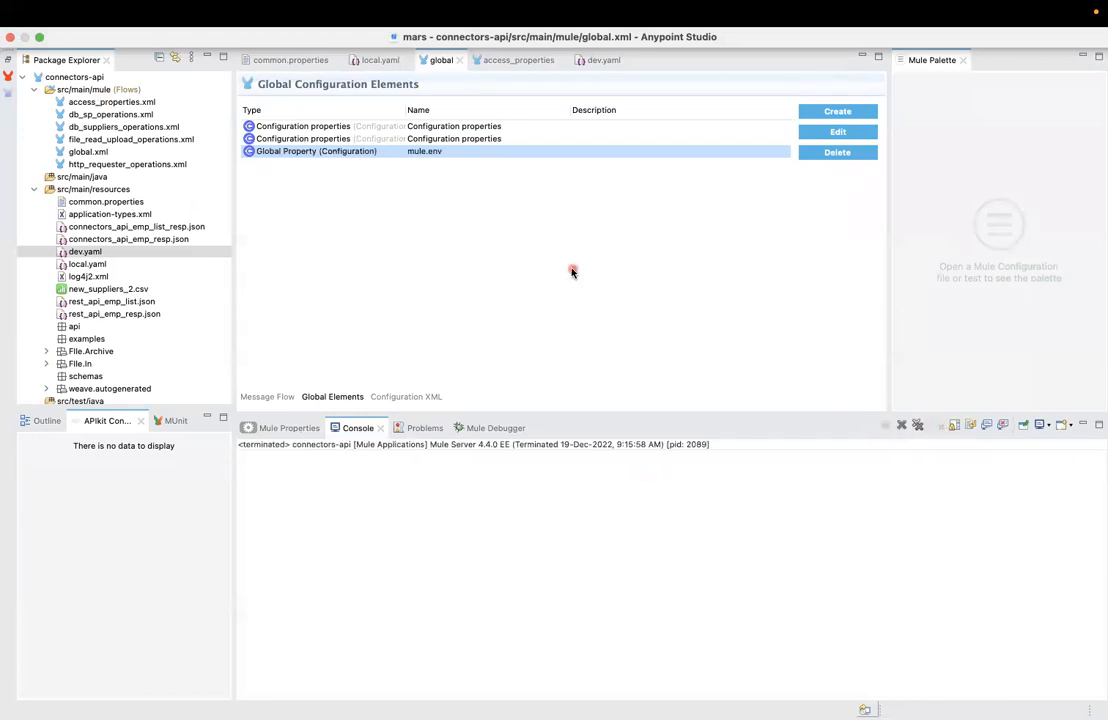
pyautogui.click(88, 77)
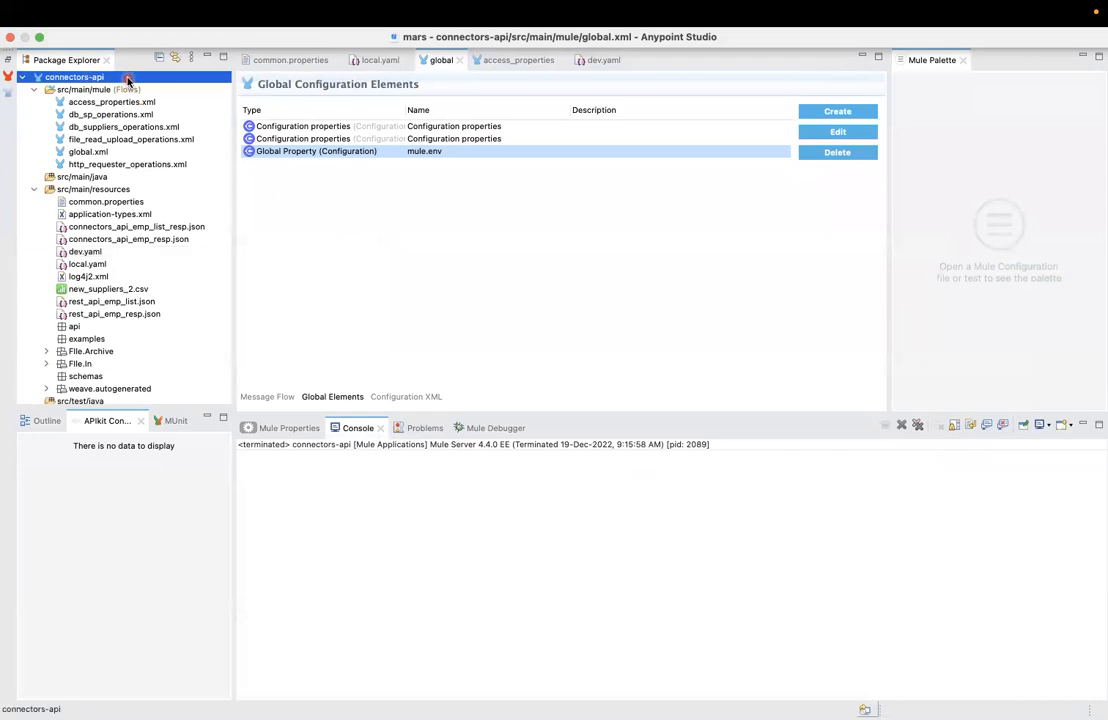
# - Open the run configuration of the connectors-api project at its environment variables
pyautogui.rightClick(187, 80)
pyautogui.moveTo(239, 86)
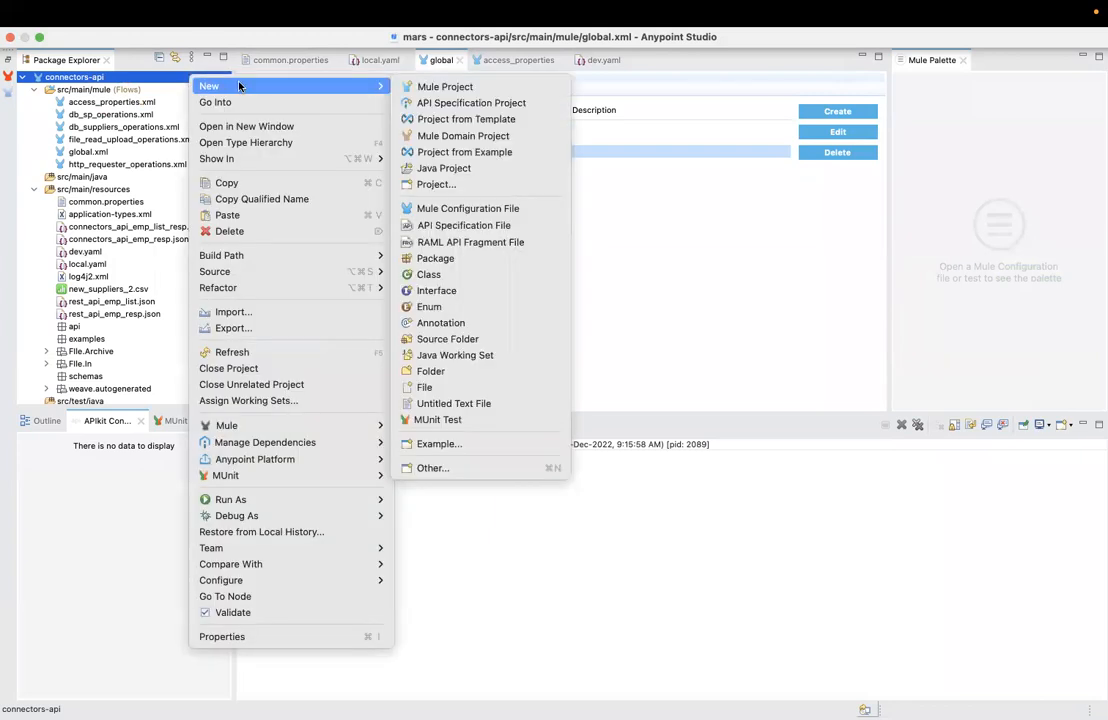
pyautogui.moveTo(255, 507)
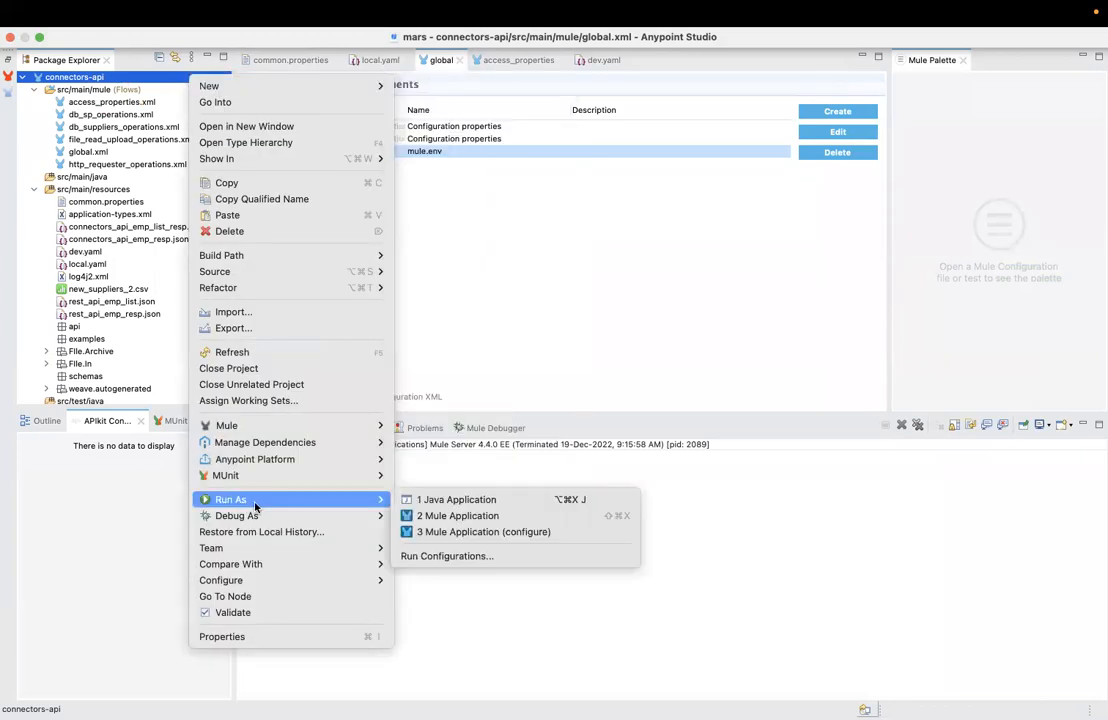
pyautogui.click(481, 555)
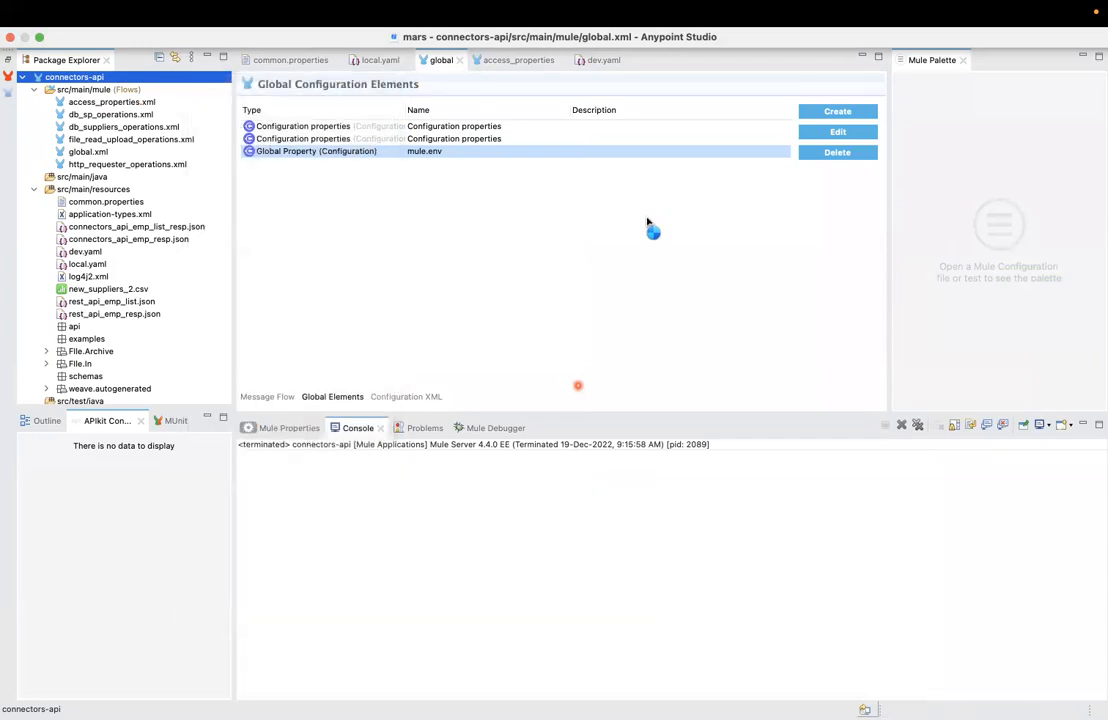
pyautogui.moveTo(502, 80); pyautogui.dragTo(503, 205)
pyautogui.click(708, 295)
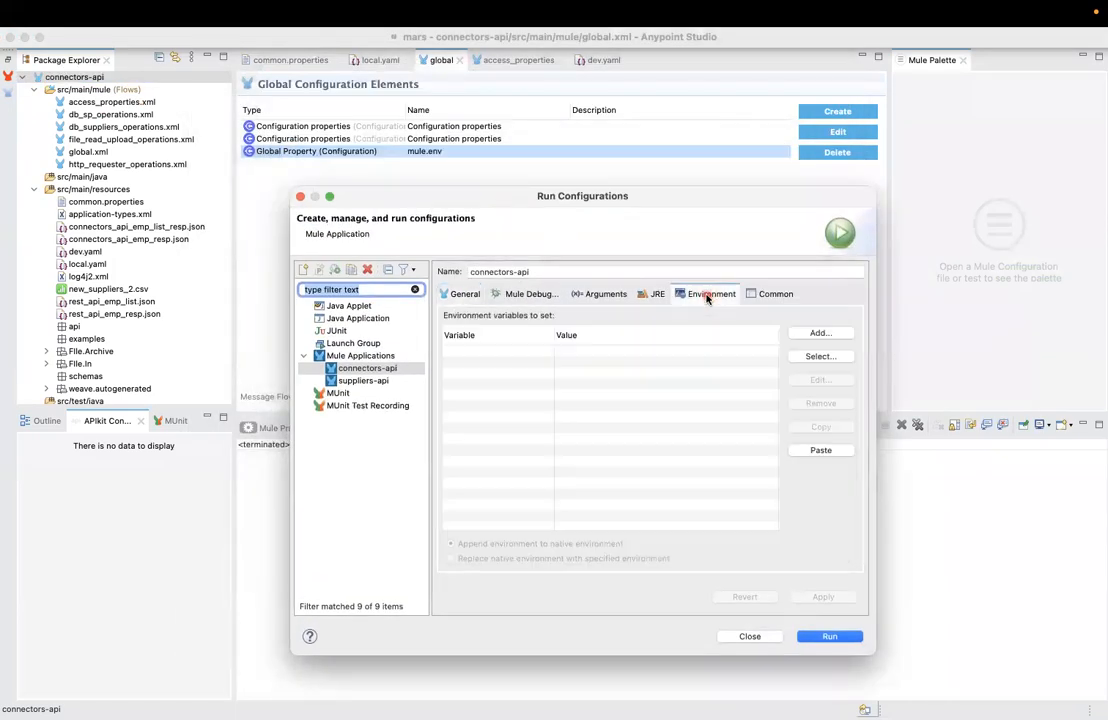
# - Add an environment variable named mule.env with the value local to the connectors-api run configuration
pyautogui.click(816, 332)
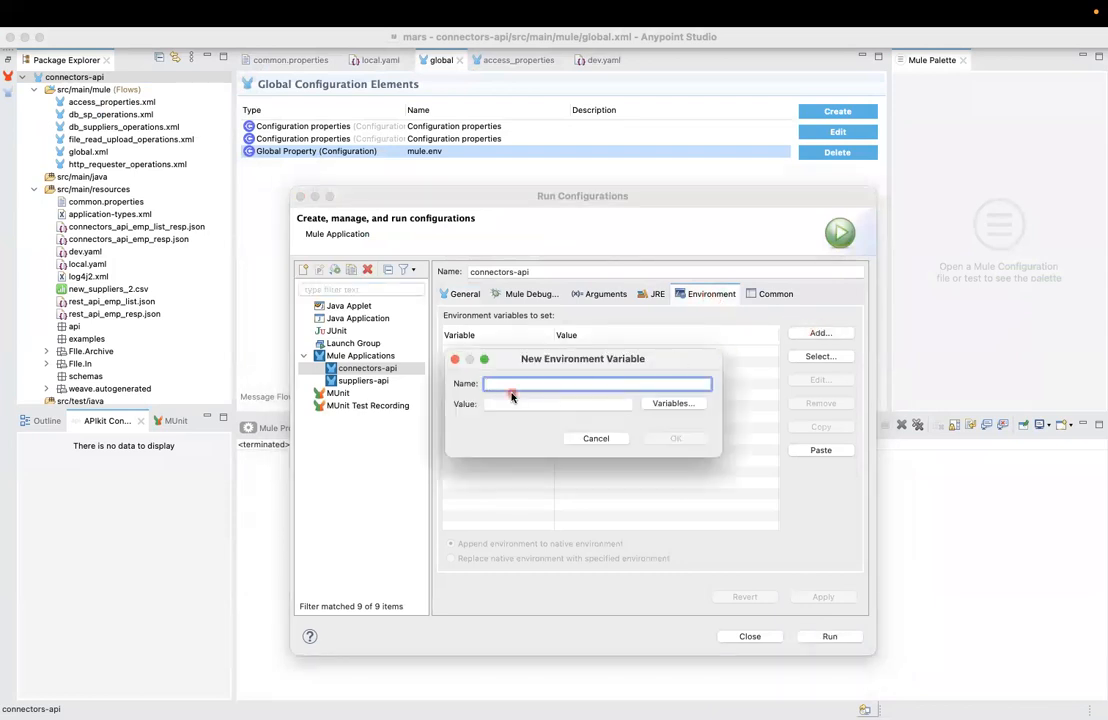
pyautogui.write('mul.env')
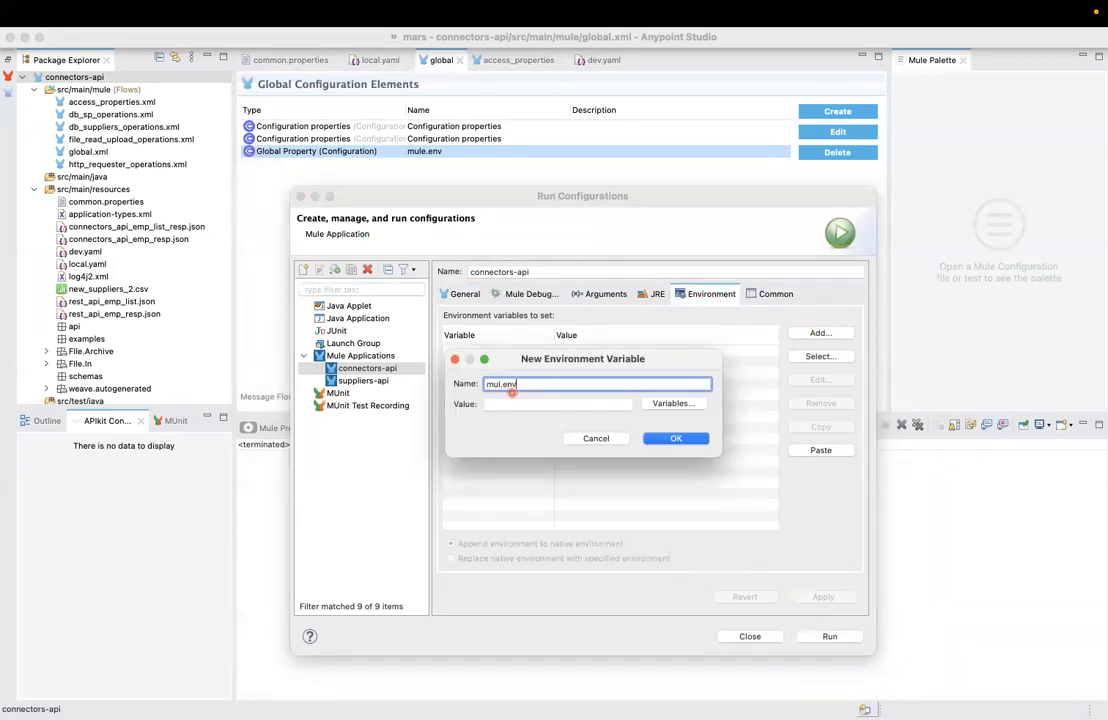
pyautogui.click(511, 405)
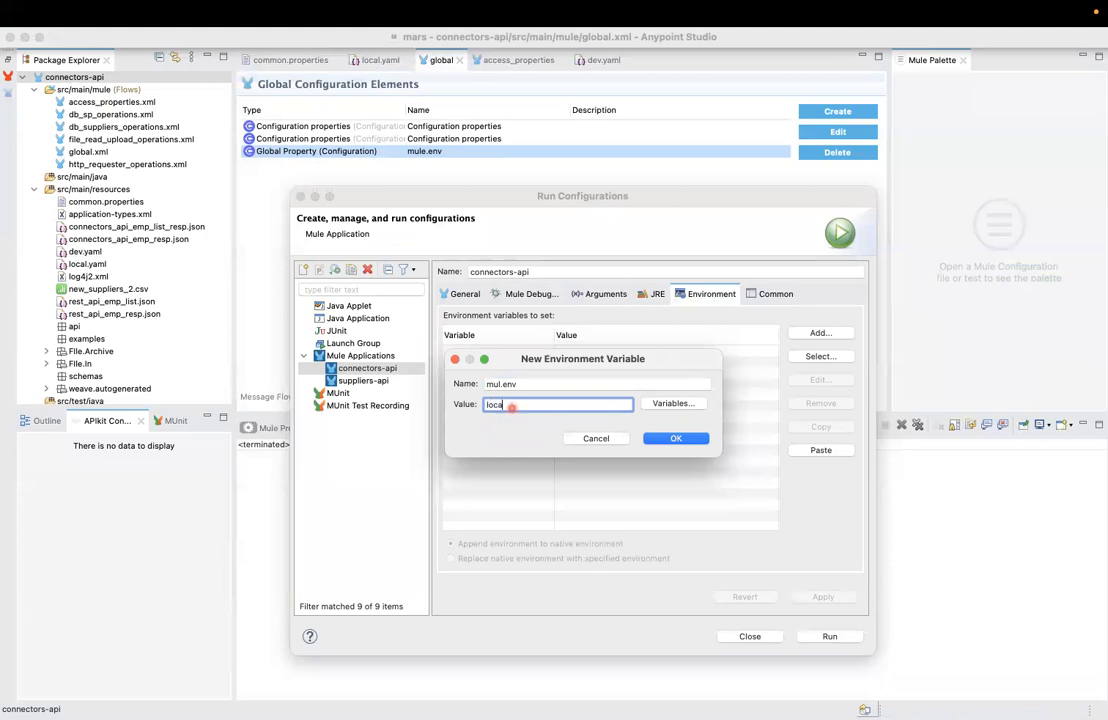
pyautogui.click(501, 384)
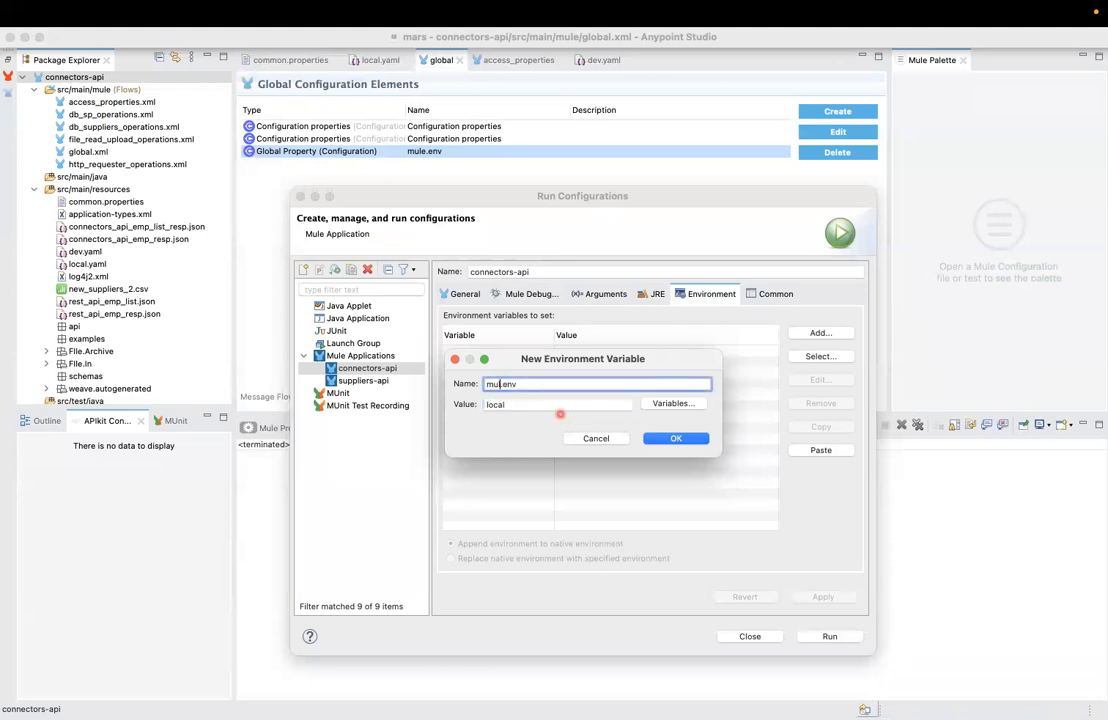
pyautogui.write('e')
pyautogui.click(675, 439)
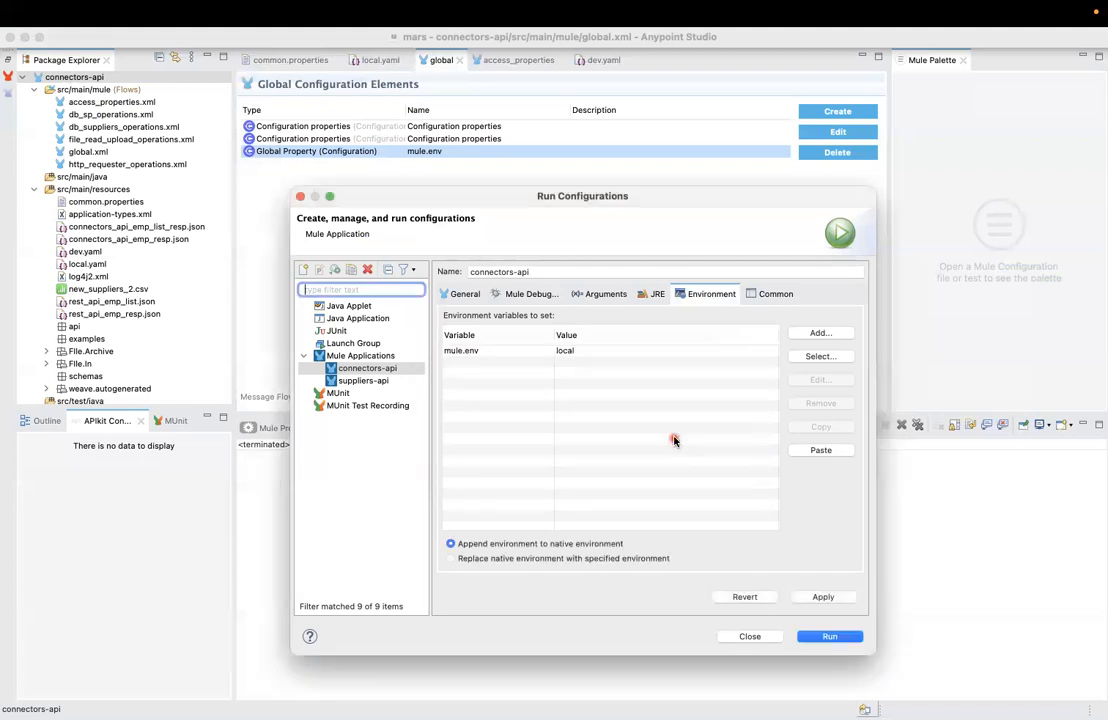
# - Run the connectors-api application with this configuration and clear the build and startup output from the console
pyautogui.click(822, 638)
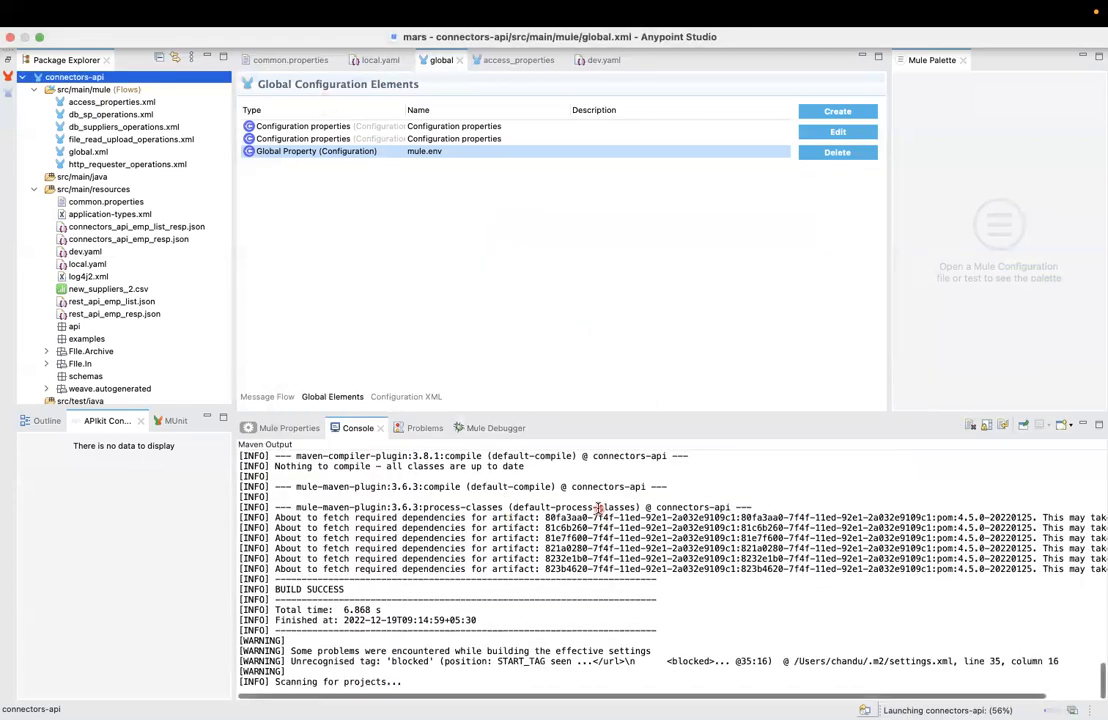
pyautogui.click(969, 427)
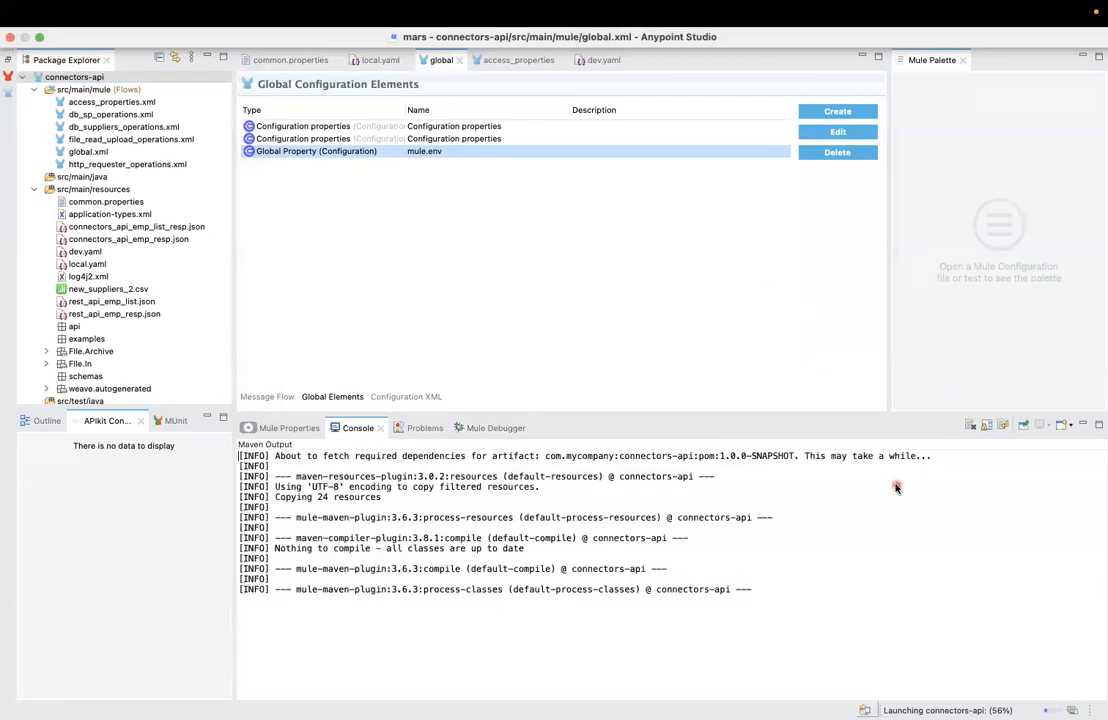
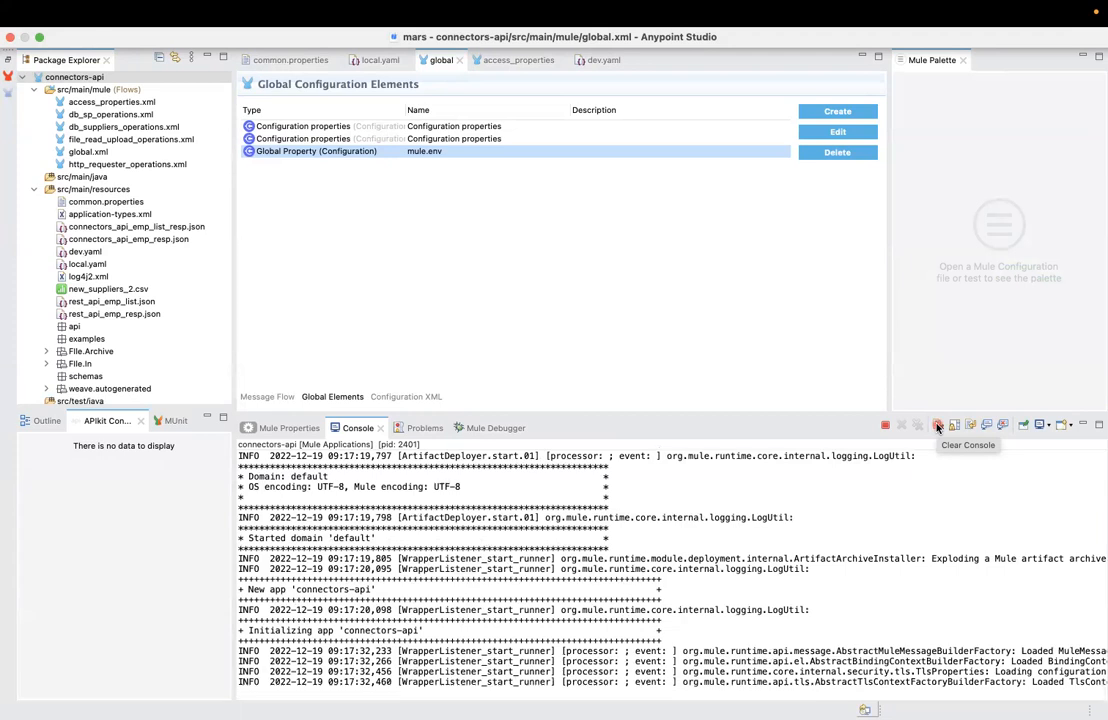
pyautogui.click(938, 427)
pyautogui.press('super+Tab')
pyautogui.press('super+Tab')
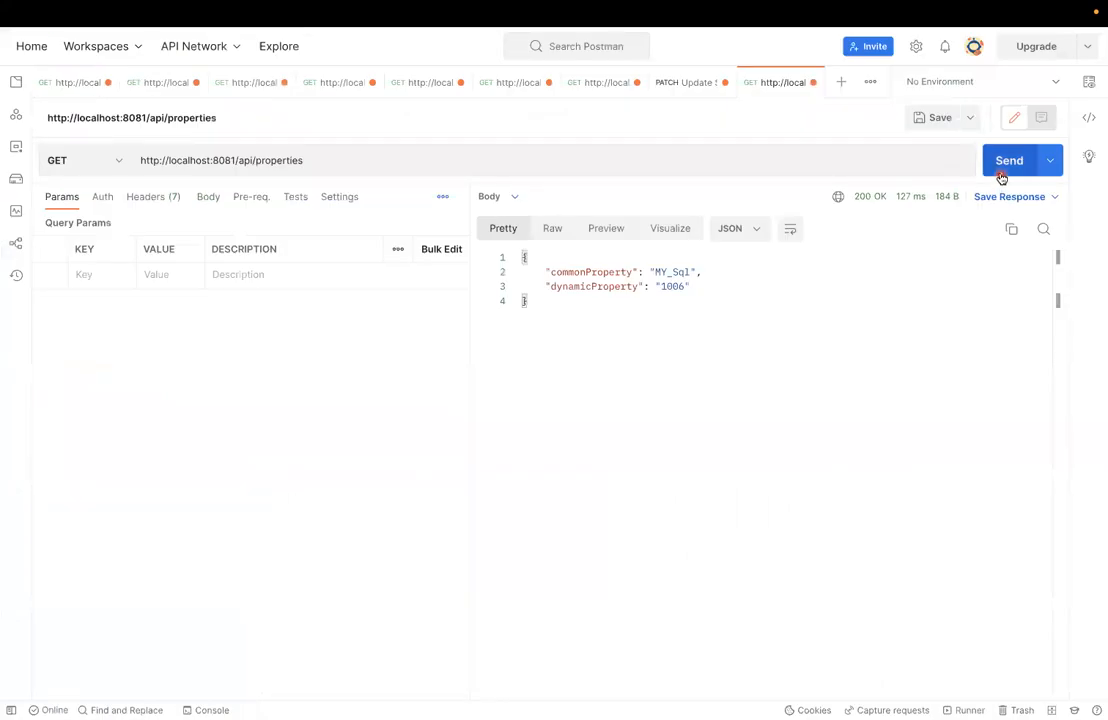
pyautogui.click(1001, 170)
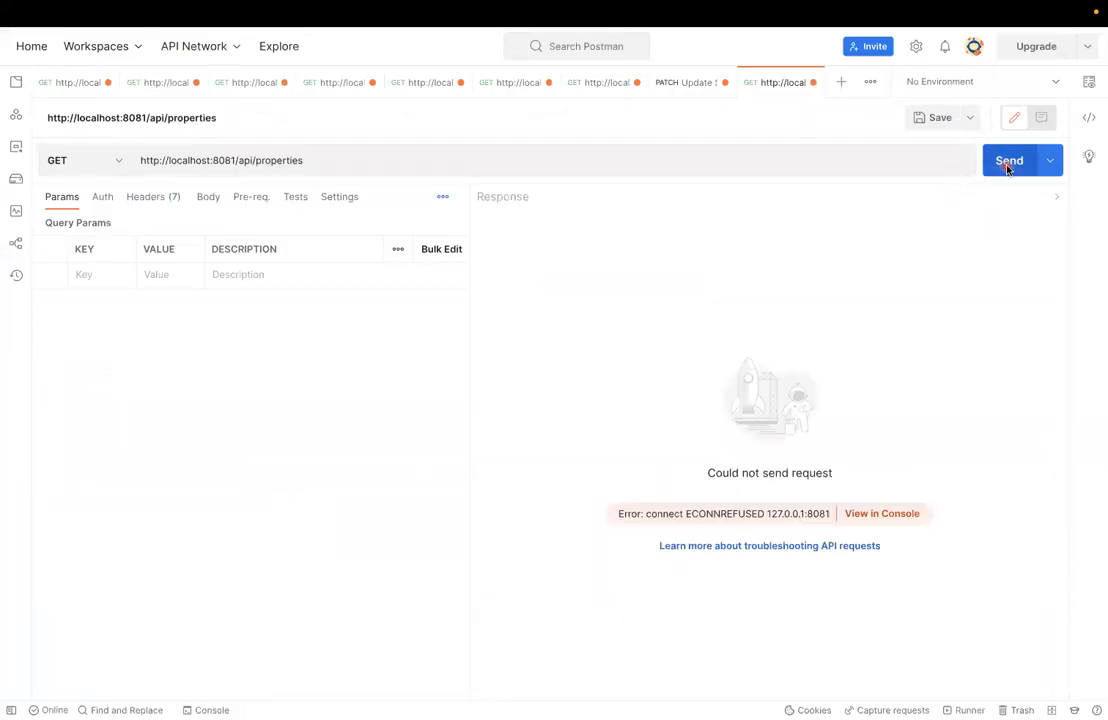
# - Clear the startup log in Anypoint Studio, then resend the properties request in Postman
pyautogui.hotkey('ctrl', 'Right')
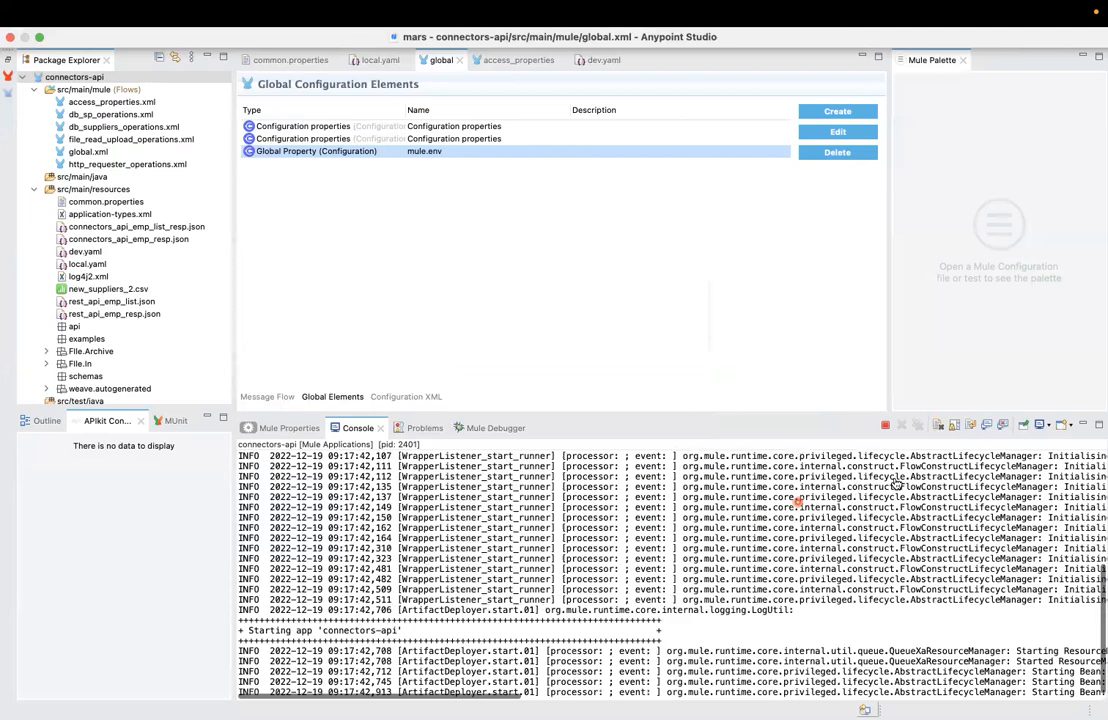
pyautogui.click(935, 427)
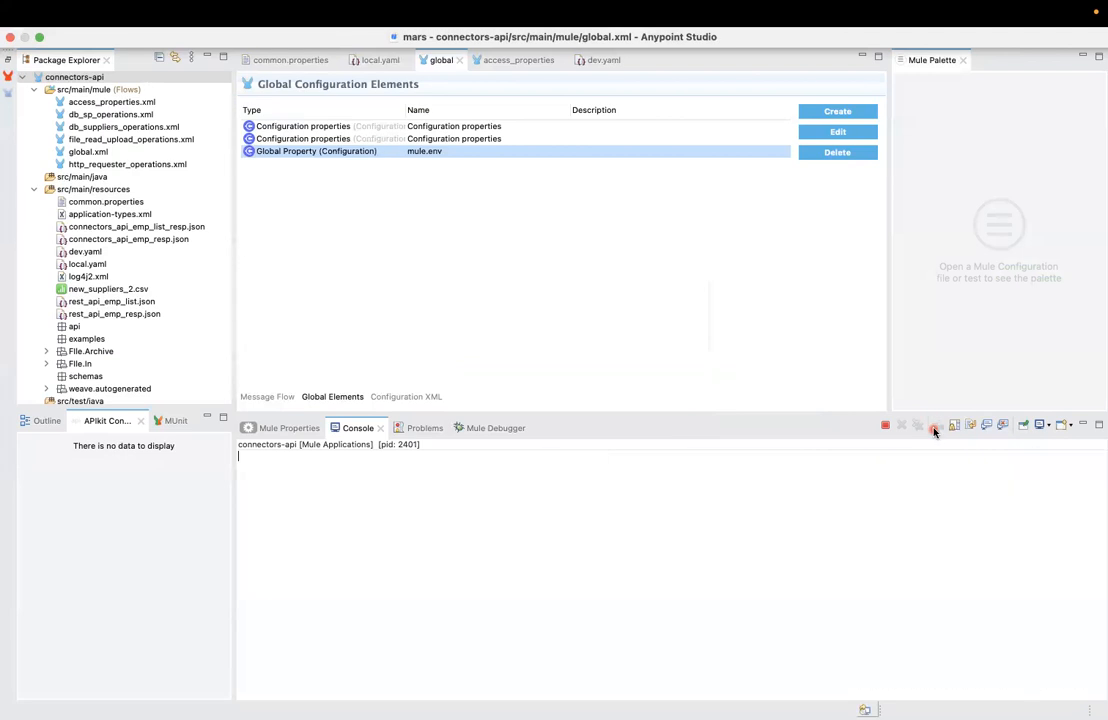
pyautogui.hotkey('ctrl', 'Left')
pyautogui.click(1012, 161)
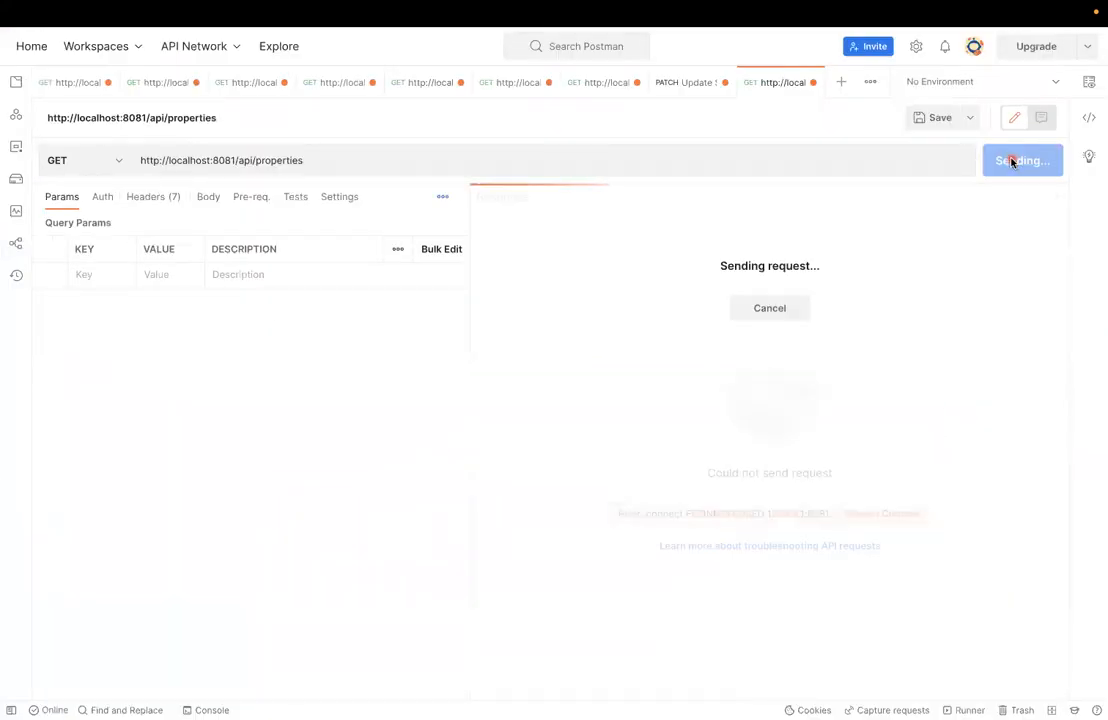
# - Examine the commonProperty and dynamicProperty values returned in the response body
pyautogui.click(737, 273)
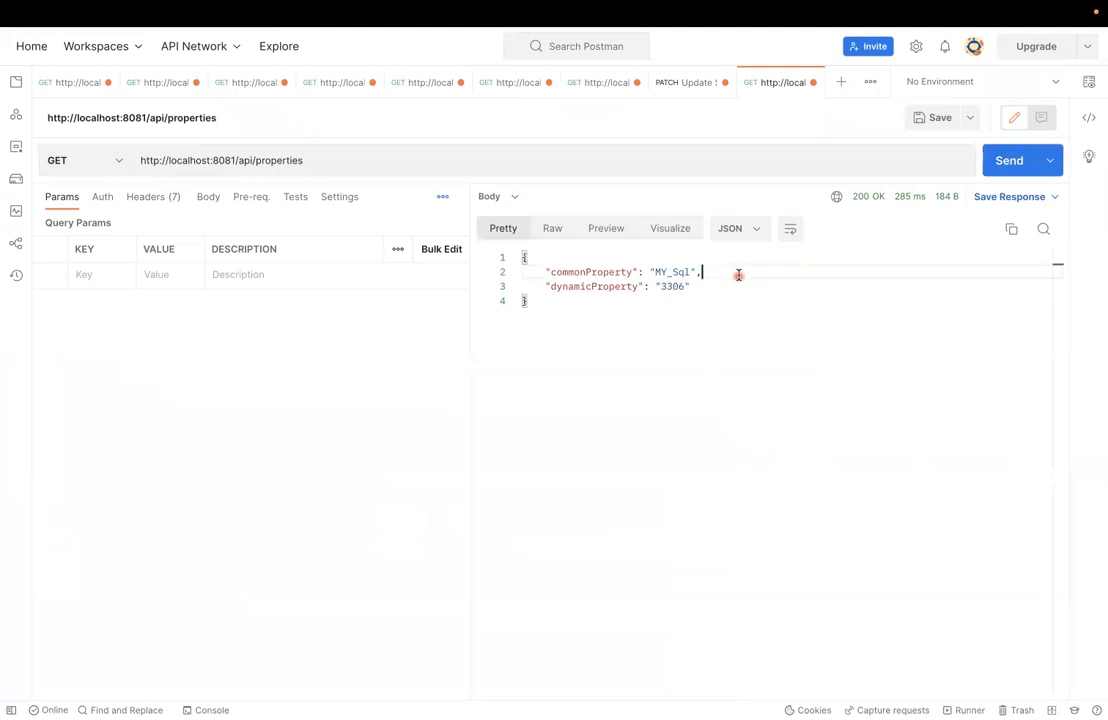
pyautogui.moveTo(546, 272); pyautogui.dragTo(740, 304)
pyautogui.click(733, 294)
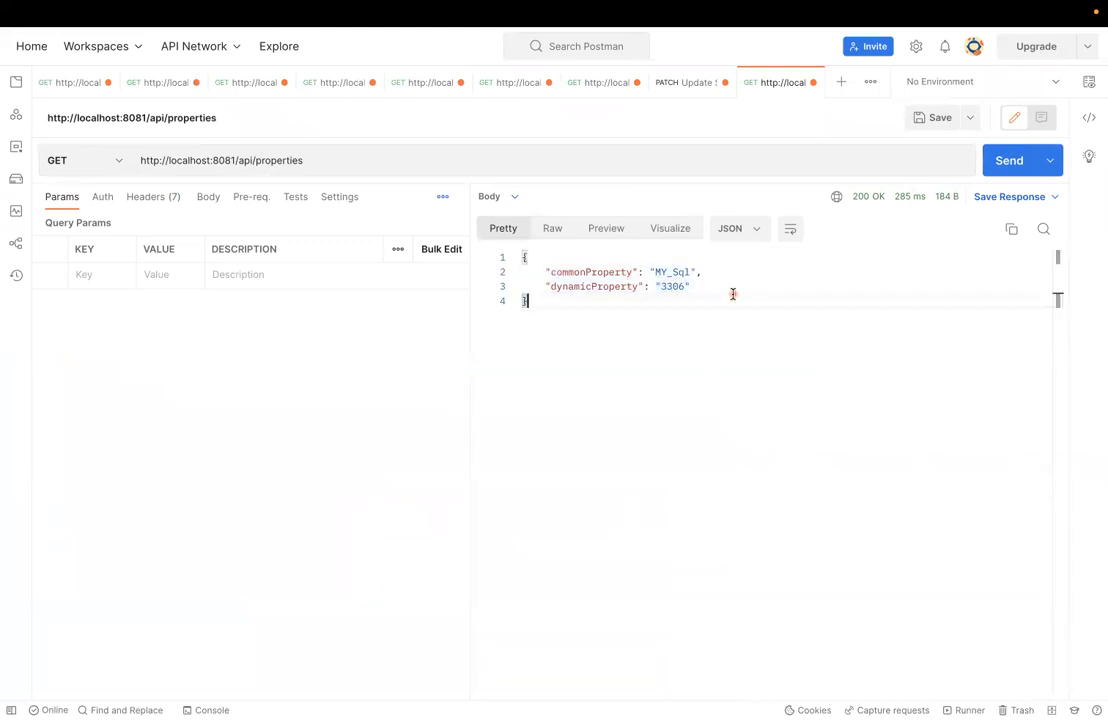
# - Check the mule.env global property's value in Anypoint Studio and compare it with the dynamicProperty value returned in Postman
pyautogui.press('super+Tab')
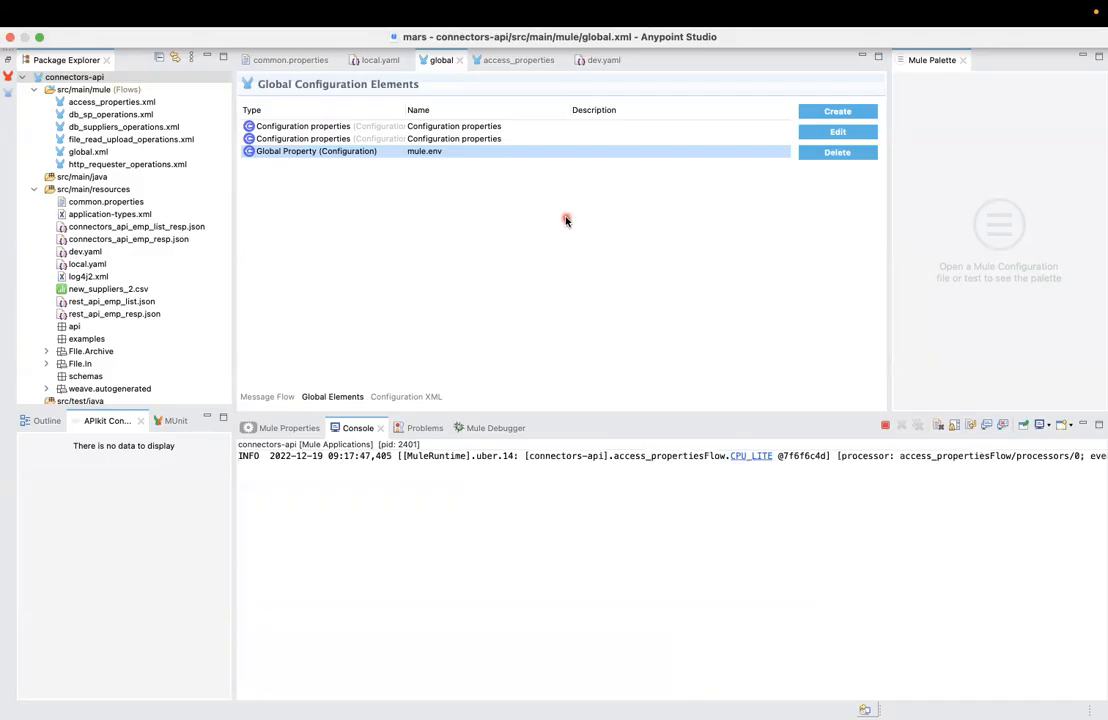
pyautogui.doubleClick(480, 152)
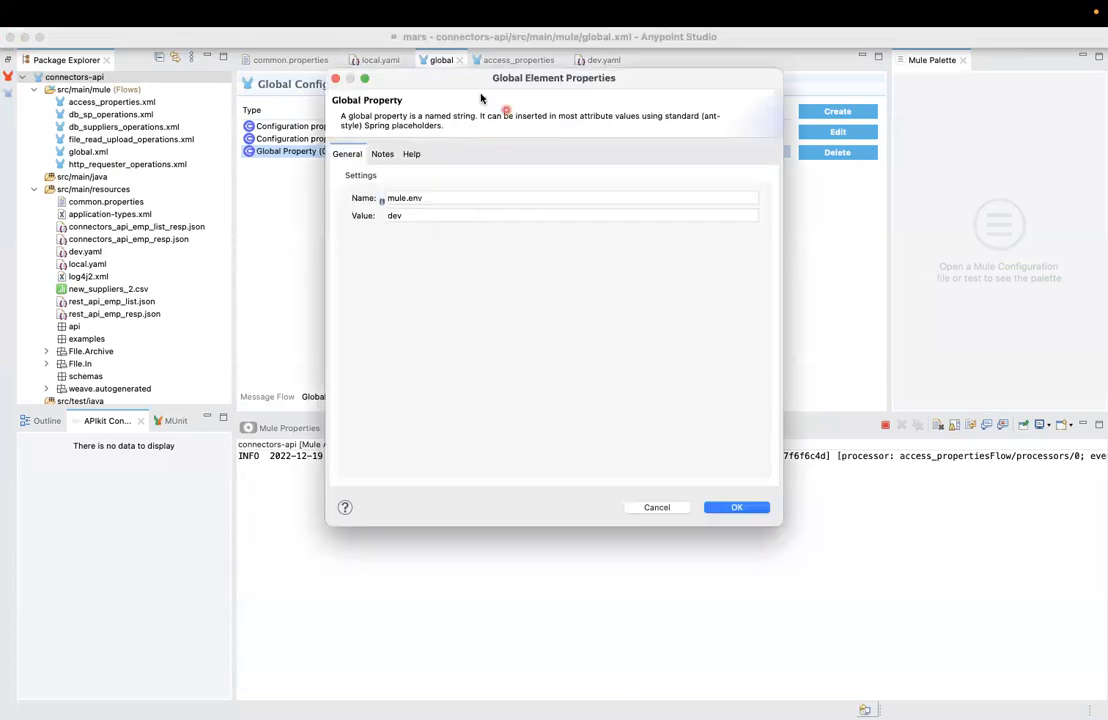
pyautogui.click(718, 508)
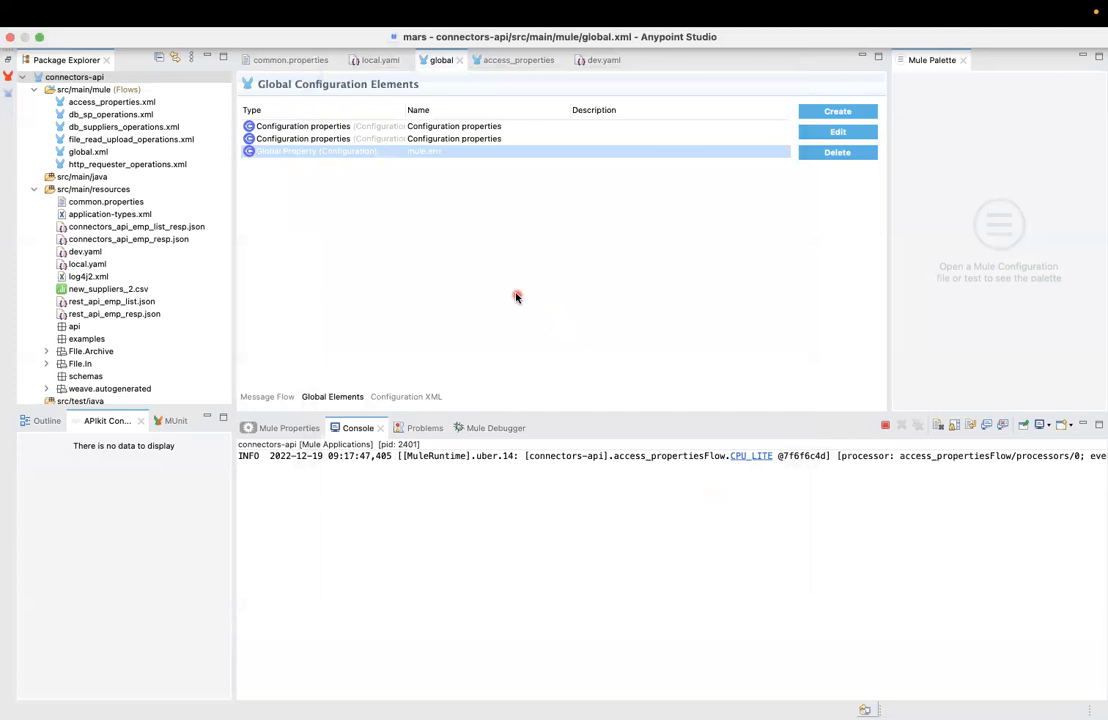
pyautogui.press('super+Tab')
pyautogui.doubleClick(668, 288)
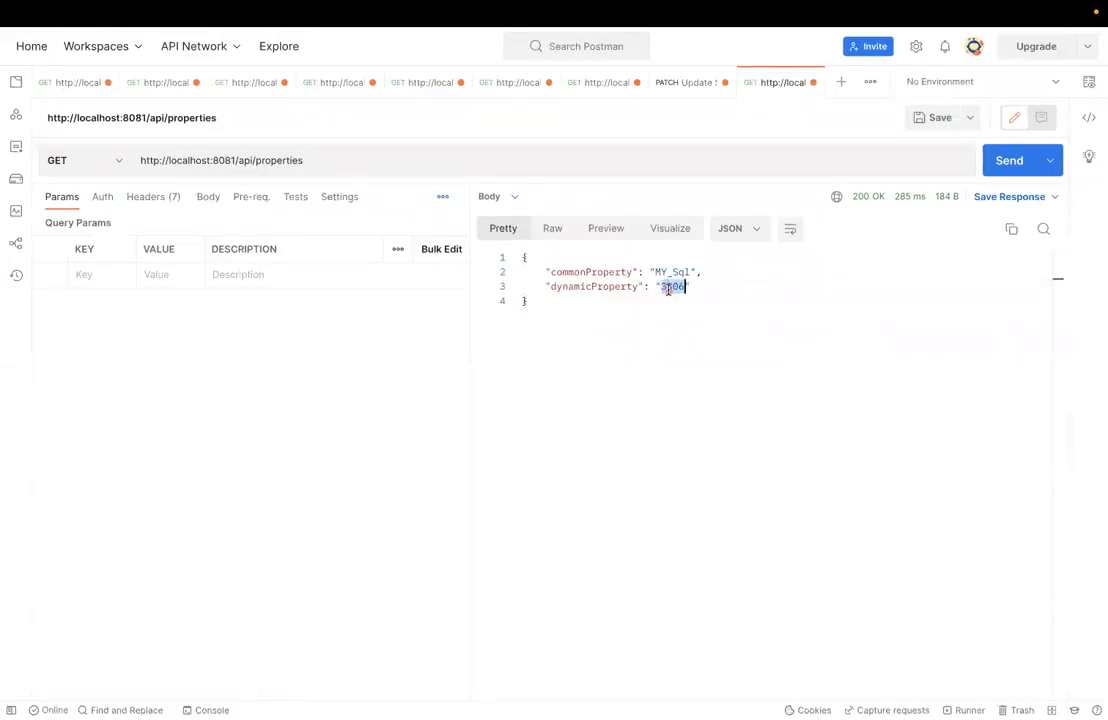
pyautogui.click(725, 306)
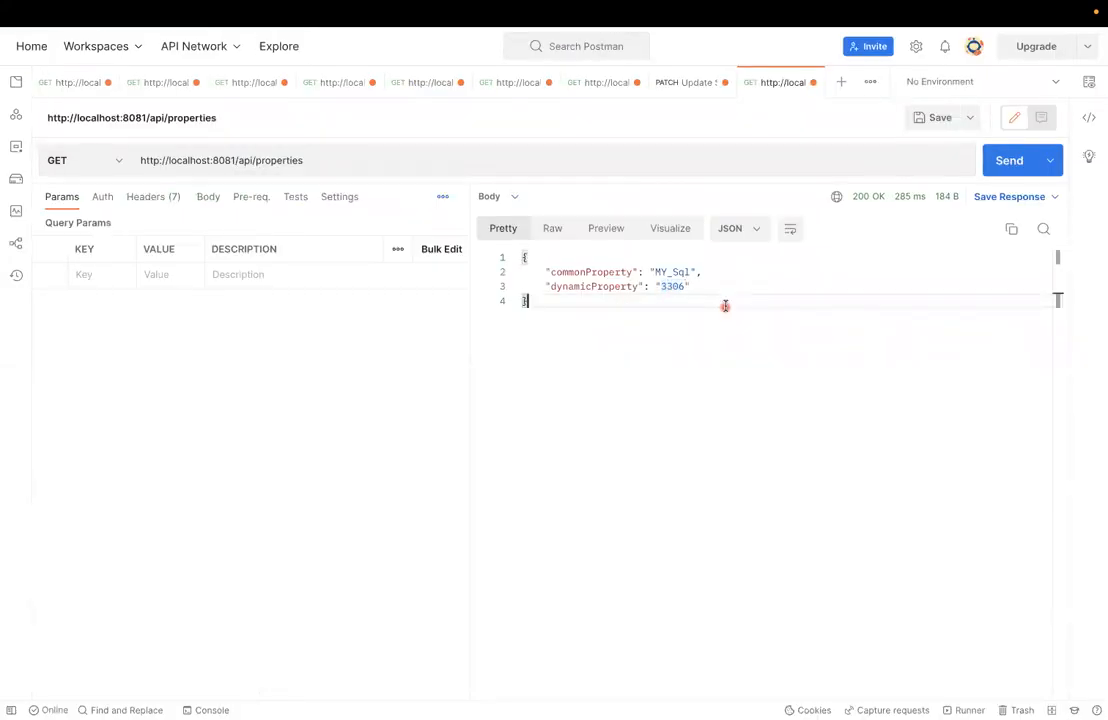
# - Switch back to Anypoint Studio, clear the console log and terminate the running connectors-api application
pyautogui.press('super+Tab')
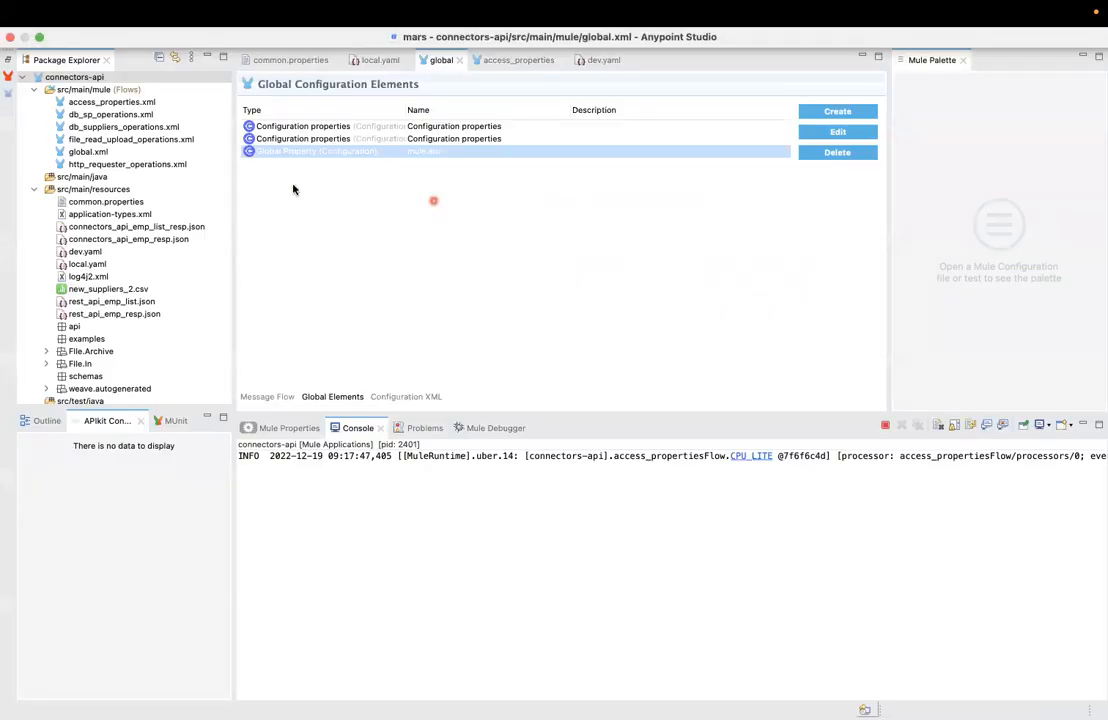
pyautogui.click(941, 425)
pyautogui.click(885, 425)
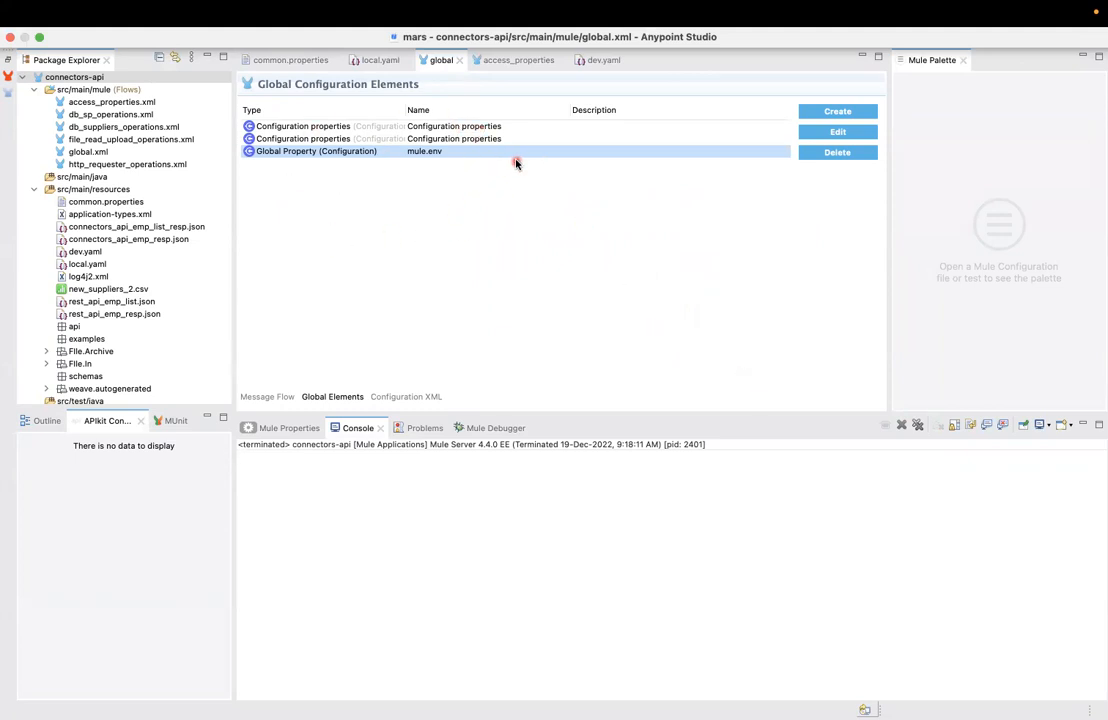
# - Review all mysql connection entries in local.yaml, from the host through the password
pyautogui.click(393, 67)
pyautogui.click(408, 128)
pyautogui.hotkey('shift', 'Up')
pyautogui.hotkey('shift', 'Up')
pyautogui.hotkey('shift', 'Up')
pyautogui.hotkey('shift', 'Up')
pyautogui.hotkey('shift', 'Up')
pyautogui.hotkey('shift', 'Home')
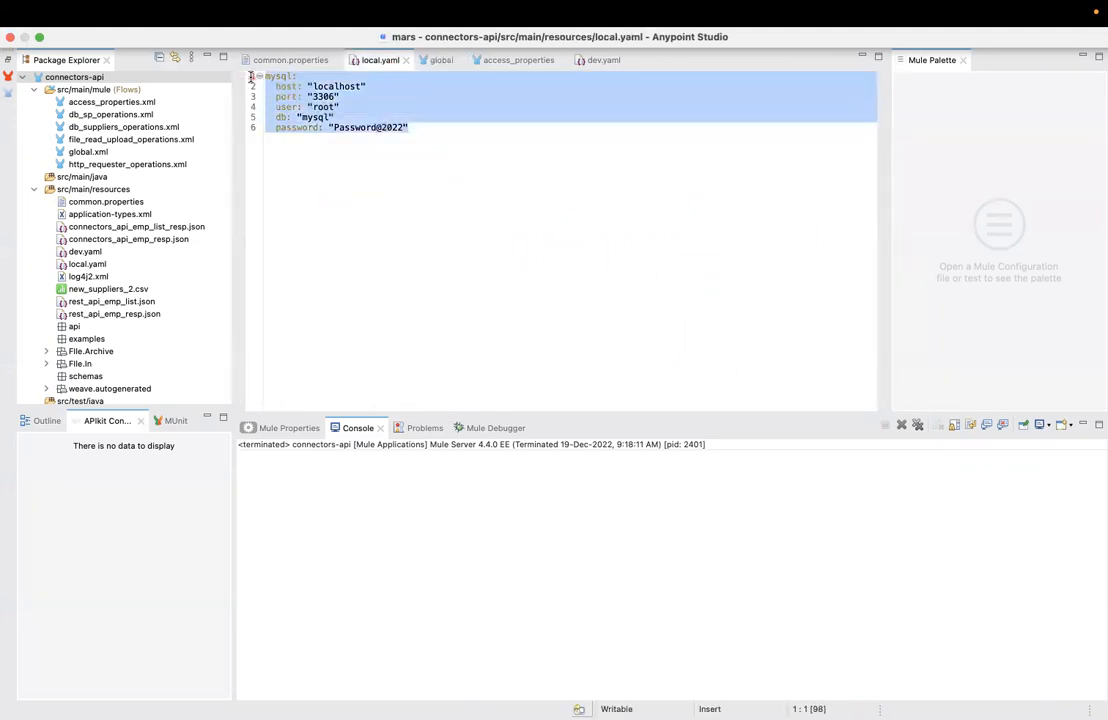
pyautogui.click(445, 134)
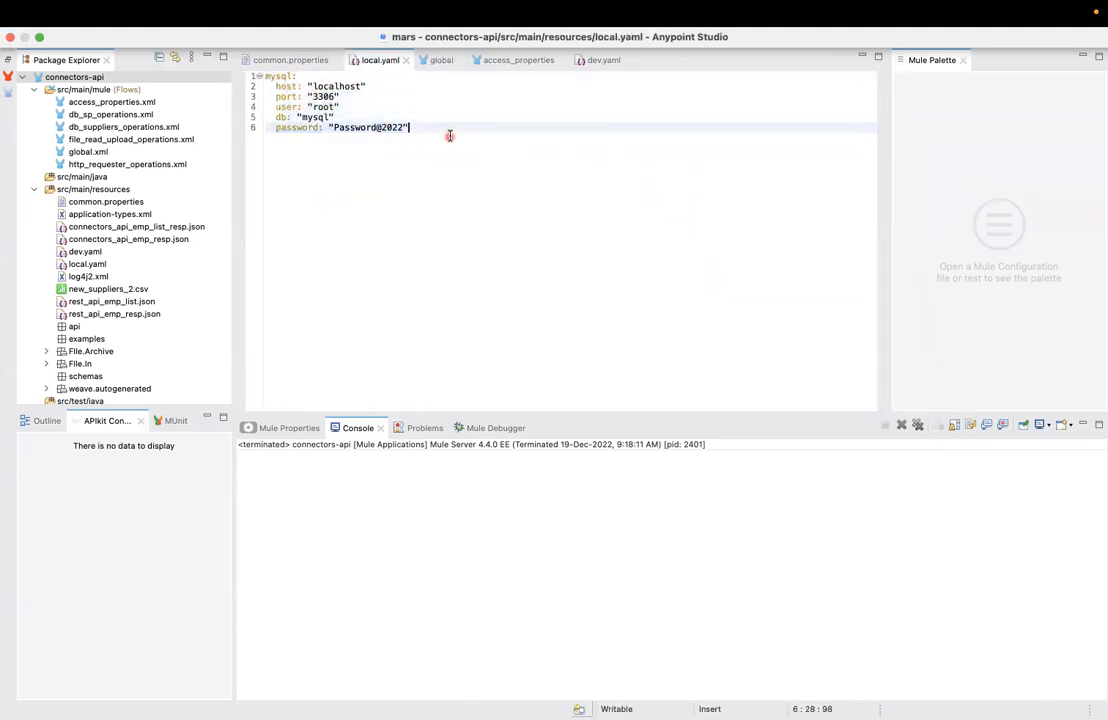
# - Create a Database Config element in the global configuration and set its connection type to MySQL Connection
pyautogui.click(441, 61)
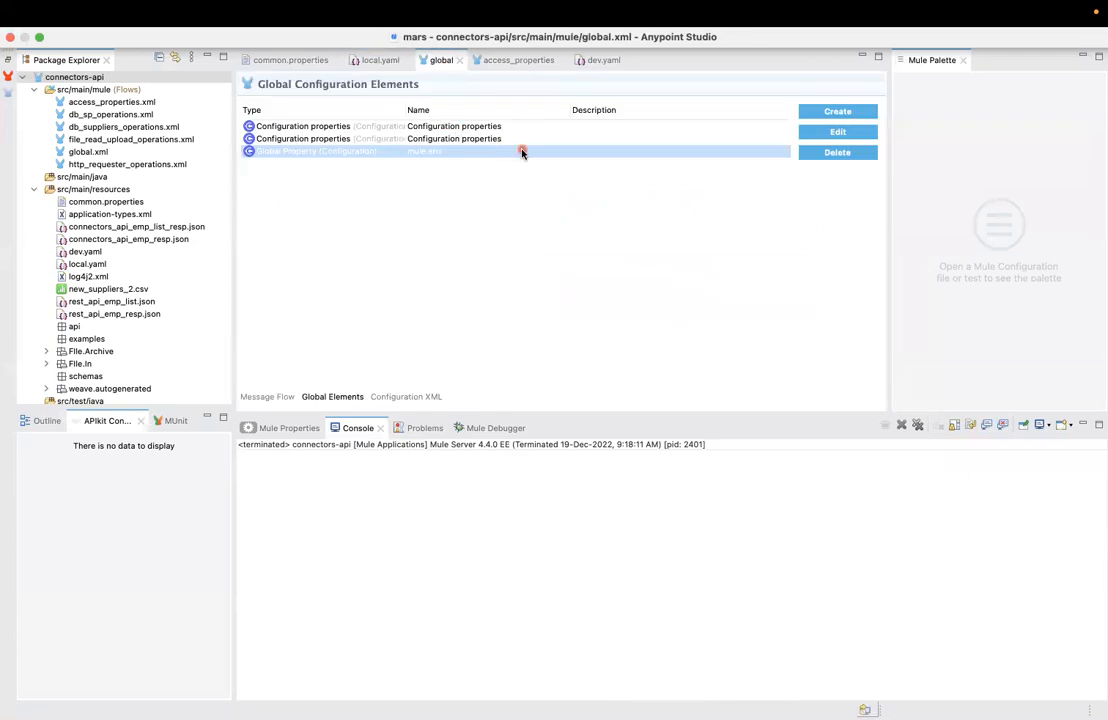
pyautogui.click(853, 113)
pyautogui.write('try')
pyautogui.press('BackSpace')
pyautogui.press('BackSpace')
pyautogui.press('BackSpace')
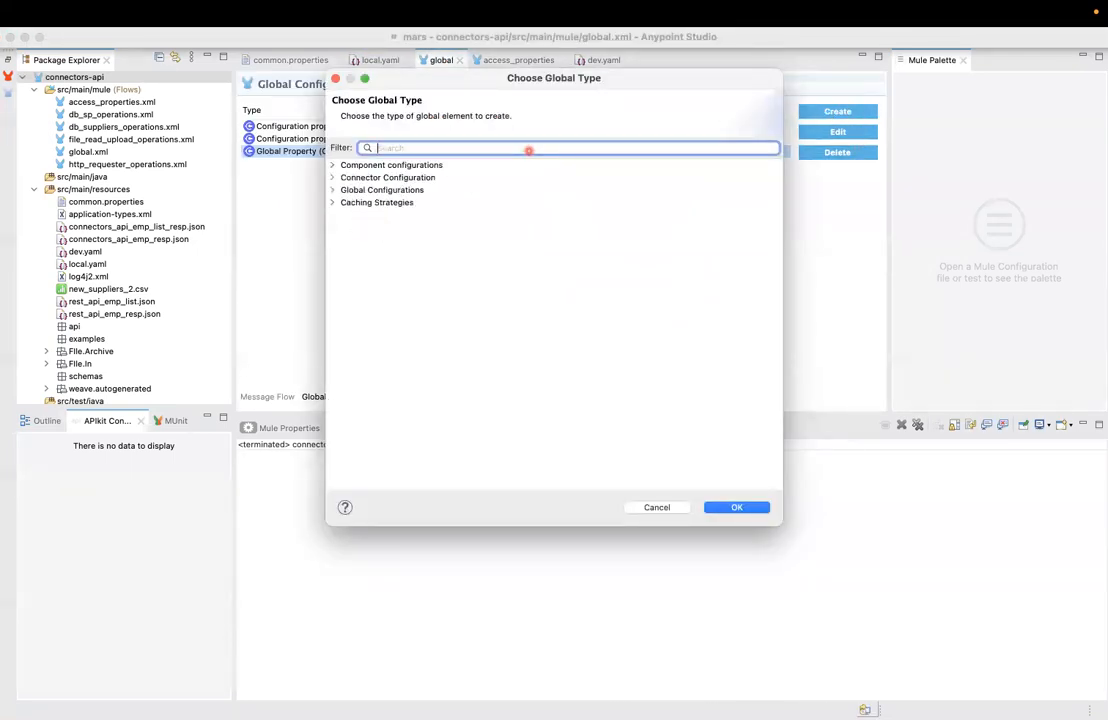
pyautogui.write('da')
pyautogui.click(405, 180)
pyautogui.doubleClick(405, 180)
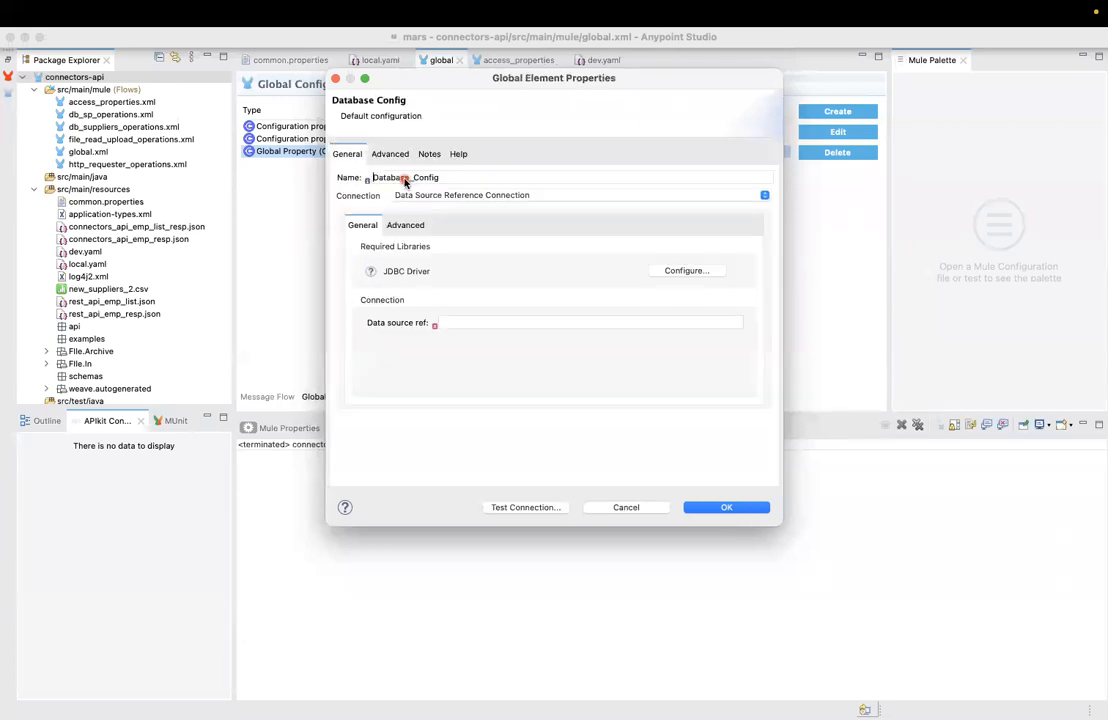
pyautogui.click(480, 196)
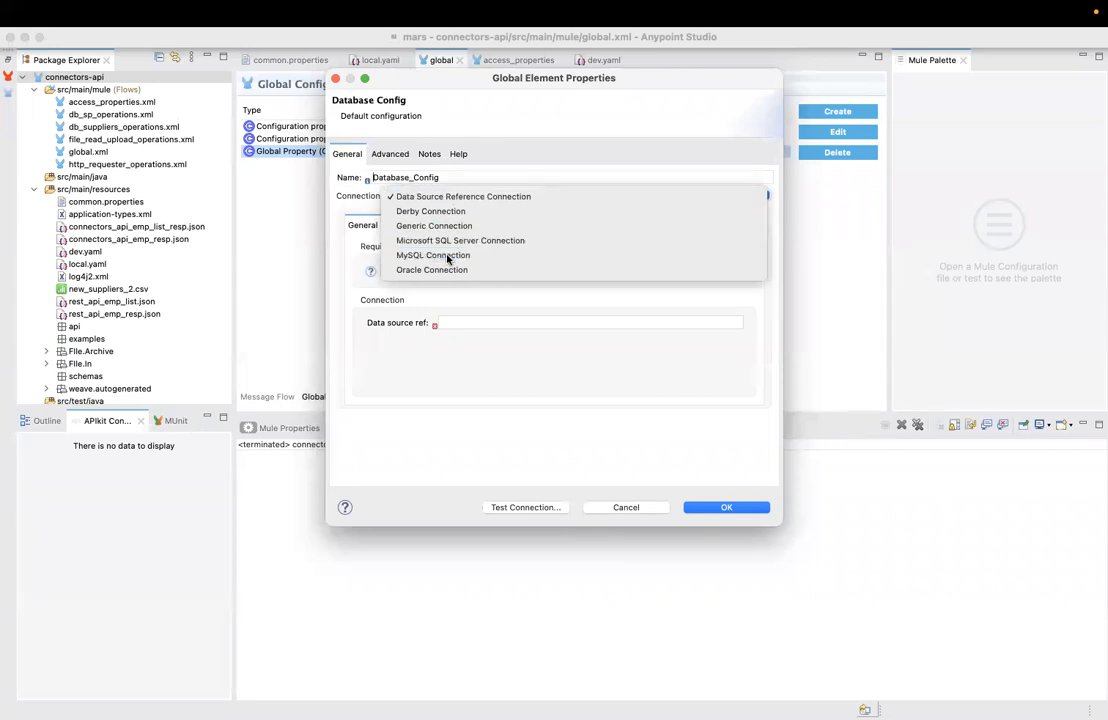
pyautogui.click(508, 253)
# - Set the database host to ${mysql.host} and copy that placeholder into the port, user, password and database fields
pyautogui.click(486, 323)
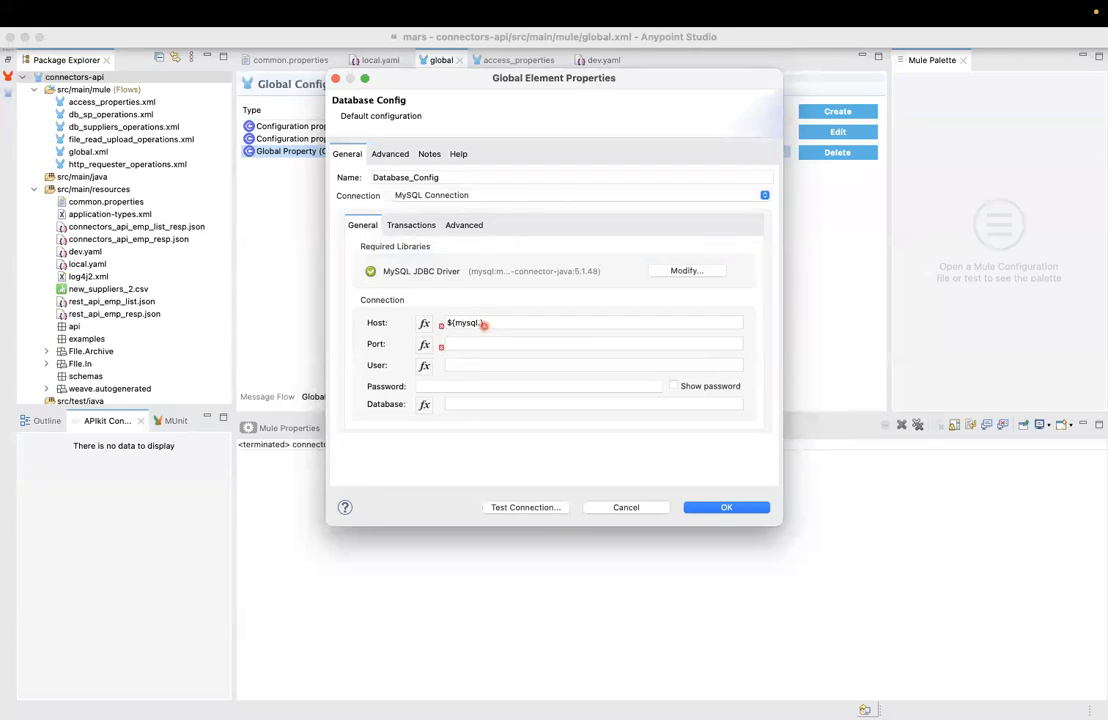
pyautogui.tripleClick(486, 323)
pyautogui.hotkey('ctrl', 'c')
pyautogui.click(472, 346)
pyautogui.hotkey('ctrl', 'v')
pyautogui.hotkey('ctrl', 'v')
pyautogui.click(534, 386)
pyautogui.hotkey('ctrl', 'v')
pyautogui.click(474, 404)
pyautogui.hotkey('ctrl', 'v')
# - Set the database port to ${mysql.port}, user to ${mysql.user}, password placeholder to ${mysql.password} and database to ${mysql.db}
pyautogui.click(514, 343)
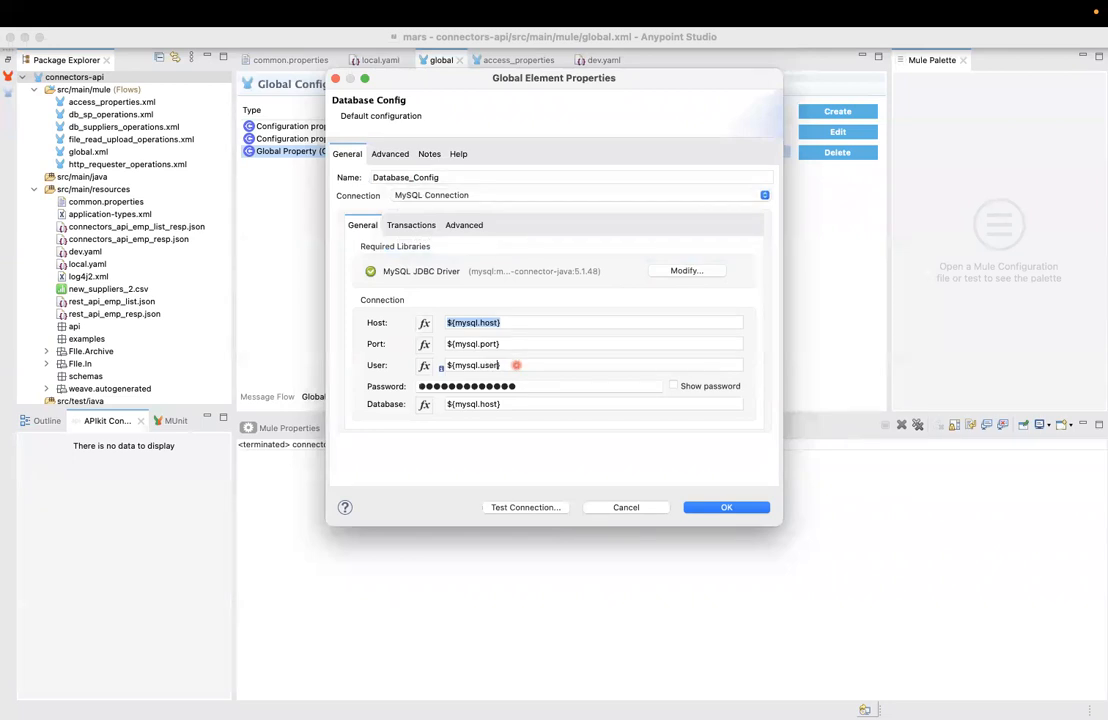
pyautogui.click(690, 386)
pyautogui.click(543, 389)
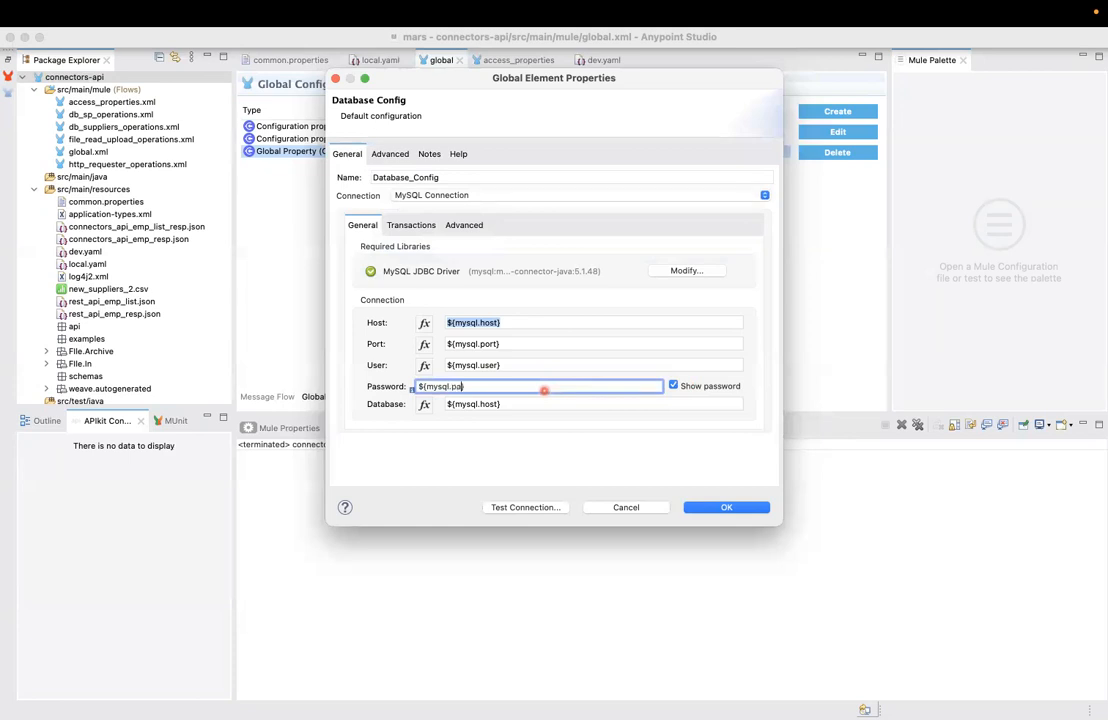
pyautogui.click(510, 404)
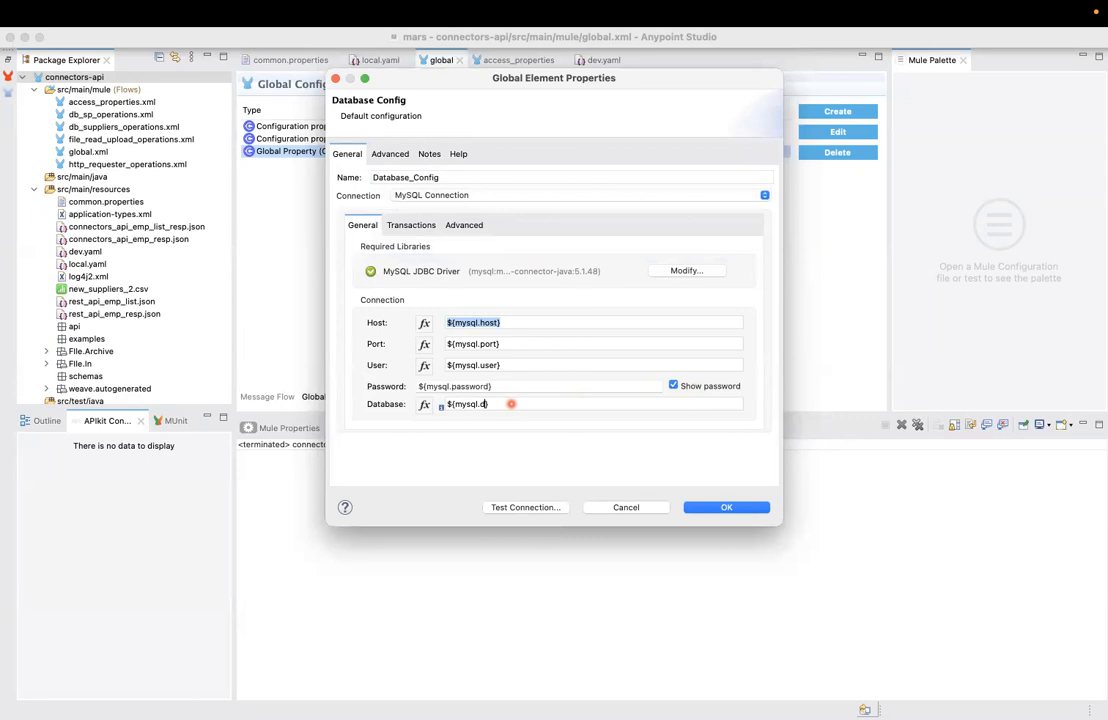
# - Test the MySQL connection, inspect the JDBC URL in the error details and confirm the Database Config
pyautogui.click(548, 509)
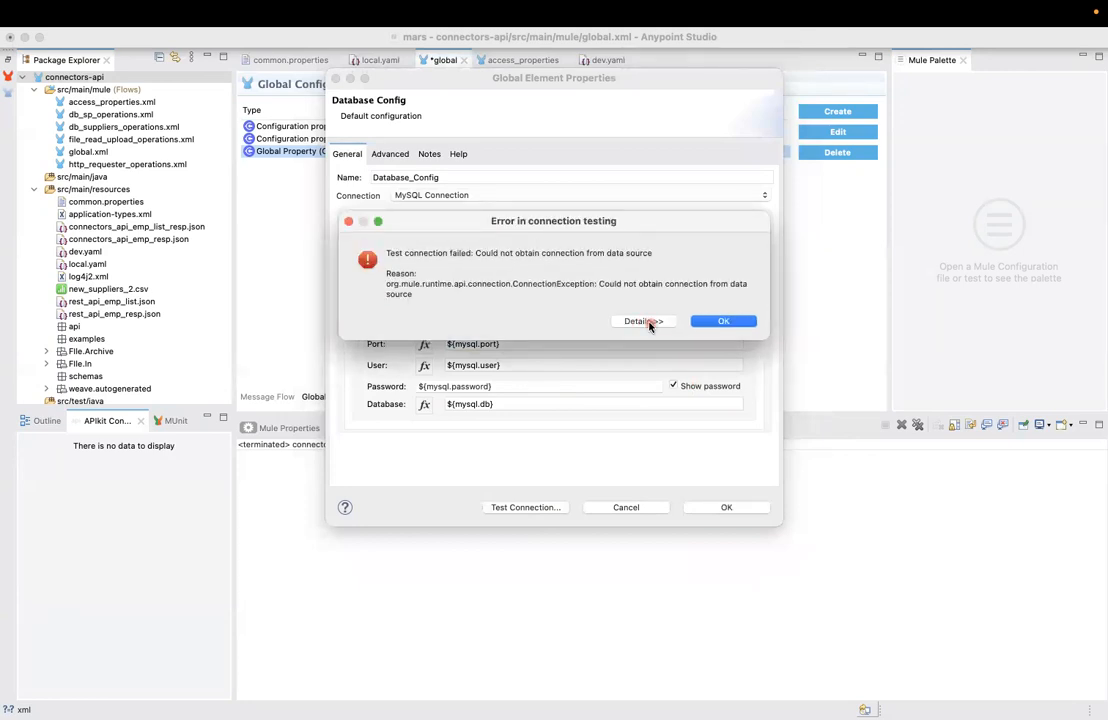
pyautogui.click(647, 321)
pyautogui.hscroll(5, 680, 380)
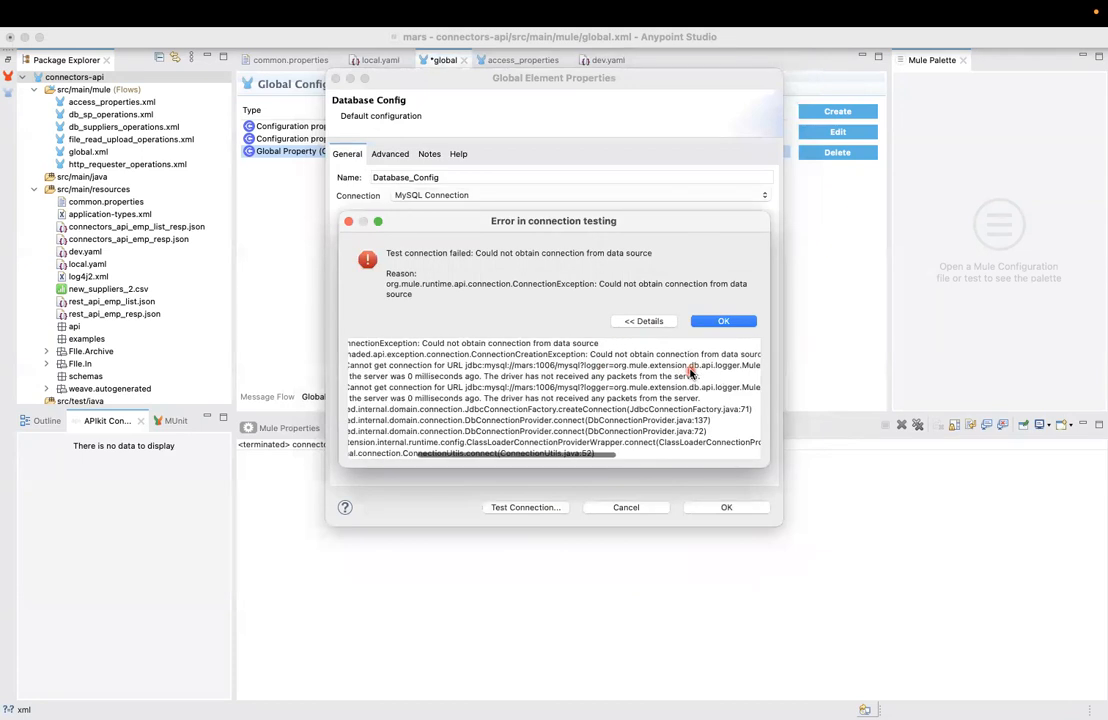
pyautogui.hscroll(2, 568, 383)
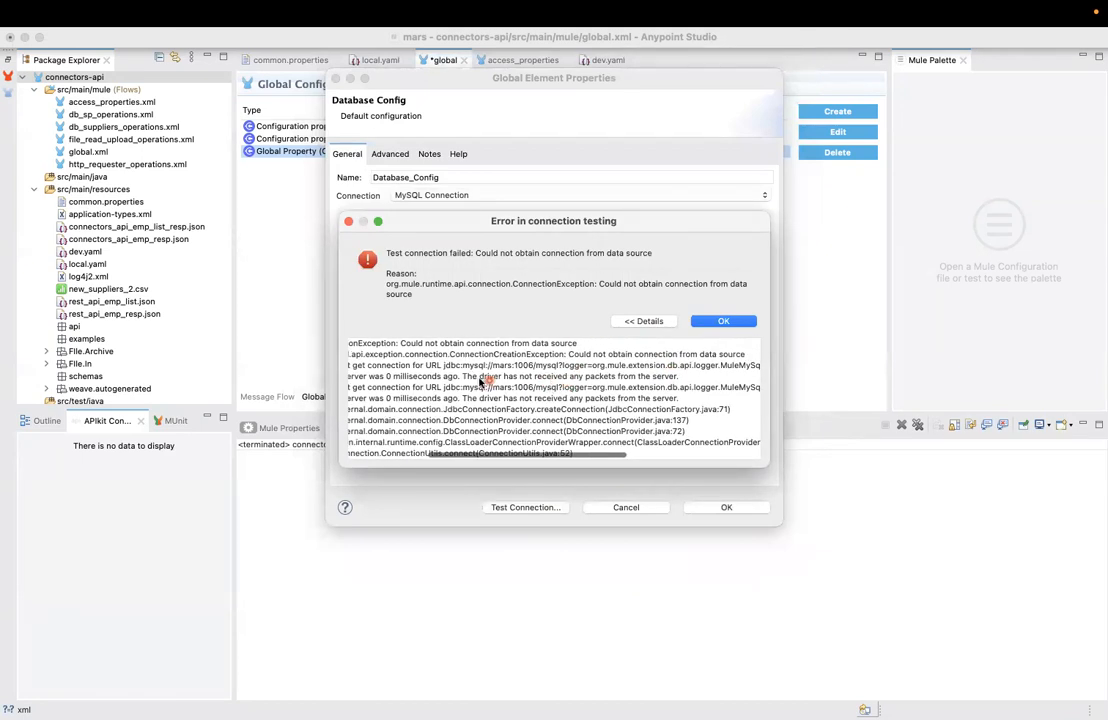
pyautogui.click(446, 366)
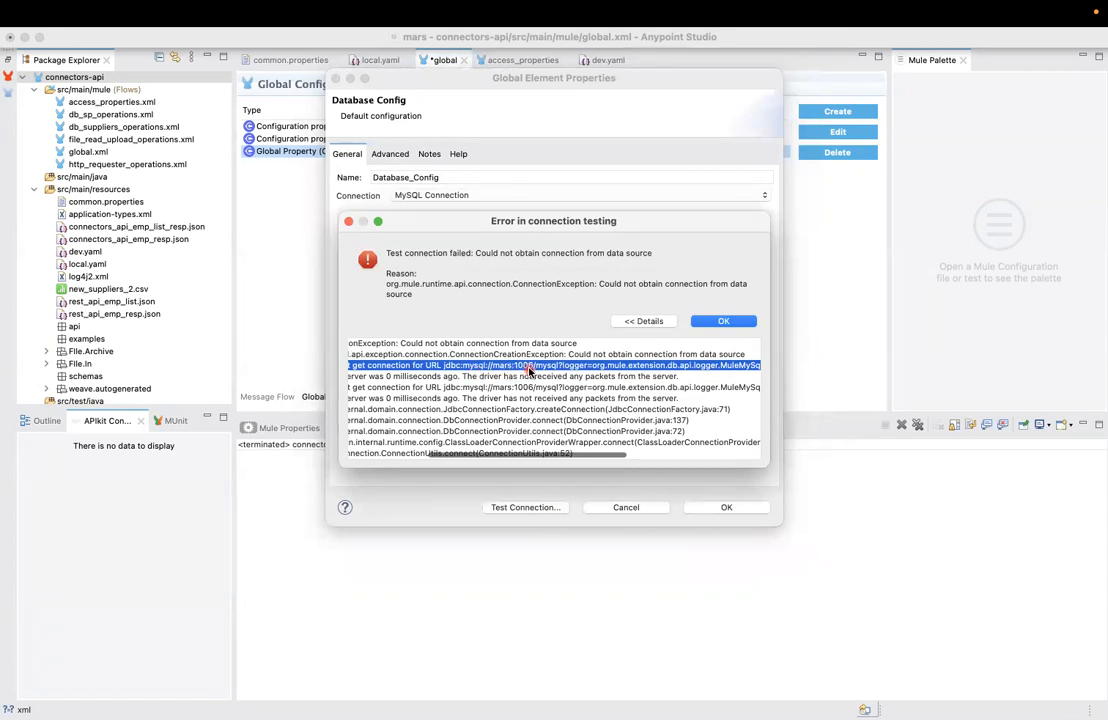
pyautogui.click(723, 321)
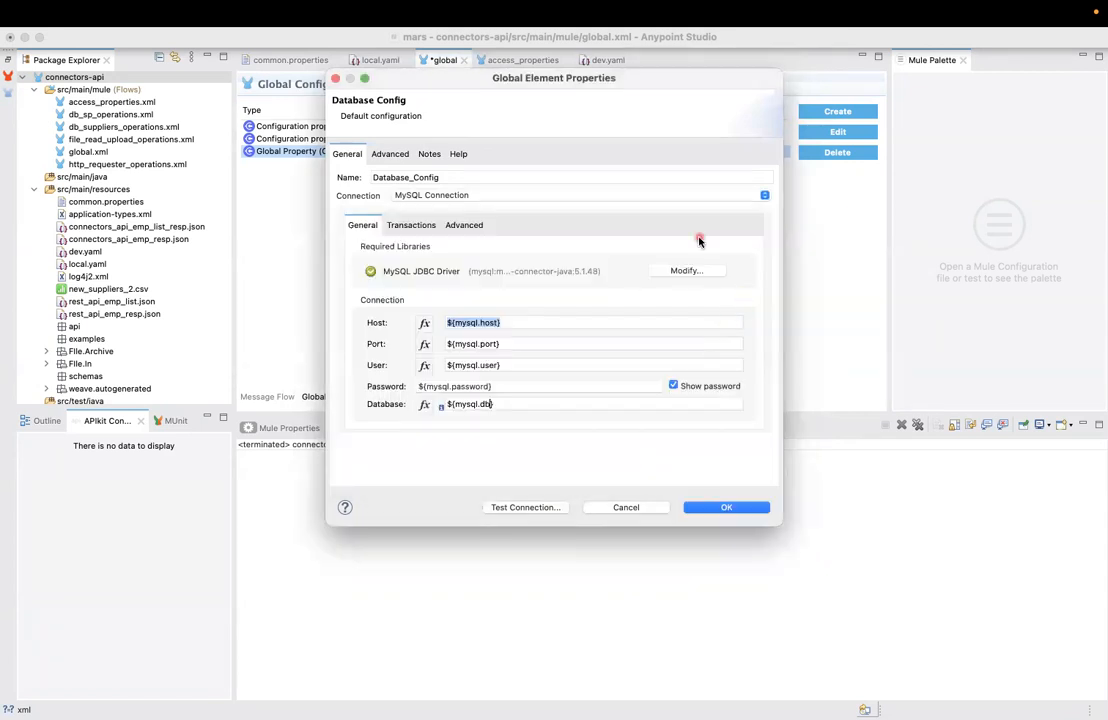
pyautogui.click(699, 509)
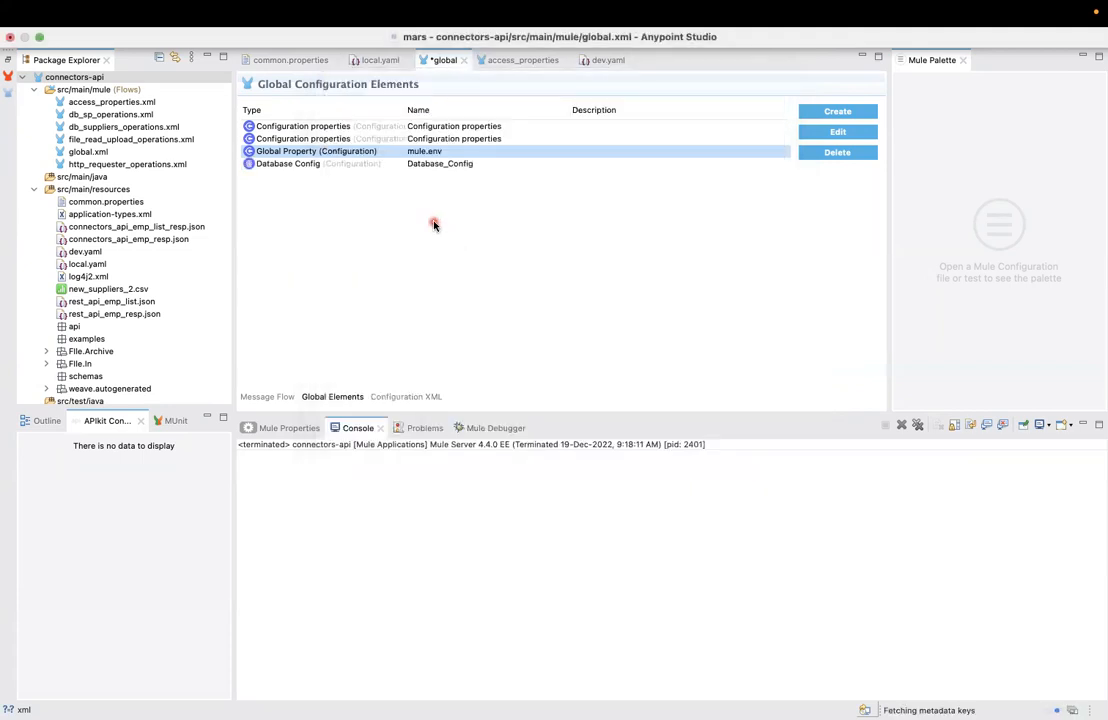
# - Check the mule.env global property's settings, delete the property and save global.xml
pyautogui.click(445, 161)
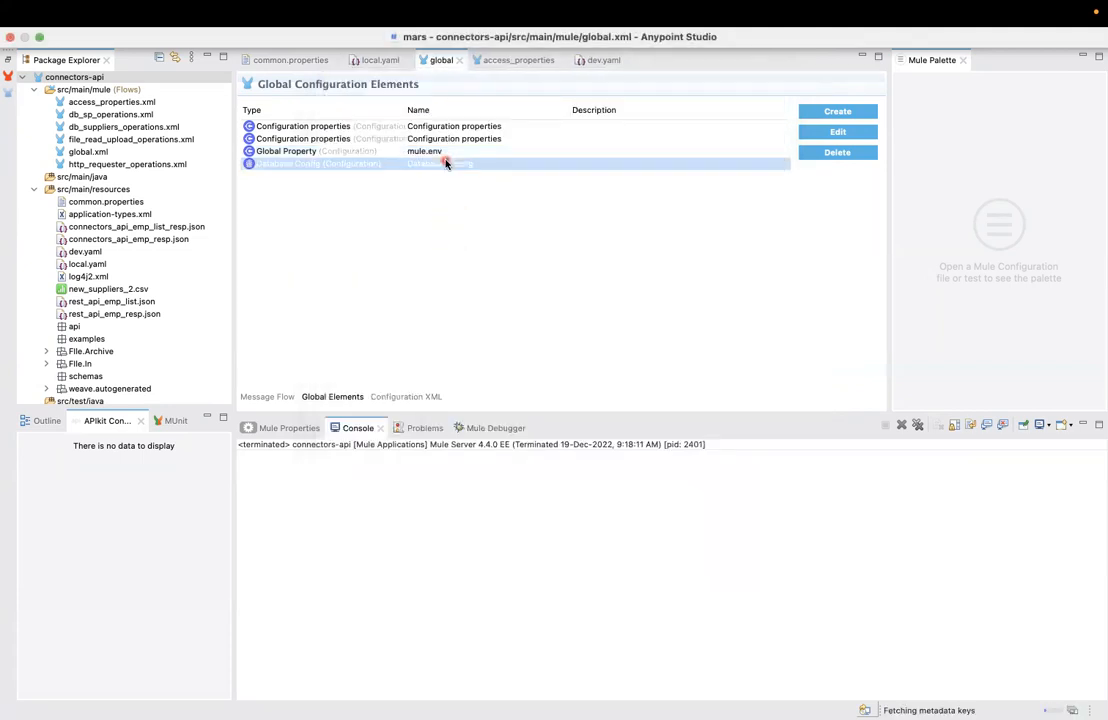
pyautogui.click(459, 153)
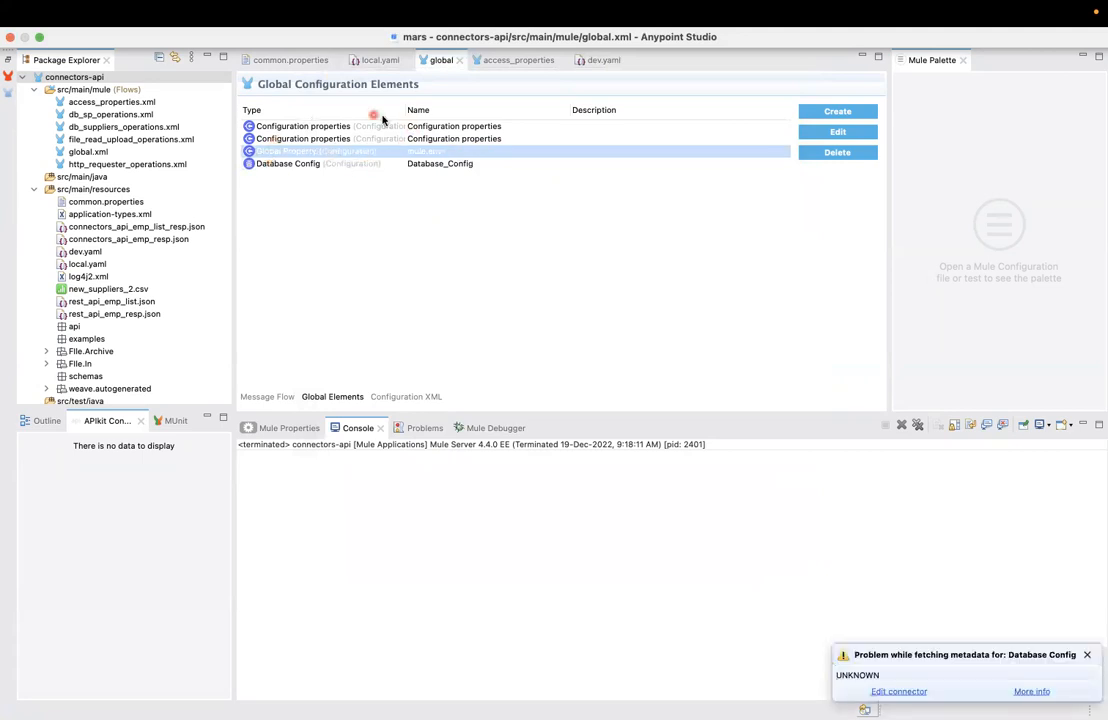
pyautogui.doubleClick(474, 152)
pyautogui.moveTo(425, 197); pyautogui.dragTo(375, 198)
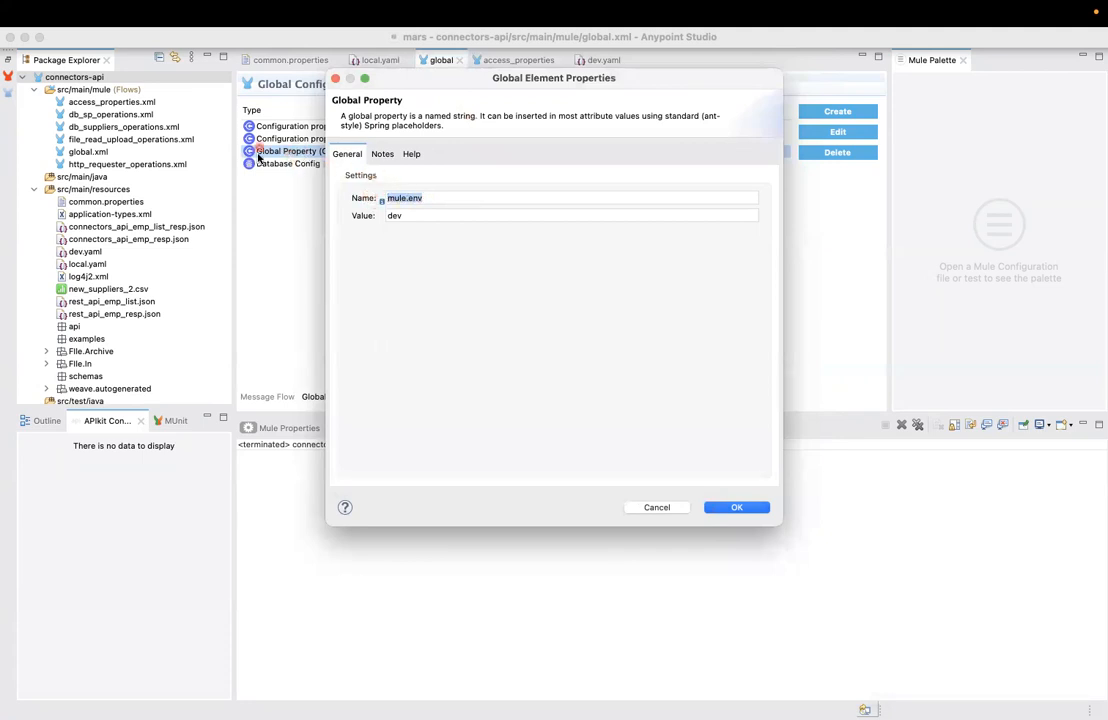
pyautogui.click(432, 198)
pyautogui.click(655, 508)
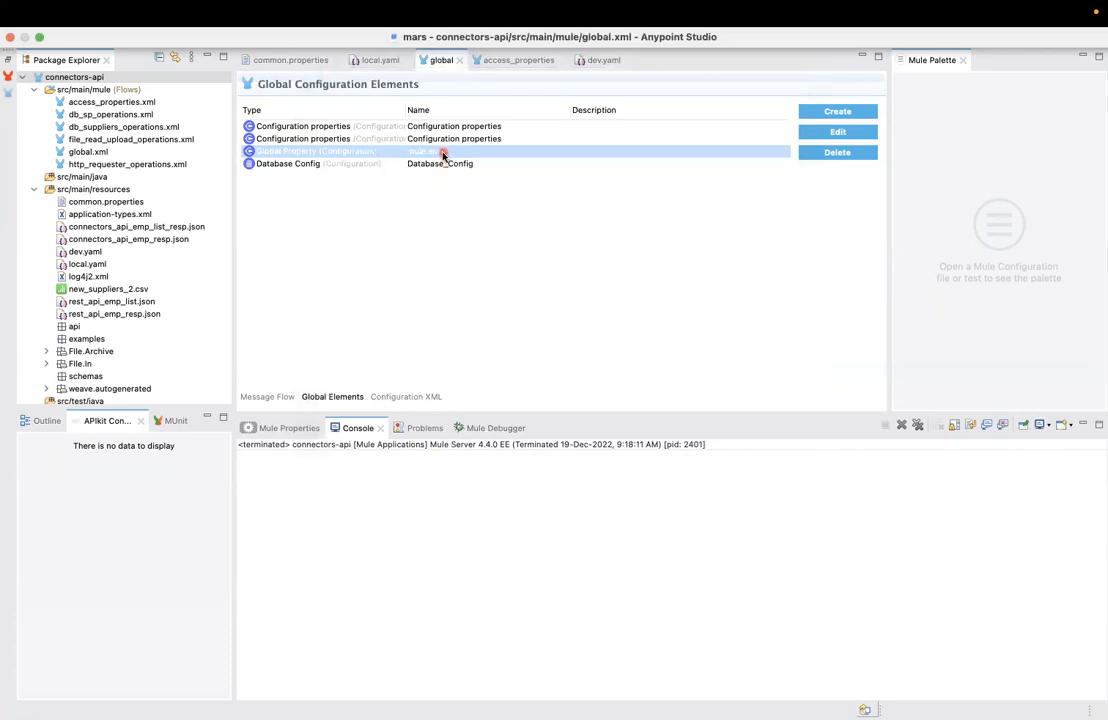
pyautogui.click(853, 156)
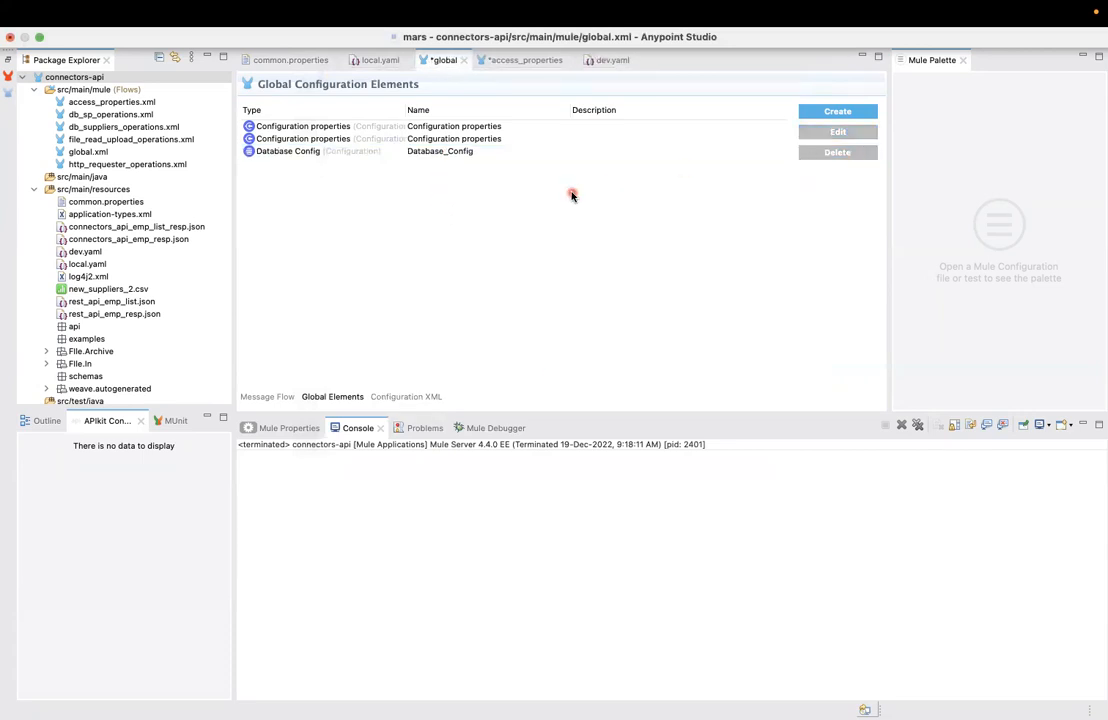
pyautogui.press('super+s')
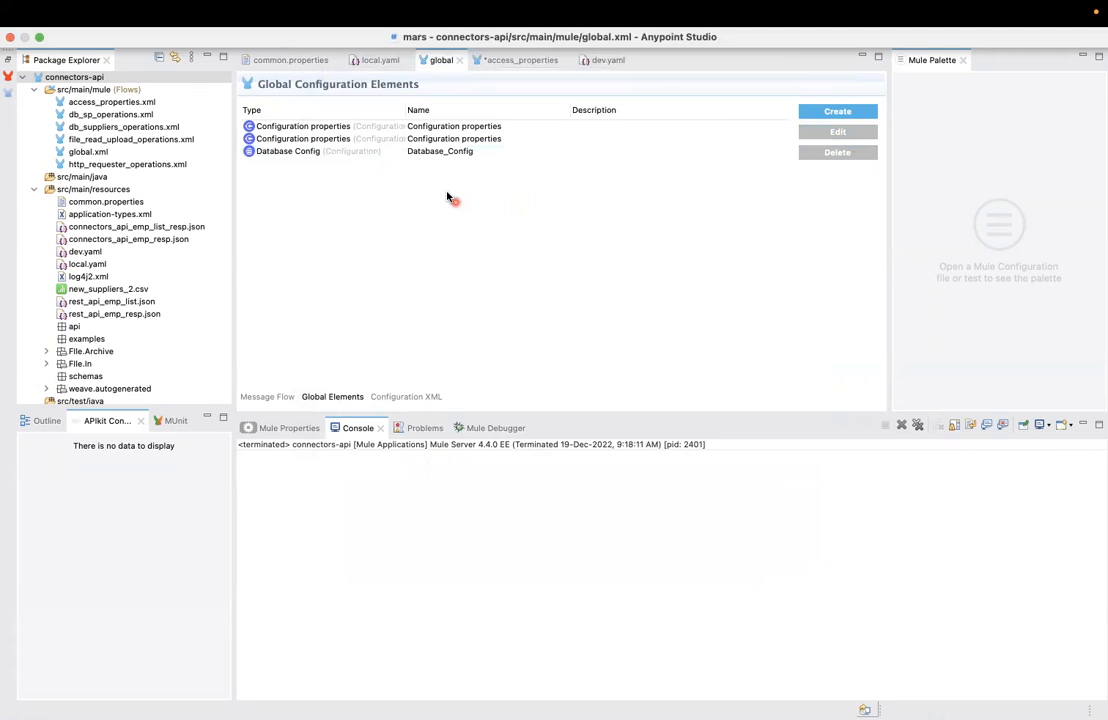
# - Reopen the Database Config, test its connection without the mule.env property and close the configuration
pyautogui.doubleClick(487, 152)
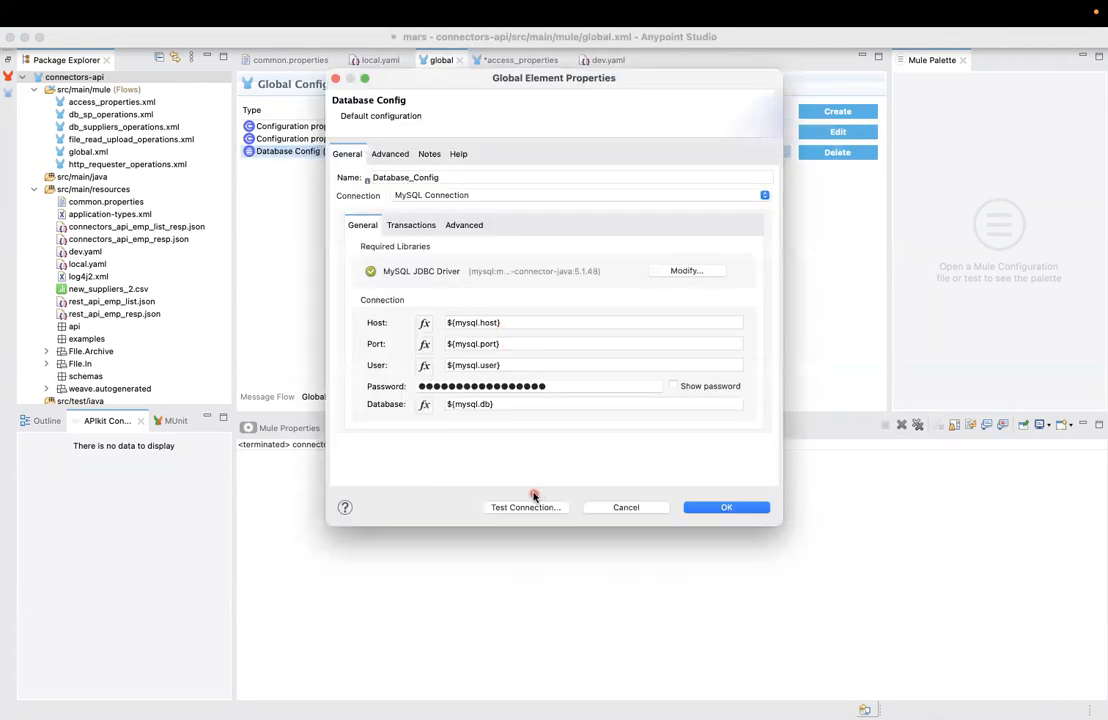
pyautogui.click(521, 508)
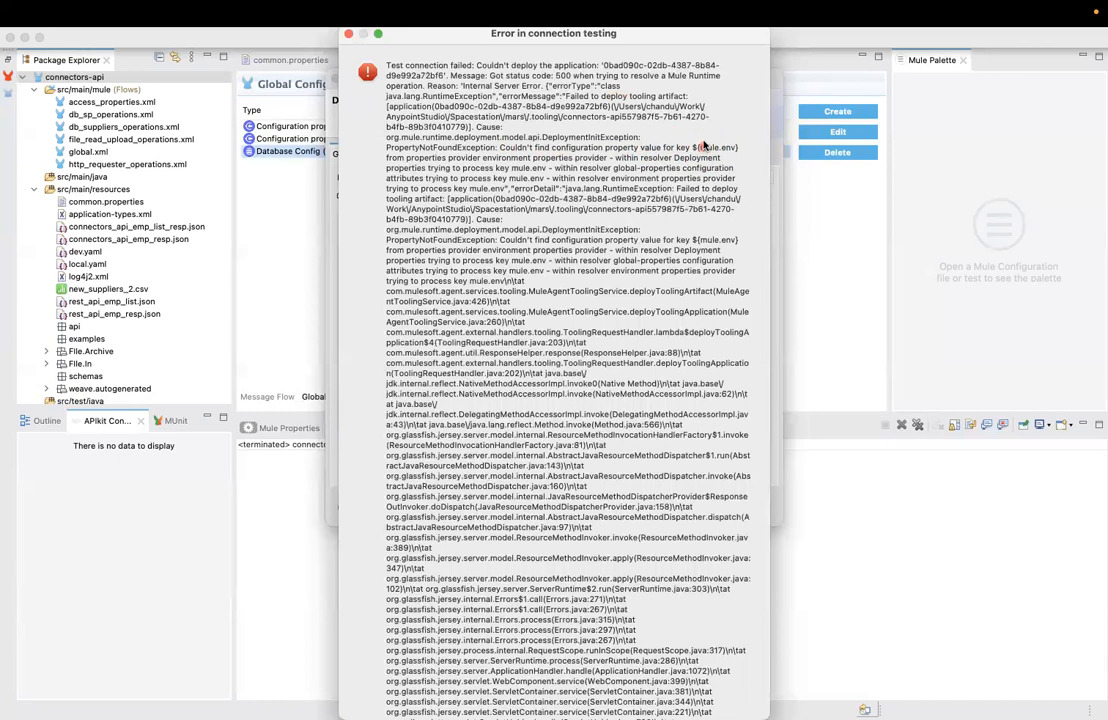
pyautogui.click(348, 34)
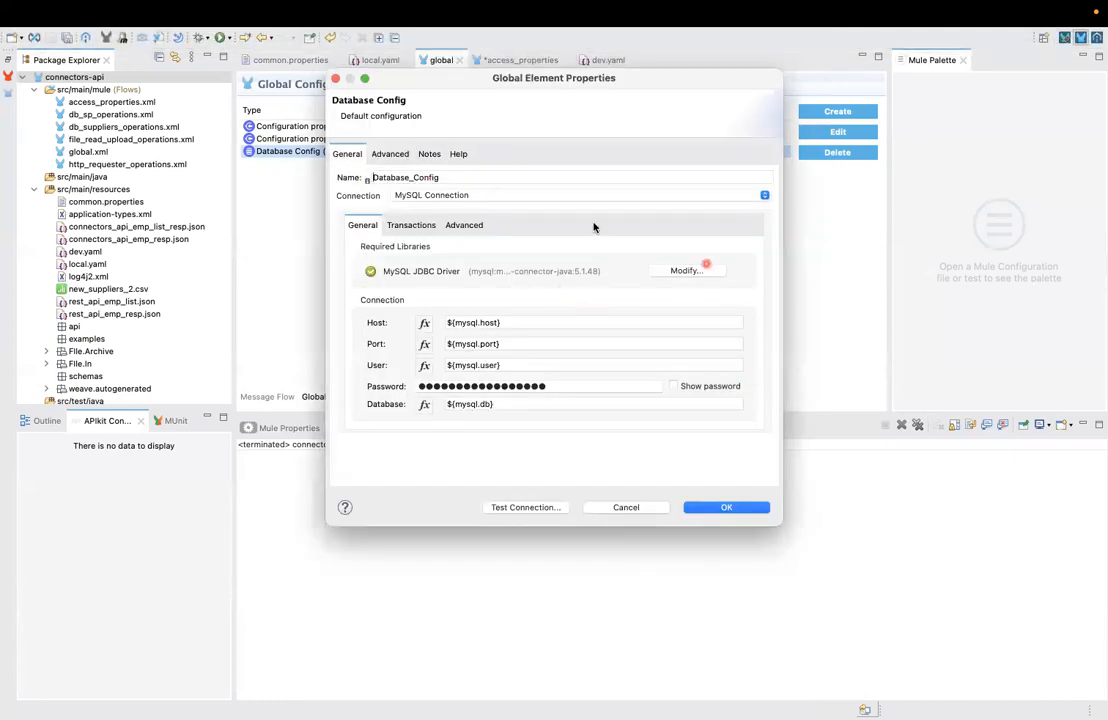
pyautogui.click(688, 509)
# - Create a Global Property named mule.env with the value local and save global.xml
pyautogui.click(840, 111)
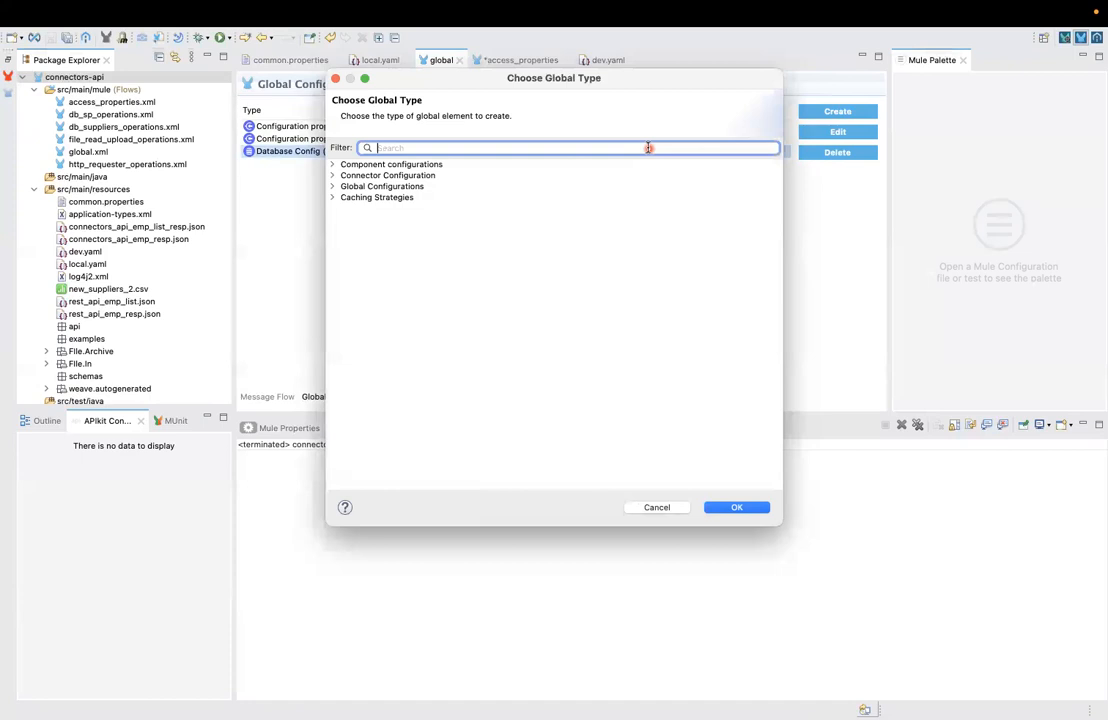
pyautogui.write('glo')
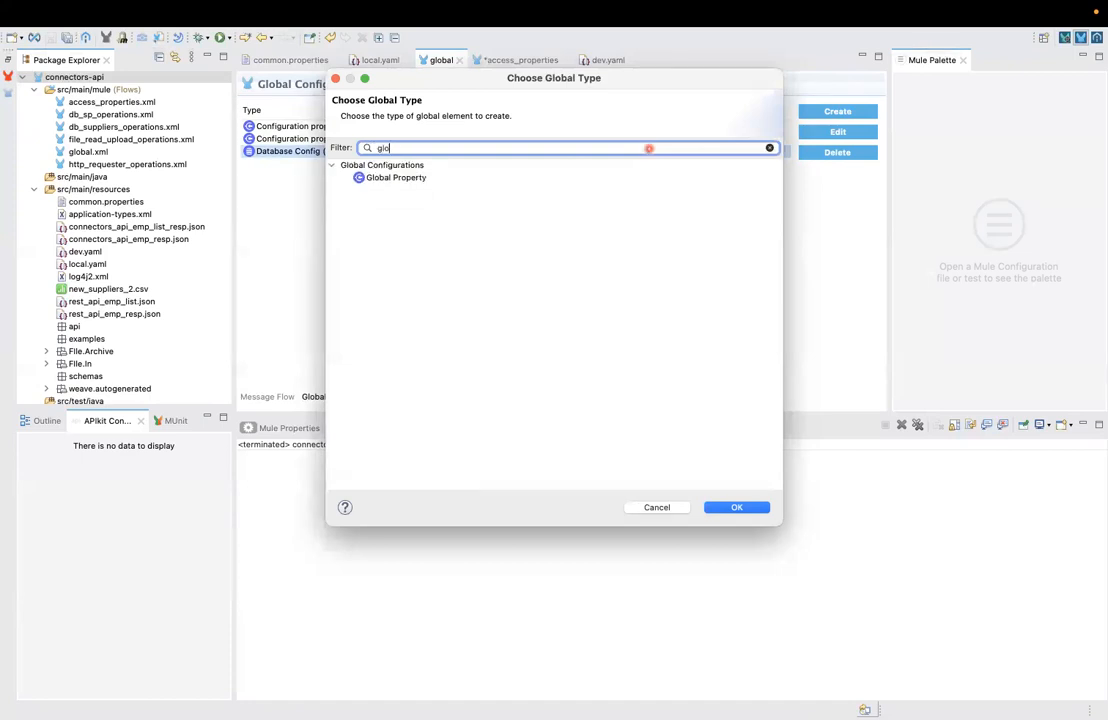
pyautogui.doubleClick(393, 178)
pyautogui.write('mule.env')
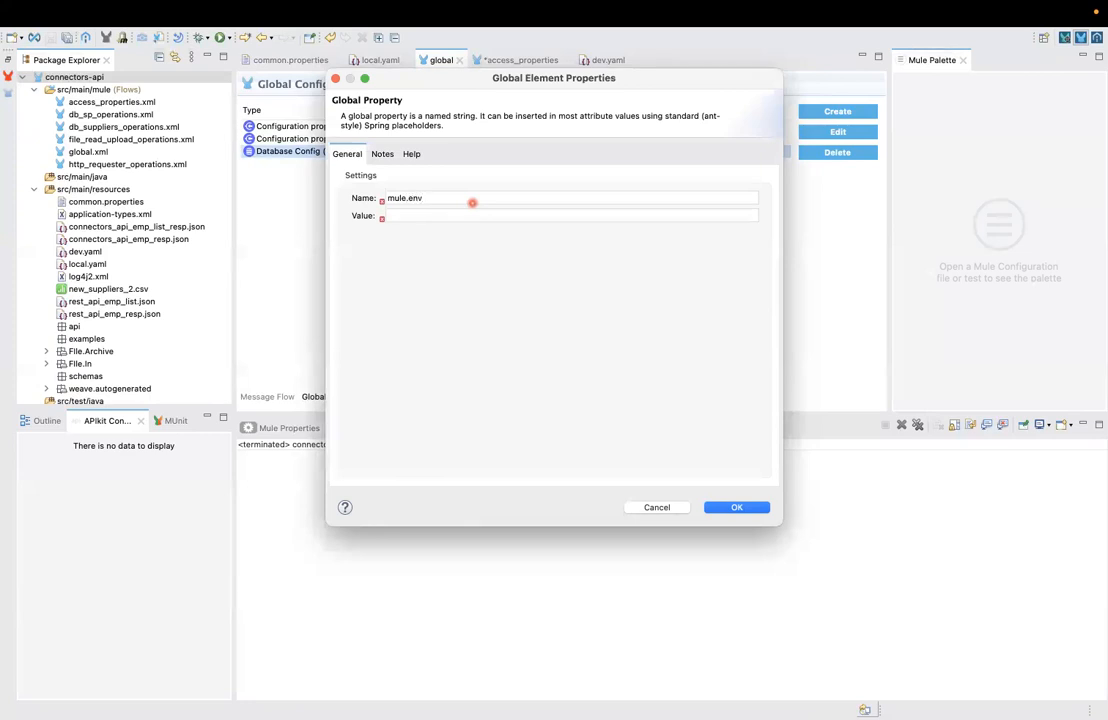
pyautogui.write('local')
pyautogui.click(433, 197)
pyautogui.click(751, 509)
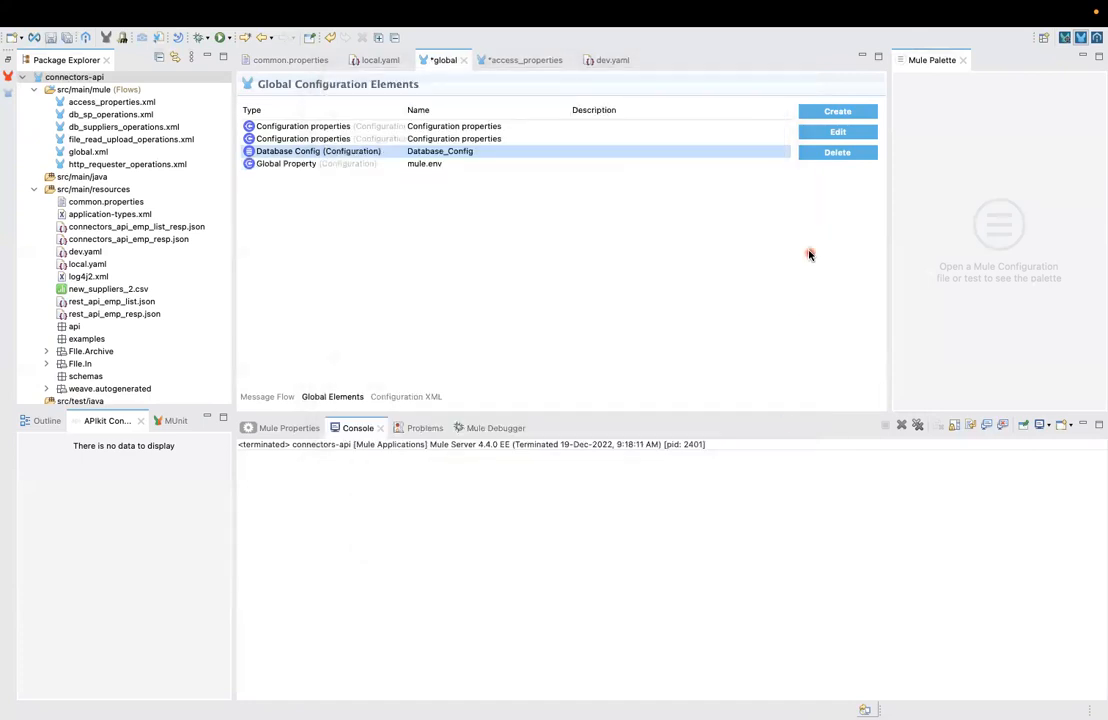
pyautogui.hotkey('ctrl', 's')
# - Test the Database Config connection with the local environment and inspect the JDBC URL in the error details
pyautogui.click(550, 155)
pyautogui.doubleClick(550, 155)
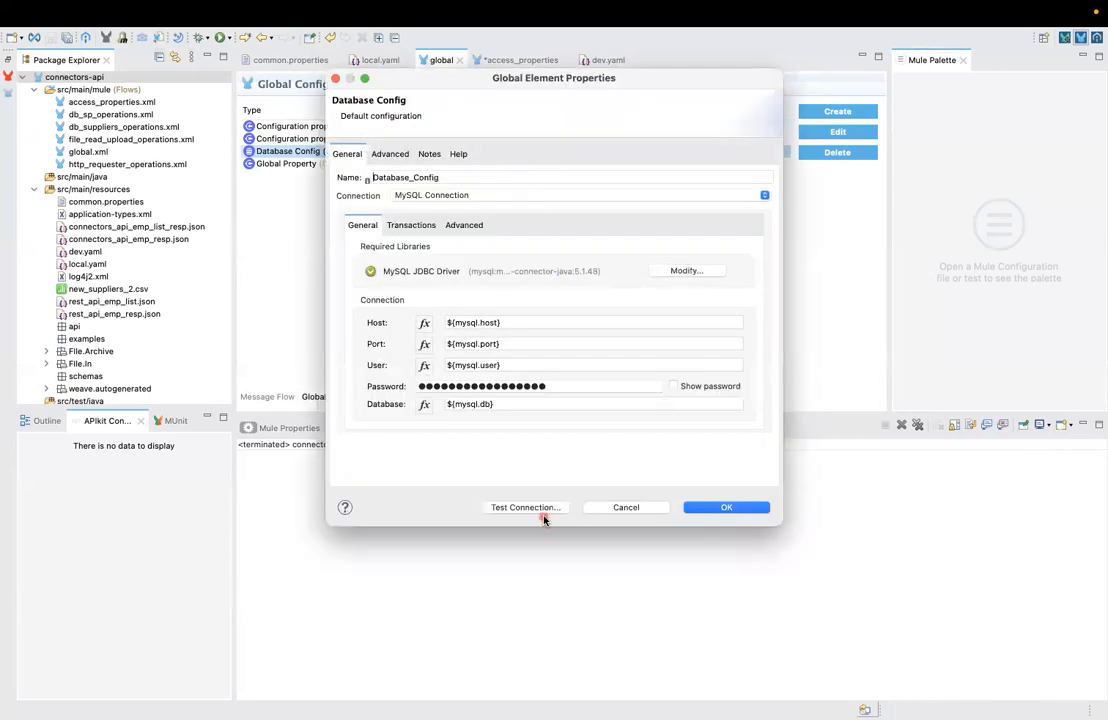
pyautogui.click(540, 508)
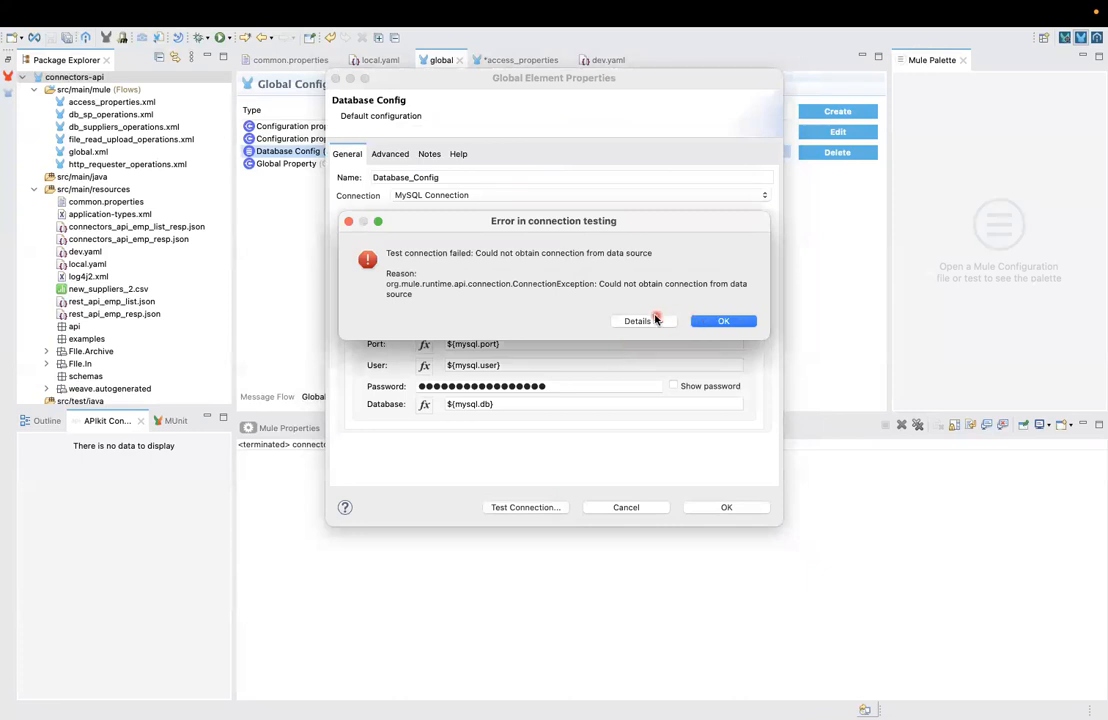
pyautogui.click(648, 321)
pyautogui.hscroll(5, 700, 376)
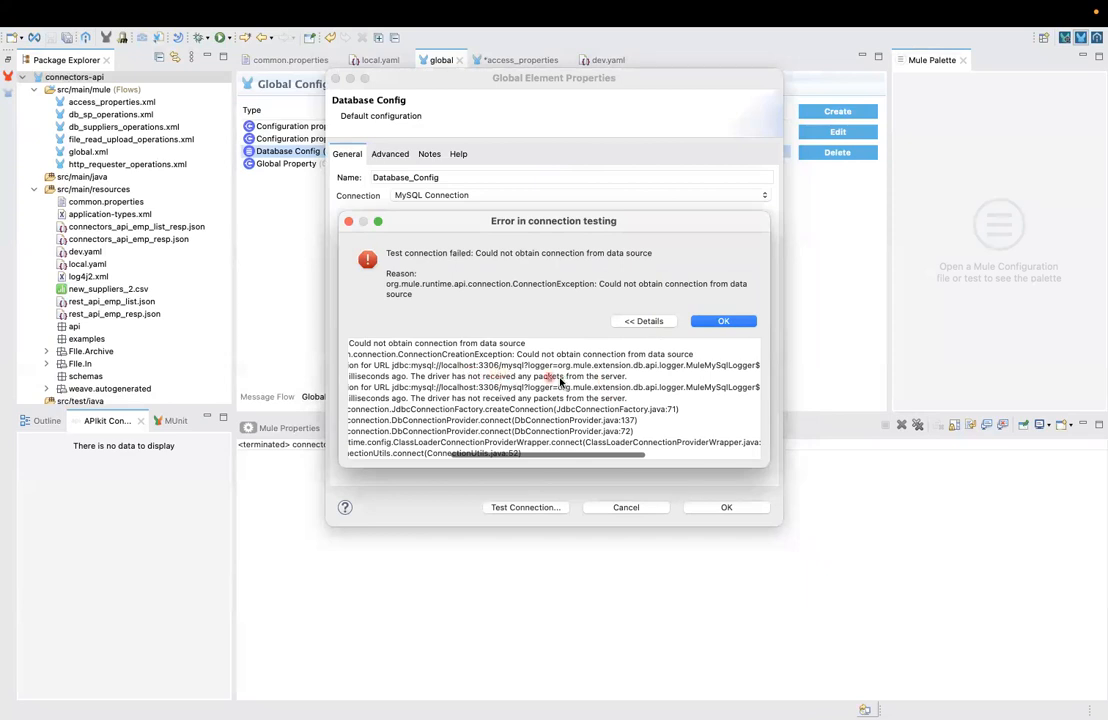
pyautogui.hscroll(5, 736, 378)
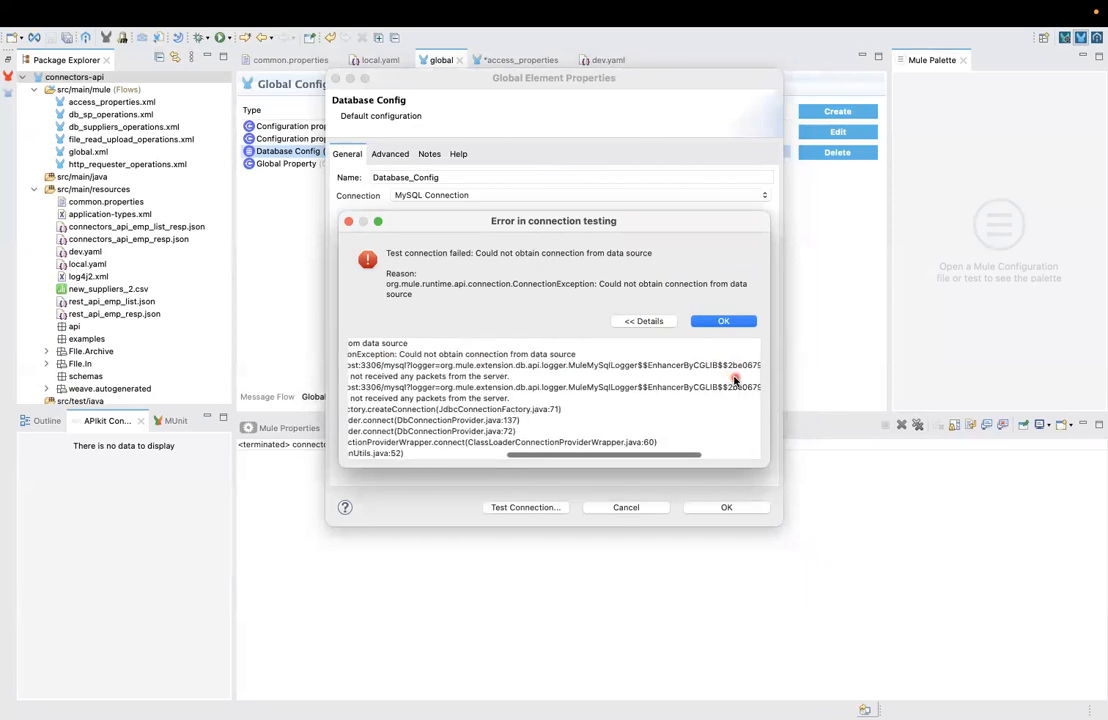
pyautogui.click(718, 322)
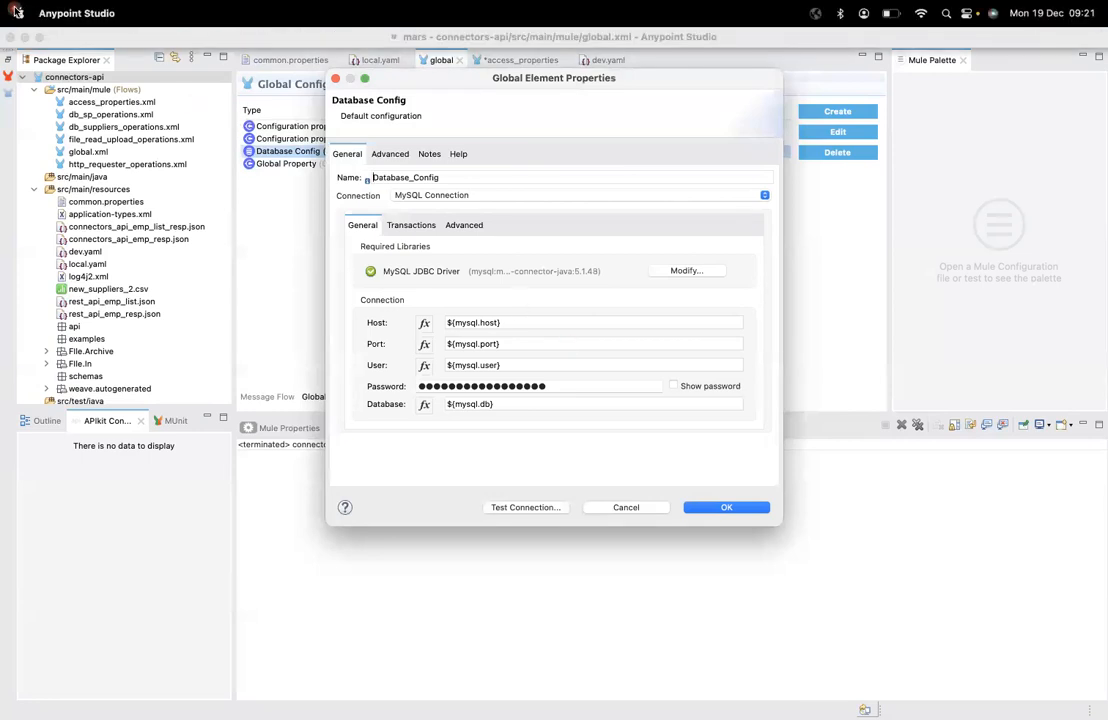
# - Switch to System Settings and start the MySQL server for the active instance, authorising with the account password
pyautogui.click(18, 13)
pyautogui.press('Escape')
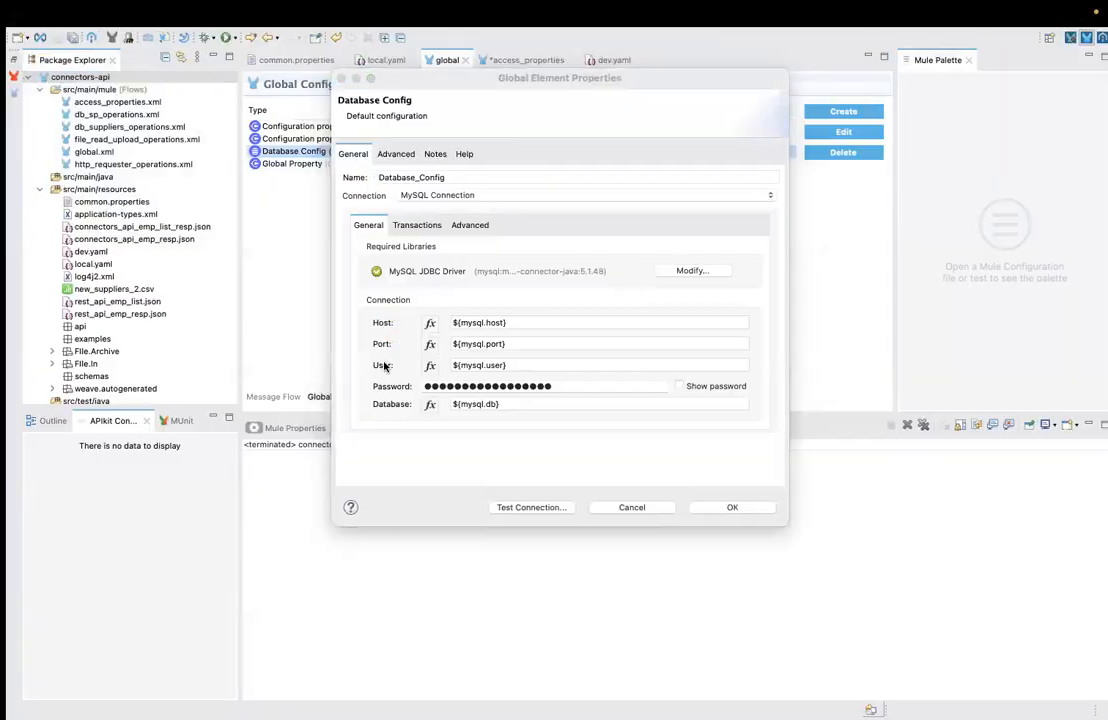
pyautogui.hotkey('ctrl', 'Left')
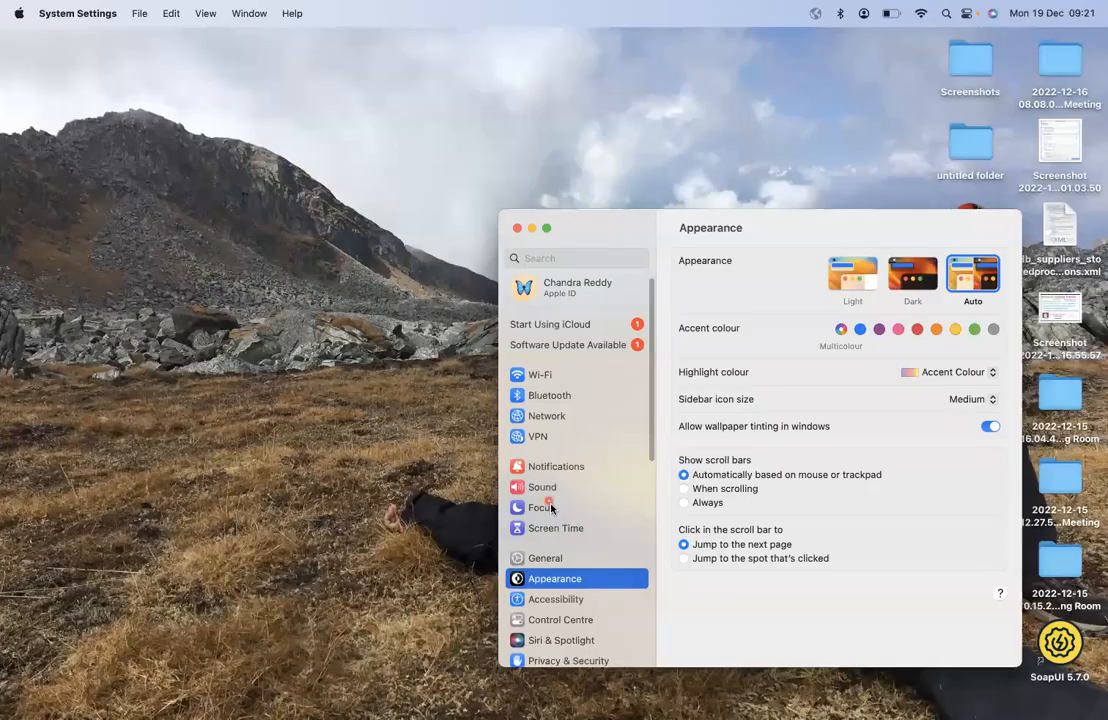
pyautogui.scroll(-10, 545, 640)
pyautogui.click(544, 650)
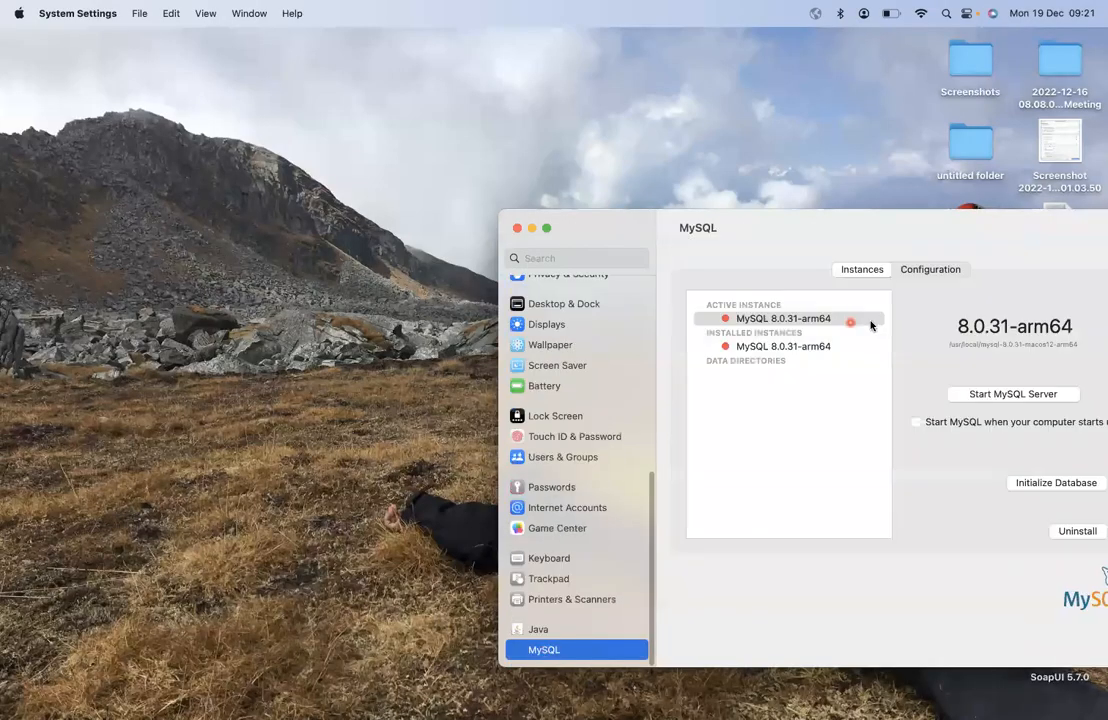
pyautogui.click(1003, 394)
pyautogui.write('•')
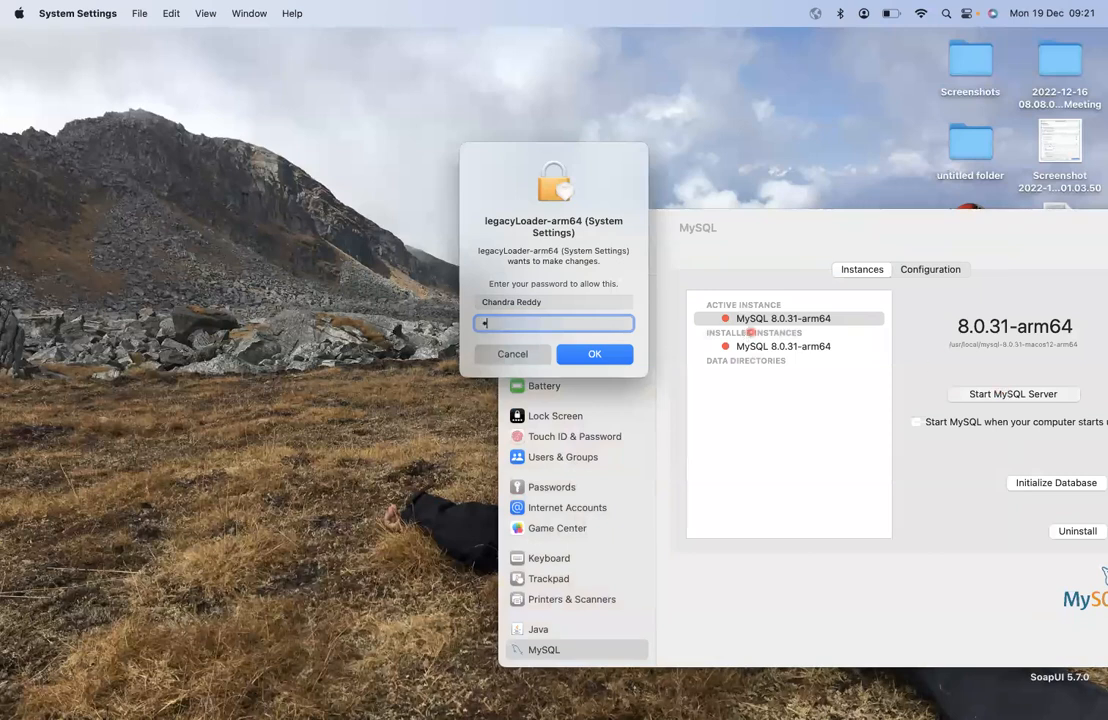
pyautogui.write('••••••••')
pyautogui.press('Return')
# - Return to Anypoint Studio, retest the Database Config's MySQL connection and confirm the configuration
pyautogui.hotkey('ctrl', 'Right')
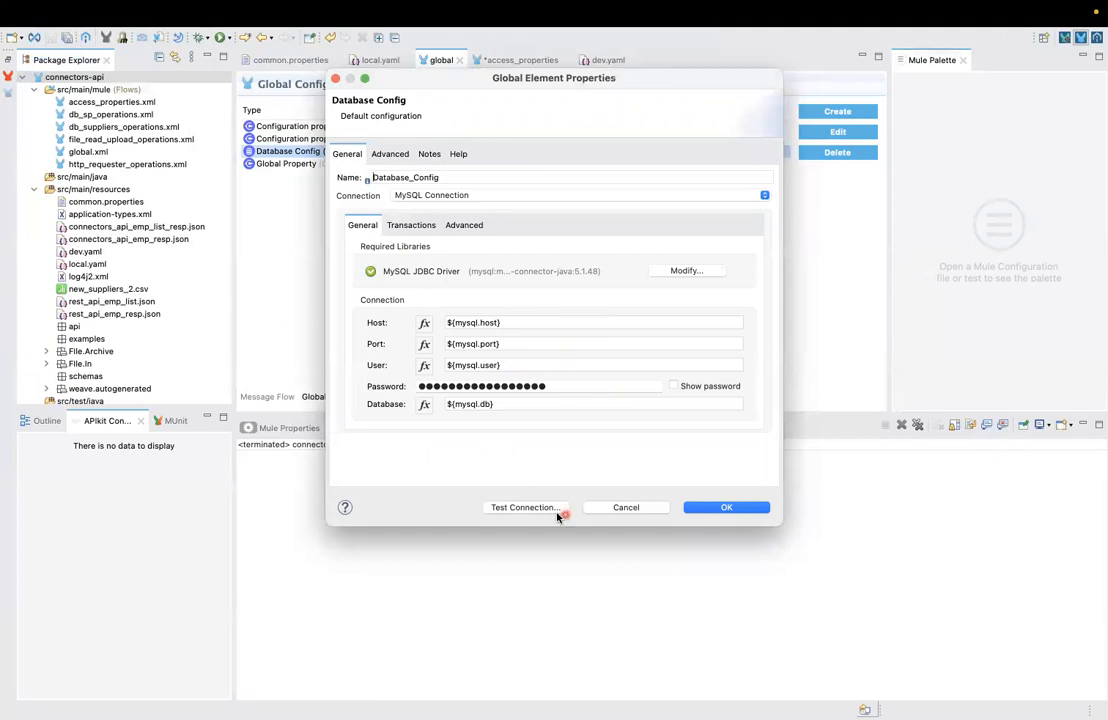
pyautogui.click(543, 508)
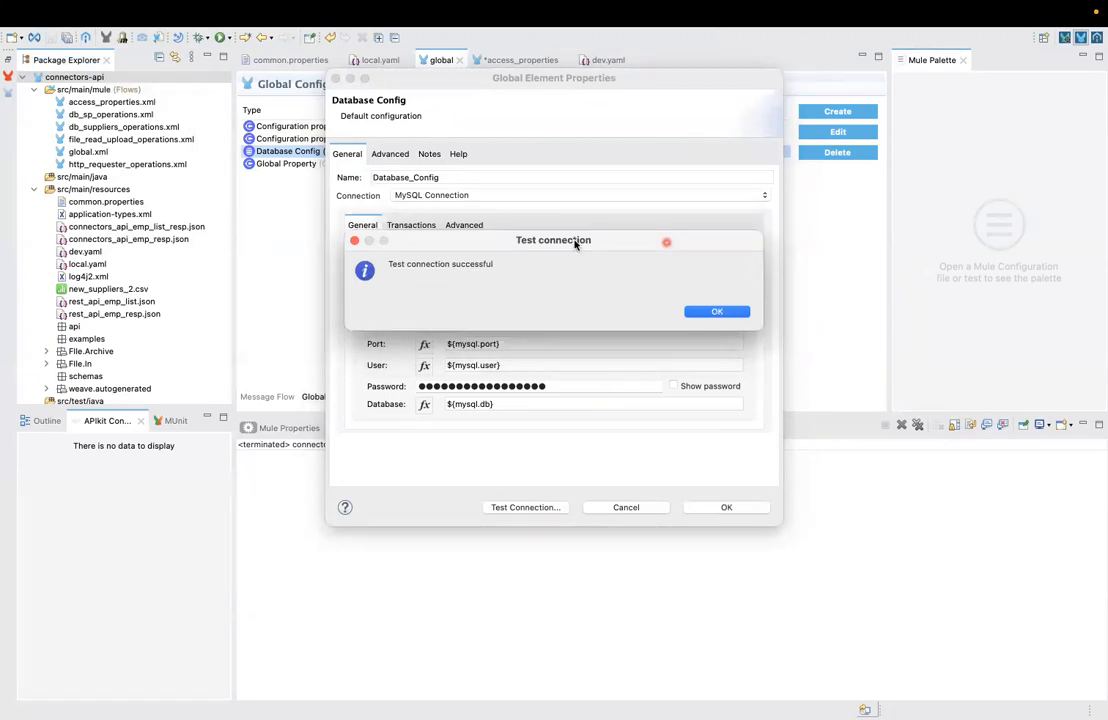
pyautogui.click(731, 313)
pyautogui.click(712, 507)
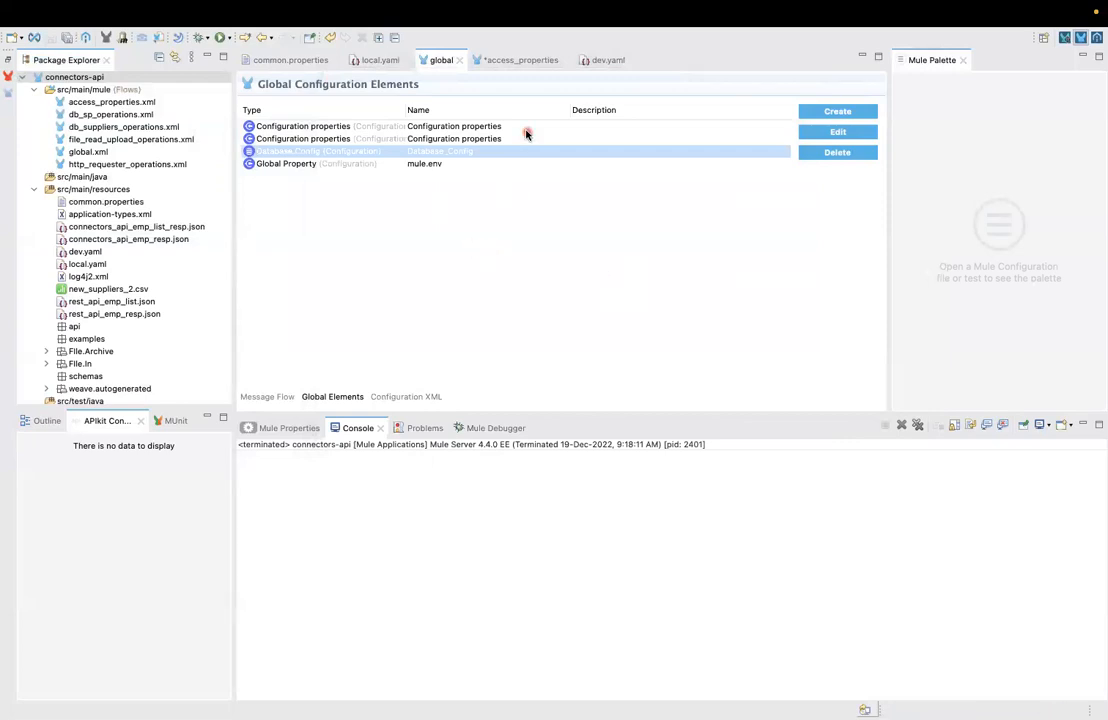
# - Check common.properties and local.yaml, and leave only the access_properties message flow open
pyautogui.click(492, 60)
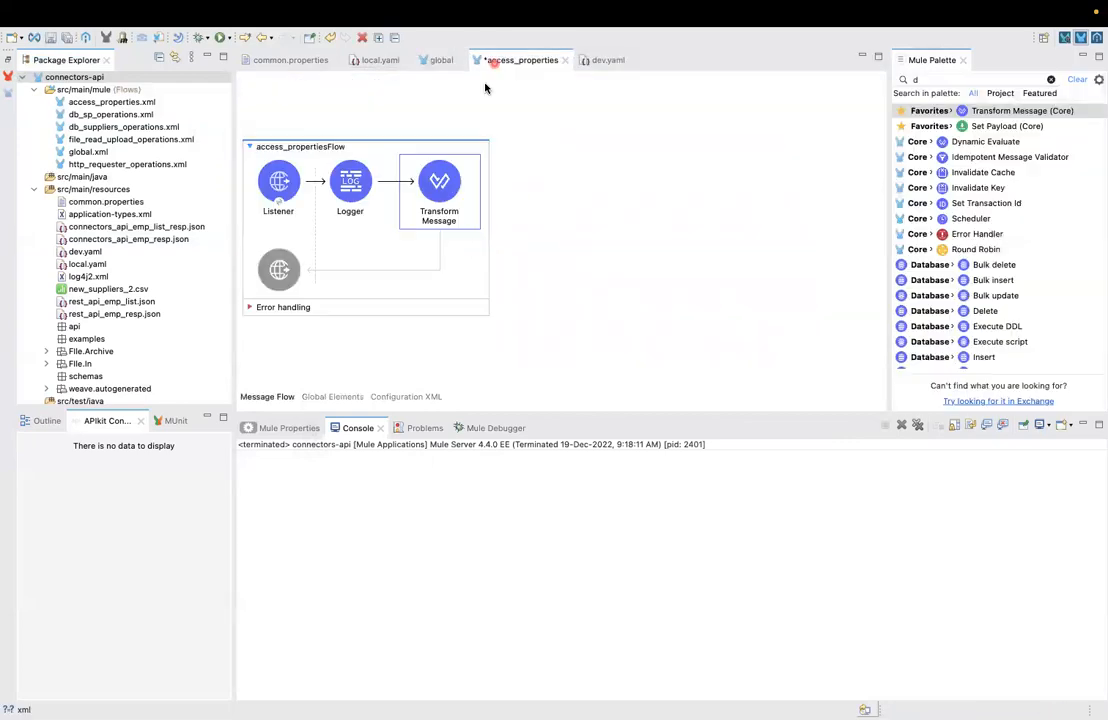
pyautogui.click(290, 60)
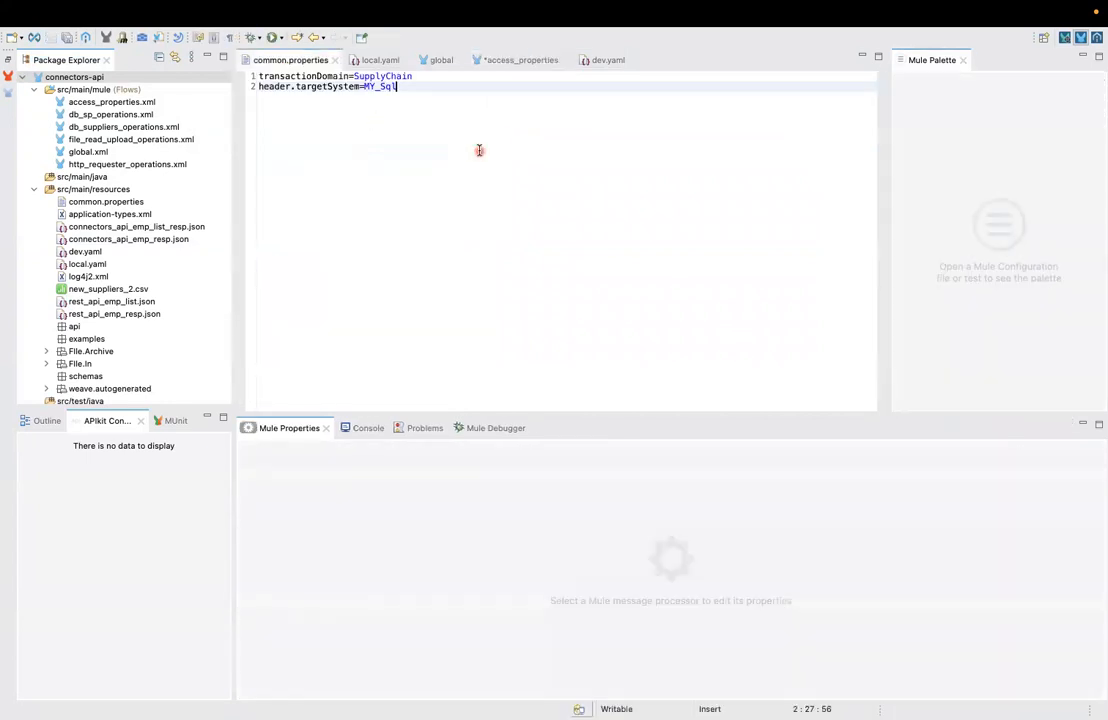
pyautogui.click(380, 60)
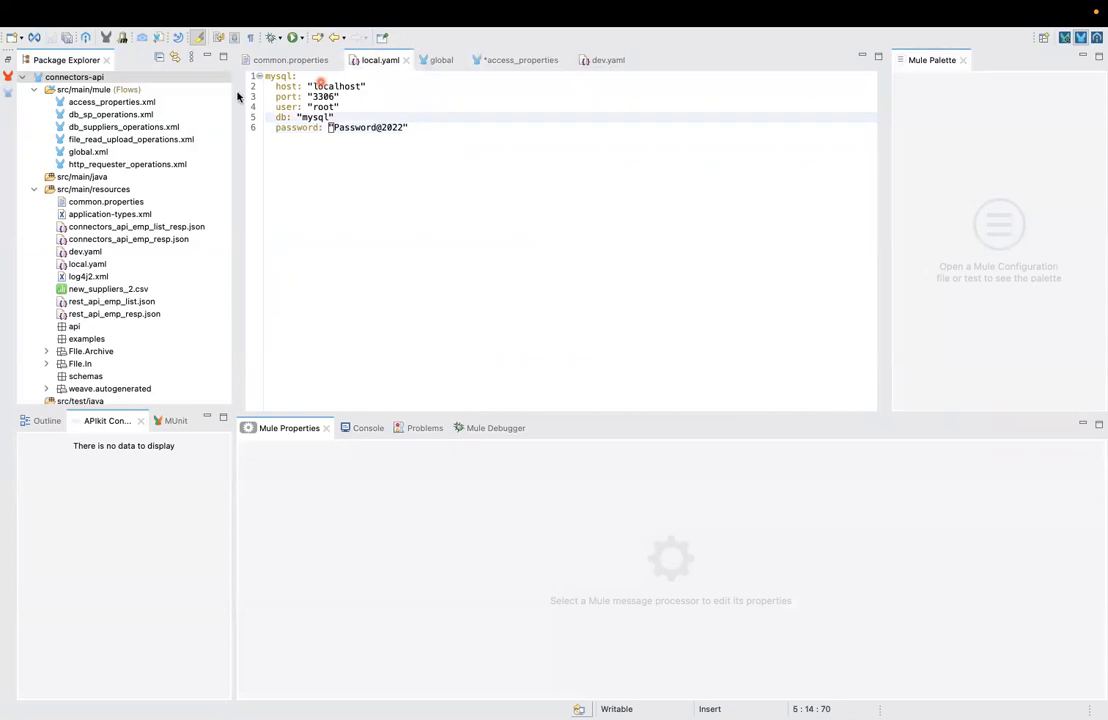
pyautogui.click(505, 62)
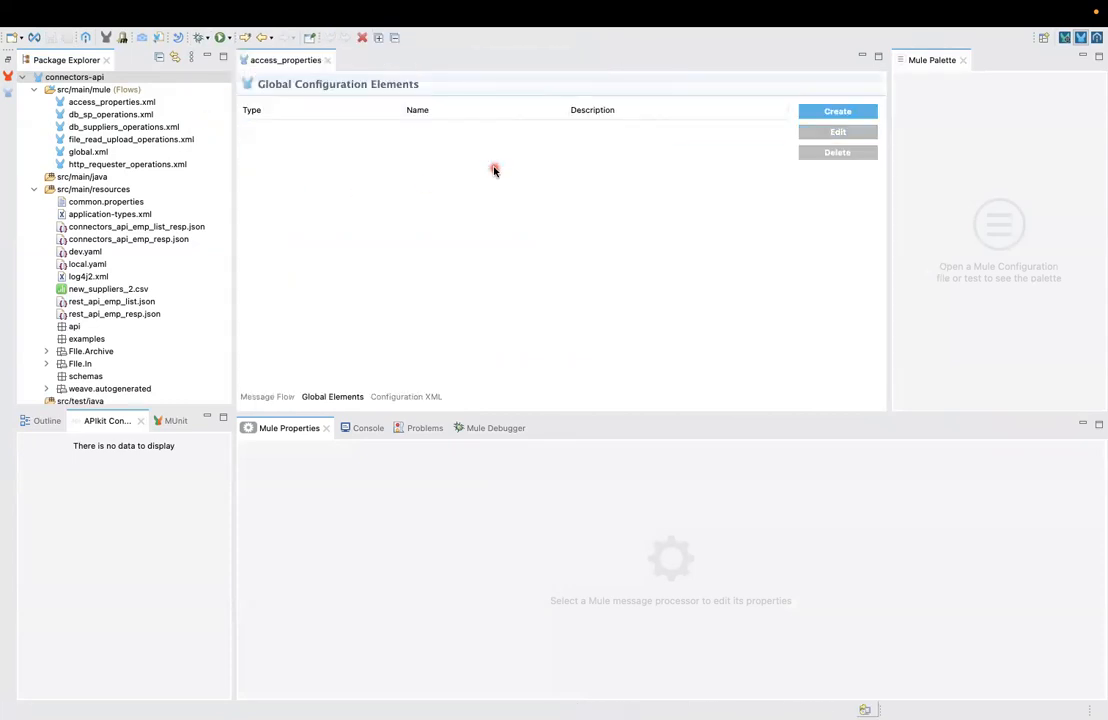
pyautogui.click(252, 397)
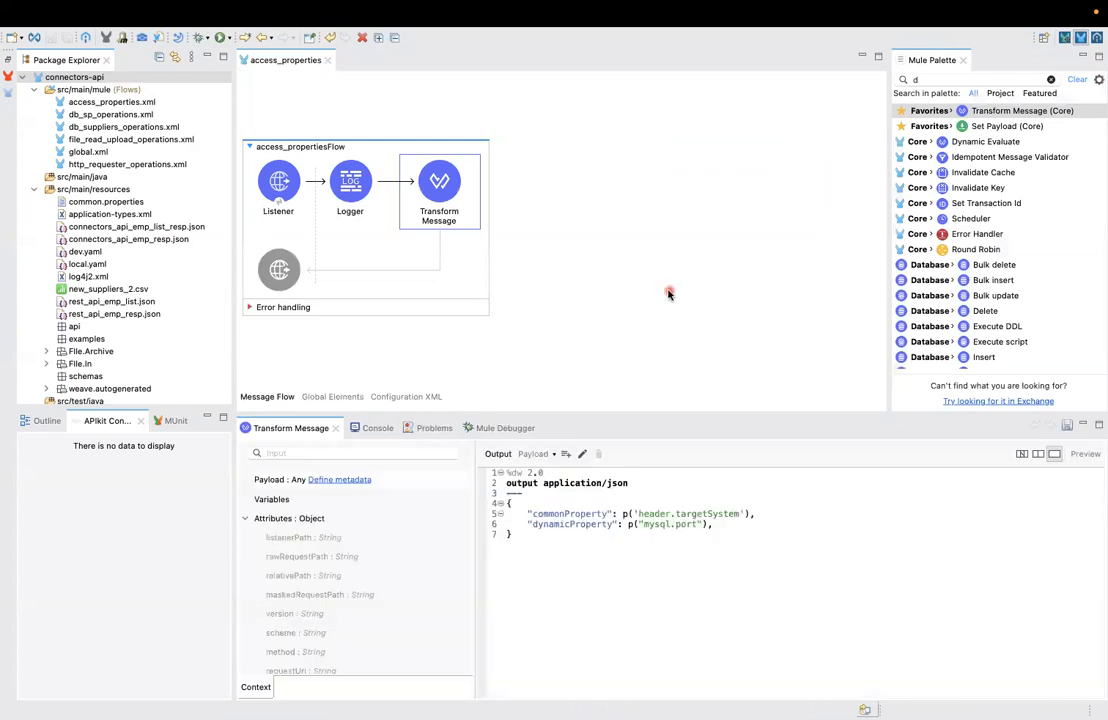
# - Switch to the Secure_properties notes and review the common property entries for the transaction domain and target system
pyautogui.hotkey('ctrl', 'Right')
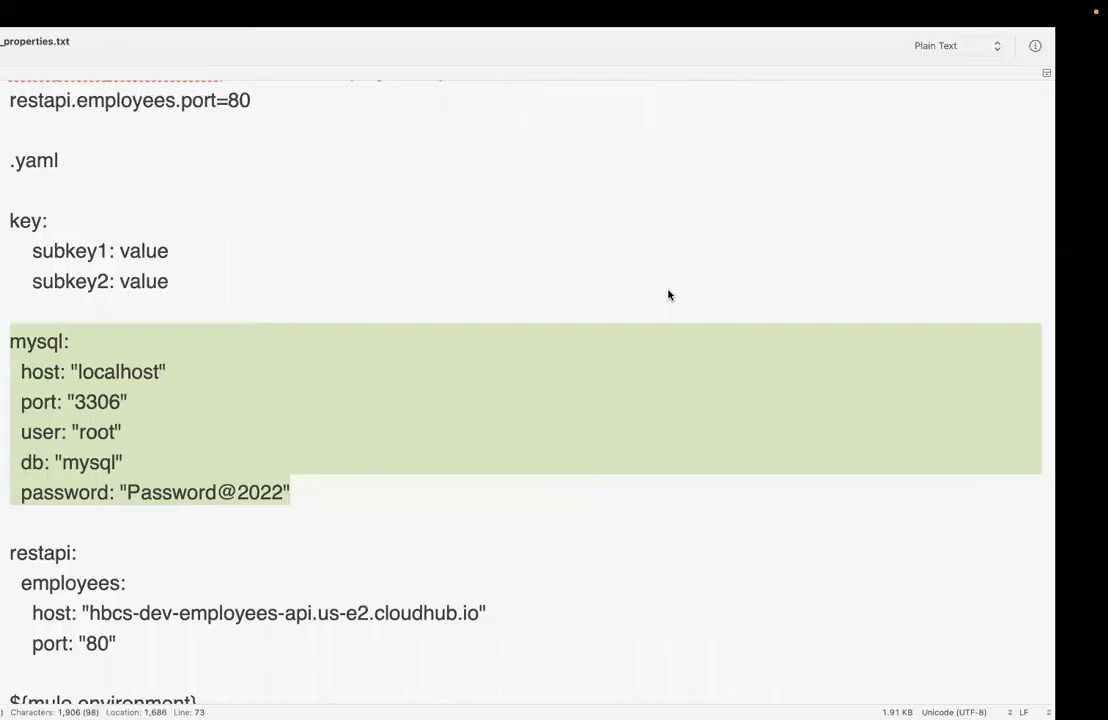
pyautogui.hotkey('ctrl', 'Right')
pyautogui.hotkey('ctrl', 'Right')
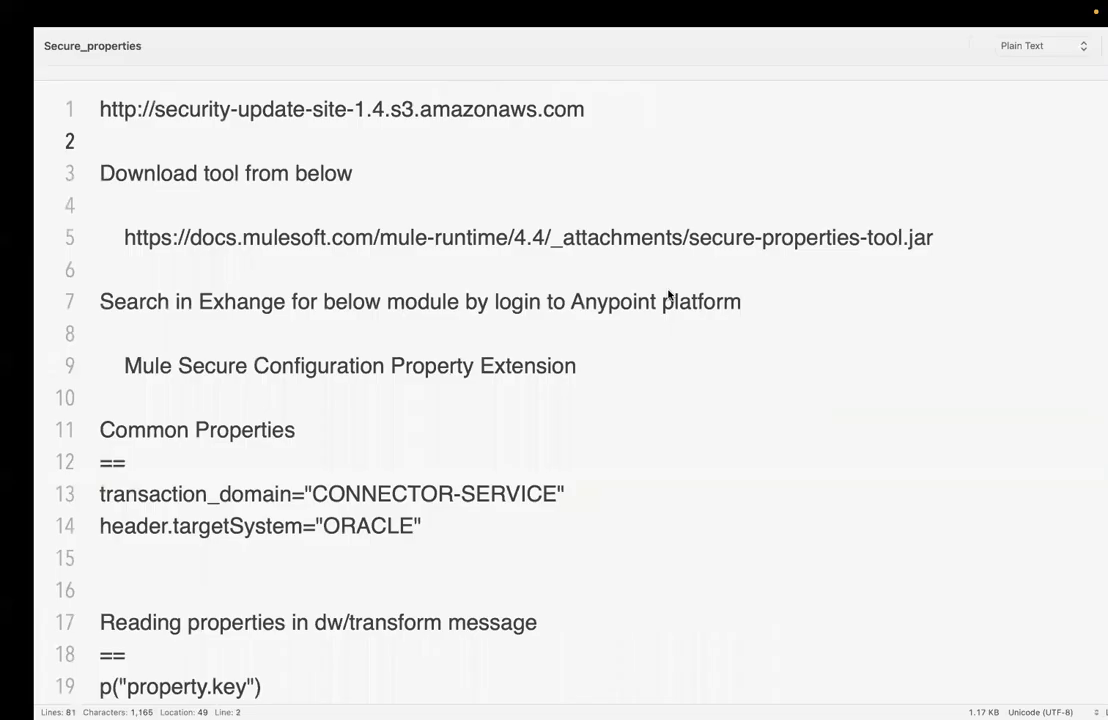
pyautogui.click(653, 195)
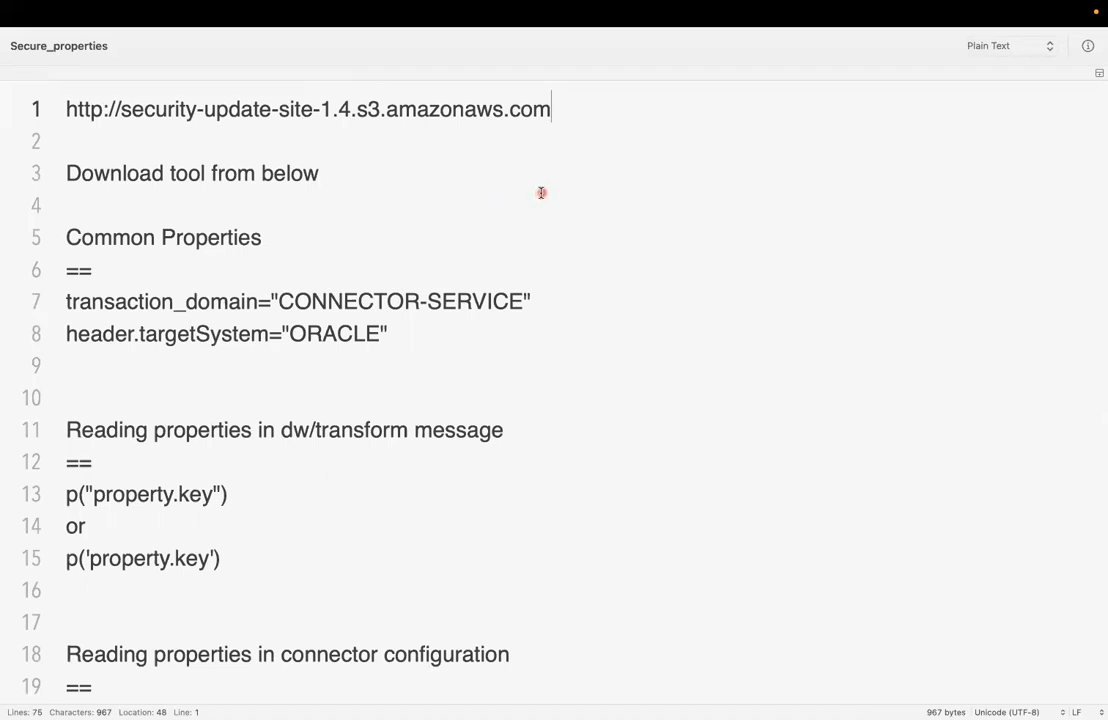
pyautogui.scroll(-1, 539, 193)
pyautogui.click(260, 244)
pyautogui.click(413, 292)
# - Examine the notes on the syntax for reading properties in Transform Message and in connector configurations
pyautogui.scroll(-2, 405, 286)
pyautogui.scroll(-3, 270, 346)
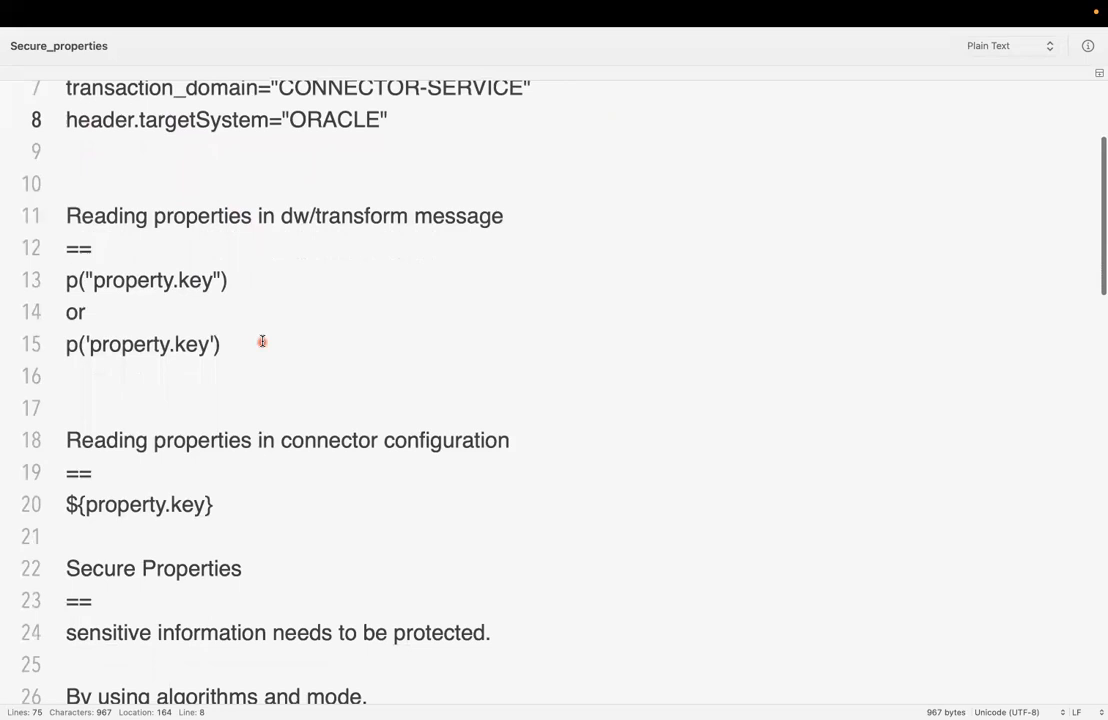
pyautogui.scroll(-3, 290, 356)
pyautogui.click(250, 285)
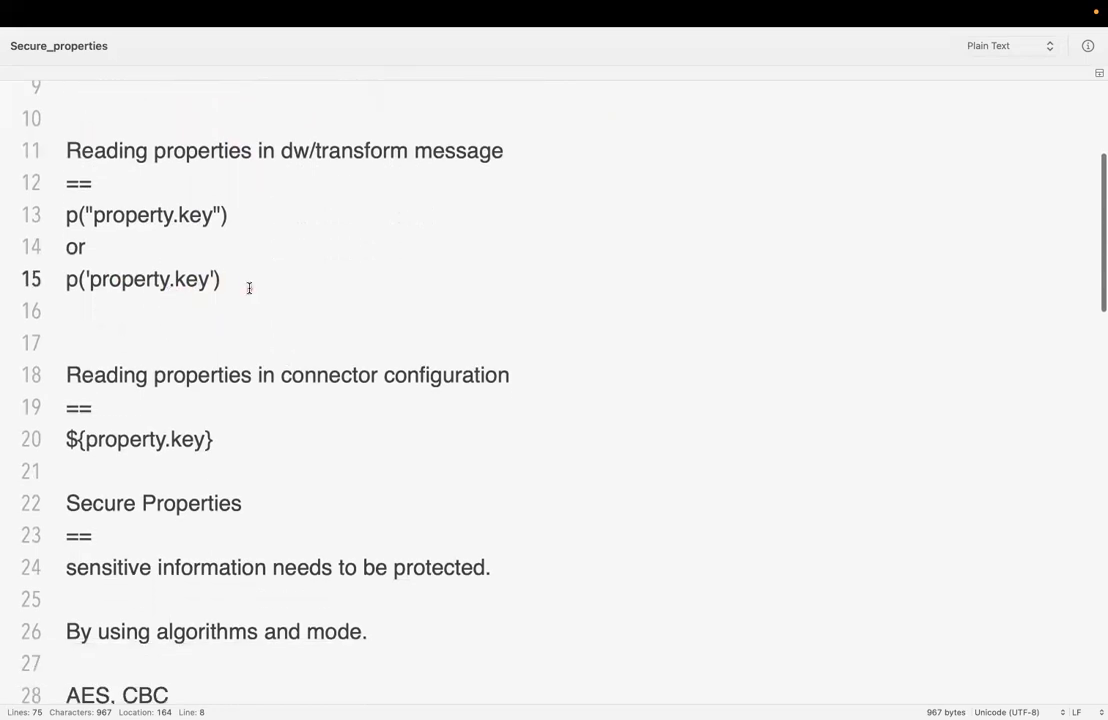
pyautogui.scroll(-2, 230, 446)
pyautogui.scroll(-1, 230, 446)
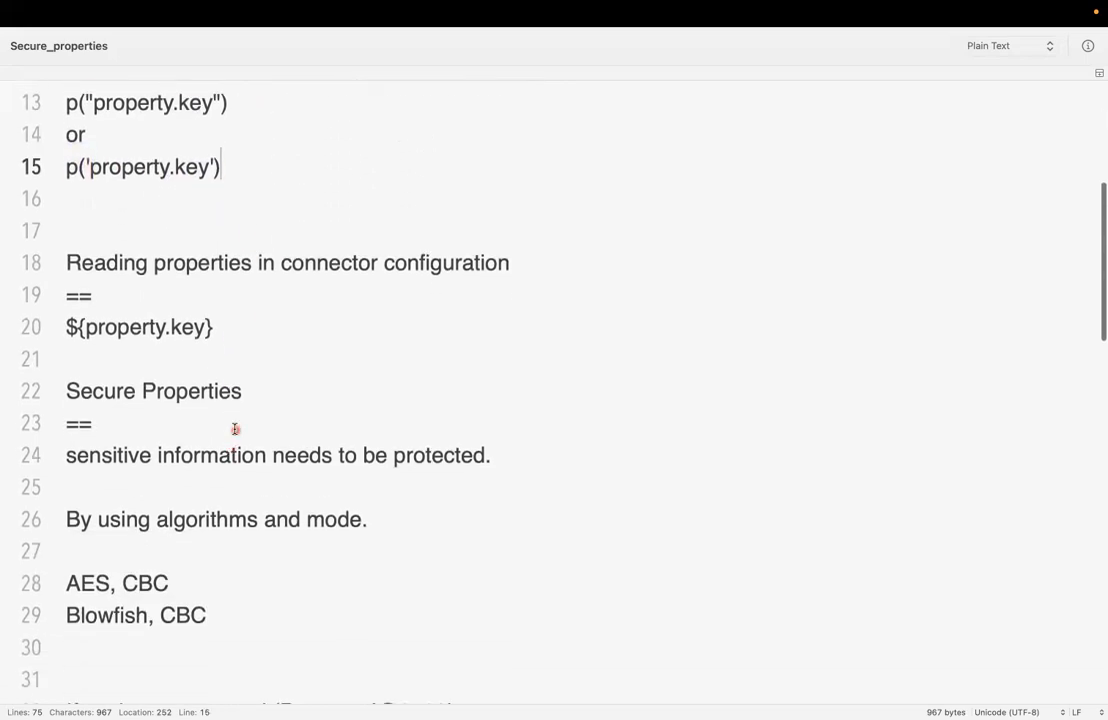
pyautogui.click(265, 325)
# - Append "/loggers" to the "Reading properties in connector configuration" heading and save the notes file
pyautogui.scroll(-2, 331, 376)
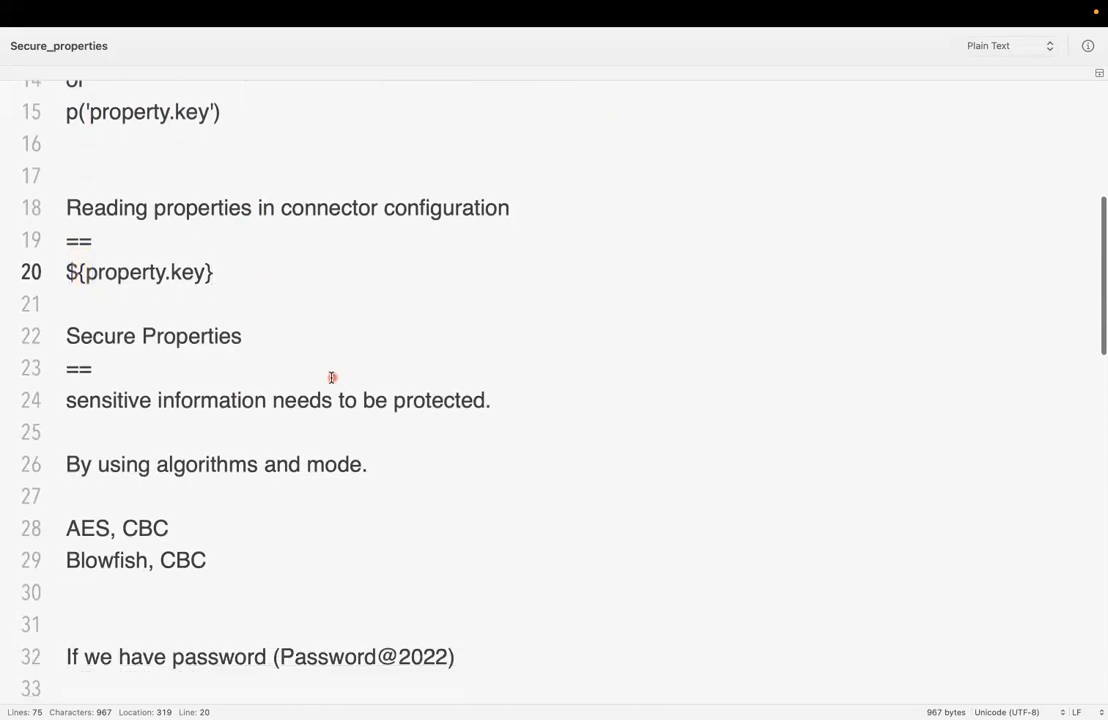
pyautogui.click(540, 204)
pyautogui.write('/loggers')
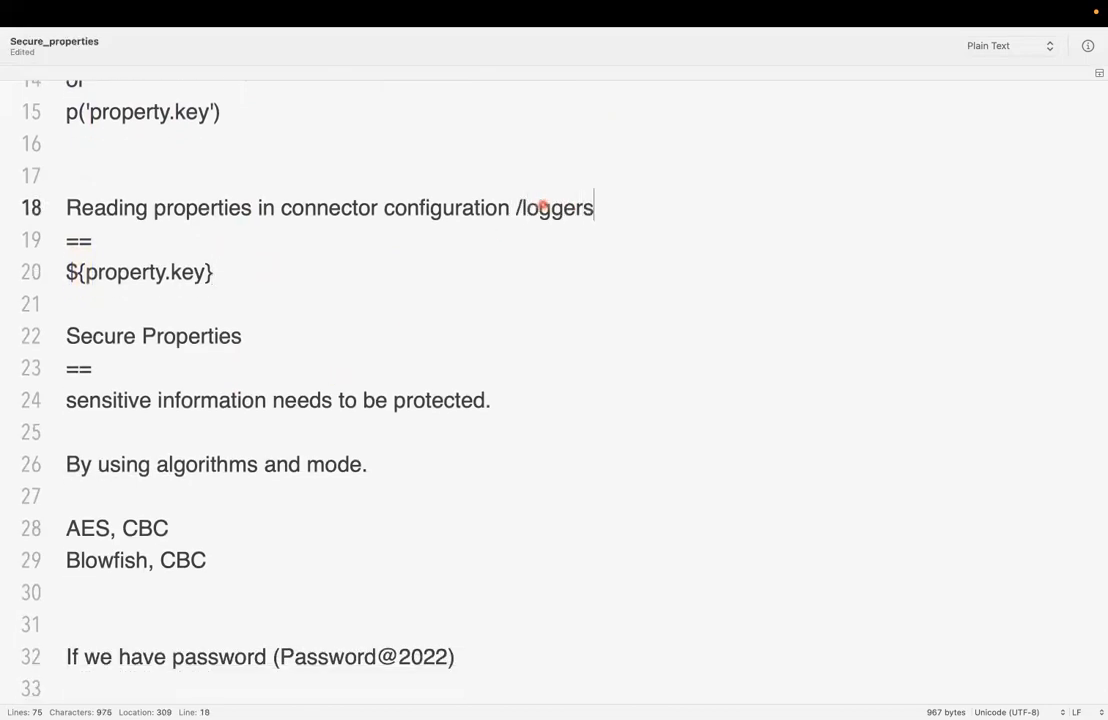
pyautogui.press('super+s')
pyautogui.click(380, 366)
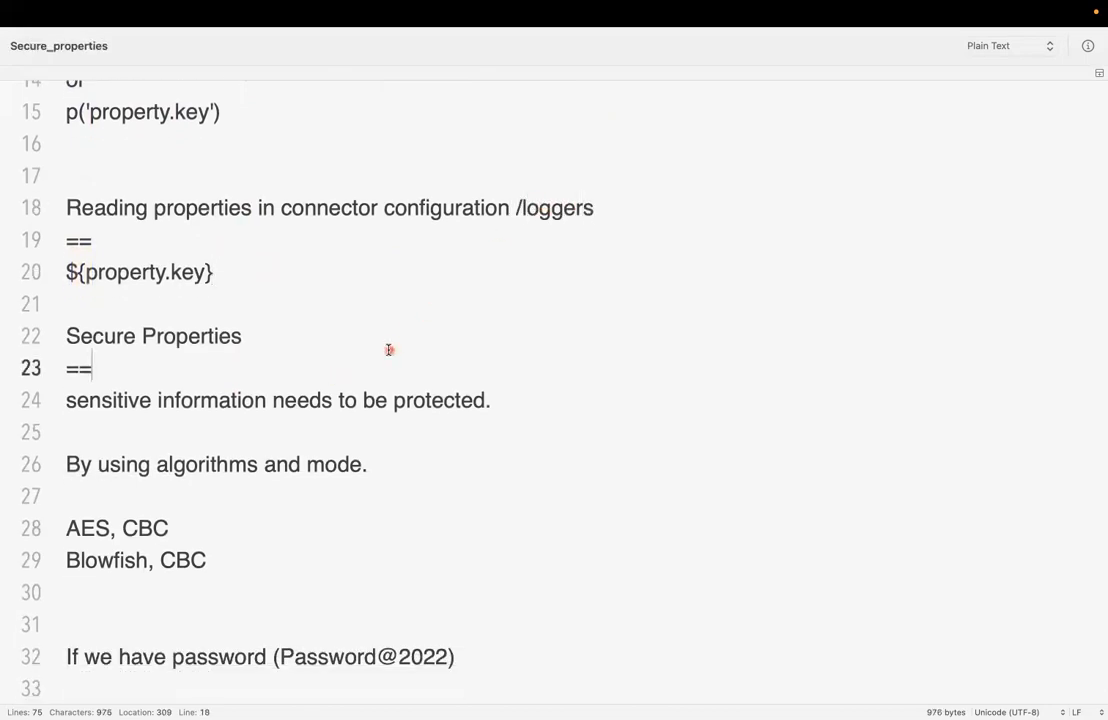
# - Examine the Secure Properties notes on protecting sensitive values with AES or Blowfish in CBC mode, including the sample password
pyautogui.scroll(-2, 280, 400)
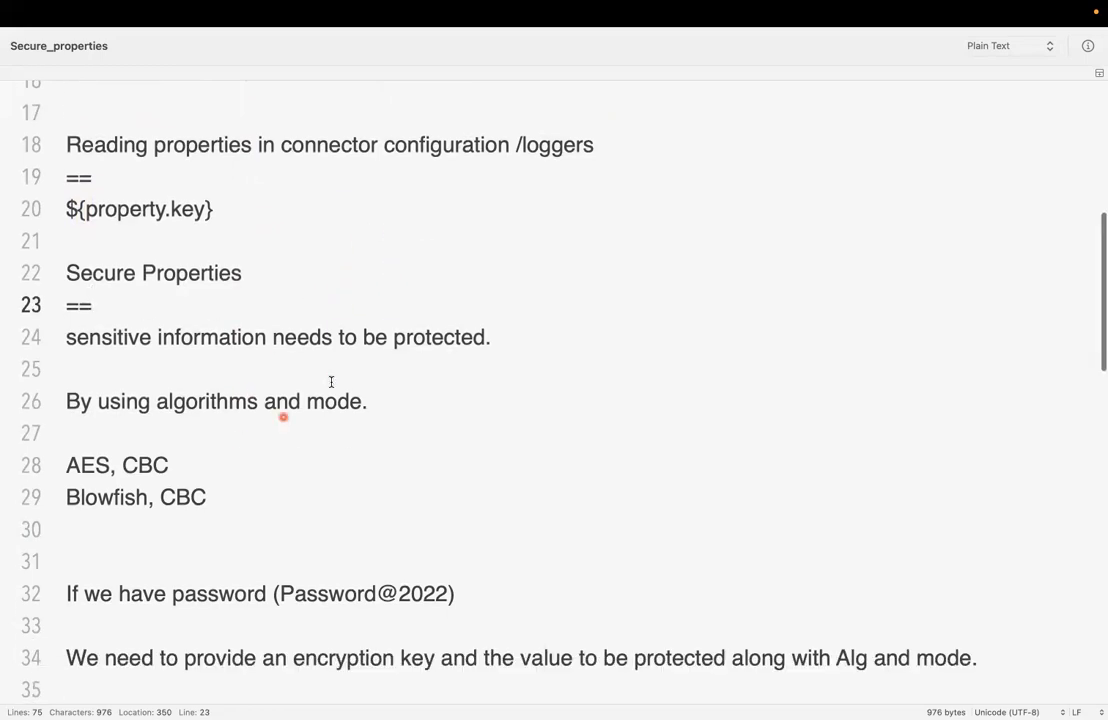
pyautogui.click(485, 340)
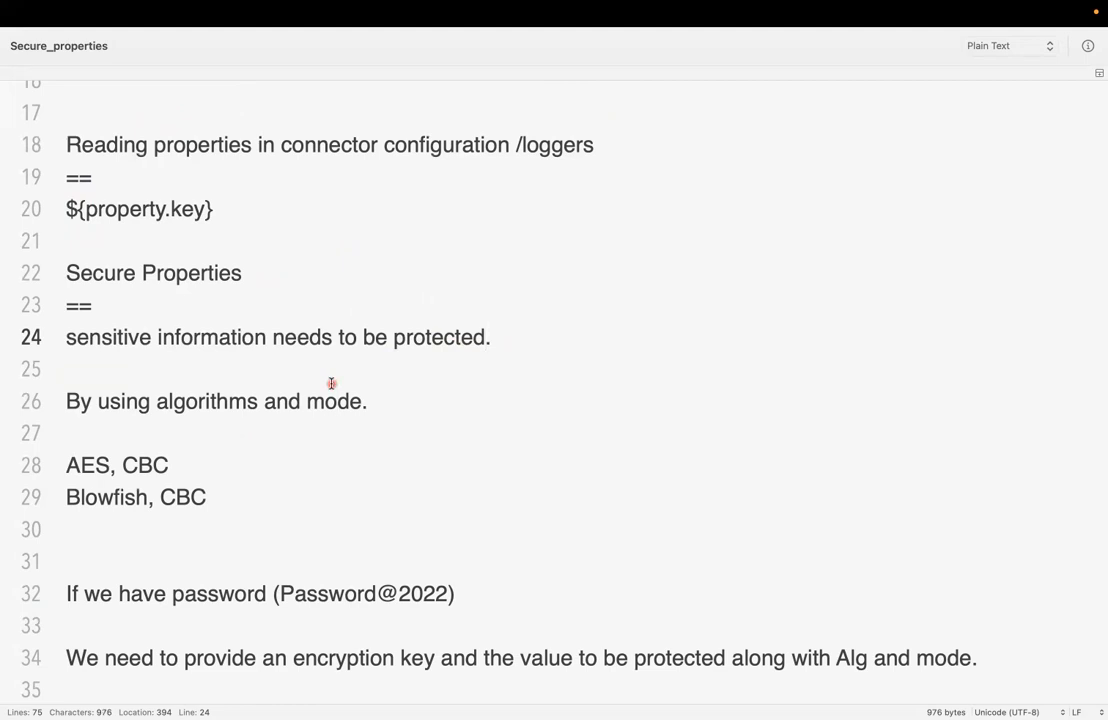
pyautogui.click(346, 408)
pyautogui.click(168, 466)
pyautogui.scroll(-4, 166, 470)
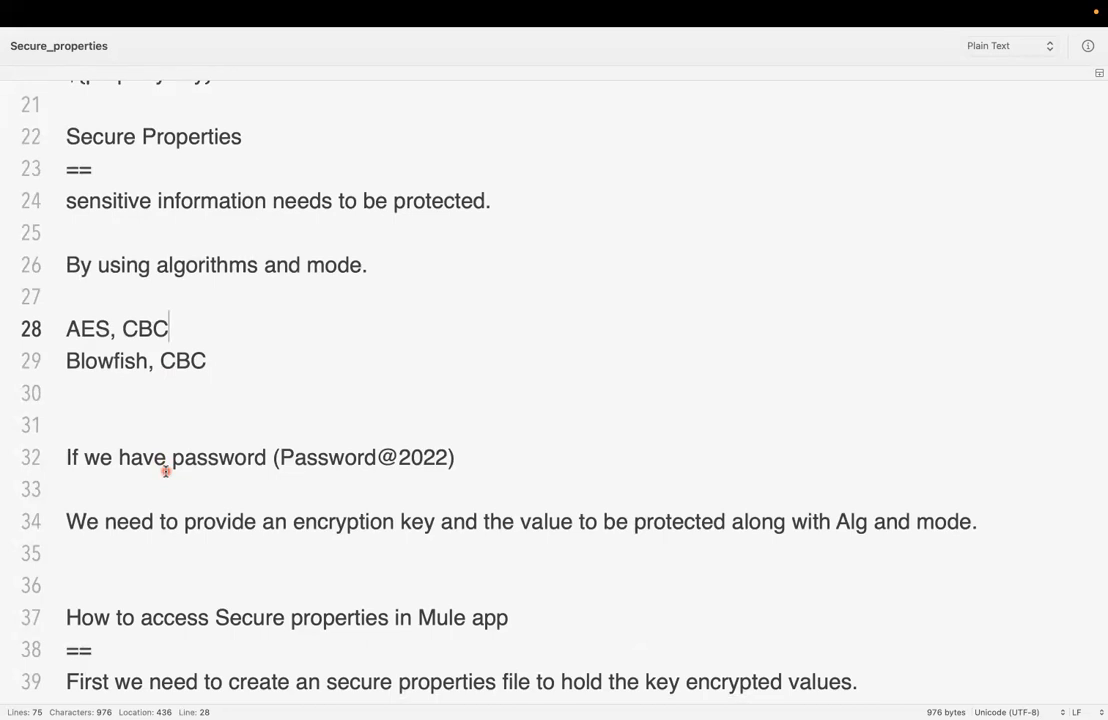
pyautogui.doubleClick(111, 361)
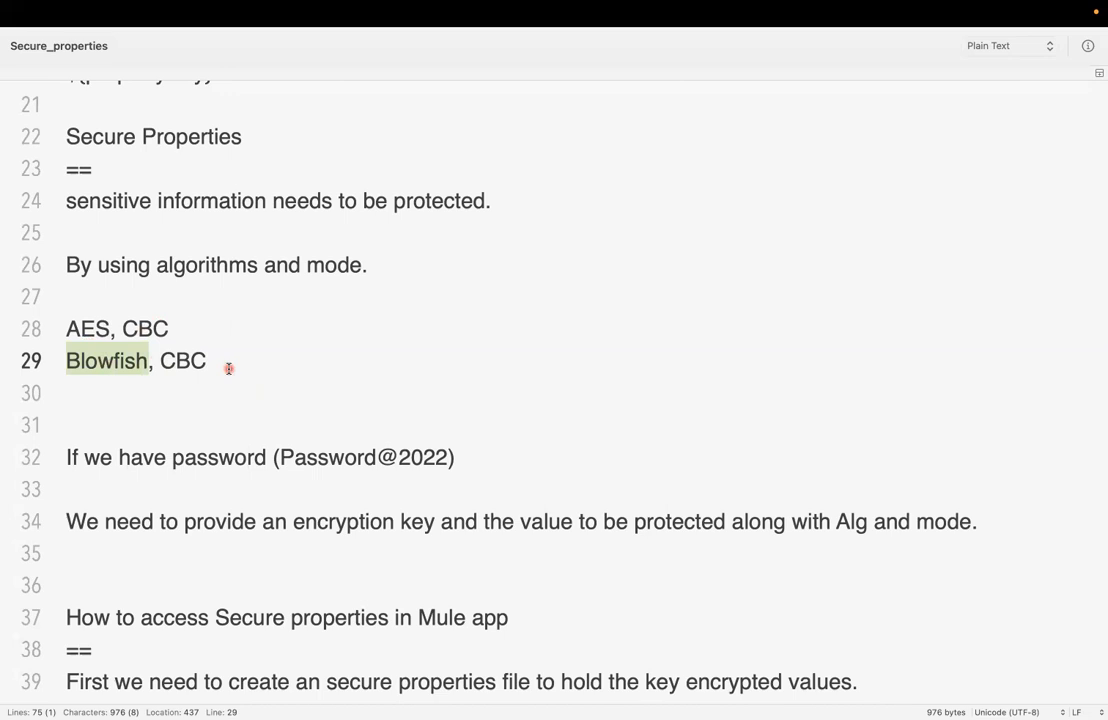
pyautogui.scroll(-2, 228, 368)
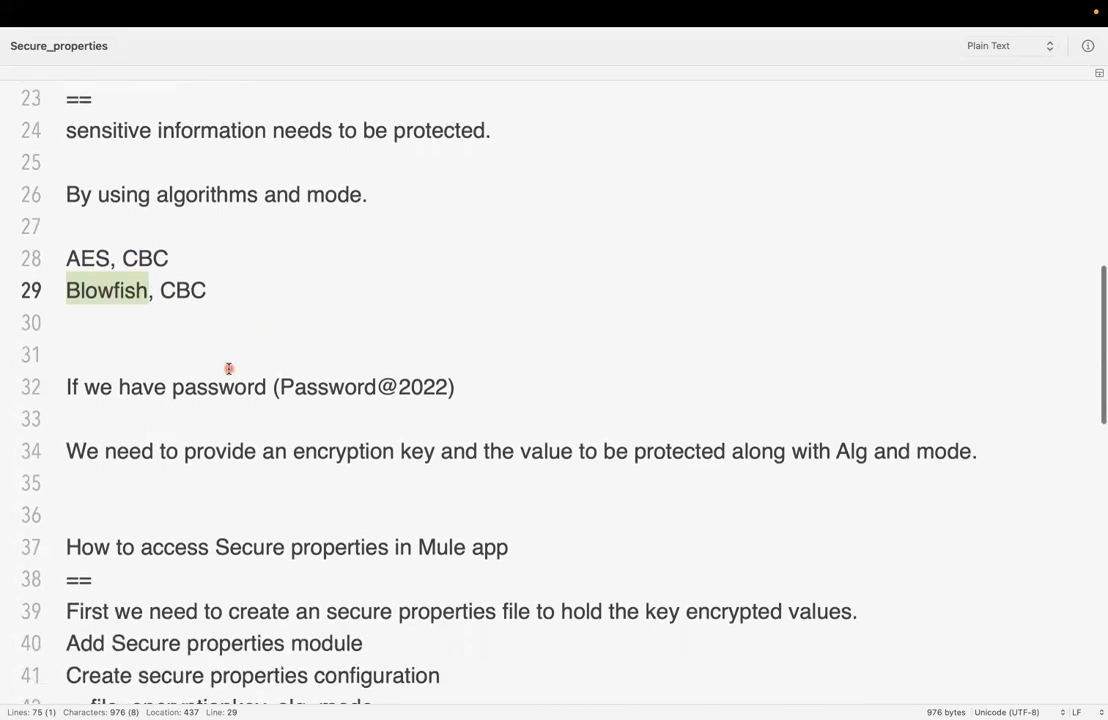
pyautogui.click(282, 379)
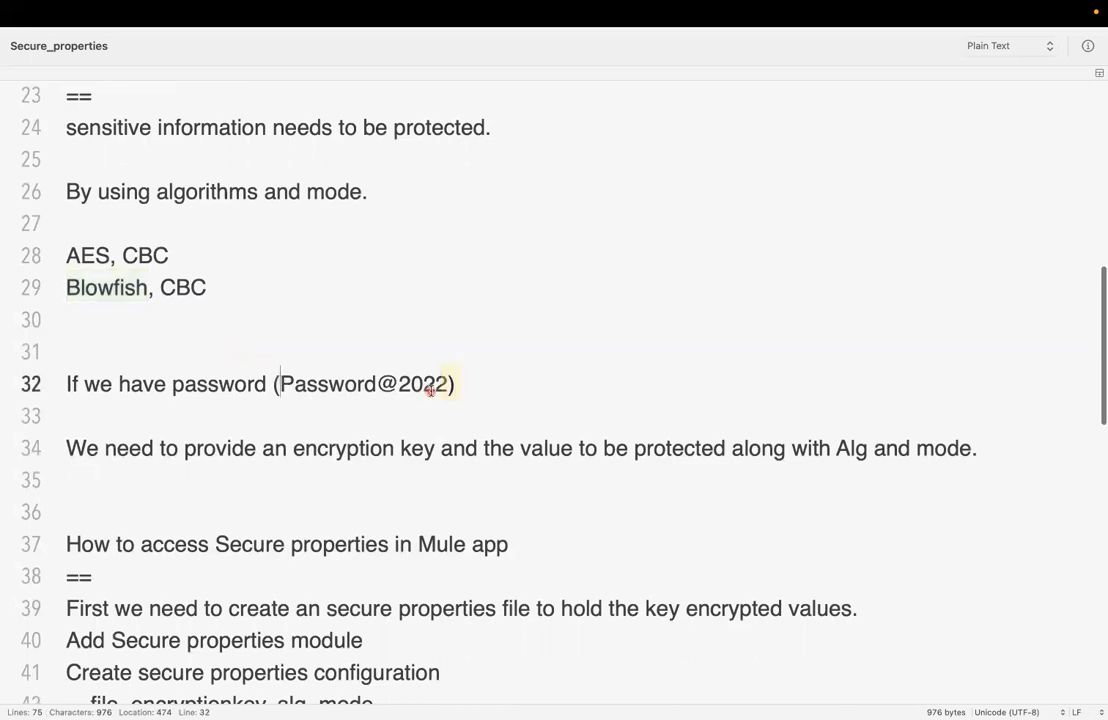
pyautogui.keyDown('shift'); pyautogui.click(452, 385); pyautogui.keyUp('shift')
pyautogui.keyDown('shift'); pyautogui.click(446, 386); pyautogui.keyUp('shift')
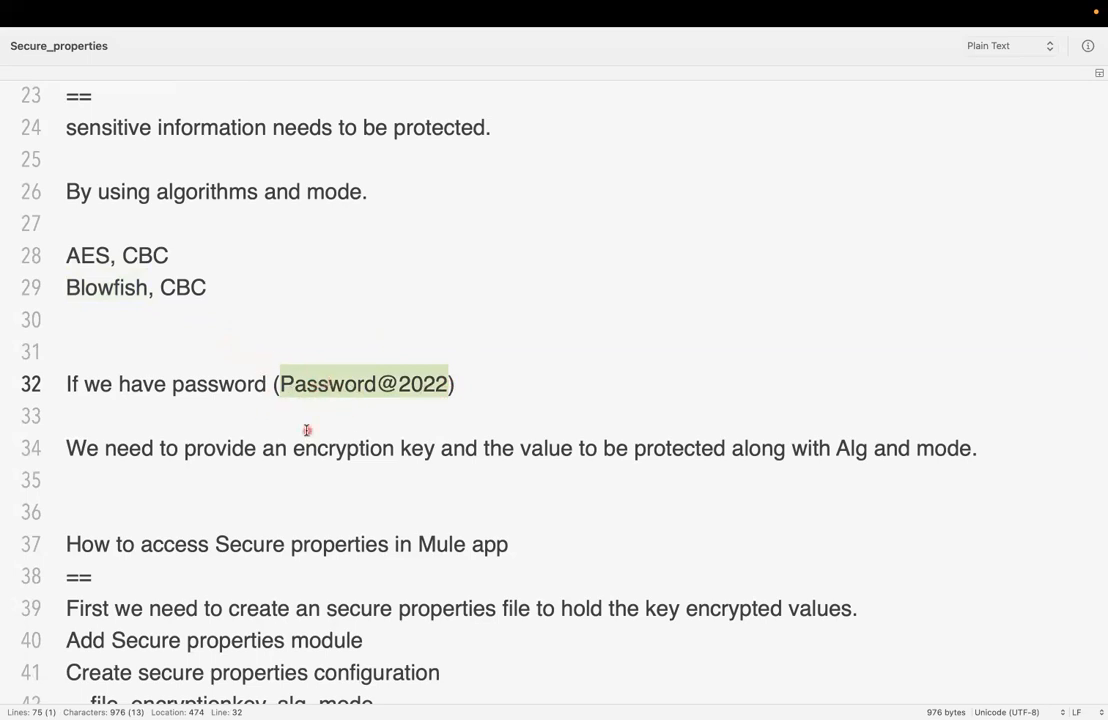
# - Review the notes on accessing secure properties in a Mule app: encrypted properties file, module, configuration and secure:: syntax
pyautogui.scroll(-5, 306, 430)
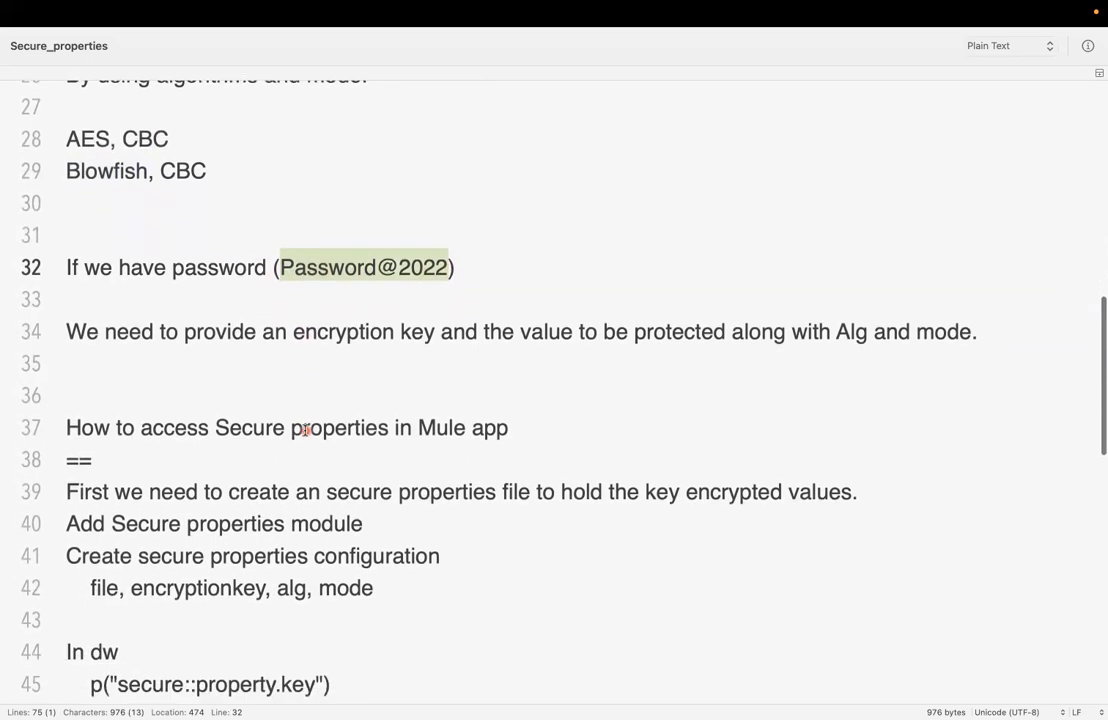
pyautogui.scroll(-5, 306, 430)
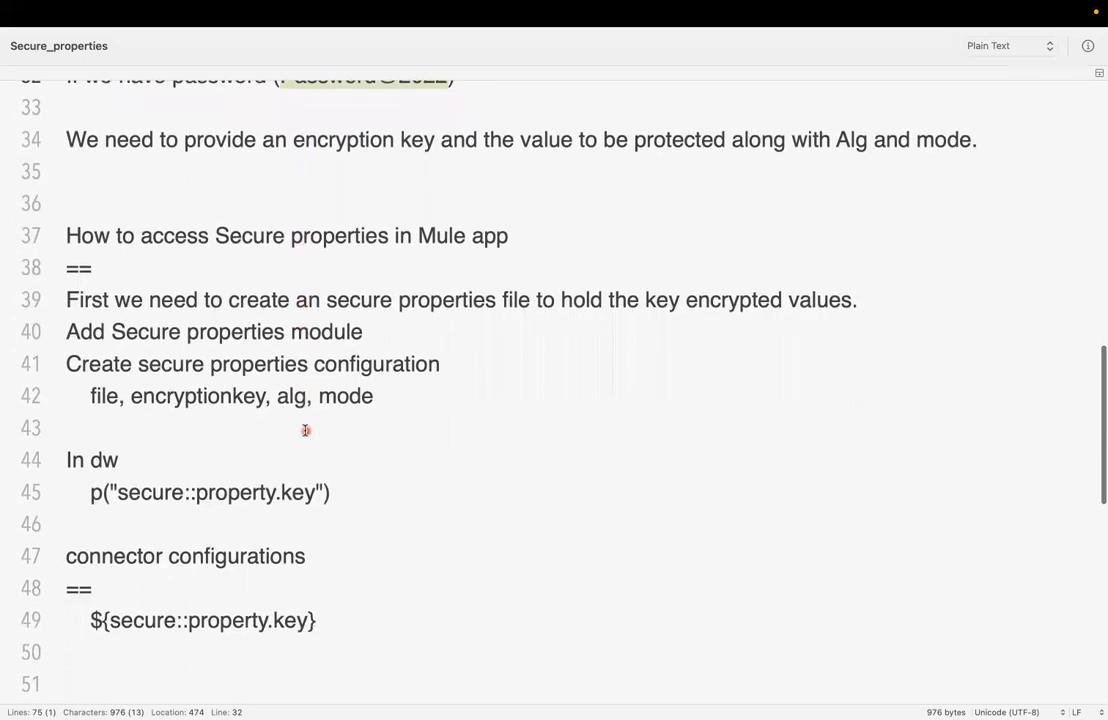
pyautogui.click(477, 367)
pyautogui.scroll(-2, 477, 369)
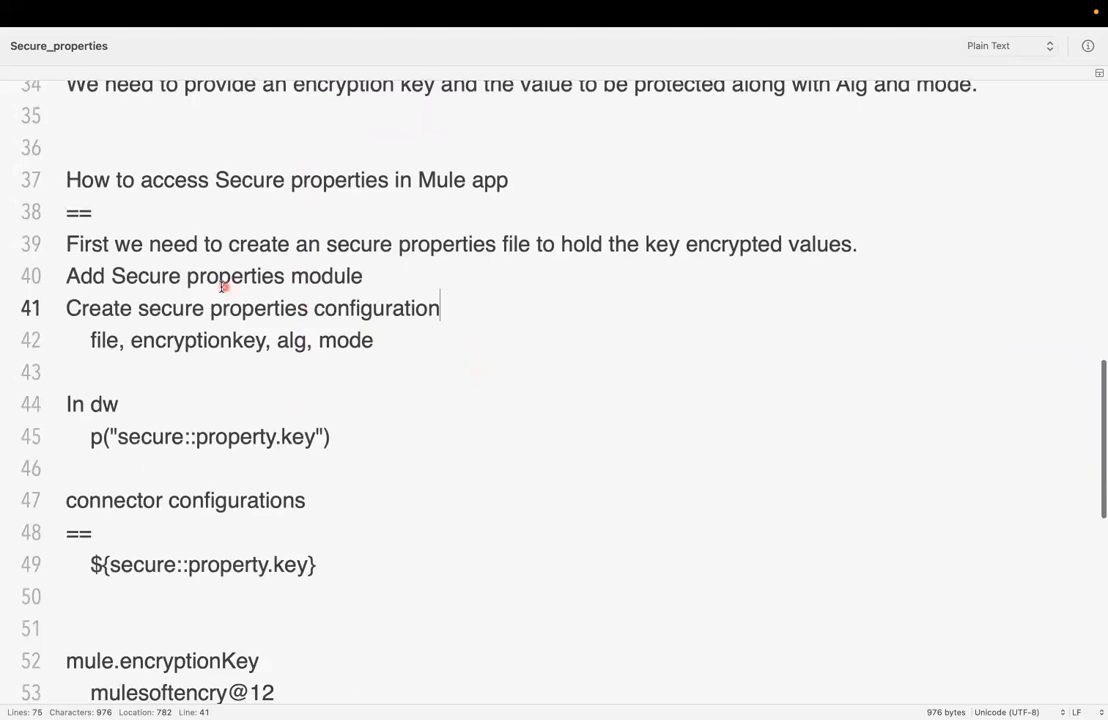
pyautogui.click(256, 214)
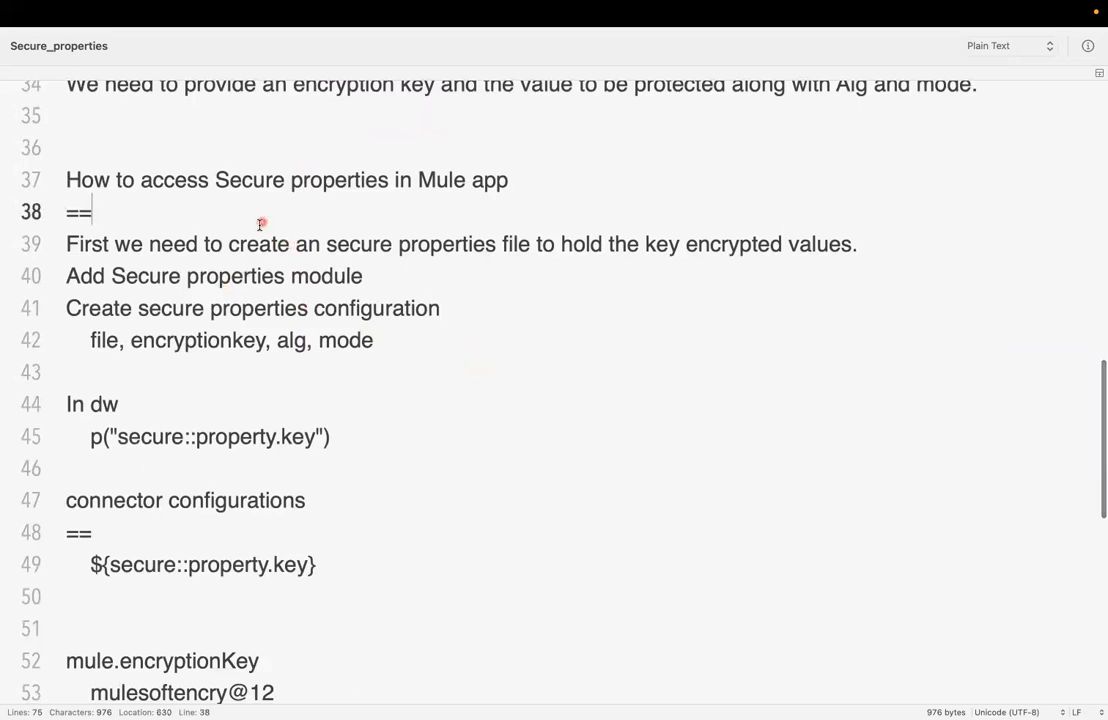
pyautogui.click(360, 246)
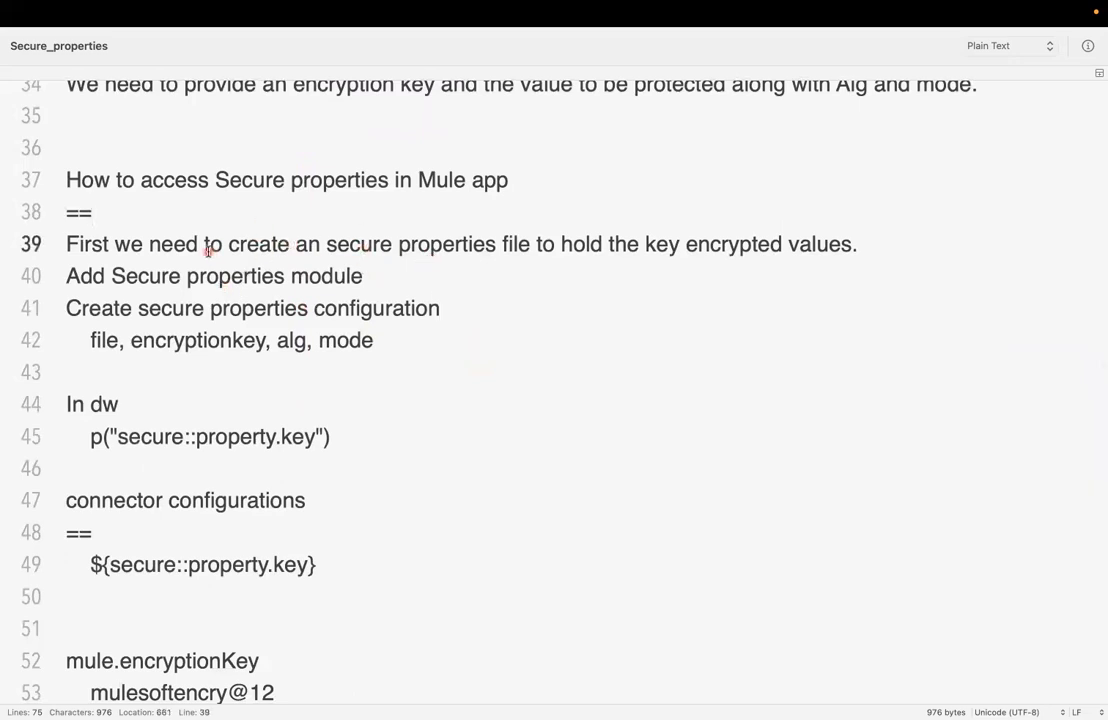
pyautogui.click(408, 262)
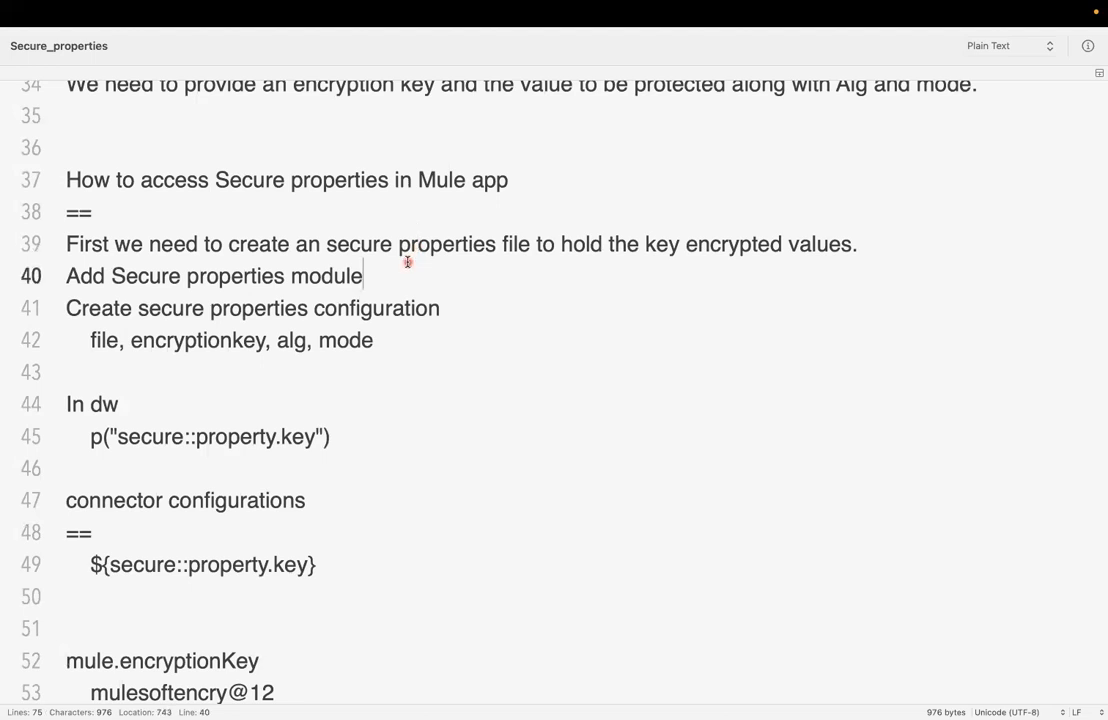
pyautogui.moveTo(415, 366); pyautogui.dragTo(50, 277)
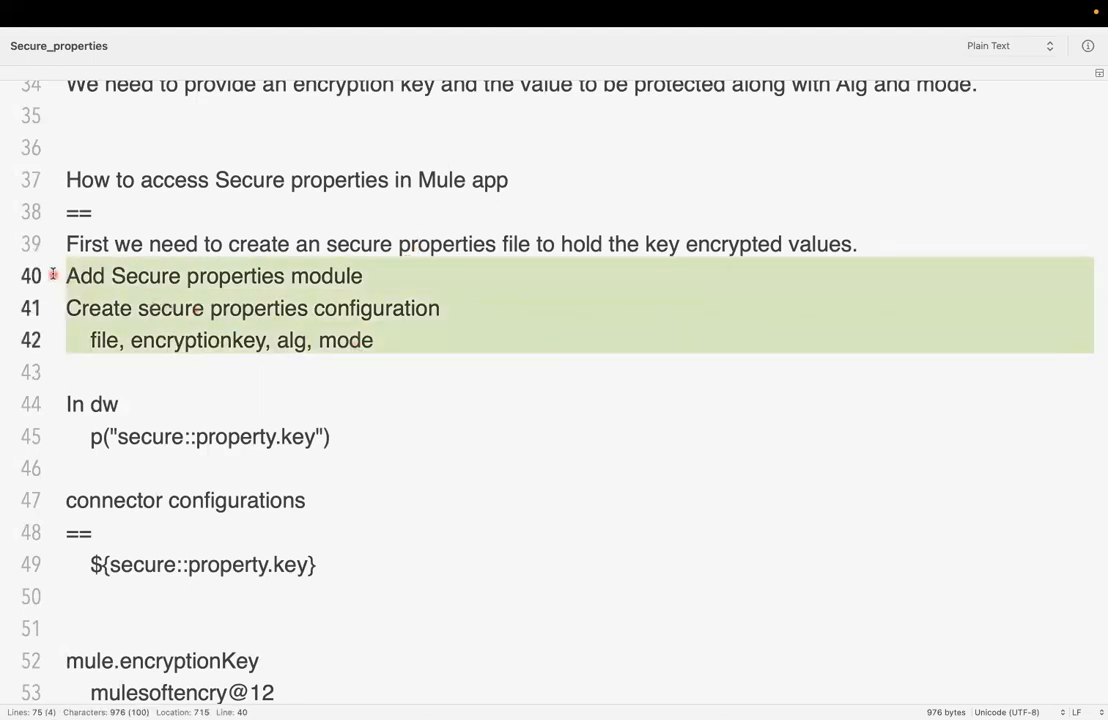
pyautogui.click(408, 349)
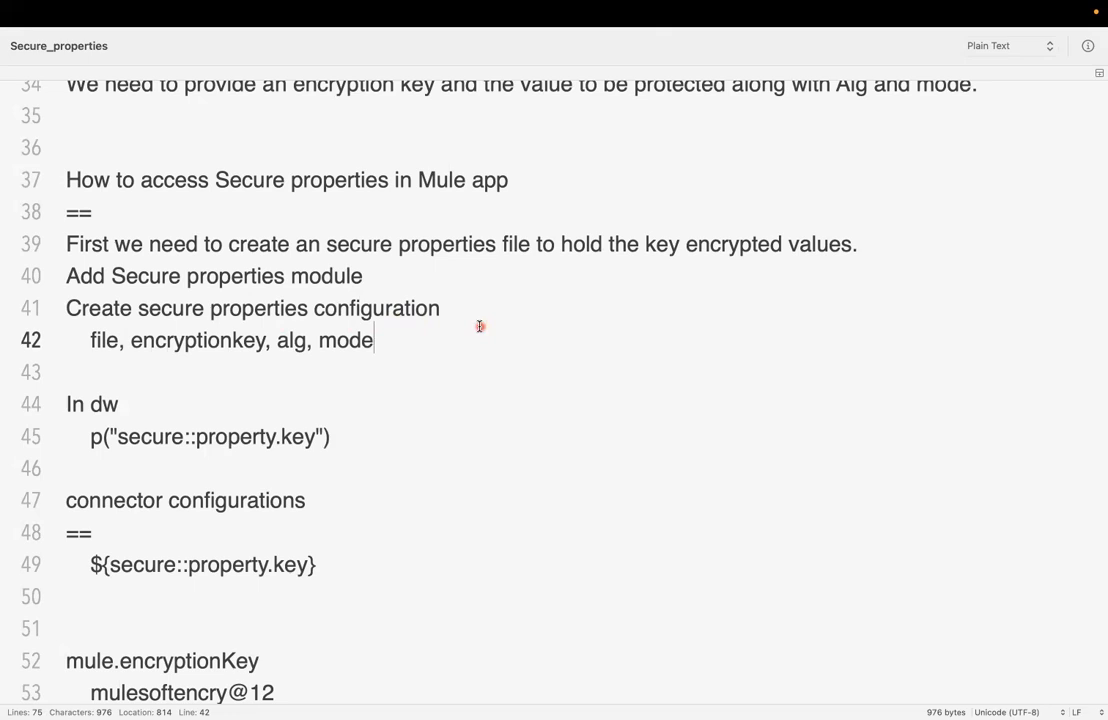
pyautogui.scroll(-5, 539, 289)
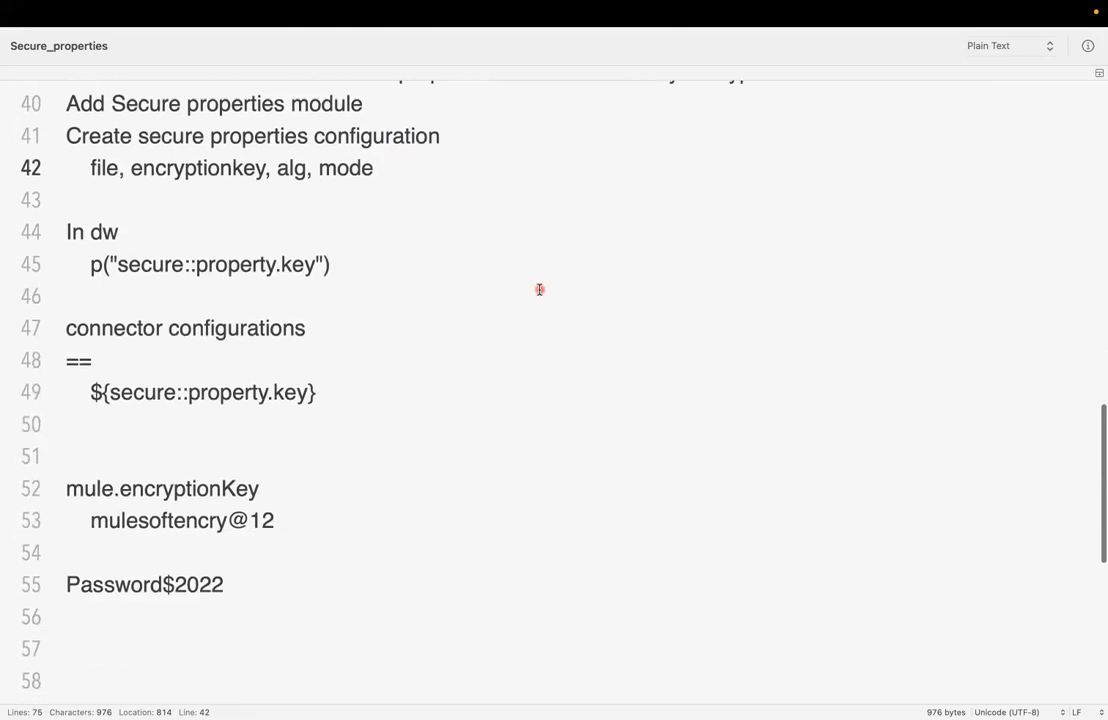
# - Open the Secure_Encrypt_Decrypt notes and examine the java -cp command line under Encrypt Text Strings, including its jar and class names
pyautogui.scroll(6, 539, 289)
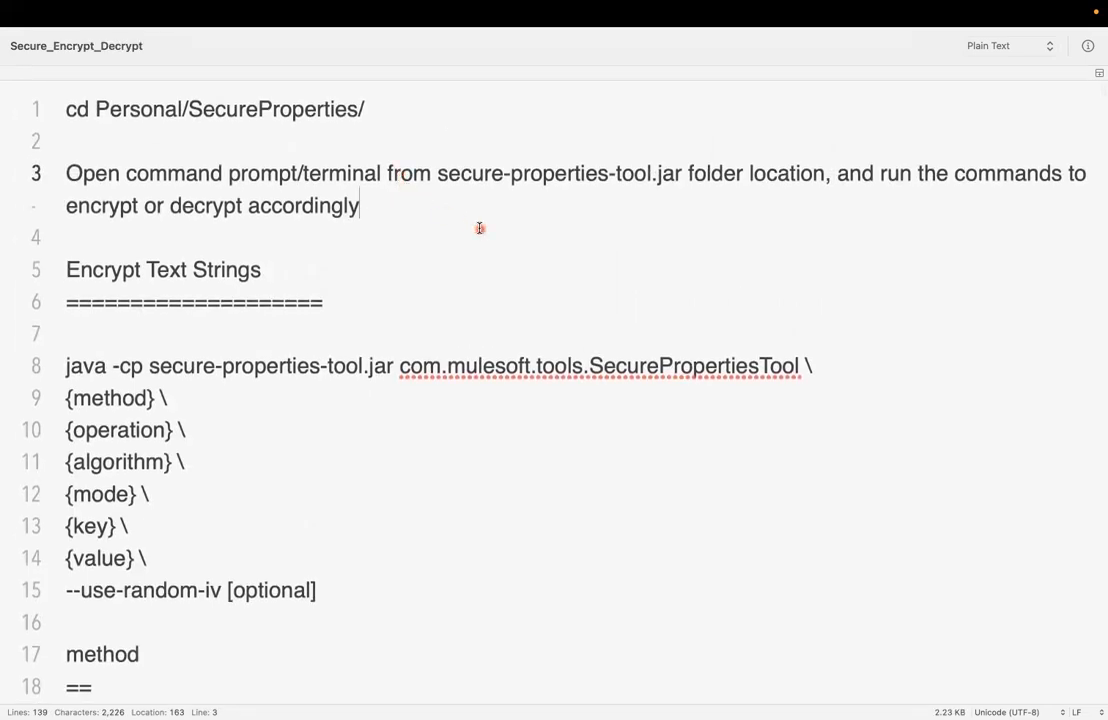
pyautogui.click(364, 292)
pyautogui.scroll(-2, 267, 524)
pyautogui.click(331, 525)
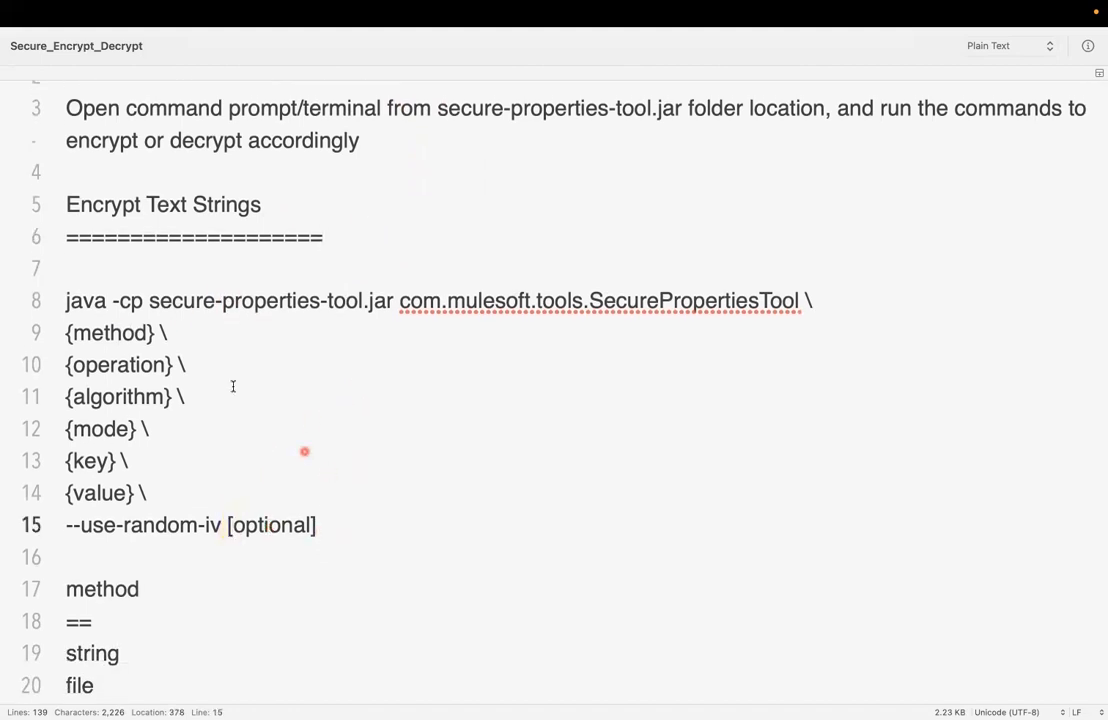
pyautogui.moveTo(65, 304); pyautogui.dragTo(110, 304)
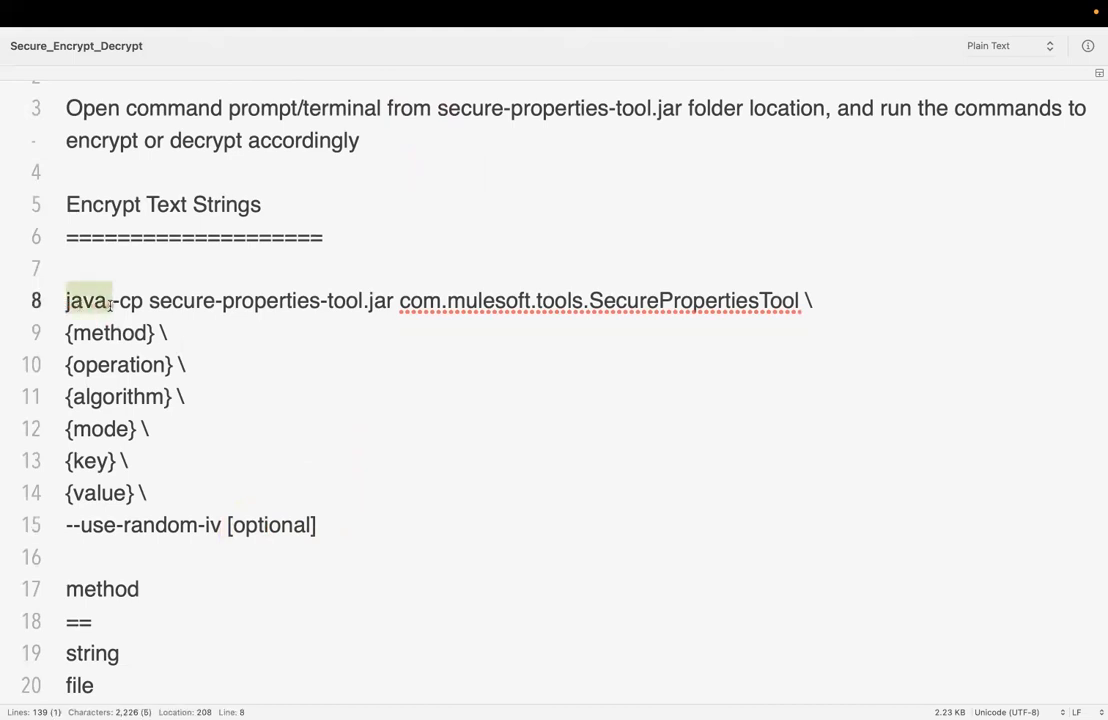
pyautogui.click(166, 304)
pyautogui.moveTo(150, 300); pyautogui.dragTo(393, 300)
pyautogui.click(395, 301)
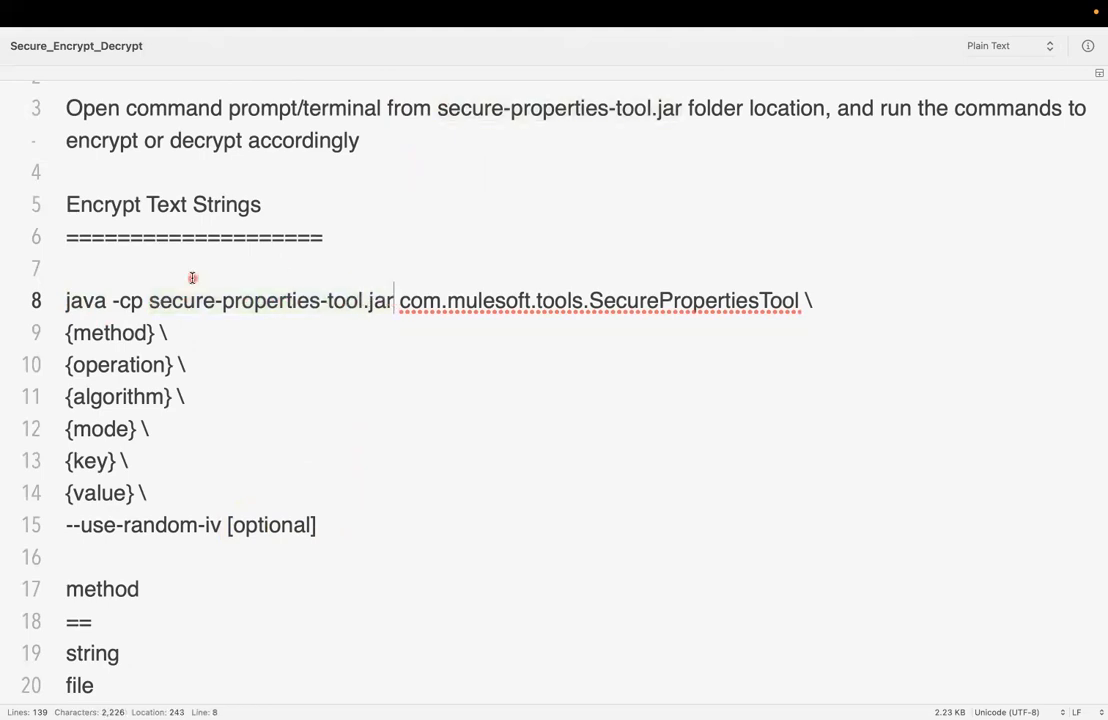
pyautogui.moveTo(402, 307); pyautogui.dragTo(802, 307)
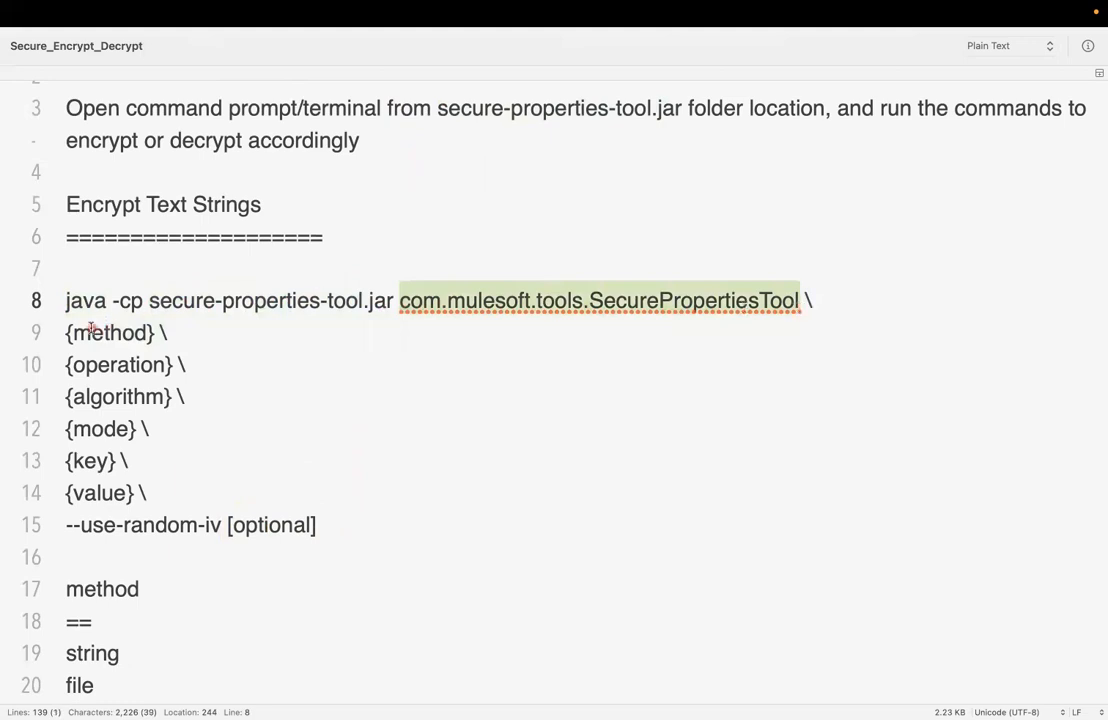
# - Examine the command's {method} placeholder and the options listed for it in the method section
pyautogui.click(156, 332)
pyautogui.moveTo(158, 332); pyautogui.dragTo(37, 332)
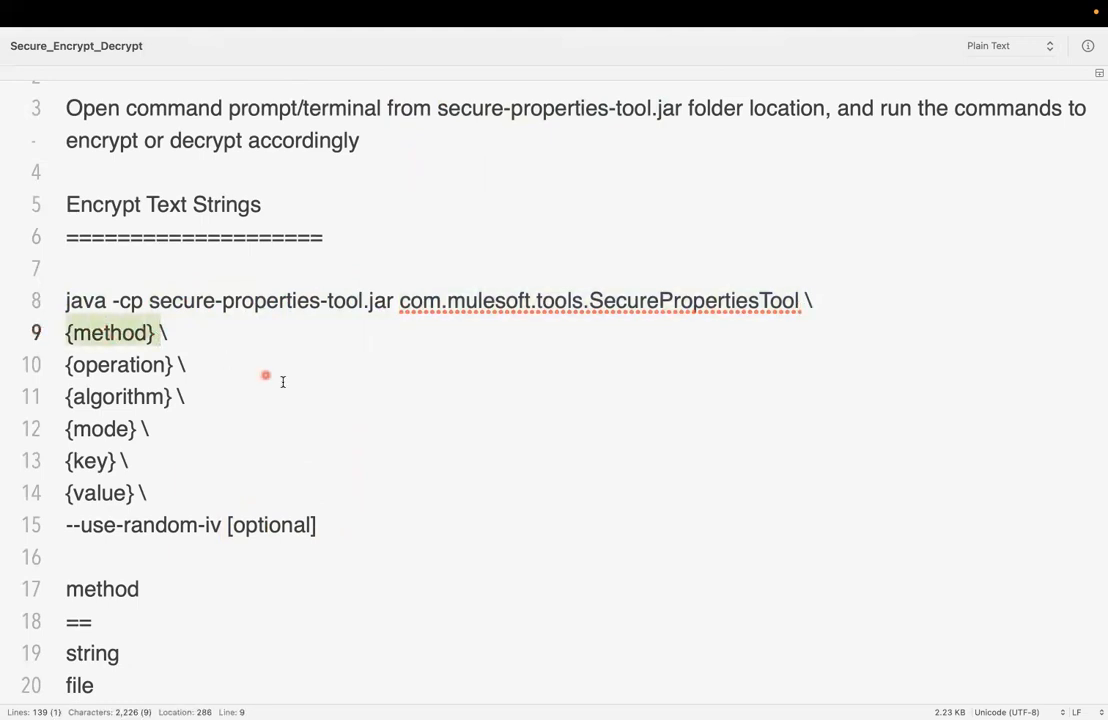
pyautogui.scroll(-3, 270, 375)
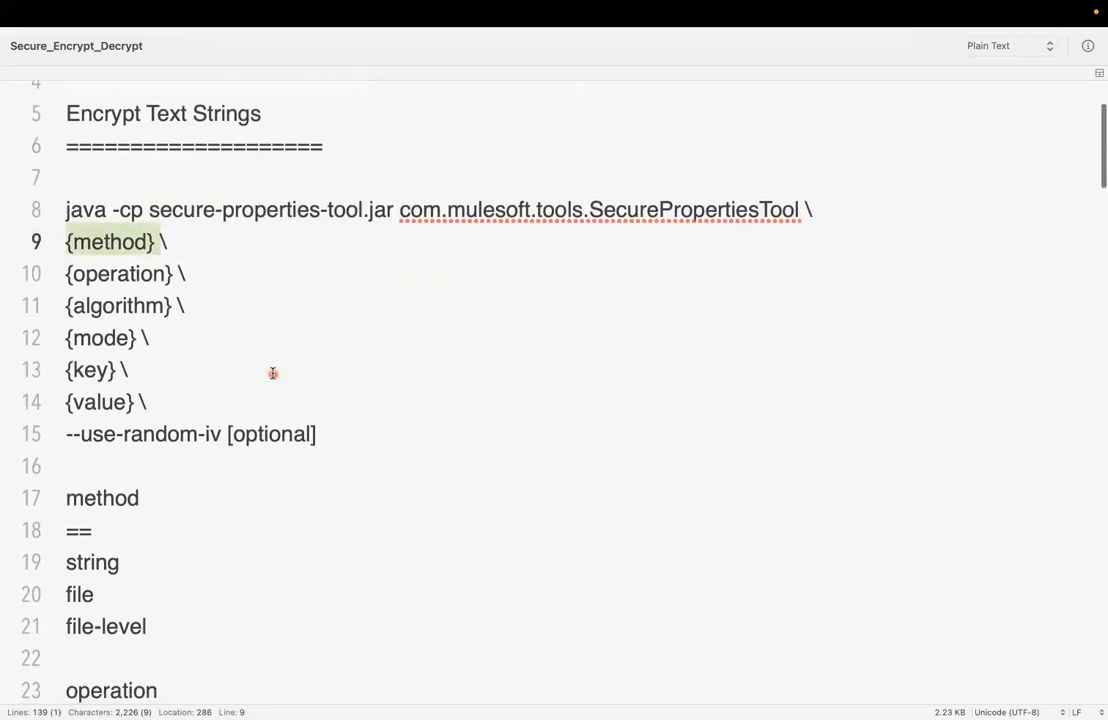
pyautogui.click(143, 233)
pyautogui.moveTo(152, 618); pyautogui.dragTo(55, 550)
pyautogui.click(167, 567)
pyautogui.doubleClick(104, 553)
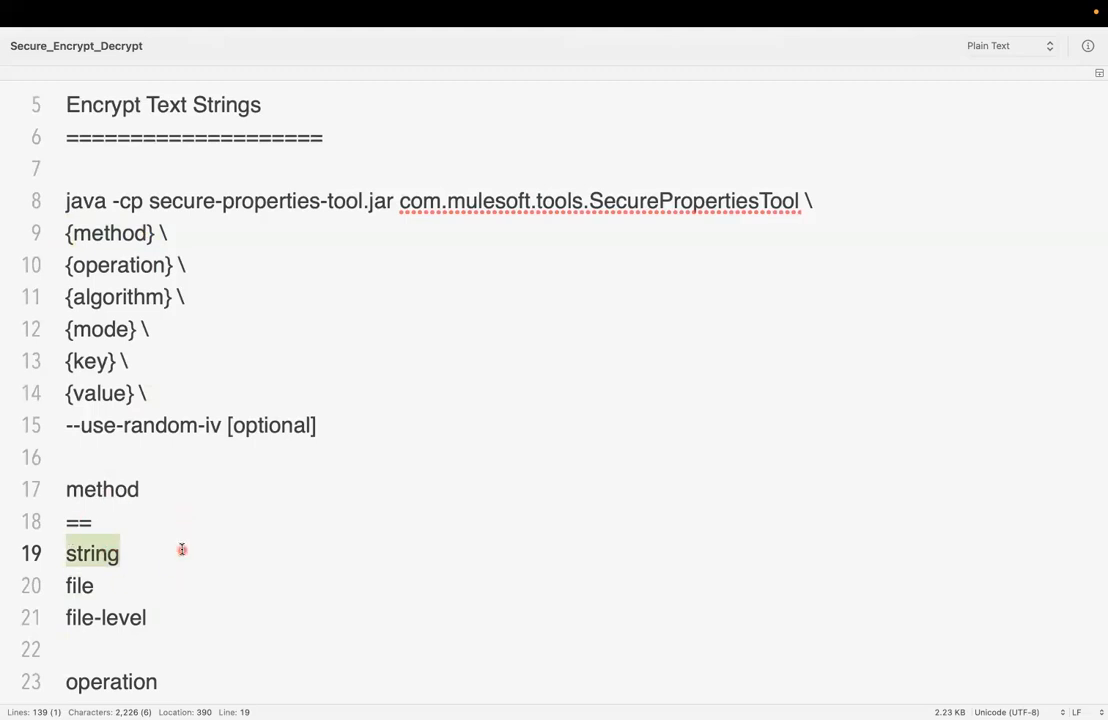
pyautogui.doubleClick(82, 585)
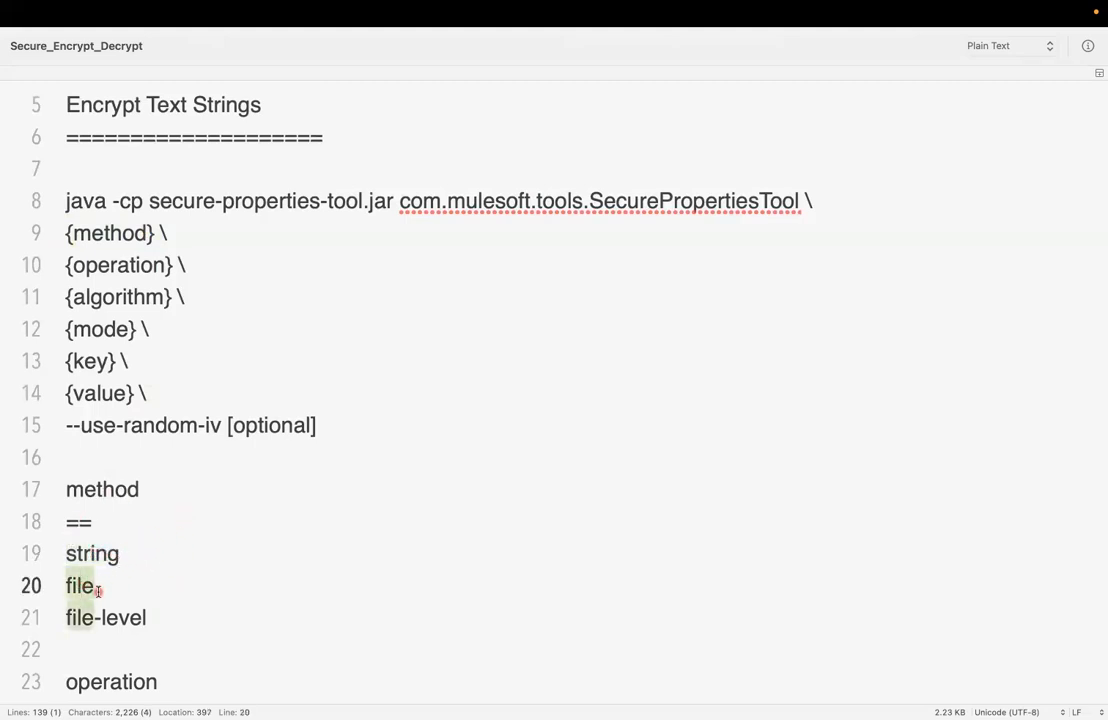
pyautogui.click(96, 588)
pyautogui.click(174, 621)
pyautogui.moveTo(148, 617); pyautogui.dragTo(64, 618)
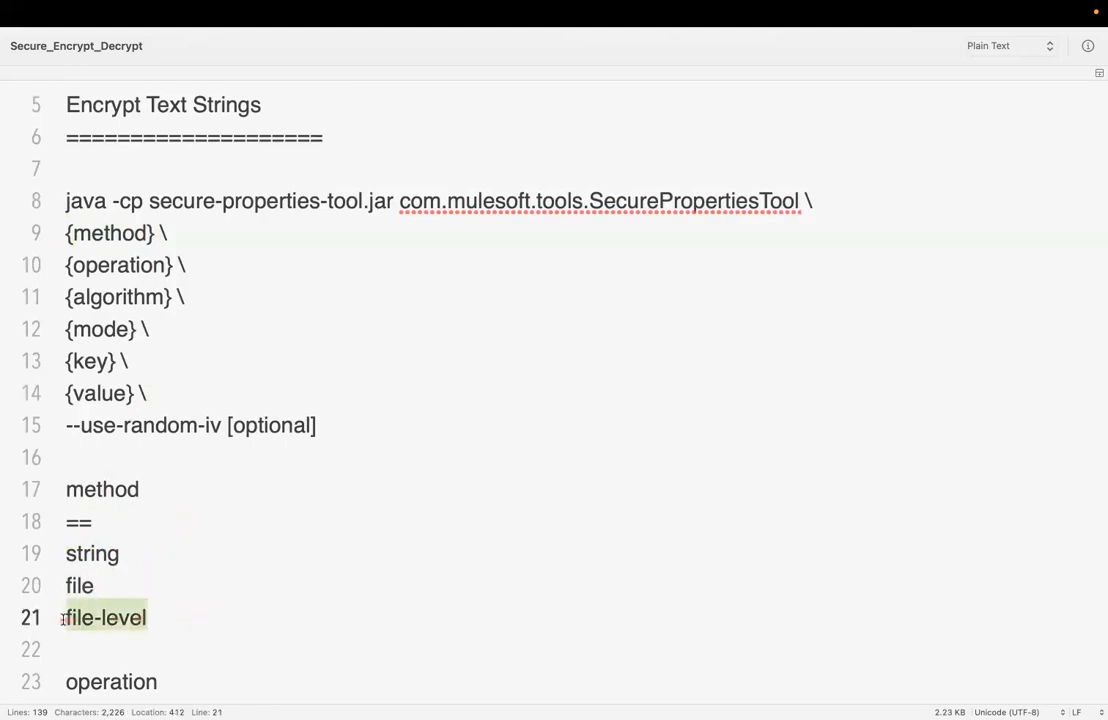
pyautogui.scroll(-3, 156, 613)
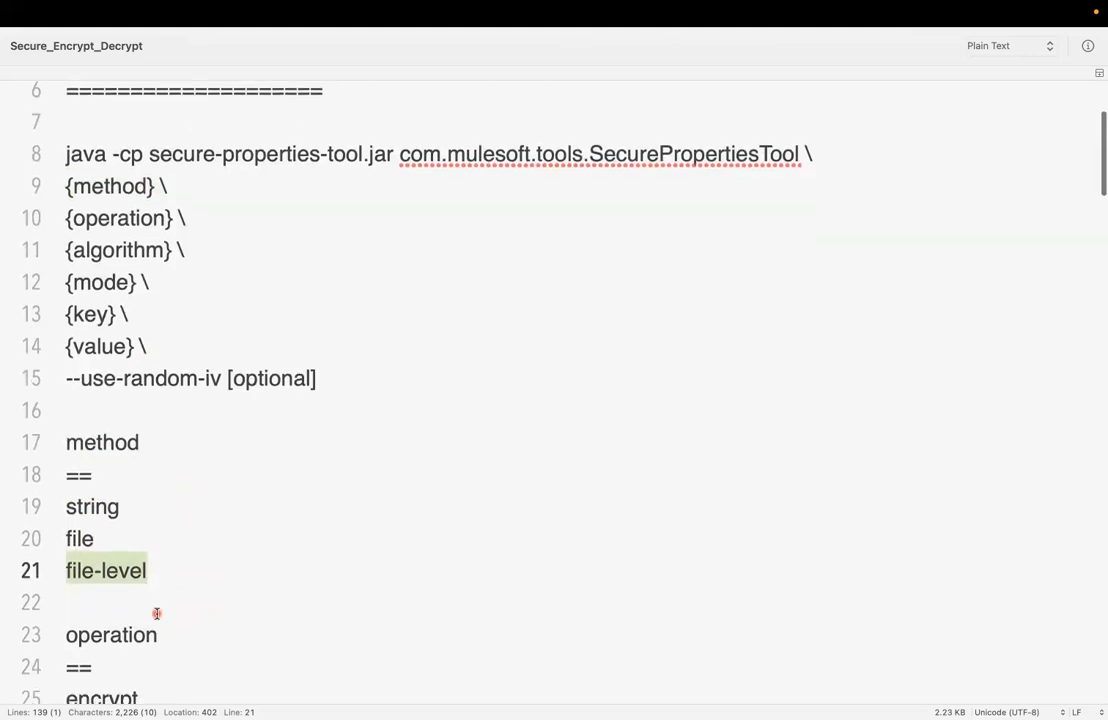
pyautogui.click(157, 540)
# - Review the sections describing the operation, algorithm and mode parameters of the encryption command
pyautogui.scroll(-2, 156, 533)
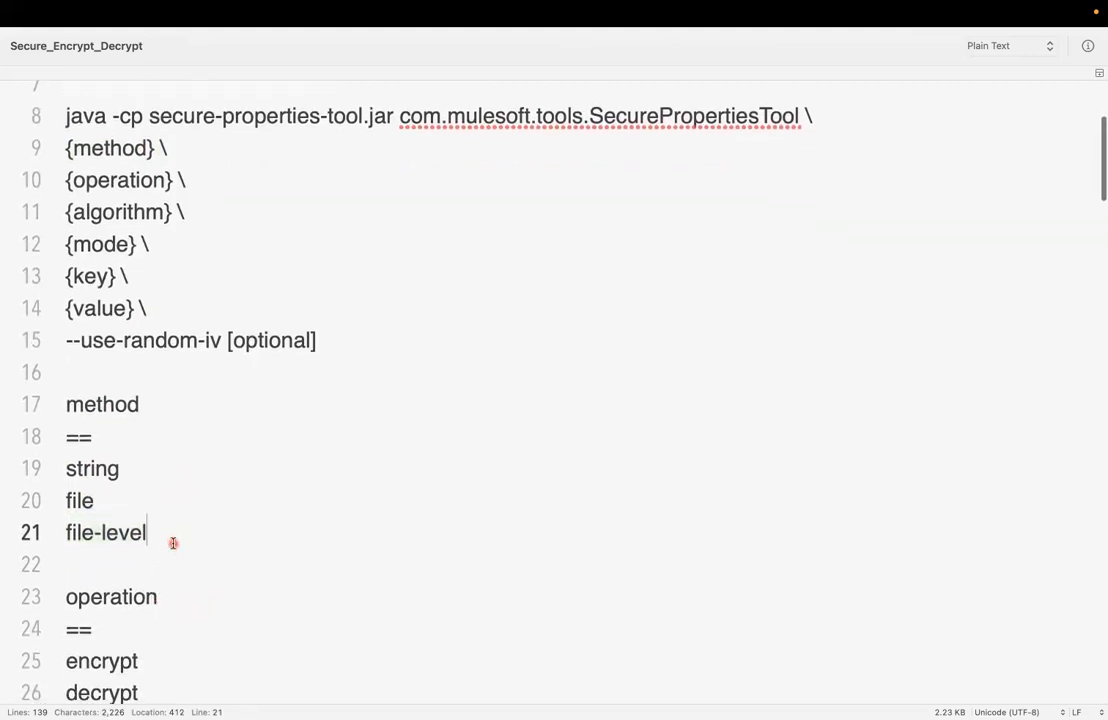
pyautogui.scroll(-2, 161, 557)
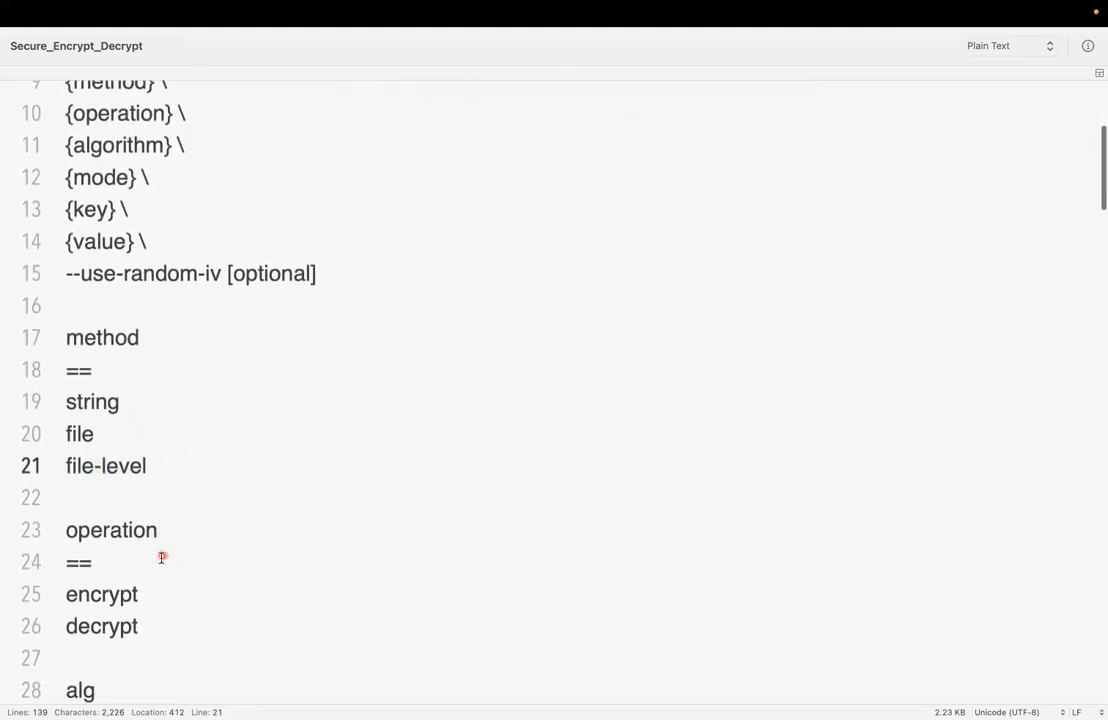
pyautogui.moveTo(147, 594); pyautogui.dragTo(49, 567)
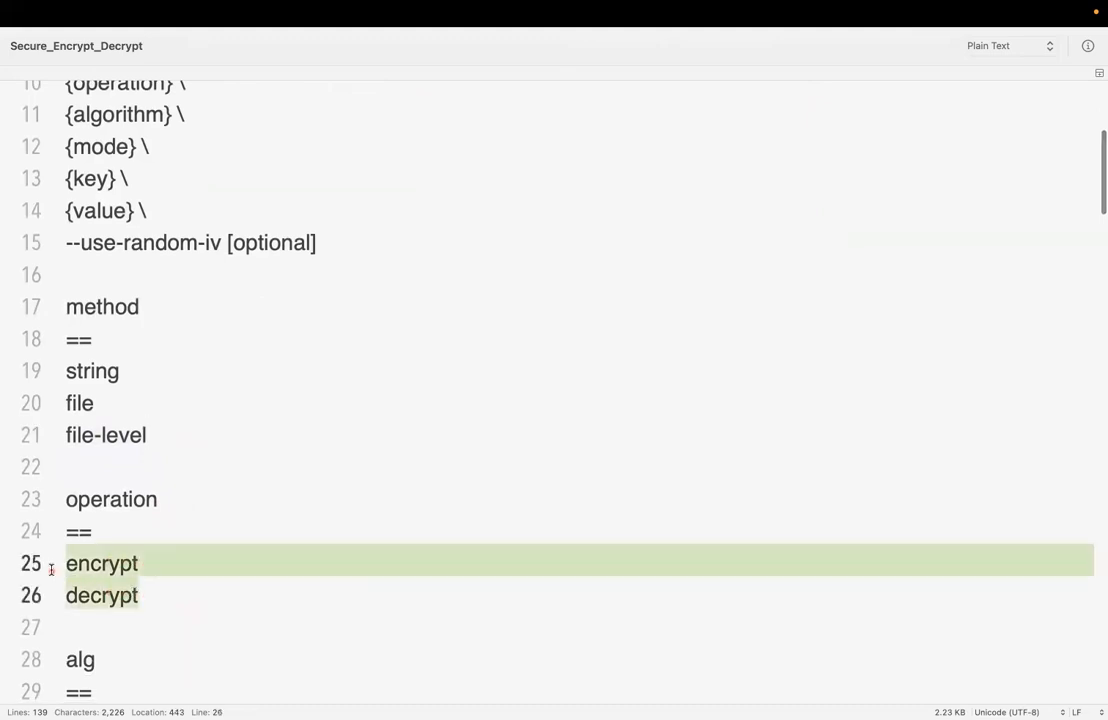
pyautogui.click(161, 567)
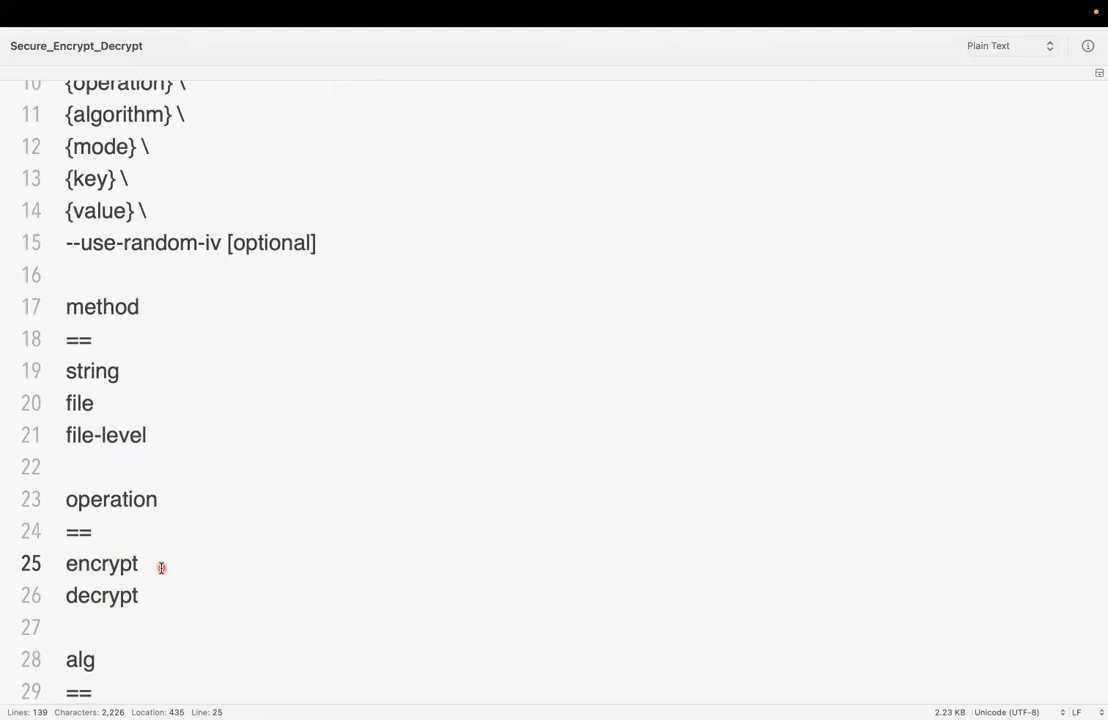
pyautogui.scroll(-3, 161, 567)
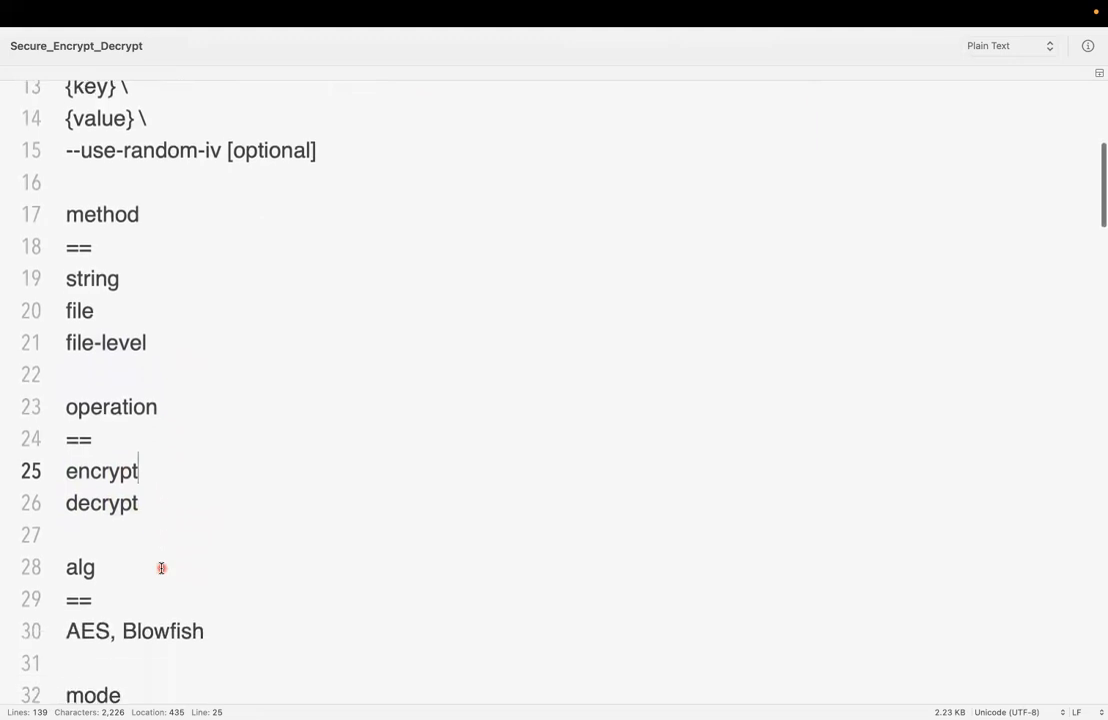
pyautogui.click(107, 622)
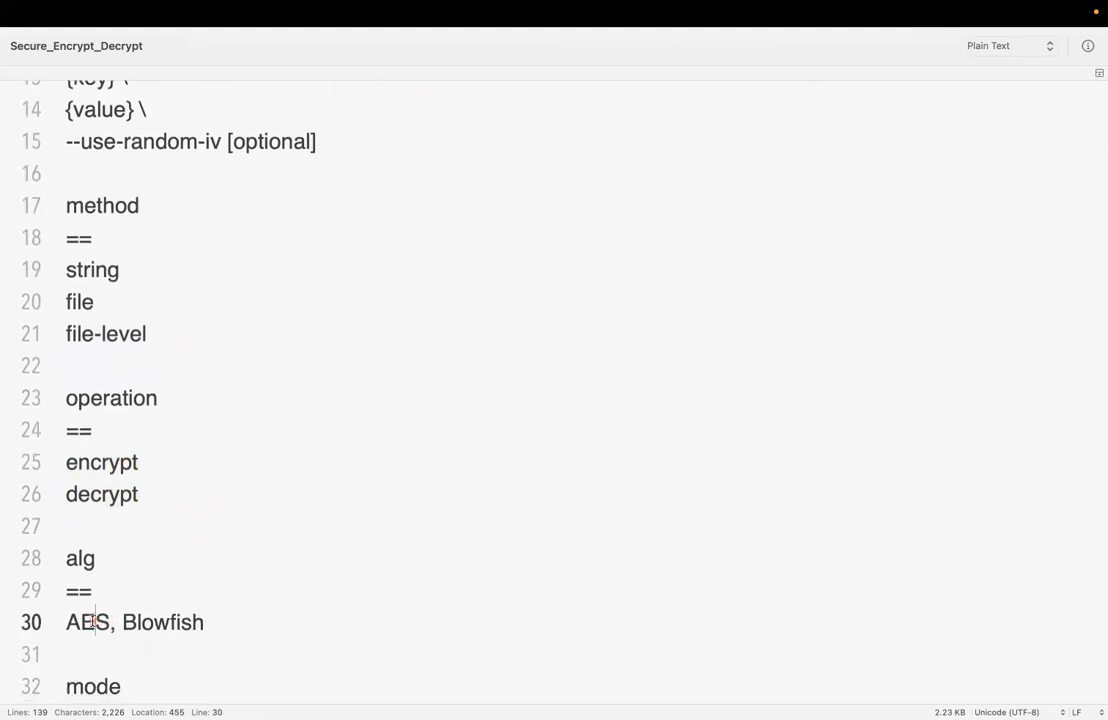
pyautogui.doubleClick(95, 622)
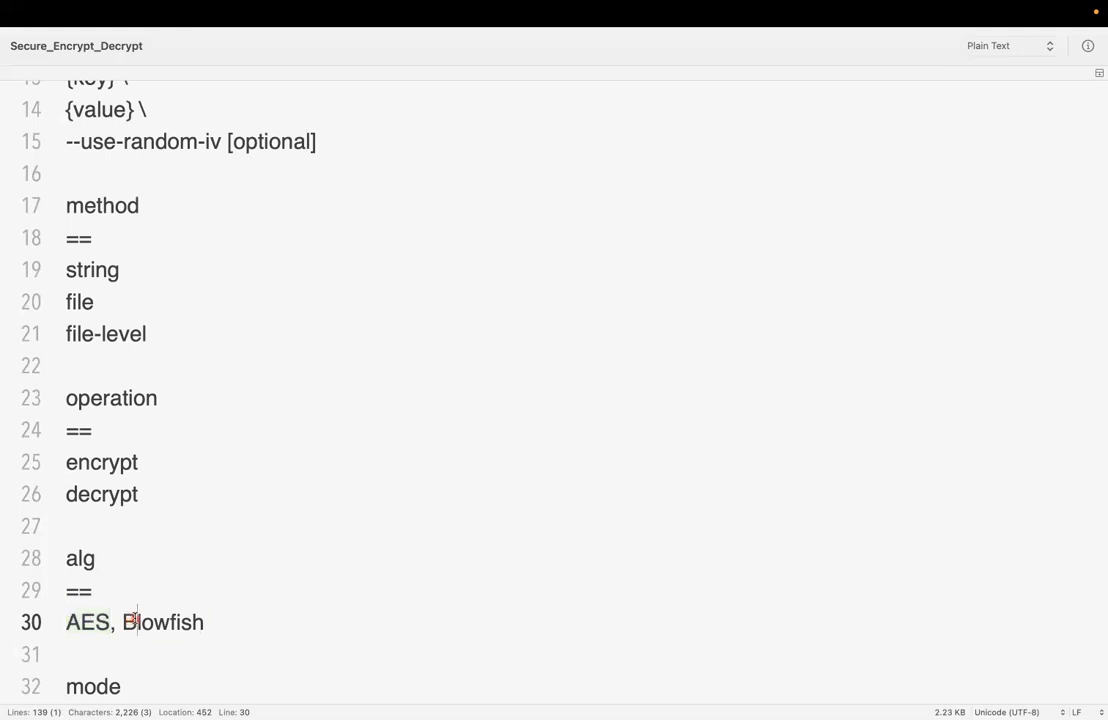
pyautogui.doubleClick(133, 621)
pyautogui.click(212, 622)
pyautogui.scroll(-3, 218, 622)
pyautogui.click(116, 591)
pyautogui.scroll(-2, 118, 592)
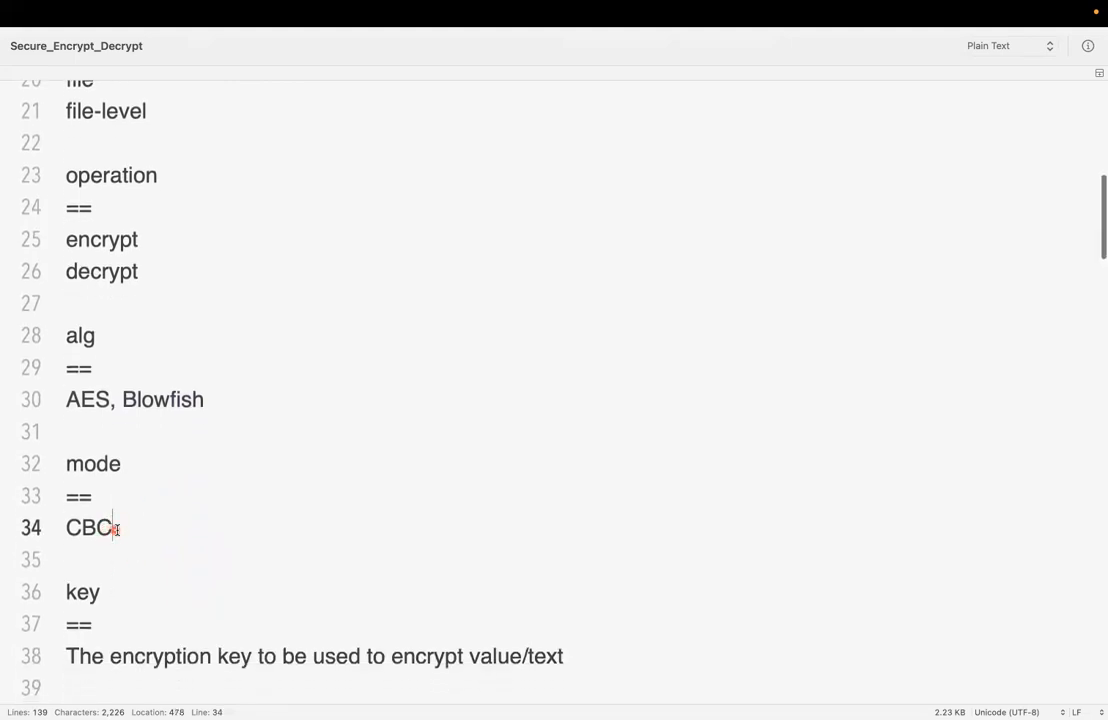
# - Read the descriptions of the key and value parameters in the encryption notes
pyautogui.scroll(-1, 118, 532)
pyautogui.scroll(-3, 121, 532)
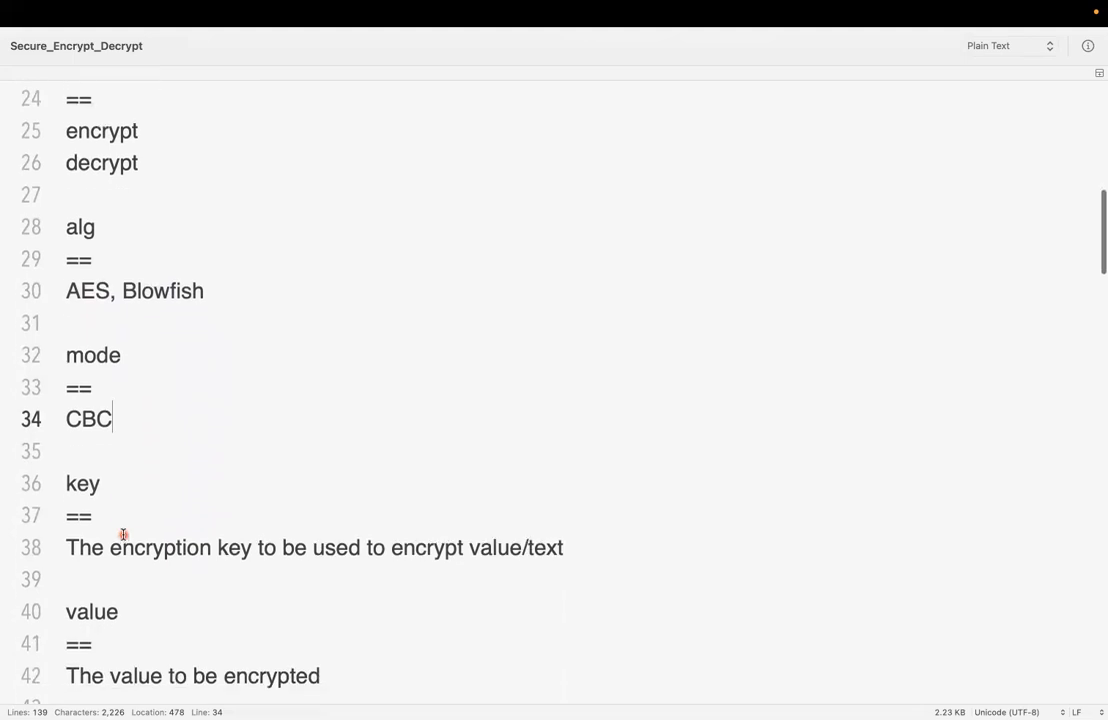
pyautogui.scroll(-1, 116, 467)
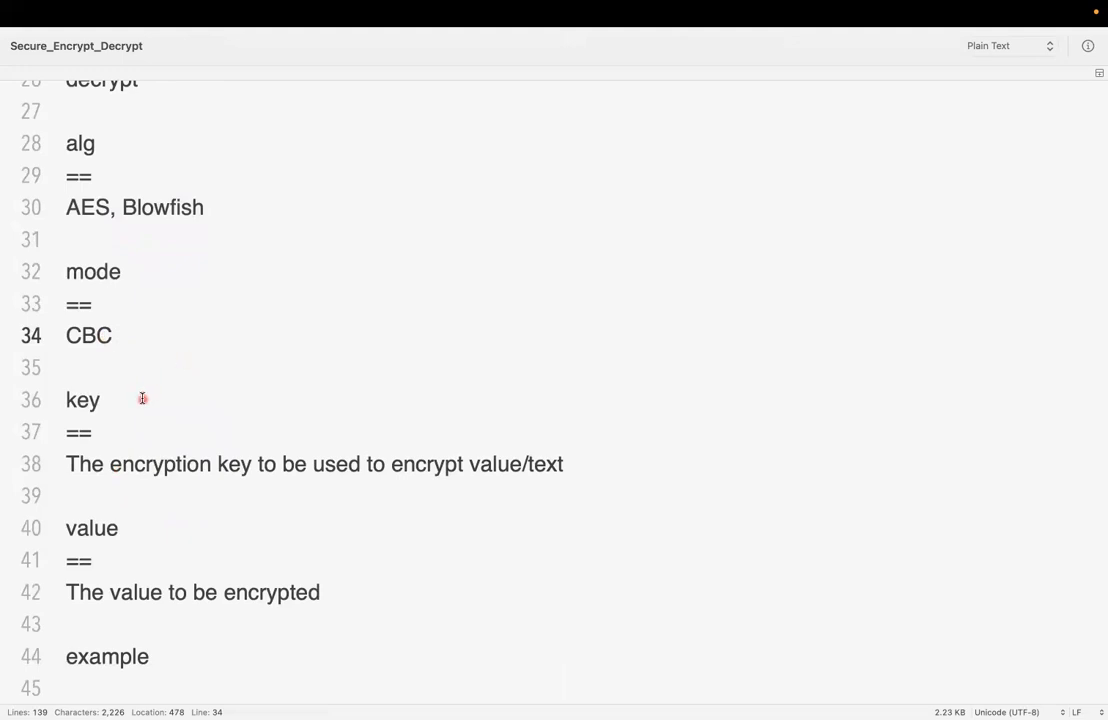
pyautogui.scroll(-1, 146, 425)
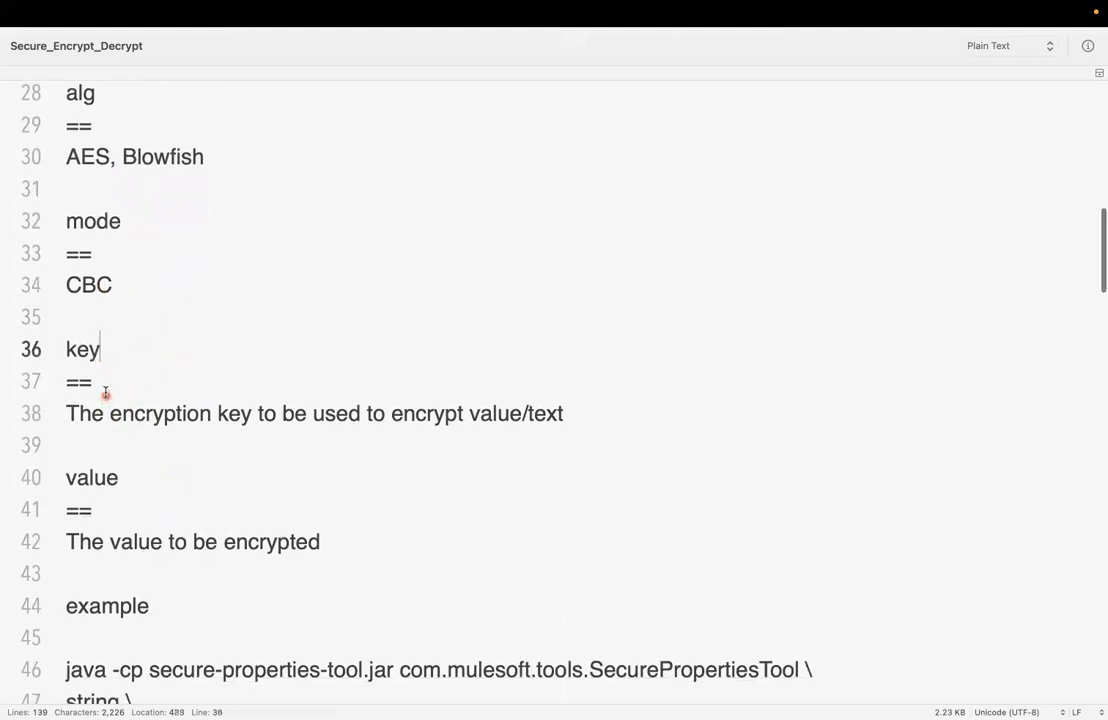
pyautogui.click(117, 399)
pyautogui.scroll(-1, 182, 512)
pyautogui.click(118, 490)
pyautogui.scroll(-1, 148, 496)
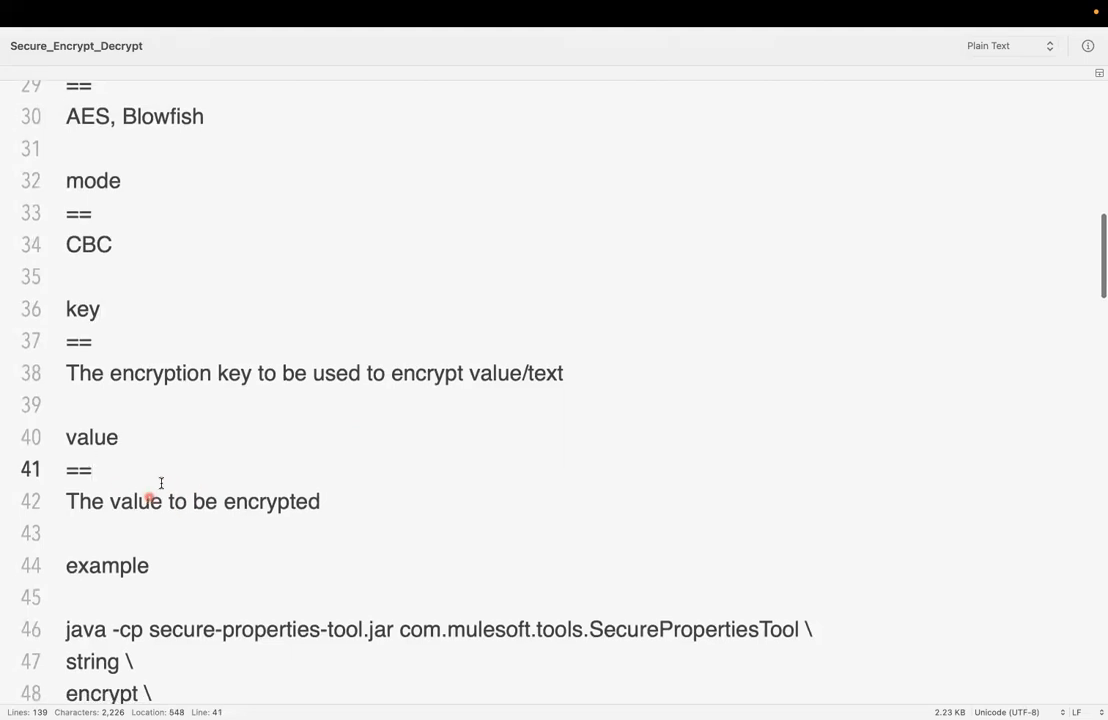
pyautogui.moveTo(109, 463); pyautogui.dragTo(60, 447)
pyautogui.click(124, 455)
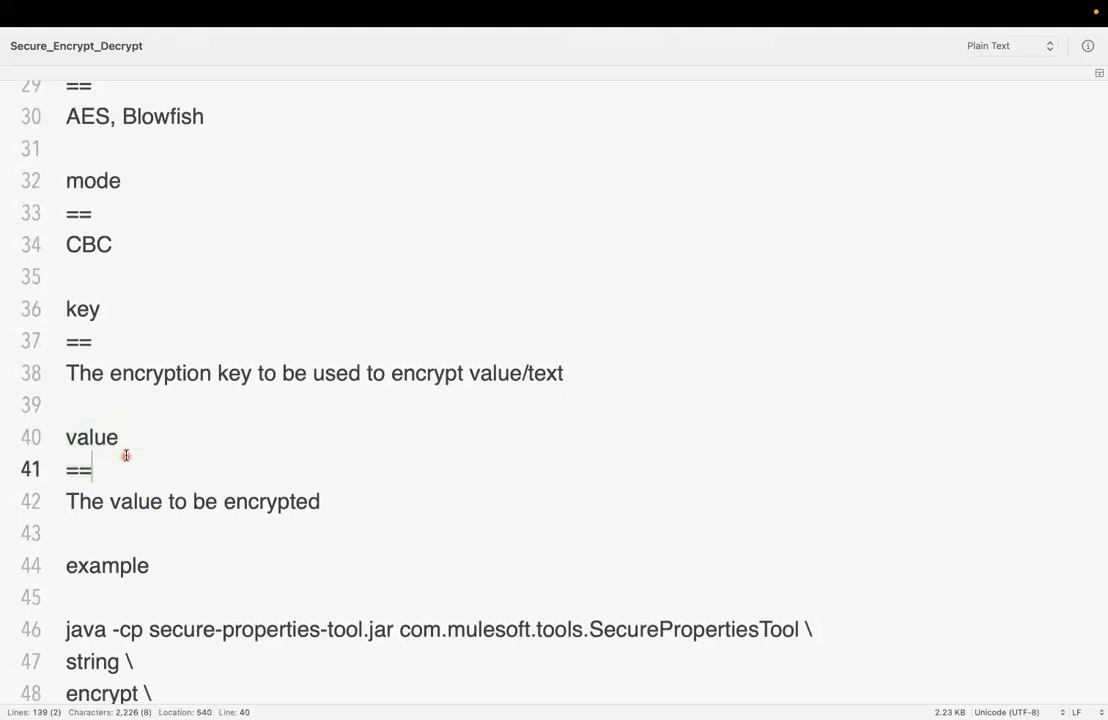
pyautogui.doubleClick(112, 437)
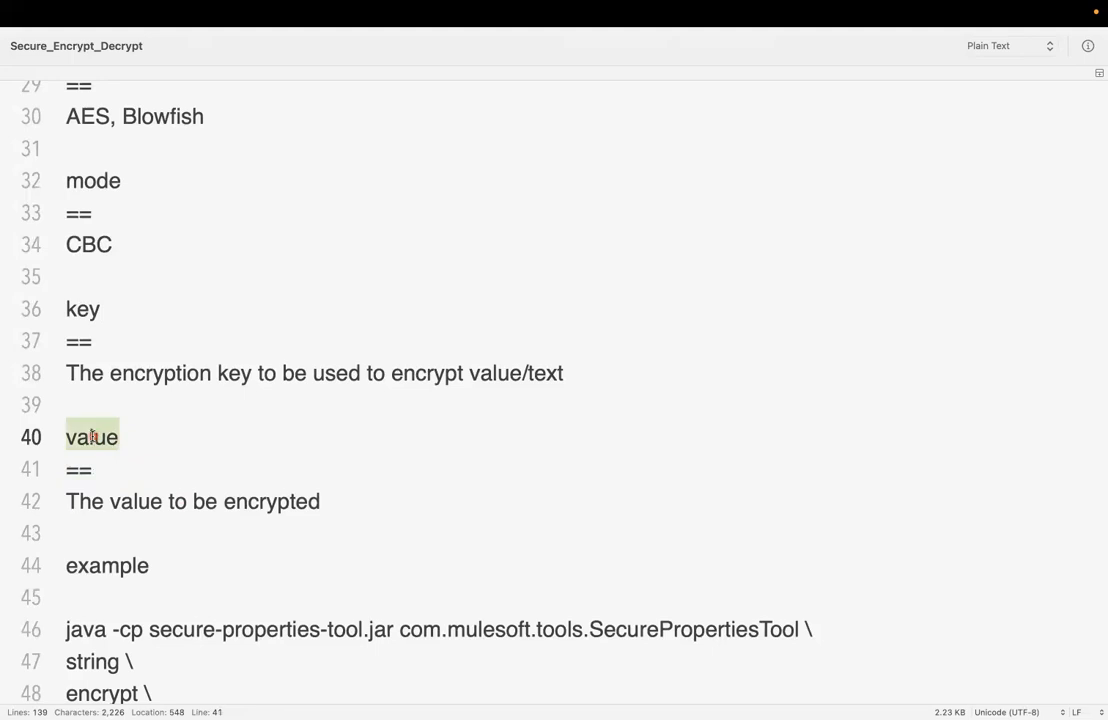
pyautogui.click(161, 469)
pyautogui.scroll(-1, 168, 470)
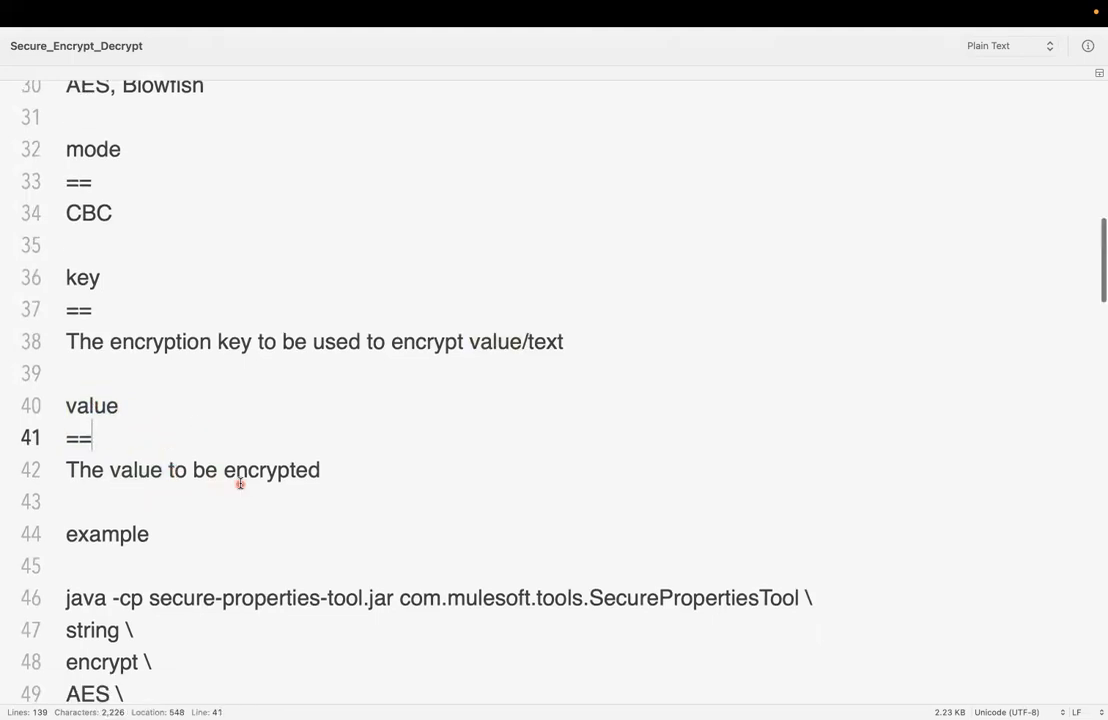
# - Examine the first example string encryption command, parameter by parameter, from the java call to the value being encrypted
pyautogui.scroll(-10, 240, 483)
pyautogui.scroll(-1, 240, 483)
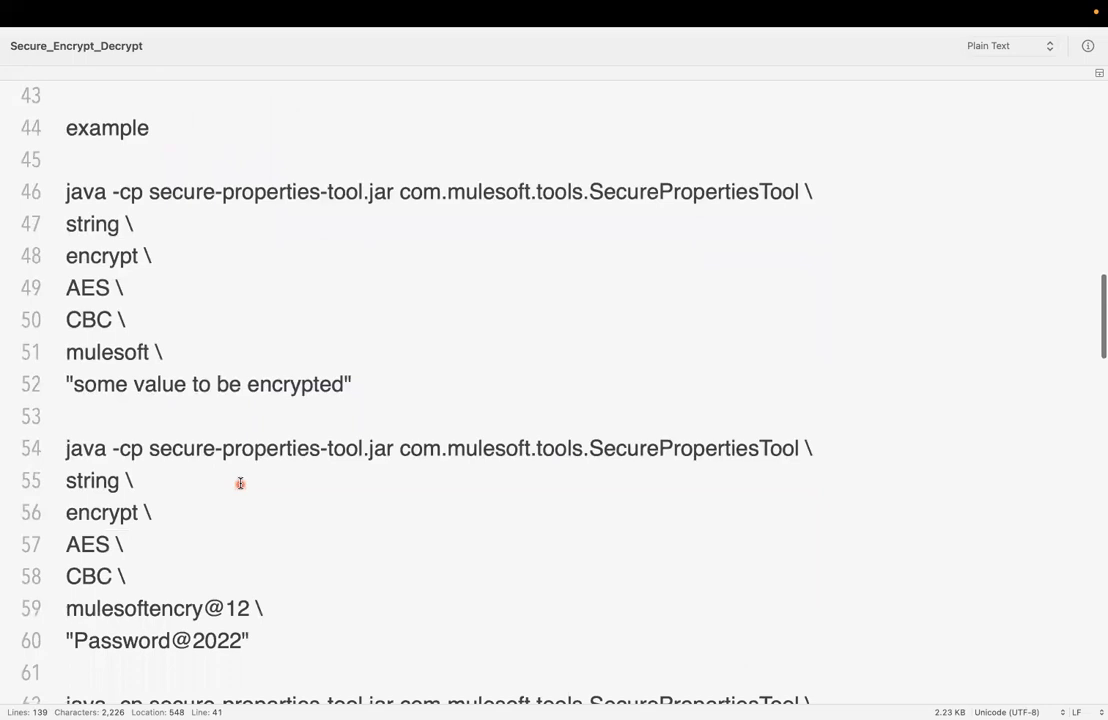
pyautogui.scroll(1, 300, 440)
pyautogui.click(368, 396)
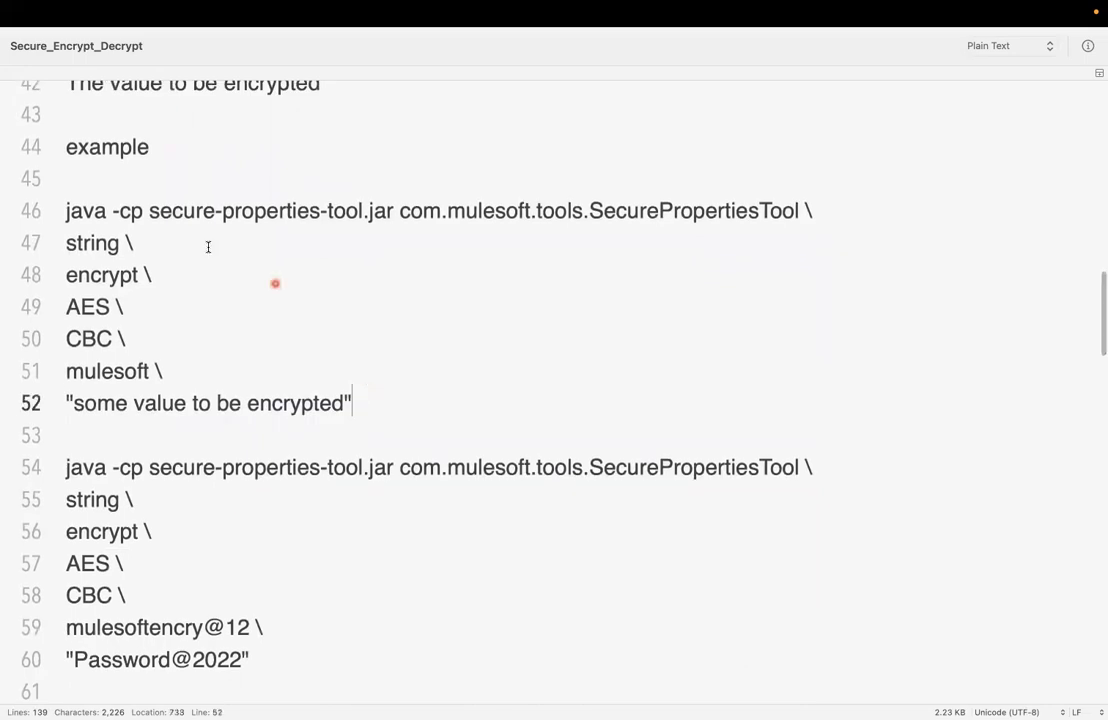
pyautogui.click(63, 214)
pyautogui.moveTo(64, 213); pyautogui.dragTo(99, 219)
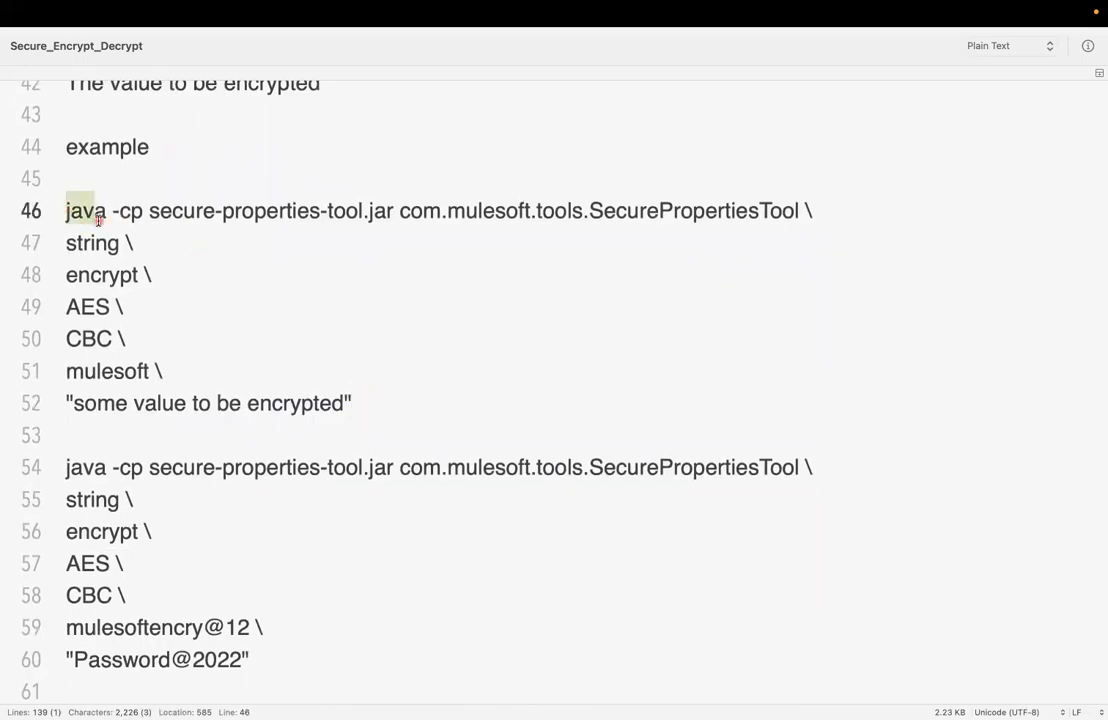
pyautogui.click(168, 245)
pyautogui.doubleClick(92, 243)
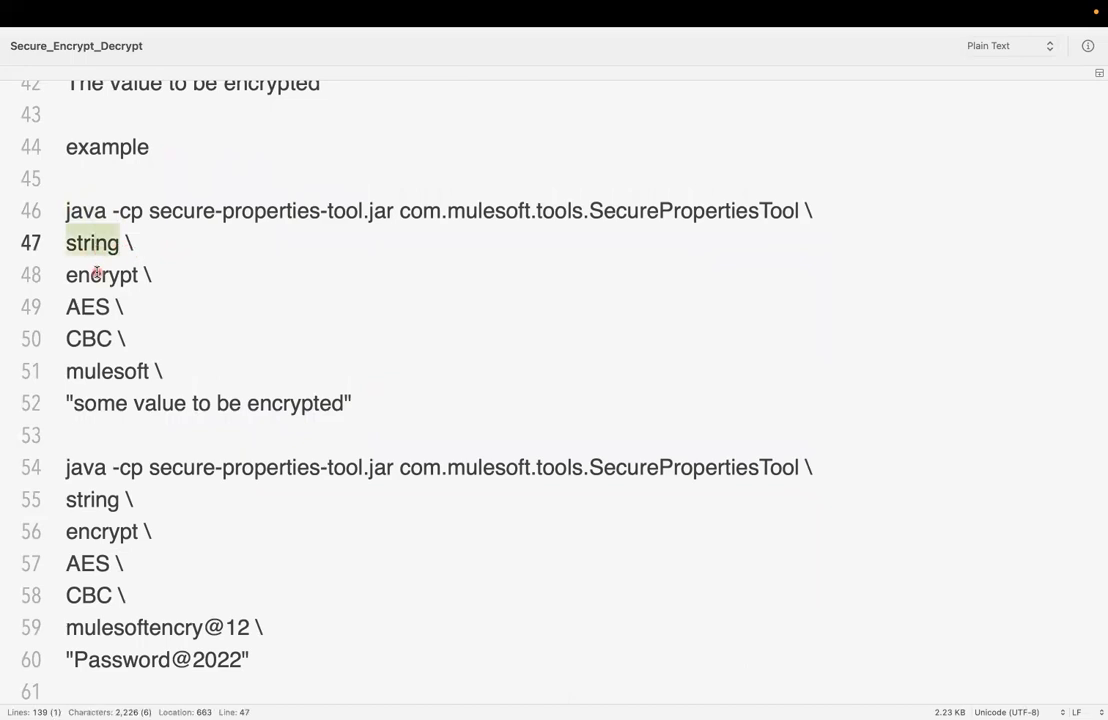
pyautogui.doubleClick(97, 273)
pyautogui.click(171, 277)
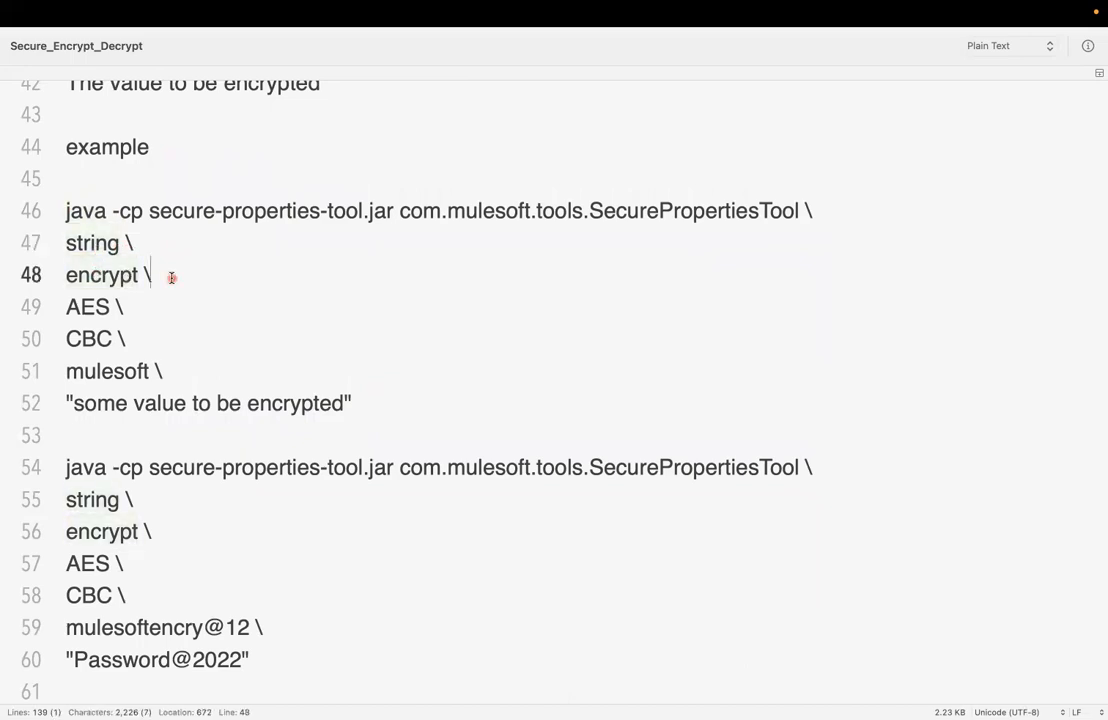
pyautogui.moveTo(64, 306); pyautogui.dragTo(142, 330)
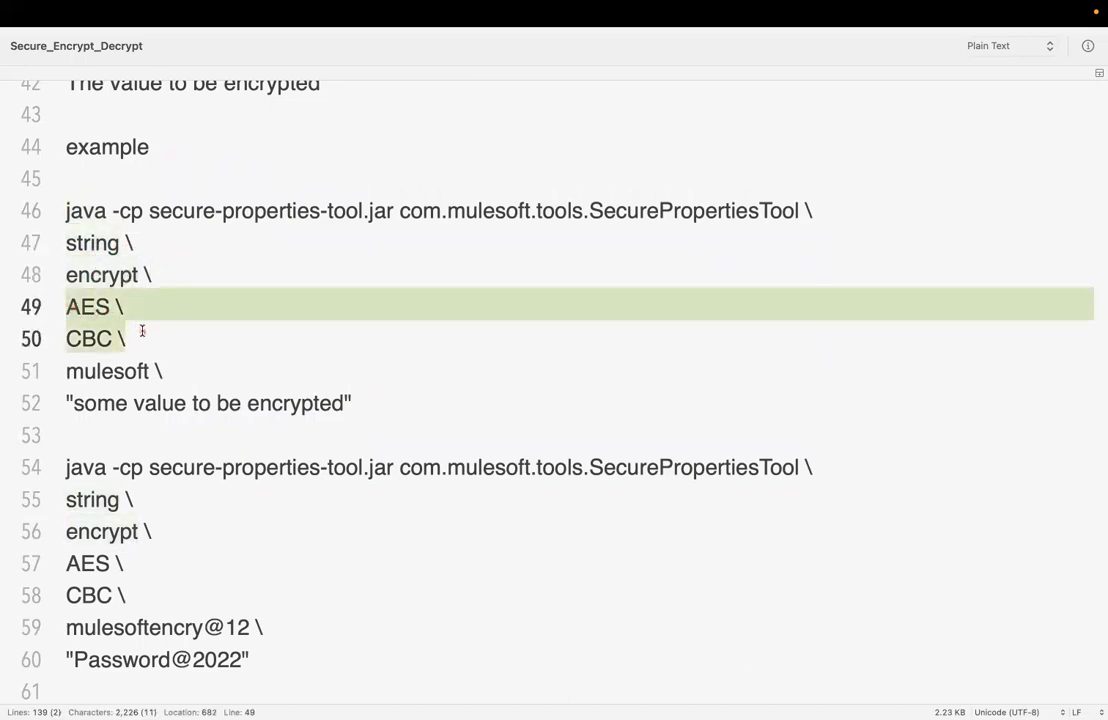
pyautogui.click(142, 331)
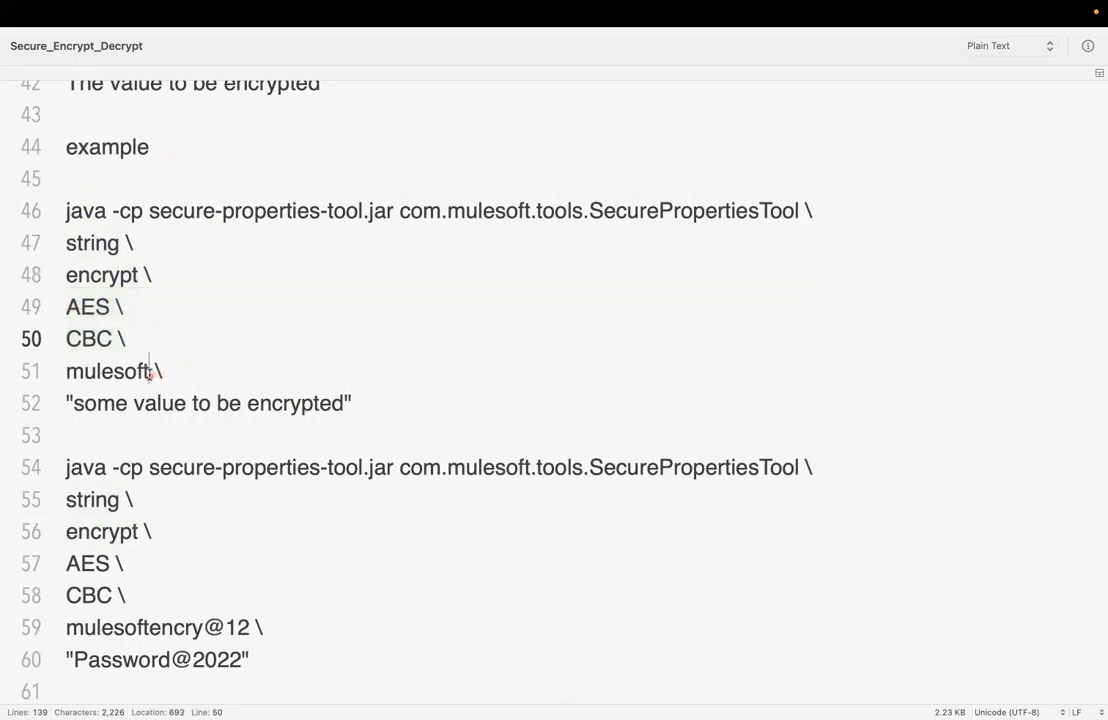
pyautogui.doubleClick(150, 372)
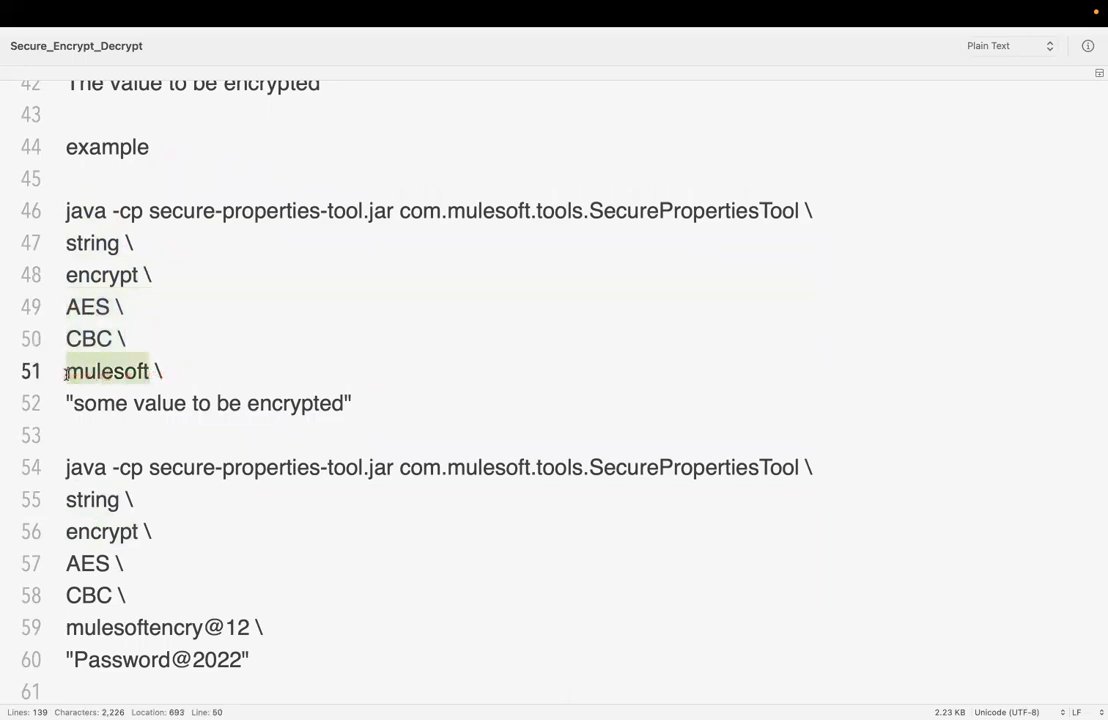
pyautogui.click(150, 378)
pyautogui.moveTo(66, 402); pyautogui.dragTo(409, 394)
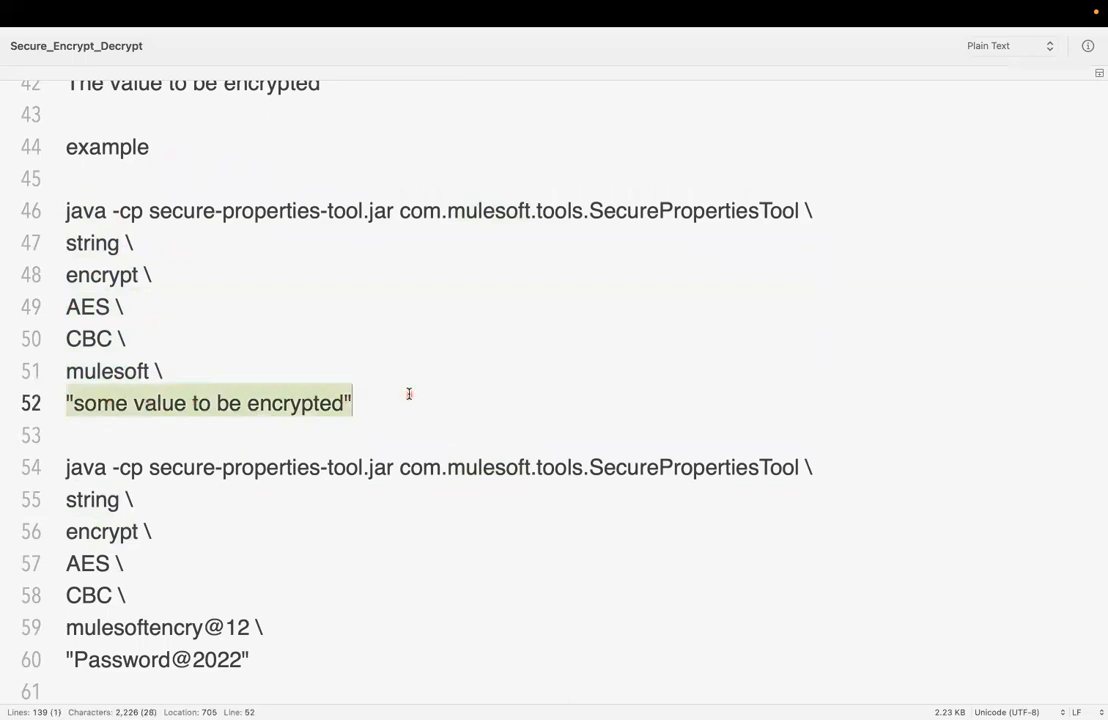
# - Copy the second example string encryption command, from its java call through the quoted value
pyautogui.click(409, 394)
pyautogui.scroll(-2, 255, 528)
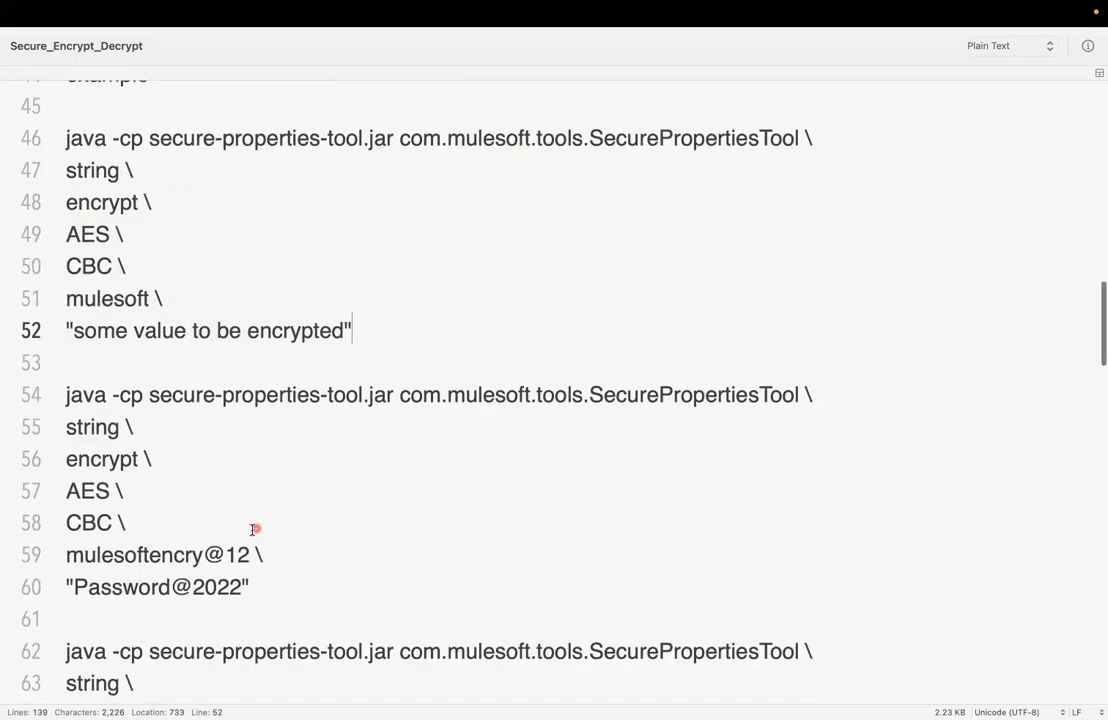
pyautogui.click(254, 586)
pyautogui.keyDown('shift'); pyautogui.click(312, 383); pyautogui.keyUp('shift')
pyautogui.press('super+c')
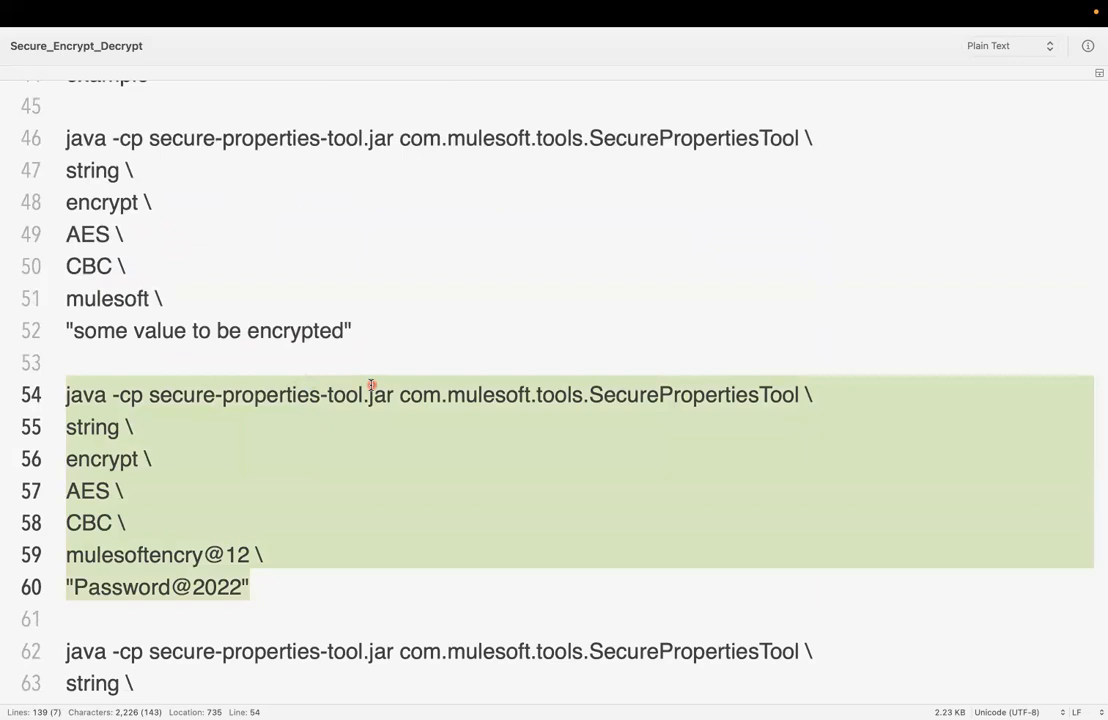
pyautogui.click(144, 395)
pyautogui.click(153, 396)
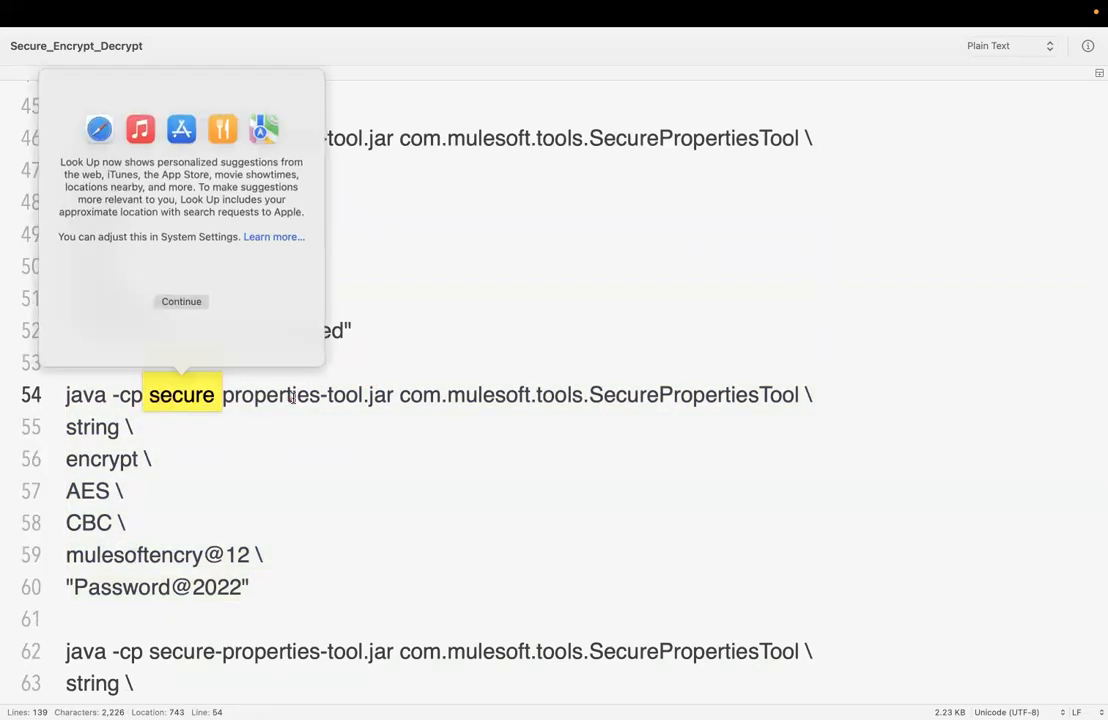
pyautogui.click(375, 399)
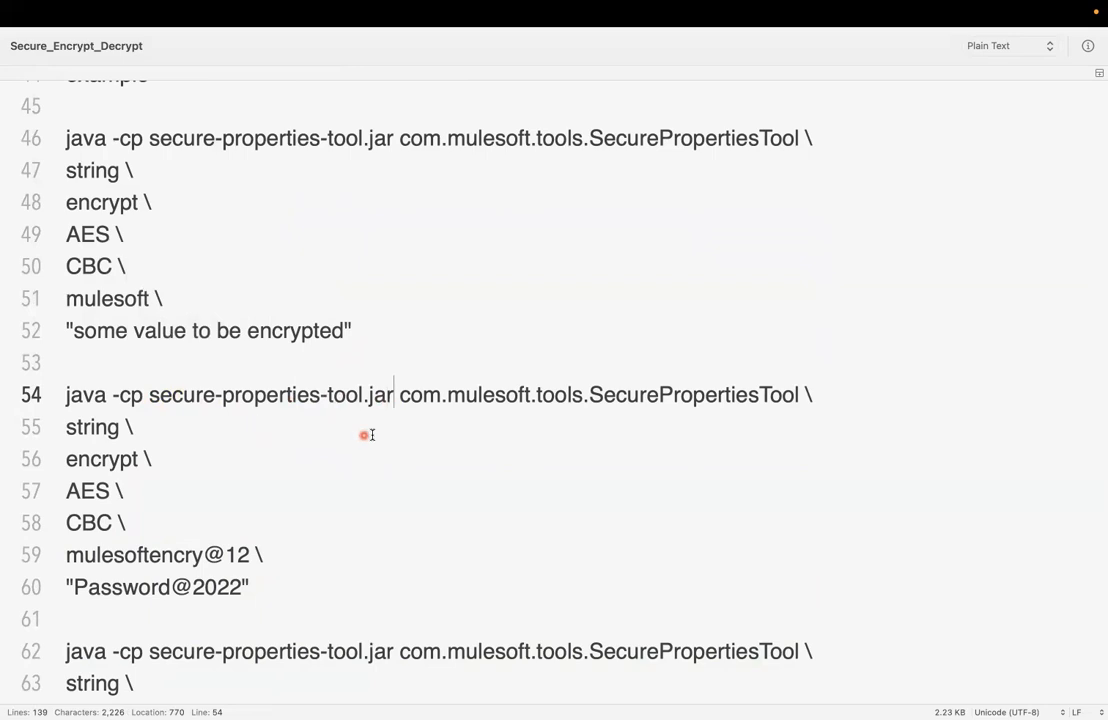
# - Switch to Terminal and change the working directory to Personal/SecureProperties
pyautogui.press('super+space')
pyautogui.write('qt')
pyautogui.press('Return')
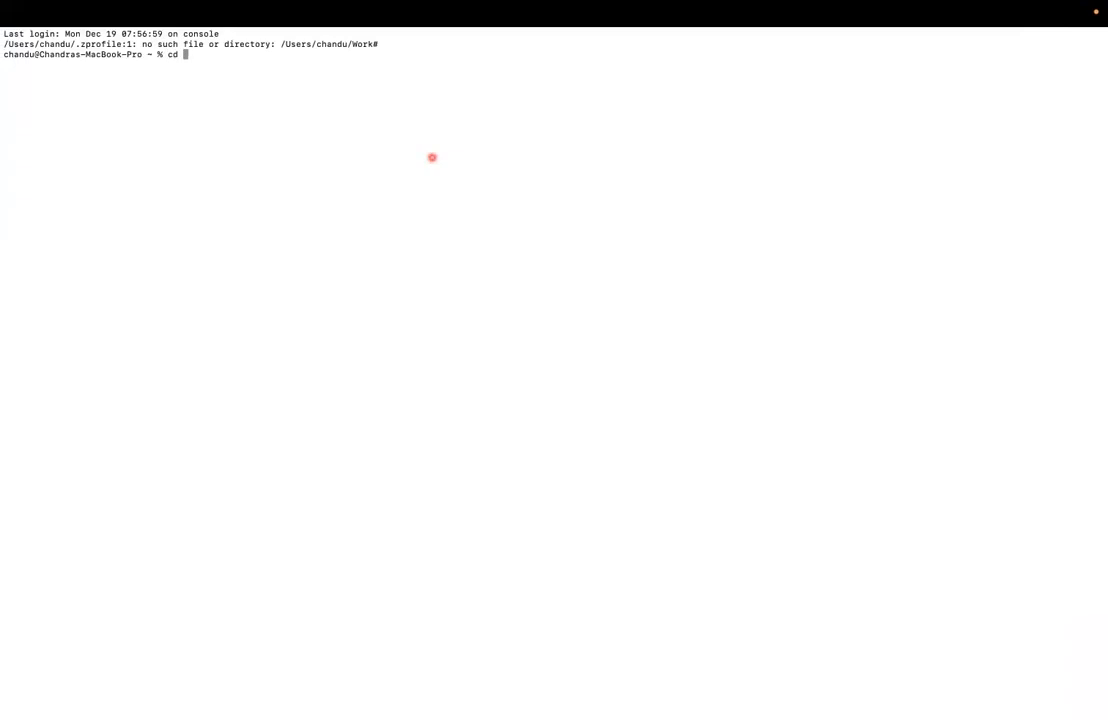
pyautogui.press('Tab')
pyautogui.press('Tab')
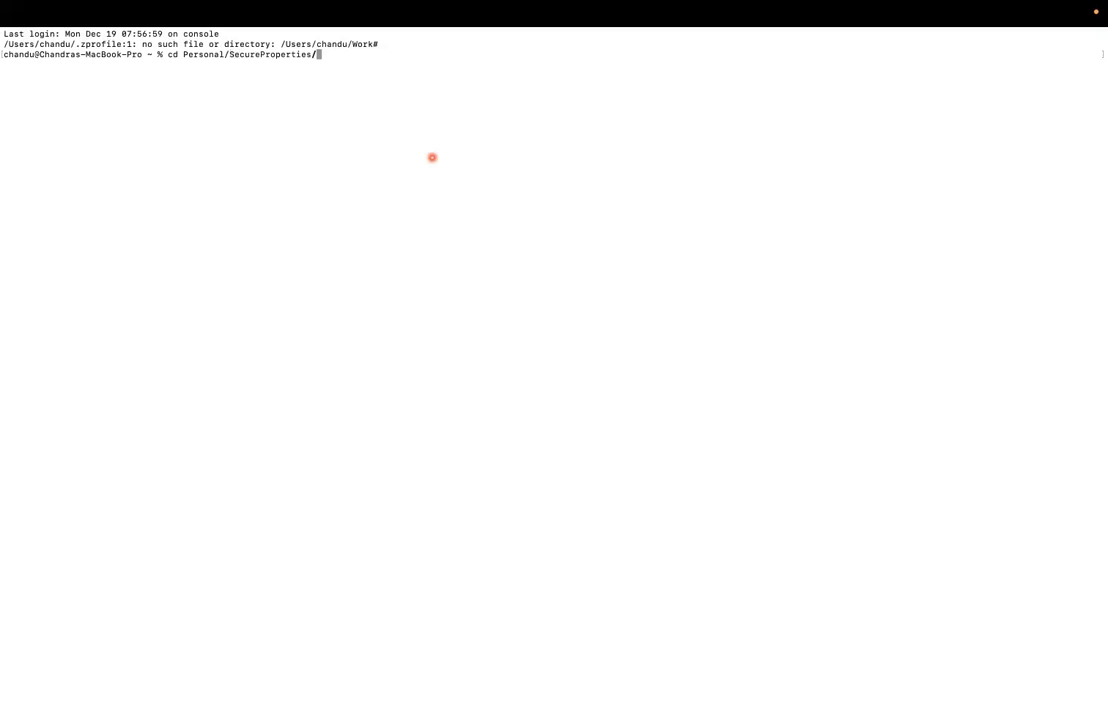
pyautogui.press('Return')
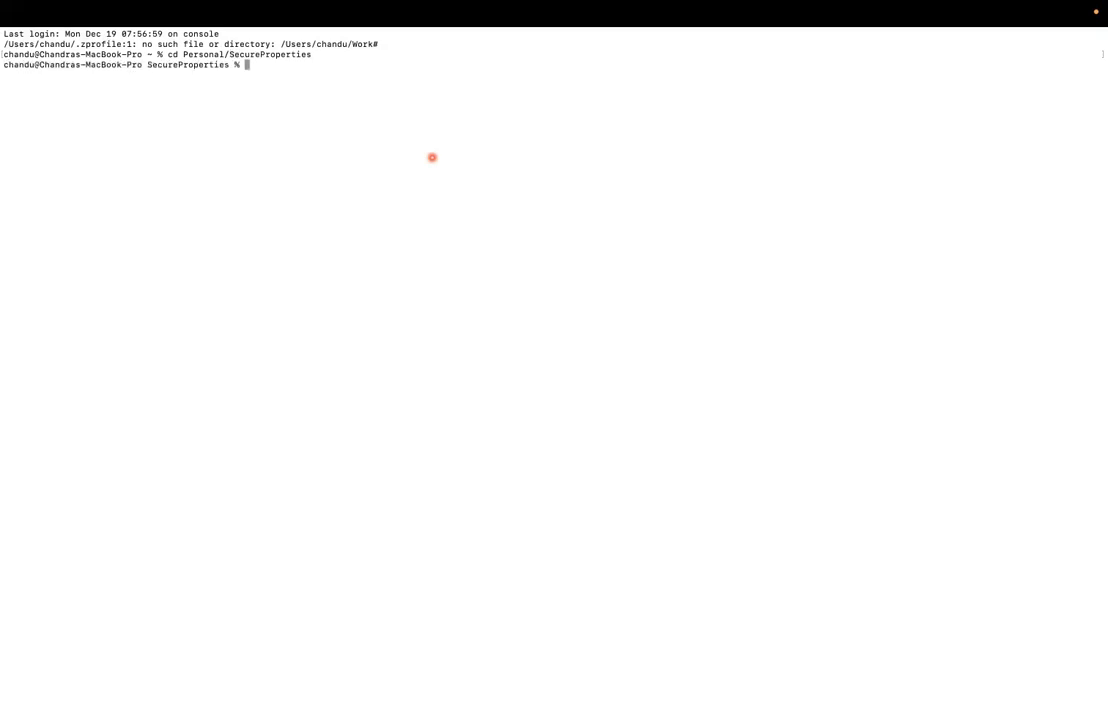
# - Run the copied string encrypt command with AES, CBC, the encryption key and the sample password
pyautogui.press('super+v')
pyautogui.press('Right')
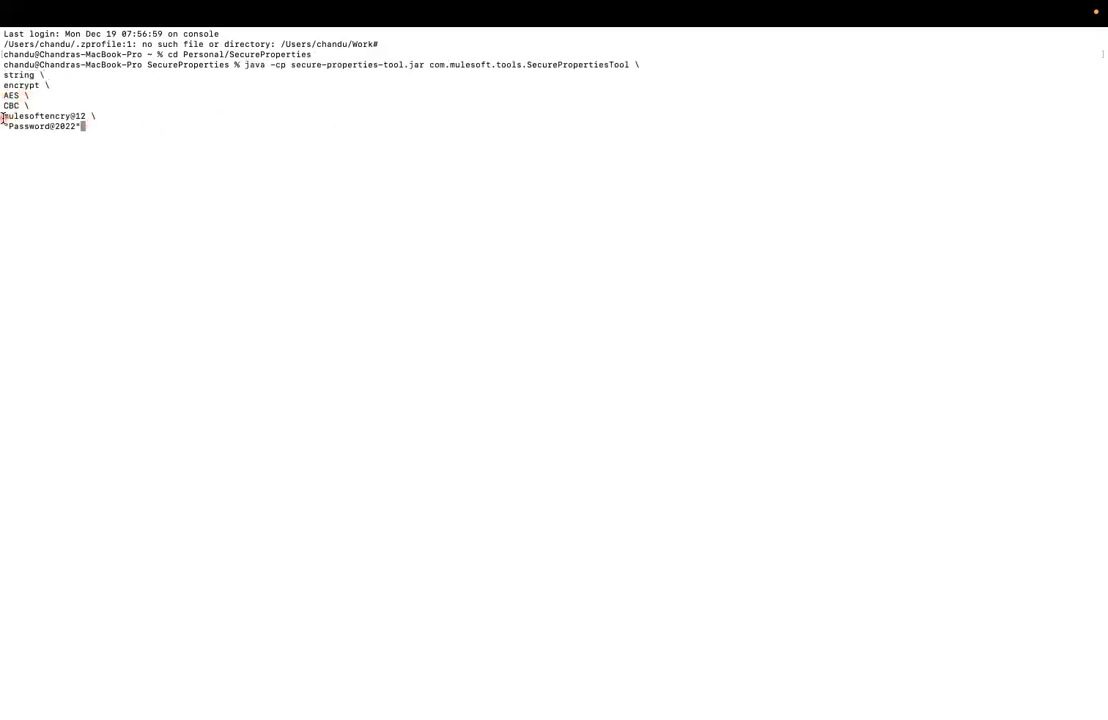
pyautogui.moveTo(2, 117); pyautogui.dragTo(92, 118)
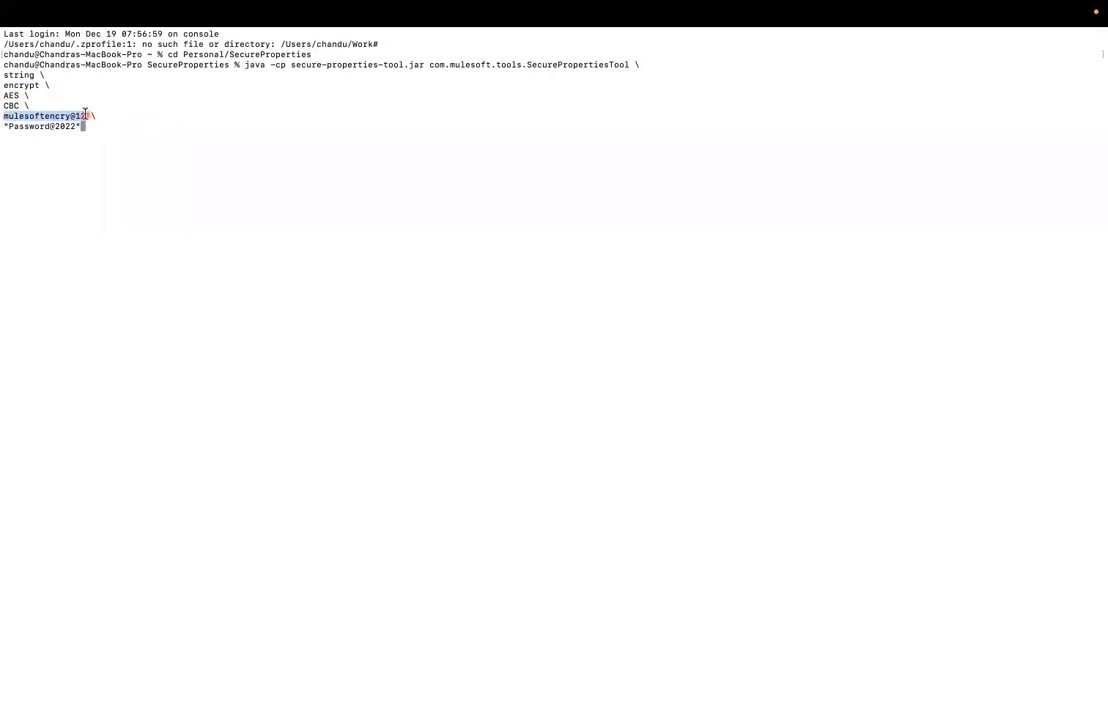
pyautogui.click(135, 137)
pyautogui.press('Return')
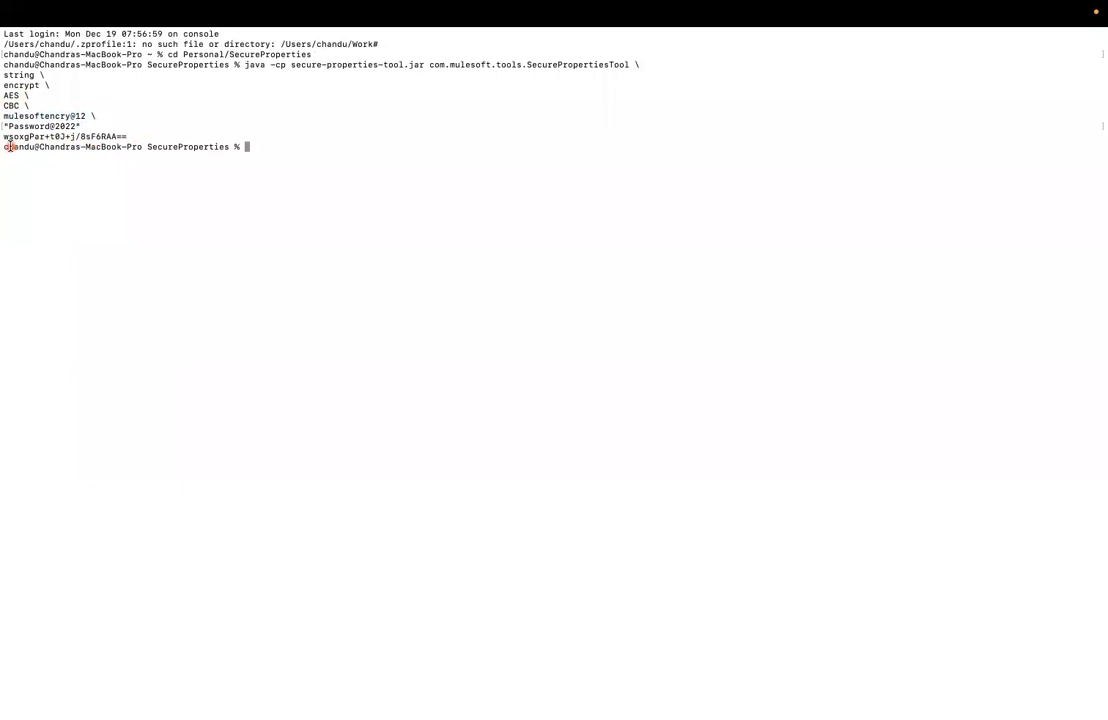
# - Copy the encrypted output into the Secure_Encrypt_Decrypt notes, one blank line below the second example command
pyautogui.moveTo(3, 136); pyautogui.dragTo(129, 134)
pyautogui.press('super+c')
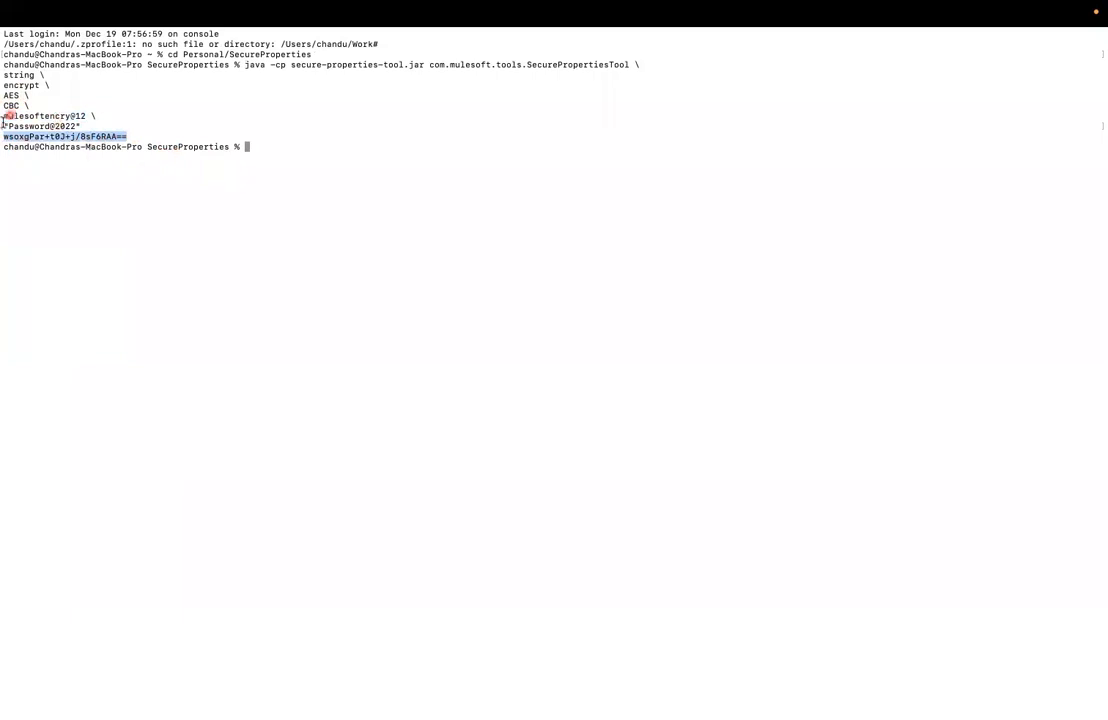
pyautogui.press('super+Tab')
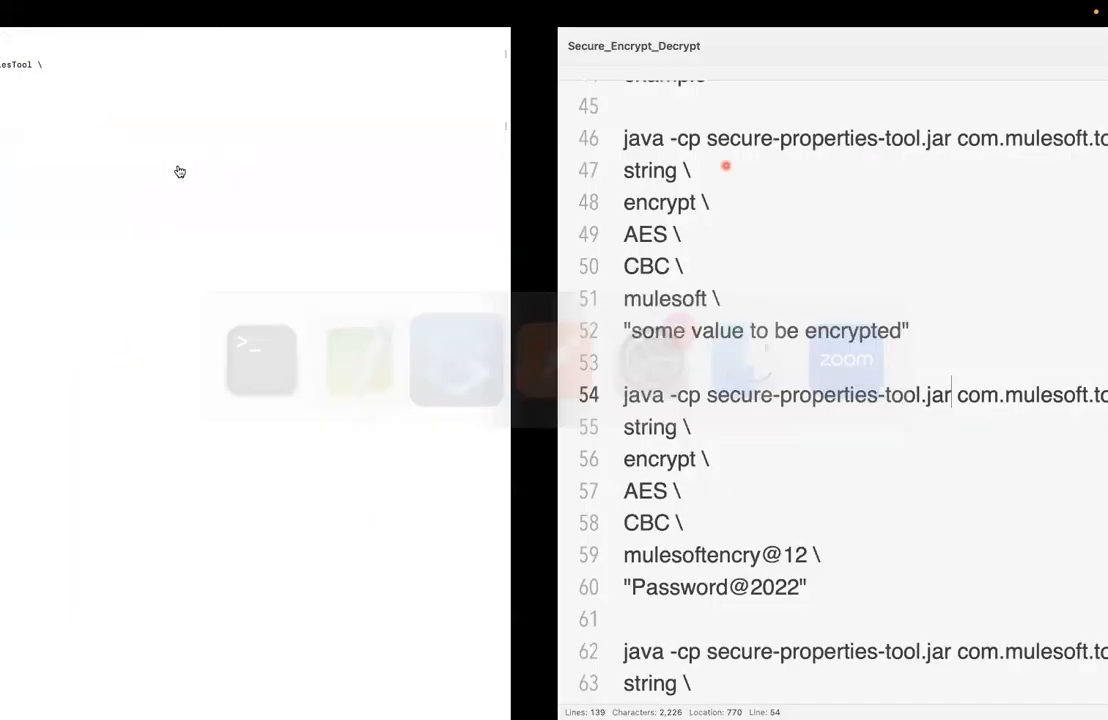
pyautogui.click(262, 597)
pyautogui.press('Return')
pyautogui.press('Return')
pyautogui.press('super+v')
pyautogui.scroll(-2, 263, 597)
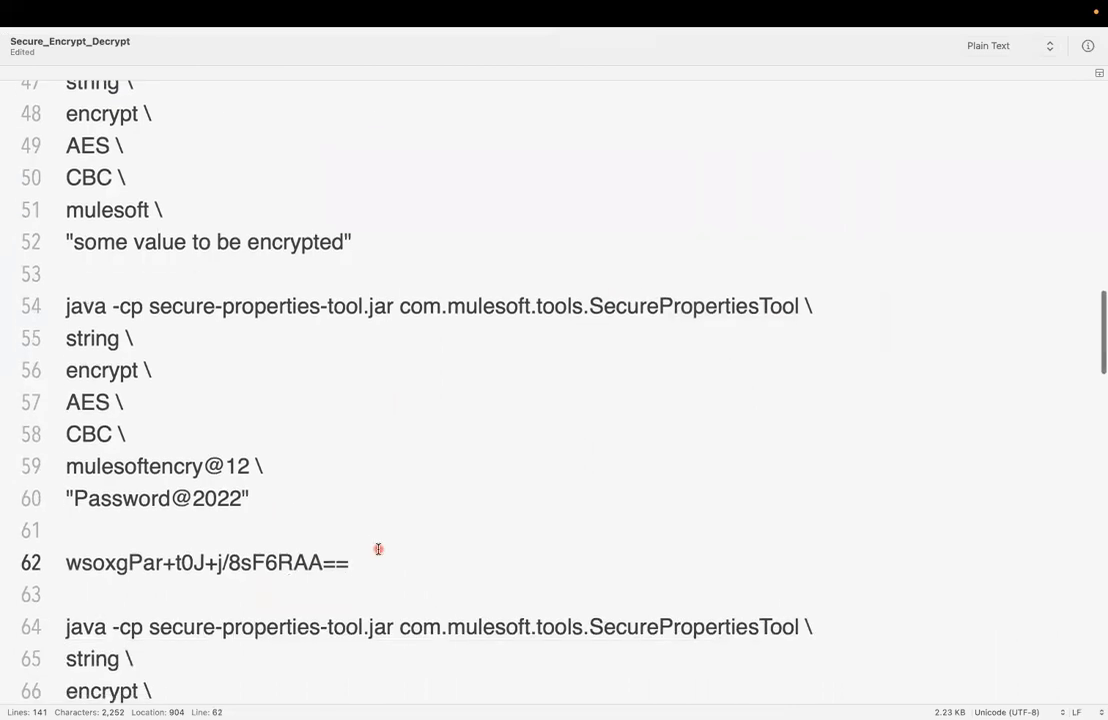
# - Examine the second example command's key and password value together with the encrypted result recorded below it
pyautogui.click(258, 500)
pyautogui.scroll(-3, 228, 438)
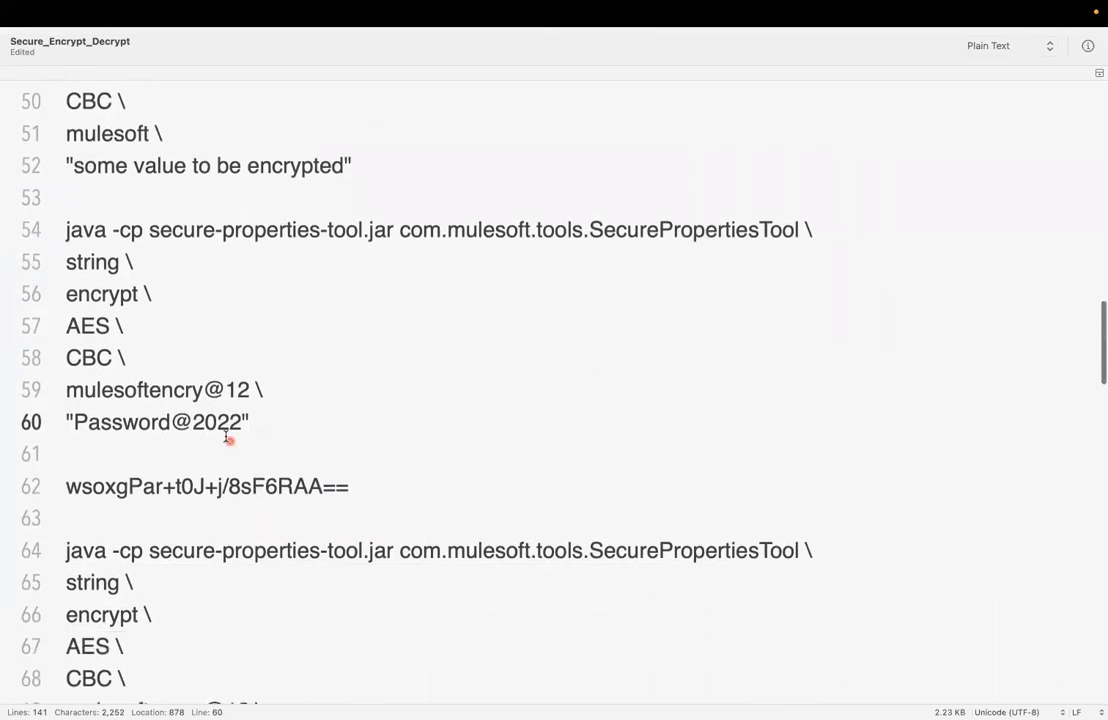
pyautogui.scroll(-1, 252, 421)
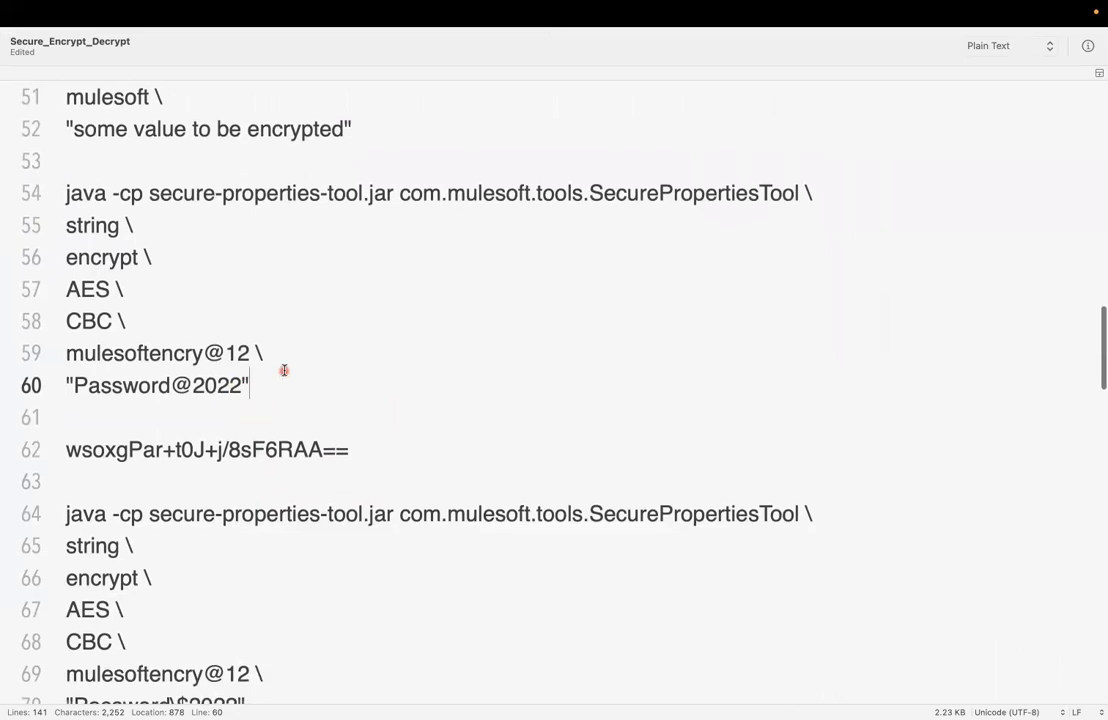
pyautogui.keyDown('shift'); pyautogui.click(270, 197); pyautogui.keyUp('shift')
pyautogui.press('super+shift+Left')
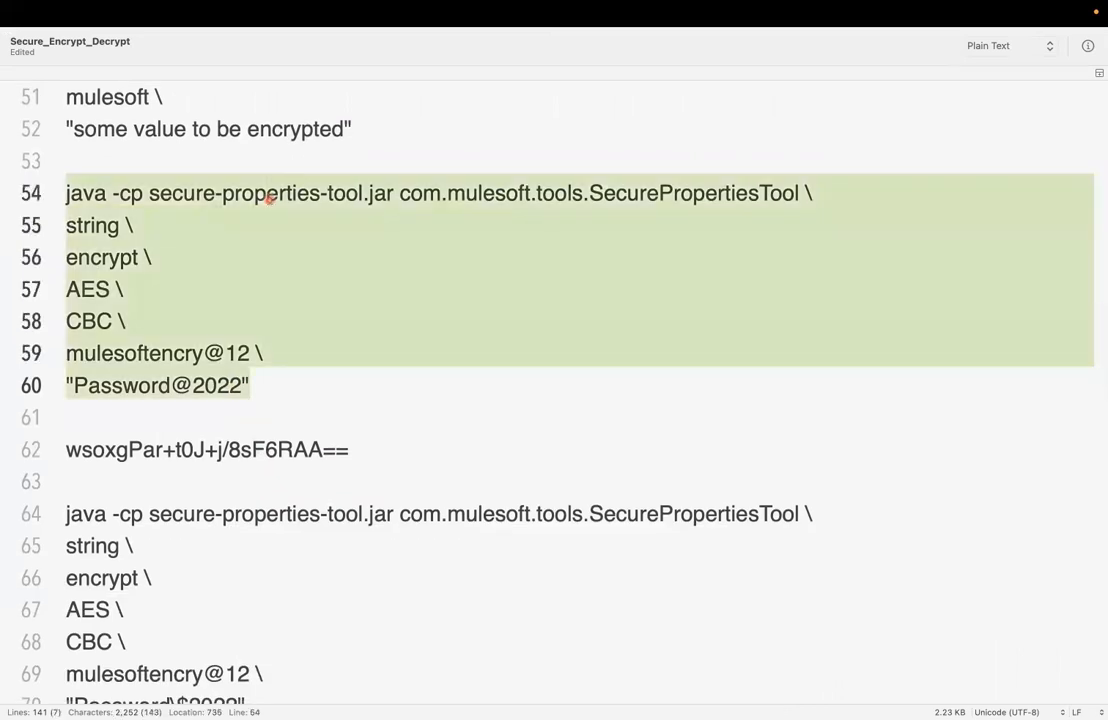
pyautogui.click(418, 398)
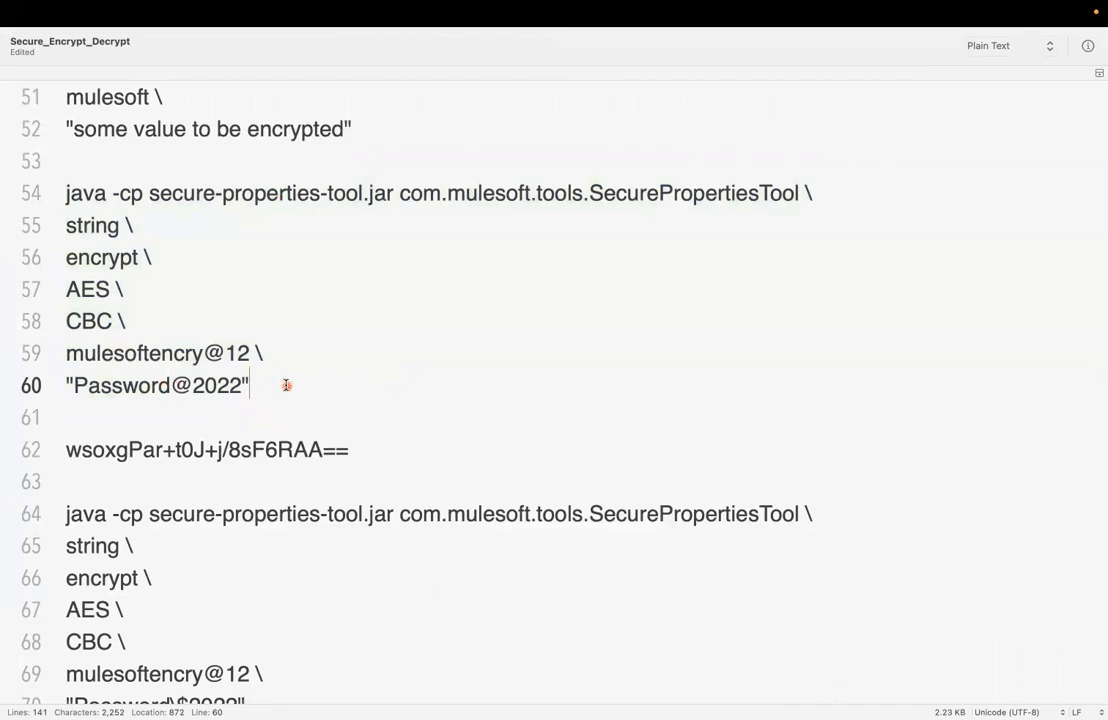
pyautogui.moveTo(73, 383); pyautogui.dragTo(228, 366)
pyautogui.click(251, 355)
pyautogui.click(265, 372)
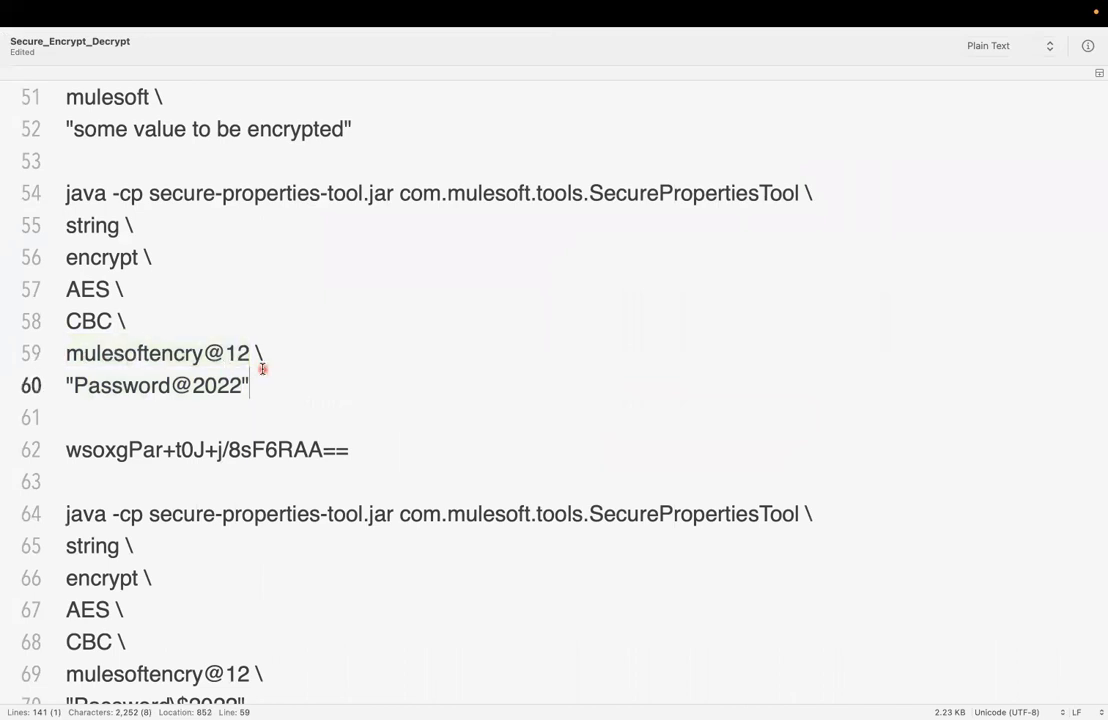
pyautogui.scroll(-1, 271, 417)
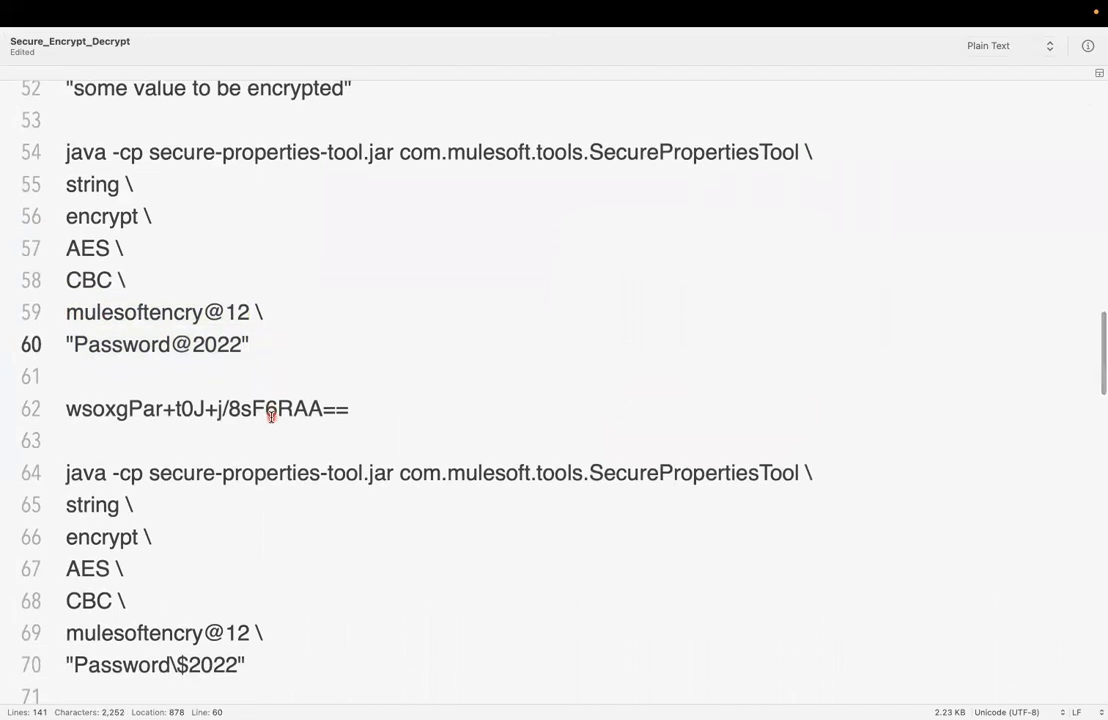
pyautogui.click(365, 424)
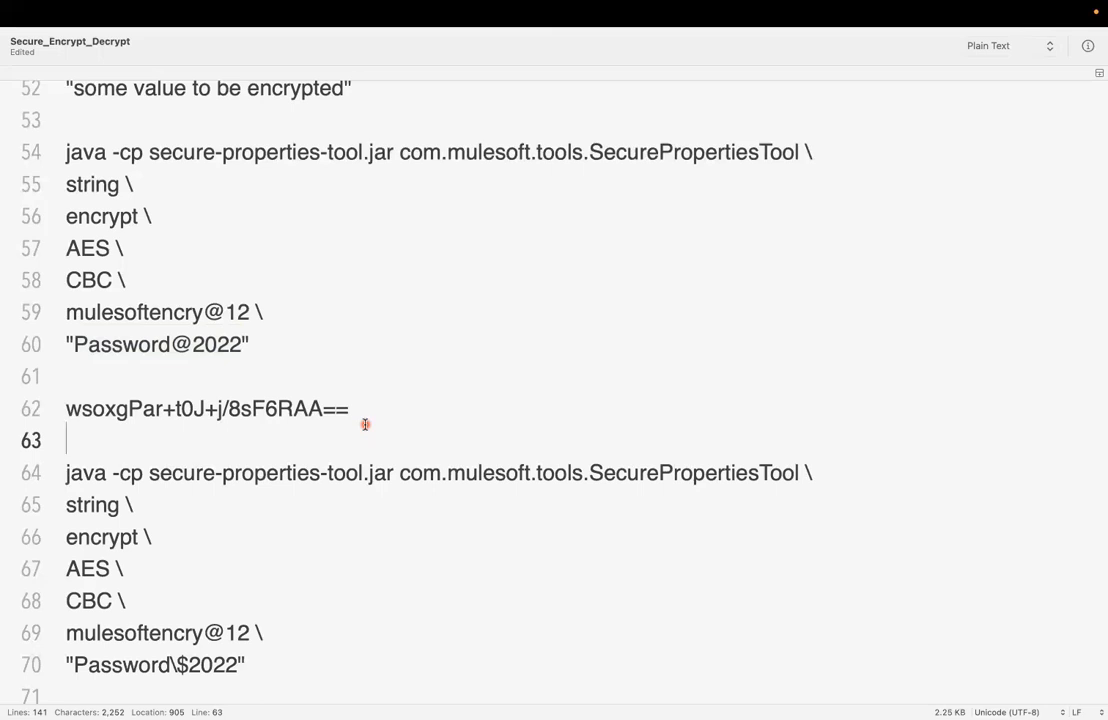
# - Copy the third example string encryption command, the one just above the Encrypt Files section
pyautogui.scroll(-3, 365, 424)
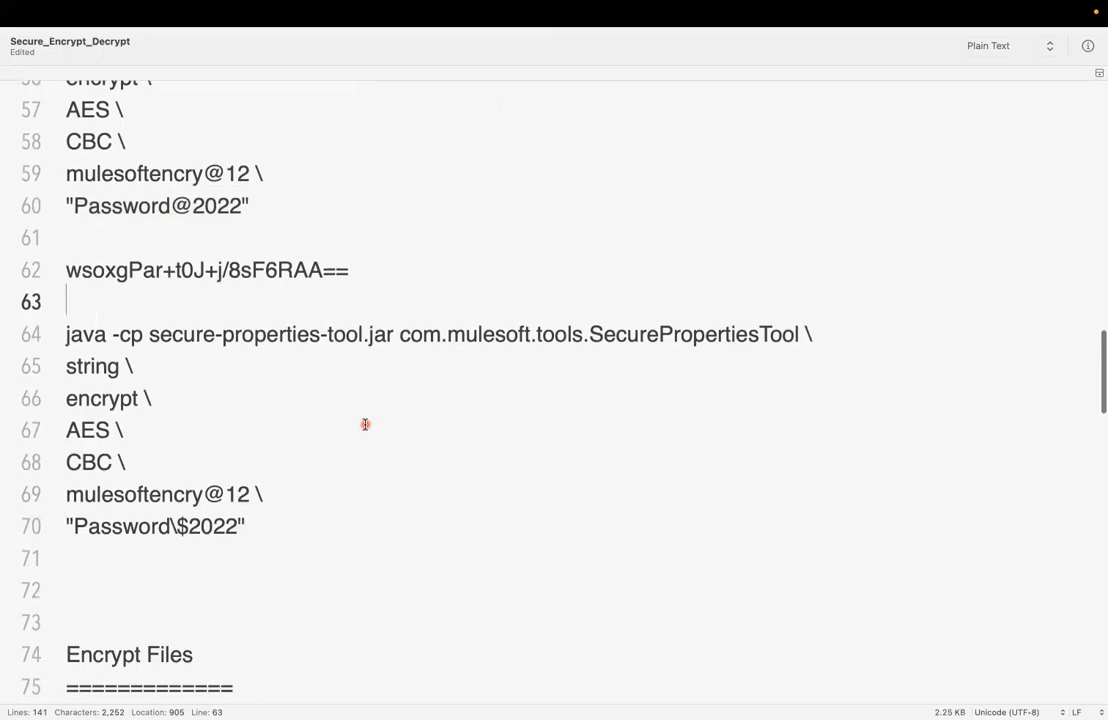
pyautogui.click(262, 566)
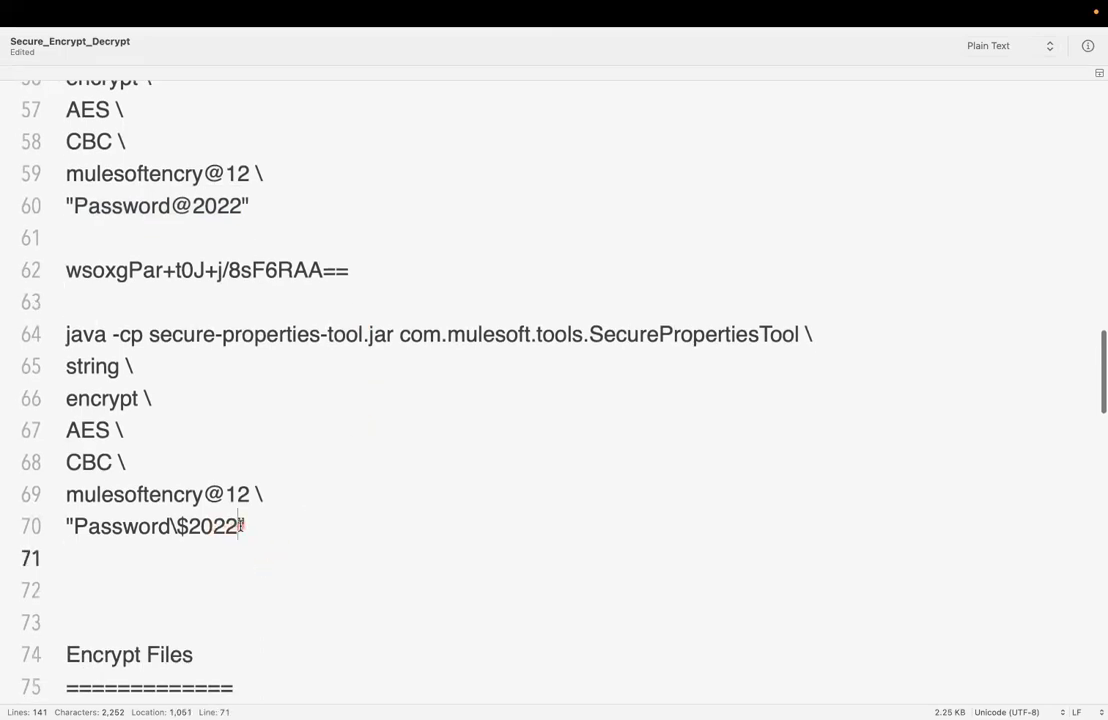
pyautogui.moveTo(74, 526); pyautogui.dragTo(238, 526)
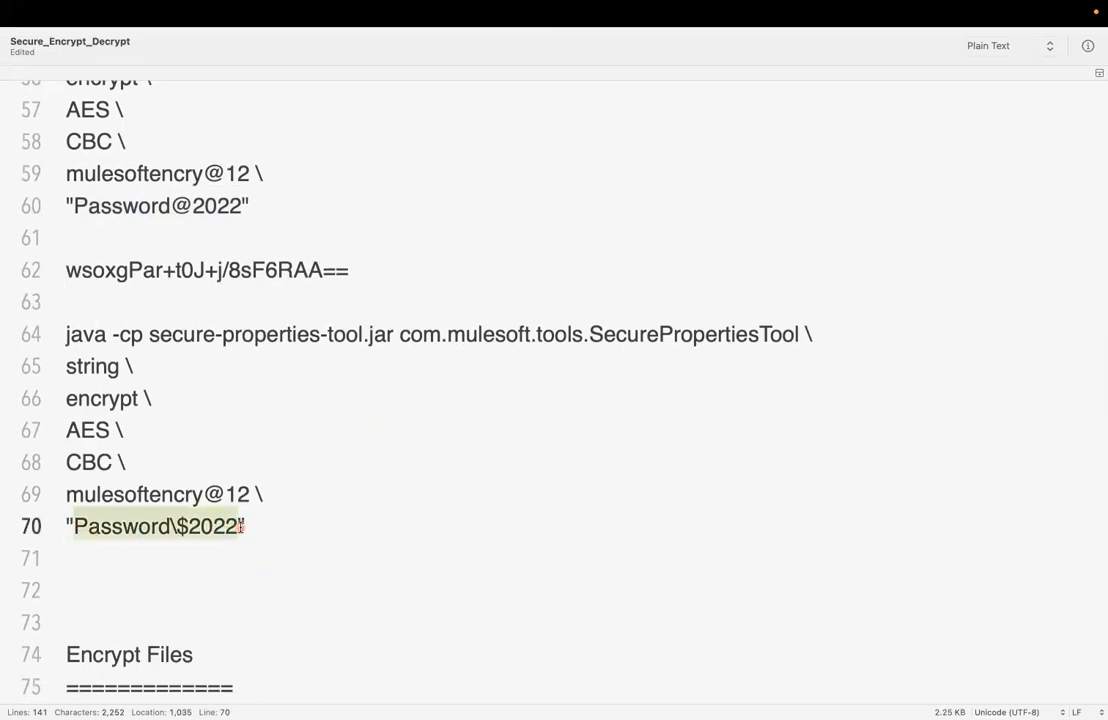
pyautogui.click(272, 522)
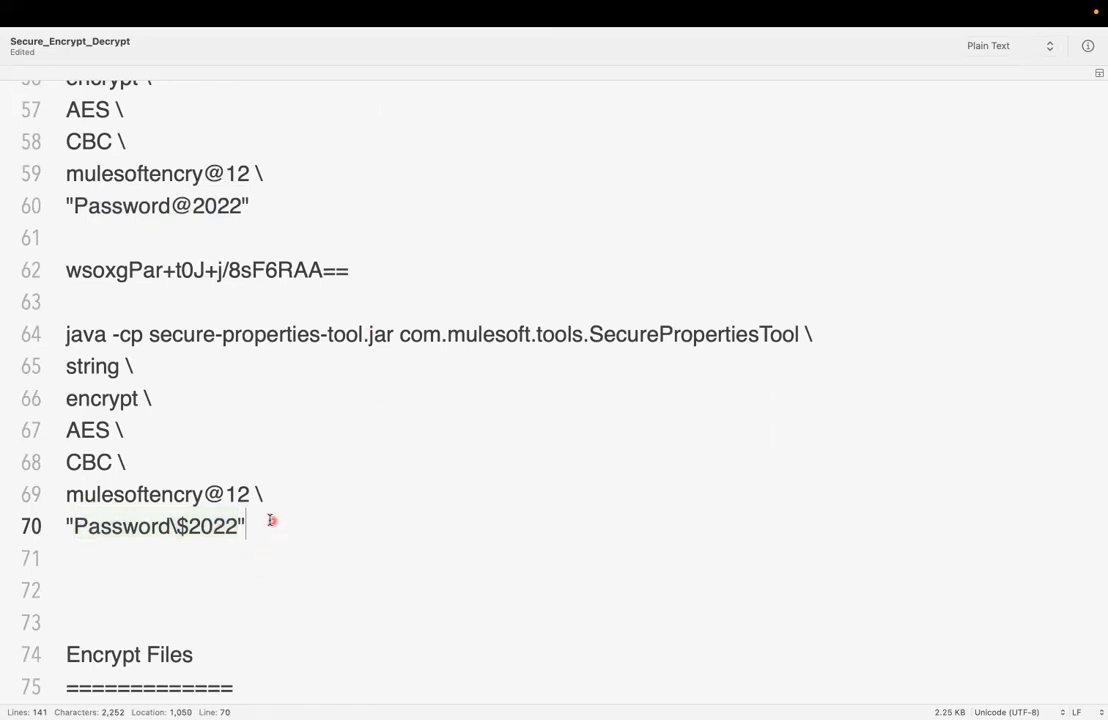
pyautogui.hotkey('shift', 'Up')
pyautogui.hotkey('shift', 'Up')
pyautogui.hotkey('shift', 'Up')
pyautogui.hotkey('shift', 'Up')
pyautogui.hotkey('shift', 'Up')
pyautogui.hotkey('shift', 'Up')
pyautogui.hotkey('shift', 'Up')
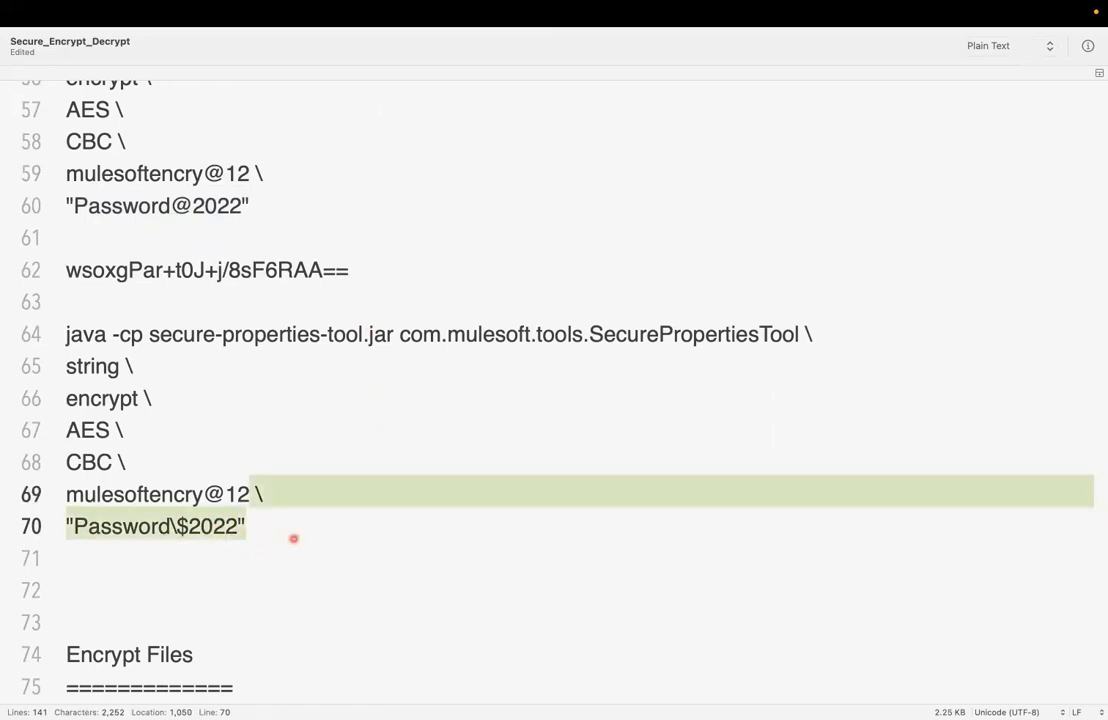
pyautogui.hotkey('shift', 'Down')
pyautogui.press('super+c')
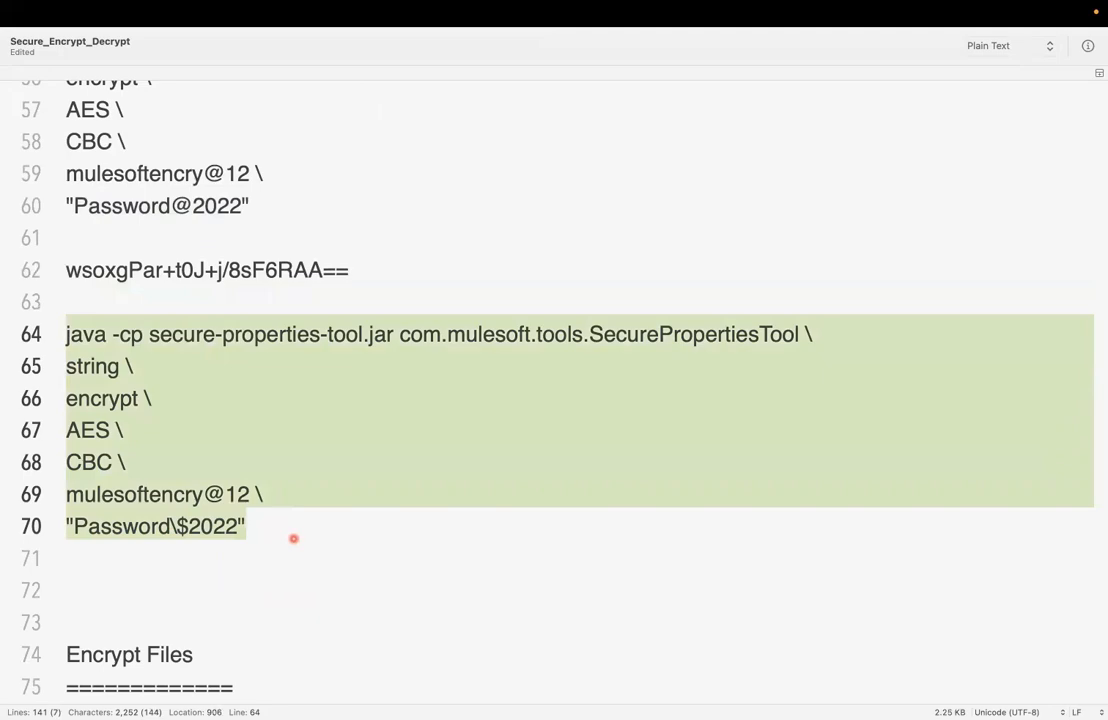
# - Switch to Terminal and run the third string encrypt command with AES, CBC, the encryption key and its password value
pyautogui.press('super+Tab')
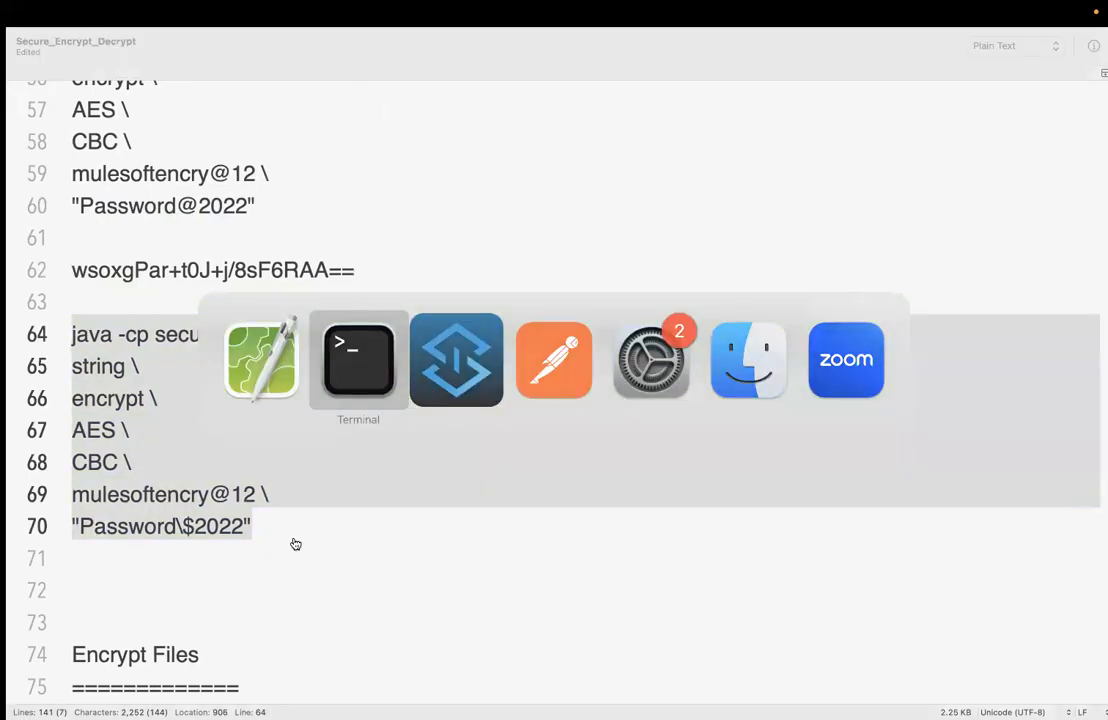
pyautogui.press('super+v')
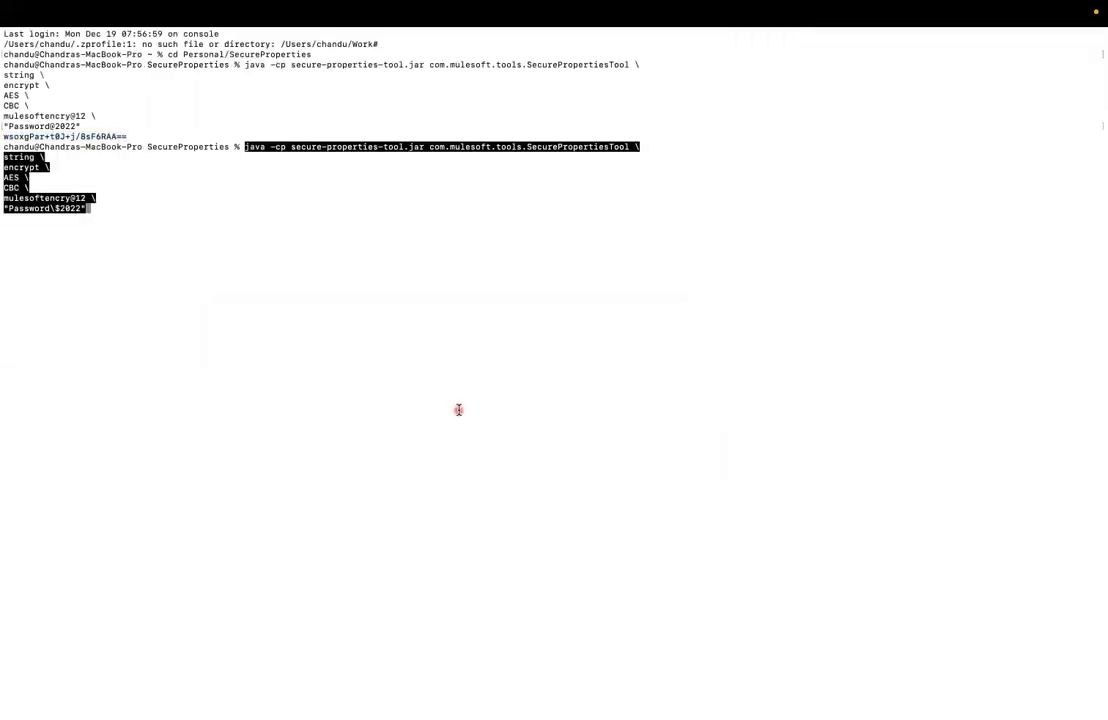
pyautogui.click(51, 213)
pyautogui.click(72, 210)
pyautogui.press('Return')
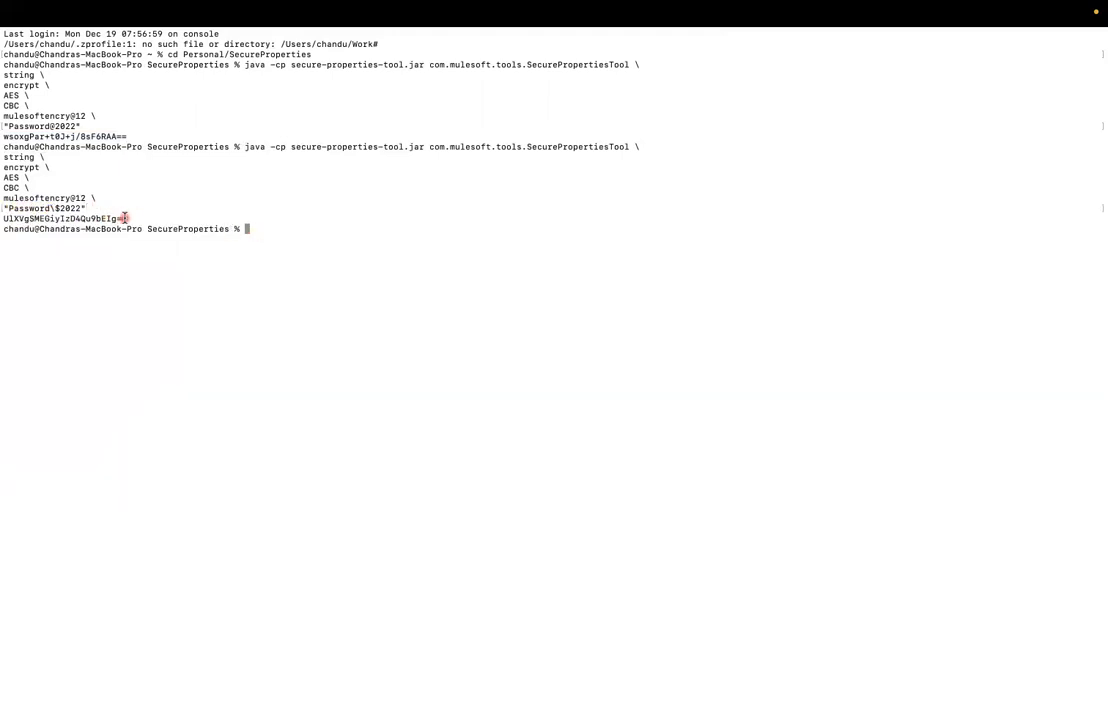
# - Copy the new encrypted output into the notes, one blank line below the third example command
pyautogui.click(33, 218)
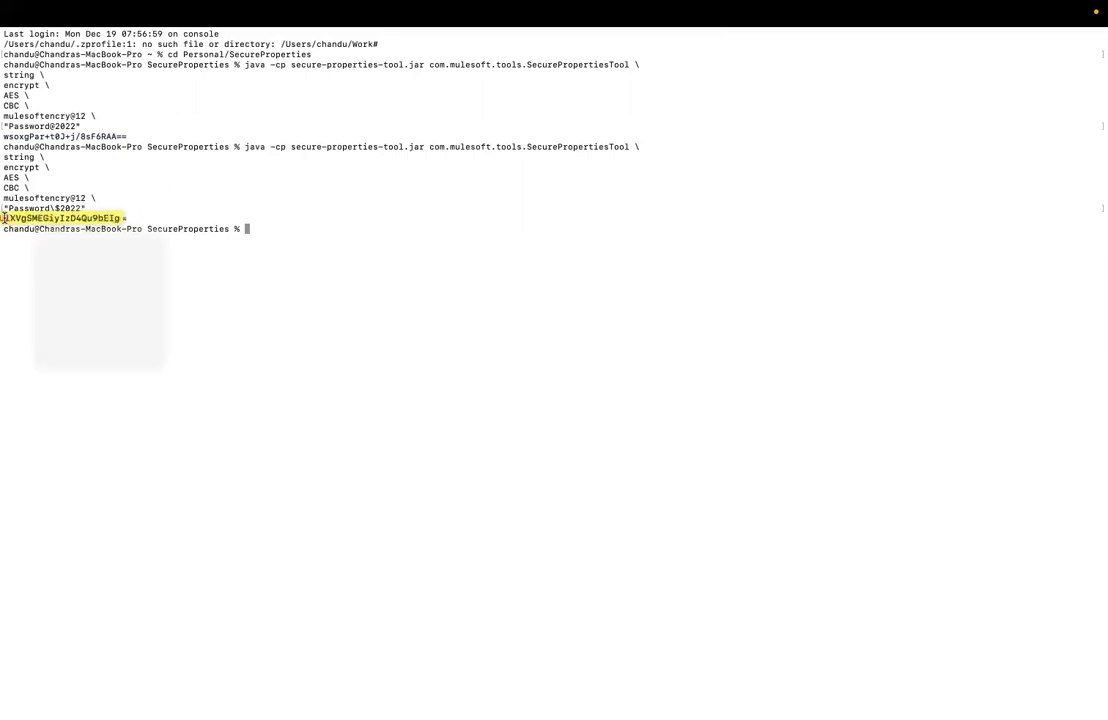
pyautogui.moveTo(124, 218); pyautogui.dragTo(3, 218)
pyautogui.press('super+c')
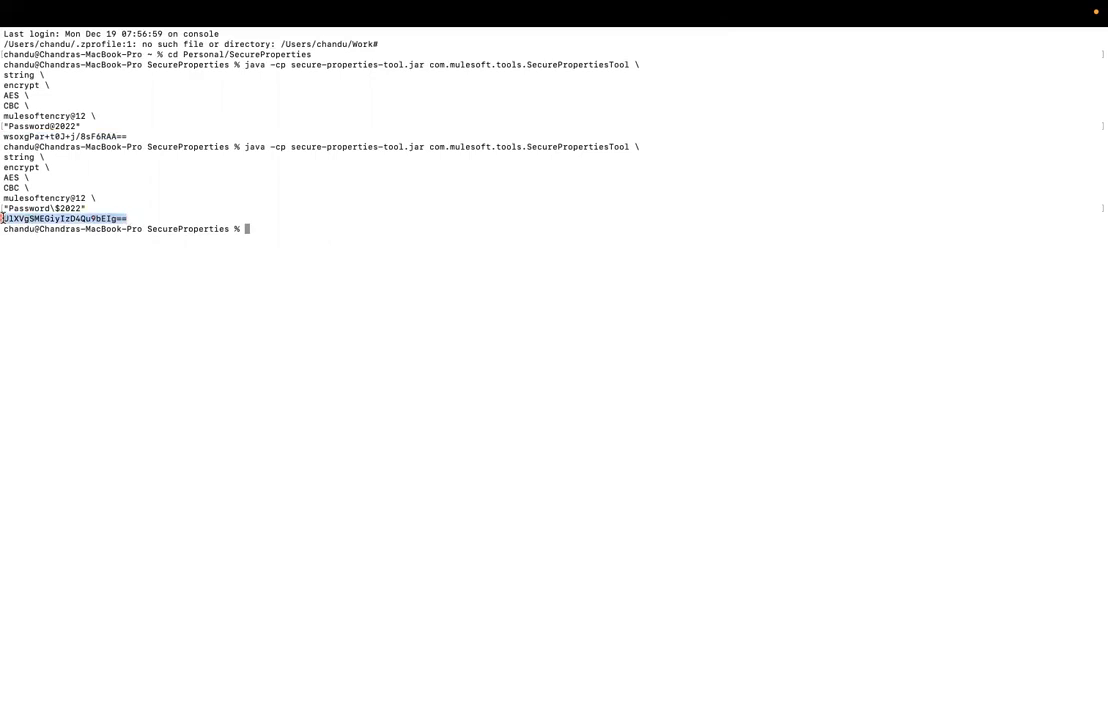
pyautogui.press('super+Tab')
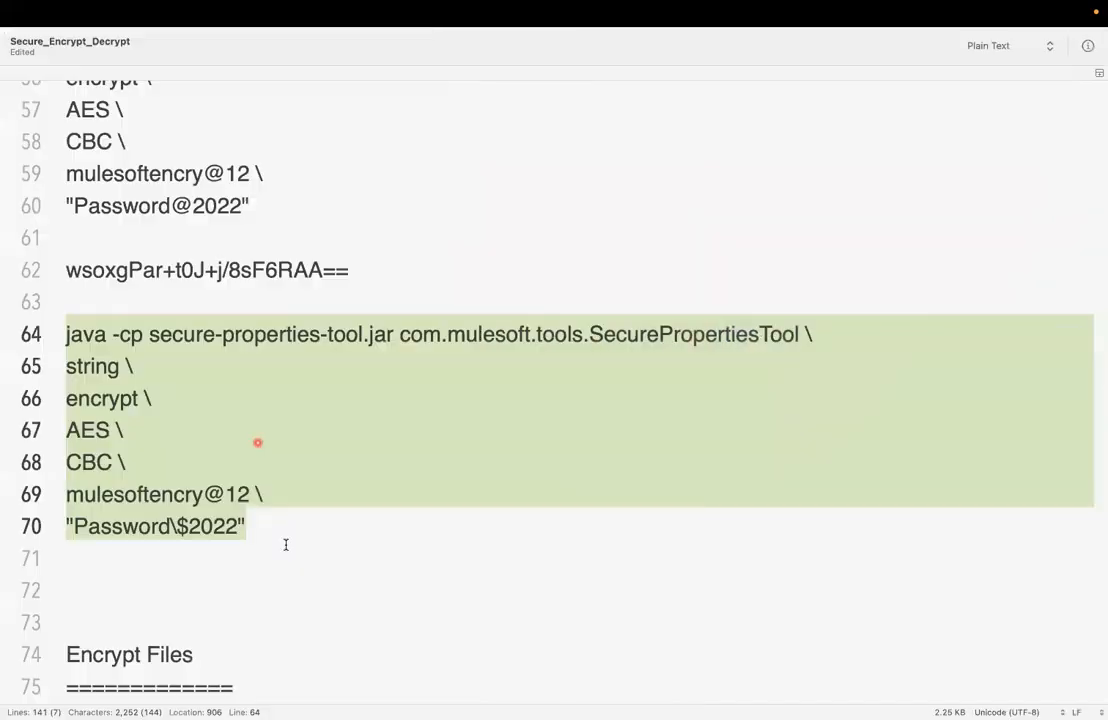
pyautogui.click(286, 544)
pyautogui.press('Return')
pyautogui.press('super+v')
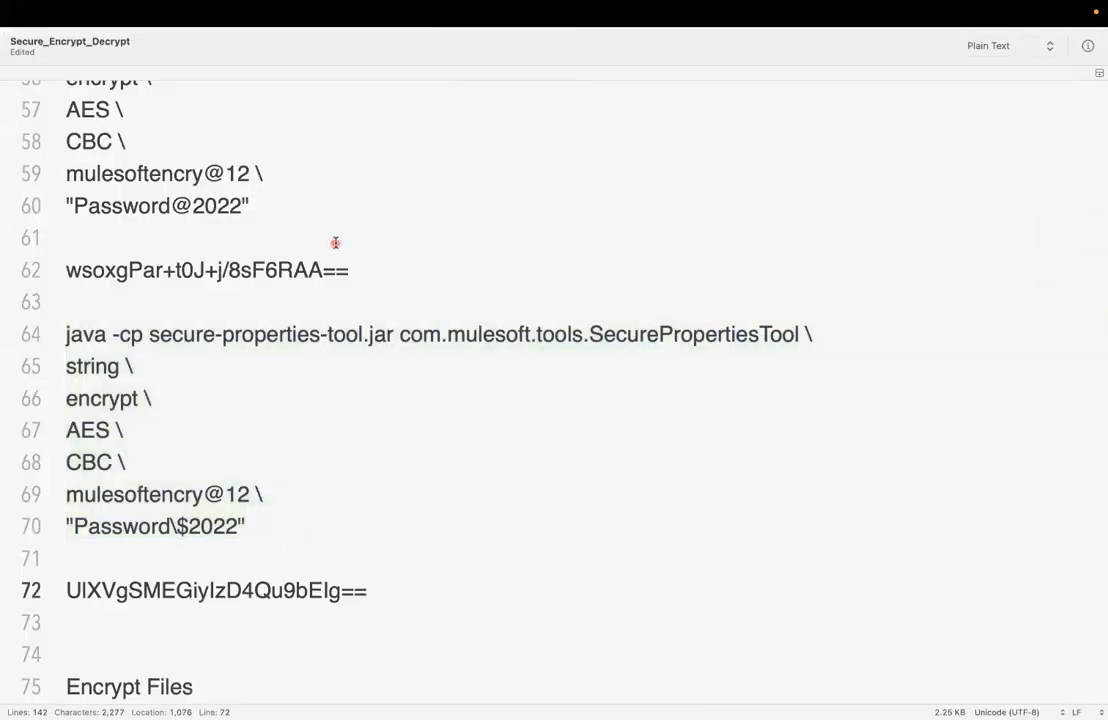
# - Add a line encryptionKey= with the second example command's encryption key directly above that command's encrypted result
pyautogui.click(256, 174)
pyautogui.press('super+shift+Left')
pyautogui.press('super+c')
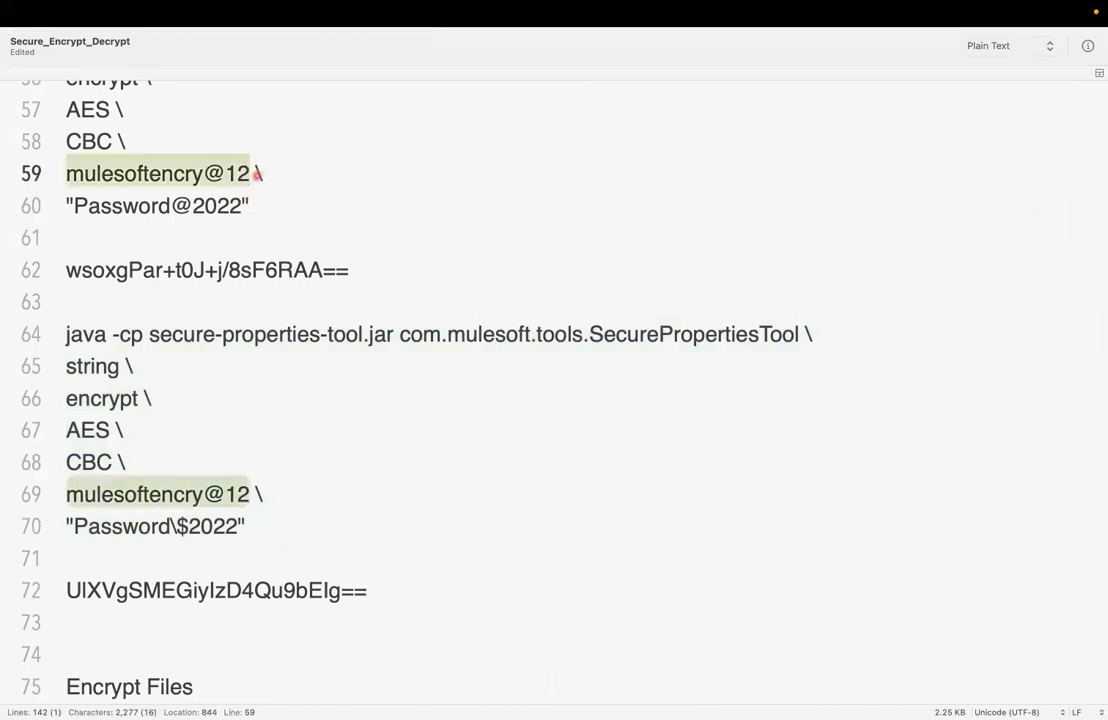
pyautogui.click(262, 252)
pyautogui.press('Up')
pyautogui.press('Return')
pyautogui.write('e')
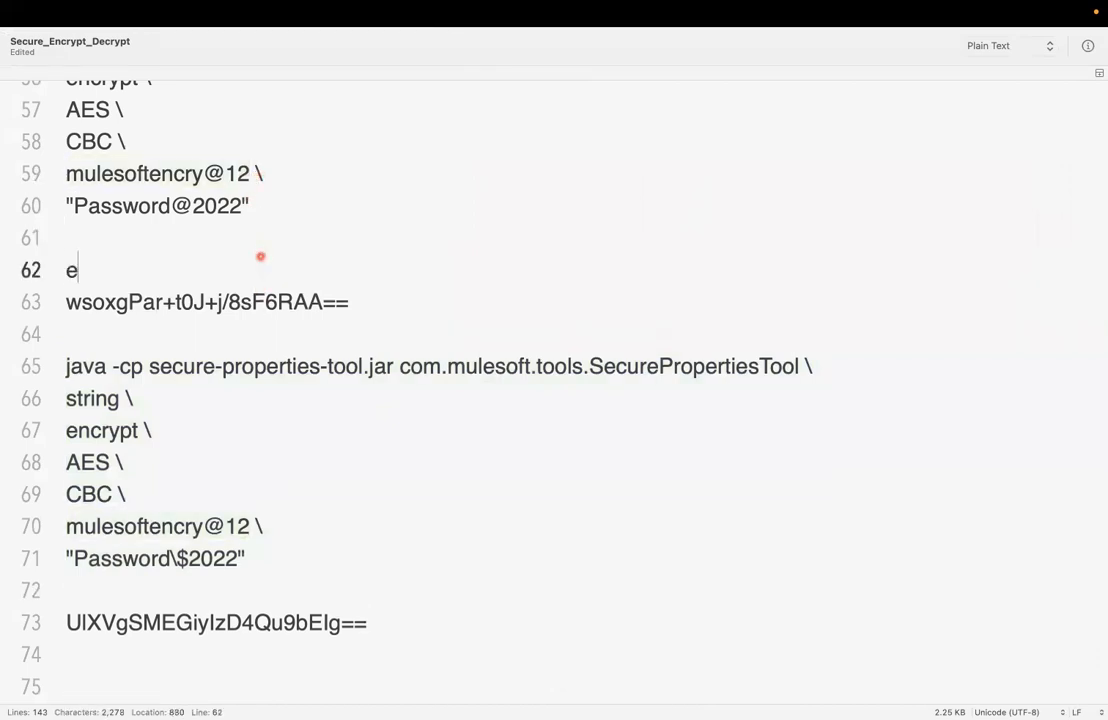
pyautogui.write('ncryption')
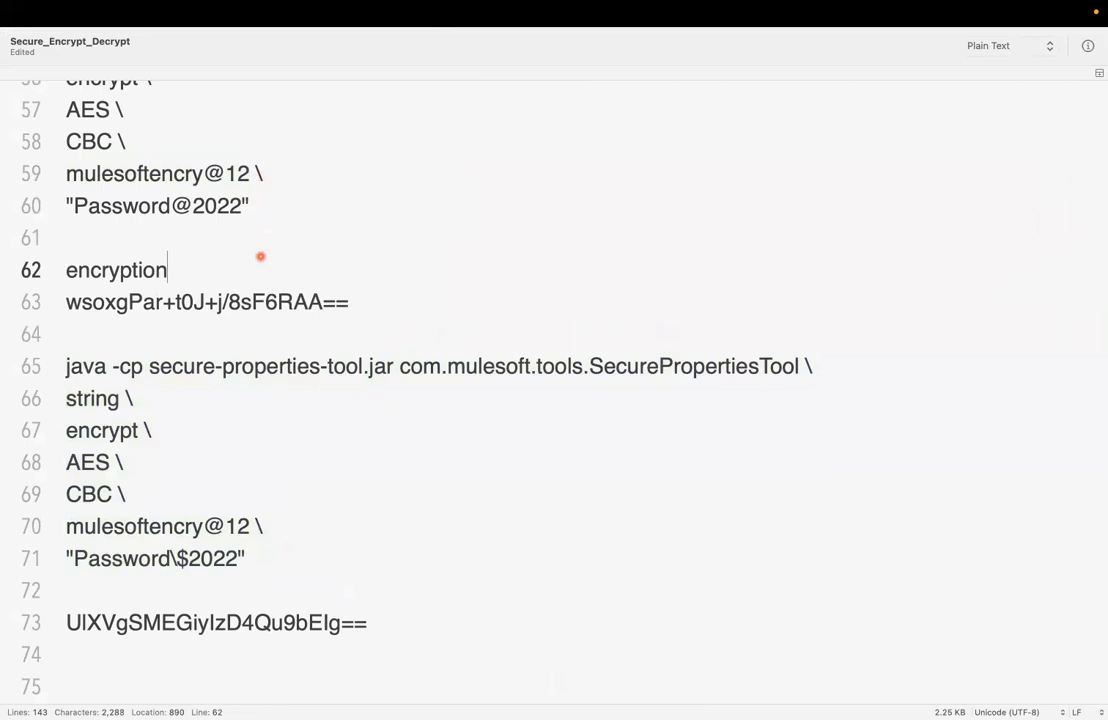
pyautogui.write('Key=')
pyautogui.press('super+v')
# - Prefix the second command's encrypted result with value1= and the third command's result with value2=
pyautogui.click(222, 300)
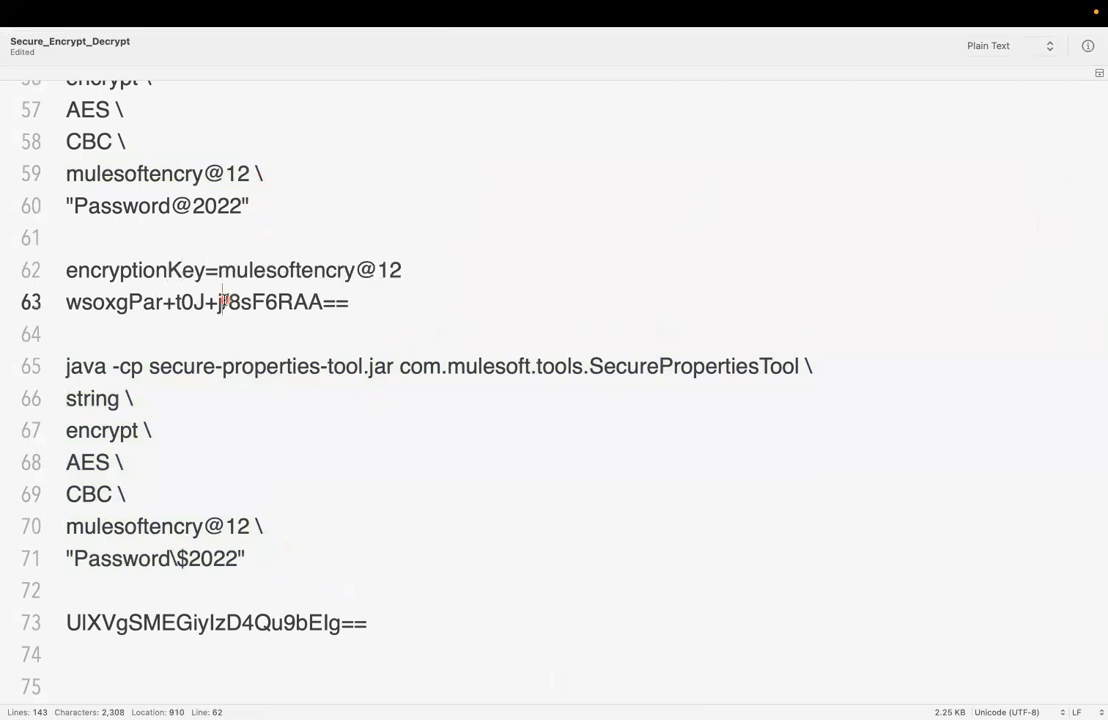
pyautogui.write('value=')
pyautogui.press('Left')
pyautogui.write('1')
pyautogui.click(166, 653)
pyautogui.click(188, 620)
pyautogui.press('super+Left')
pyautogui.write('value2')
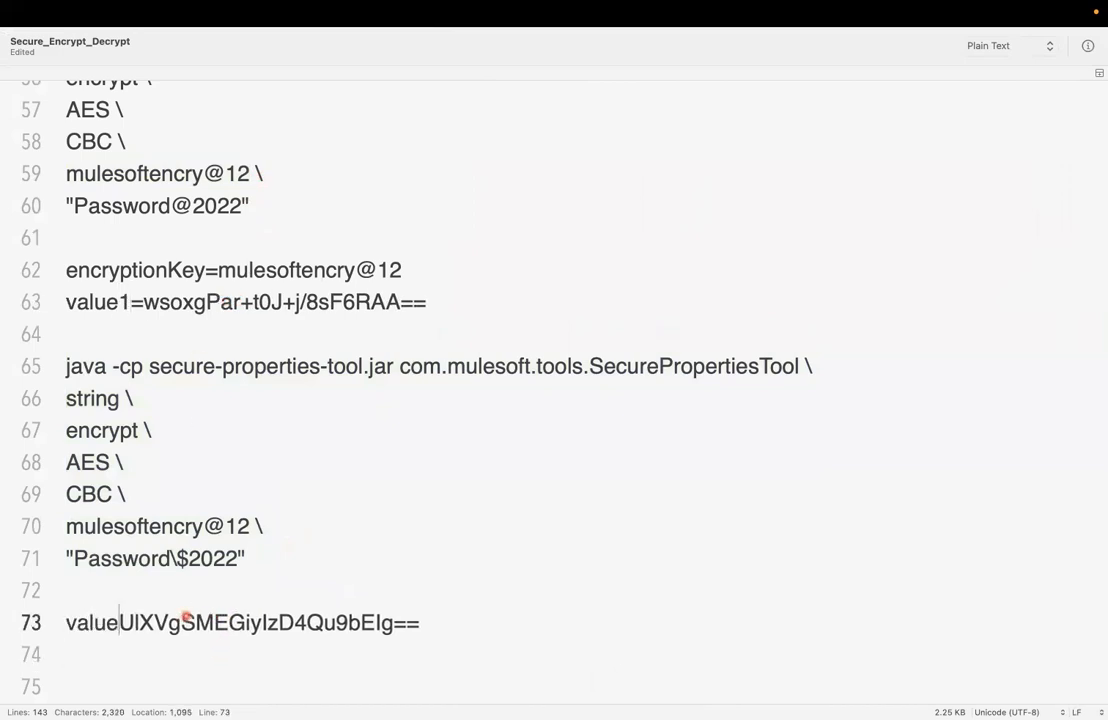
pyautogui.write('=')
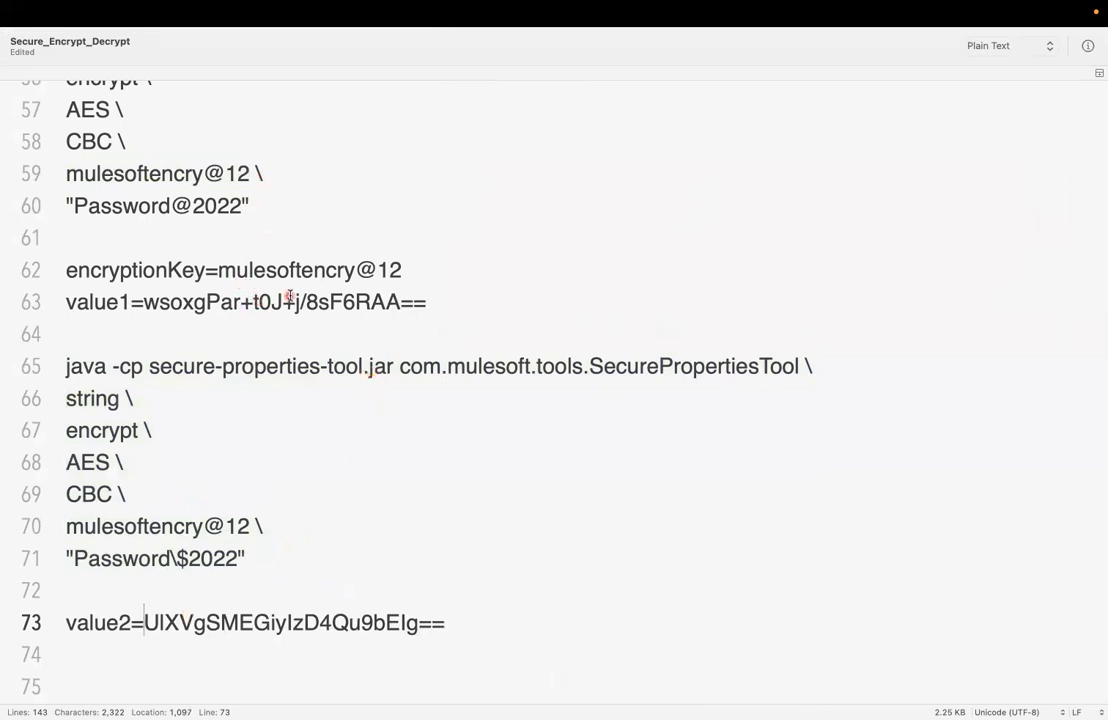
# - Switch to Anypoint Studio and create a file named local-secure.yaml in src/main/resources of the connectors-api project
pyautogui.hscroll(5, 305, 296)
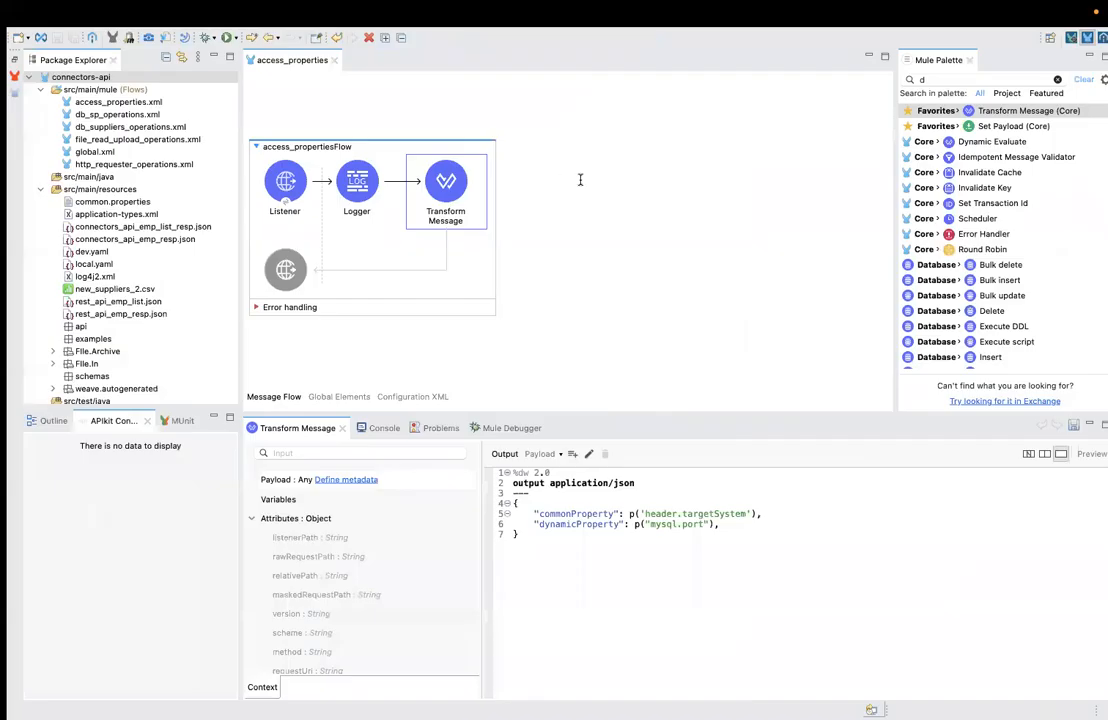
pyautogui.click(158, 191)
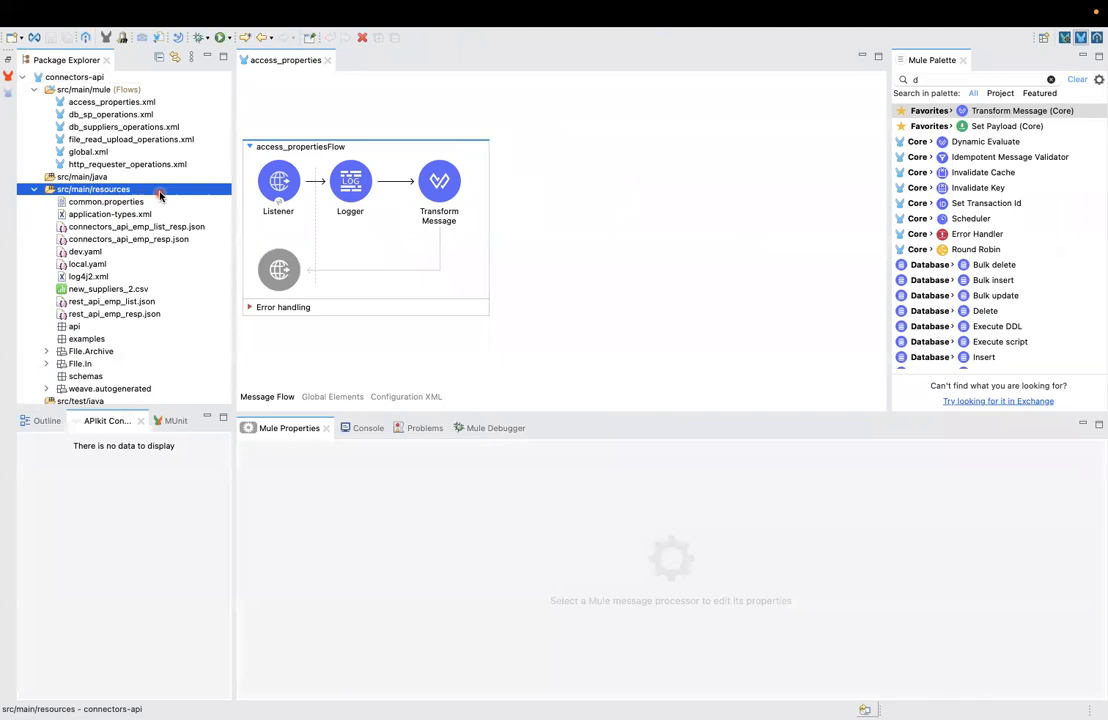
pyautogui.rightClick(108, 190)
pyautogui.moveTo(155, 187)
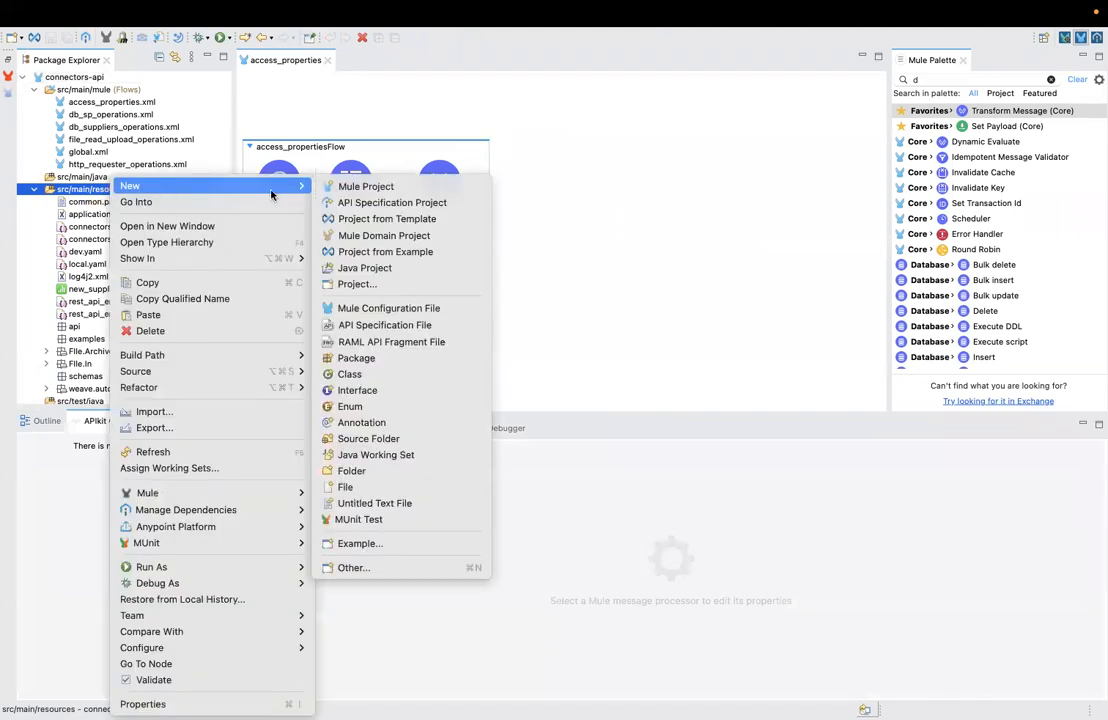
pyautogui.click(391, 492)
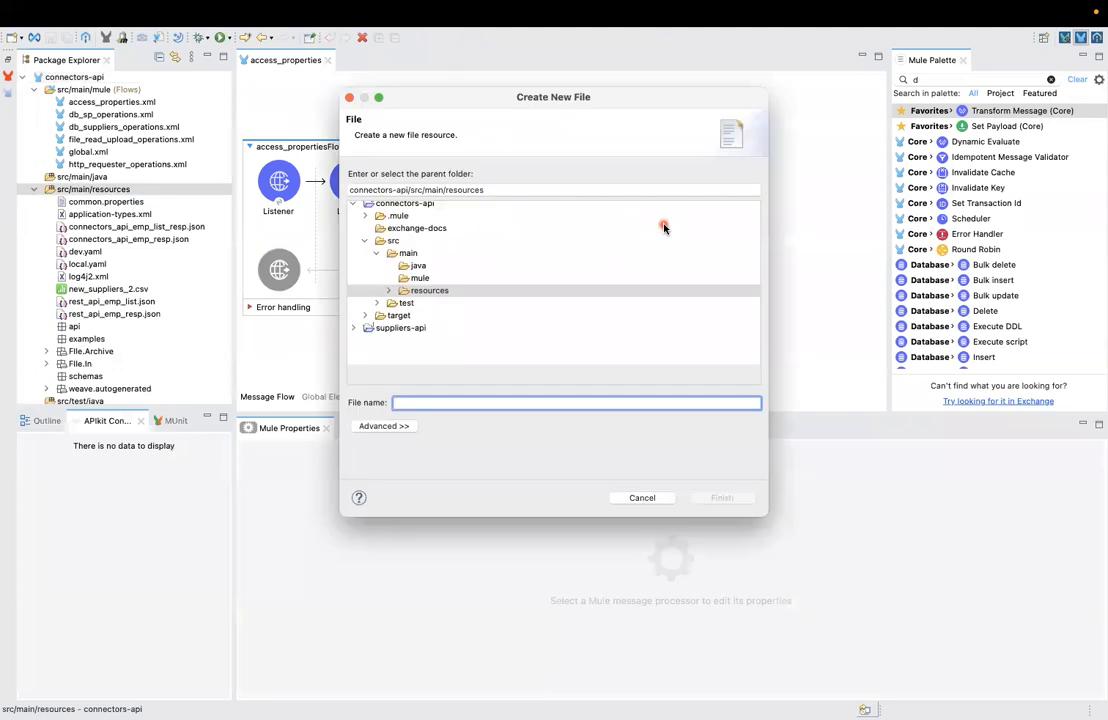
pyautogui.write('local-secure.yaml')
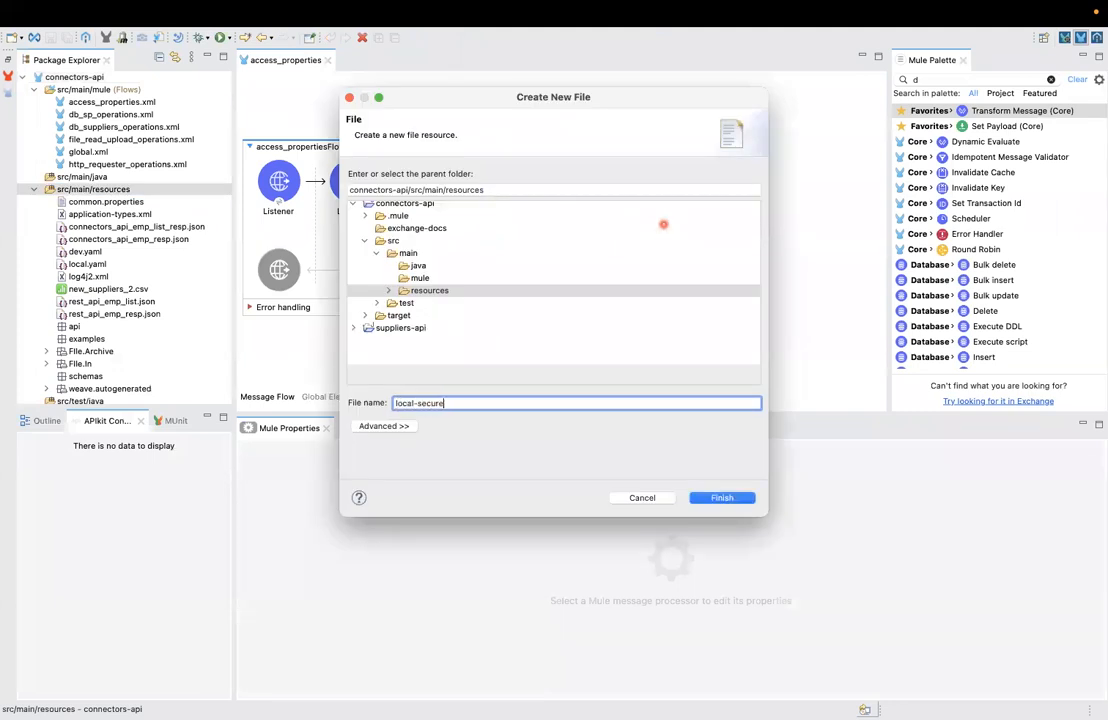
pyautogui.click(728, 500)
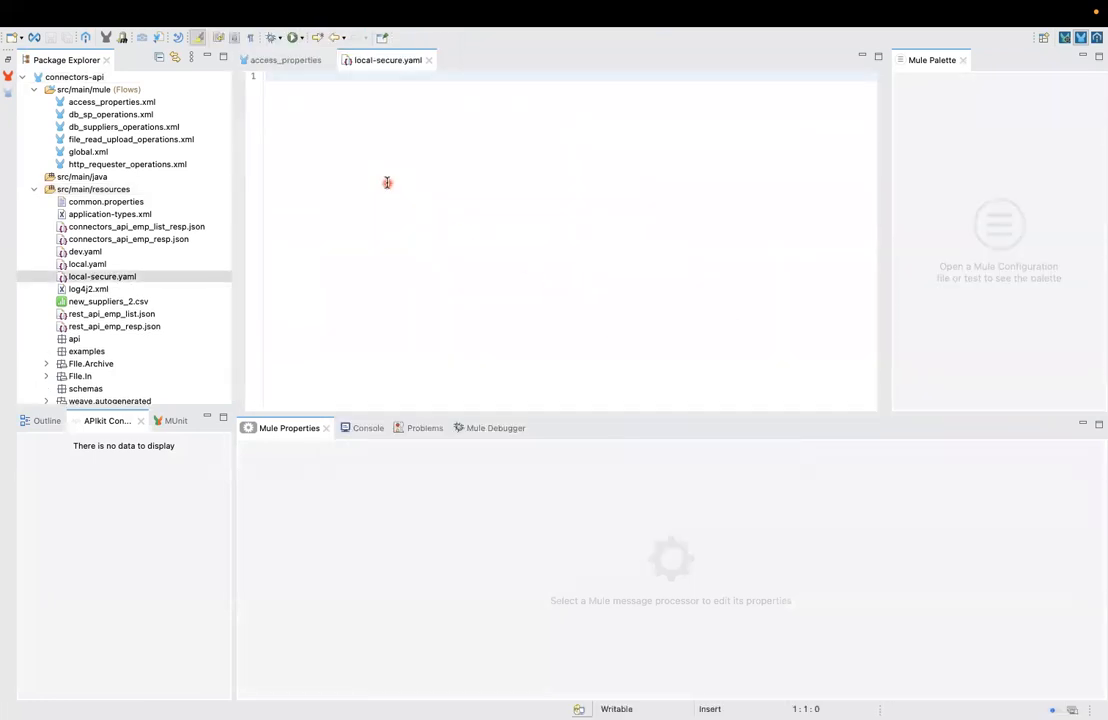
# - Start local-secure.yaml with a mysql: key and an indented password: entry beneath it
pyautogui.write('mys')
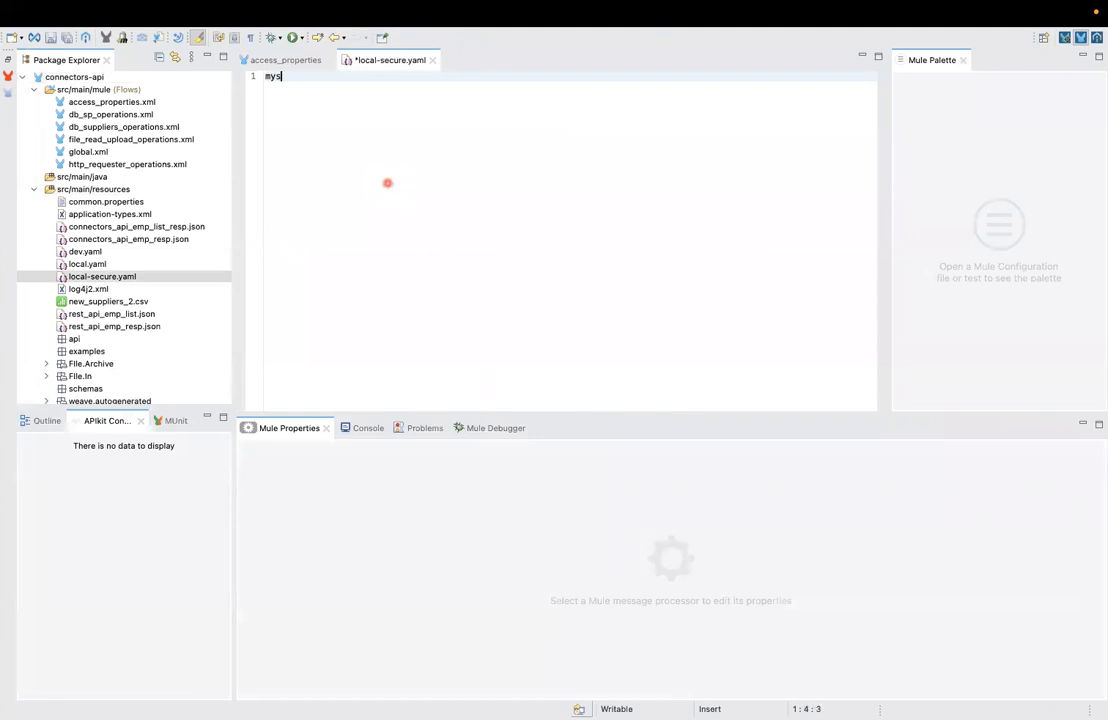
pyautogui.write('ql.password=')
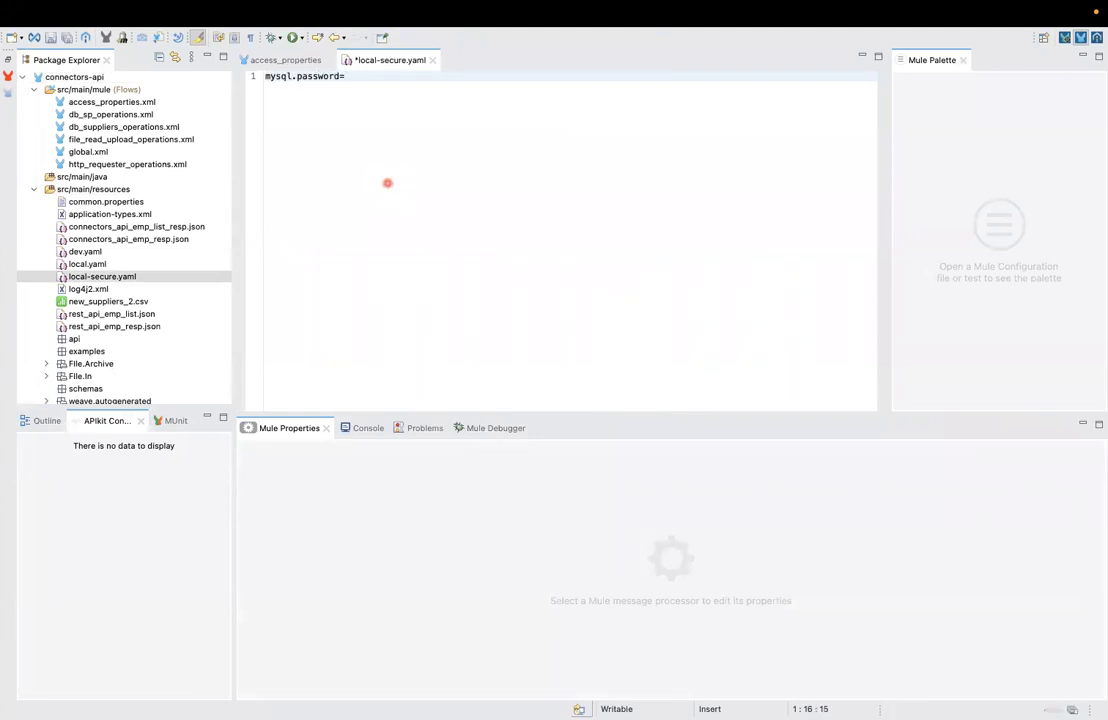
pyautogui.click(296, 76)
pyautogui.hotkey('shift', 'End')
pyautogui.press('Delete')
pyautogui.write(':')
pyautogui.press('Return')
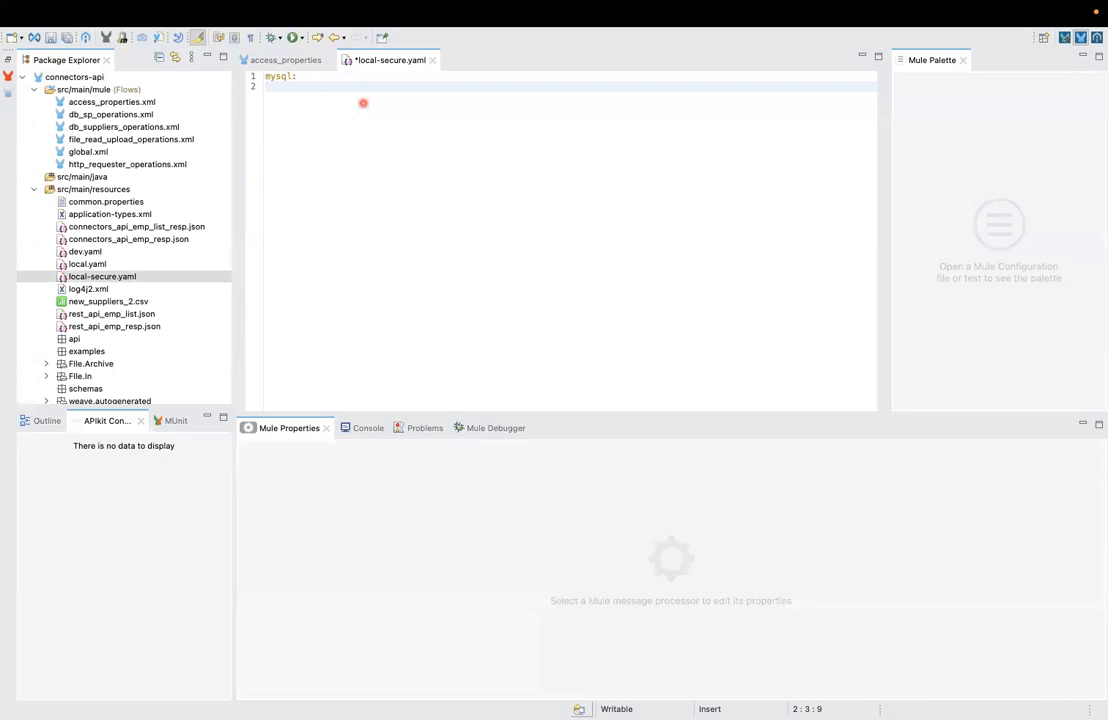
pyautogui.write('password:')
# - Copy the encrypted value1 string from the notes and paste it as the mysql password value in local-secure.yaml
pyautogui.press('super+Tab')
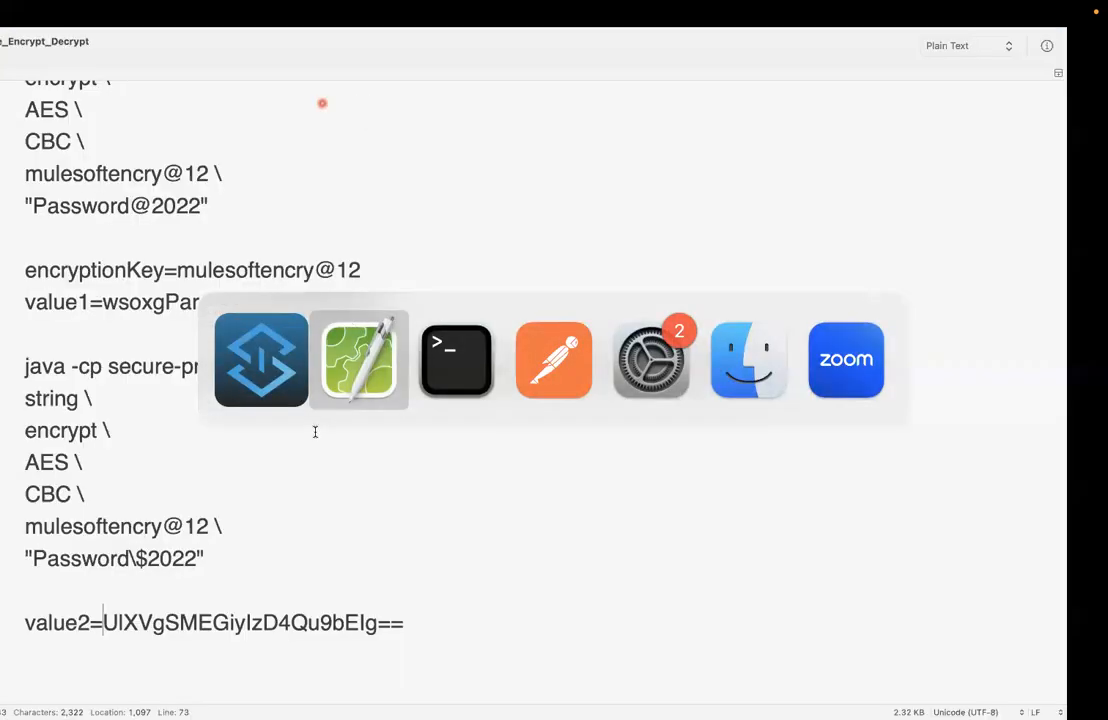
pyautogui.click(446, 306)
pyautogui.keyDown('shift'); pyautogui.click(145, 302); pyautogui.keyUp('shift')
pyautogui.press('super+c')
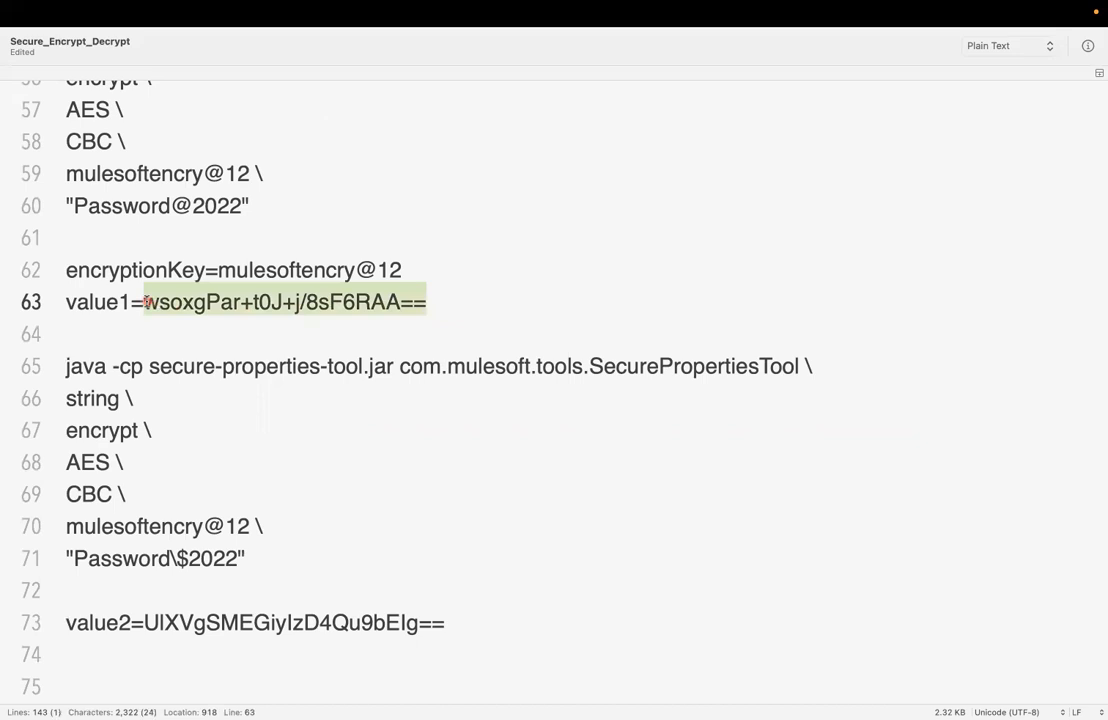
pyautogui.press('super+Tab')
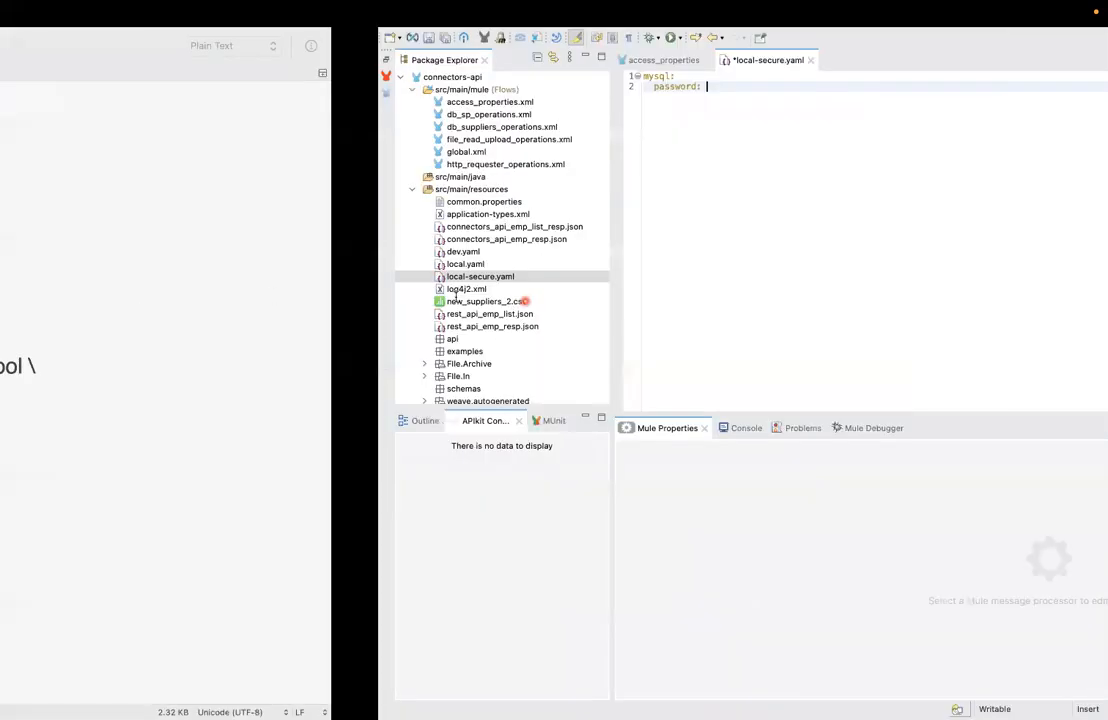
pyautogui.press('super+v')
# - Add a top-level dollaredValue: key, one blank line below the mysql password entry
pyautogui.press('Return')
pyautogui.press('Return')
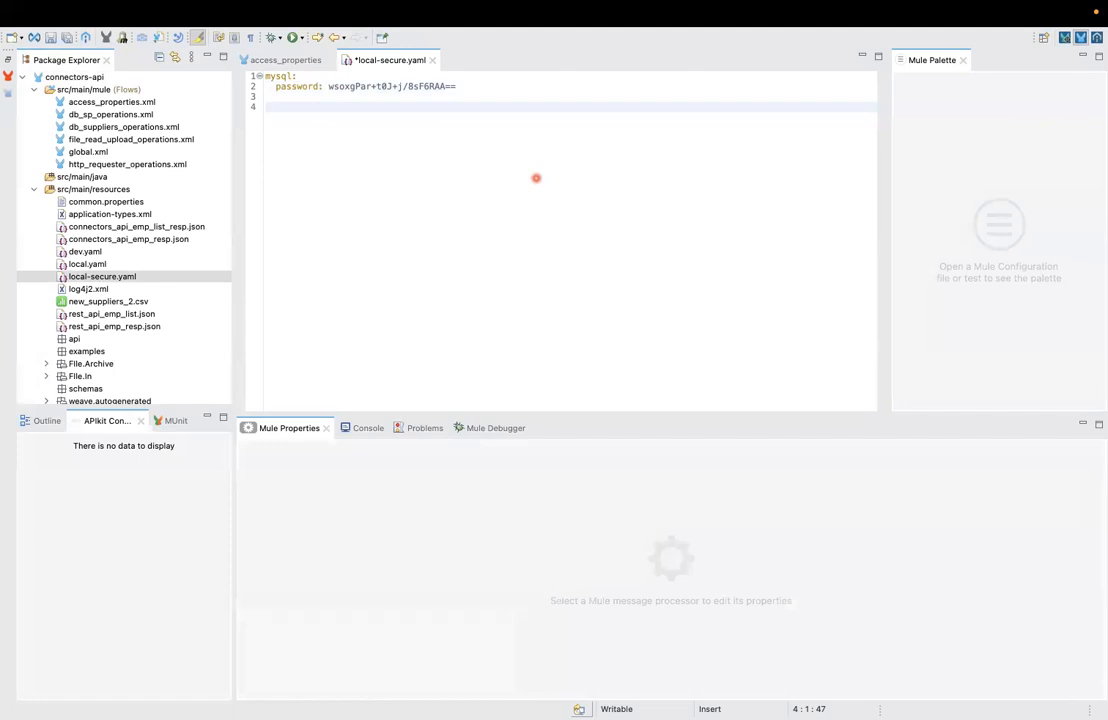
pyautogui.write('dollaredvalue:')
pyautogui.click(308, 107)
pyautogui.press('Delete')
pyautogui.write('V')
pyautogui.press('End')
# - Copy the encrypted value2 string from the notes into dollaredValue without its value2= prefix, and save local-secure.yaml
pyautogui.press('super+Tab')
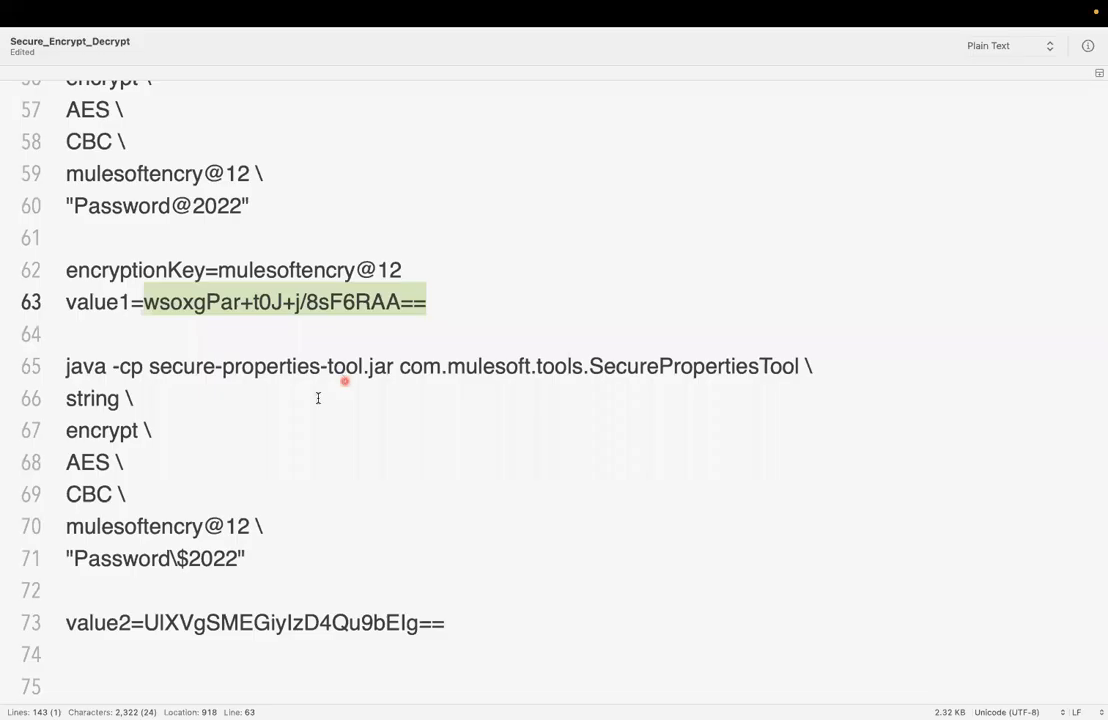
pyautogui.click(239, 623)
pyautogui.tripleClick(239, 623)
pyautogui.press('super+c')
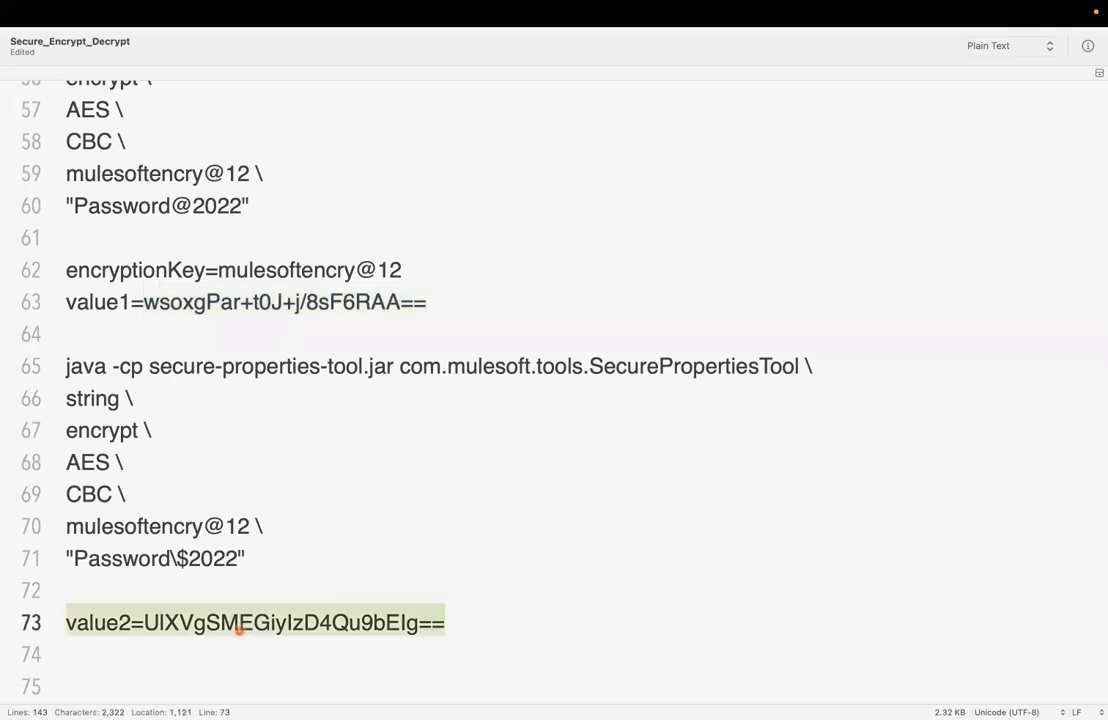
pyautogui.press('super+Tab')
pyautogui.press('super+v')
pyautogui.doubleClick(358, 106)
pyautogui.press('BackSpace')
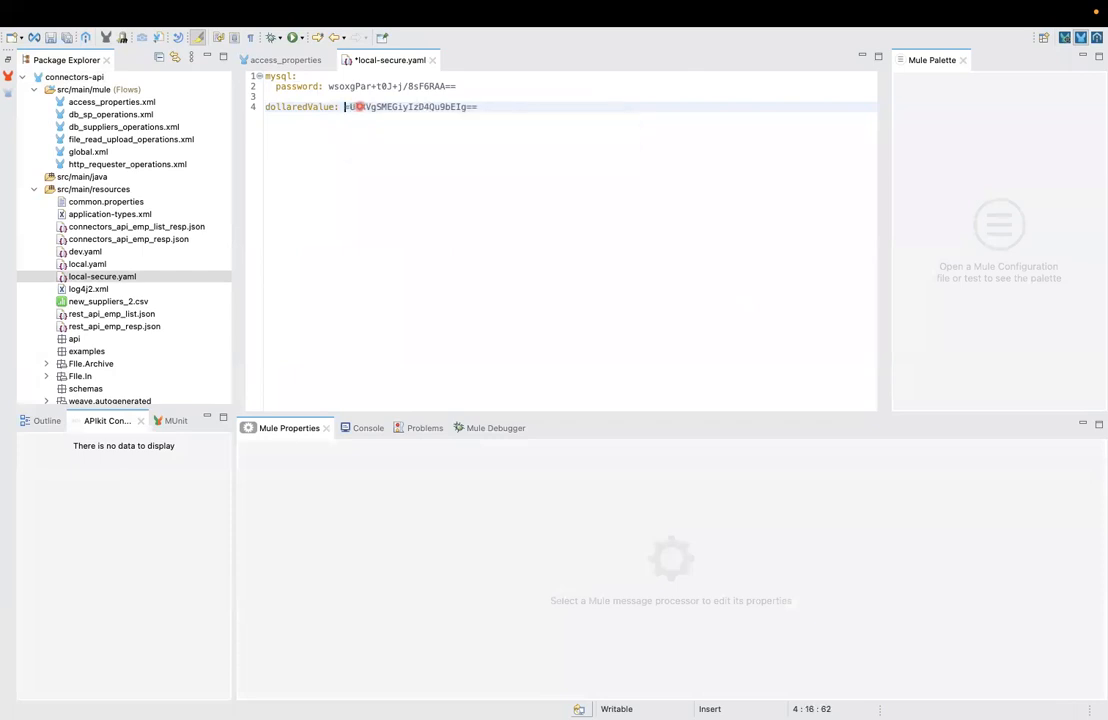
pyautogui.press('Delete')
pyautogui.press('super+s')
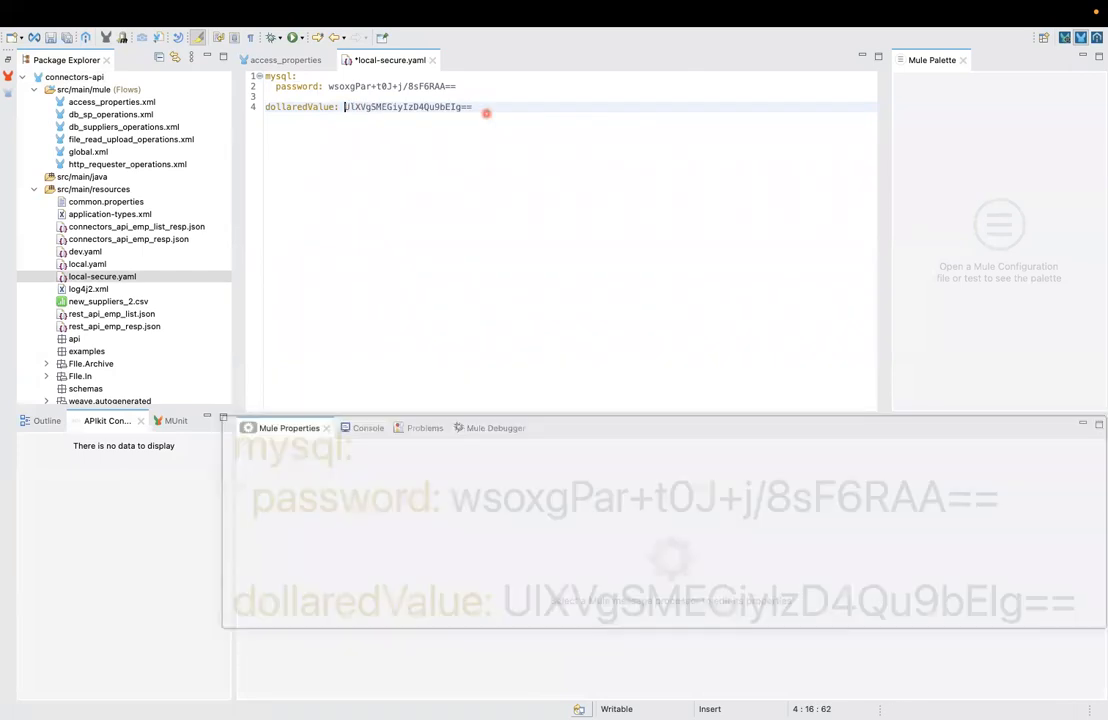
# - Remove the trailing space after the dollaredValue string and save local-secure.yaml
pyautogui.click(505, 106)
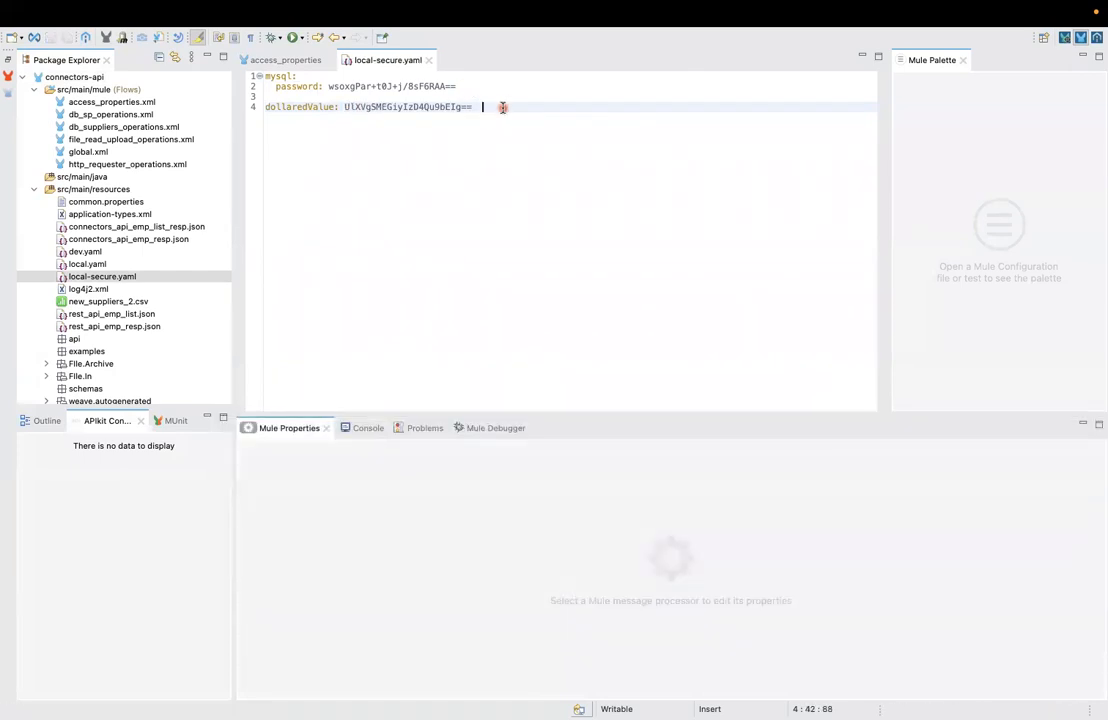
pyautogui.press('BackSpace')
pyautogui.press('Up')
pyautogui.press('Up')
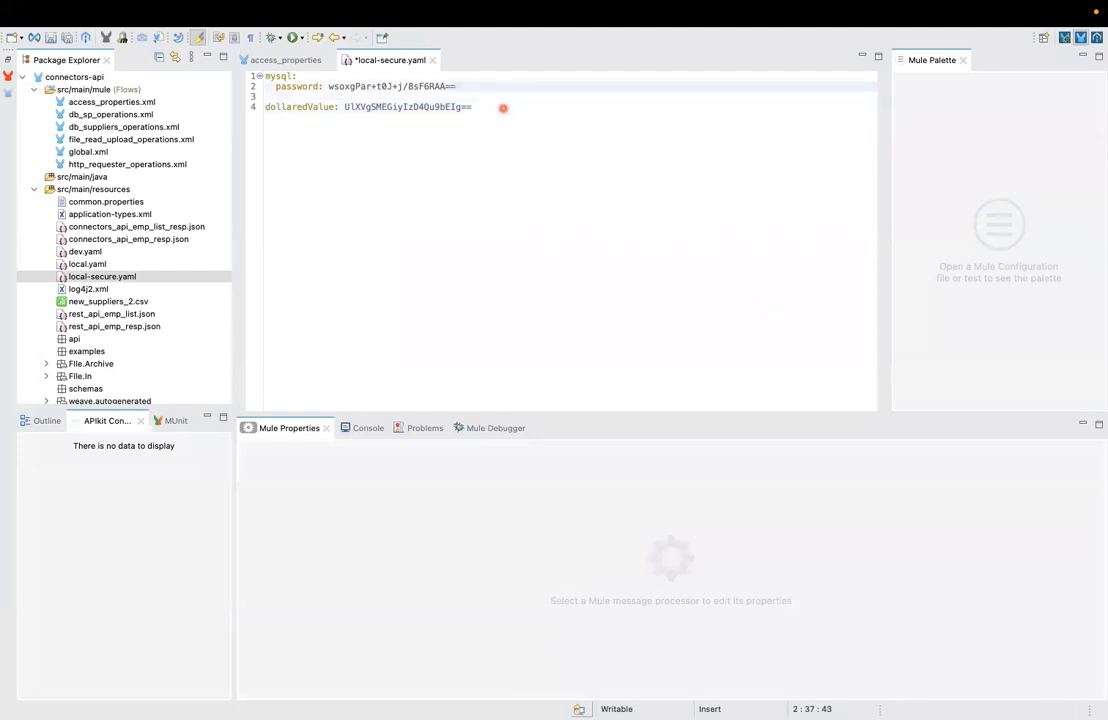
pyautogui.hotkey('ctrl', 's')
# - Wrap the encrypted mysql password value in ![ and ]
pyautogui.moveTo(327, 87); pyautogui.dragTo(472, 87)
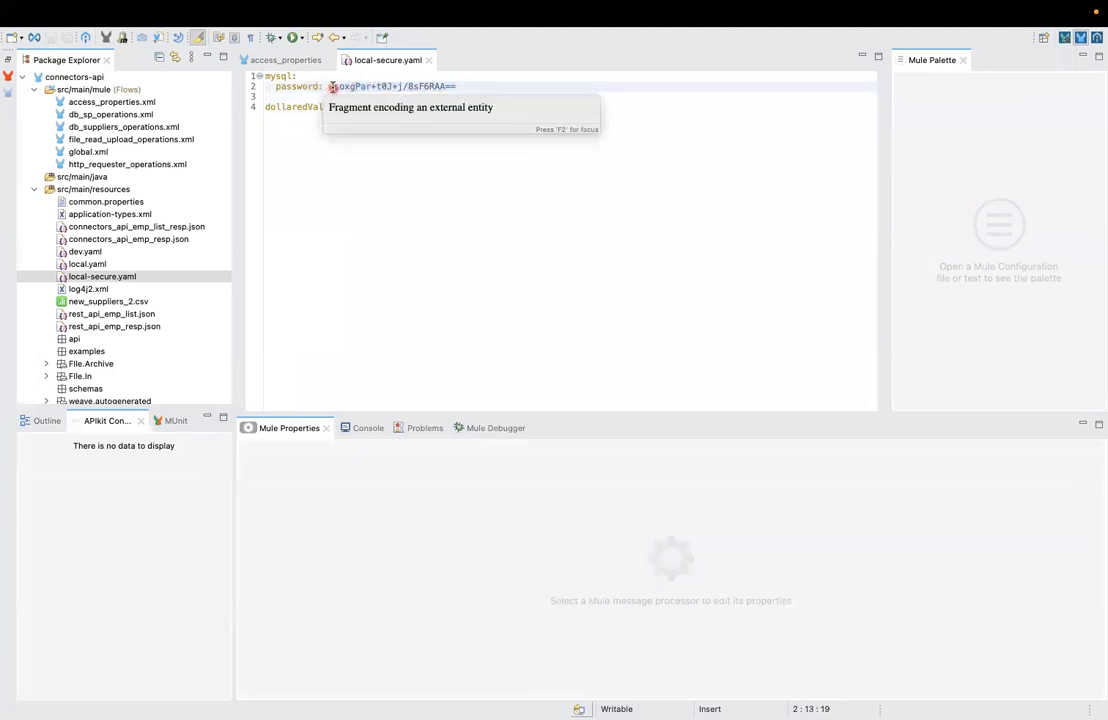
pyautogui.click(329, 92)
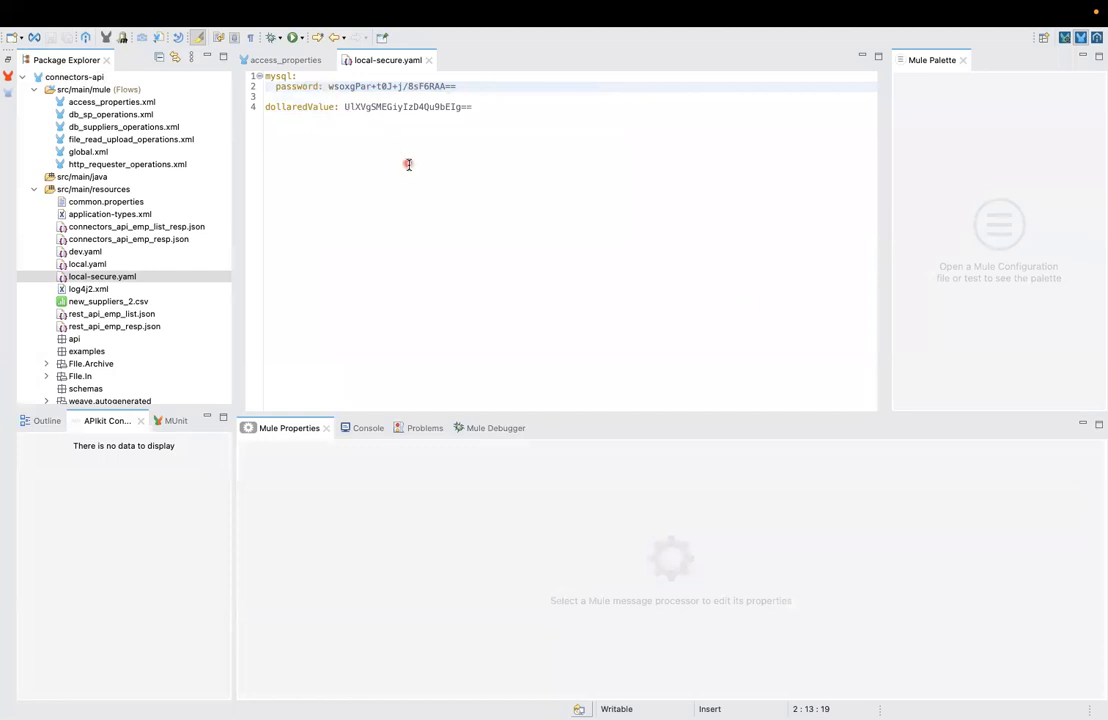
pyautogui.write('!')
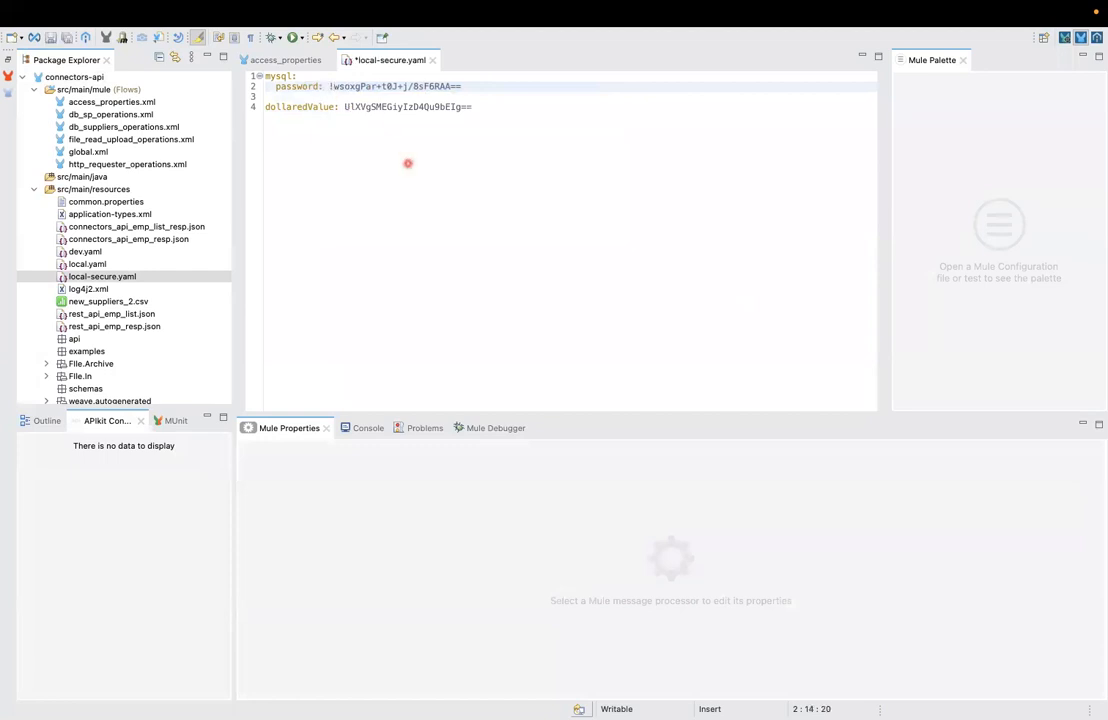
pyautogui.press('BackSpace')
pyautogui.write('![')
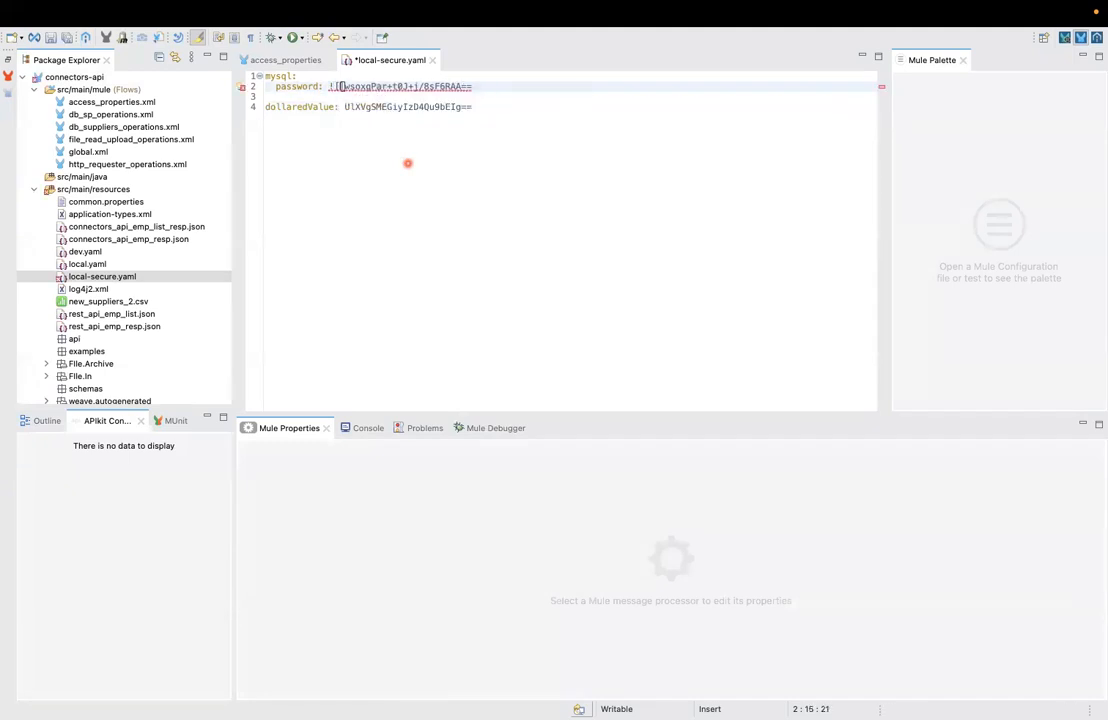
pyautogui.press('Right')
pyautogui.hotkey('shift', 'End')
pyautogui.press('super+c')
pyautogui.press('BackSpace')
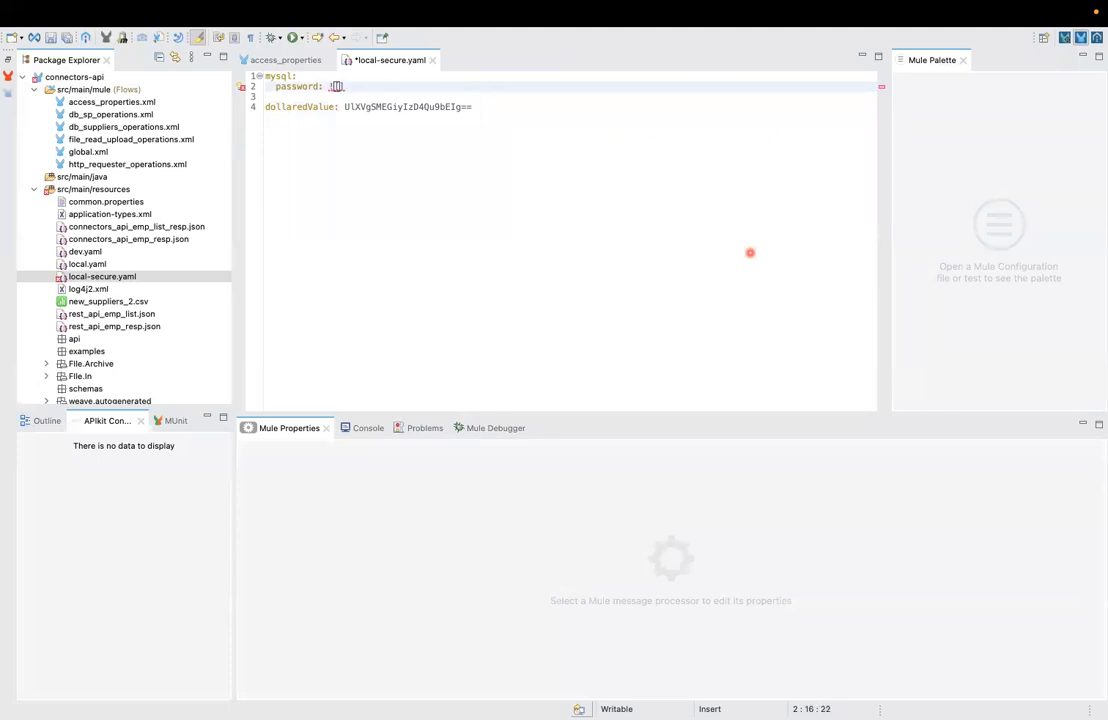
pyautogui.press('Left')
pyautogui.press('super+v')
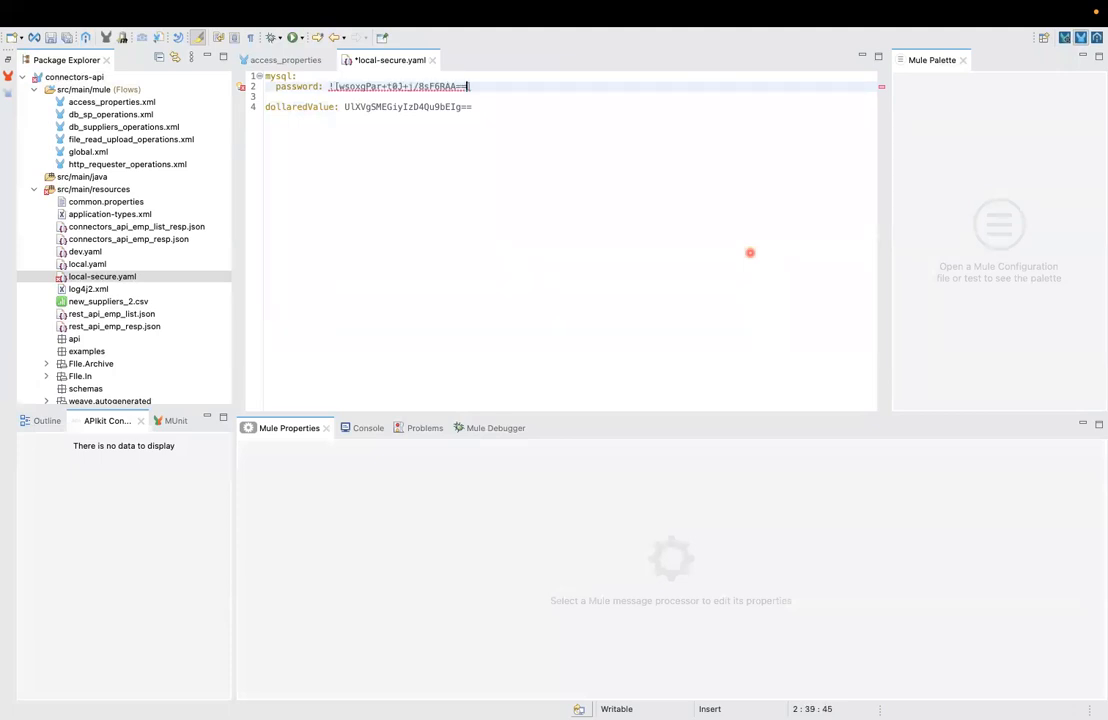
# - Wrap the encrypted dollaredValue string in ![ and ]
pyautogui.click(341, 106)
pyautogui.press('Right')
pyautogui.write('![]')
pyautogui.hotkey('shift', 'End')
pyautogui.hotkey('ctrl', 'x')
pyautogui.press('Left')
pyautogui.hotkey('ctrl', 'v')
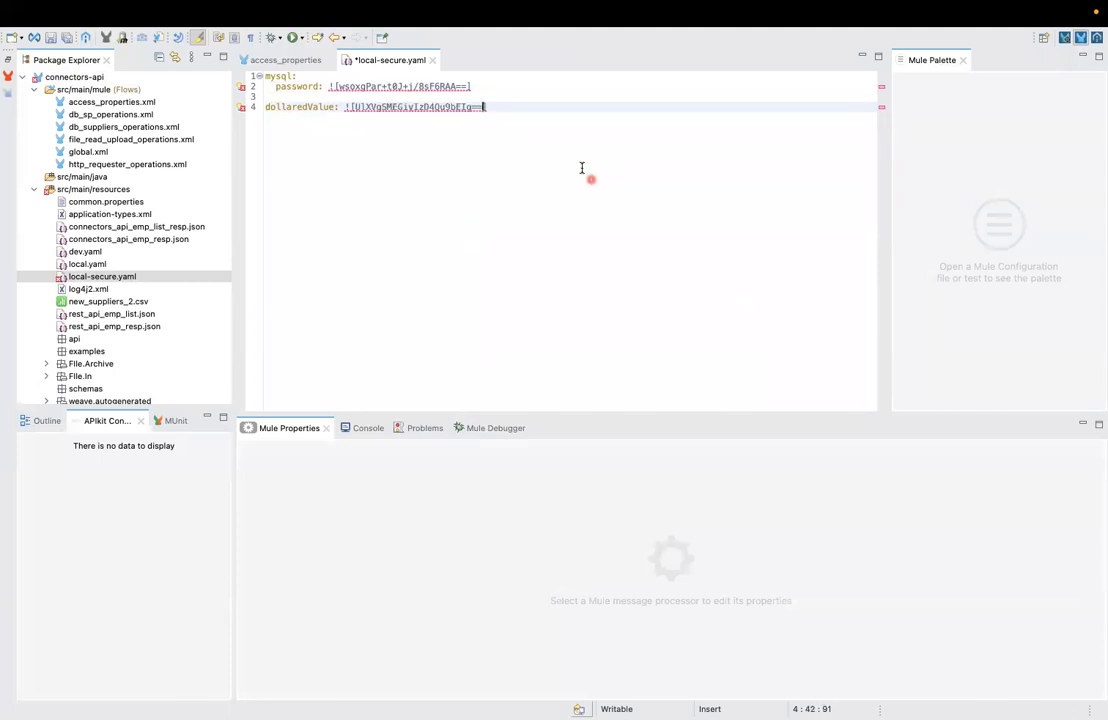
pyautogui.click(524, 106)
# - Enclose the encrypted mysql password value in double quotes in local-secure.yaml
pyautogui.click(300, 96)
pyautogui.click(329, 86)
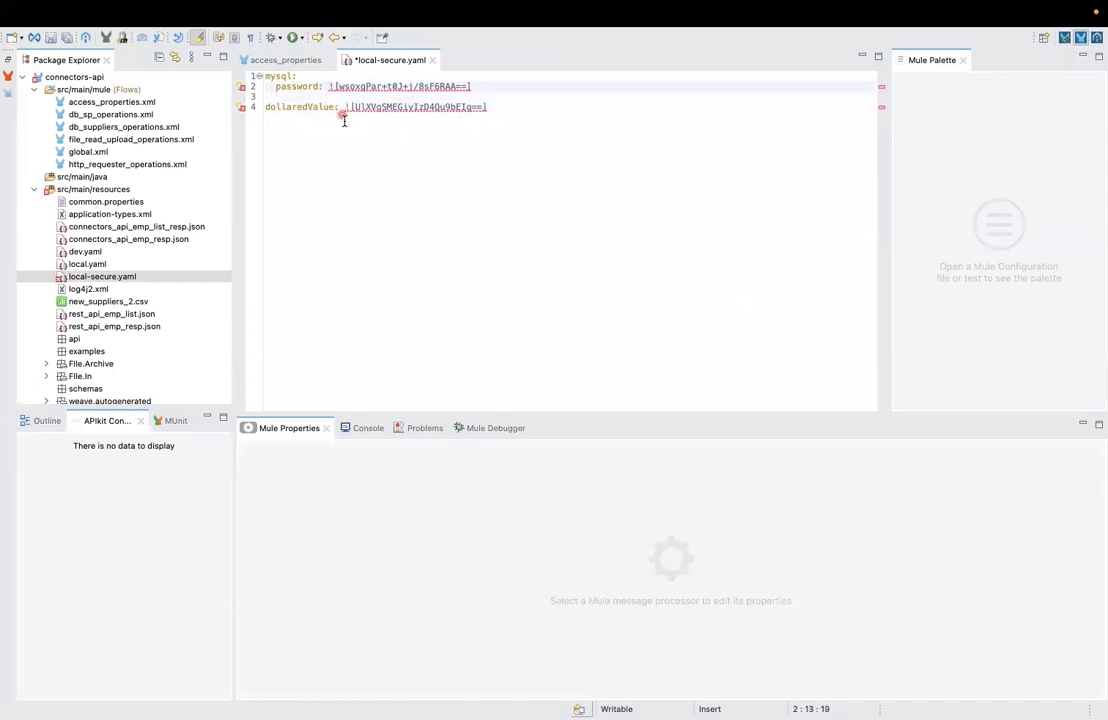
pyautogui.write('"')
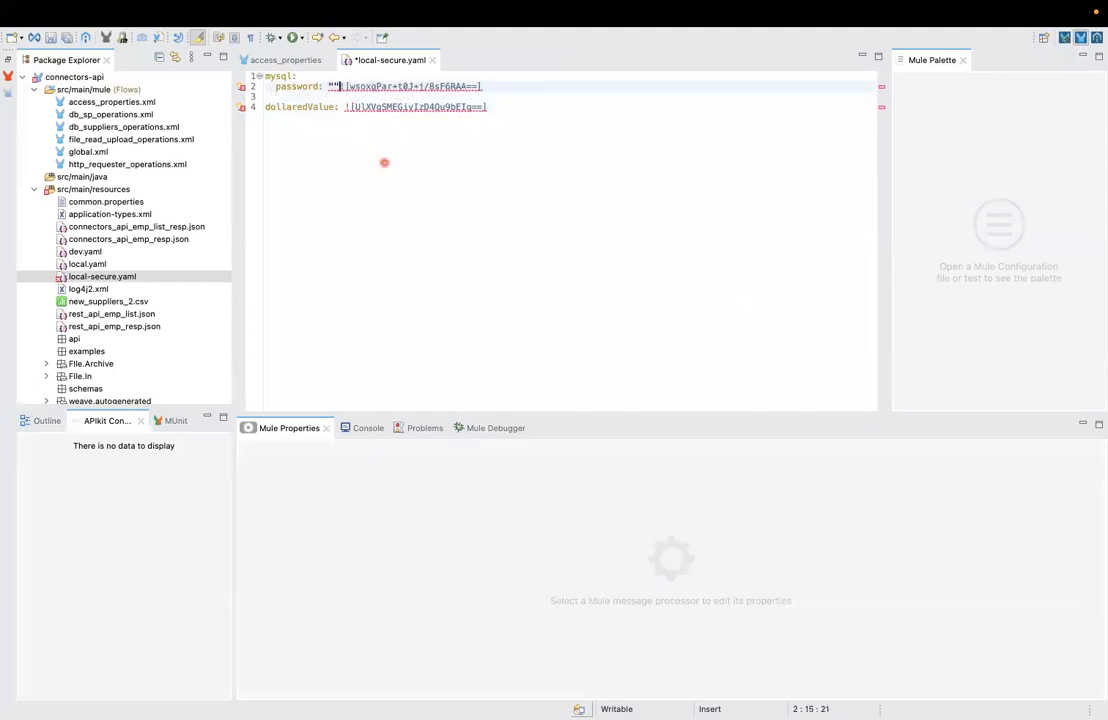
pyautogui.press('BackSpace')
pyautogui.press('End')
pyautogui.write('"')
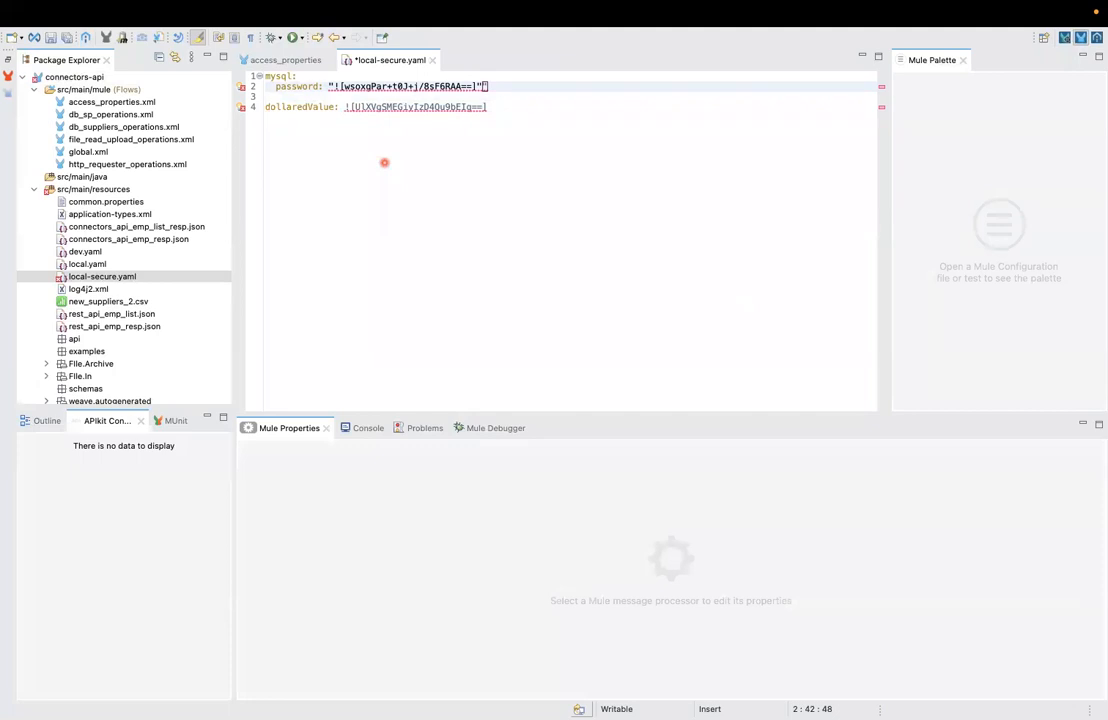
pyautogui.press('Delete')
# - Enclose the encrypted dollaredValue string in double quotes and save local-secure.yaml
pyautogui.click(347, 106)
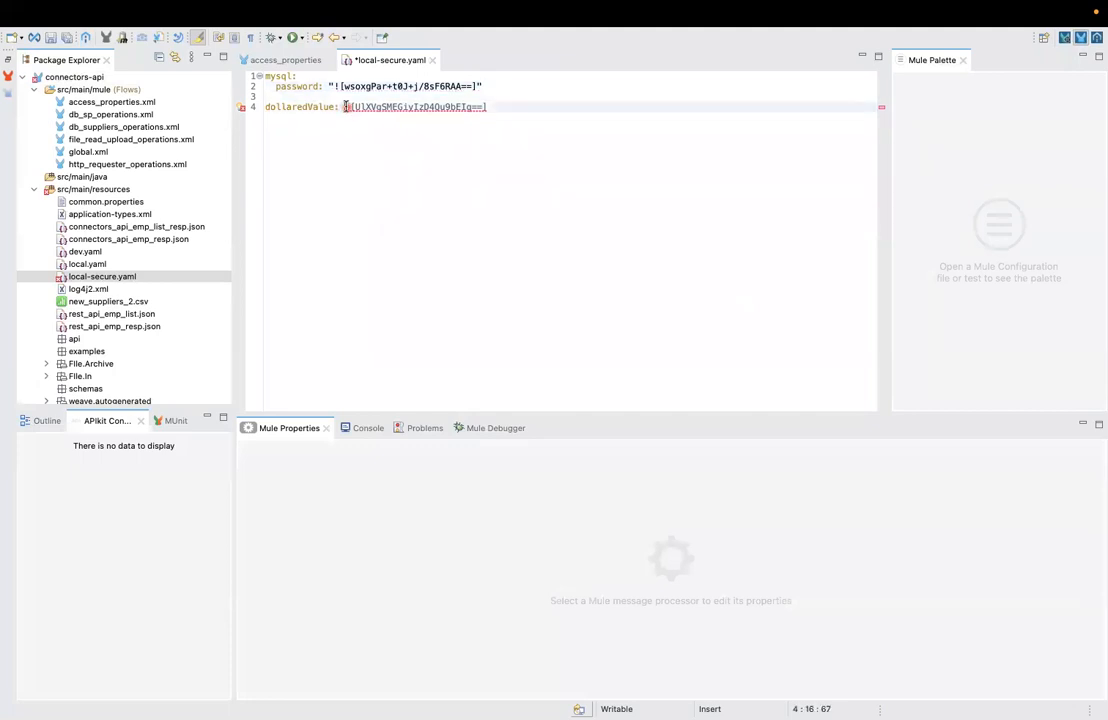
pyautogui.write('"')
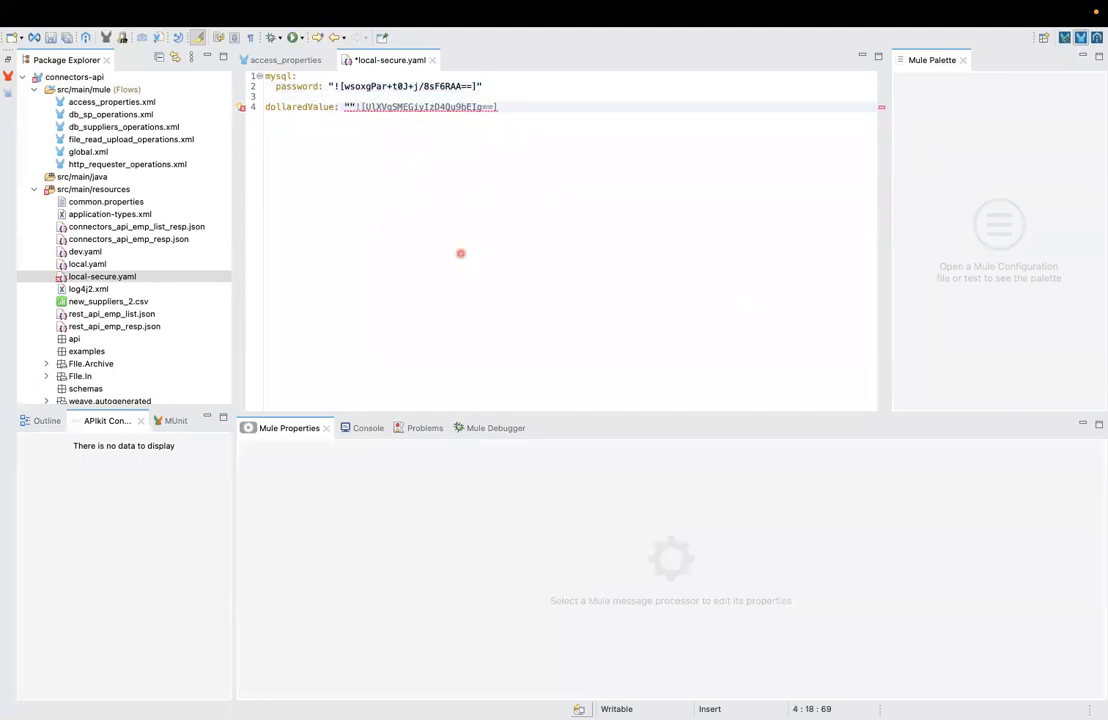
pyautogui.press('End')
pyautogui.write('"')
pyautogui.press('BackSpace')
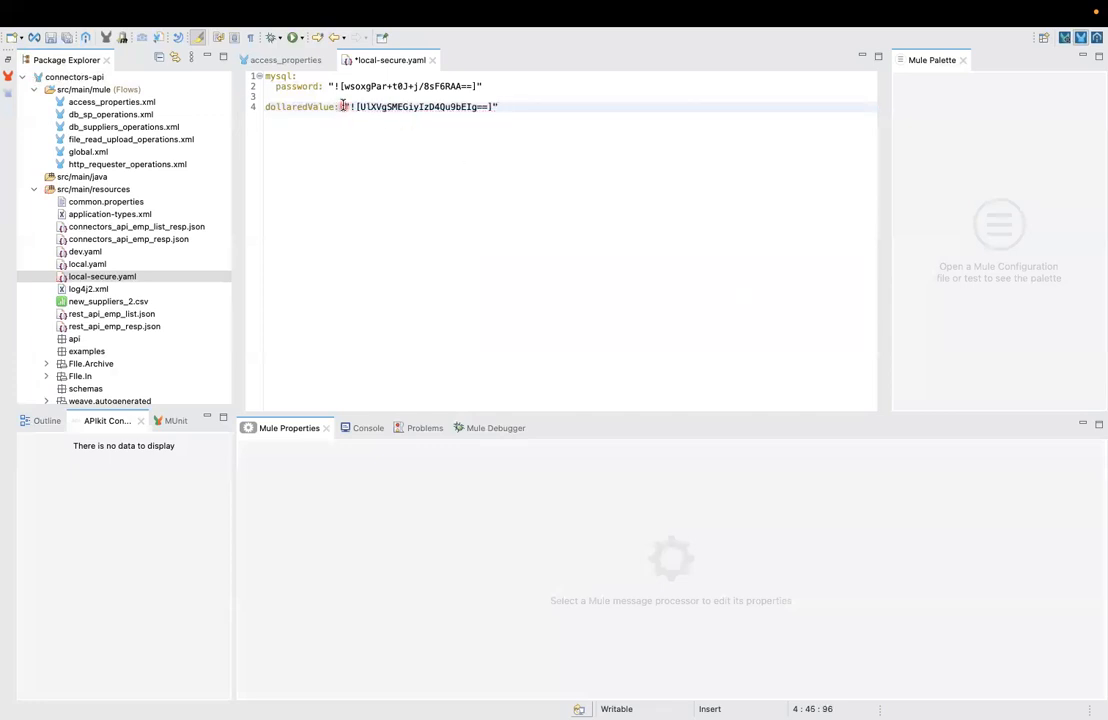
pyautogui.hotkey('ctrl', 's')
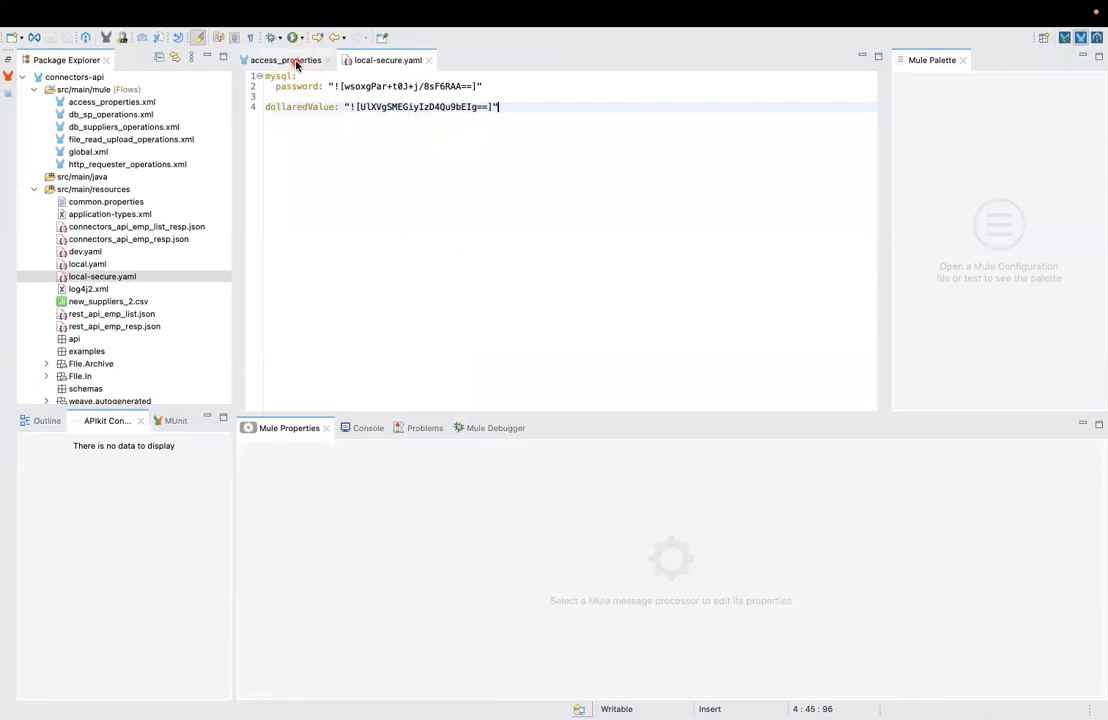
# - Delete the plain-text mysql password line from local.yaml
pyautogui.click(295, 62)
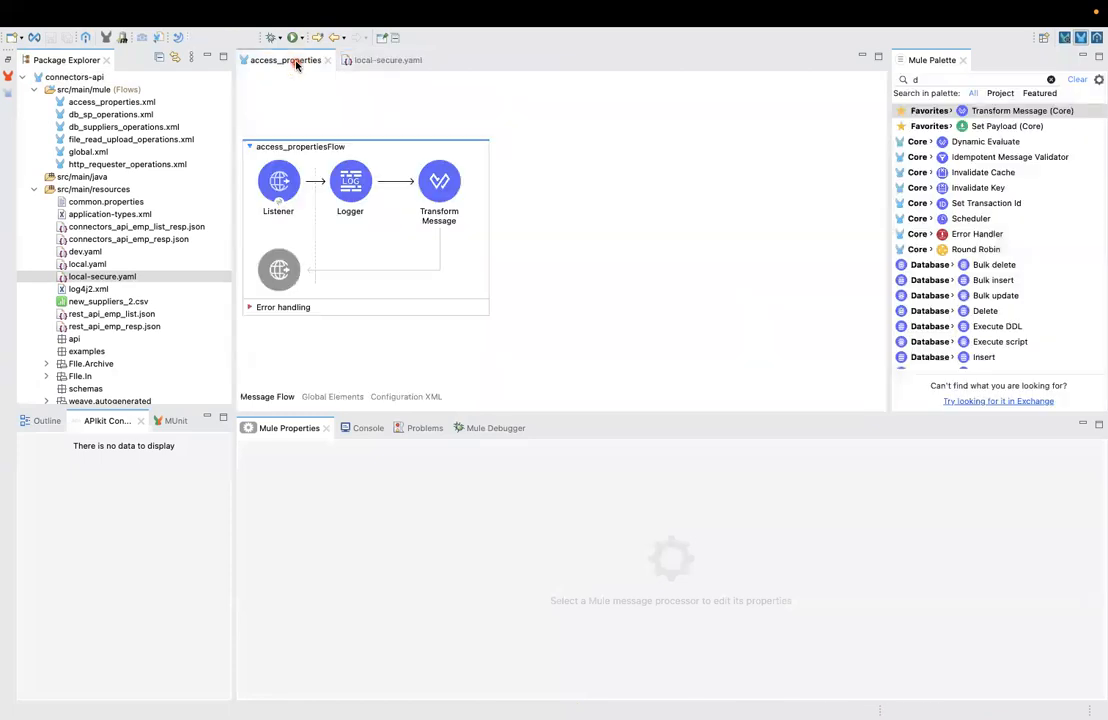
pyautogui.click(442, 180)
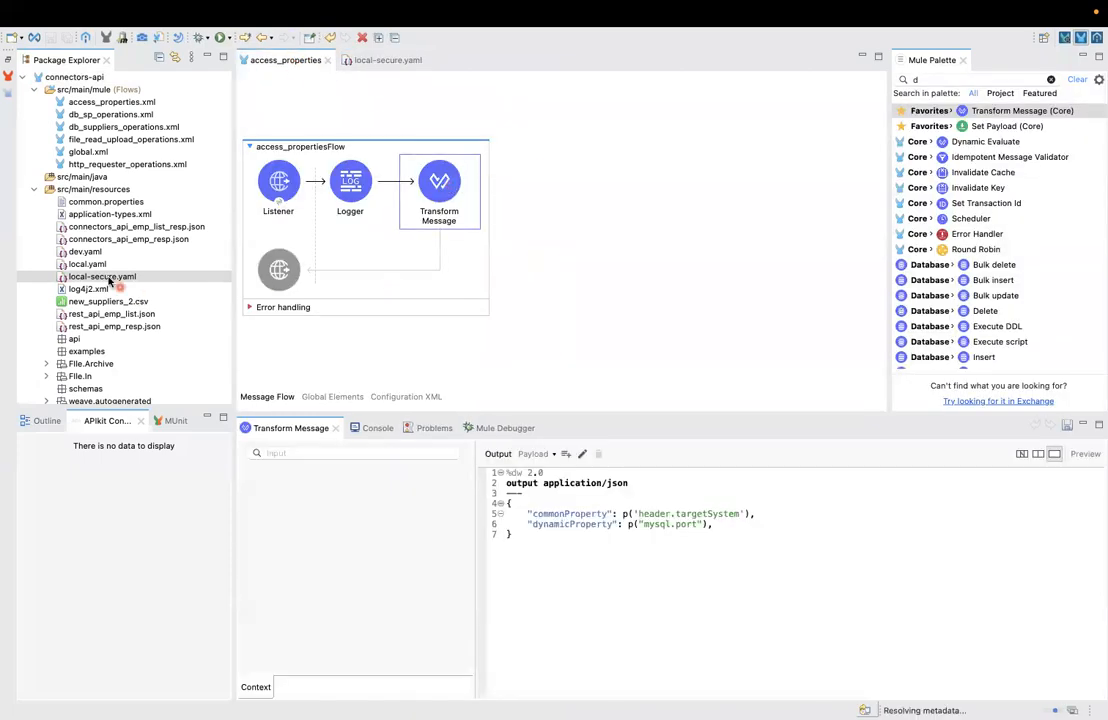
pyautogui.doubleClick(88, 264)
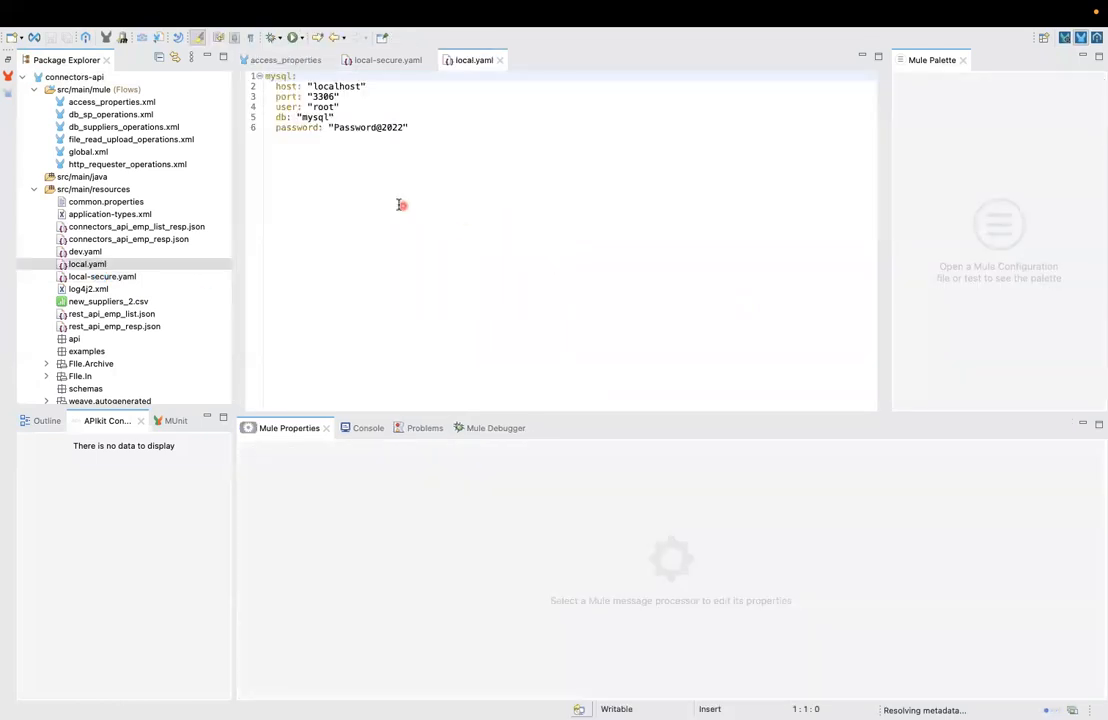
pyautogui.click(373, 117)
pyautogui.keyDown('shift'); pyautogui.click(429, 128); pyautogui.keyUp('shift')
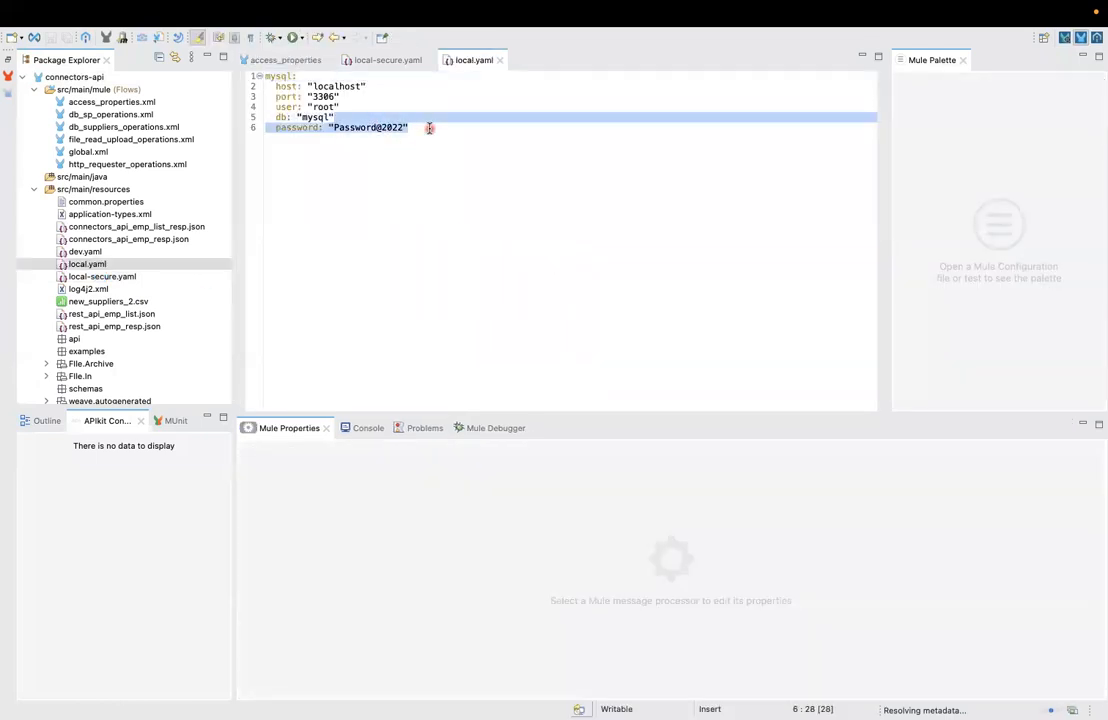
pyautogui.press('BackSpace')
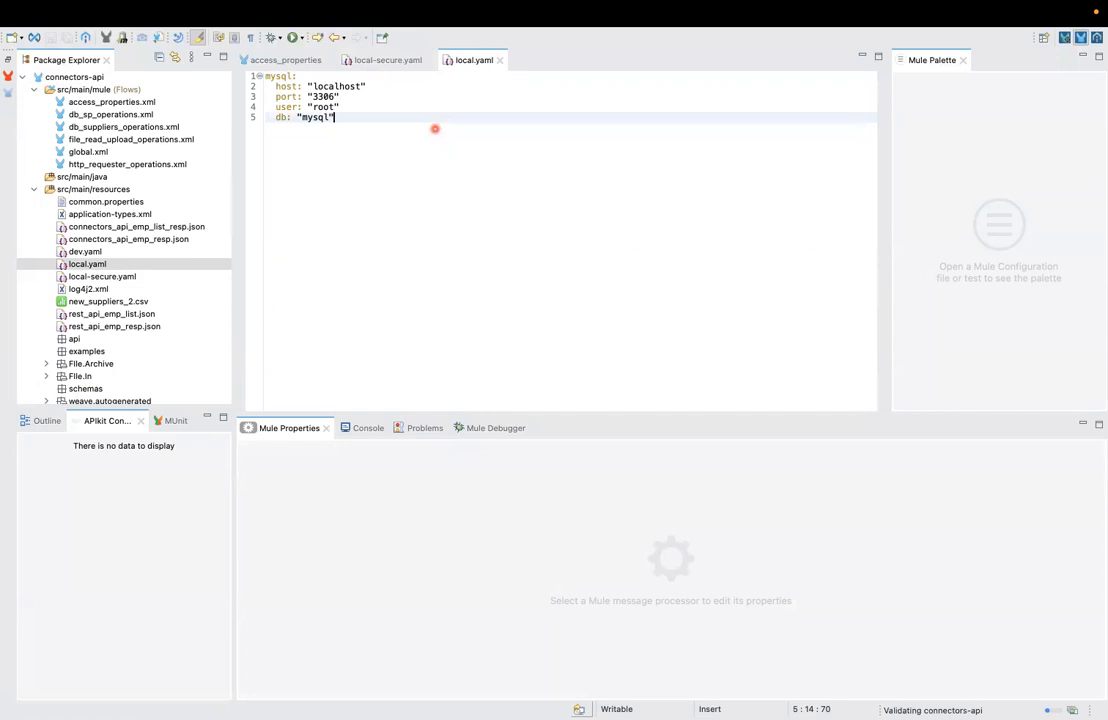
# - Start a "secureProperty" field with p('secure::') after dynamicProperty in the Transform Message output of access_propertiesFlow
pyautogui.click(376, 67)
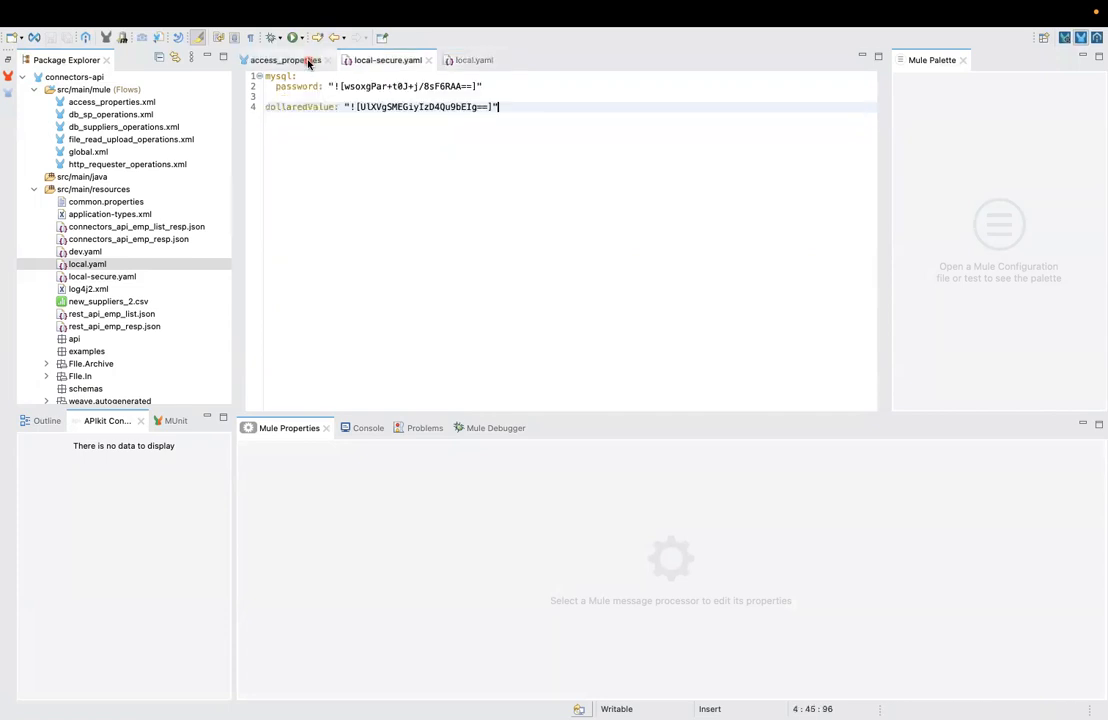
pyautogui.click(308, 62)
pyautogui.click(440, 216)
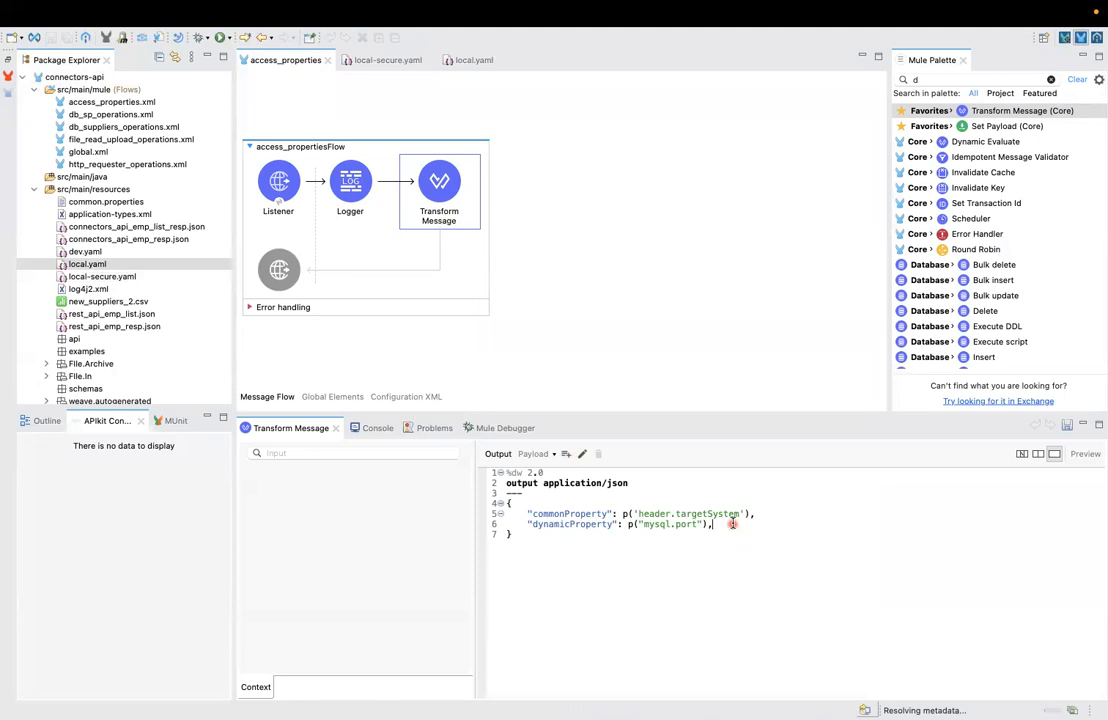
pyautogui.press('Return')
pyautogui.write('"sc')
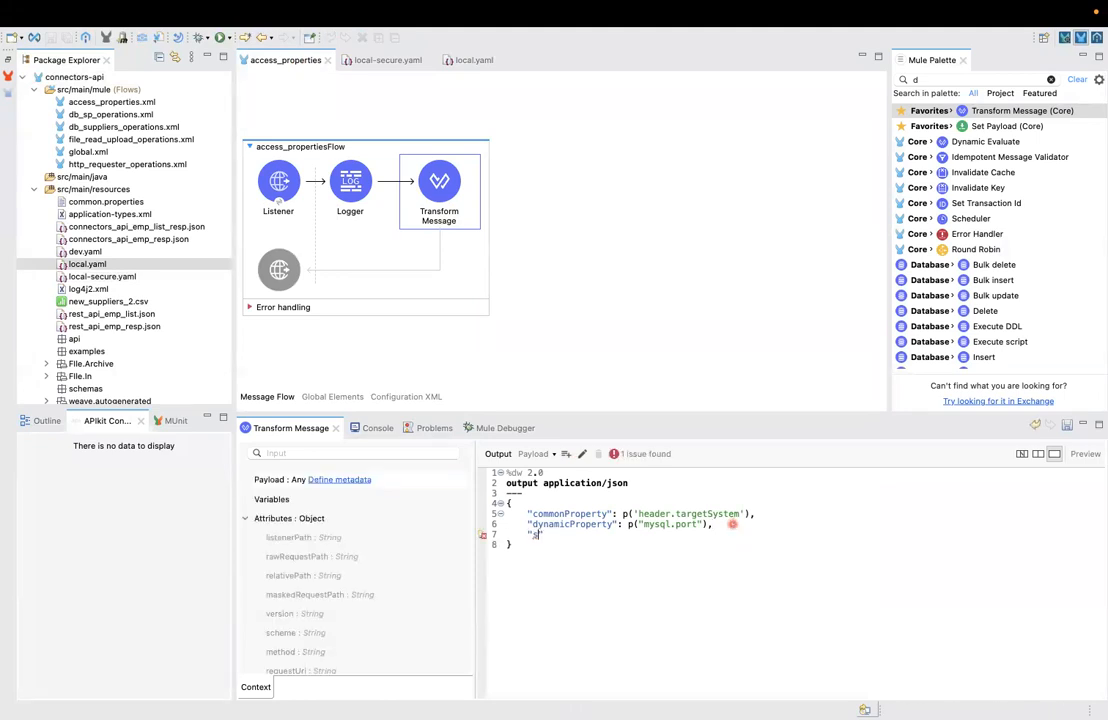
pyautogui.write('cureProperty": p')
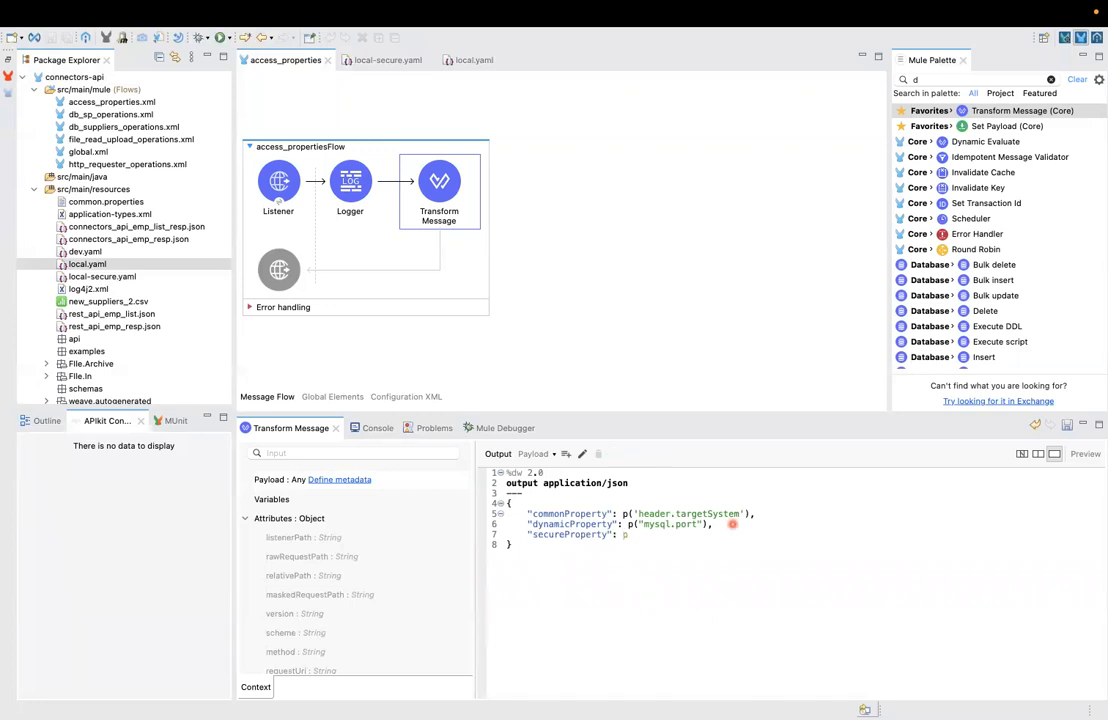
pyautogui.write("'secure::")
pyautogui.hotkey('shift', 'Left')
pyautogui.hotkey('shift', 'Left')
pyautogui.hotkey('shift', 'Left')
pyautogui.hotkey('shift', 'Left')
pyautogui.hotkey('shift', 'Left')
pyautogui.hotkey('shift', 'Left')
pyautogui.hotkey('shift', 'Left')
pyautogui.hotkey('shift', 'Left')
pyautogui.write('secure')
# - Complete the secureProperty lookup as p('secure::mysql.password'), copying the mysql key from local-secure.yaml, and follow it with a comma
pyautogui.click(381, 64)
pyautogui.doubleClick(280, 77)
pyautogui.press('super+c')
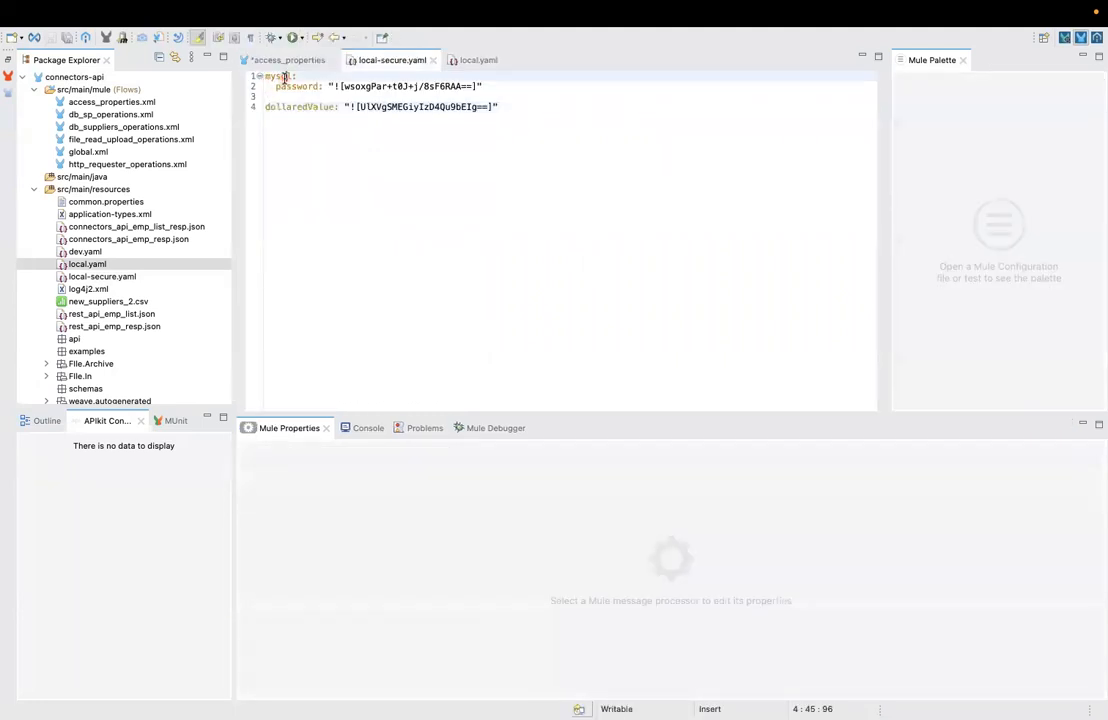
pyautogui.click(284, 60)
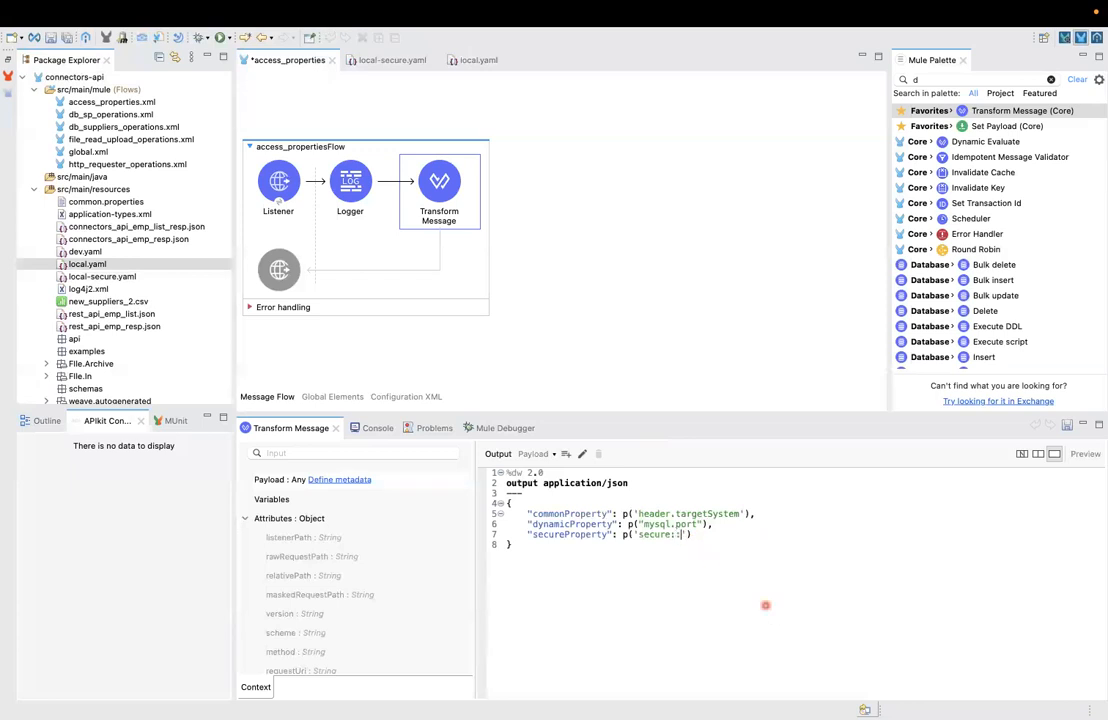
pyautogui.press('super+v')
pyautogui.write('.password\'),   "')
# - Add a "dollaredValue" field set to p('secure::dollaredValue'), copying the key name from local-secure.yaml
pyautogui.write('do')
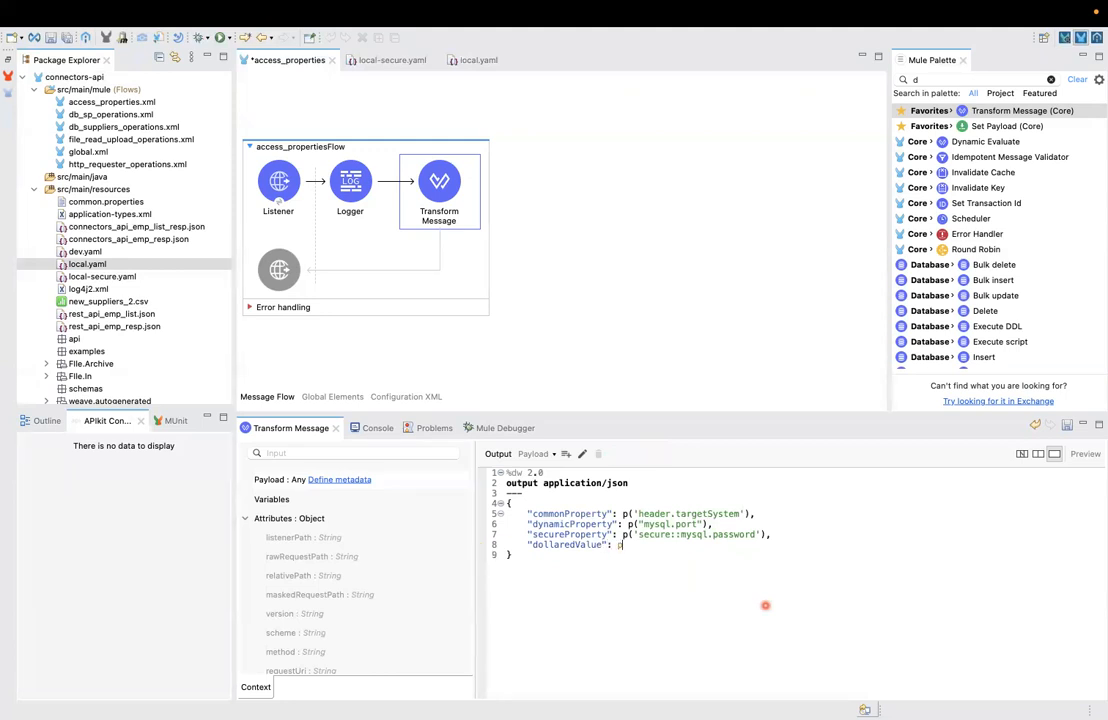
pyautogui.write("'")
pyautogui.click(636, 546)
pyautogui.write('secure::')
pyautogui.click(392, 60)
pyautogui.click(275, 106)
pyautogui.doubleClick(275, 106)
pyautogui.hotkey('ctrl', 'c')
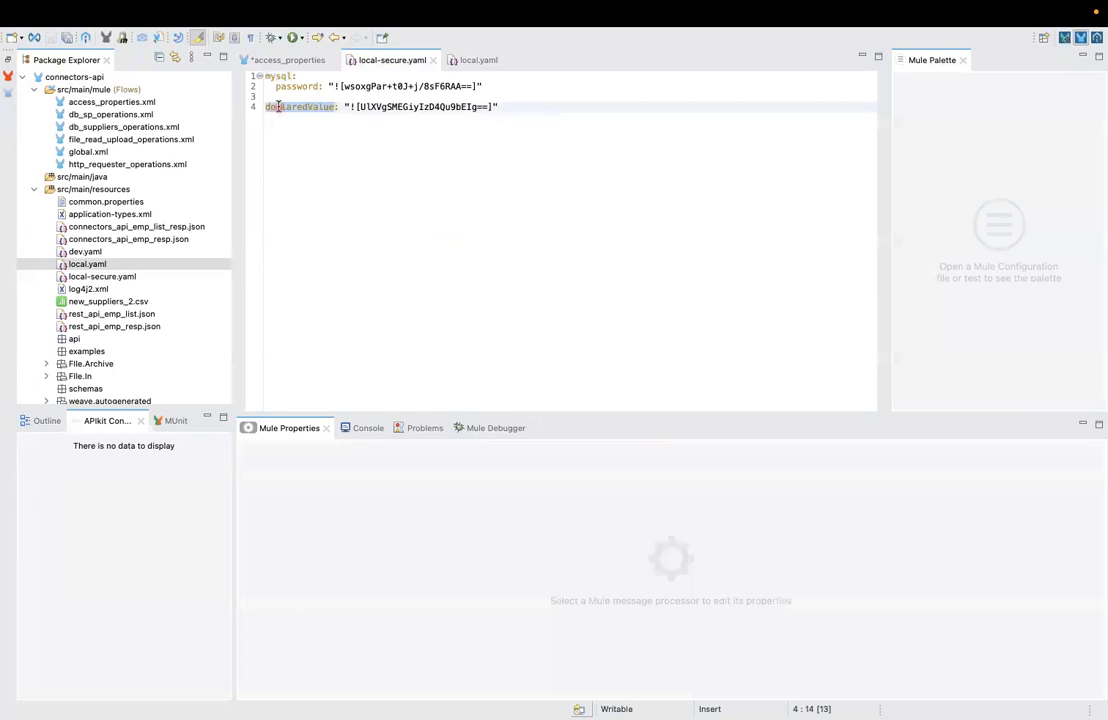
pyautogui.click(288, 60)
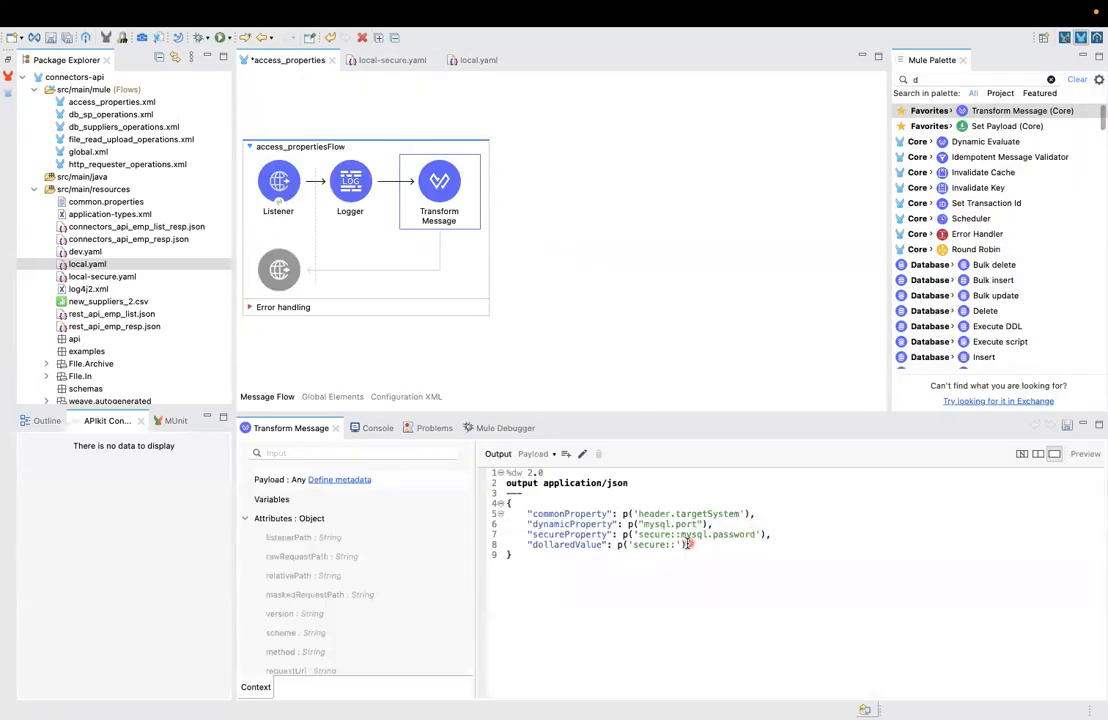
pyautogui.hotkey('ctrl', 'v')
pyautogui.click(799, 544)
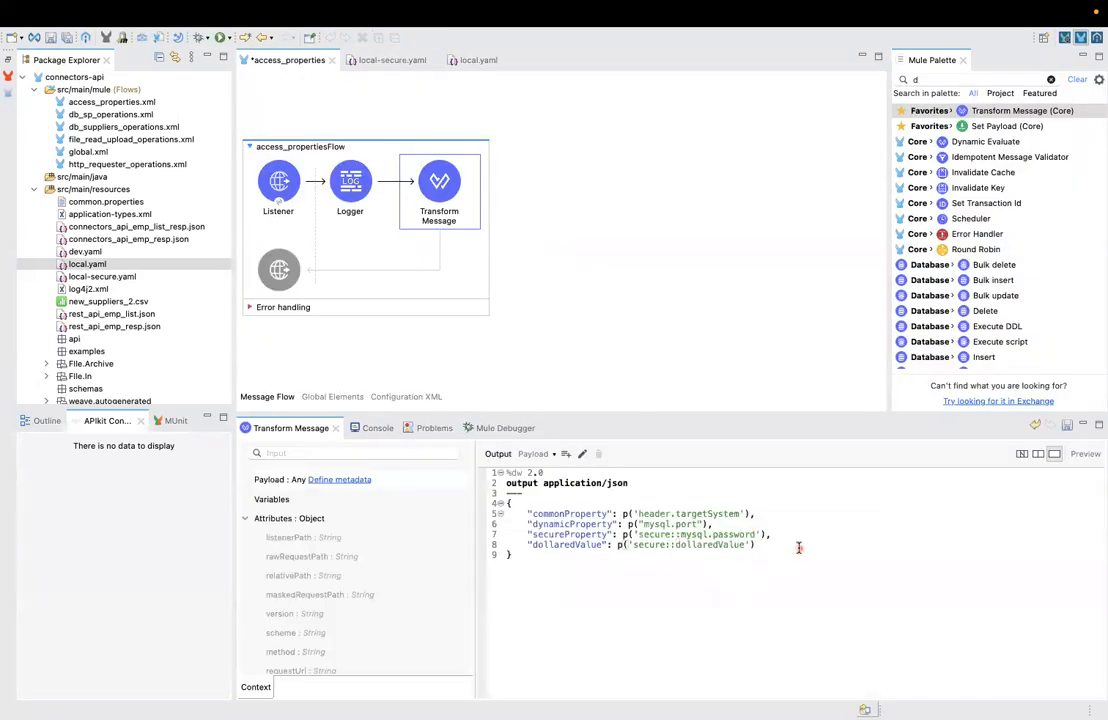
# - Append ", securePassword: ${secure::mysql.password}" to the Logger's message and copy the ${secure::mysql.password} expression
pyautogui.click(624, 230)
pyautogui.click(350, 180)
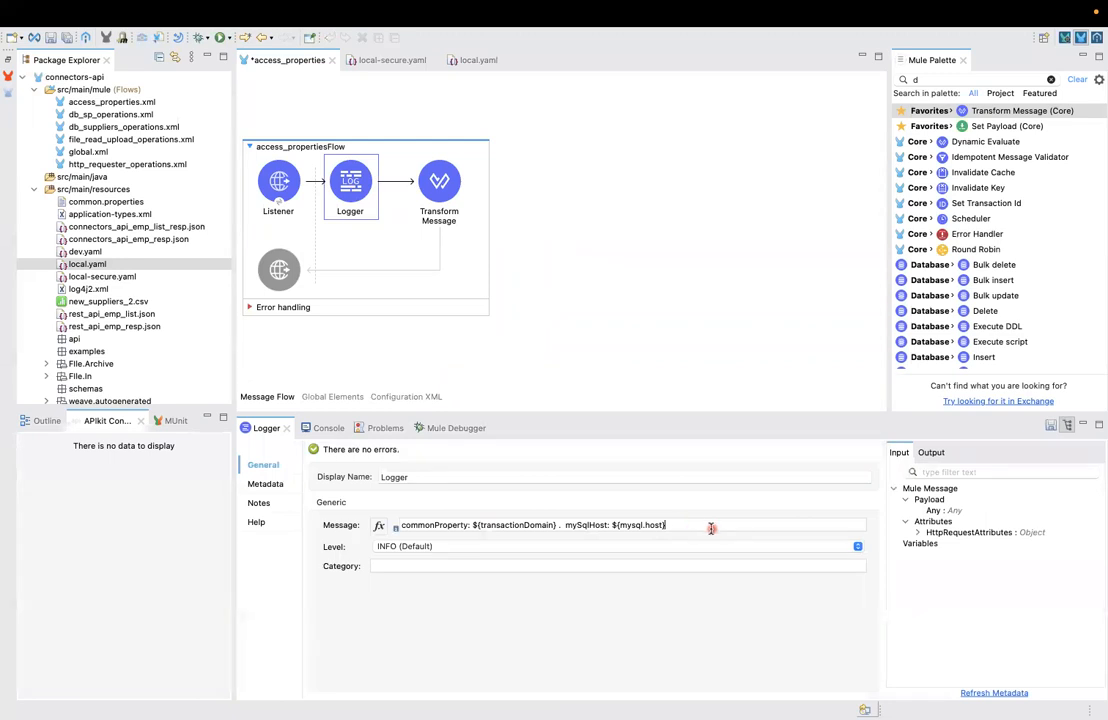
pyautogui.click(712, 524)
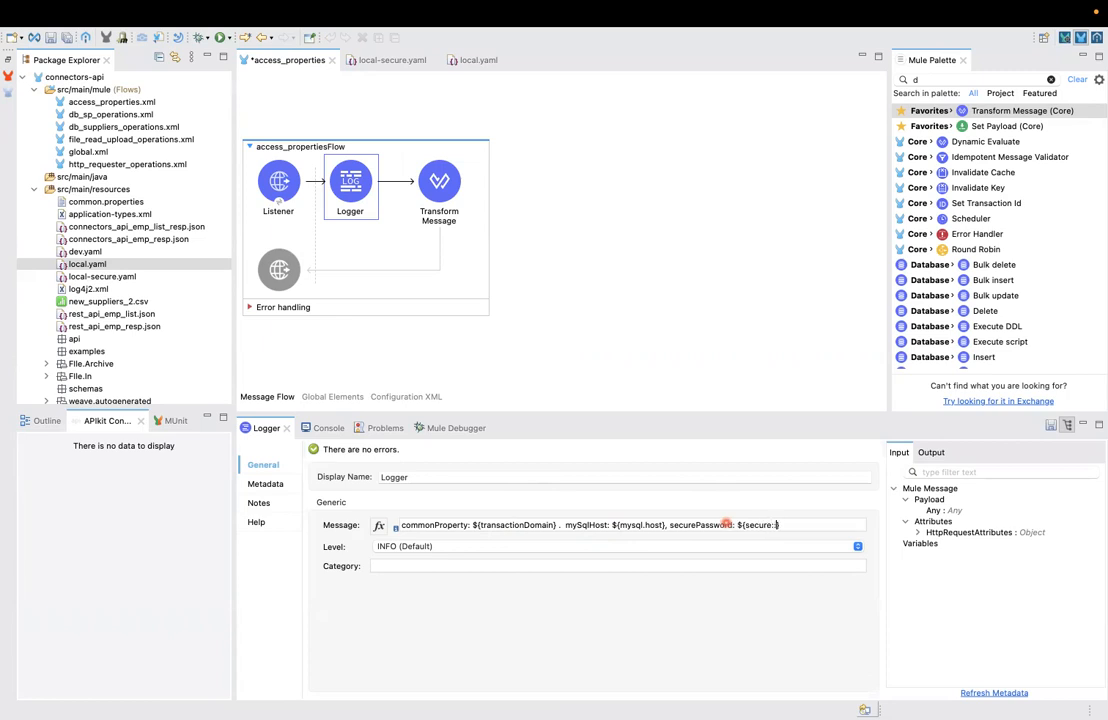
pyautogui.write(':mysql.password')
pyautogui.click(737, 524)
pyautogui.moveTo(737, 524); pyautogui.dragTo(857, 524)
pyautogui.press('super+c')
pyautogui.click(618, 254)
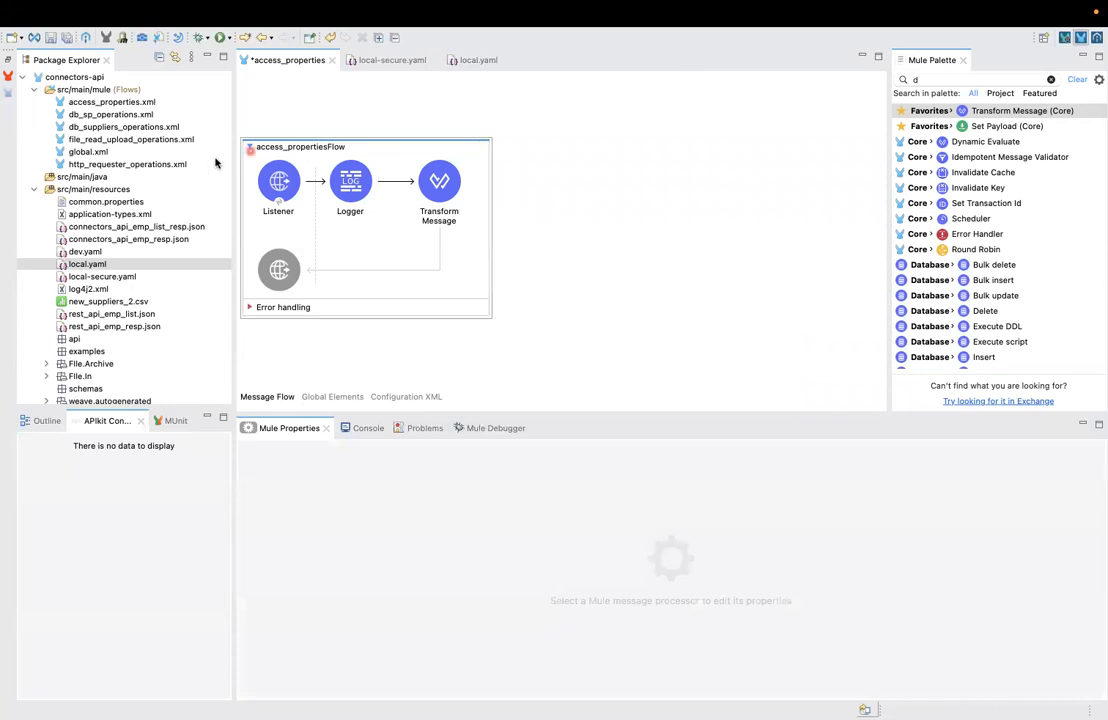
# - In global.xml, set the Database_Config password field to the copied ${secure::mysql.password} expression with the password shown, and confirm
pyautogui.doubleClick(90, 151)
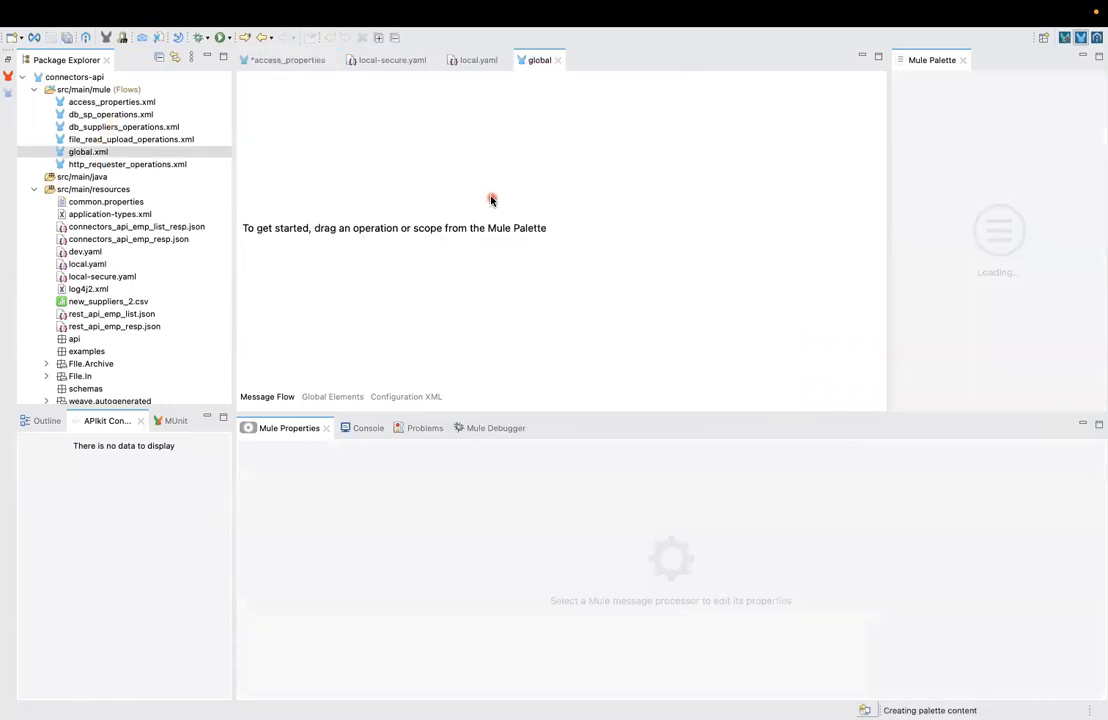
pyautogui.click(332, 396)
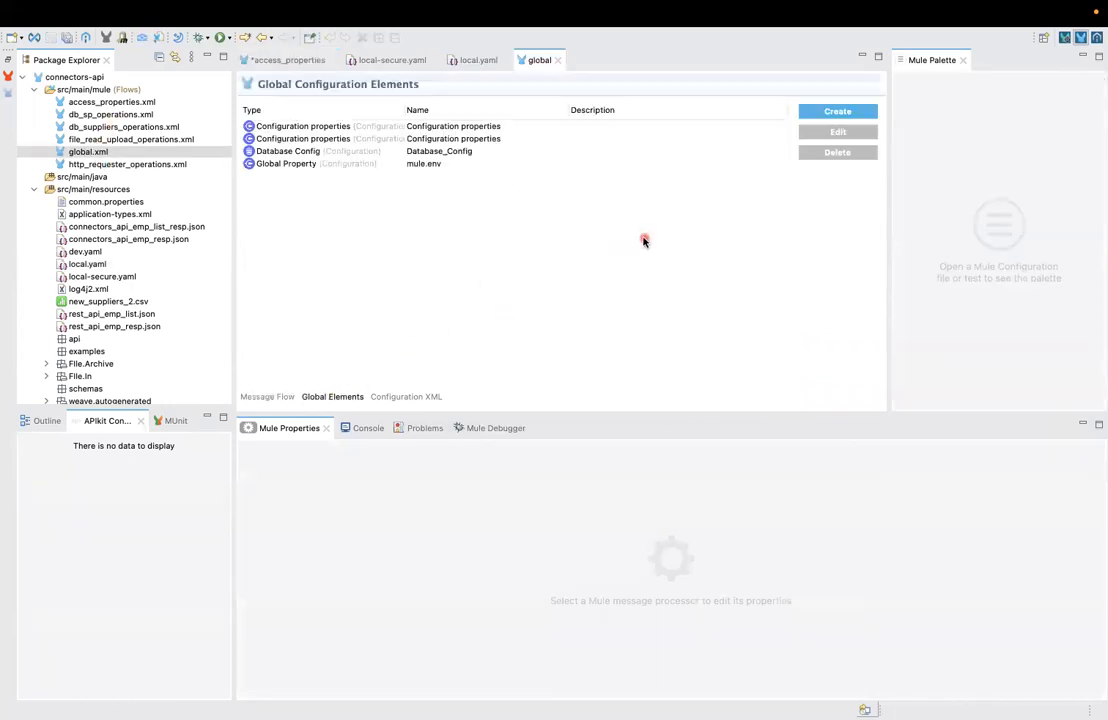
pyautogui.click(488, 168)
pyautogui.click(446, 151)
pyautogui.doubleClick(446, 151)
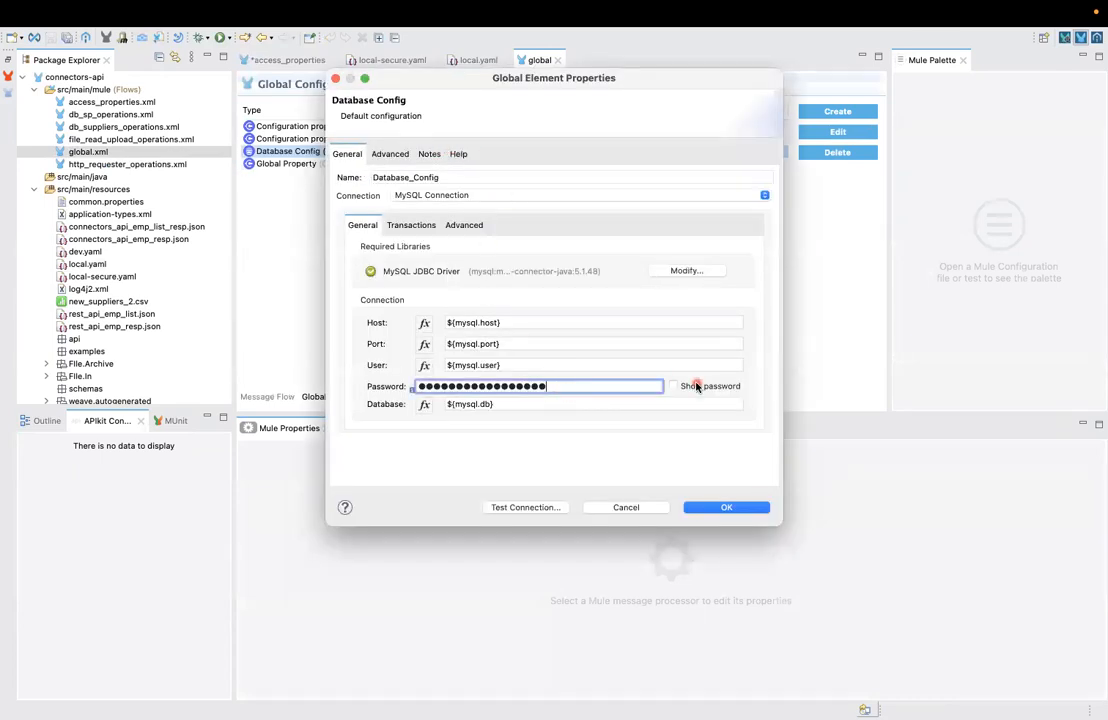
pyautogui.click(690, 386)
pyautogui.moveTo(540, 385); pyautogui.dragTo(408, 384)
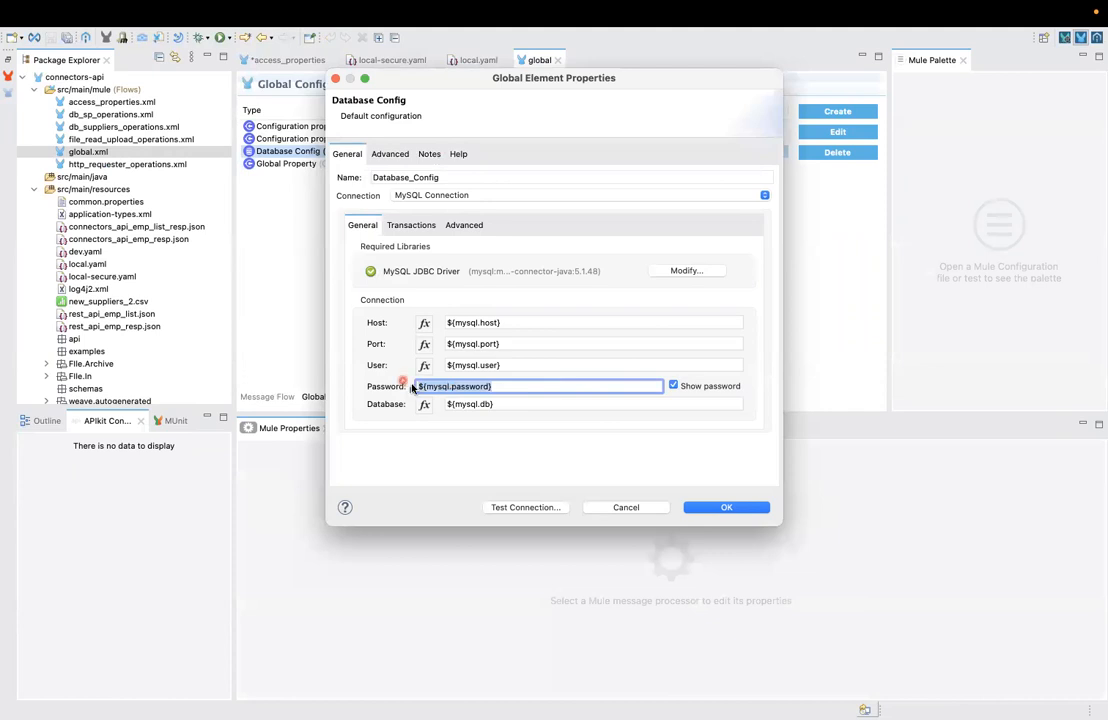
pyautogui.press('super+v')
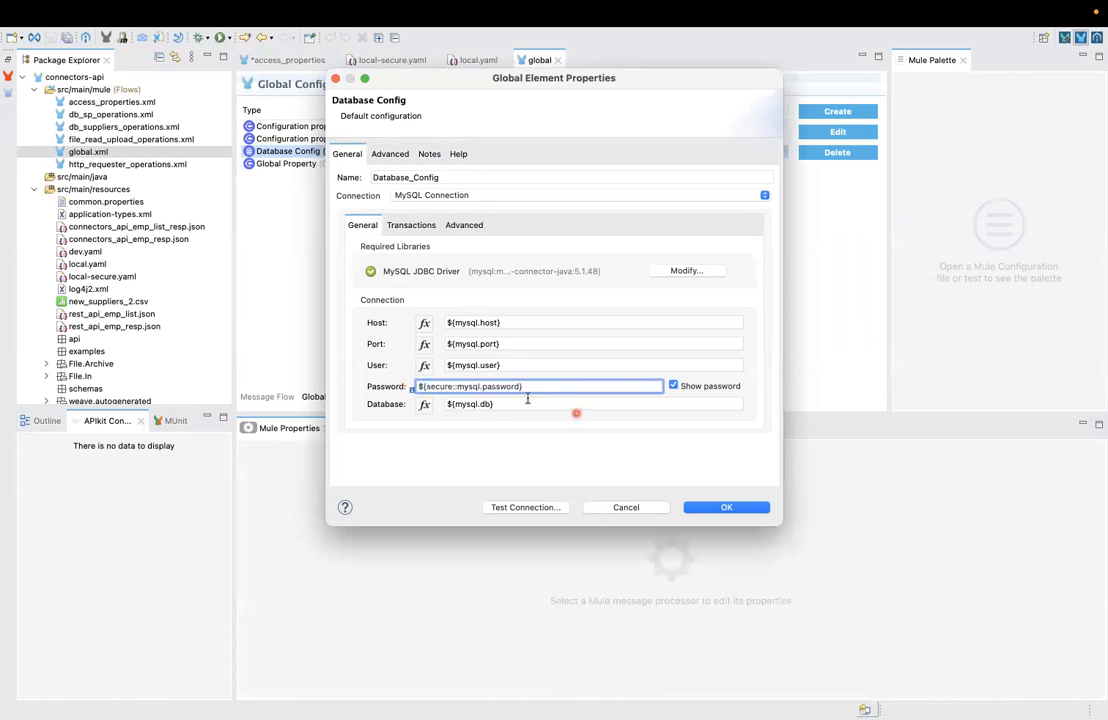
pyautogui.click(713, 510)
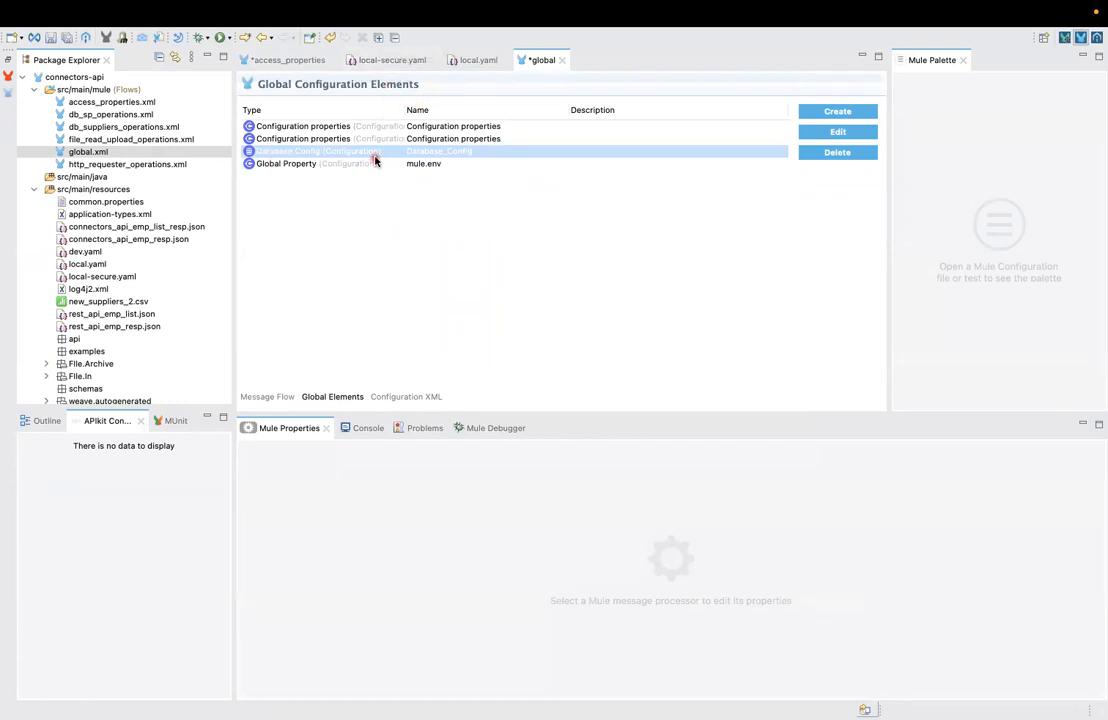
# - Search the available global element types for "sec" and close the chooser without creating an element
pyautogui.click(842, 111)
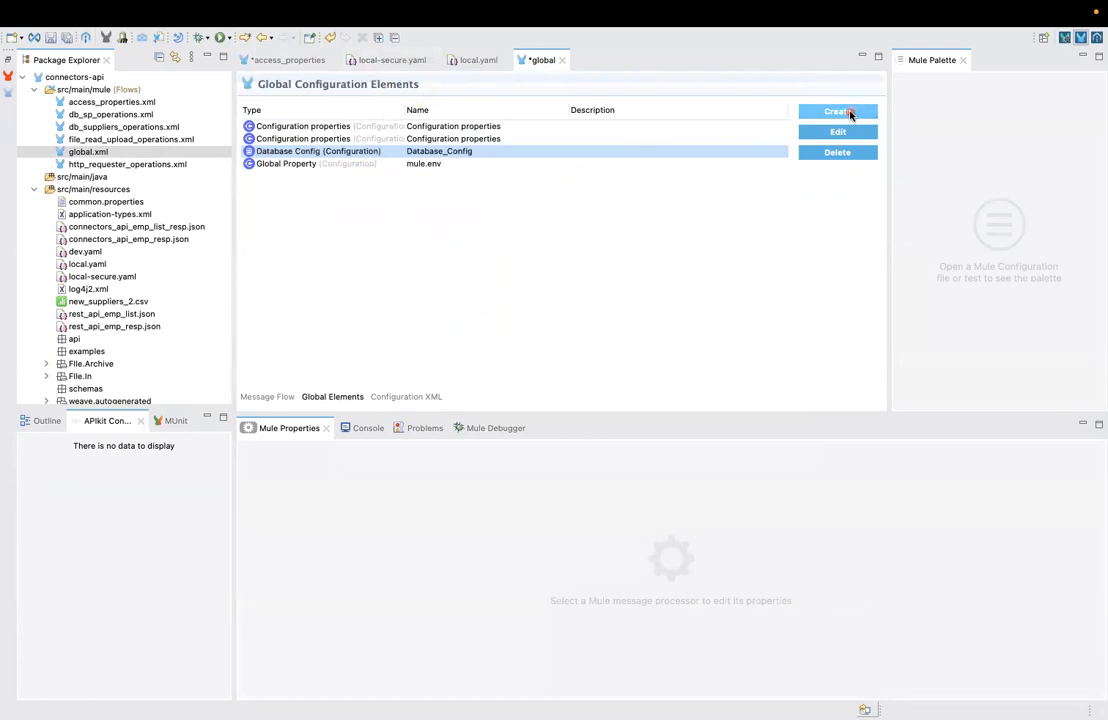
pyautogui.write('sec')
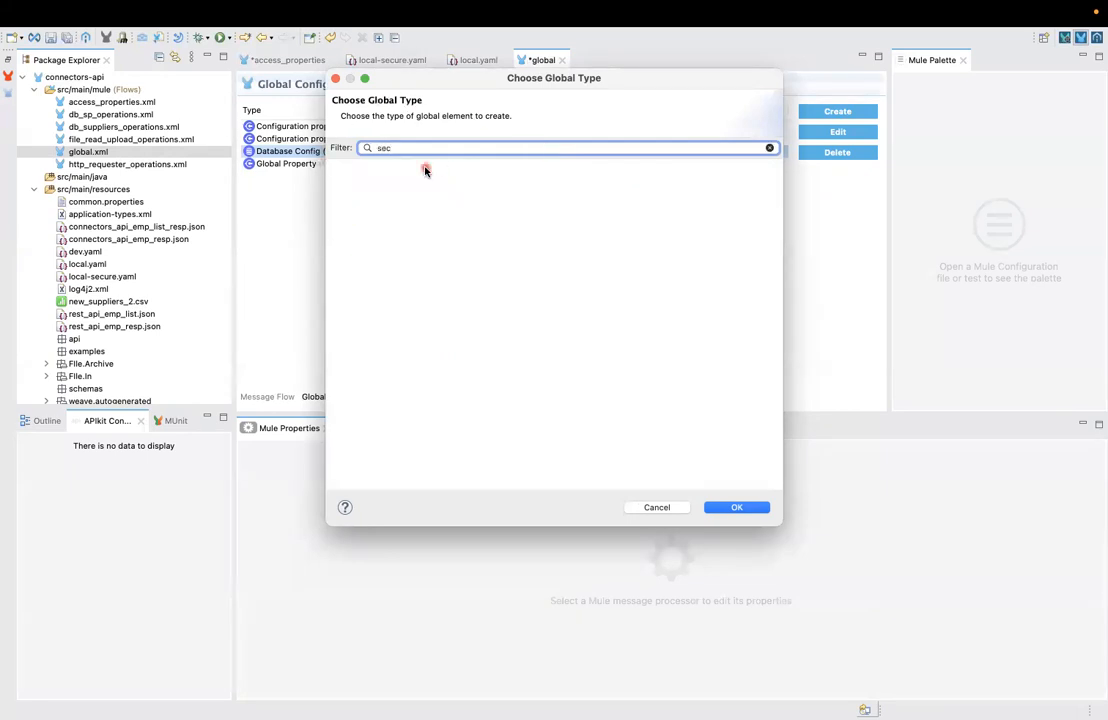
pyautogui.press('Escape')
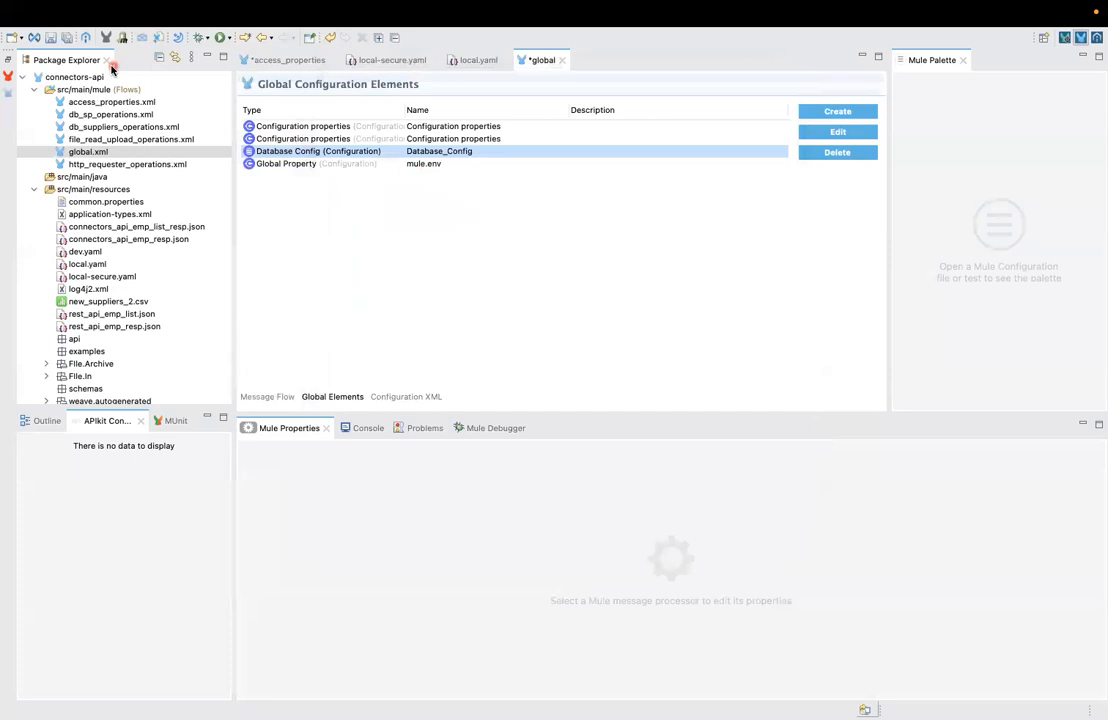
# - Save all modified project files
pyautogui.click(67, 38)
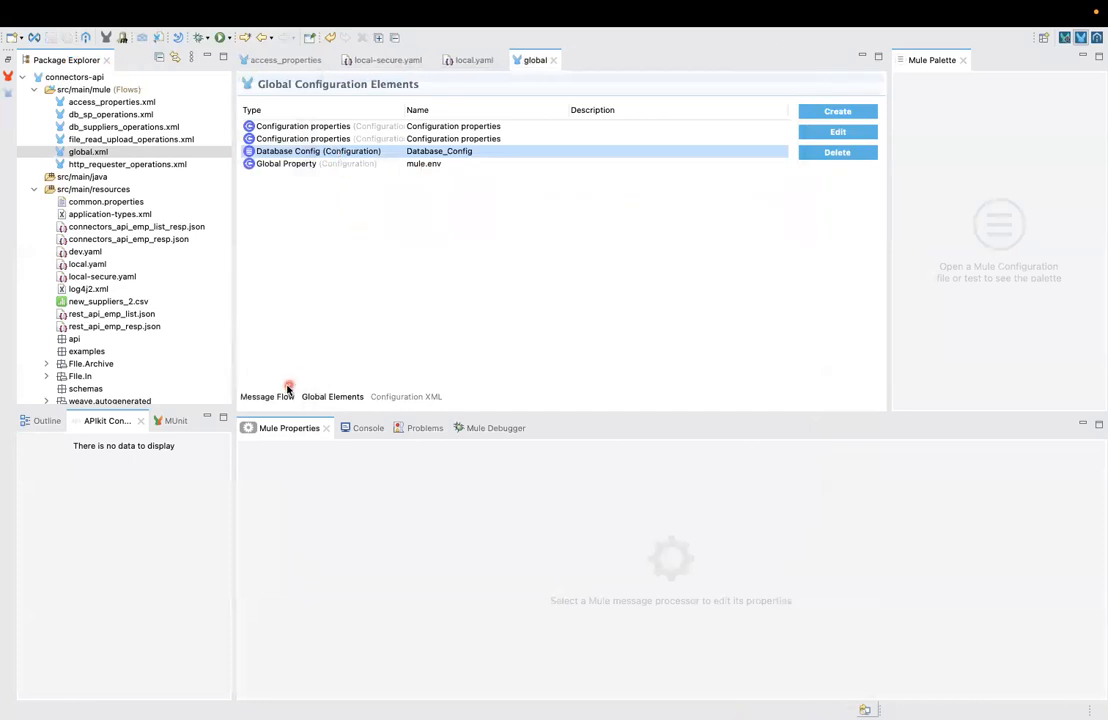
# - Search Exchange for "Secure" and add the Mule Secure Configuration Property module, version 1.2.5, to the project's dependencies
pyautogui.click(282, 397)
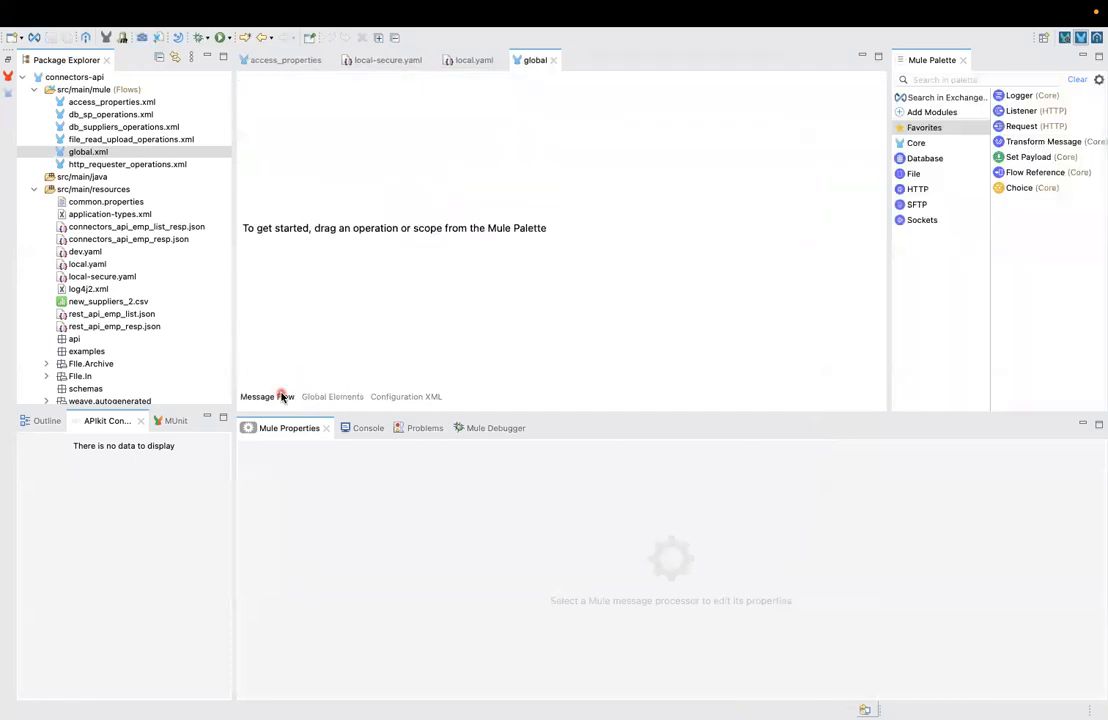
pyautogui.click(905, 98)
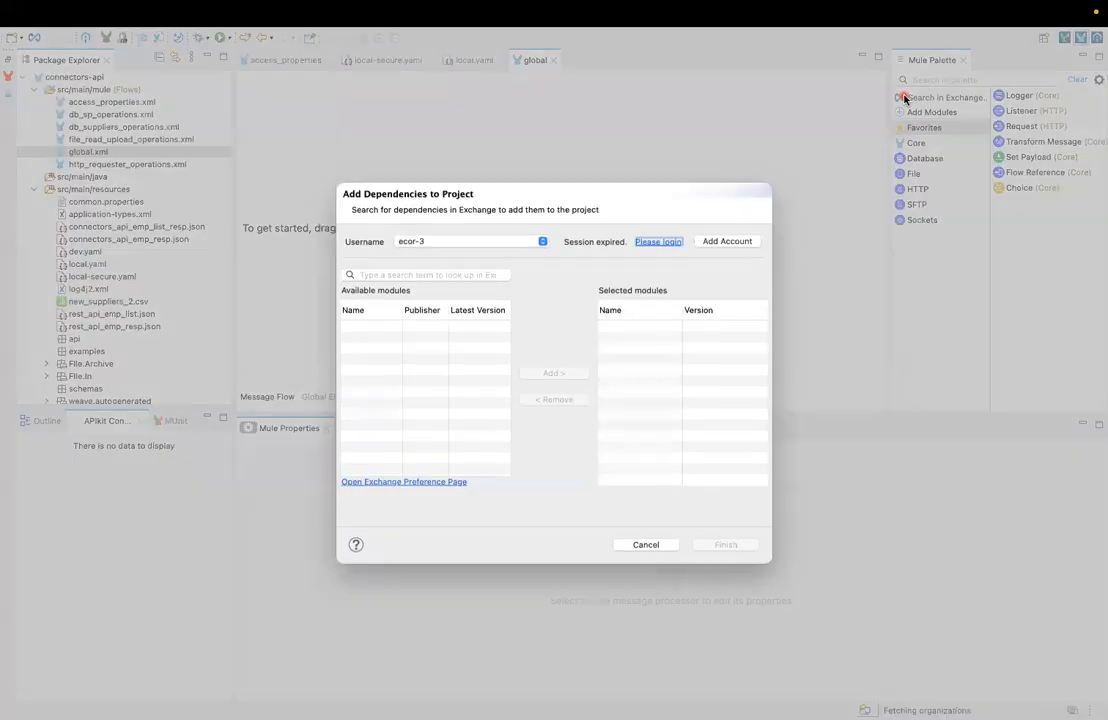
pyautogui.click(411, 276)
pyautogui.write('Secure')
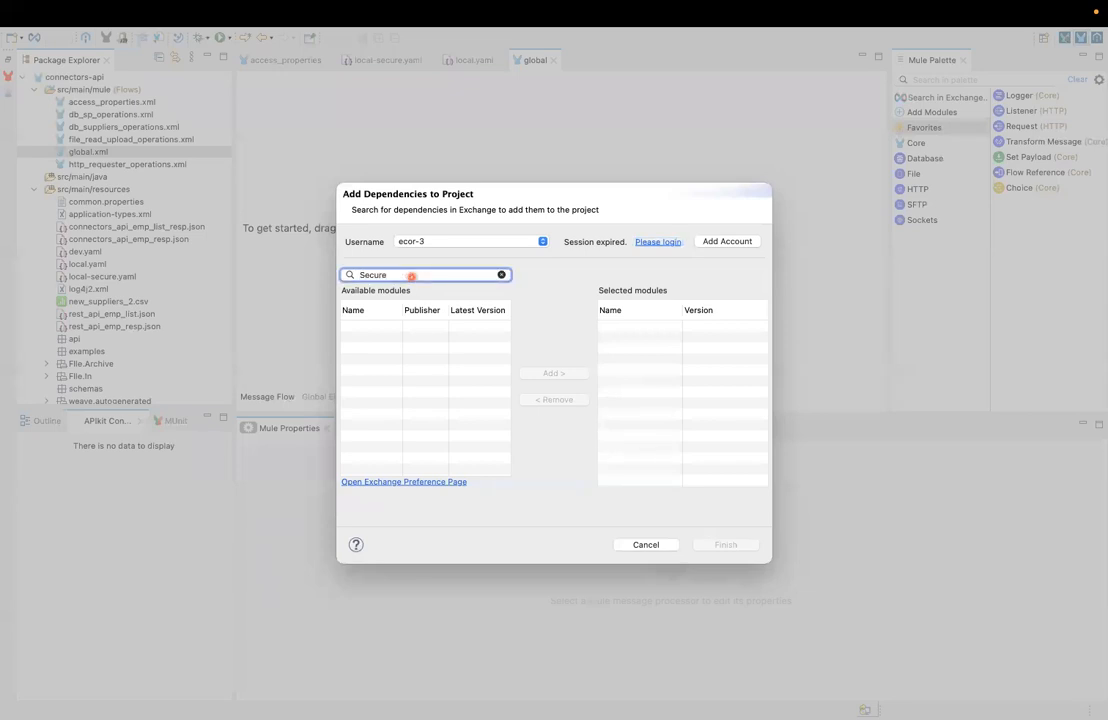
pyautogui.press('Return')
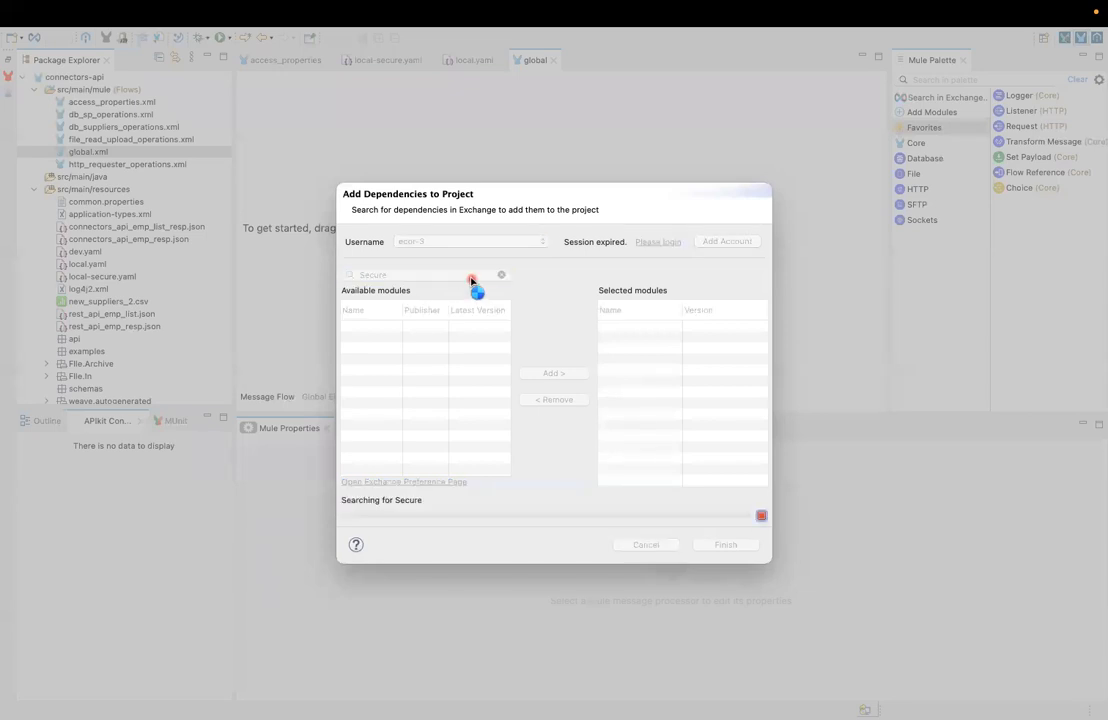
pyautogui.click(362, 326)
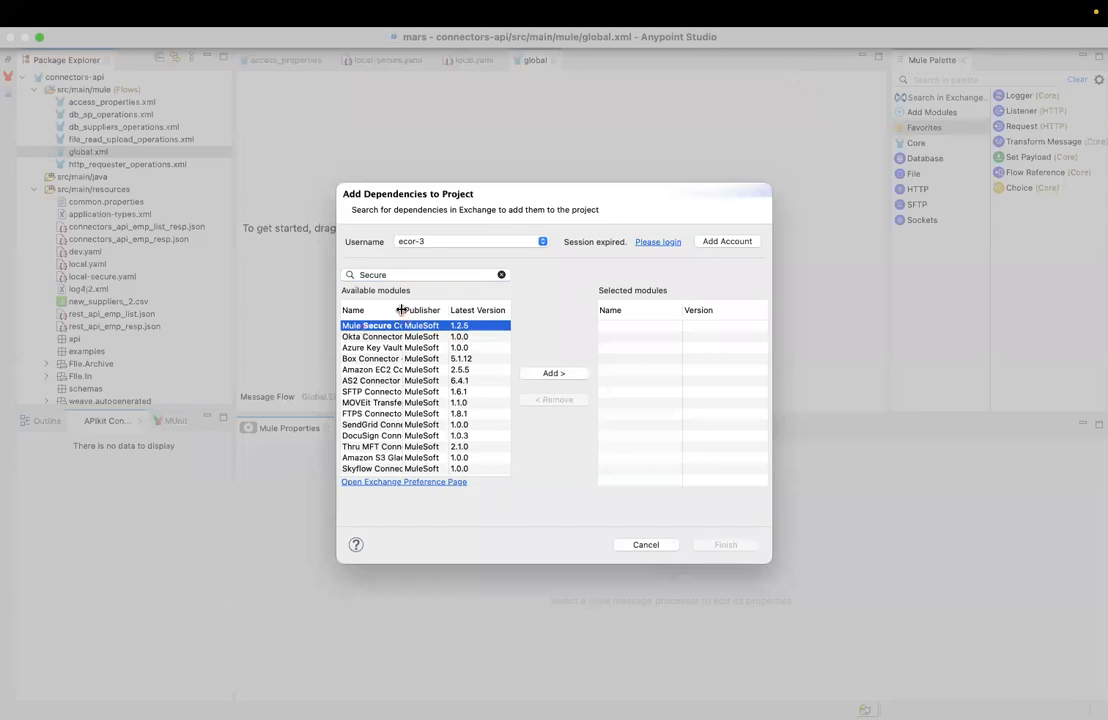
pyautogui.moveTo(402, 310); pyautogui.dragTo(488, 310)
pyautogui.click(556, 374)
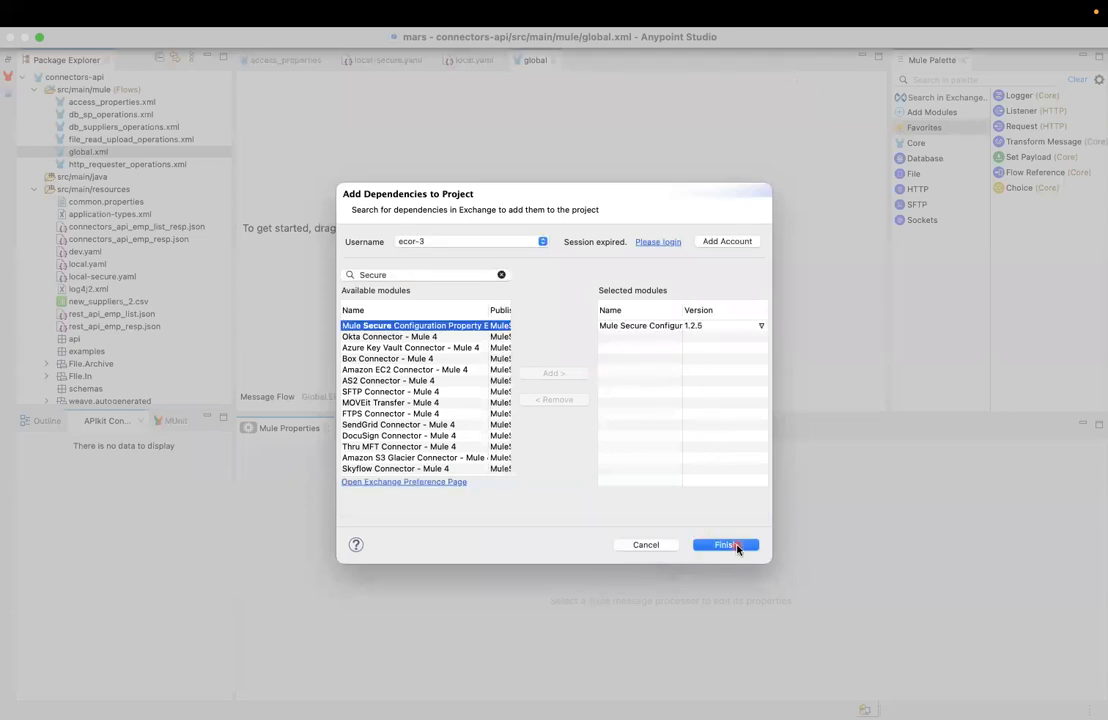
pyautogui.click(737, 547)
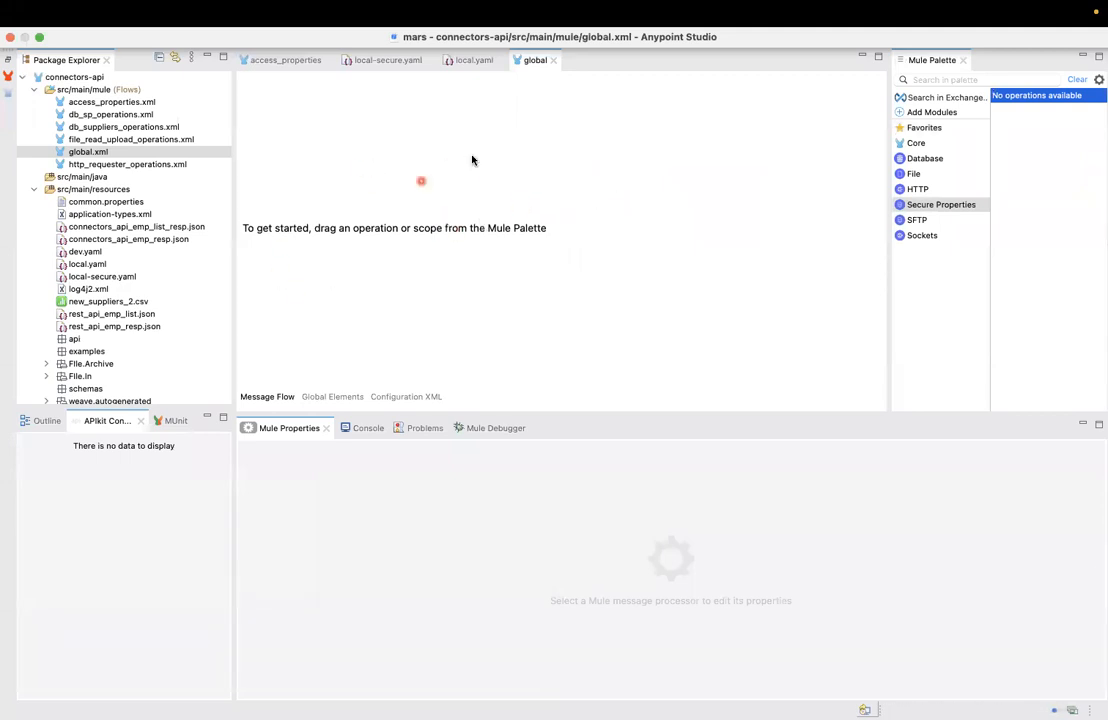
# - Create a Secure Properties Config global element with file ${mule.env}-secure.yaml and key ${mule.encryptionKey}
pyautogui.click(321, 397)
pyautogui.click(831, 111)
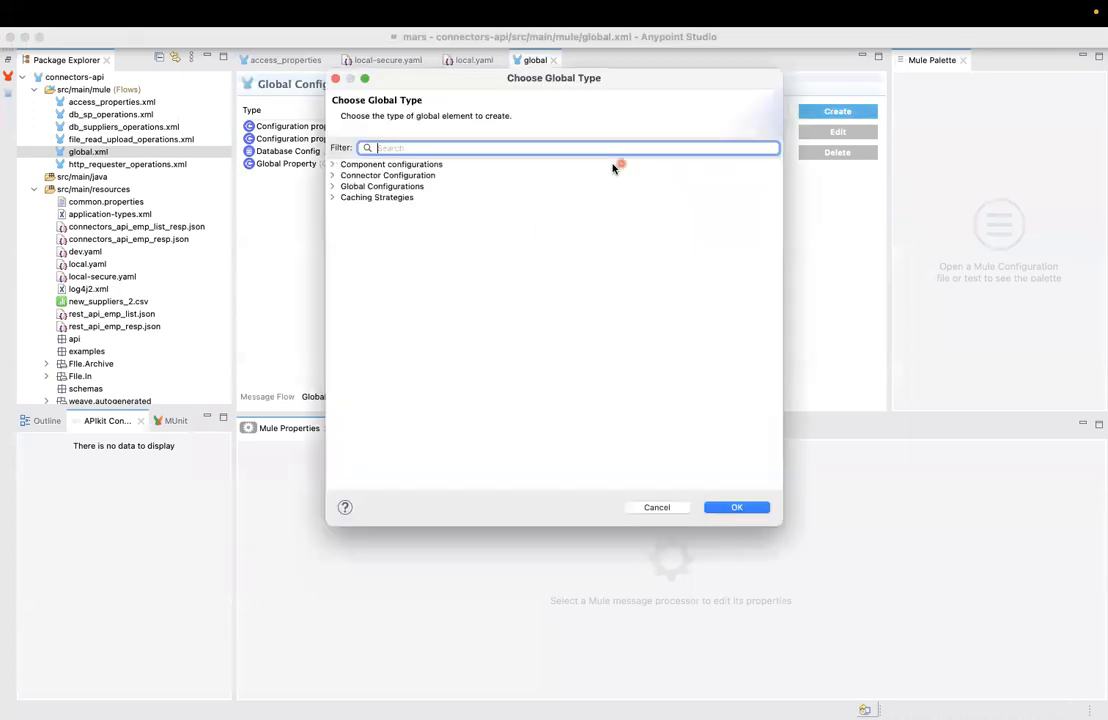
pyautogui.write('sec')
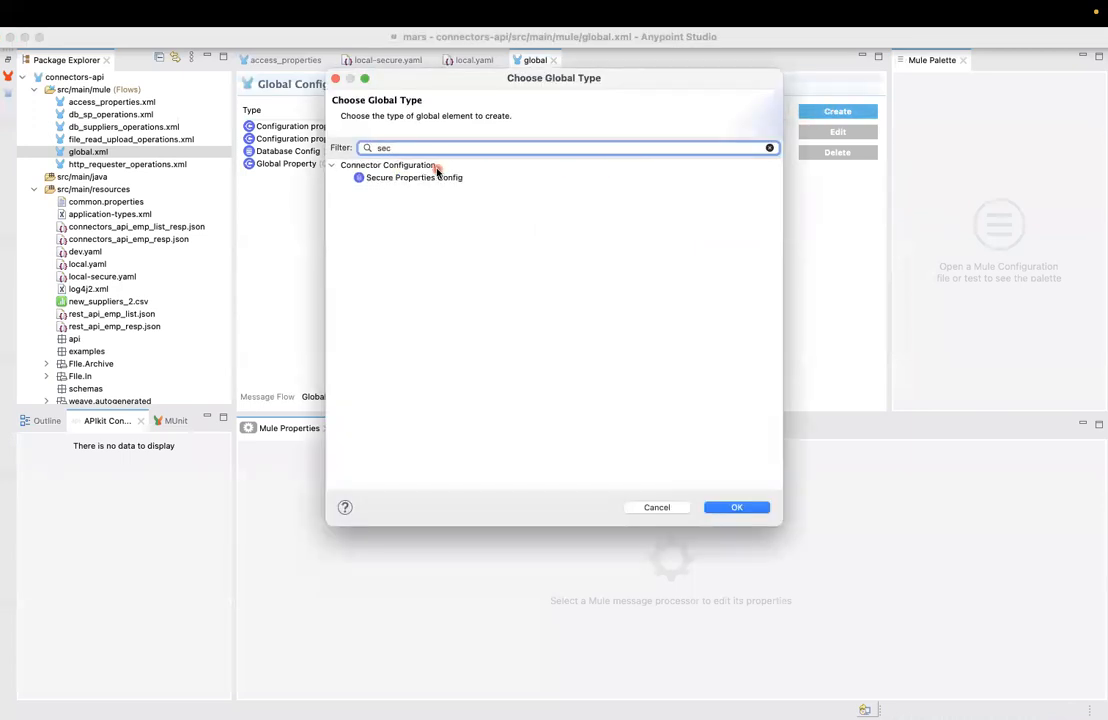
pyautogui.doubleClick(435, 177)
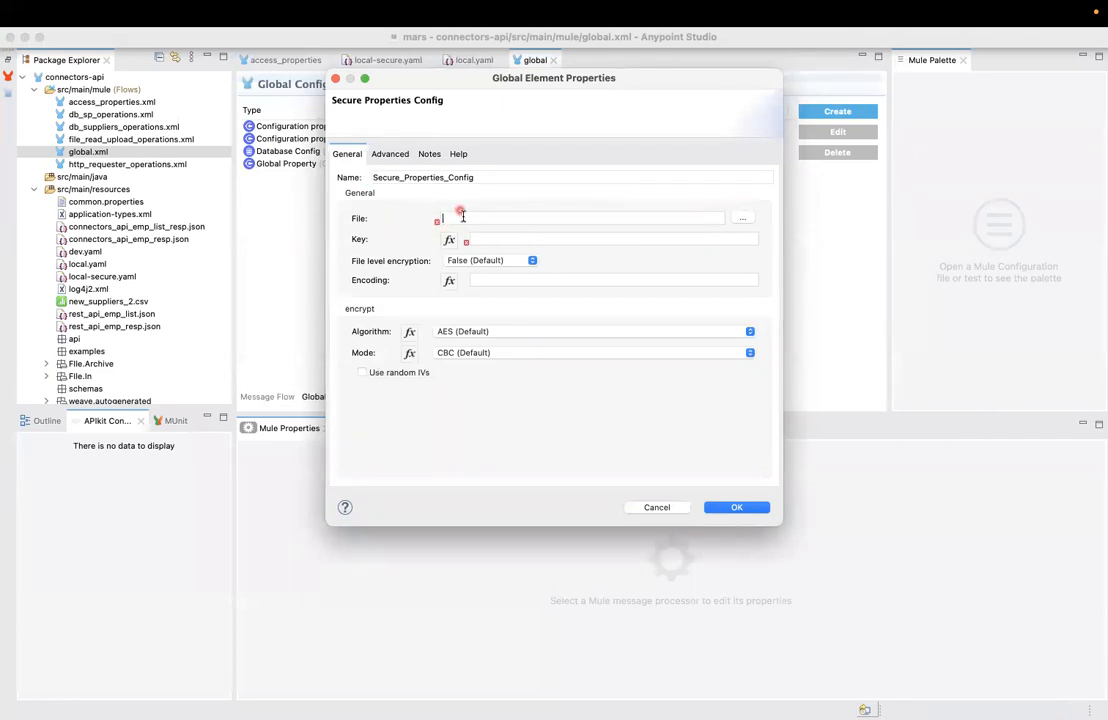
pyautogui.write('local-secure.yaml')
pyautogui.doubleClick(448, 218)
pyautogui.write('${}')
pyautogui.write('mul')
pyautogui.write('e.env}-secure.yaml')
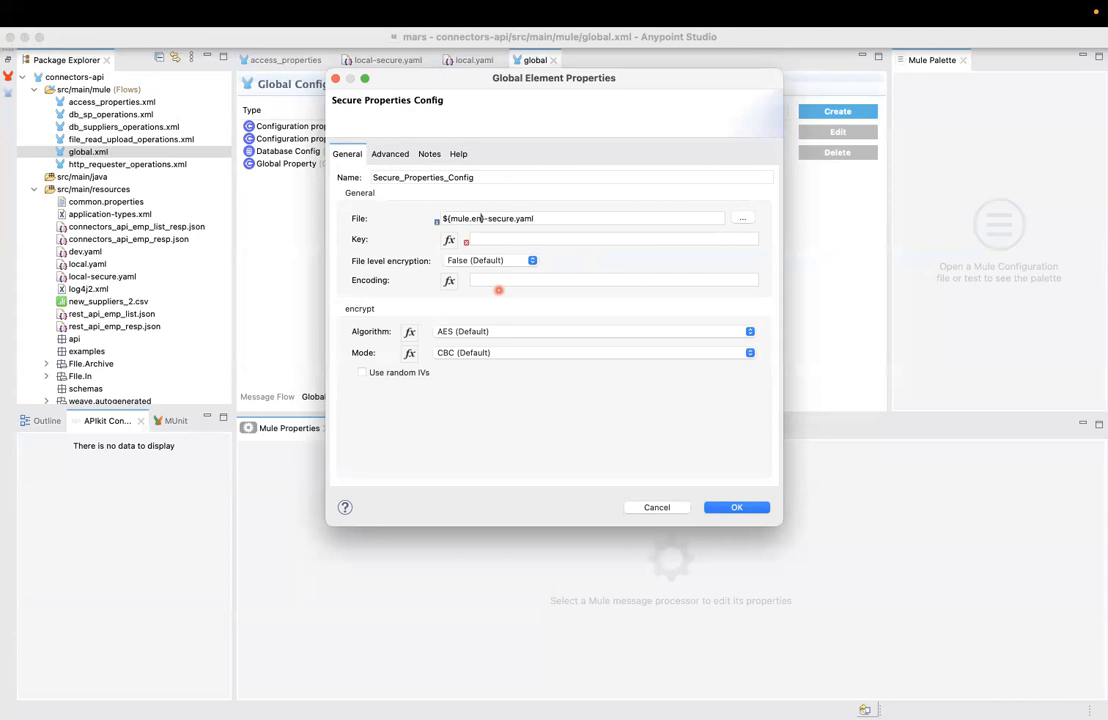
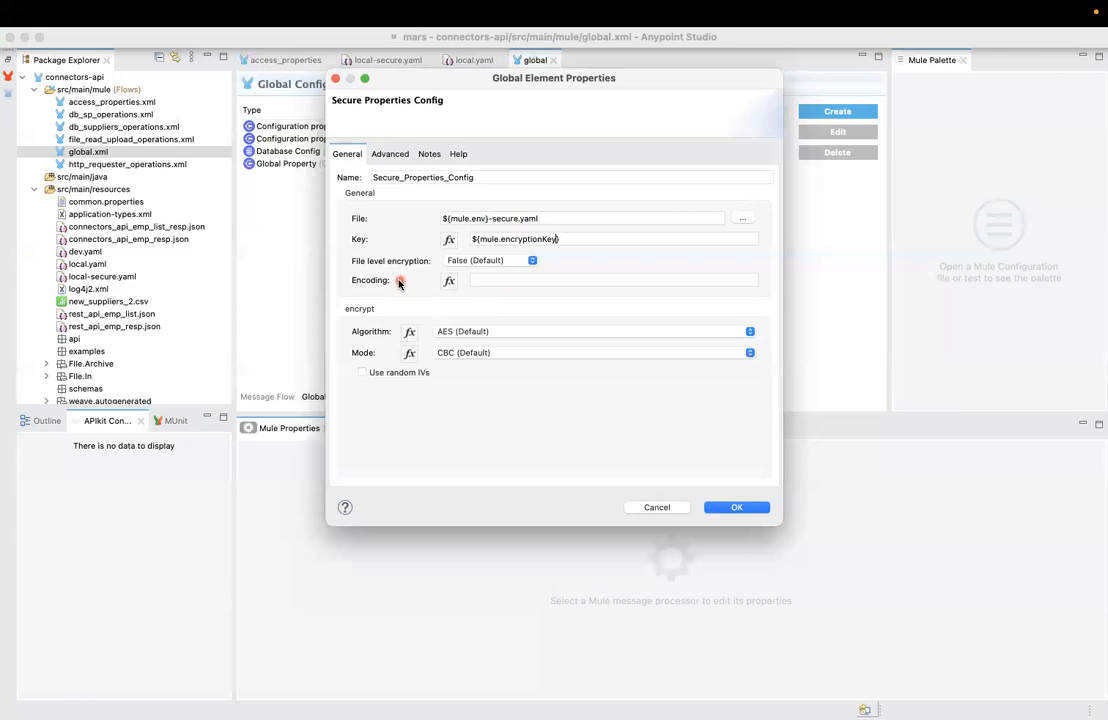
# - Keep file level encryption False and the AES algorithm with CBC mode, confirm the Secure Properties Config, and save global.xml
pyautogui.click(469, 260)
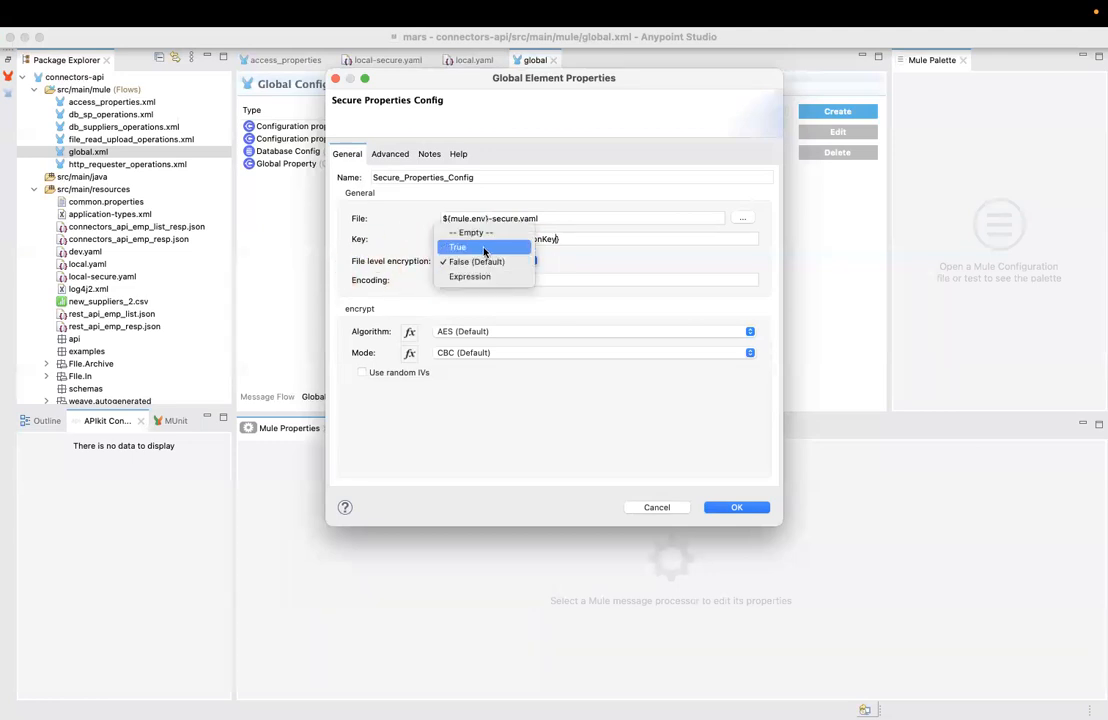
pyautogui.click(576, 262)
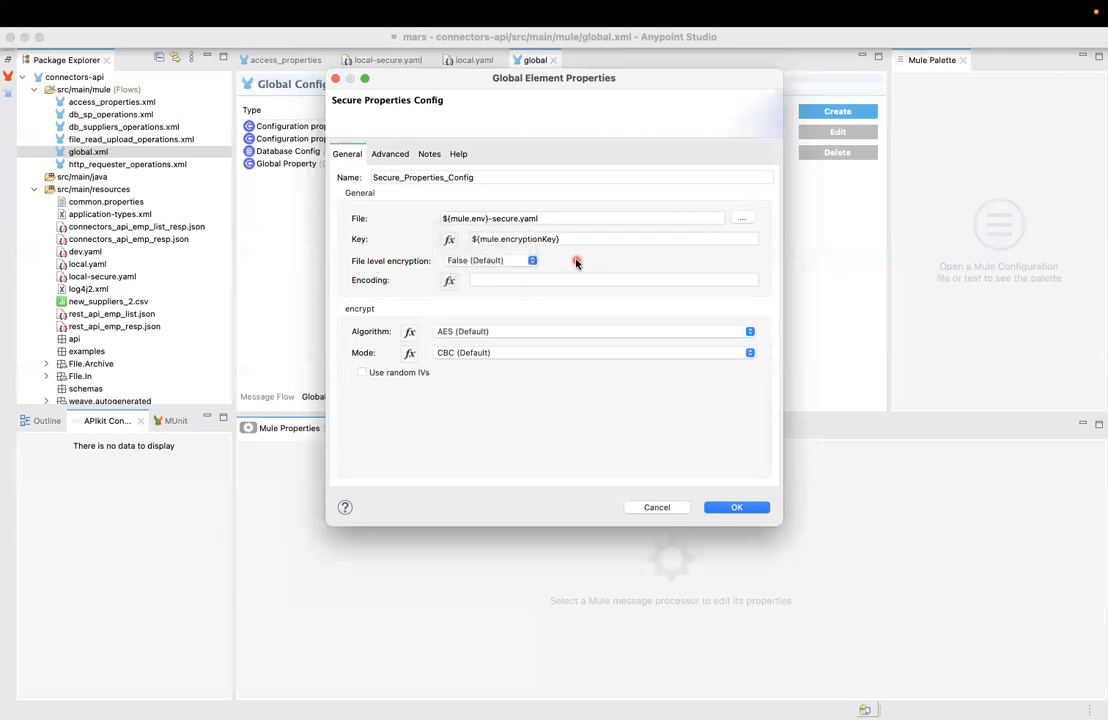
pyautogui.click(493, 261)
pyautogui.click(476, 262)
pyautogui.click(393, 357)
pyautogui.click(506, 333)
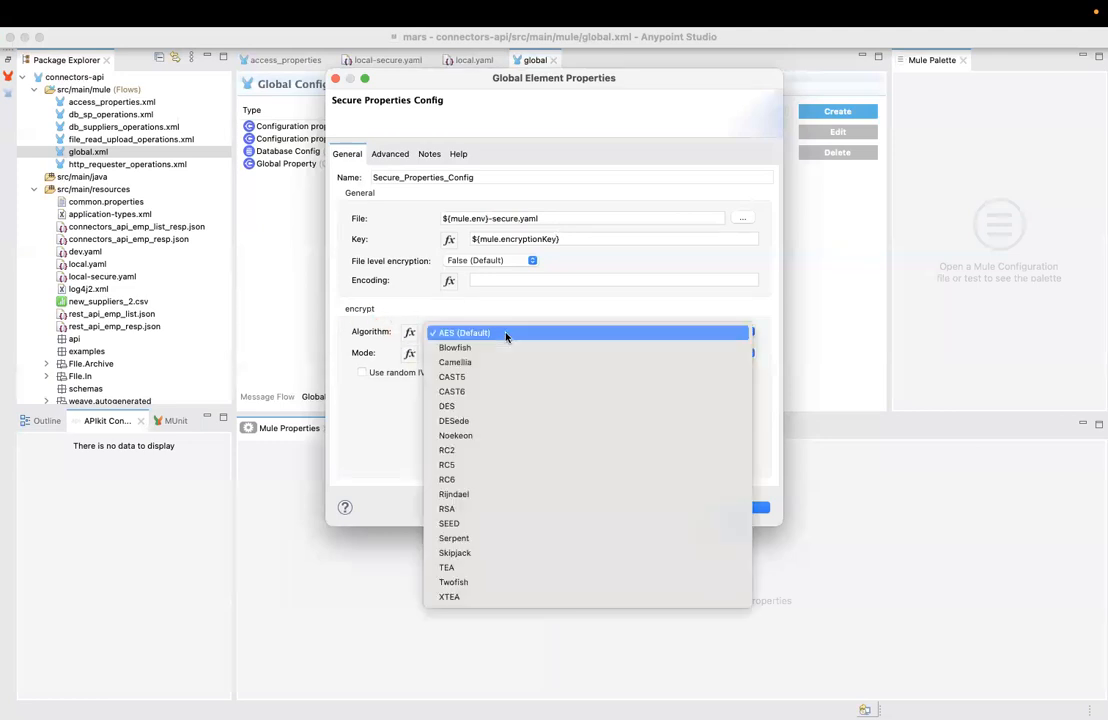
pyautogui.click(510, 331)
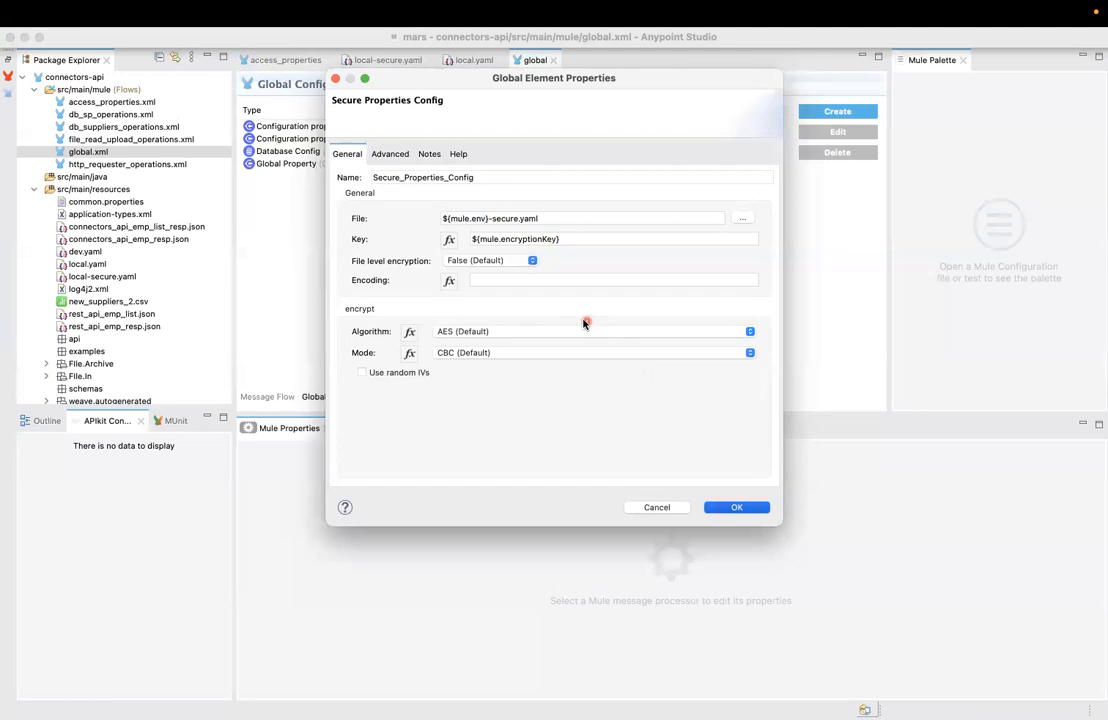
pyautogui.press('Return')
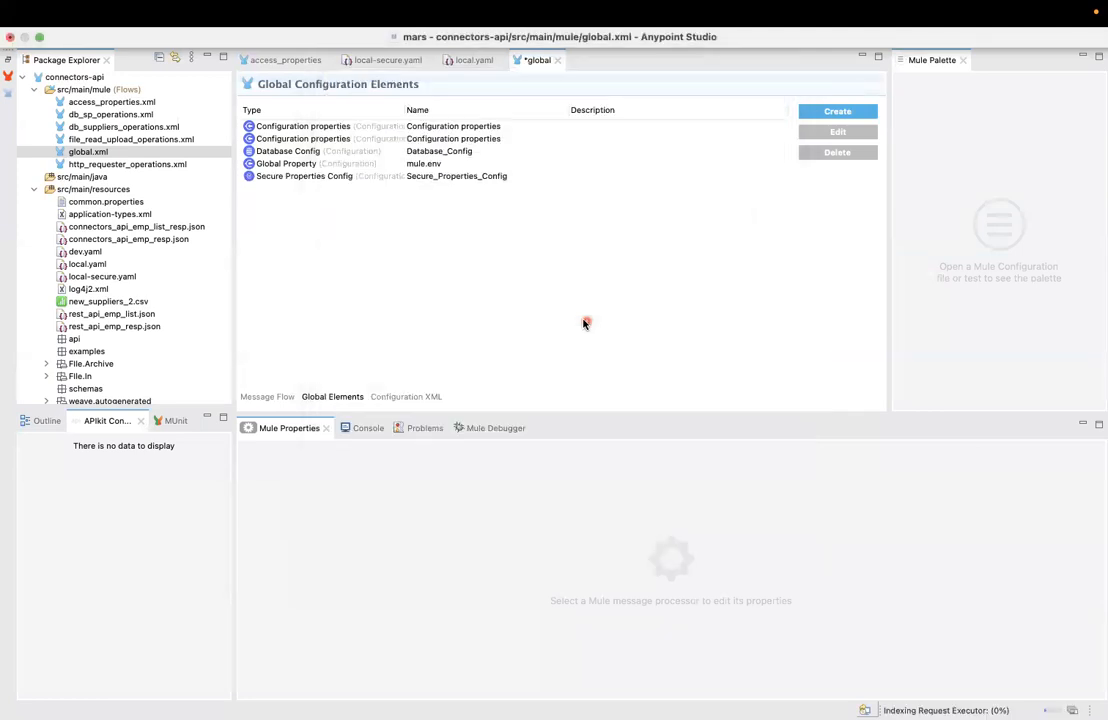
pyautogui.press('super+s')
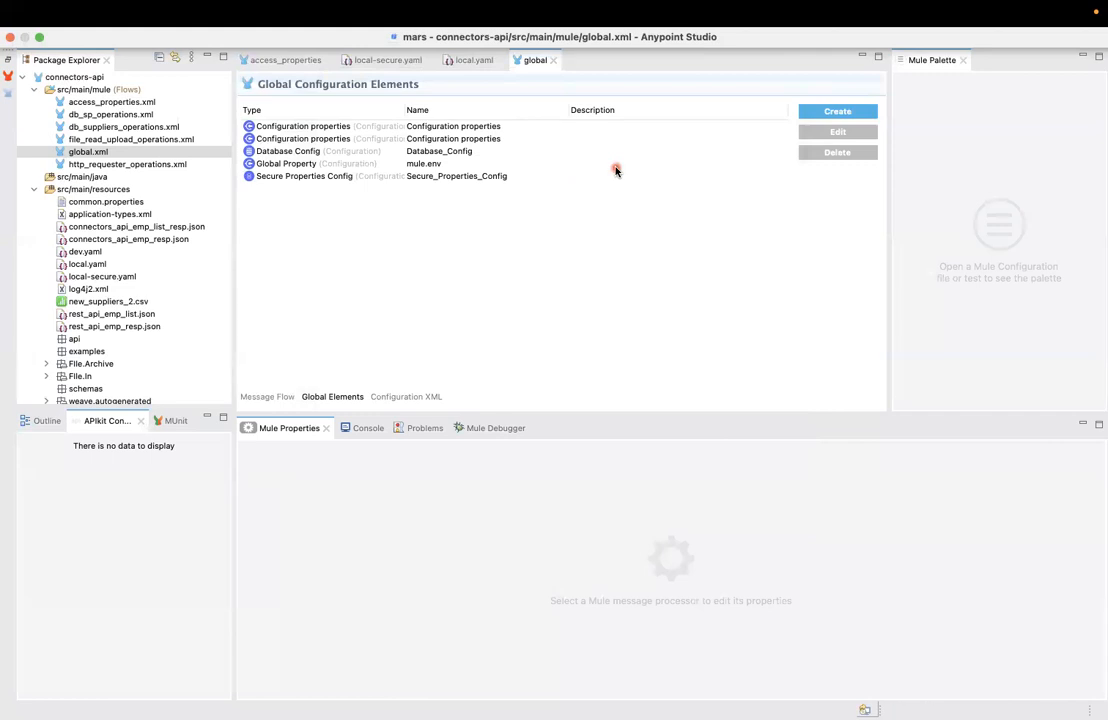
# - Test the MySQL connection of Database_Config, dismiss the test result, and close the configuration
pyautogui.doubleClick(449, 151)
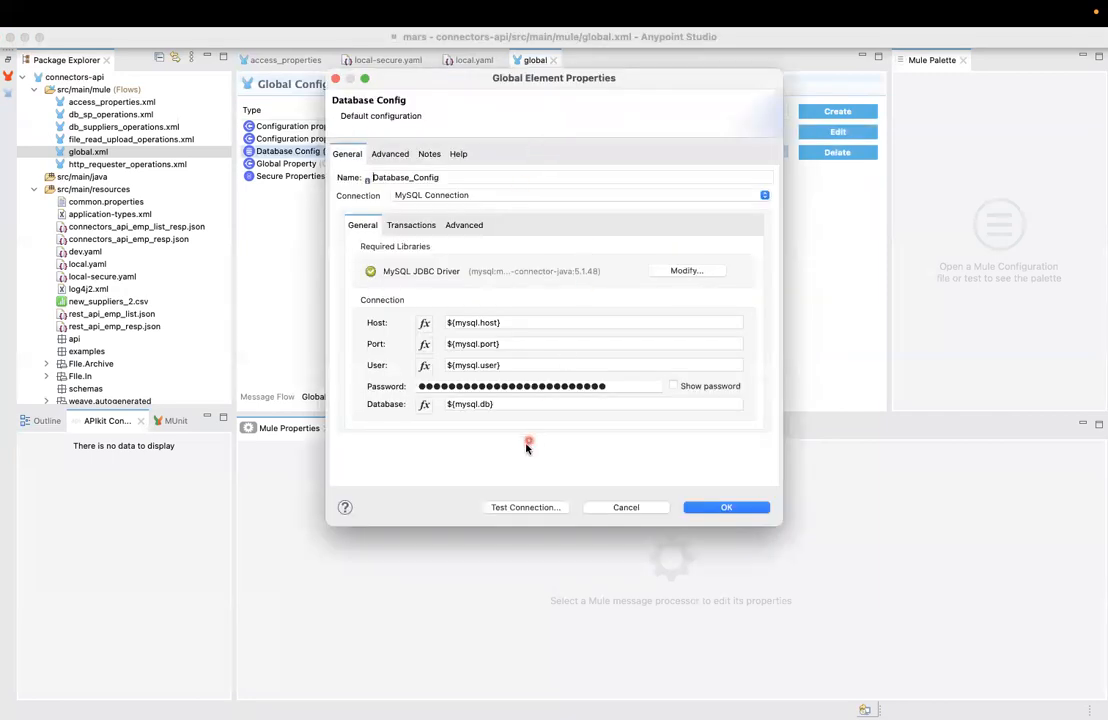
pyautogui.click(557, 508)
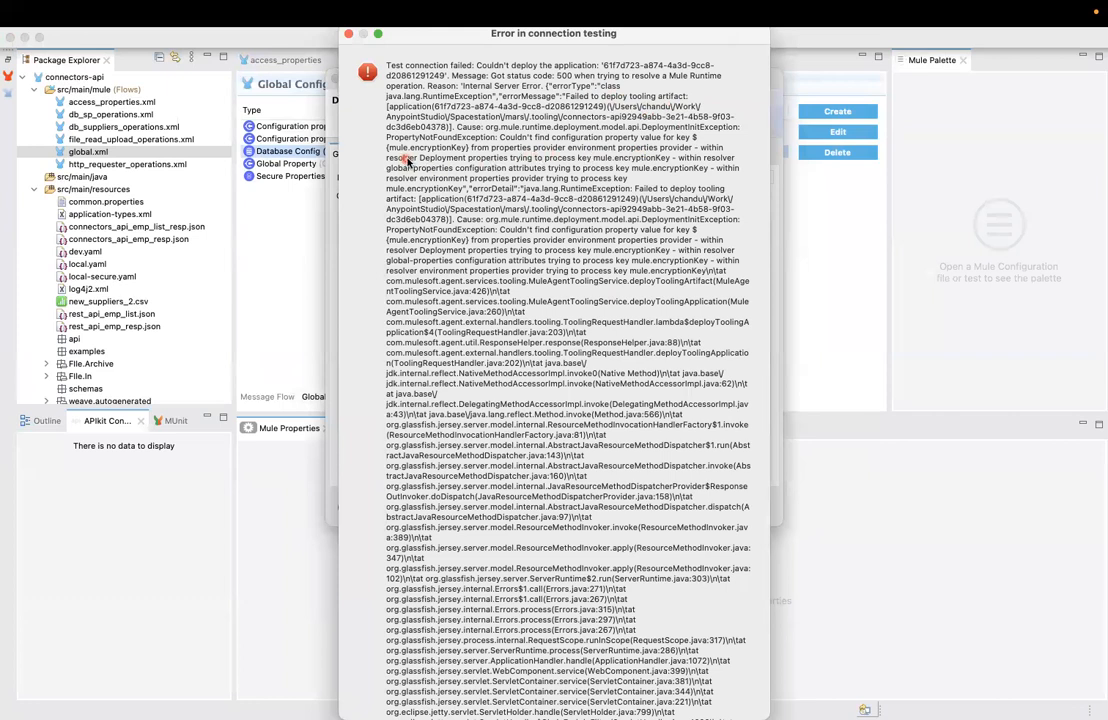
pyautogui.press('Return')
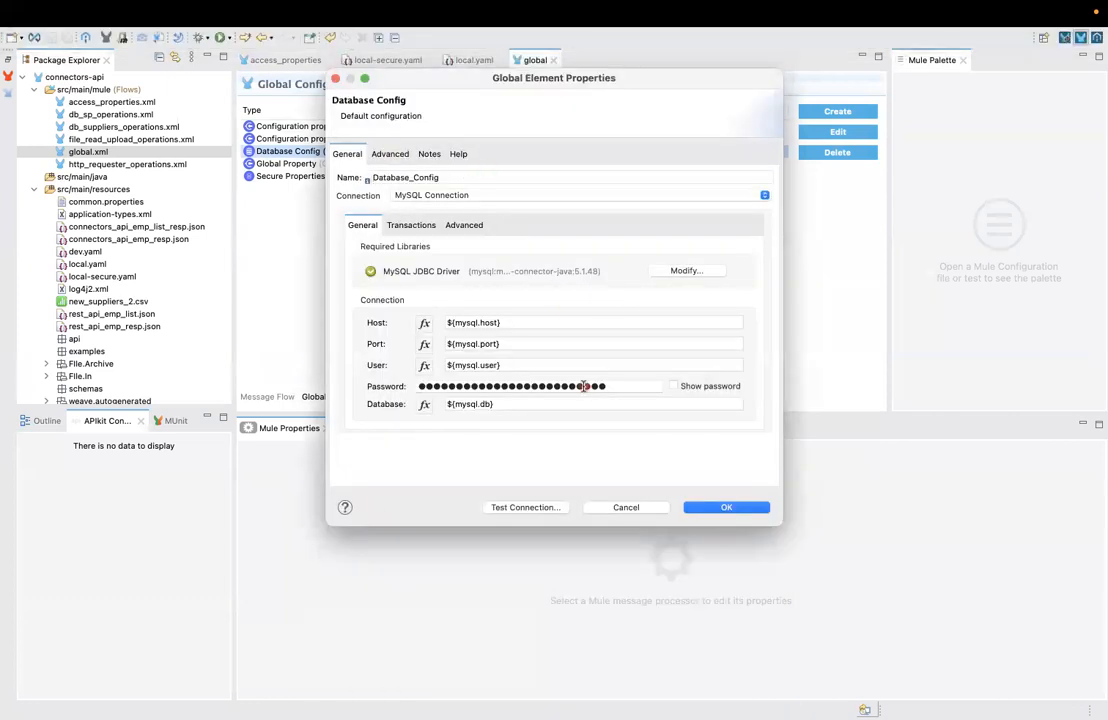
pyautogui.click(700, 507)
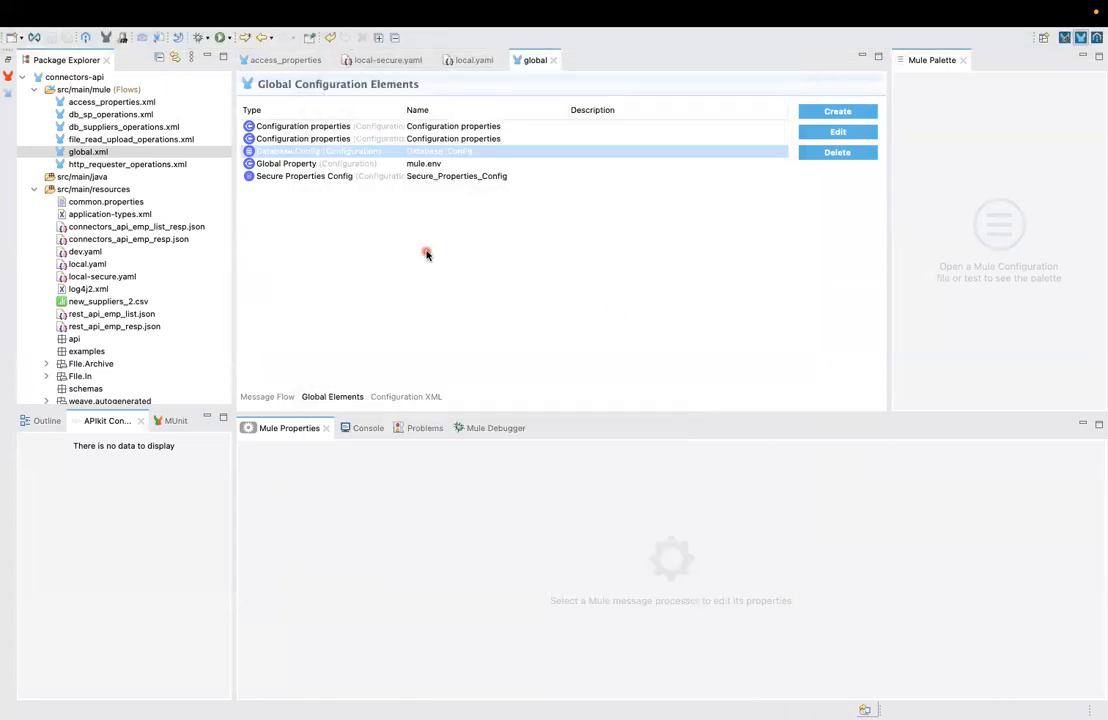
# - Open the connectors-api run configuration's environment variables and begin a new variable named mule.encryptionKey
pyautogui.click(88, 77)
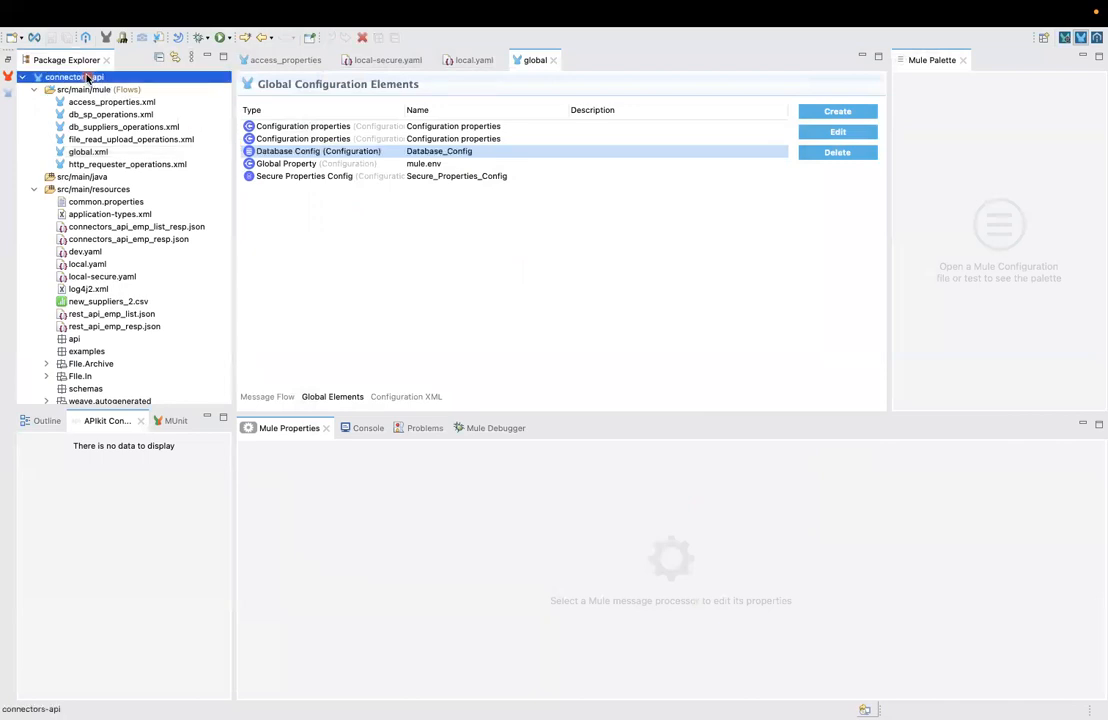
pyautogui.rightClick(88, 77)
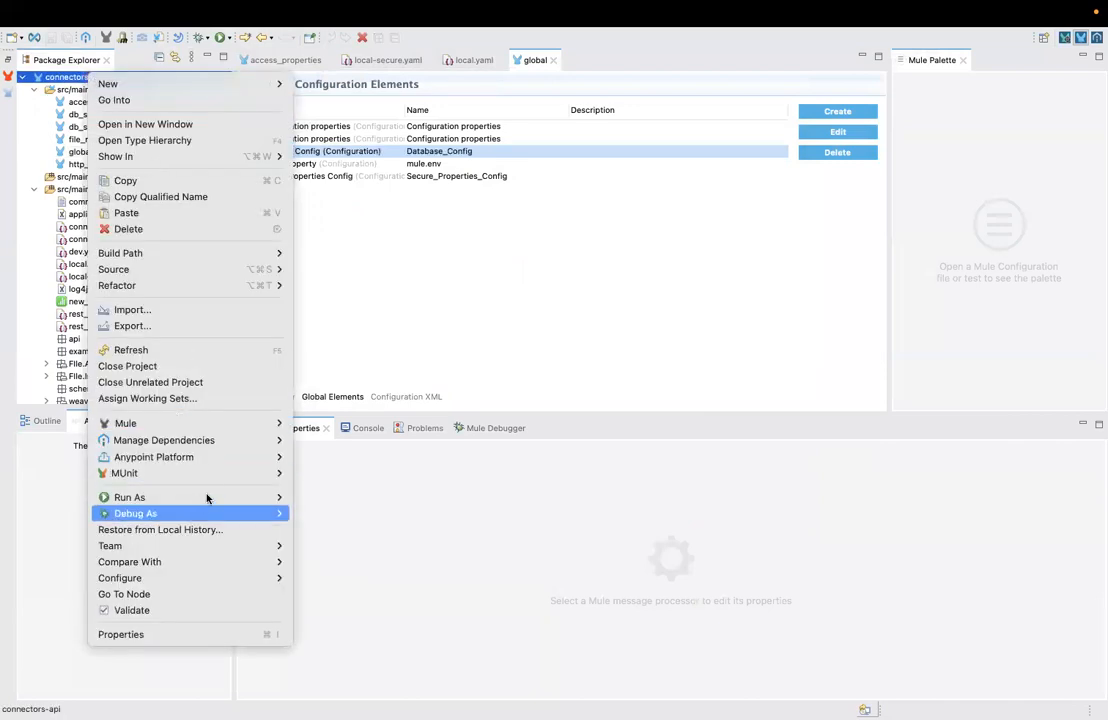
pyautogui.moveTo(183, 497)
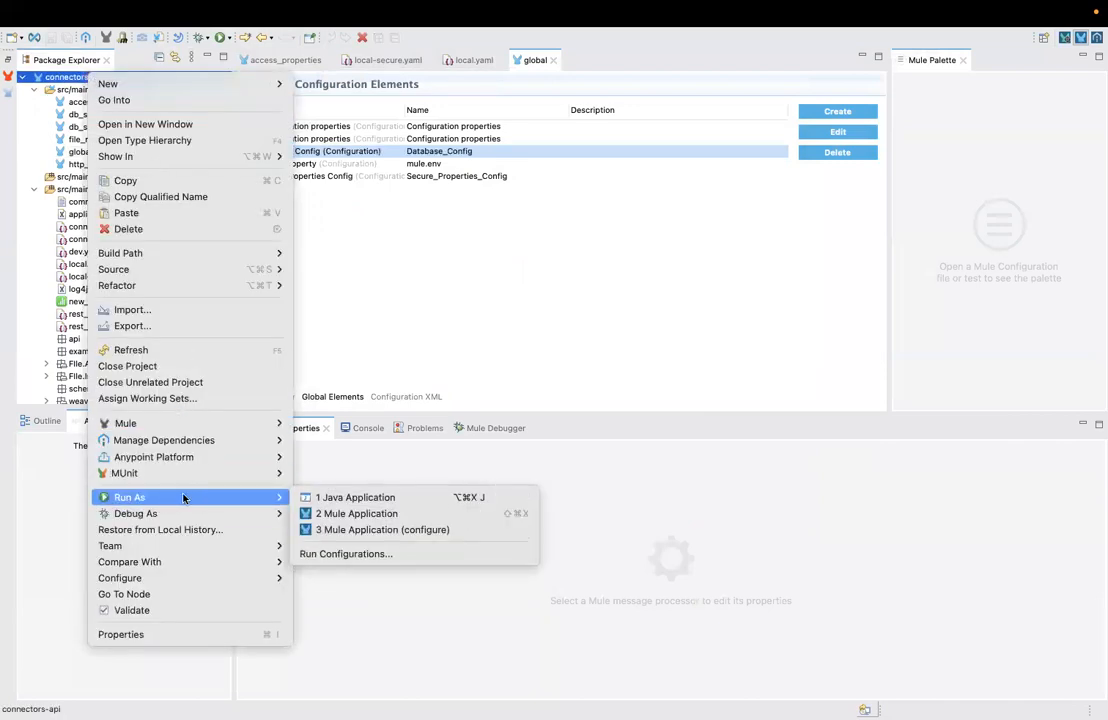
pyautogui.click(375, 556)
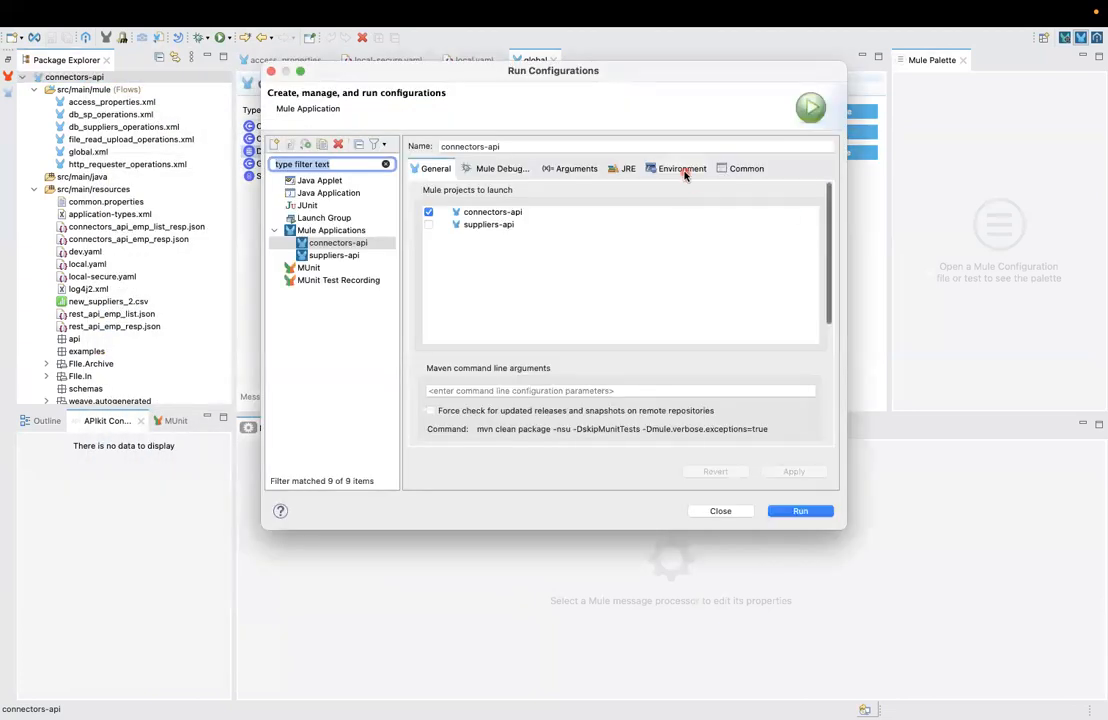
pyautogui.click(684, 171)
pyautogui.click(792, 208)
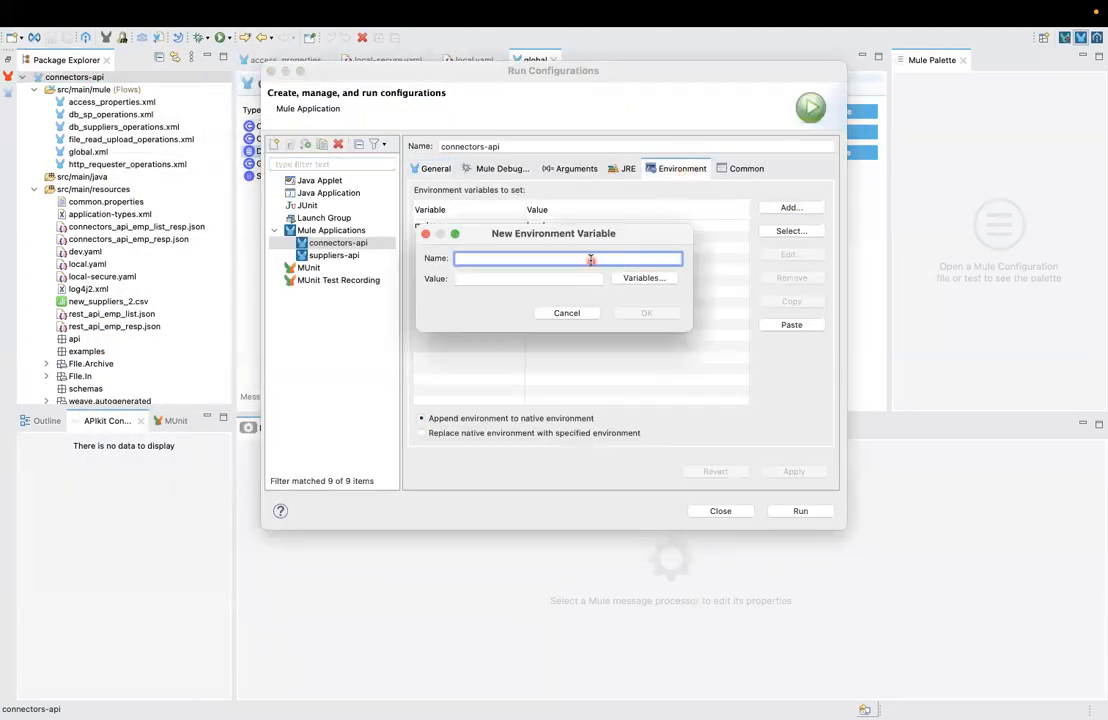
pyautogui.write('mule.encrypt')
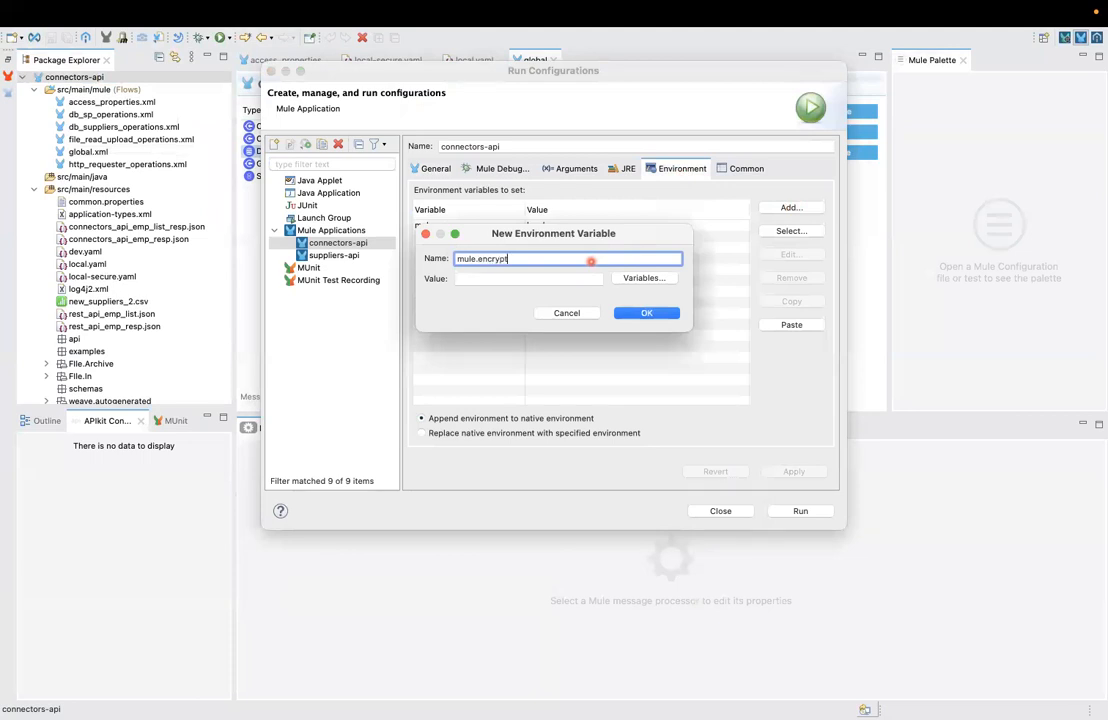
pyautogui.write('ionKey')
# - Copy the encryption key from the Secure_Encrypt_Decrypt notes in CotEditor, paste it as the new variable's value in Anypoint Studio, and confirm
pyautogui.click(525, 278)
pyautogui.press('super+Tab')
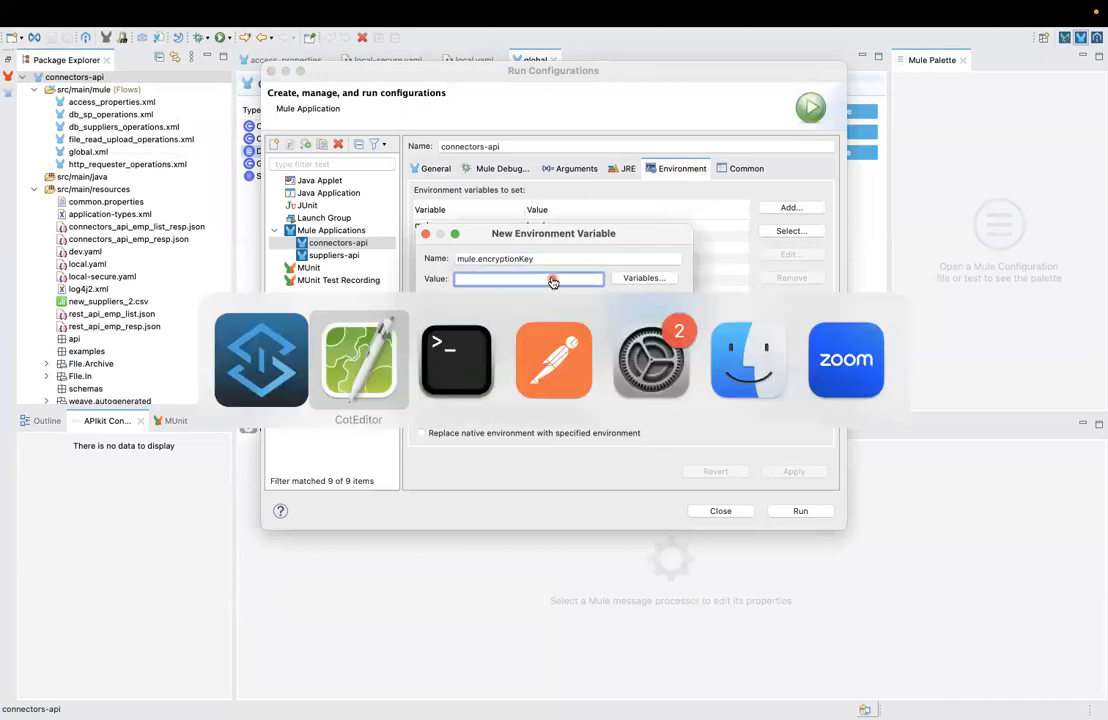
pyautogui.press('super+Tab')
pyautogui.press('super+shift+Tab')
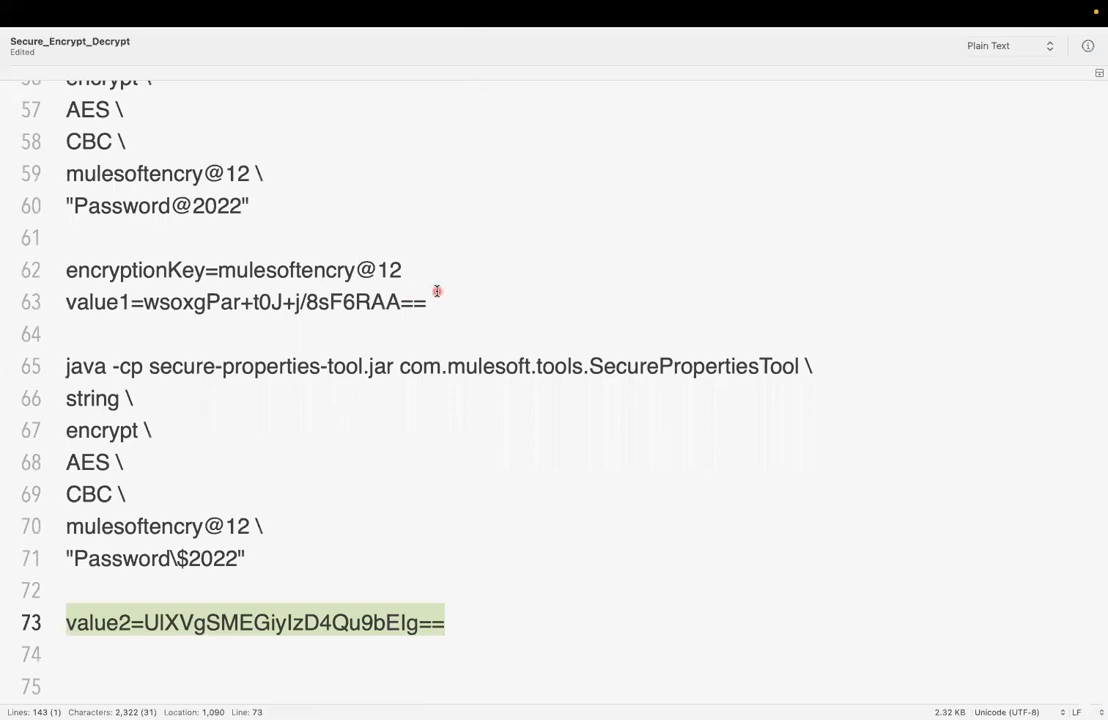
pyautogui.click(440, 294)
pyautogui.click(413, 267)
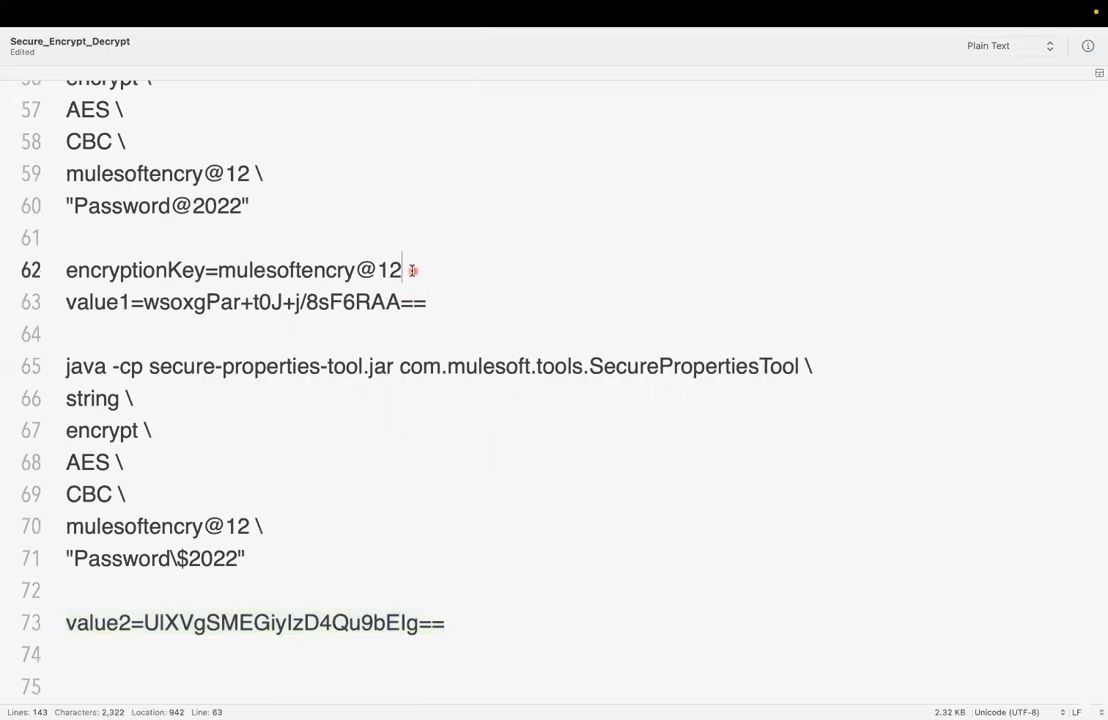
pyautogui.keyDown('shift'); pyautogui.click(213, 280); pyautogui.keyUp('shift')
pyautogui.press('super+c')
pyautogui.press('super+Tab')
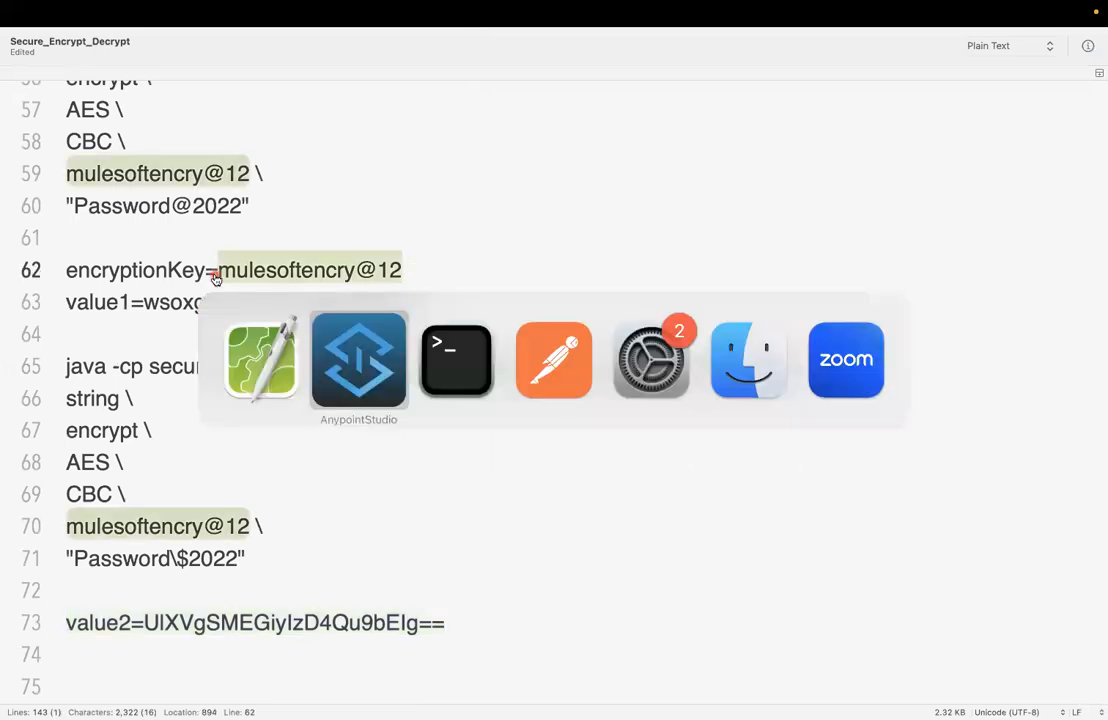
pyautogui.press('super+v')
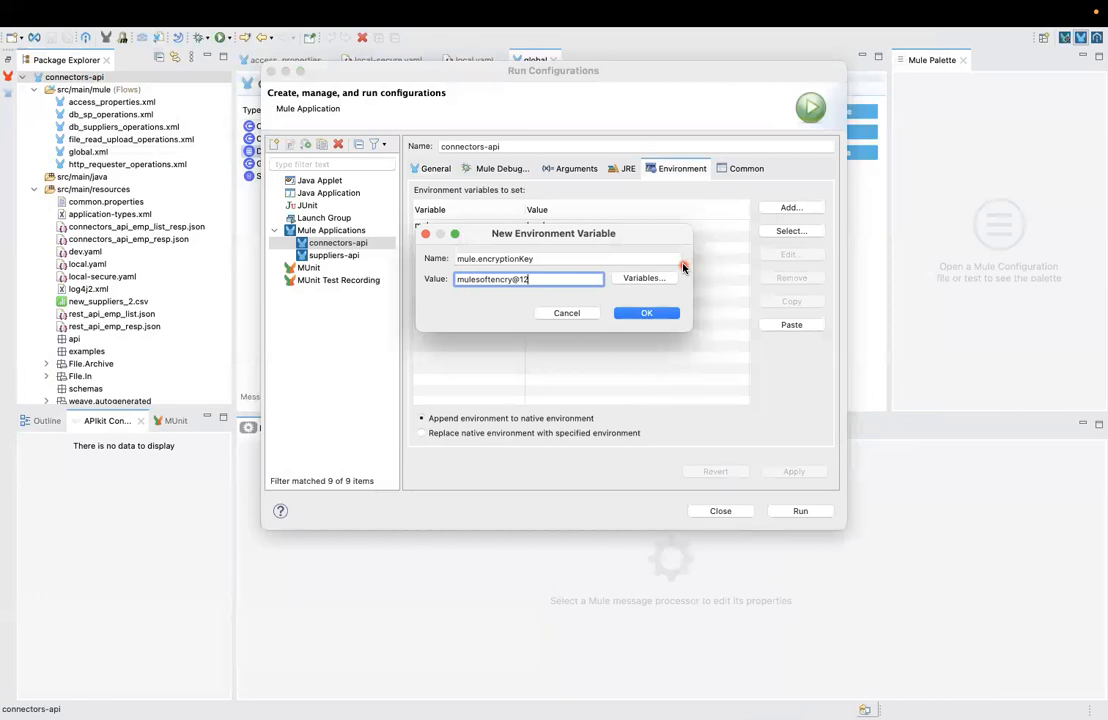
pyautogui.click(638, 314)
# - Apply the run configuration changes and run the connectors-api application
pyautogui.click(789, 471)
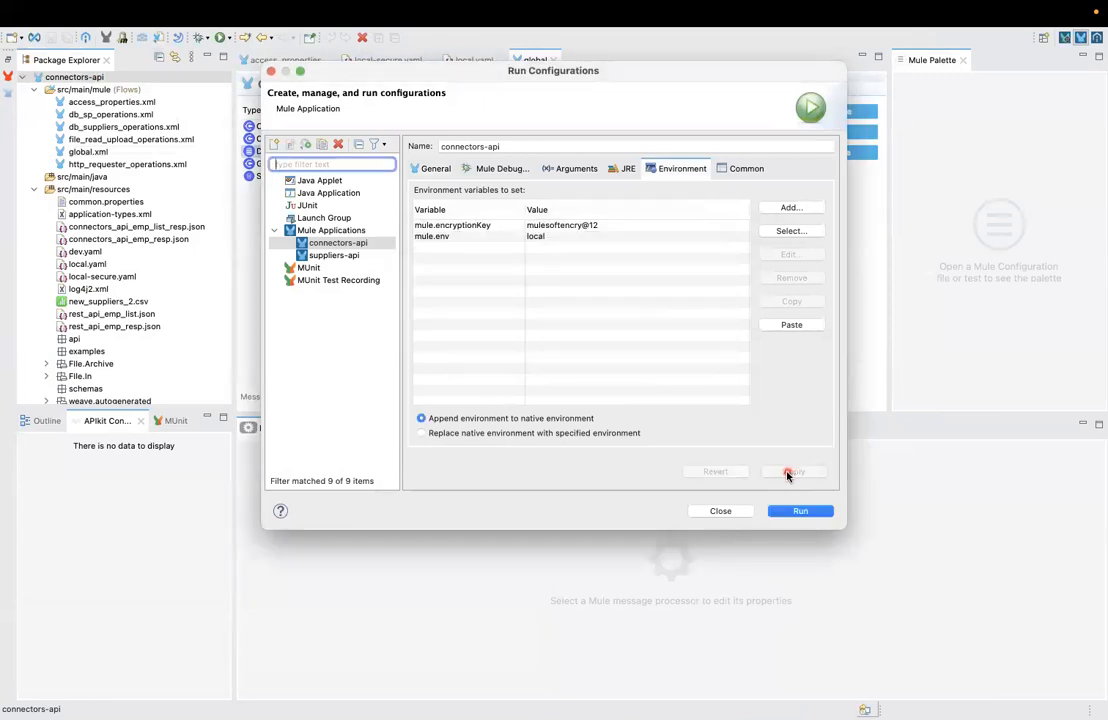
pyautogui.click(792, 510)
pyautogui.click(528, 260)
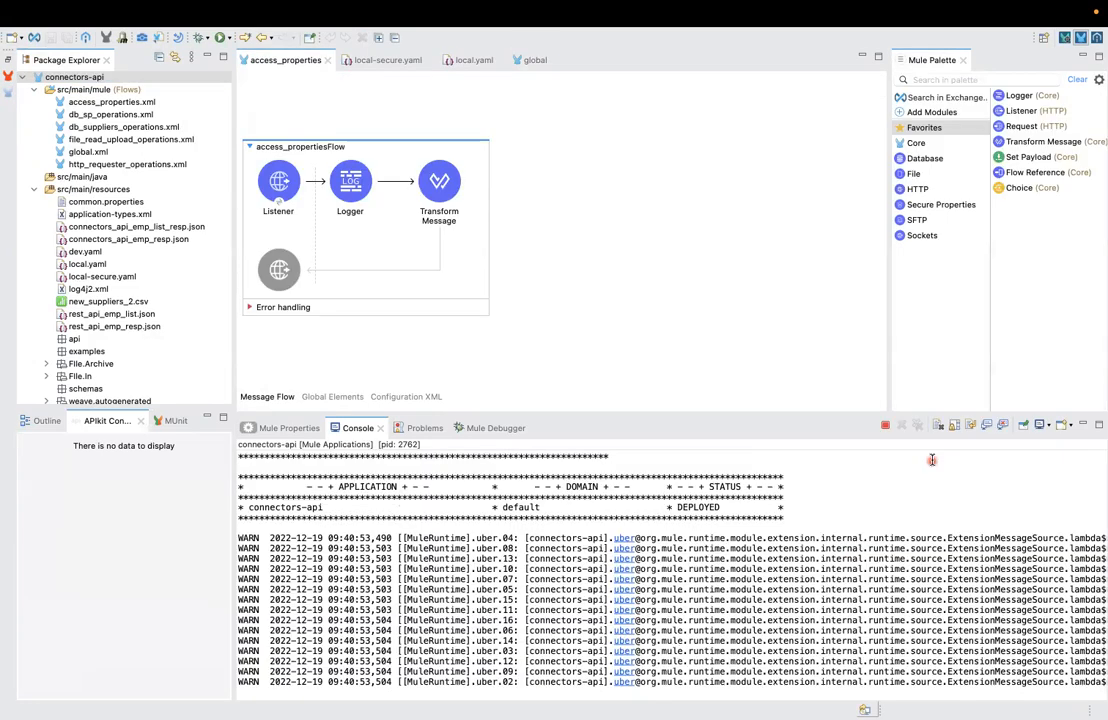
pyautogui.click(938, 428)
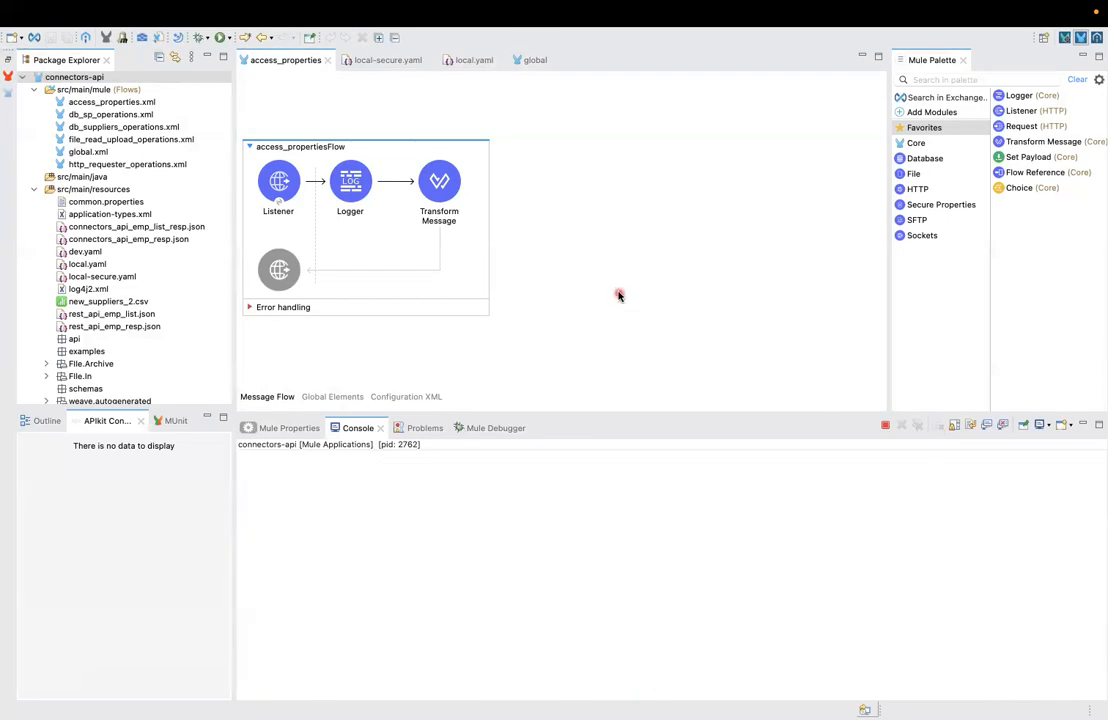
pyautogui.press('super+Tab')
pyautogui.press('super+Tab')
pyautogui.press('super+Tab')
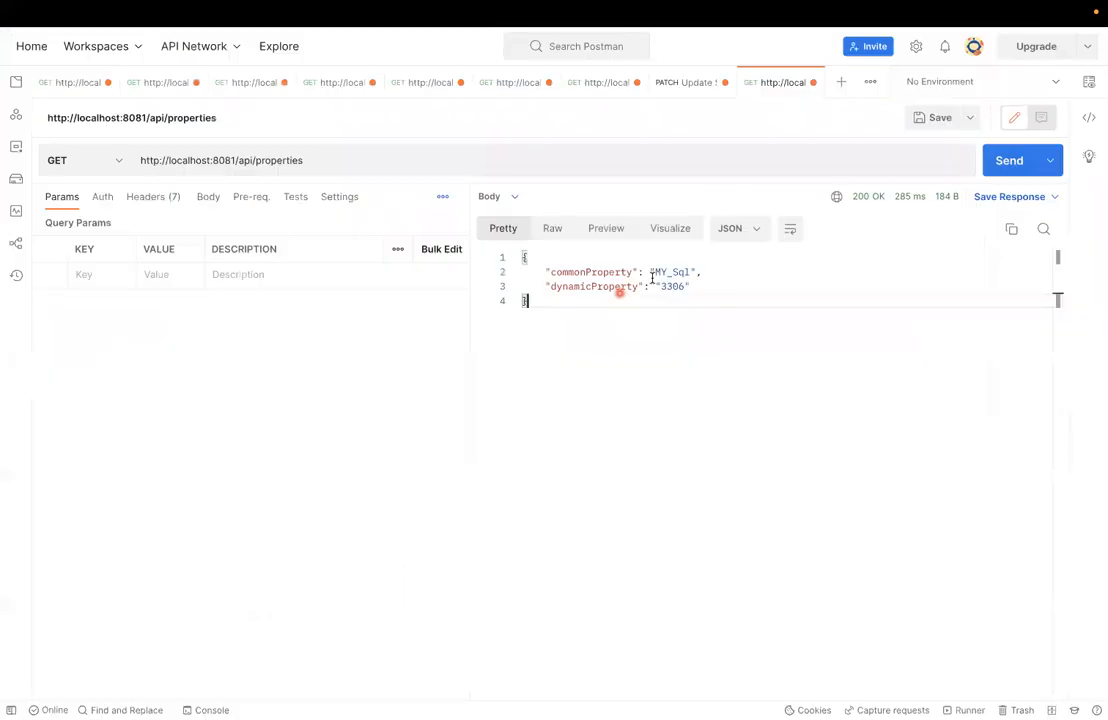
pyautogui.click(1005, 166)
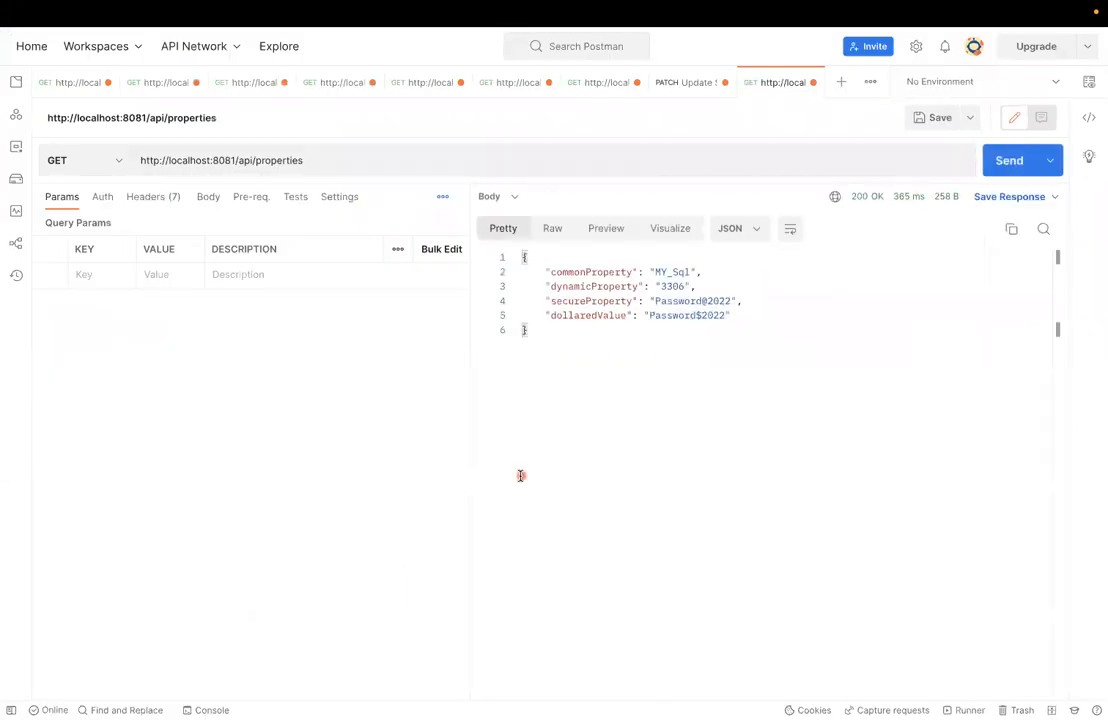
# - Examine the secureProperty and dollaredValue entries in the response body, including their special characters
pyautogui.click(863, 287)
pyautogui.click(809, 300)
pyautogui.moveTo(545, 300); pyautogui.dragTo(744, 300)
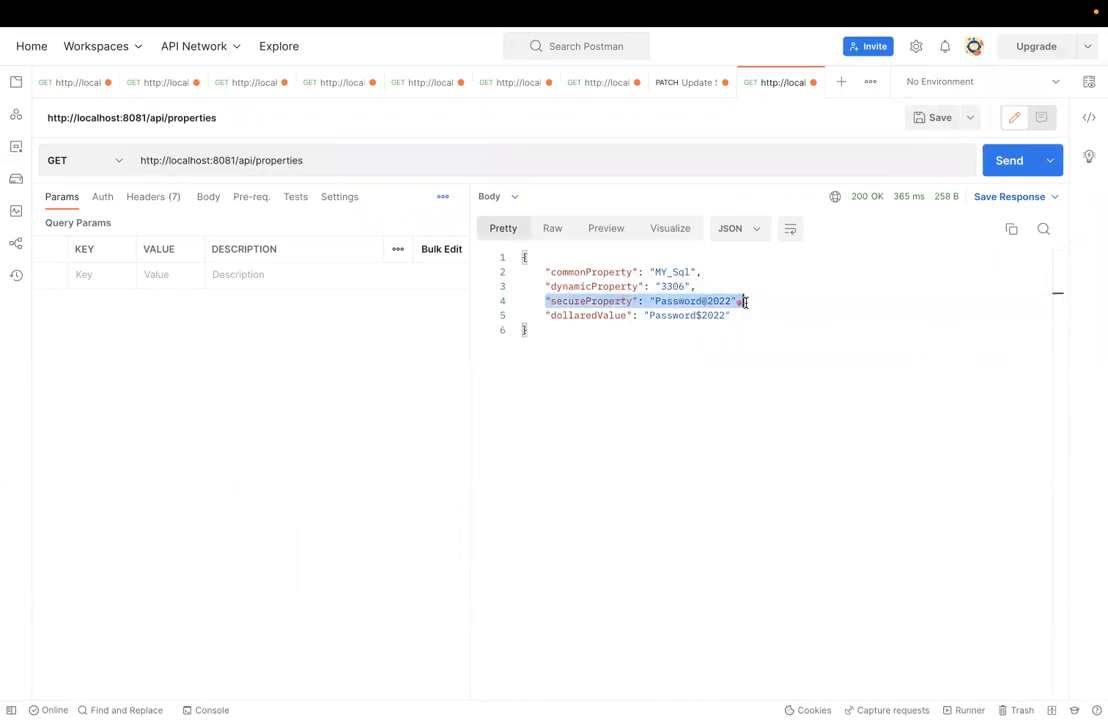
pyautogui.click(752, 301)
pyautogui.click(650, 300)
pyautogui.click(708, 300)
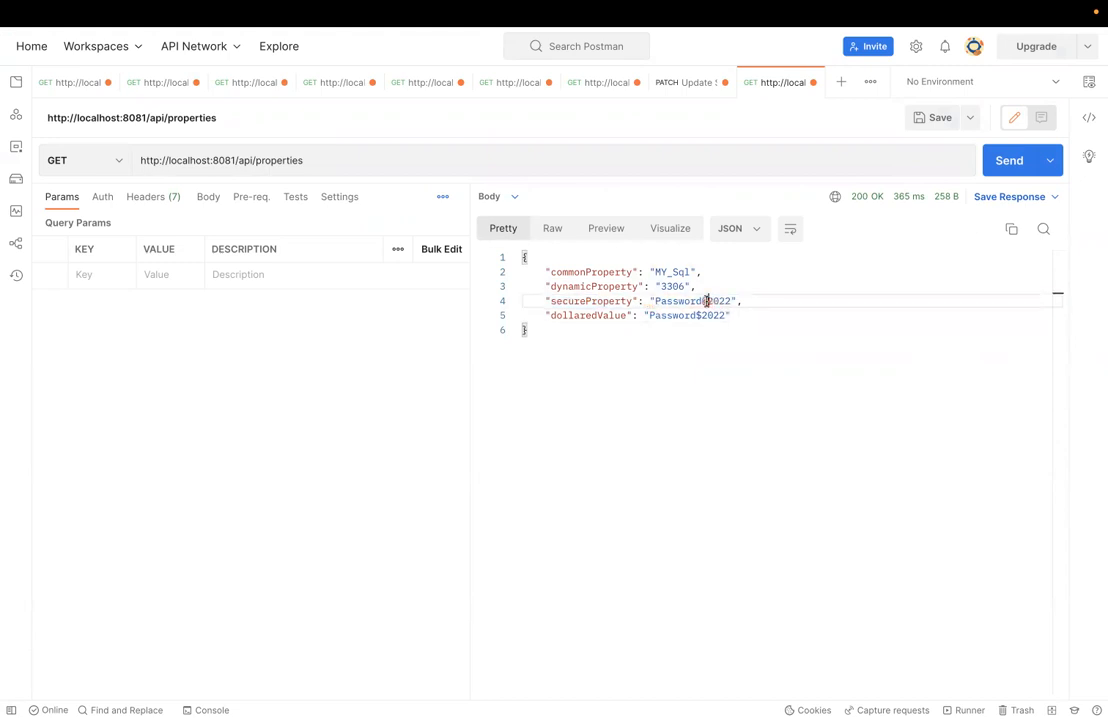
pyautogui.click(698, 315)
pyautogui.click(770, 318)
pyautogui.moveTo(770, 313); pyautogui.dragTo(764, 299)
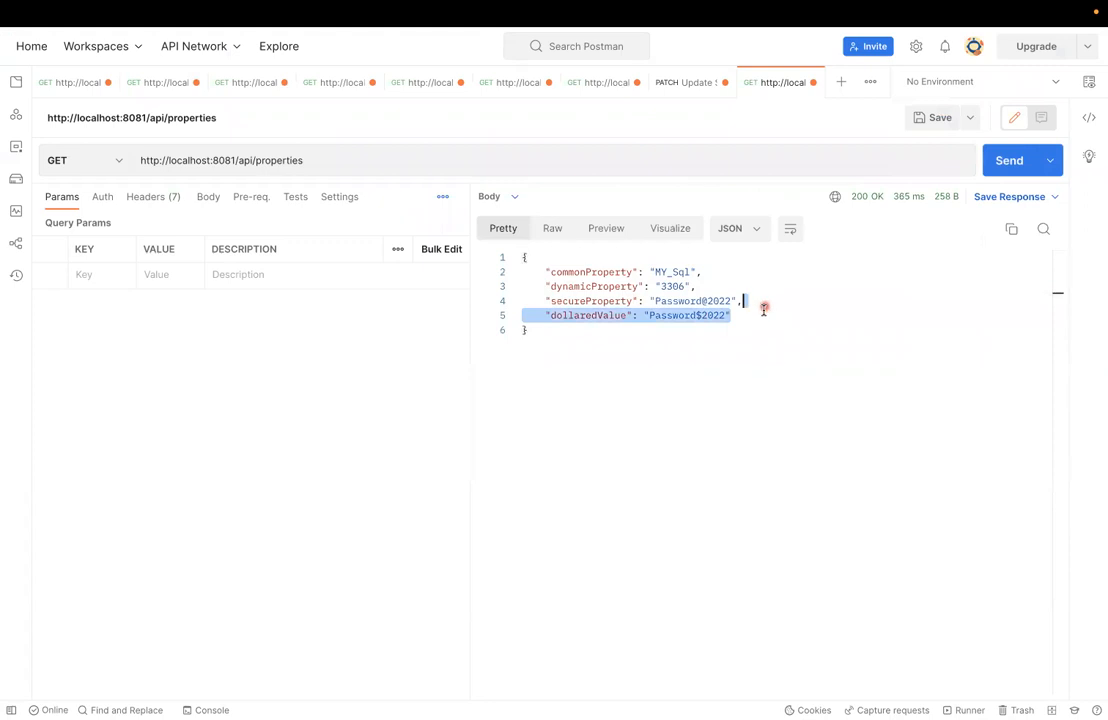
pyautogui.click(764, 311)
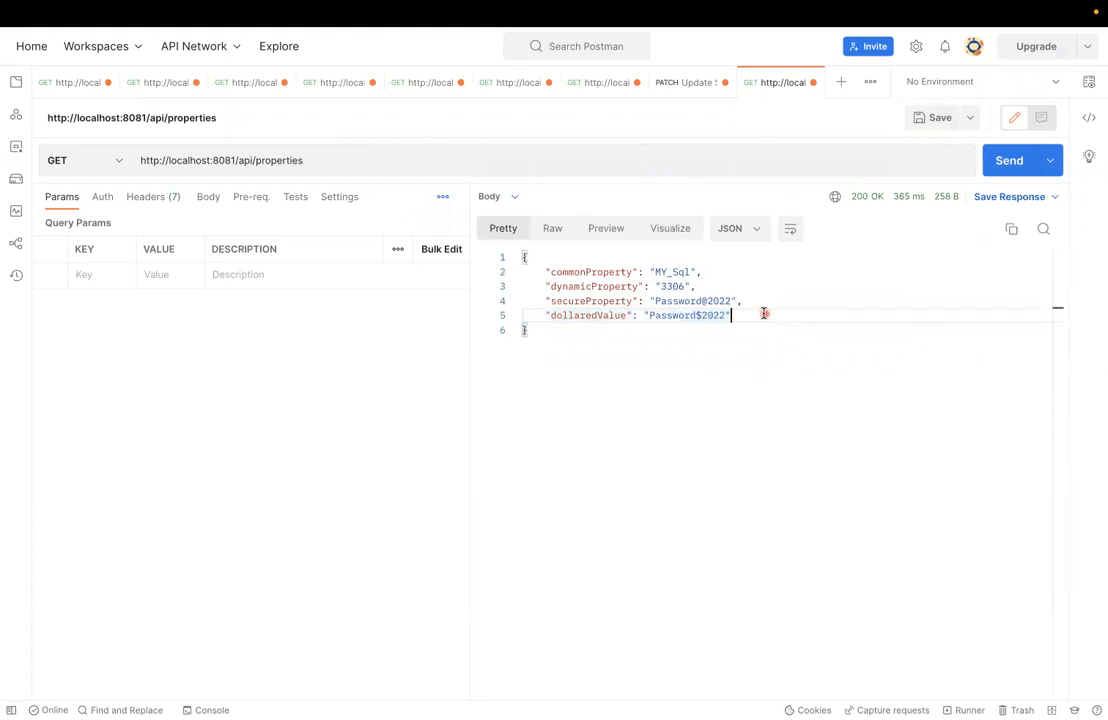
pyautogui.doubleClick(695, 315)
# - In CotEditor's Secure_Encrypt_Decrypt notes, duplicate the SecurePropertiesTool encrypt command for the dollar-sign password below the original, separated by a blank line
pyautogui.press('super+Tab')
pyautogui.press('super+Tab')
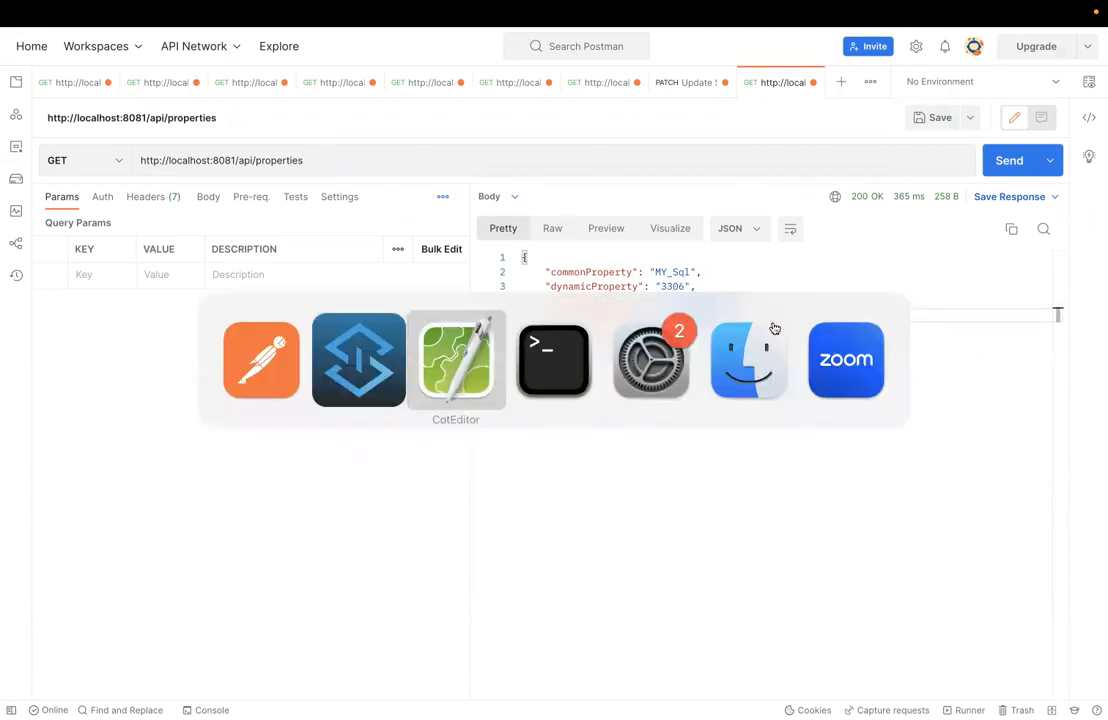
pyautogui.click(262, 556)
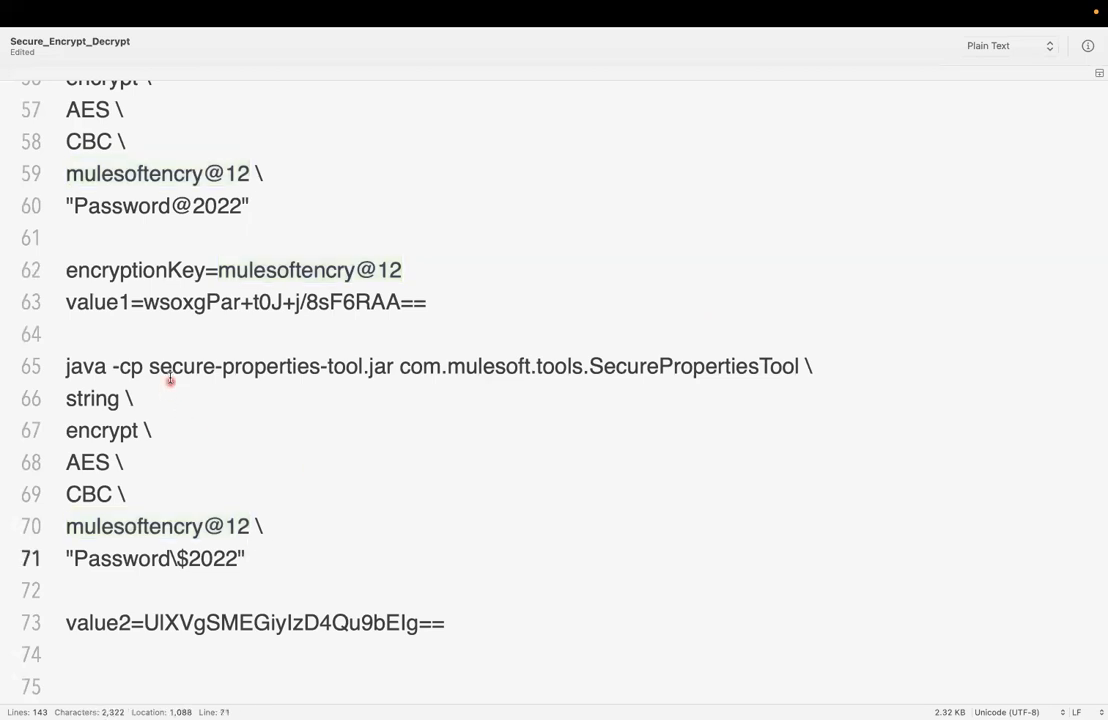
pyautogui.keyDown('shift'); pyautogui.click(169, 370); pyautogui.keyUp('shift')
pyautogui.hotkey('ctrl', 'c')
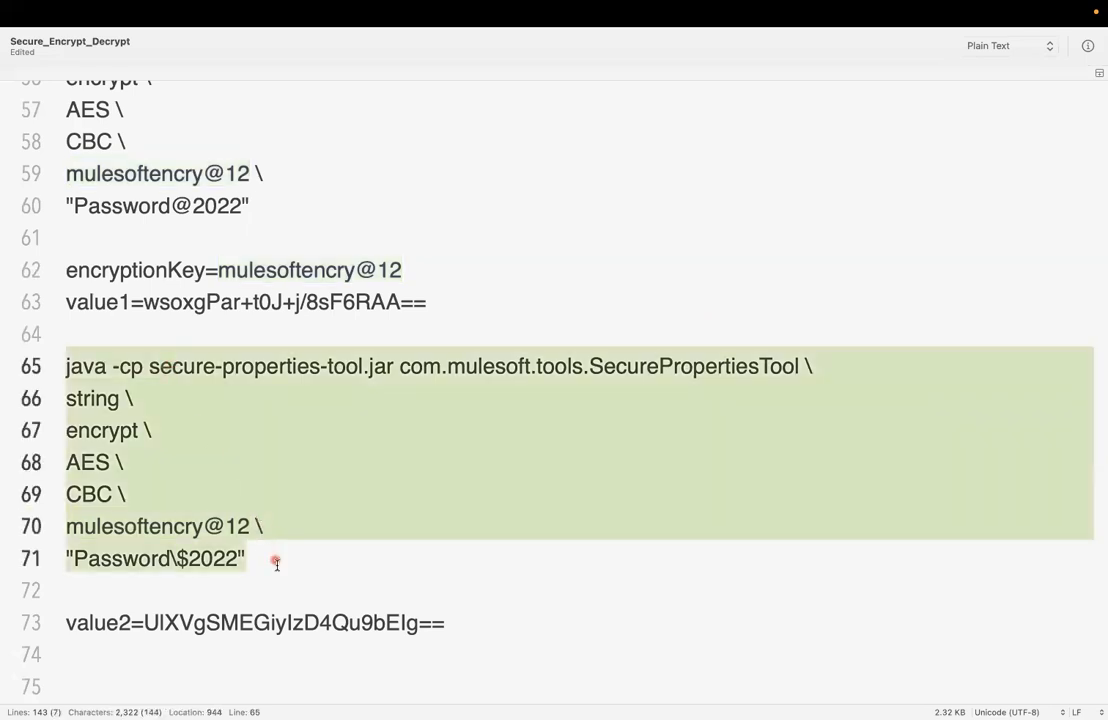
pyautogui.click(277, 564)
pyautogui.press('Return')
pyautogui.press('Return')
pyautogui.hotkey('ctrl', 'v')
# - Remove the escaping backslash before the dollar sign from the password string in the duplicated encrypt command
pyautogui.scroll(-2, 277, 566)
pyautogui.scroll(4, 279, 569)
pyautogui.click(178, 458)
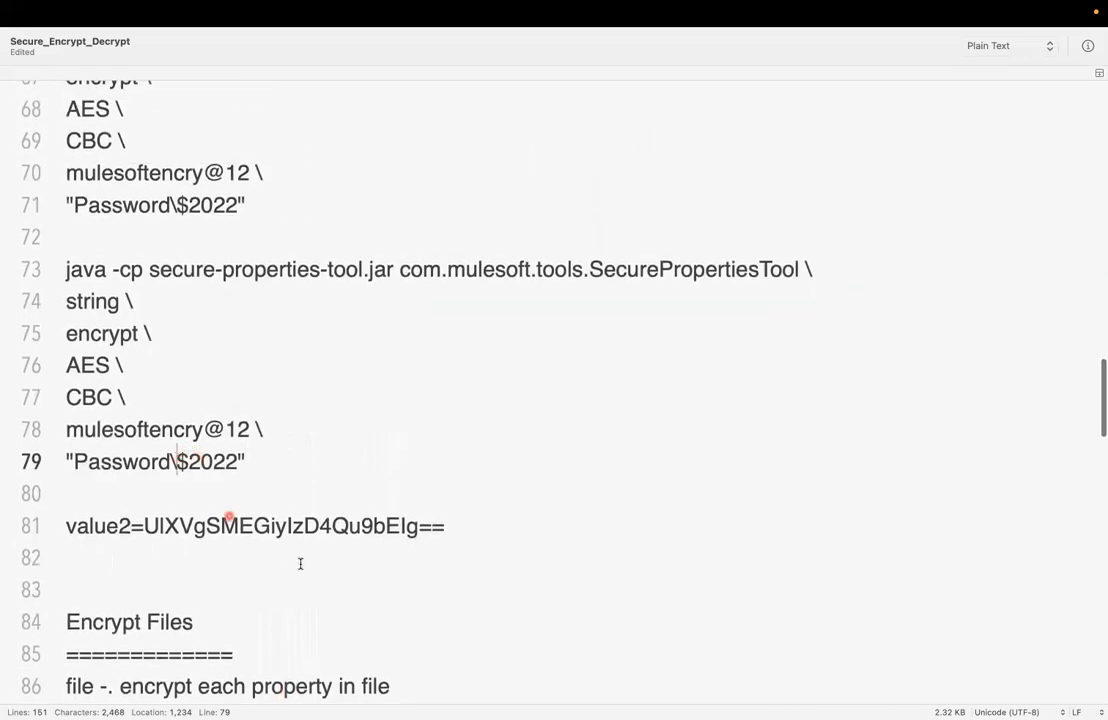
pyautogui.press('BackSpace')
pyautogui.press('super+Right')
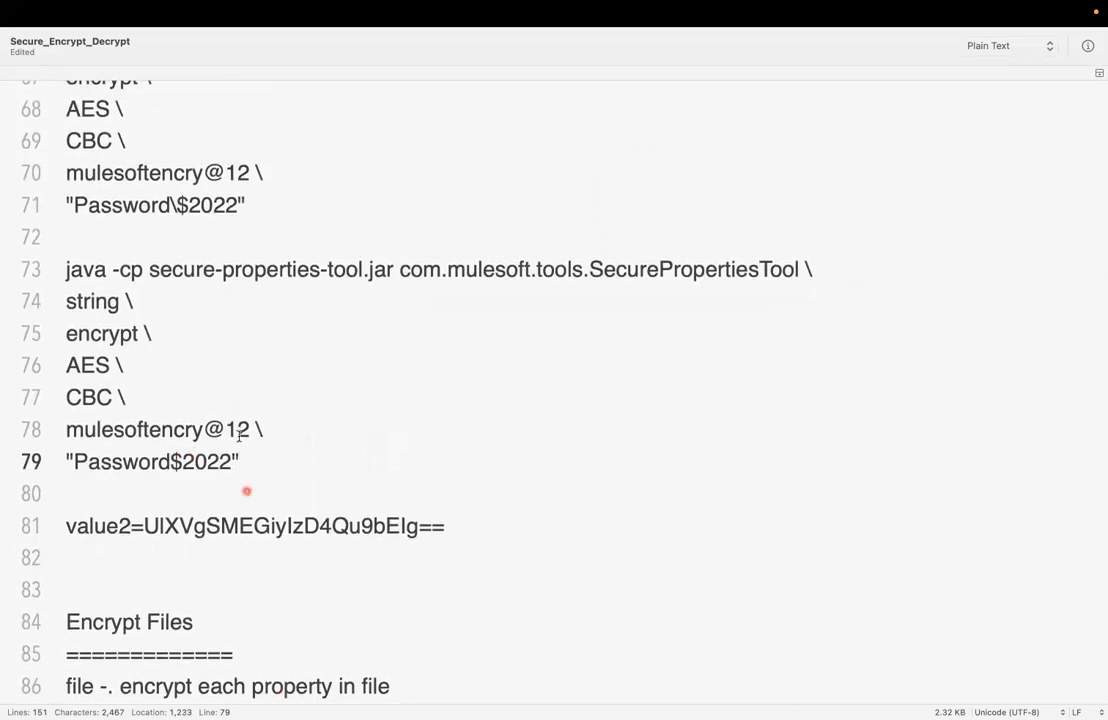
# - Copy the unescaped encrypt command from the notes and run it in Terminal
pyautogui.keyDown('shift'); pyautogui.click(232, 275); pyautogui.keyUp('shift')
pyautogui.press('super+Tab')
pyautogui.press('super+Tab')
pyautogui.press('super+Tab')
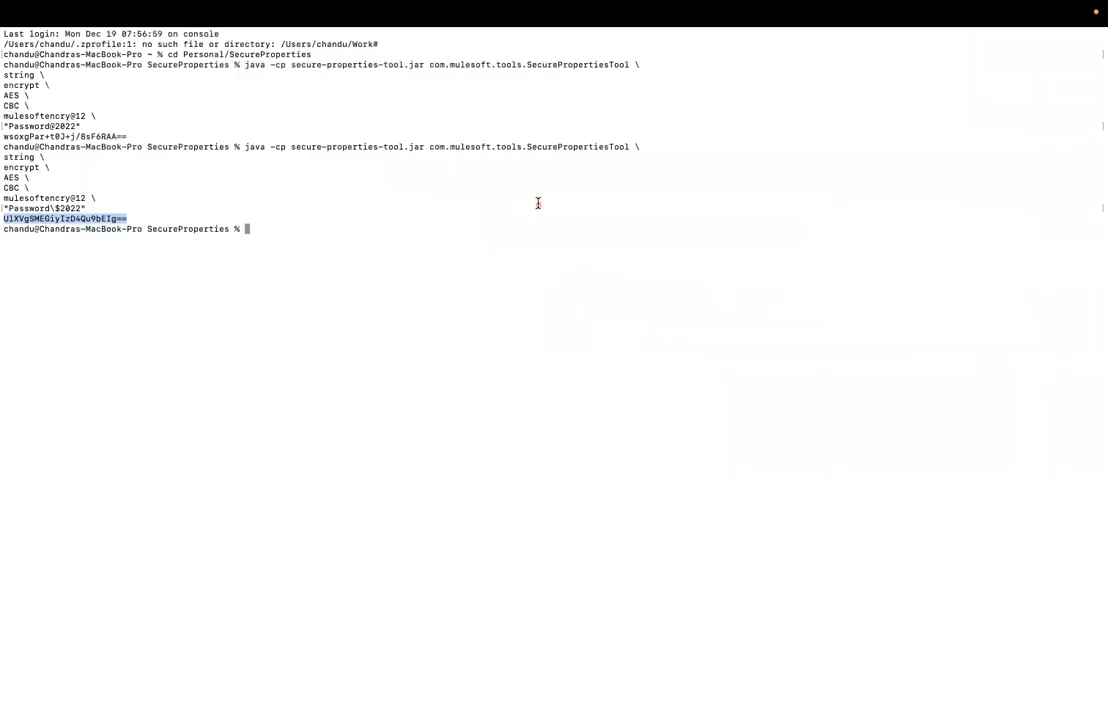
pyautogui.press('super+v')
pyautogui.press('Return')
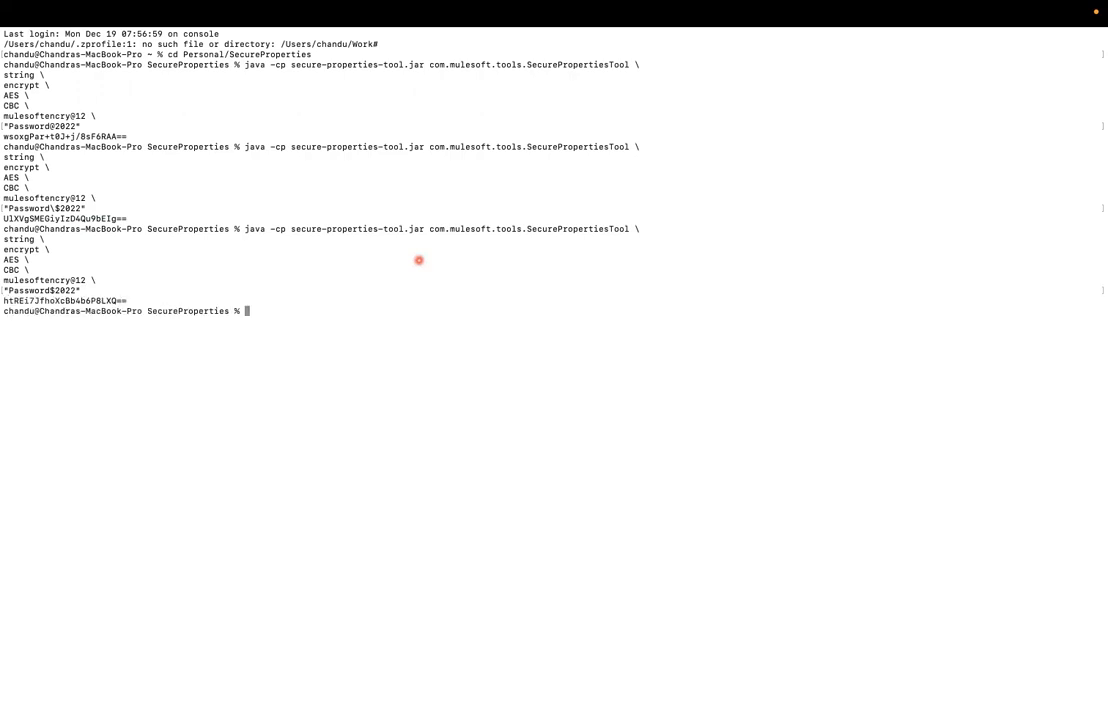
# - Copy the newly generated encrypted value from Terminal and paste it on a new line below dollaredValue in Anypoint Studio's local-secure.yaml
pyautogui.moveTo(128, 300); pyautogui.dragTo(2, 300)
pyautogui.press('super+Tab')
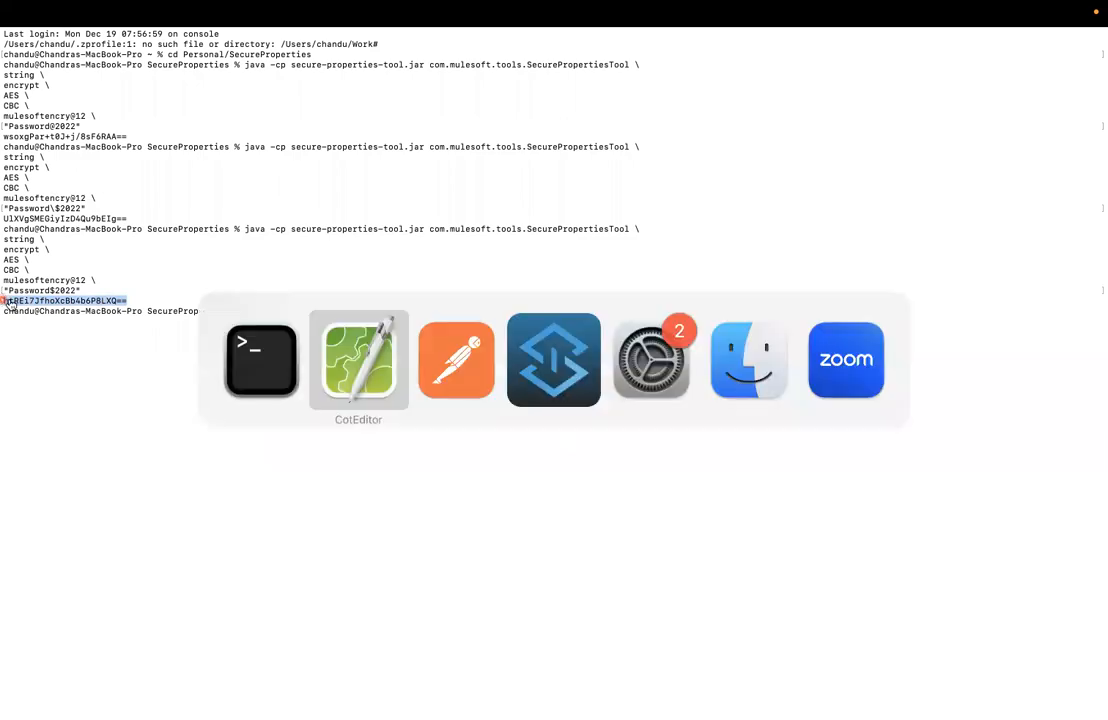
pyautogui.press('super+Tab')
pyautogui.press('super+Tab')
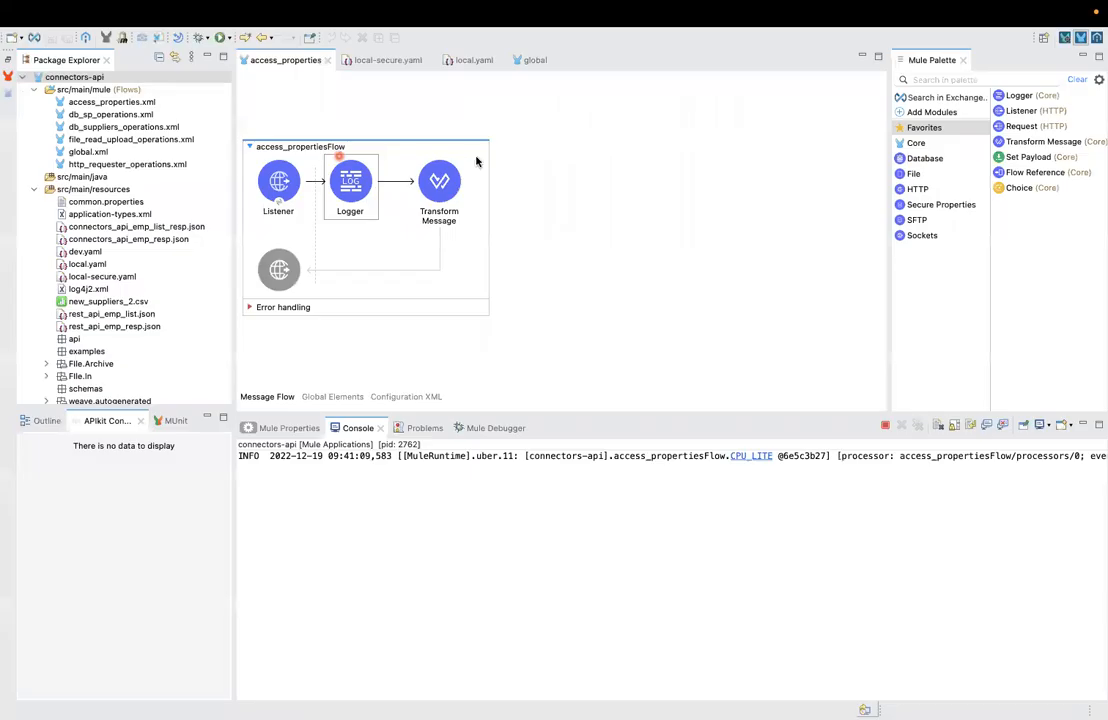
pyautogui.click(397, 66)
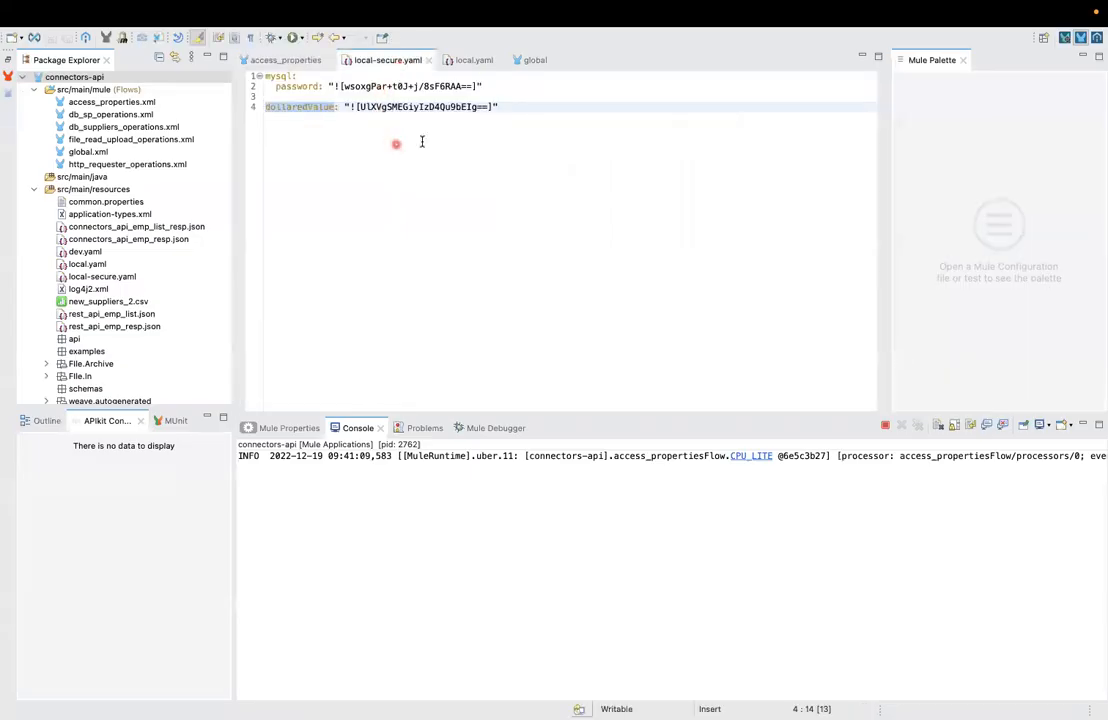
pyautogui.press('Return')
pyautogui.press('Return')
pyautogui.press('super+v')
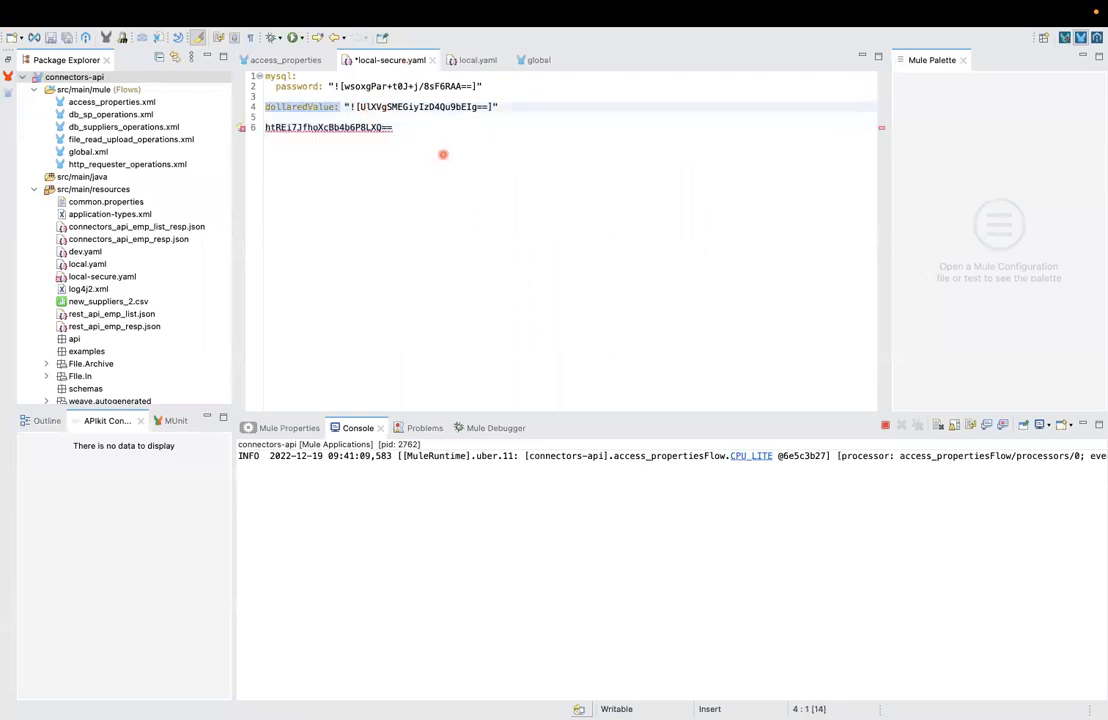
# - Give the pasted encrypted value the property key dollaredValueWithoutEscape, based on a copy of the dollaredValue key
pyautogui.press('super+c')
pyautogui.press('Down')
pyautogui.press('Down')
pyautogui.press('super+v')
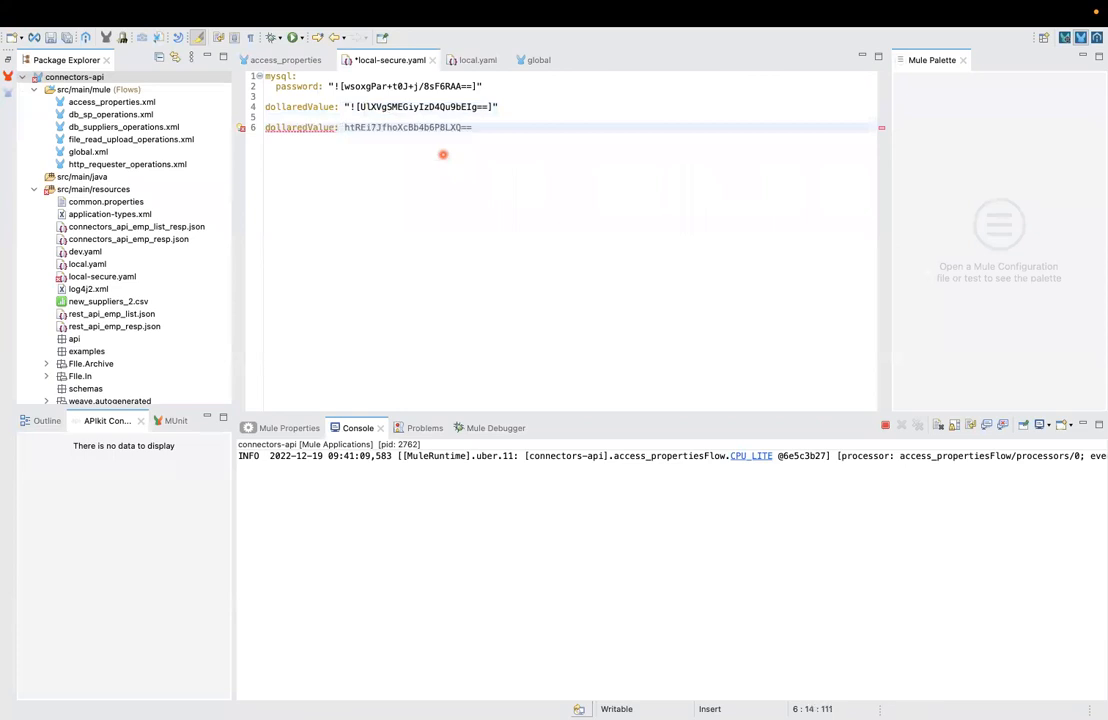
pyautogui.write('Without')
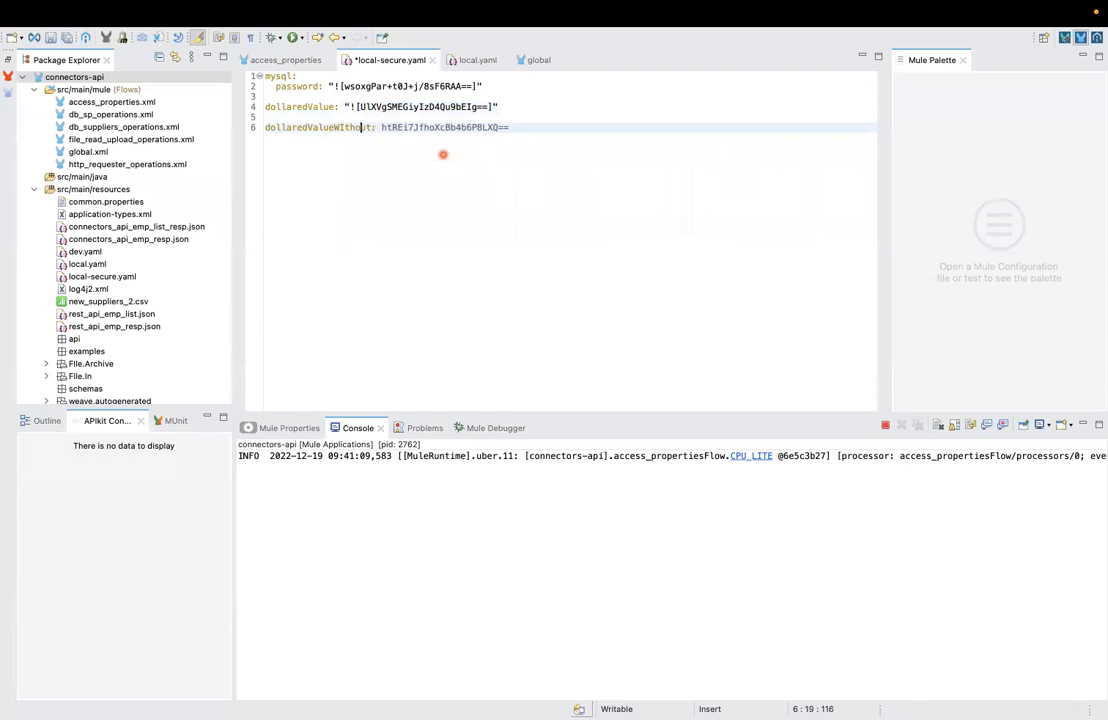
pyautogui.press('Right')
pyautogui.press('Right')
pyautogui.press('Right')
pyautogui.press('Right')
pyautogui.press('Right')
pyautogui.write('Escape')
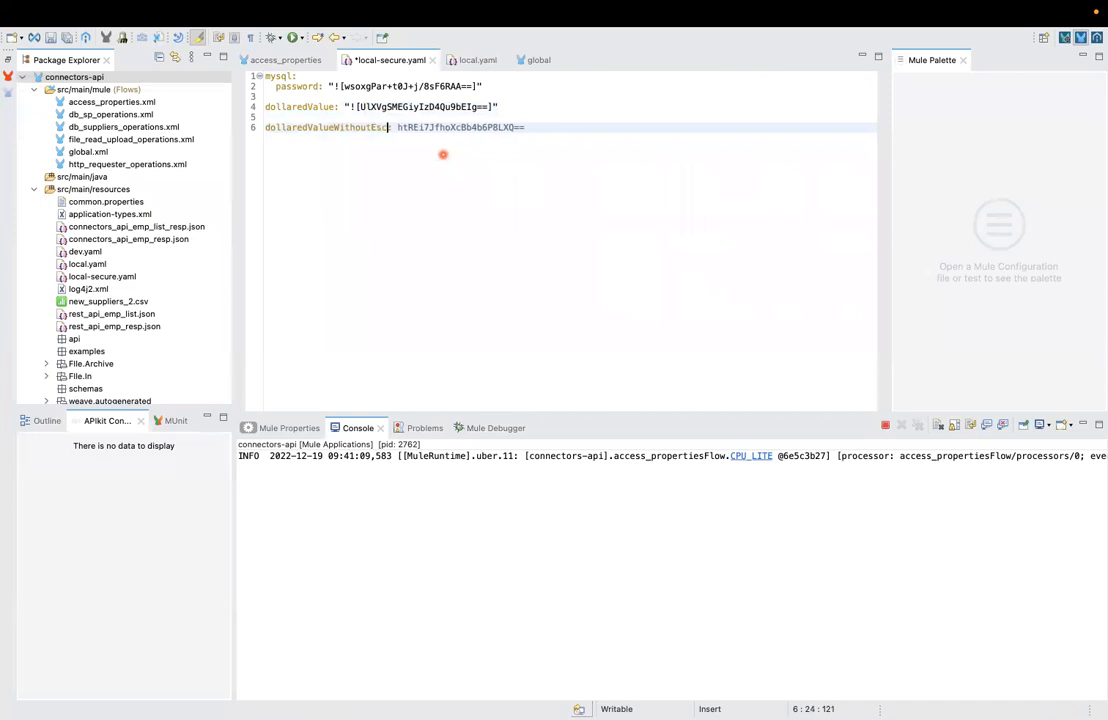
pyautogui.press('Right')
pyautogui.press('Right')
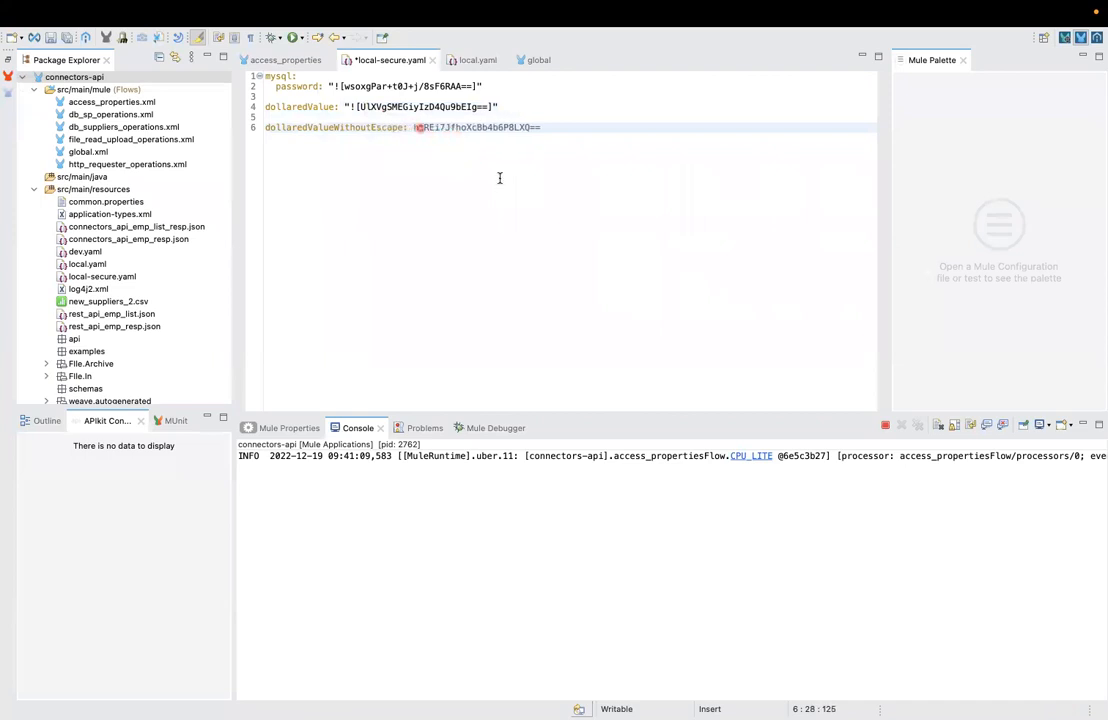
# - Wrap the encrypted value of dollaredValueWithoutEscape in ![ ] and enclose the whole expression in double quotes
pyautogui.write('![]')
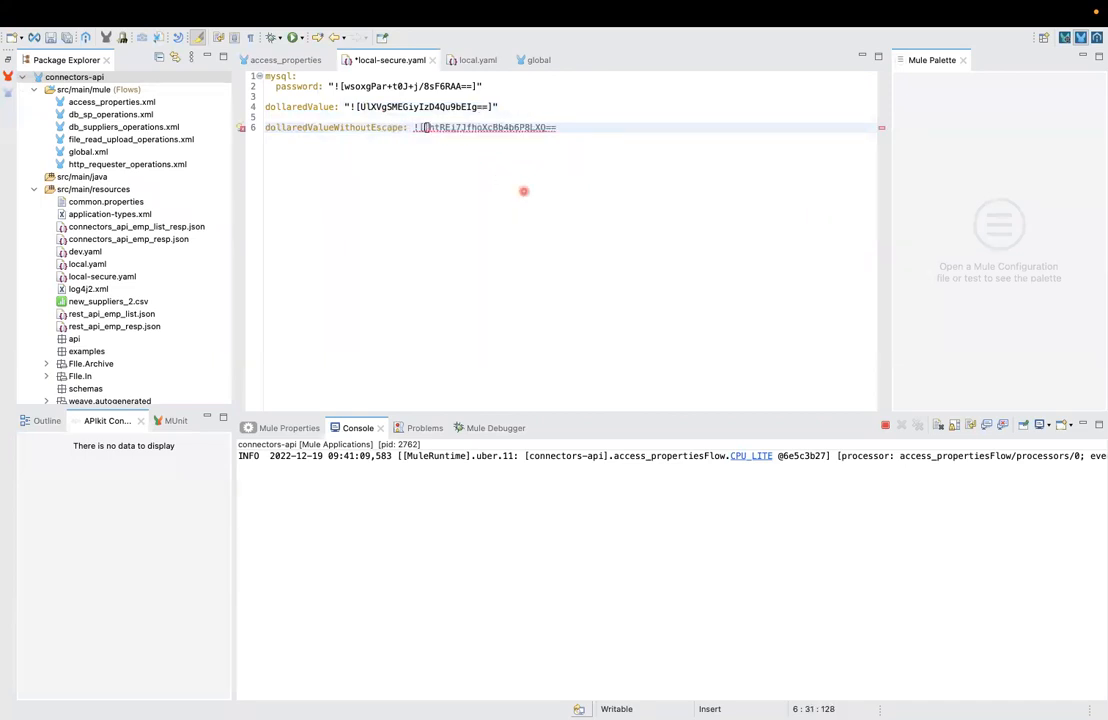
pyautogui.press('BackSpace')
pyautogui.hotkey('shift', 'End')
pyautogui.press('Delete')
pyautogui.press('Left')
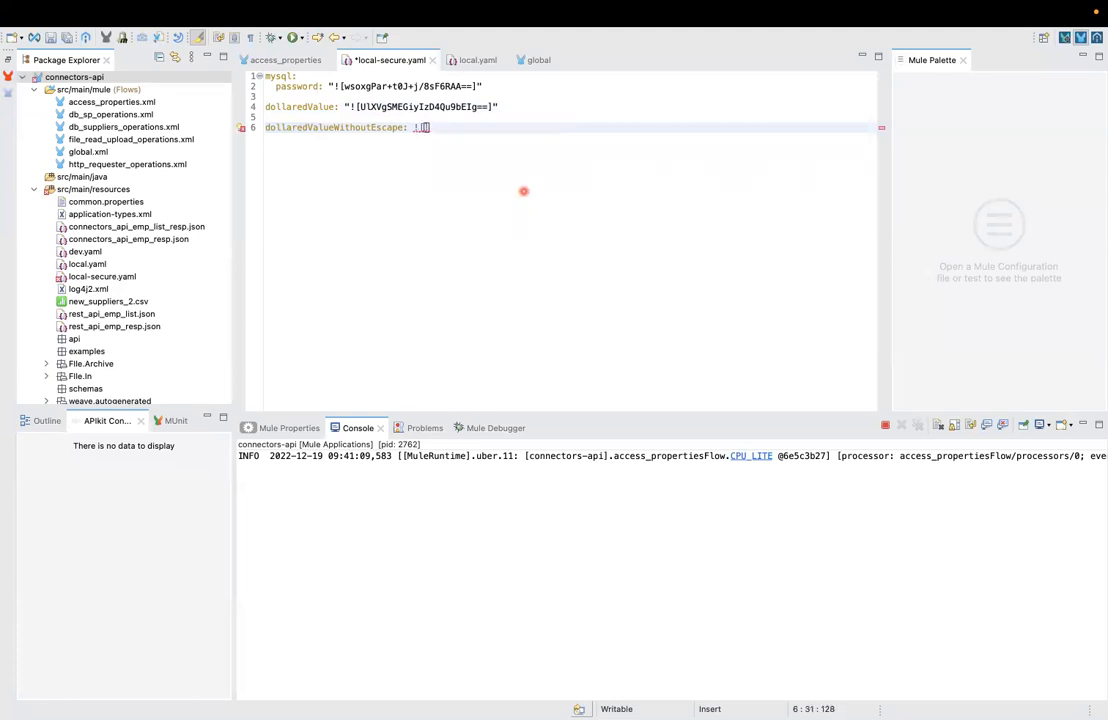
pyautogui.press('super+v')
pyautogui.click(414, 128)
pyautogui.hotkey('shift', 'End')
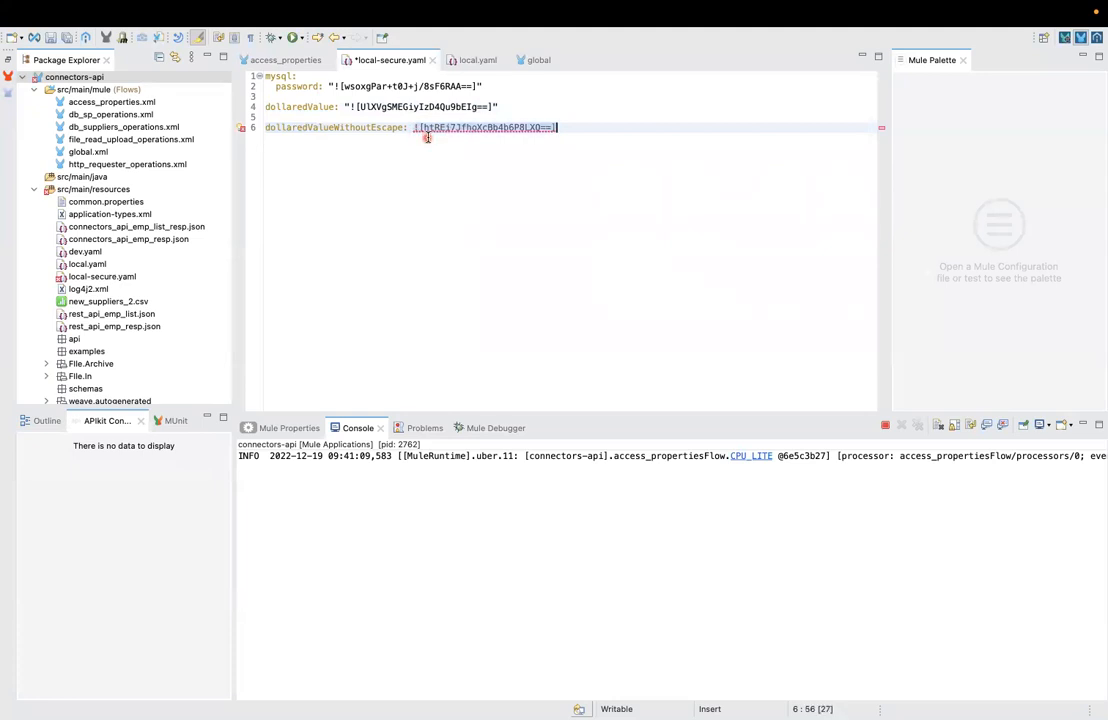
pyautogui.press('BackSpace')
pyautogui.hotkey('ctrl', 'v')
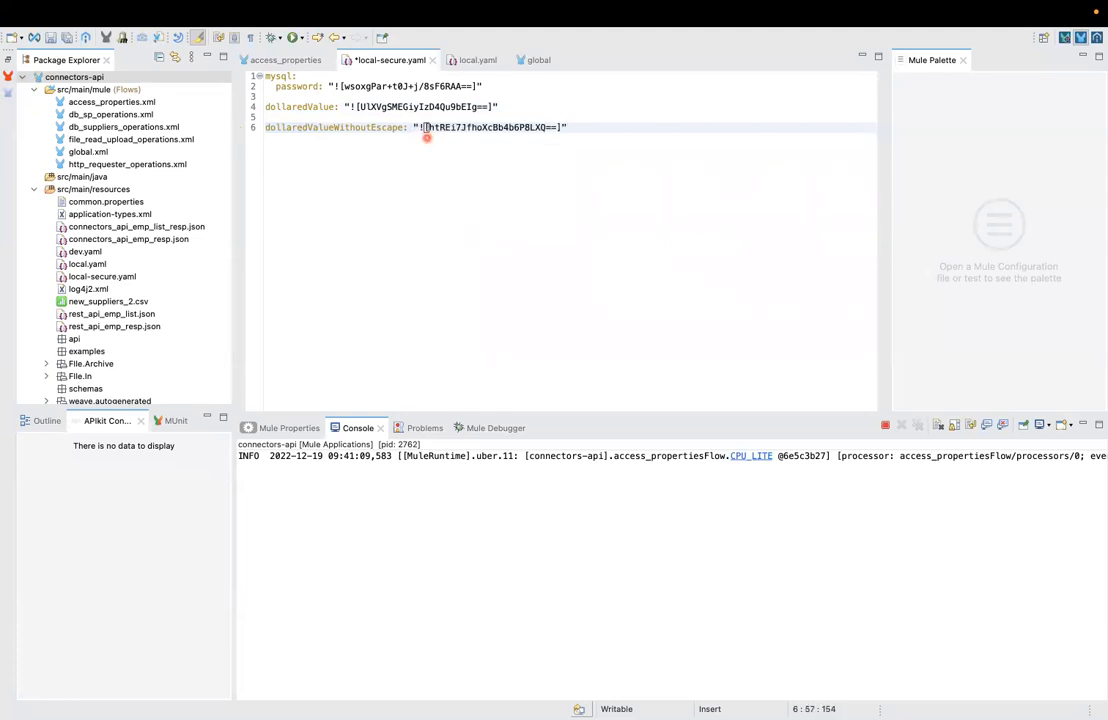
# - Stop the running connectors-api application and start a new quoted output entry after dollaredValue in the access_properties Transform Message
pyautogui.click(591, 109)
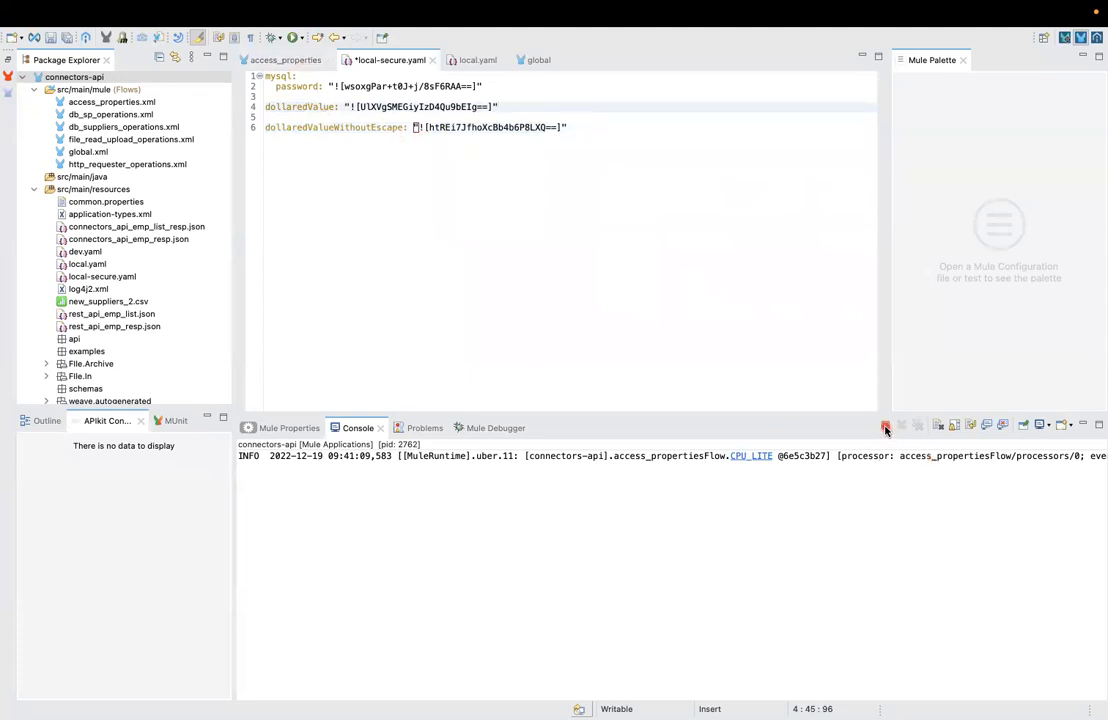
pyautogui.click(886, 427)
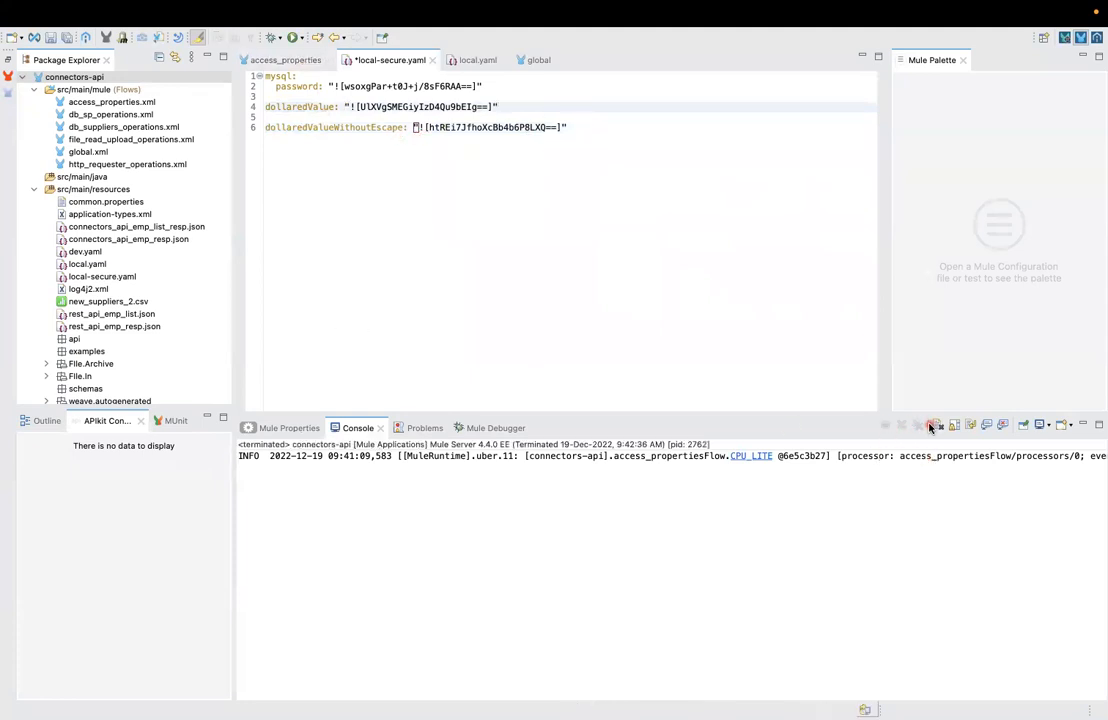
pyautogui.click(306, 66)
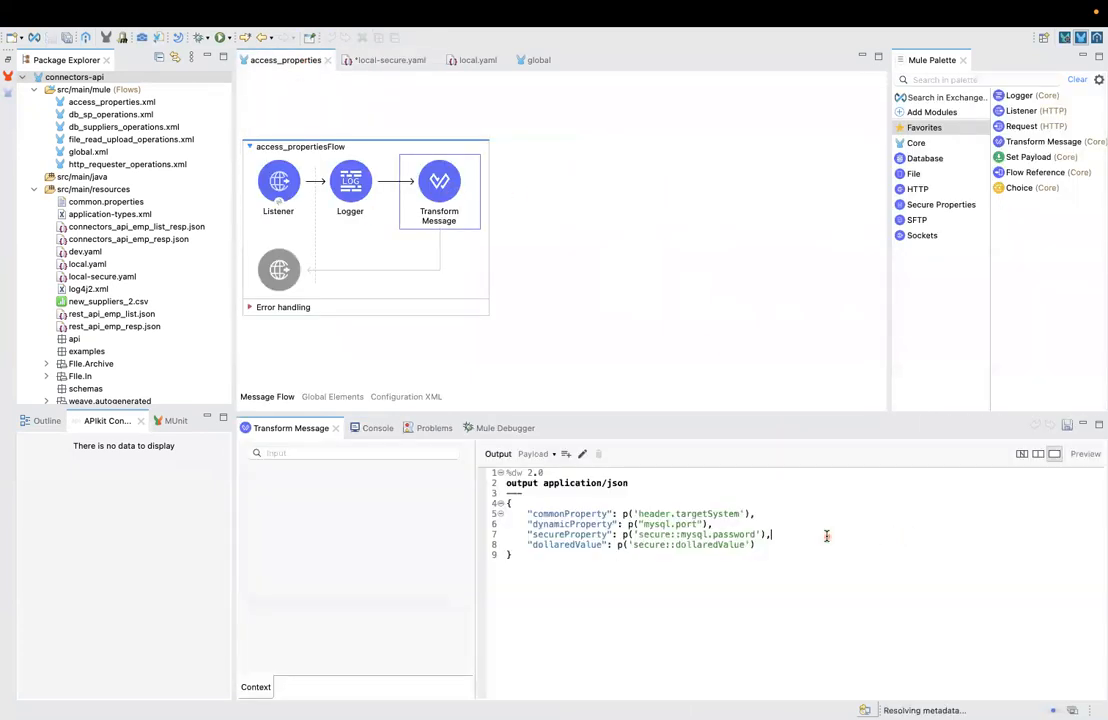
pyautogui.click(819, 542)
pyautogui.write(',')
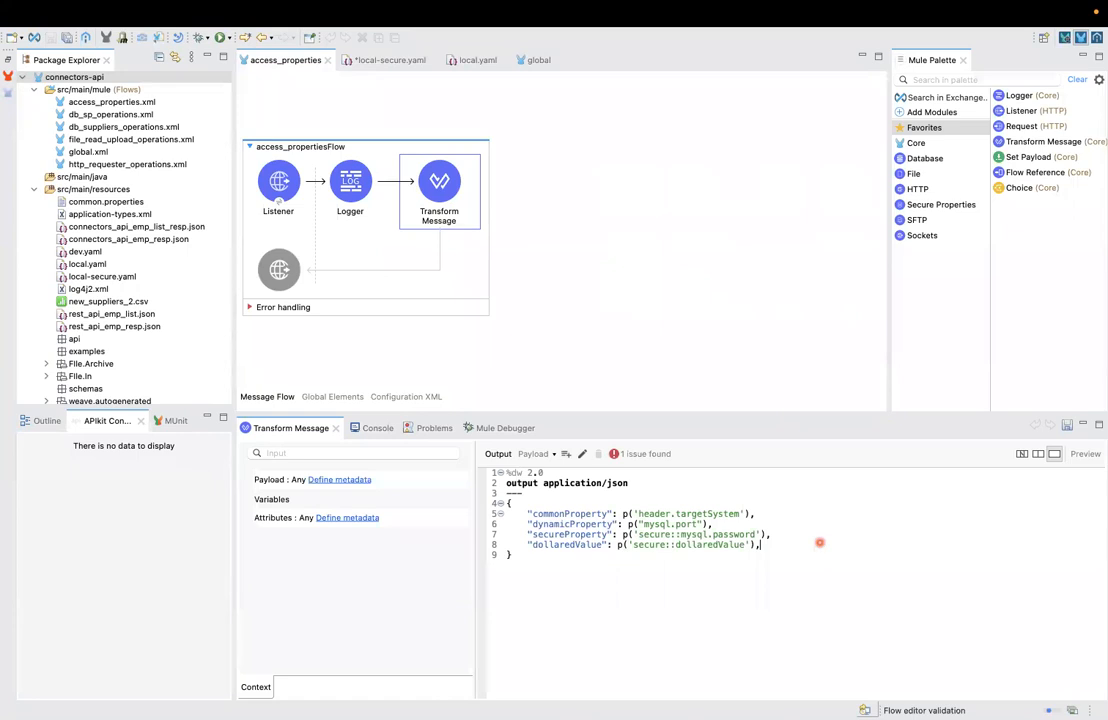
pyautogui.press('Return')
pyautogui.write('""')
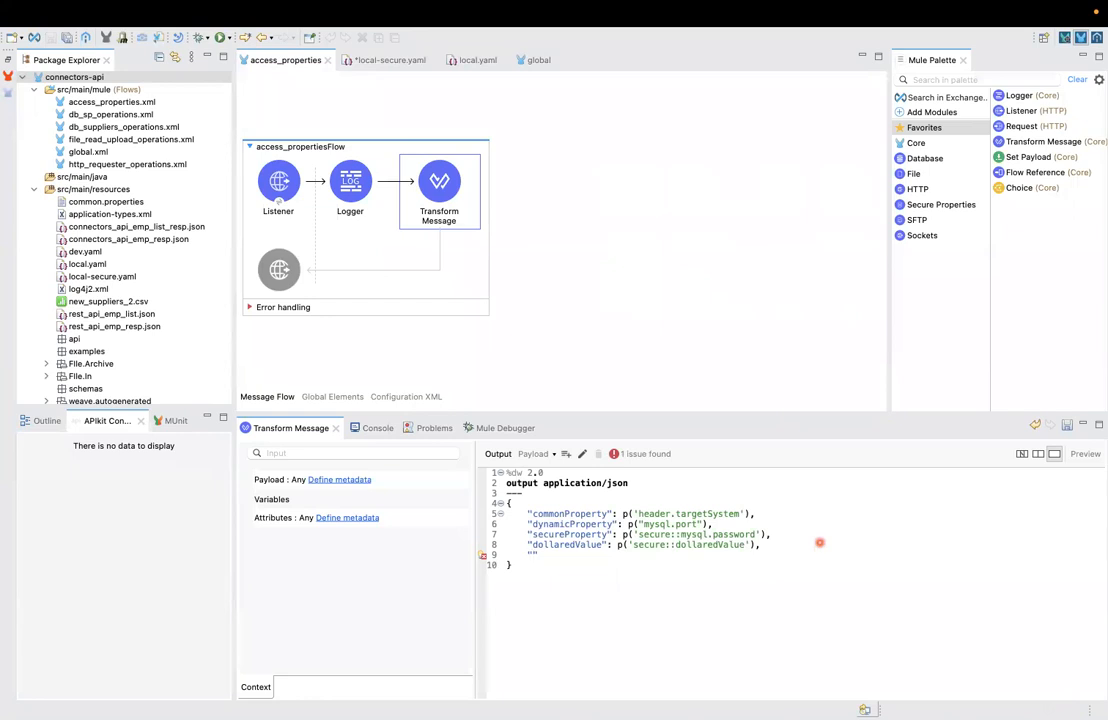
# - Complete the new output entry as "dollaredValueWithoutEscape": p('secure::dollaredValueWithoutEscape') and save access_properties
pyautogui.doubleClick(532, 544)
pyautogui.hotkey('ctrl', 'c')
pyautogui.hotkey('ctrl', 'v')
pyautogui.click(373, 62)
pyautogui.doubleClick(296, 127)
pyautogui.click(289, 75)
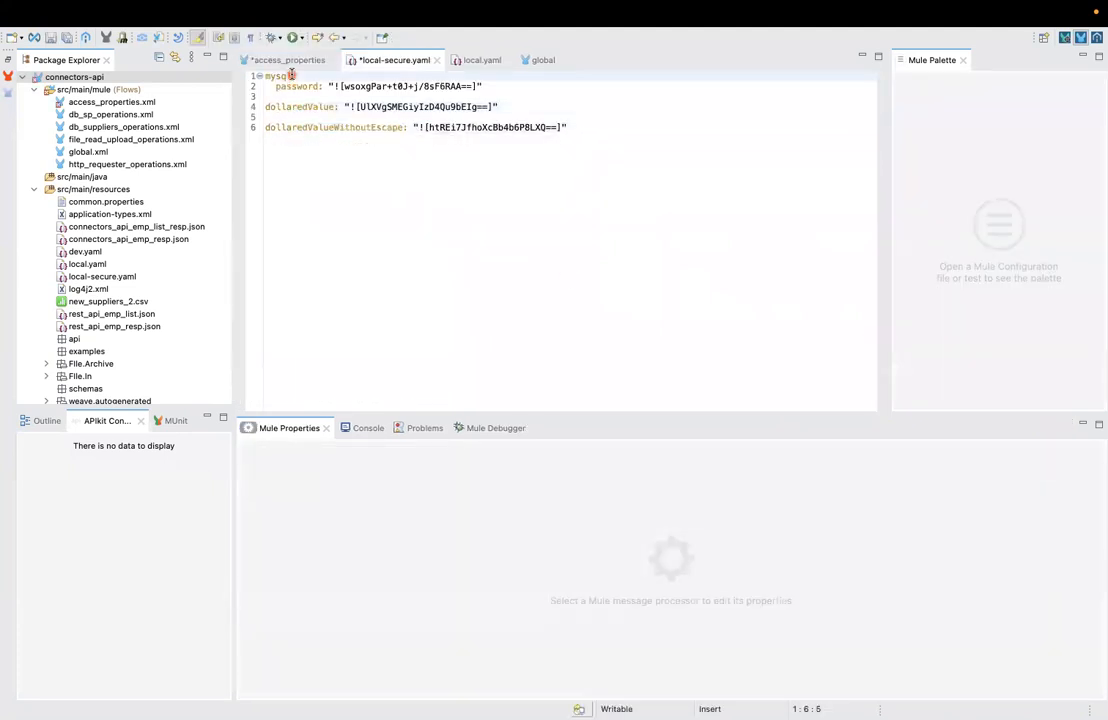
pyautogui.click(288, 60)
pyautogui.doubleClick(560, 555)
pyautogui.hotkey('ctrl', 'v')
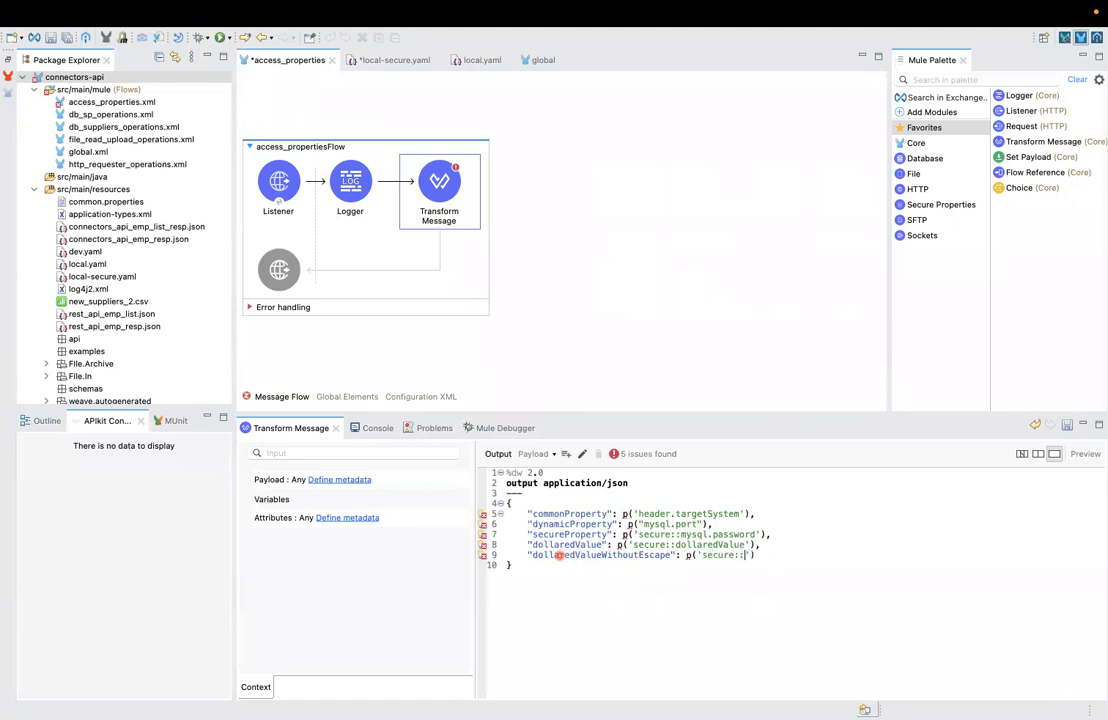
pyautogui.hotkey('ctrl', 'v')
pyautogui.click(768, 534)
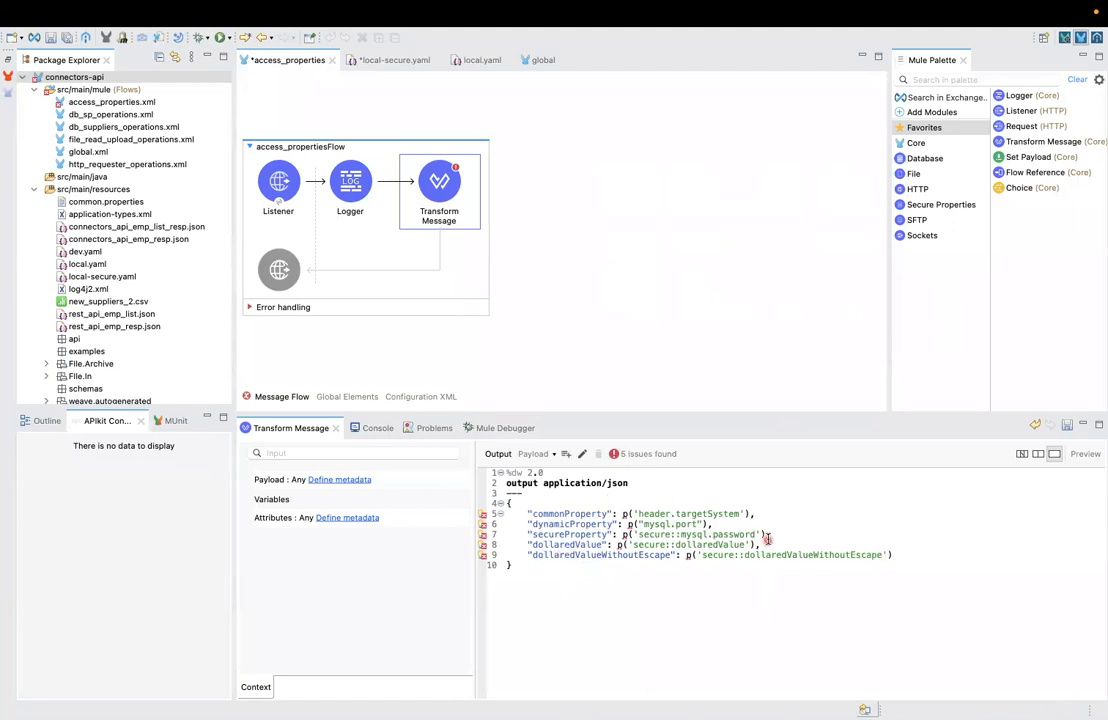
pyautogui.hotkey('ctrl', 's')
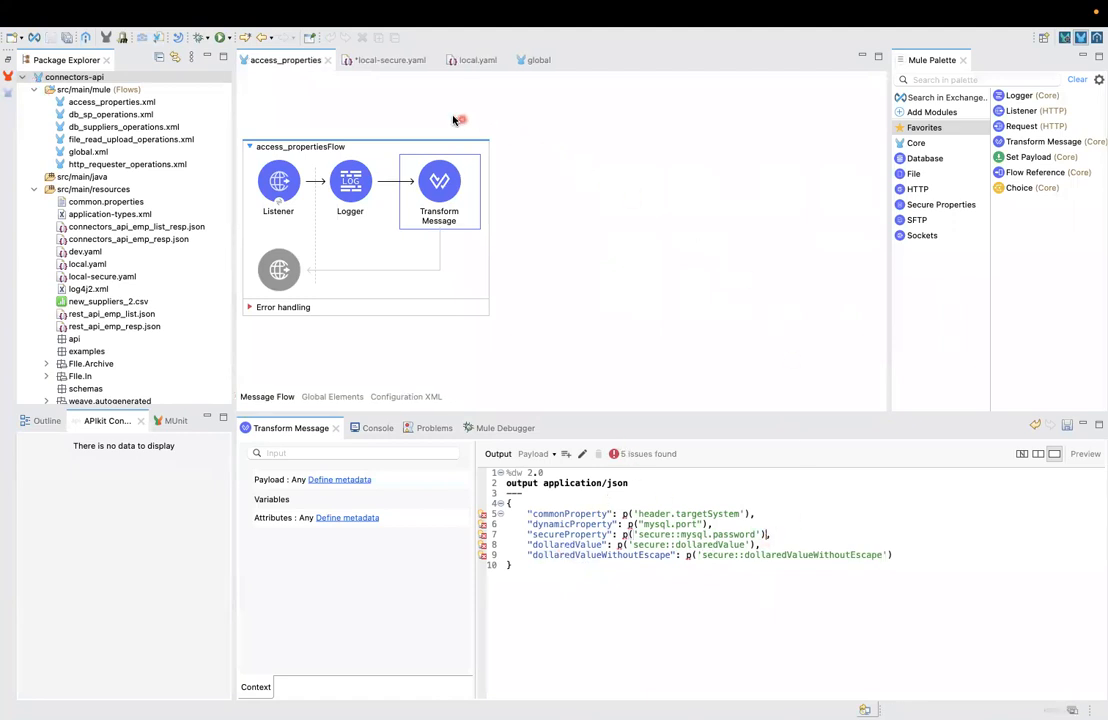
# - Add a Database Select operation after the Transform Message in access_propertiesFlow
pyautogui.click(962, 79)
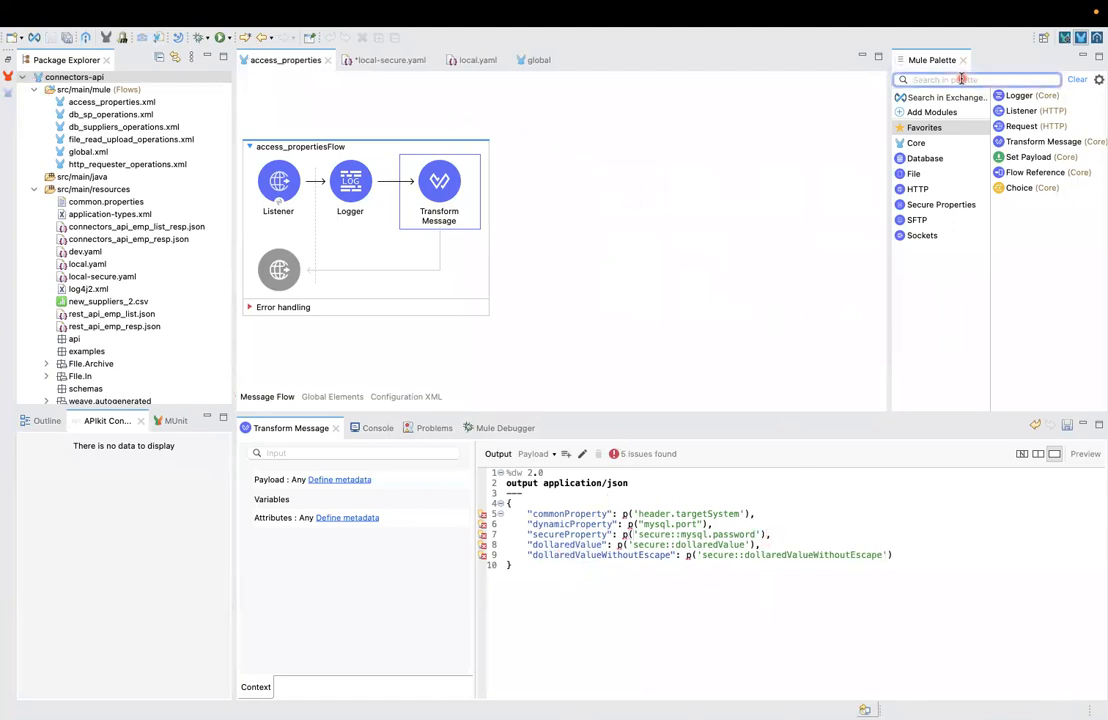
pyautogui.write('e')
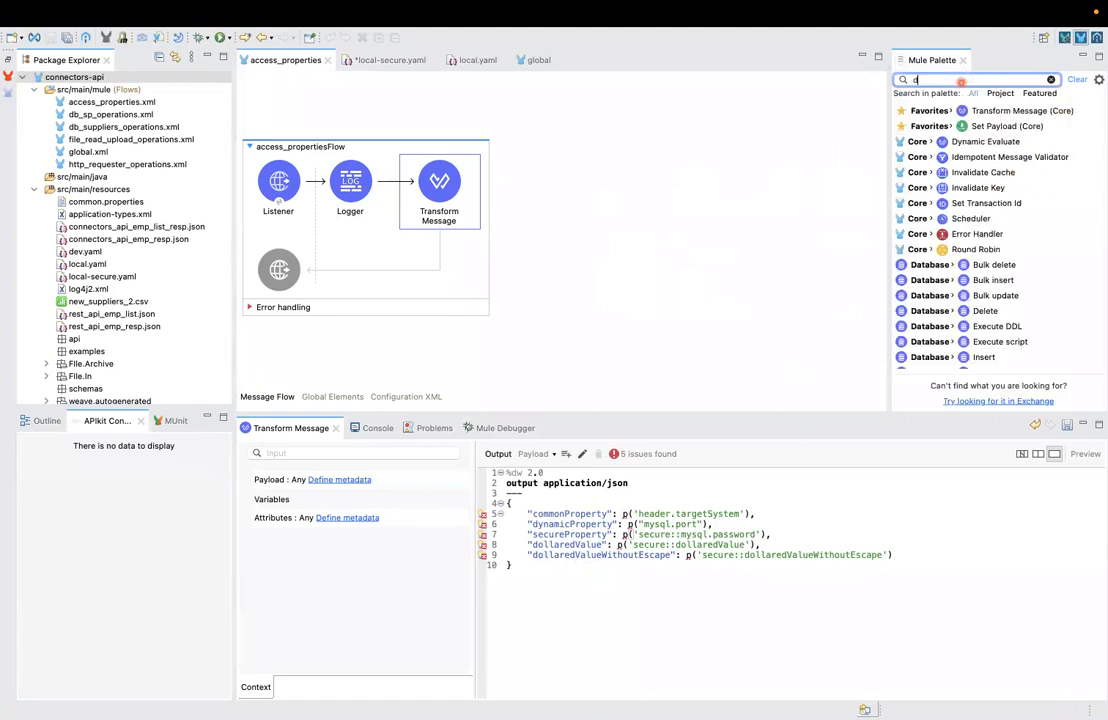
pyautogui.press('BackSpace')
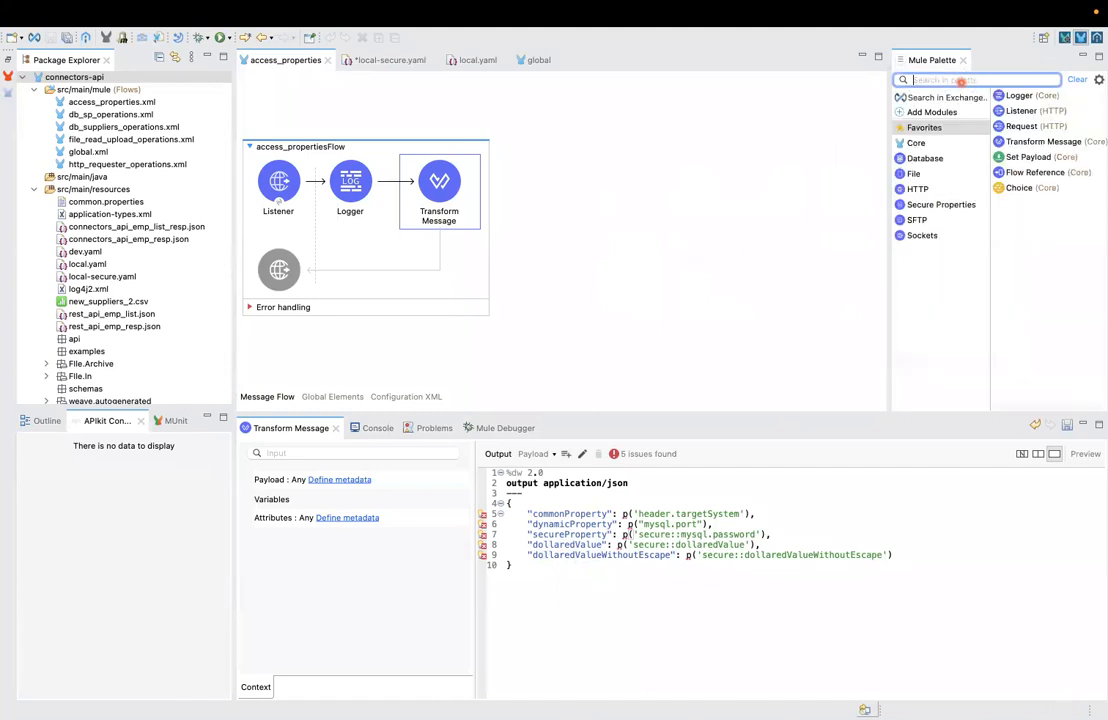
pyautogui.click(925, 158)
pyautogui.moveTo(1030, 234); pyautogui.dragTo(588, 195)
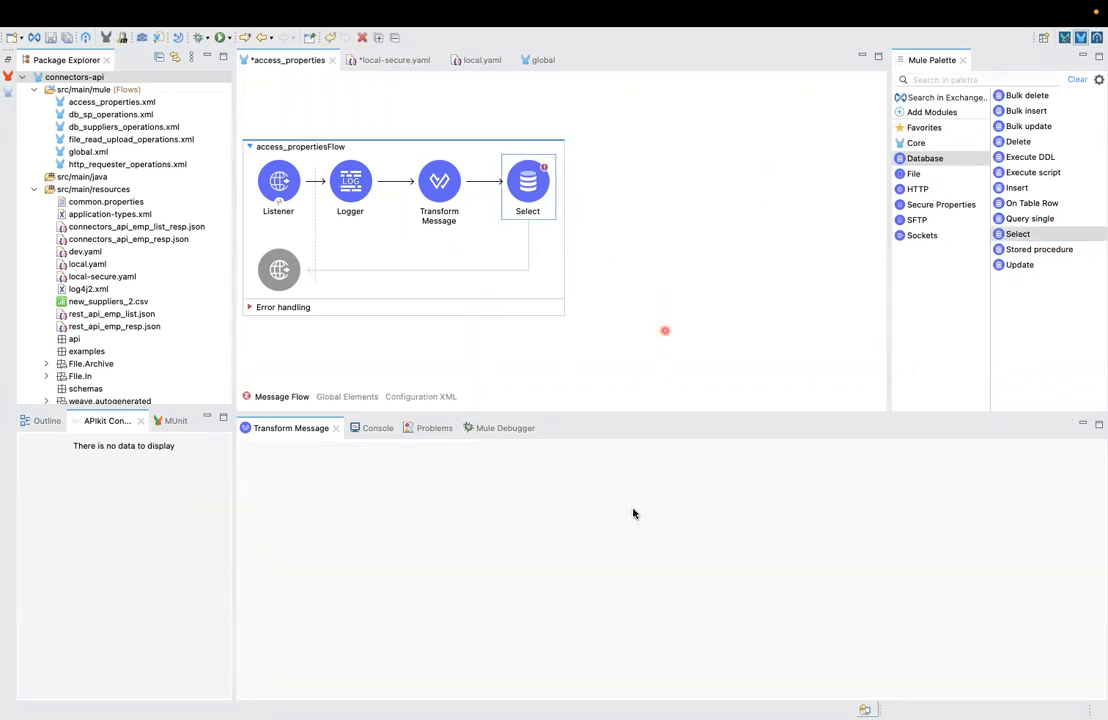
# - Configure the Select with Database_Config and the query SELECT * FROM hbt.suppliers, and save all open files
pyautogui.click(528, 529)
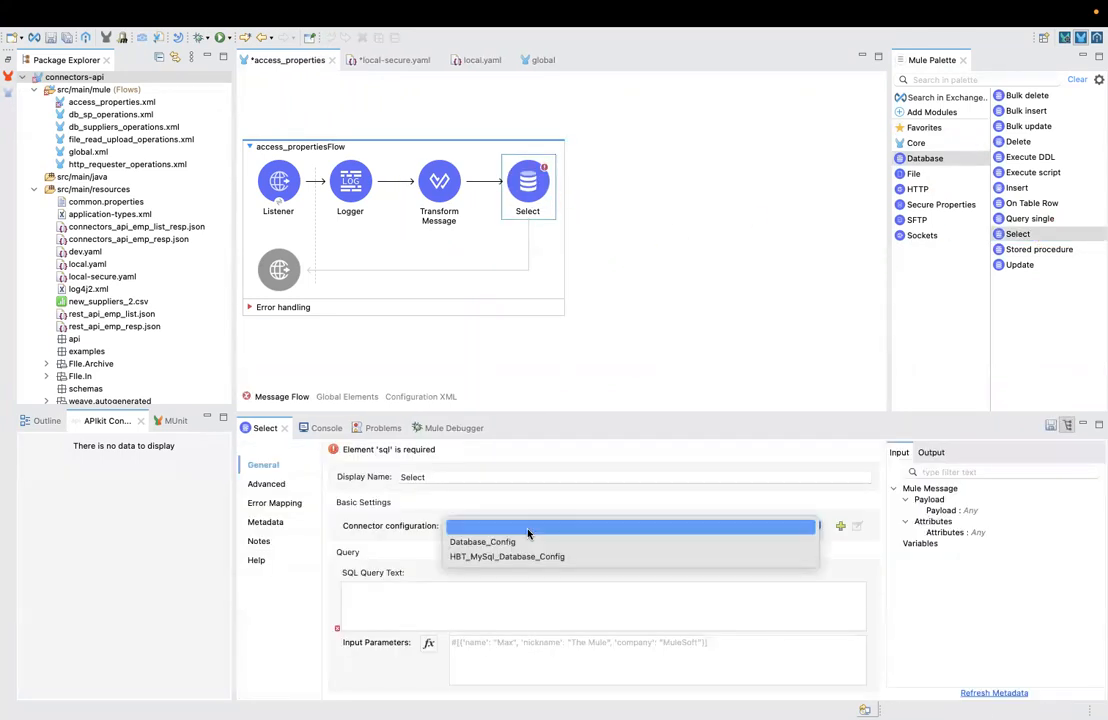
pyautogui.click(536, 544)
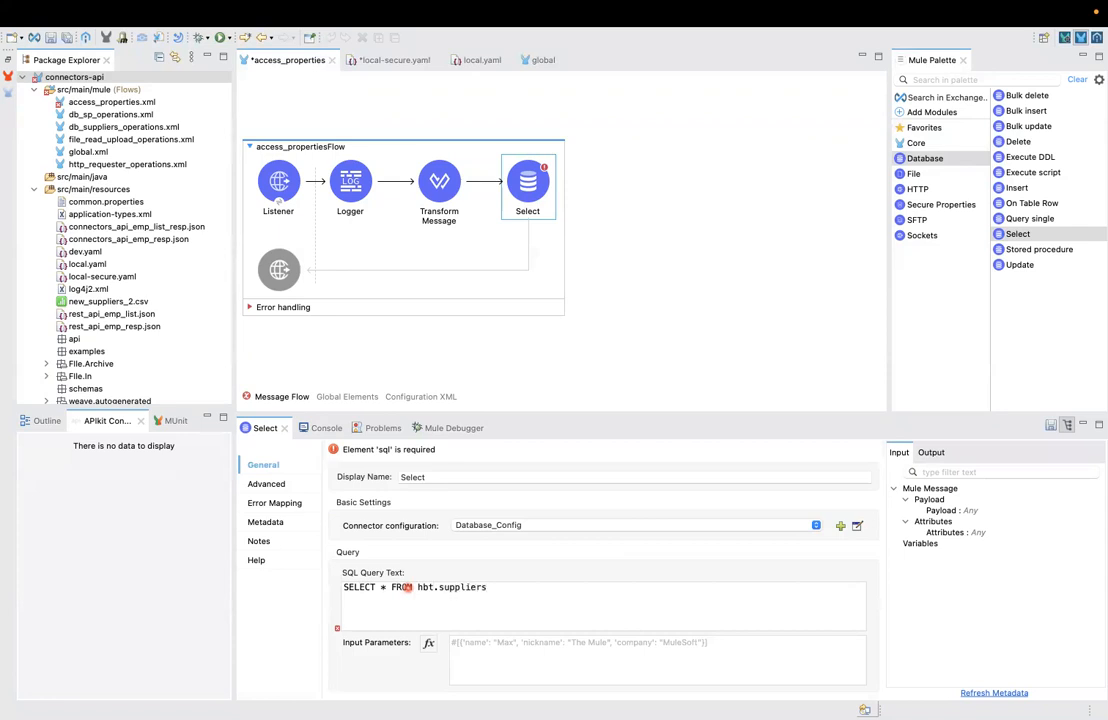
pyautogui.press('BackSpace')
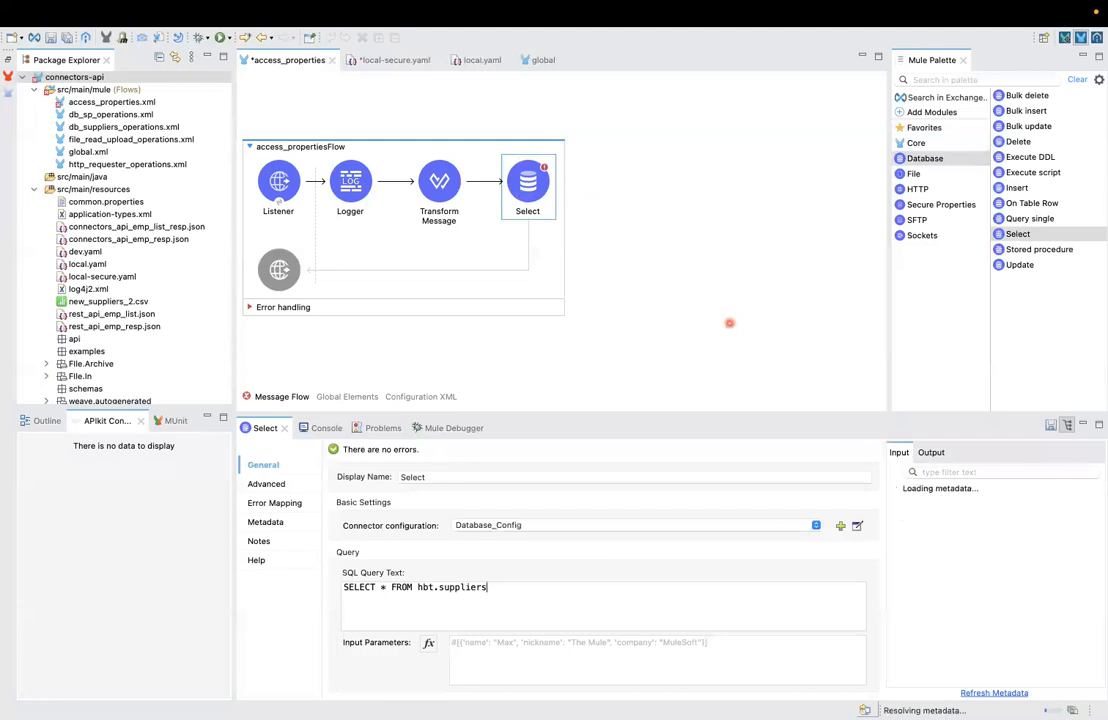
pyautogui.hotkey('ctrl', 's')
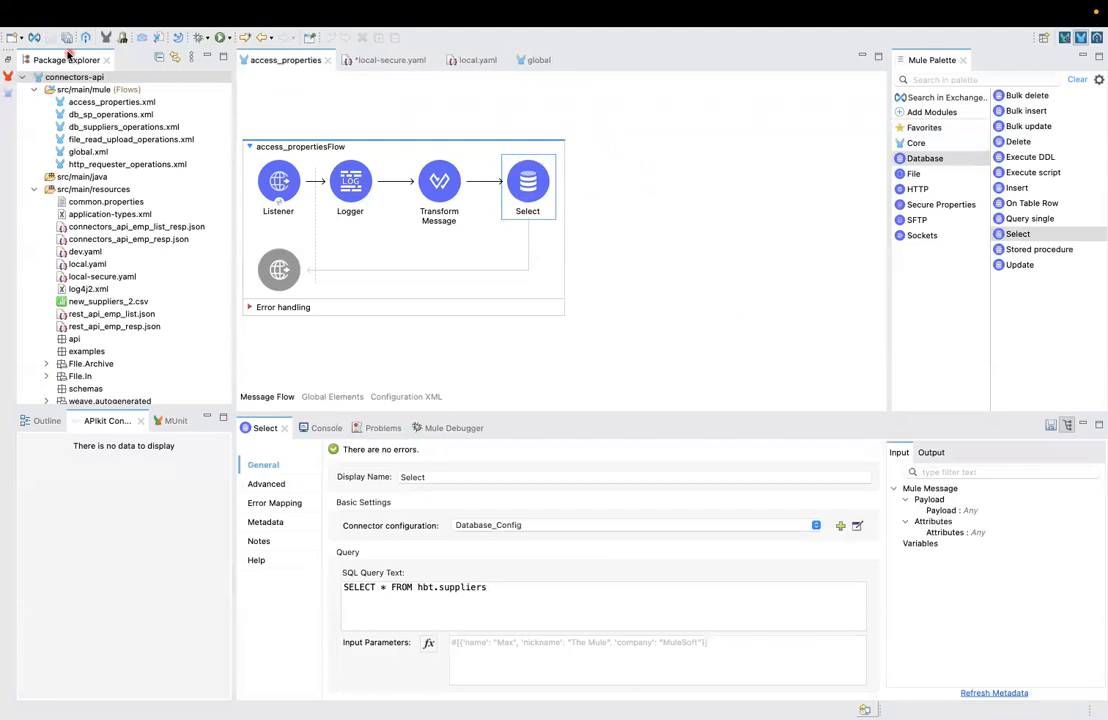
pyautogui.click(64, 37)
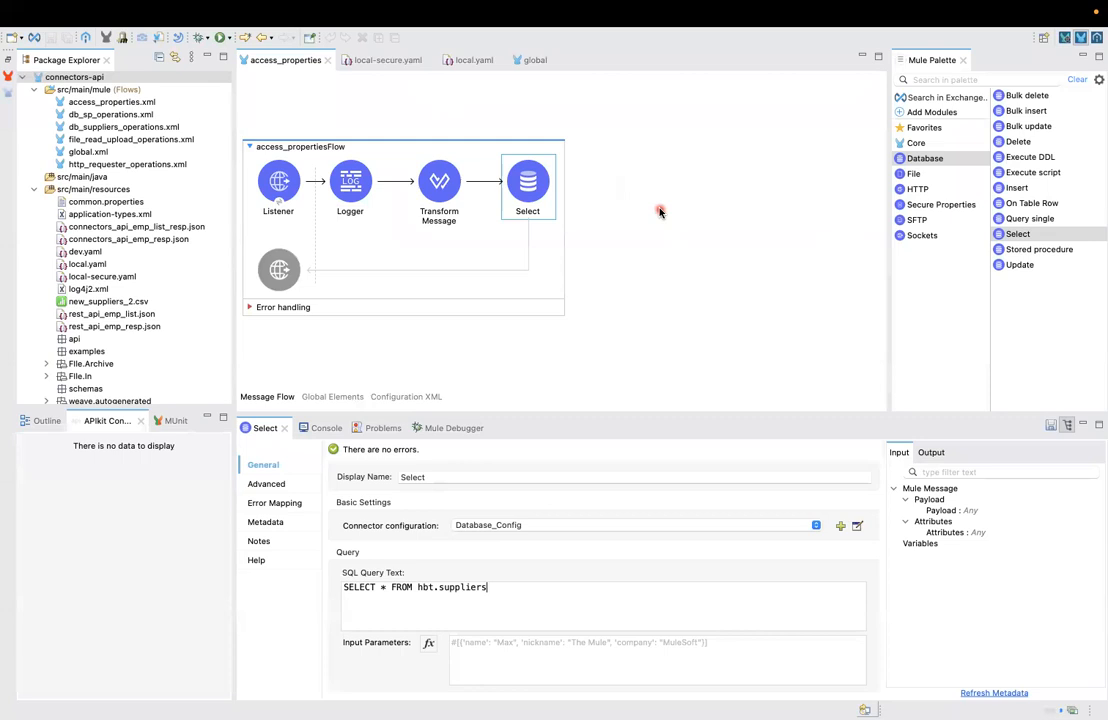
# - Add a Transform Message after the Select that outputs payload as application/json, and save access_properties
pyautogui.click(926, 80)
pyautogui.write('tr')
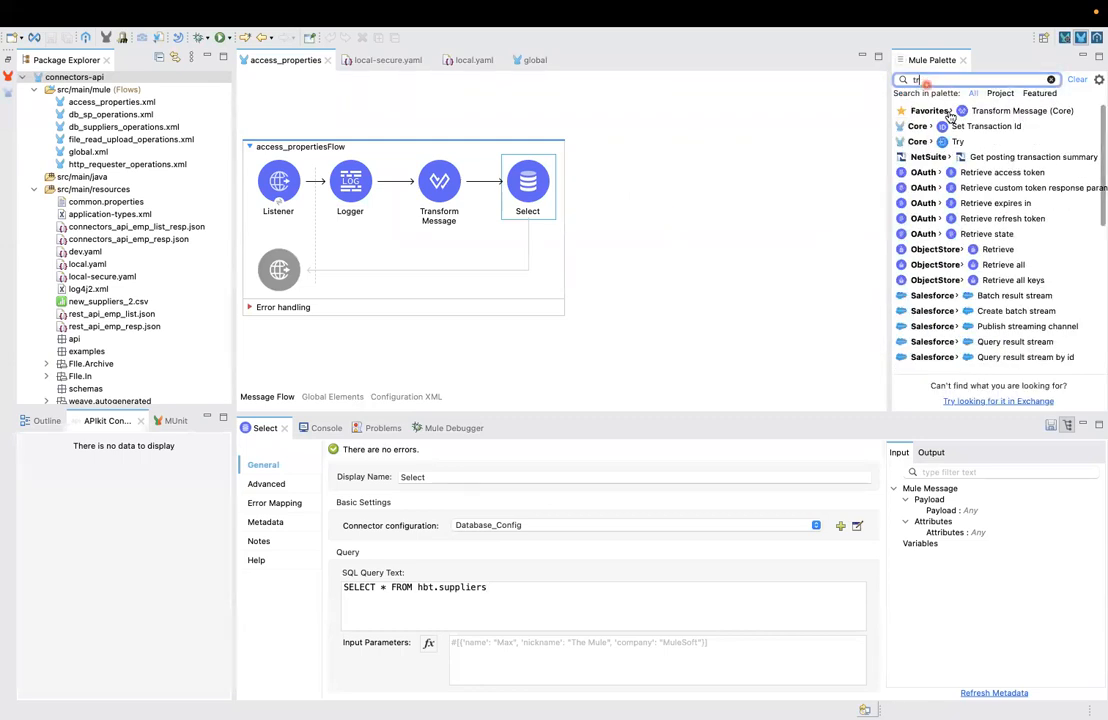
pyautogui.moveTo(1000, 110); pyautogui.dragTo(561, 180)
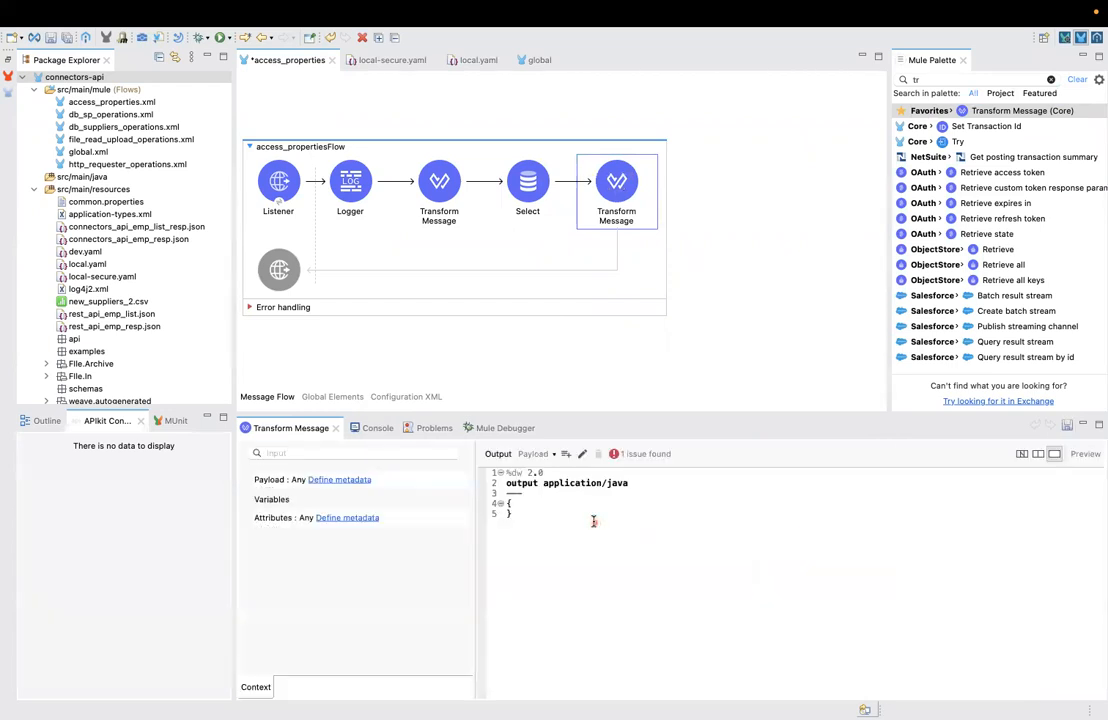
pyautogui.write('payload')
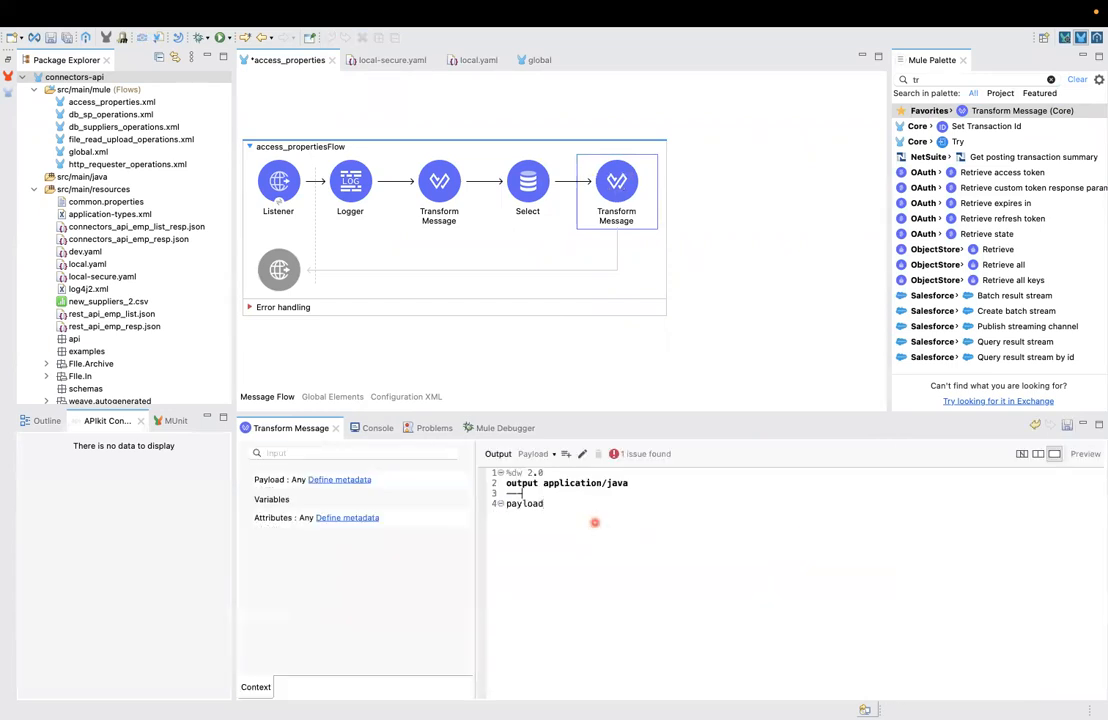
pyautogui.hotkey('ctrl', 'z')
pyautogui.hotkey('ctrl', 's')
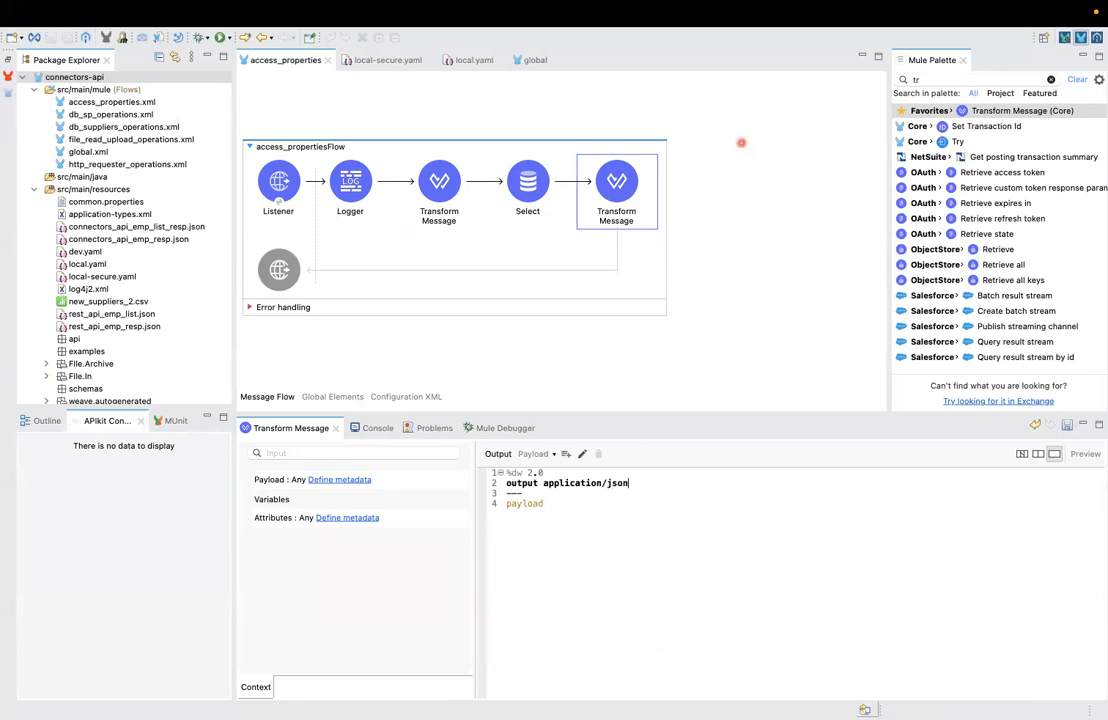
pyautogui.rightClick(741, 146)
pyautogui.click(745, 150)
# - Review the first Transform Message's property output and return to the Transform Message after the Select
pyautogui.click(543, 504)
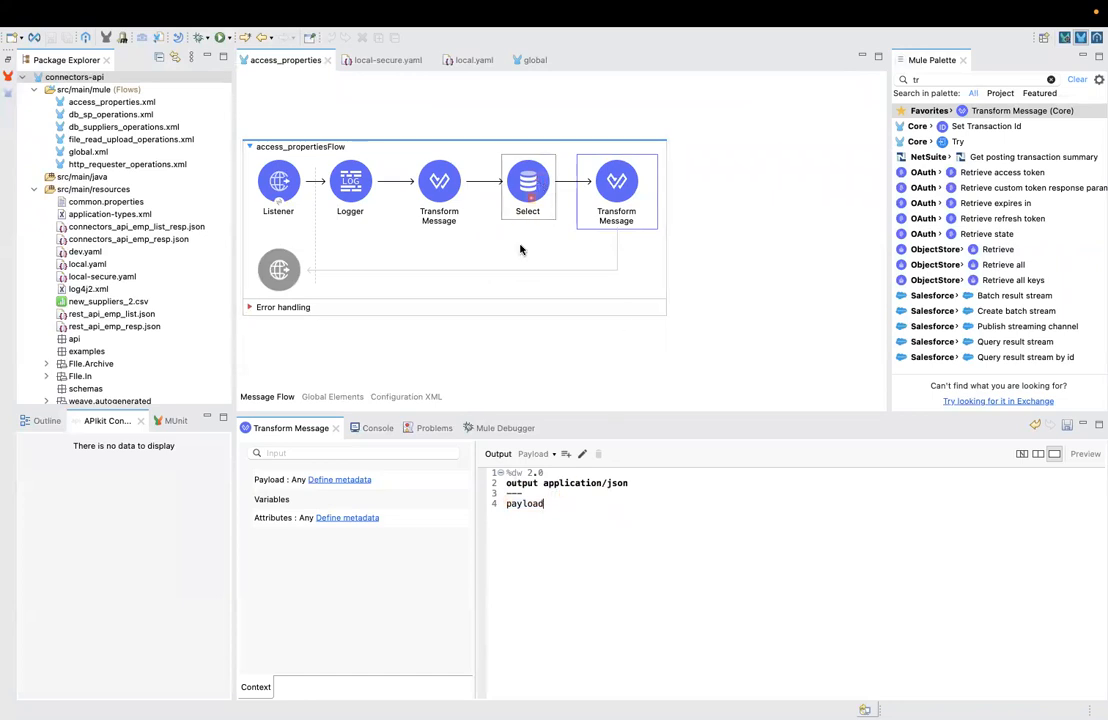
pyautogui.click(440, 185)
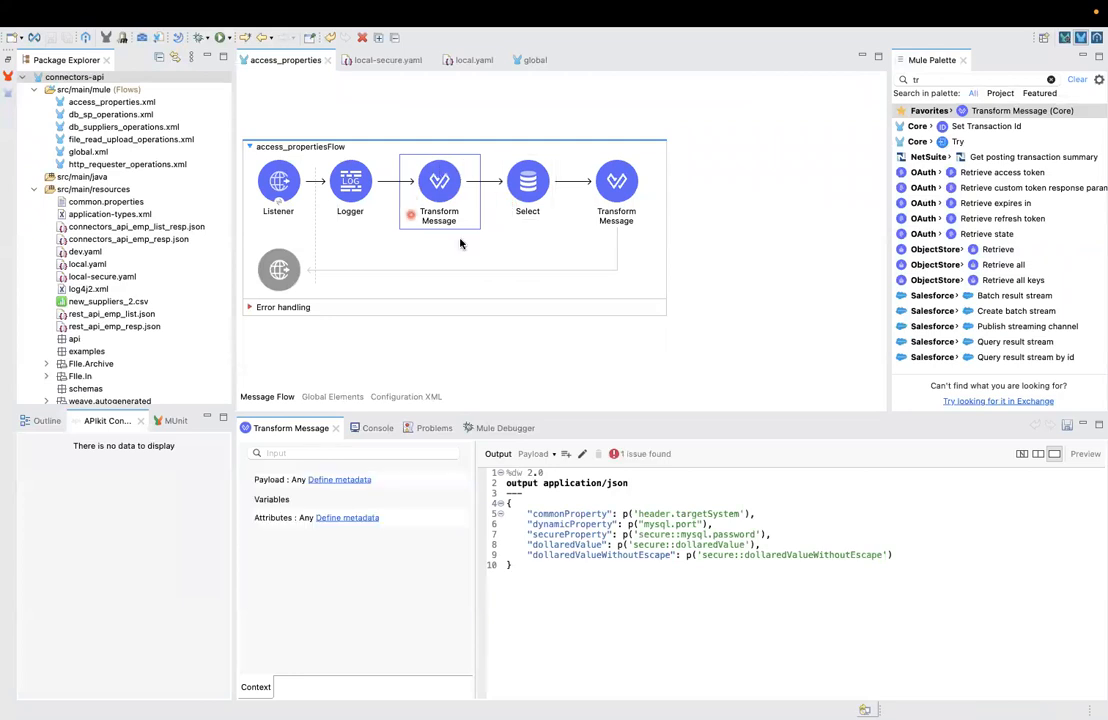
pyautogui.click(625, 175)
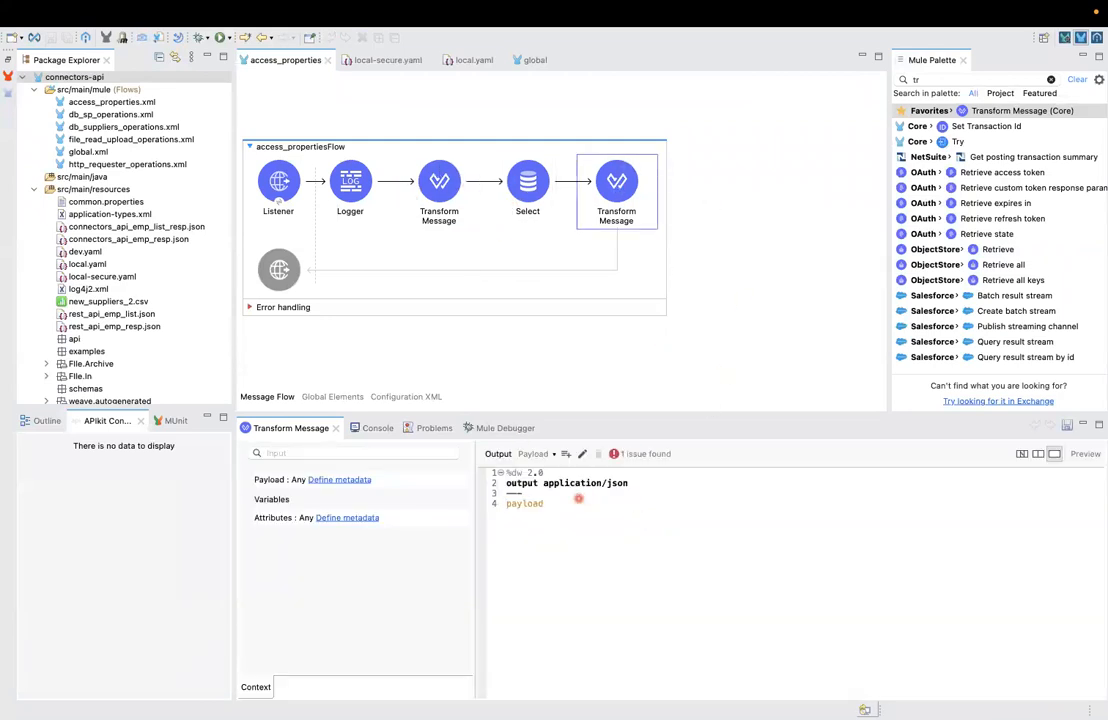
# - Replace payload in the last Transform Message with an object whose suppliersData key is set to vars.suppliersData
pyautogui.write('{')
pyautogui.press('Return')
pyautogui.write('suppliersData')
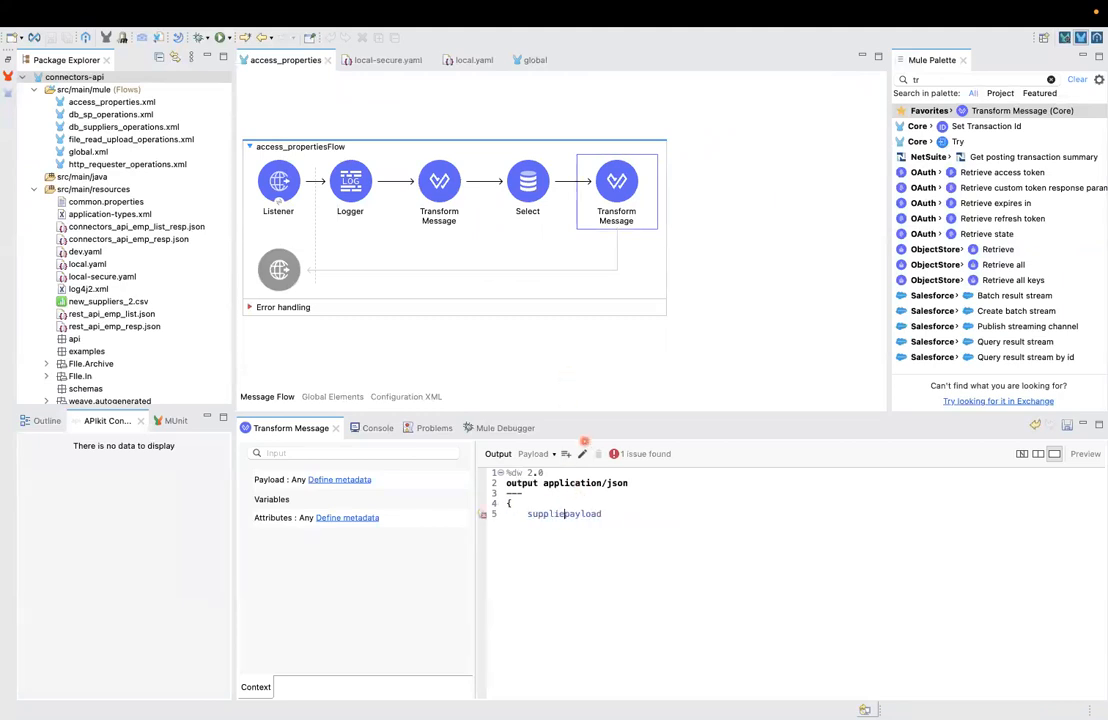
pyautogui.write(':')
pyautogui.hotkey('shift', 'End')
pyautogui.press('BackSpace')
pyautogui.write('vars')
pyautogui.doubleClick(560, 513)
pyautogui.hotkey('ctrl', 'c')
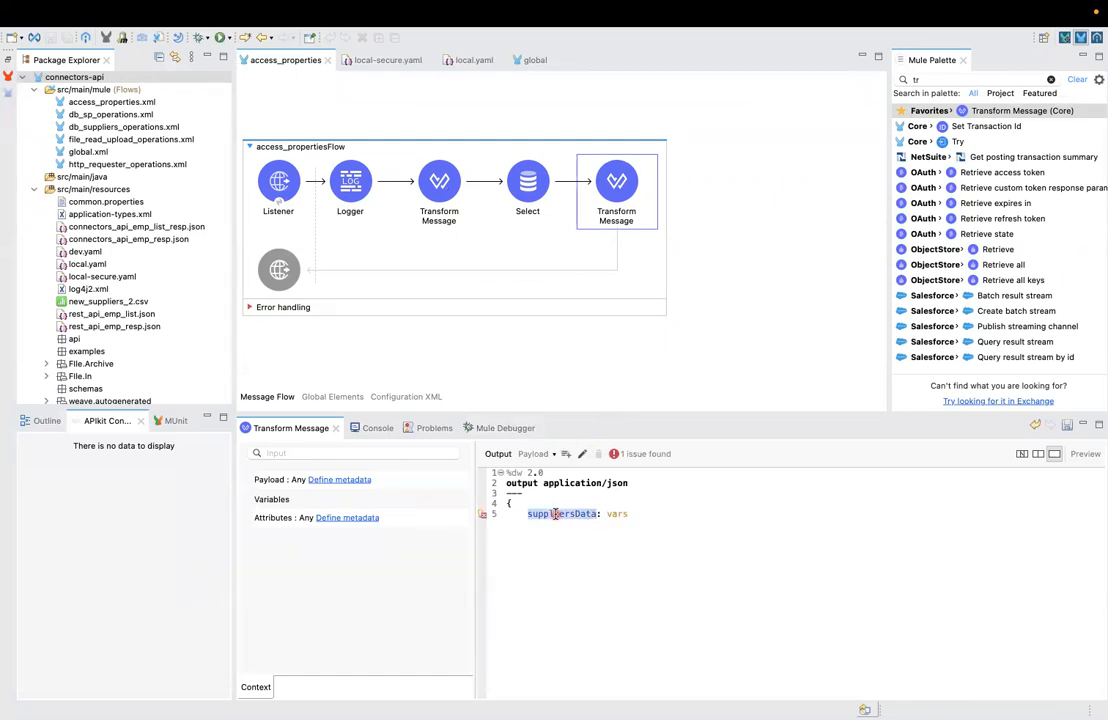
pyautogui.click(660, 511)
pyautogui.write('.')
pyautogui.hotkey('ctrl', 'v')
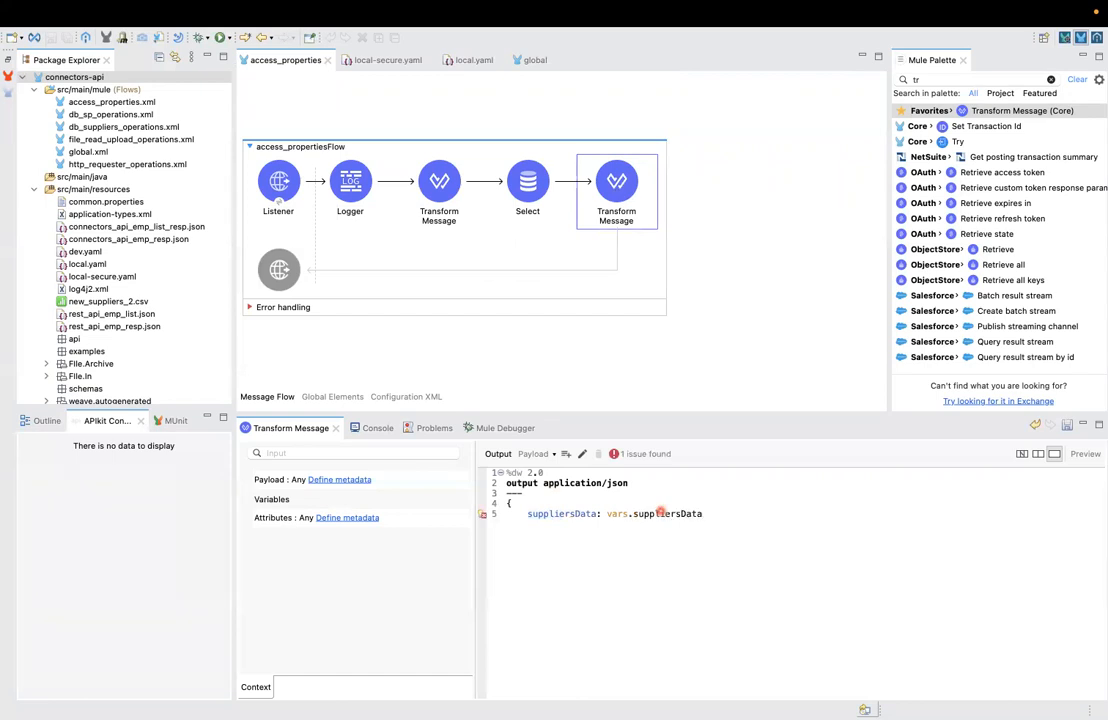
# - Add a second entry, properties: payload, to the output object of the last Transform Message
pyautogui.write('properties: payload')
pyautogui.doubleClick(608, 524)
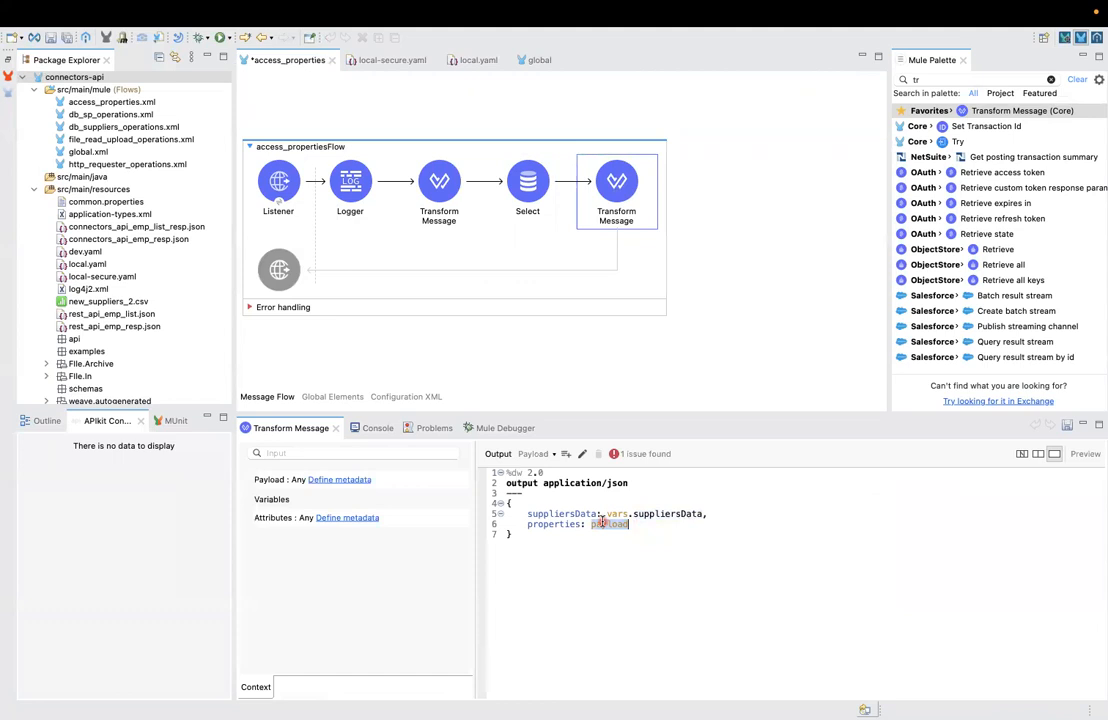
pyautogui.press('BackSpace')
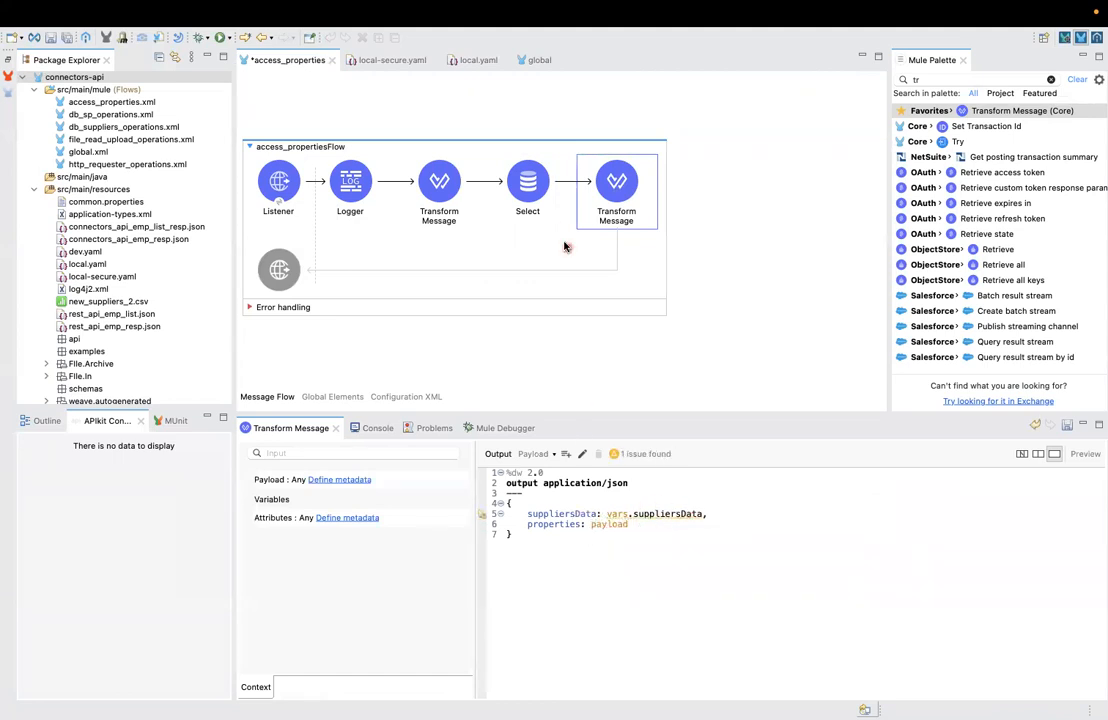
# - Set the Select operation's target variable to suppliersData and save access_properties
pyautogui.click(527, 185)
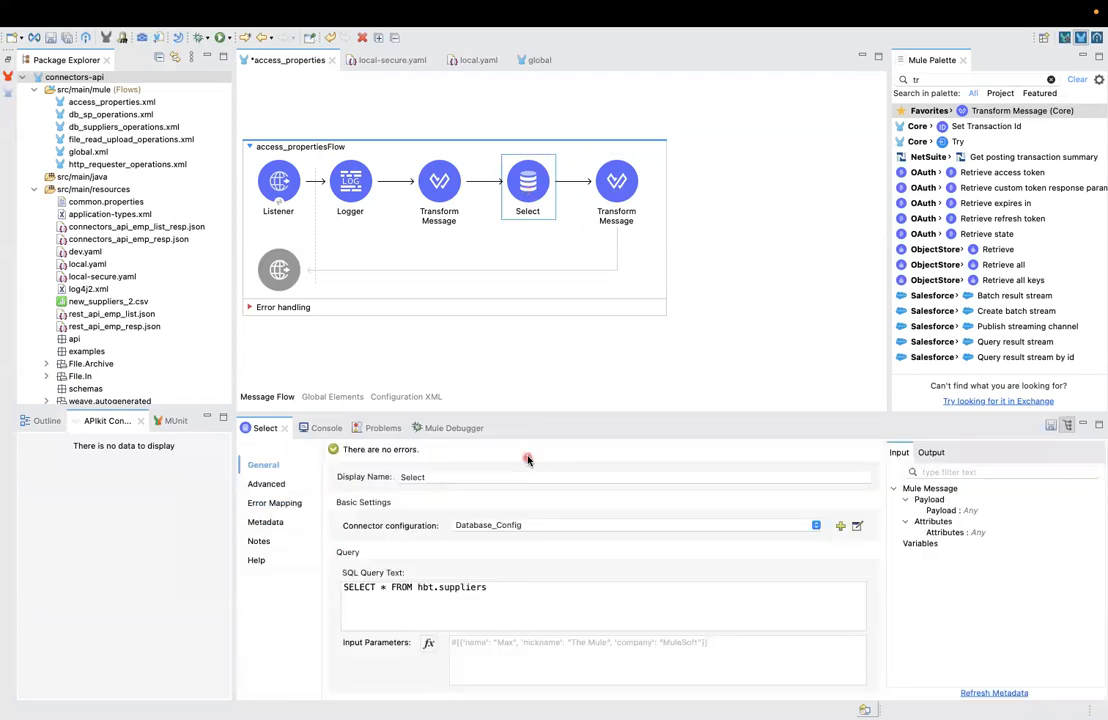
pyautogui.click(400, 356)
pyautogui.click(455, 361)
pyautogui.click(283, 487)
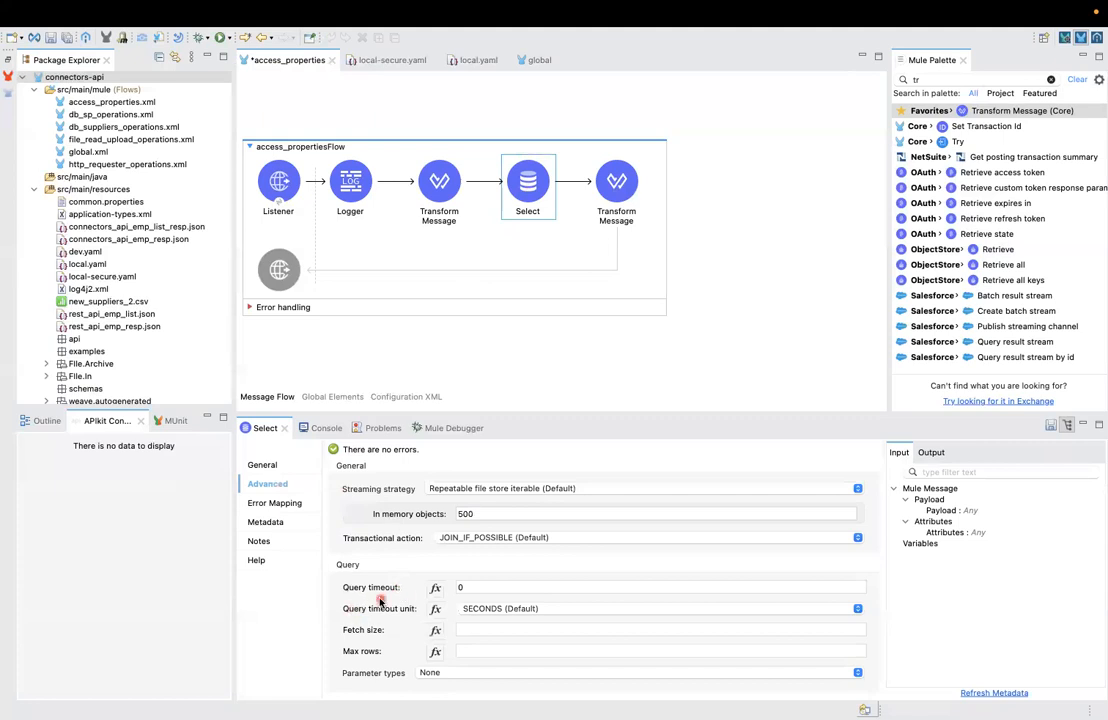
pyautogui.scroll(-5, 346, 630)
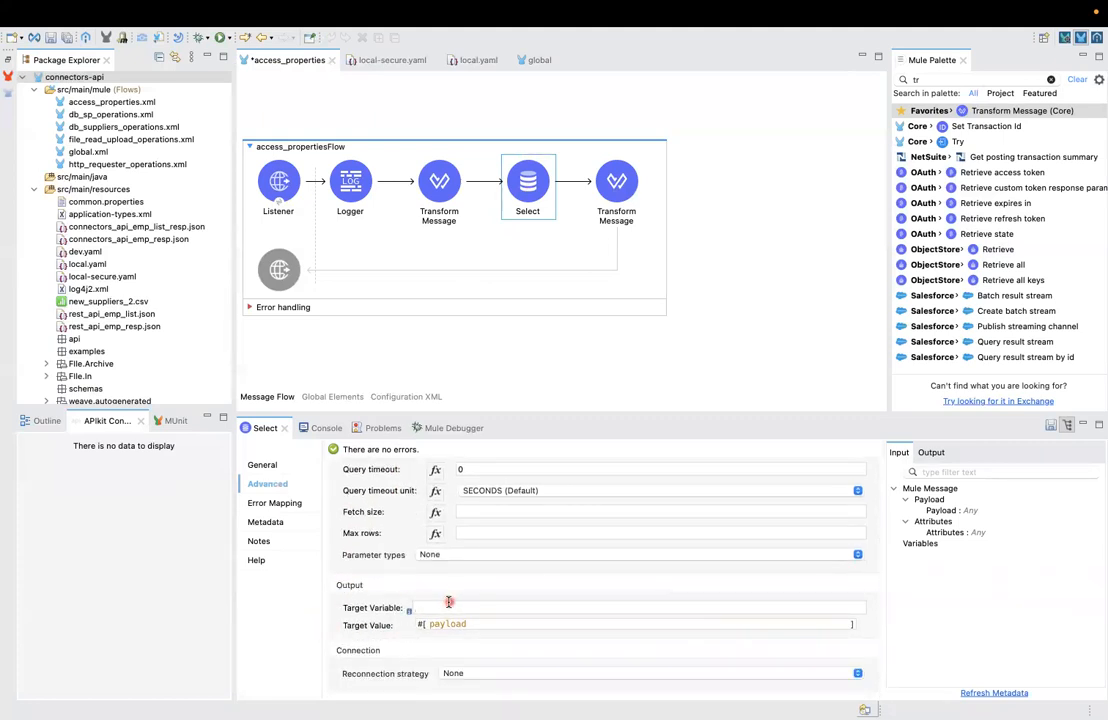
pyautogui.press('super+v')
pyautogui.doubleClick(432, 609)
pyautogui.click(720, 248)
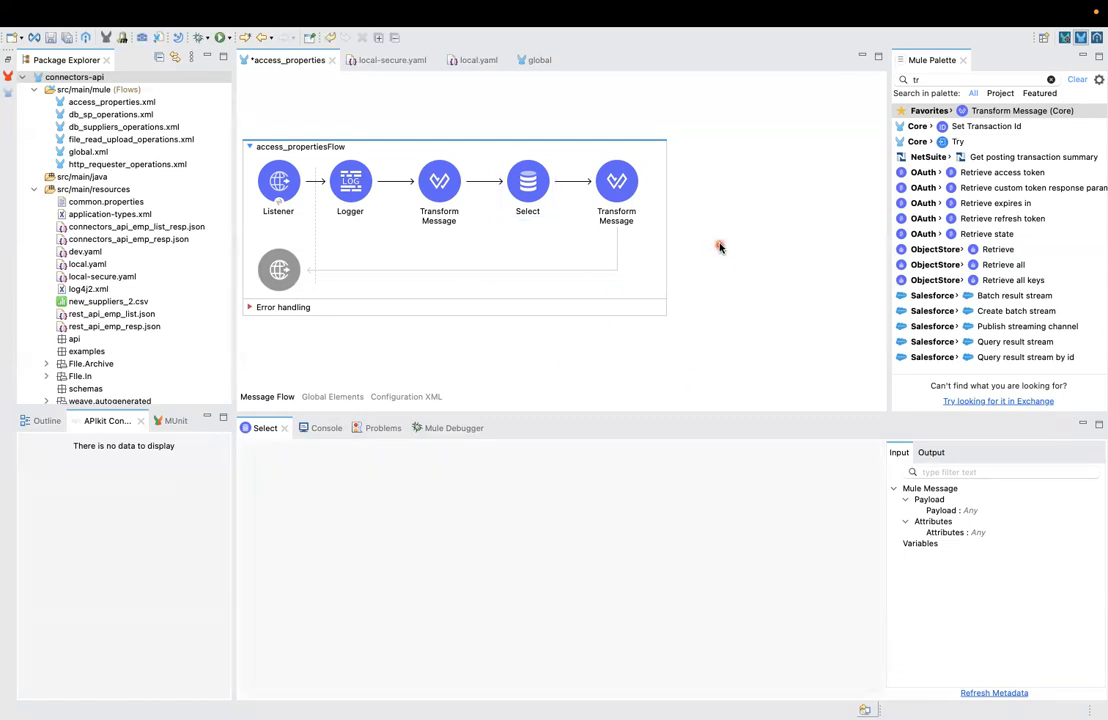
pyautogui.click(50, 37)
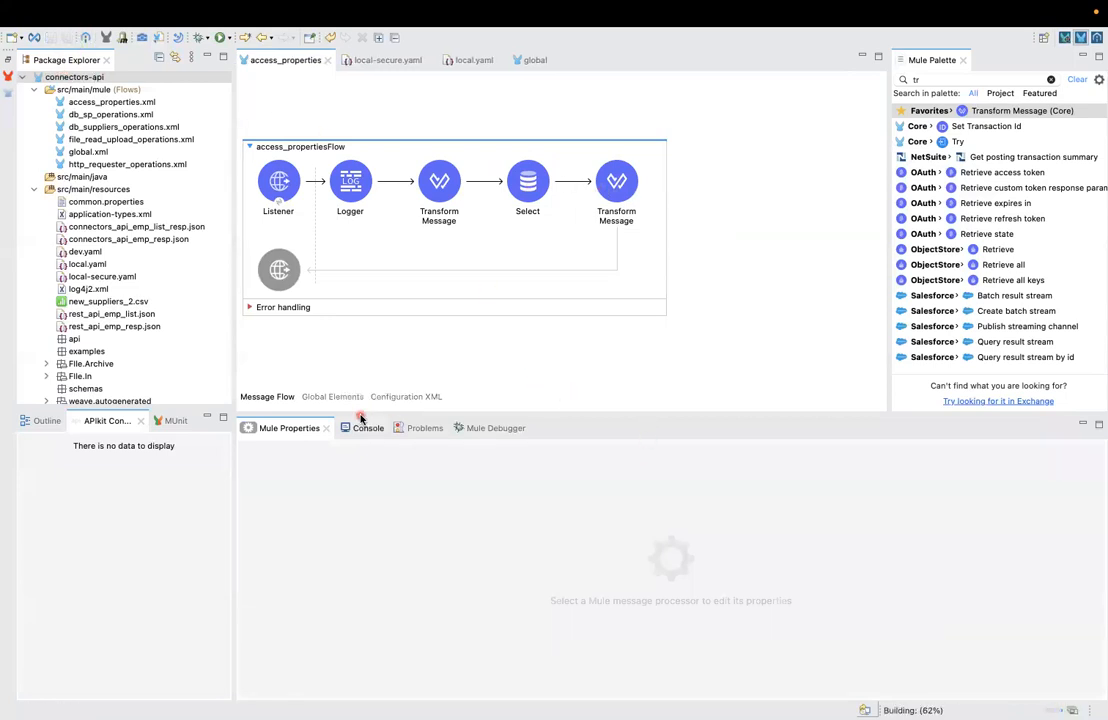
pyautogui.click(361, 427)
pyautogui.click(940, 426)
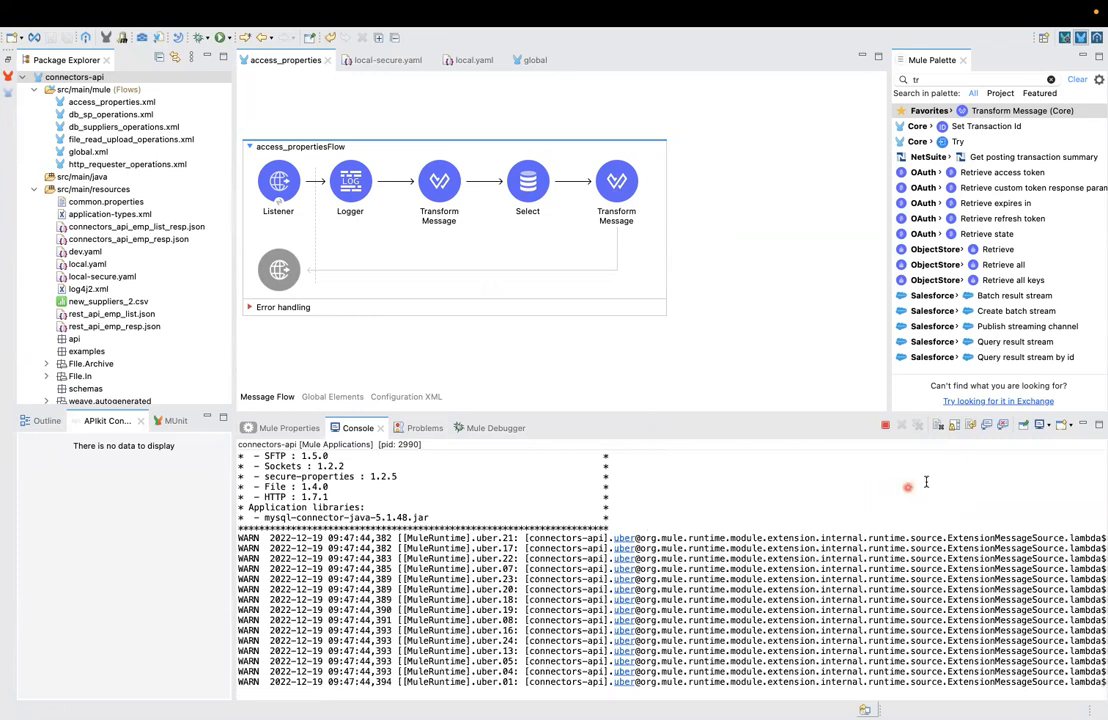
pyautogui.click(940, 428)
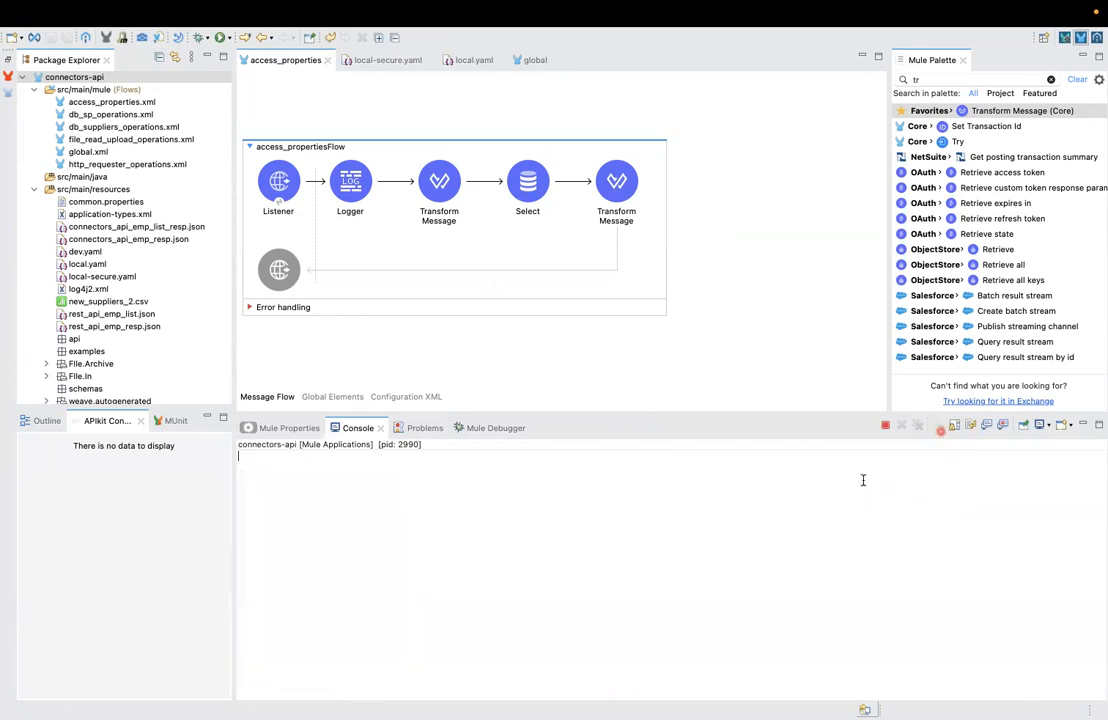
pyautogui.press('super+Tab')
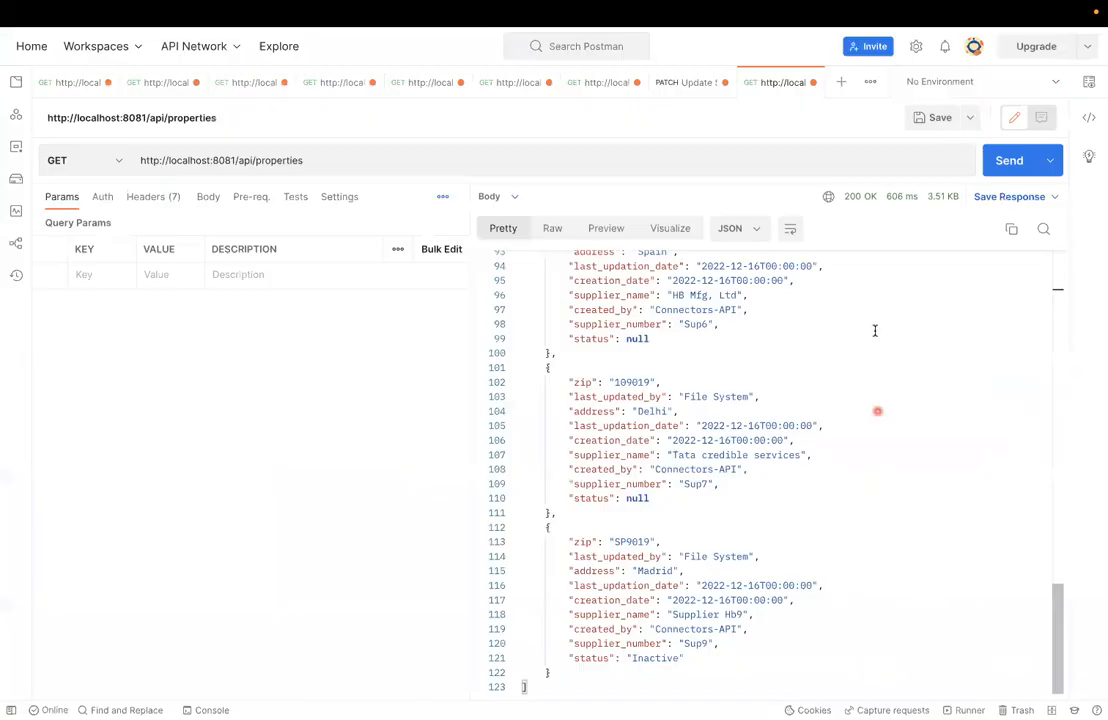
pyautogui.click(998, 164)
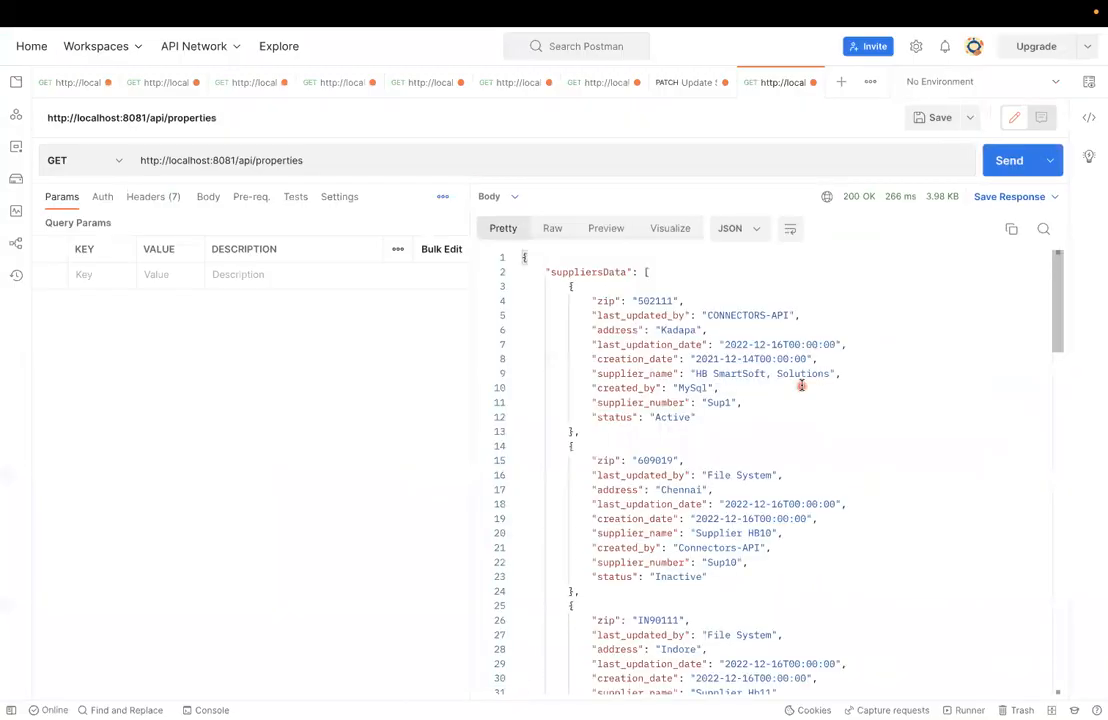
# - Collapse the suppliersData array in the response body to bring up the properties object
pyautogui.tripleClick(597, 273)
pyautogui.click(695, 275)
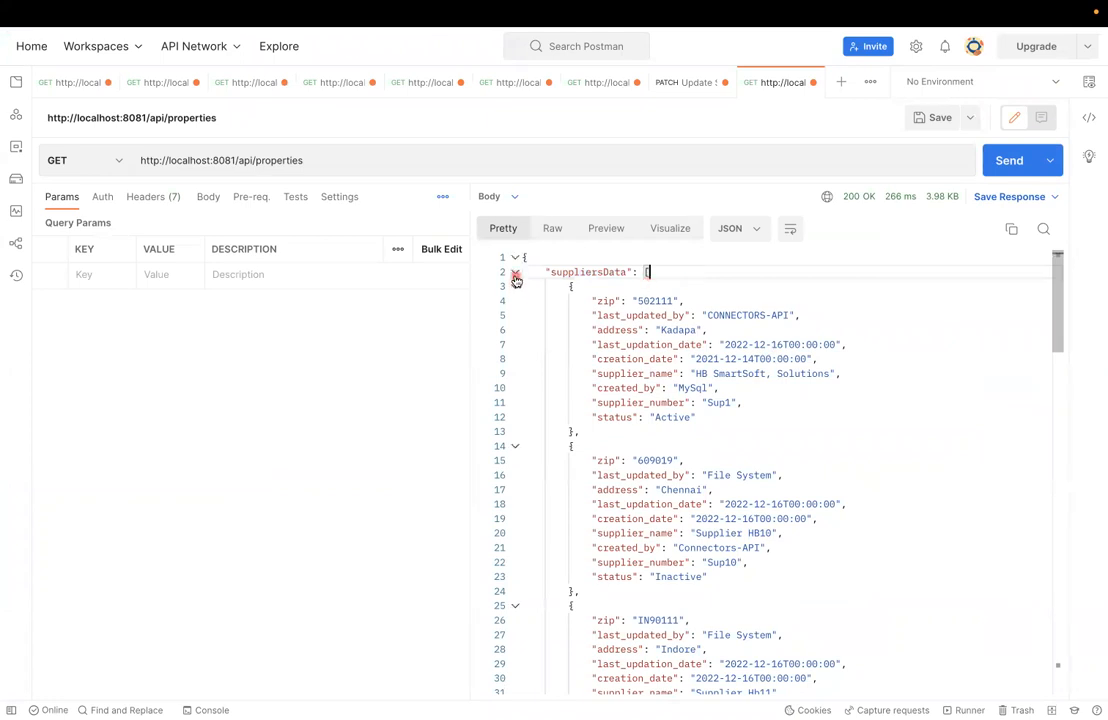
pyautogui.click(516, 276)
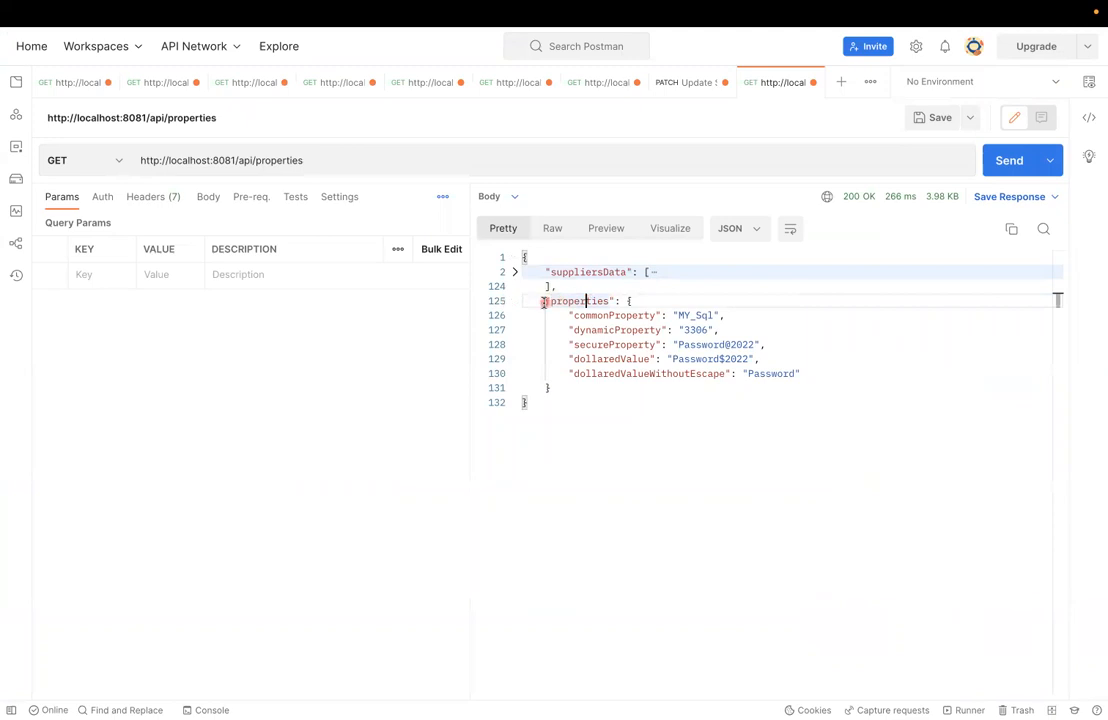
# - Examine the commonProperty, dynamicProperty and secureProperty values in the response's properties object
pyautogui.moveTo(544, 302); pyautogui.dragTo(549, 388)
pyautogui.click(550, 388)
pyautogui.click(580, 301)
pyautogui.moveTo(566, 316); pyautogui.dragTo(771, 323)
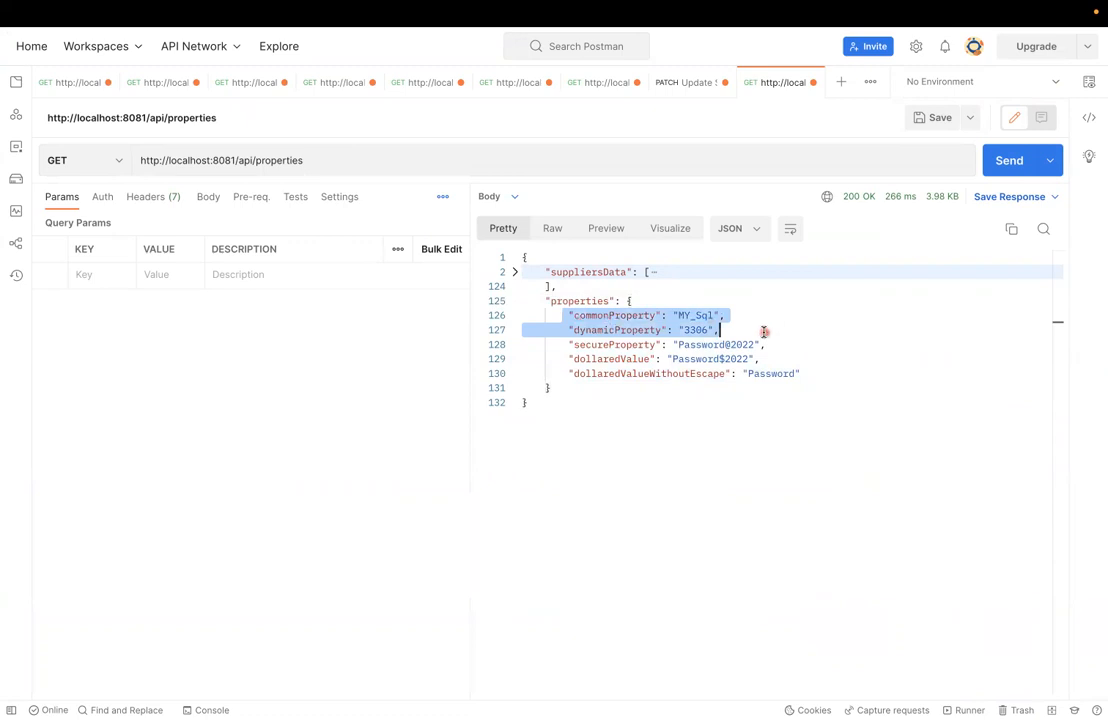
pyautogui.click(764, 329)
pyautogui.press('Home')
pyautogui.hotkey('shift', 'End')
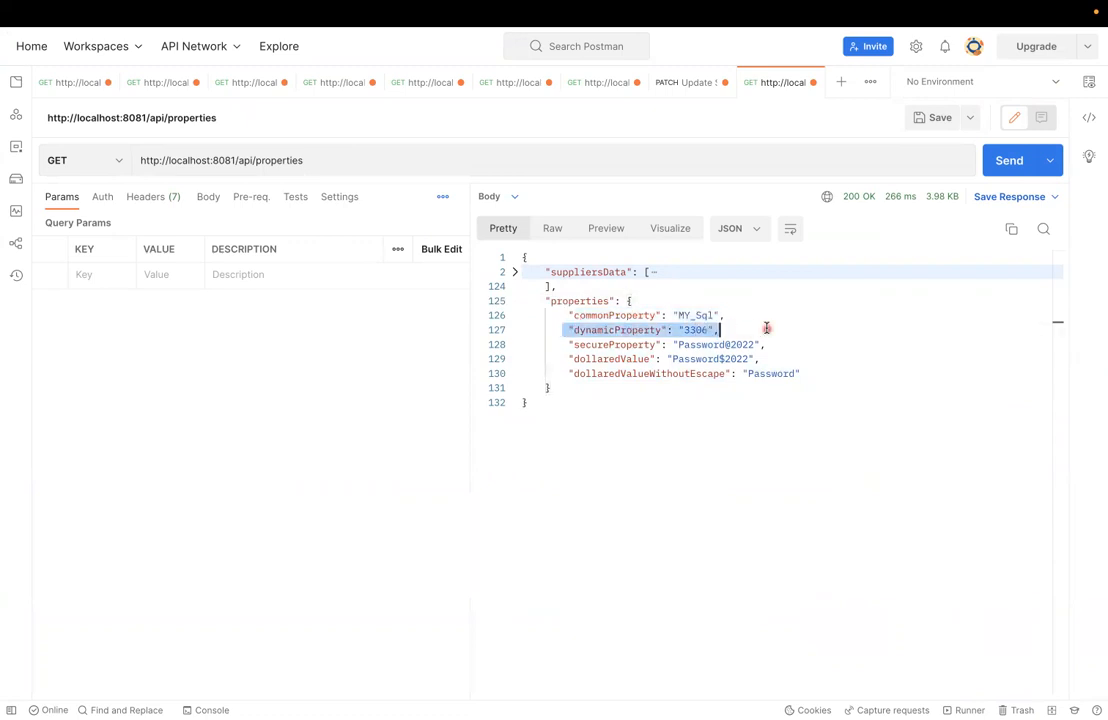
pyautogui.moveTo(566, 344); pyautogui.dragTo(801, 351)
pyautogui.click(801, 351)
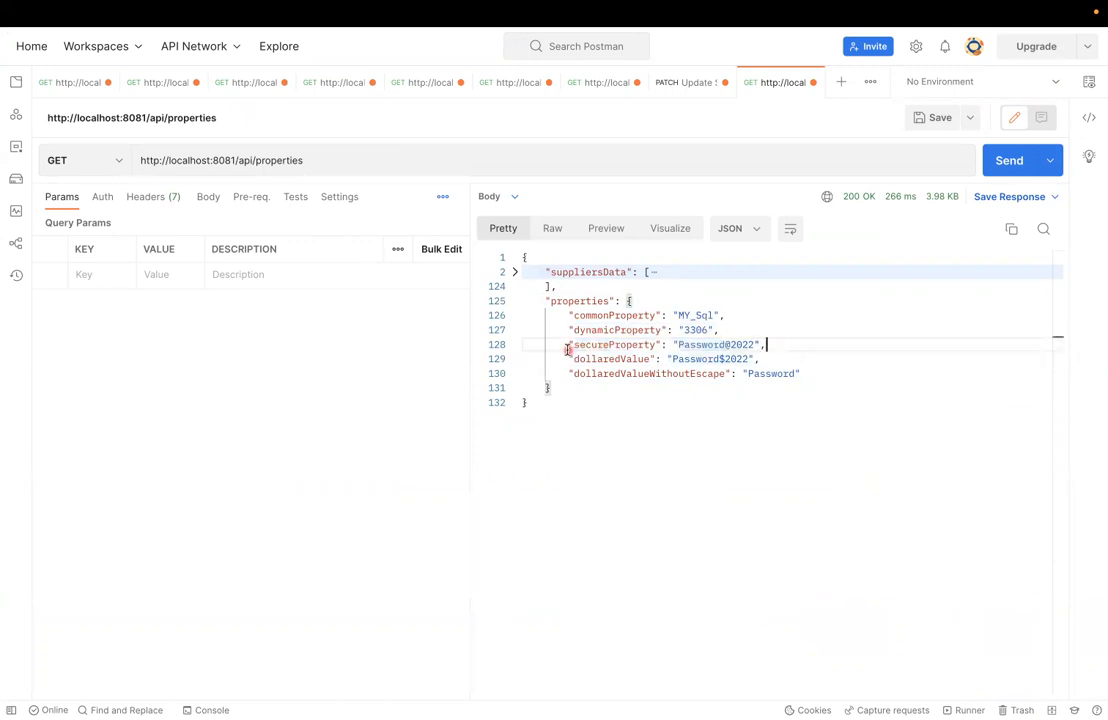
# - Compare the secureProperty, dollaredValue and dollaredValueWithoutEscape entries in the response's properties object
pyautogui.moveTo(567, 344); pyautogui.dragTo(791, 356)
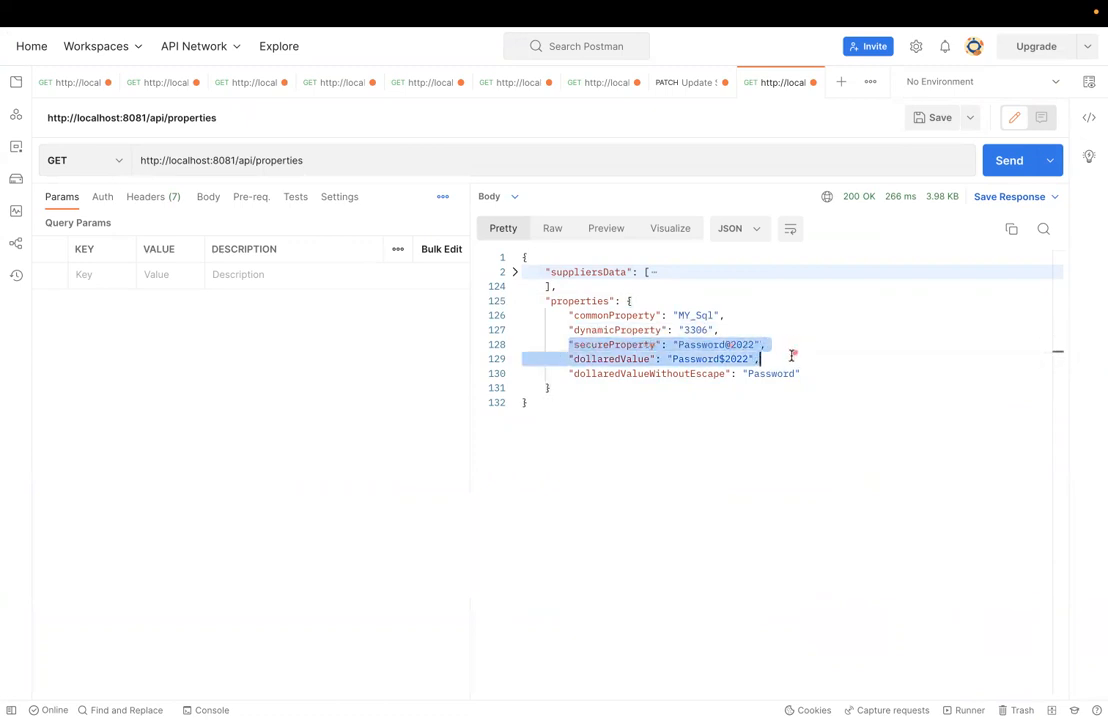
pyautogui.click(790, 356)
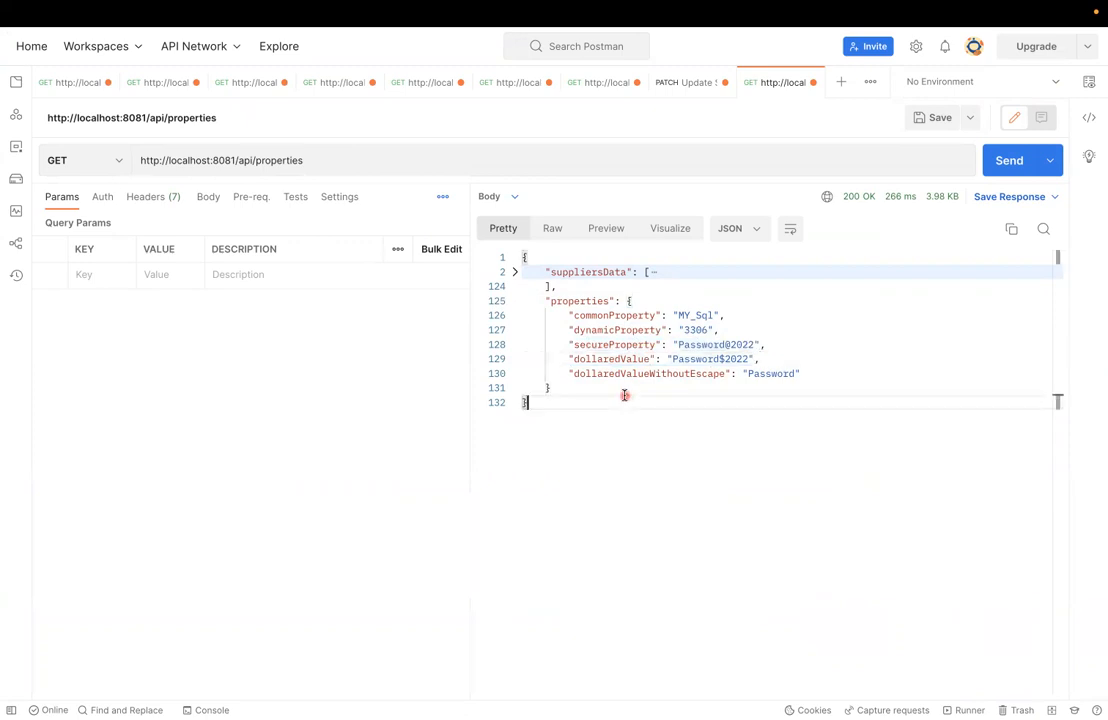
pyautogui.moveTo(578, 364); pyautogui.dragTo(648, 361)
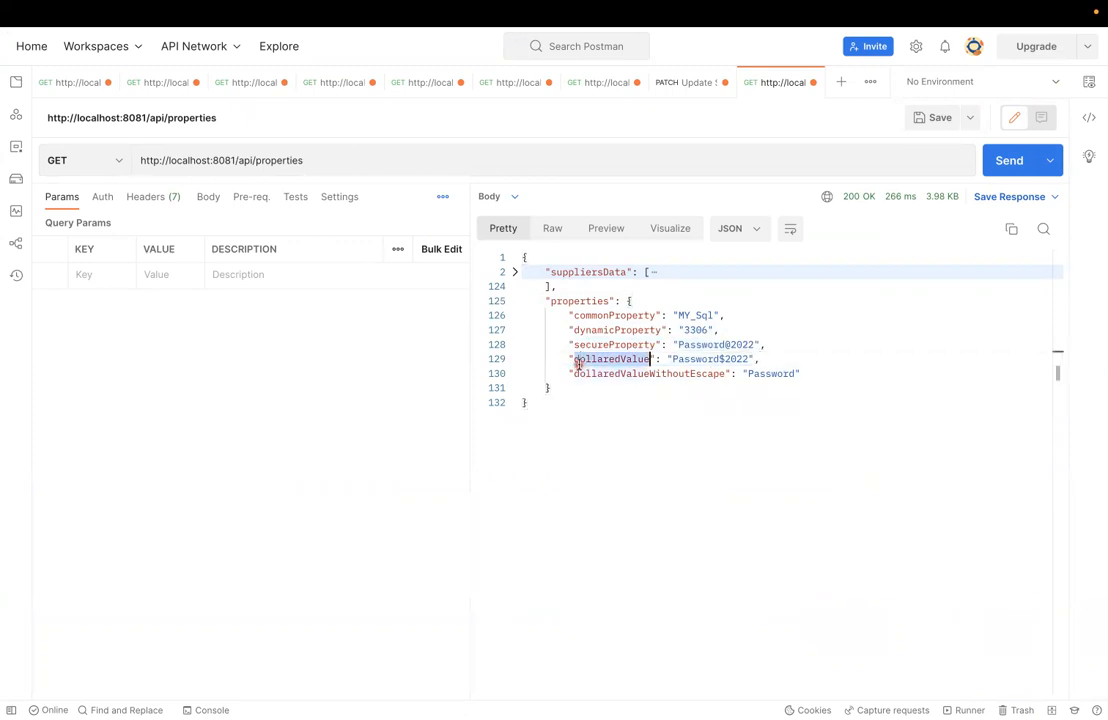
pyautogui.click(768, 359)
pyautogui.moveTo(567, 373); pyautogui.dragTo(823, 376)
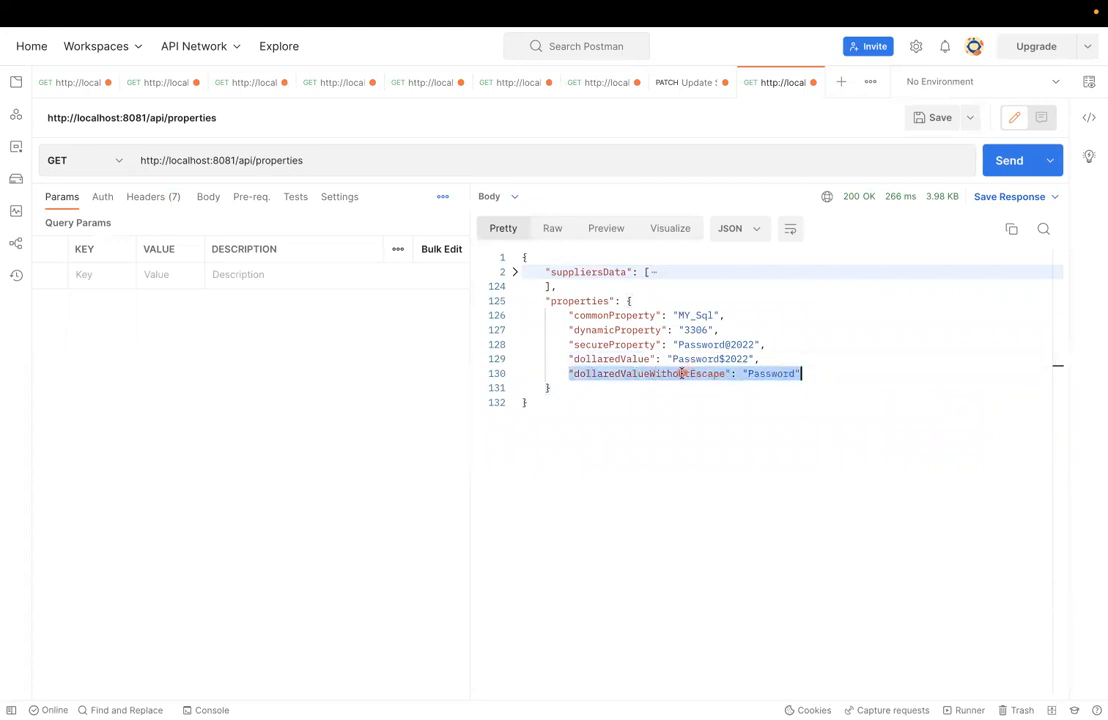
pyautogui.click(822, 380)
pyautogui.doubleClick(780, 373)
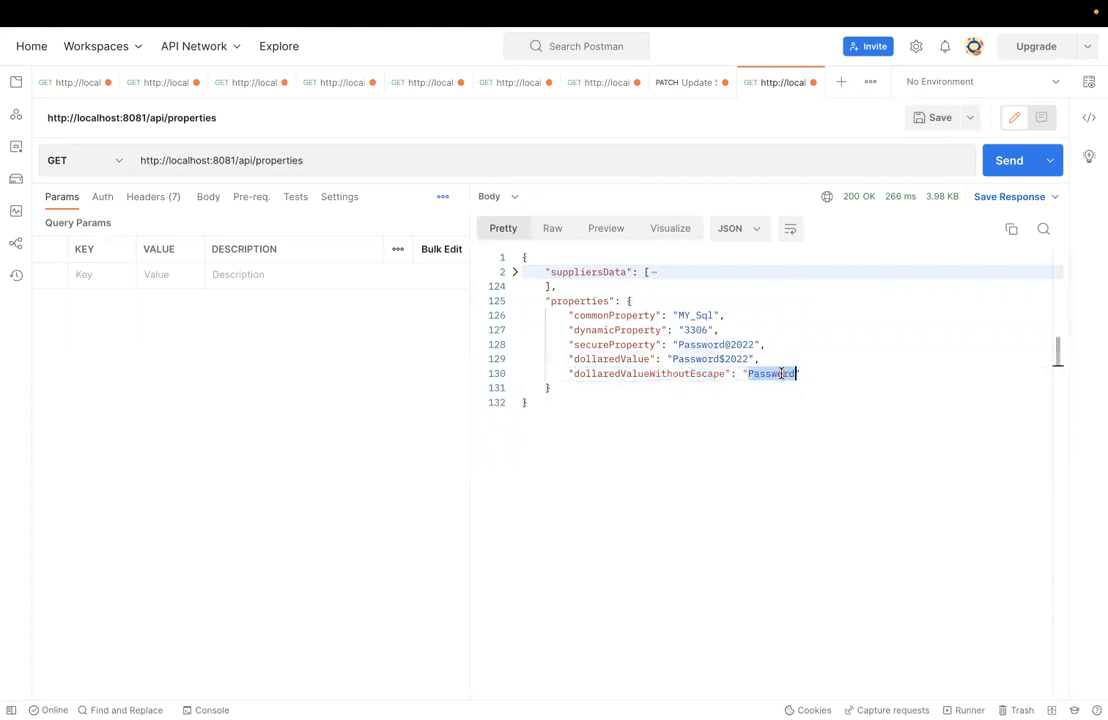
pyautogui.click(823, 373)
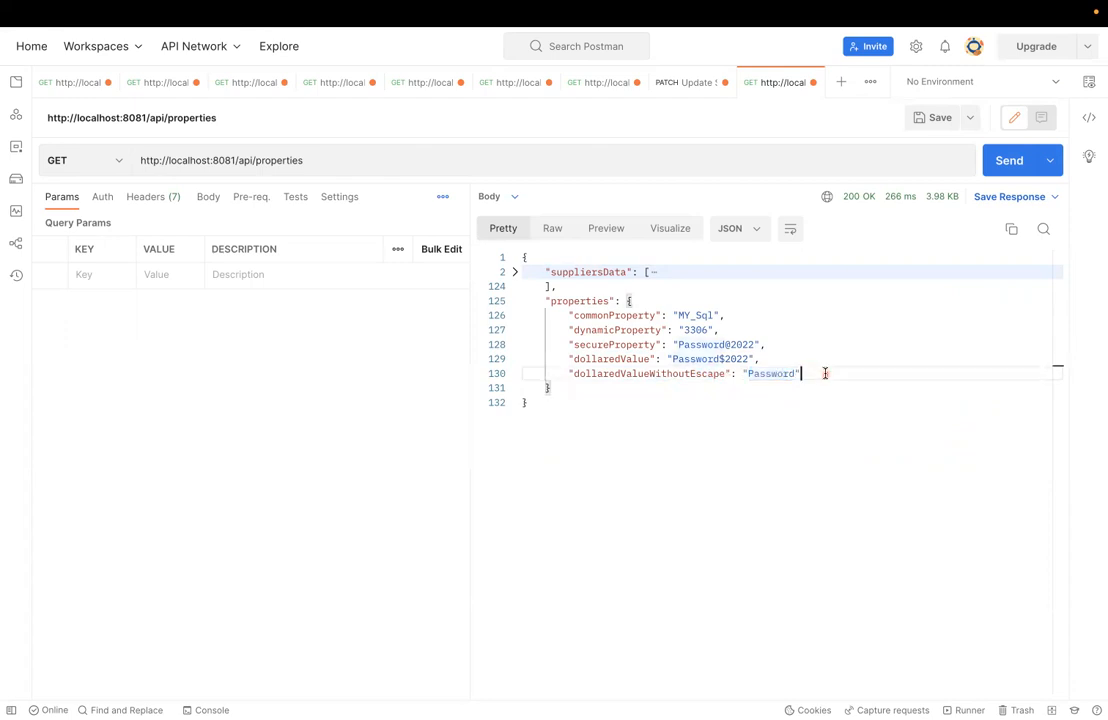
pyautogui.moveTo(718, 360); pyautogui.dragTo(748, 359)
pyautogui.click(768, 358)
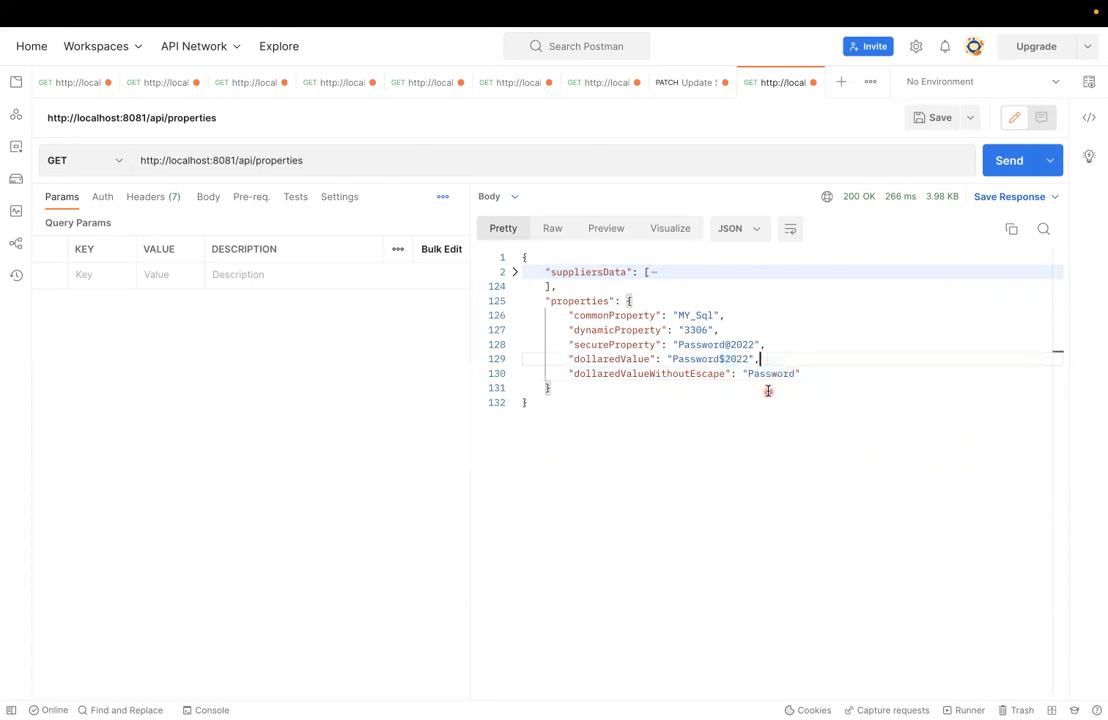
# - Switch to Terminal and examine the SecurePropertiesTool command that encrypts the escaped dollar-sign value
pyautogui.press('super+Tab')
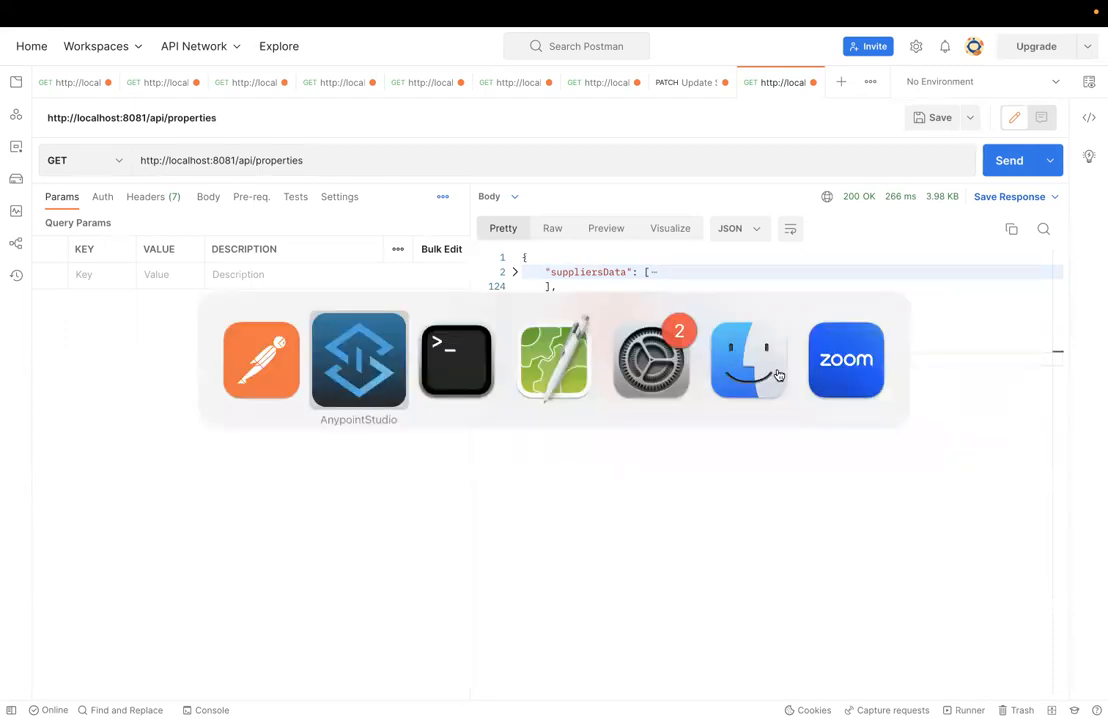
pyautogui.press('super+Tab')
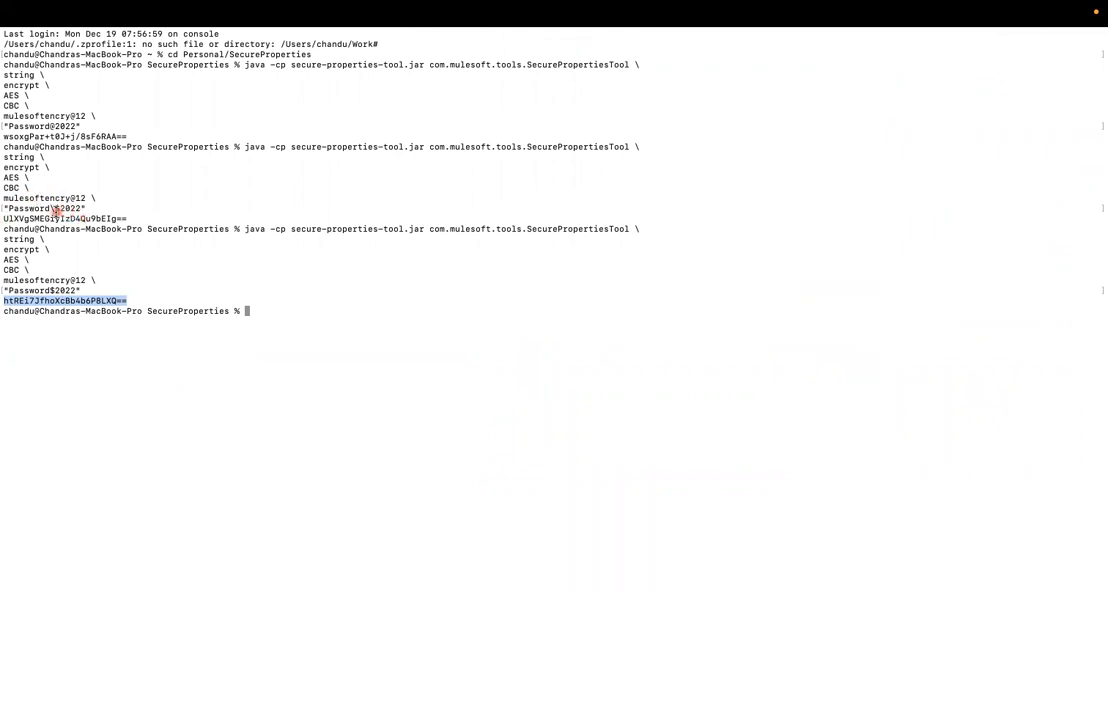
pyautogui.moveTo(66, 198); pyautogui.dragTo(16, 200)
pyautogui.click(33, 203)
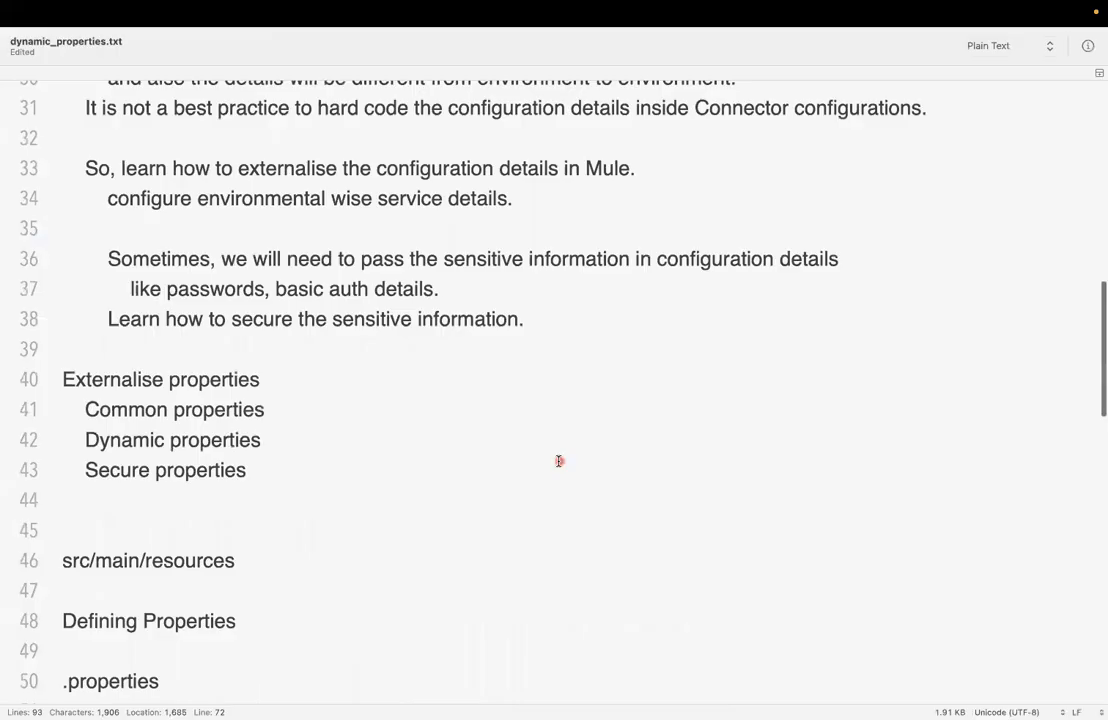
# - Review the Externalise properties heading and its Common properties entry in the dynamic_properties.txt notes
pyautogui.scroll(-2, 558, 460)
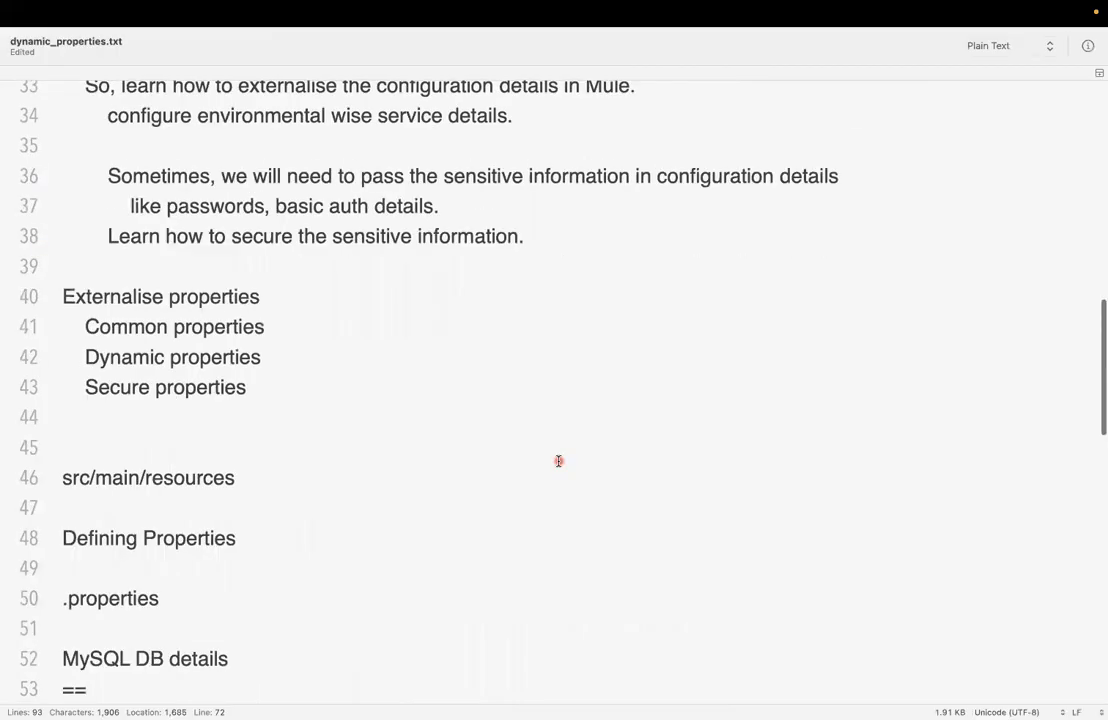
pyautogui.click(323, 301)
pyautogui.moveTo(260, 297); pyautogui.dragTo(57, 294)
pyautogui.click(349, 295)
pyautogui.moveTo(262, 297); pyautogui.dragTo(319, 326)
pyautogui.click(310, 292)
pyautogui.click(80, 326)
pyautogui.click(317, 325)
pyautogui.click(275, 360)
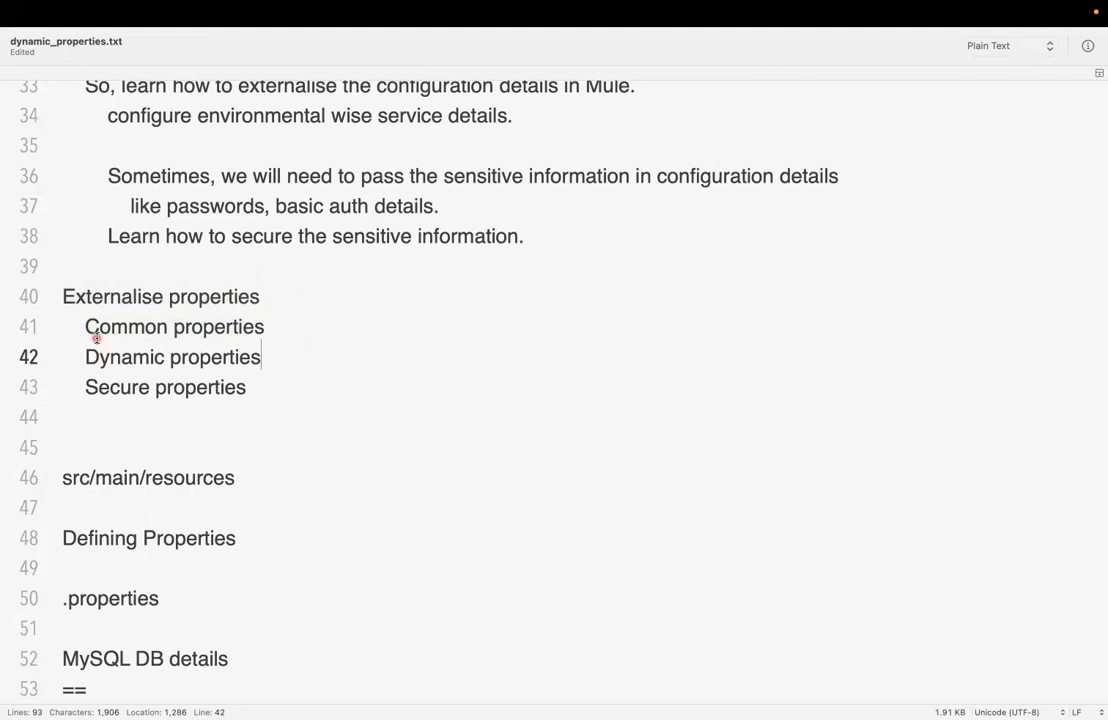
pyautogui.moveTo(86, 326); pyautogui.dragTo(261, 331)
pyautogui.click(299, 331)
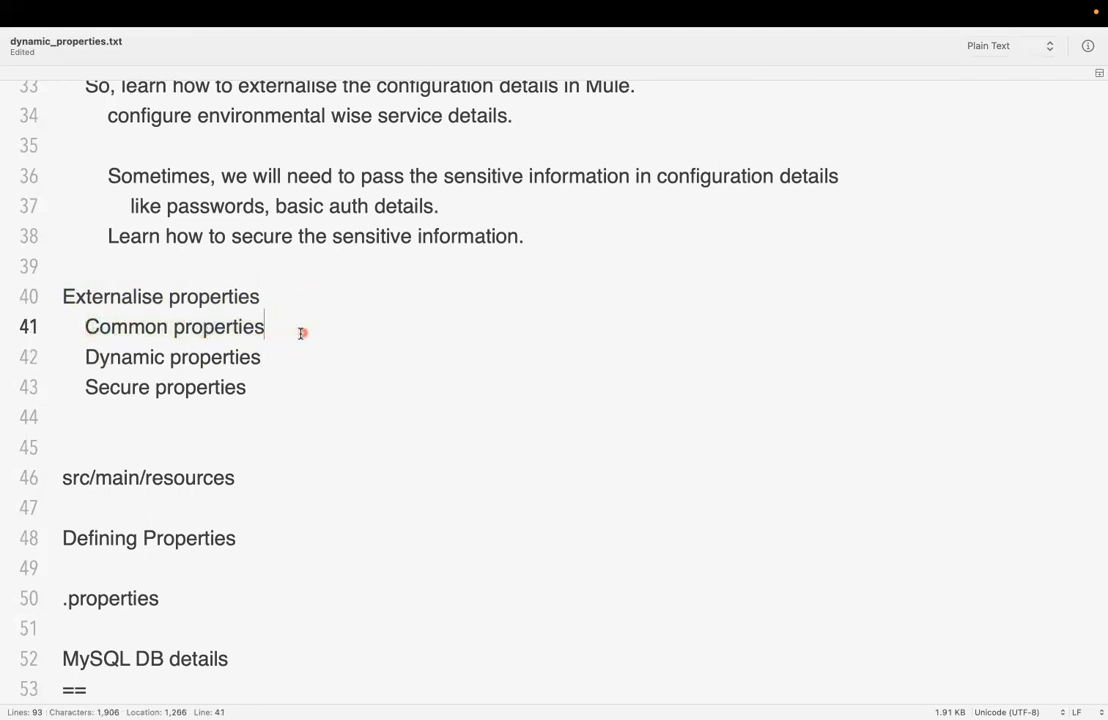
pyautogui.click(276, 297)
pyautogui.click(277, 324)
pyautogui.moveTo(87, 326); pyautogui.dragTo(274, 326)
pyautogui.click(280, 326)
# - Review the Dynamic properties and Secure properties entries under Externalise properties in the notes
pyautogui.click(89, 359)
pyautogui.moveTo(89, 359); pyautogui.dragTo(279, 357)
pyautogui.click(281, 358)
pyautogui.click(250, 387)
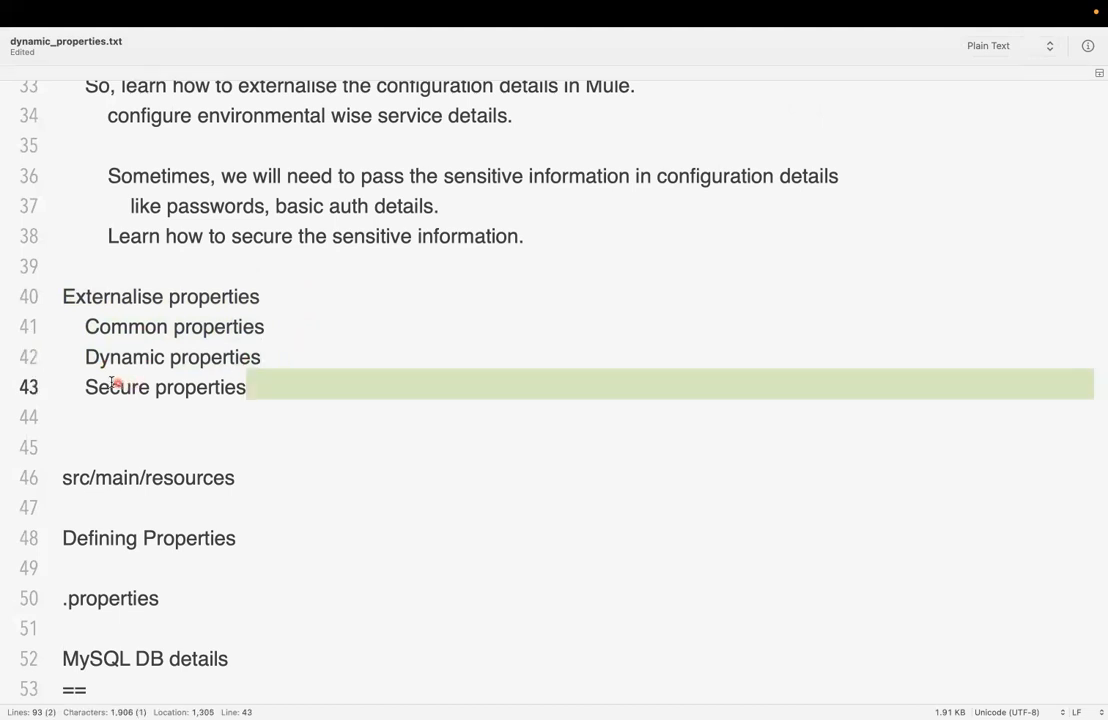
pyautogui.moveTo(84, 387); pyautogui.dragTo(255, 387)
pyautogui.click(258, 387)
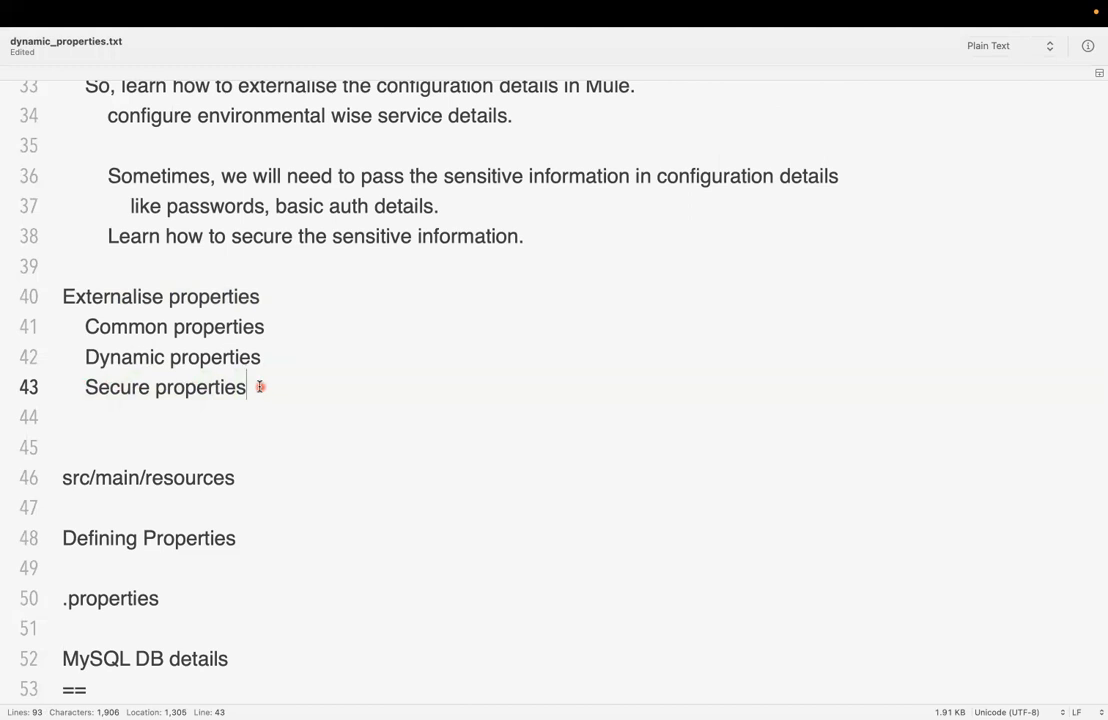
# - Open the Secure_properties notes and review the section on how to access secure properties in a Mule app
pyautogui.hotkey('ctrl', 'Right')
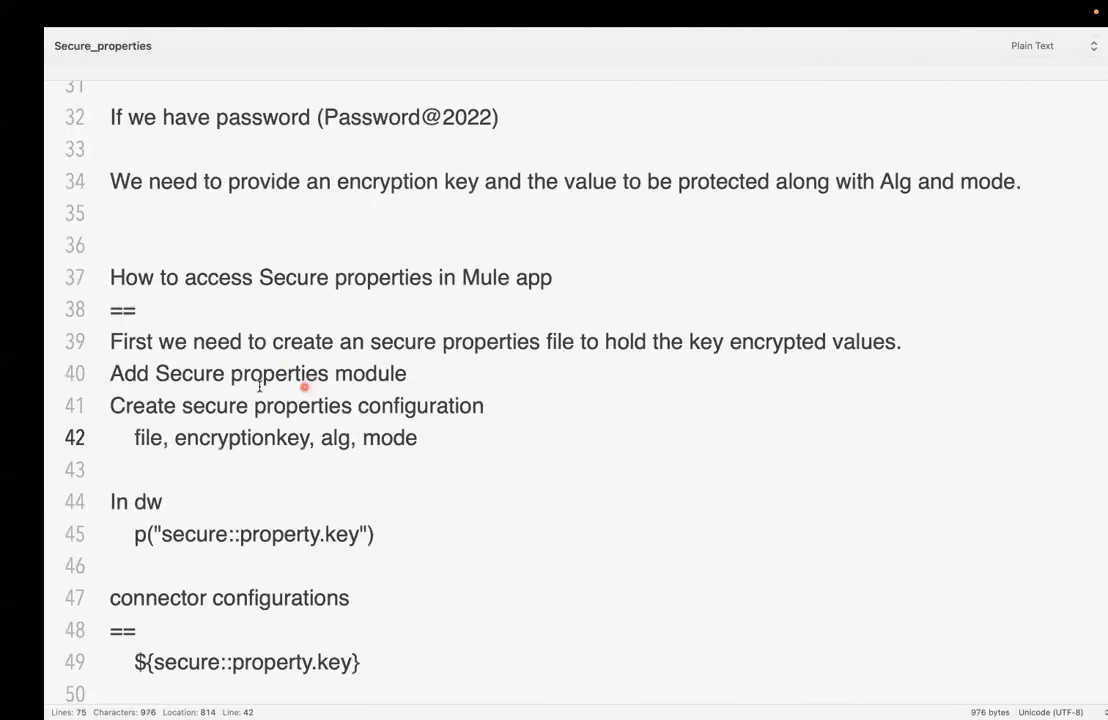
pyautogui.click(482, 461)
pyautogui.scroll(-3, 482, 461)
pyautogui.scroll(3, 482, 461)
pyautogui.scroll(-5, 482, 461)
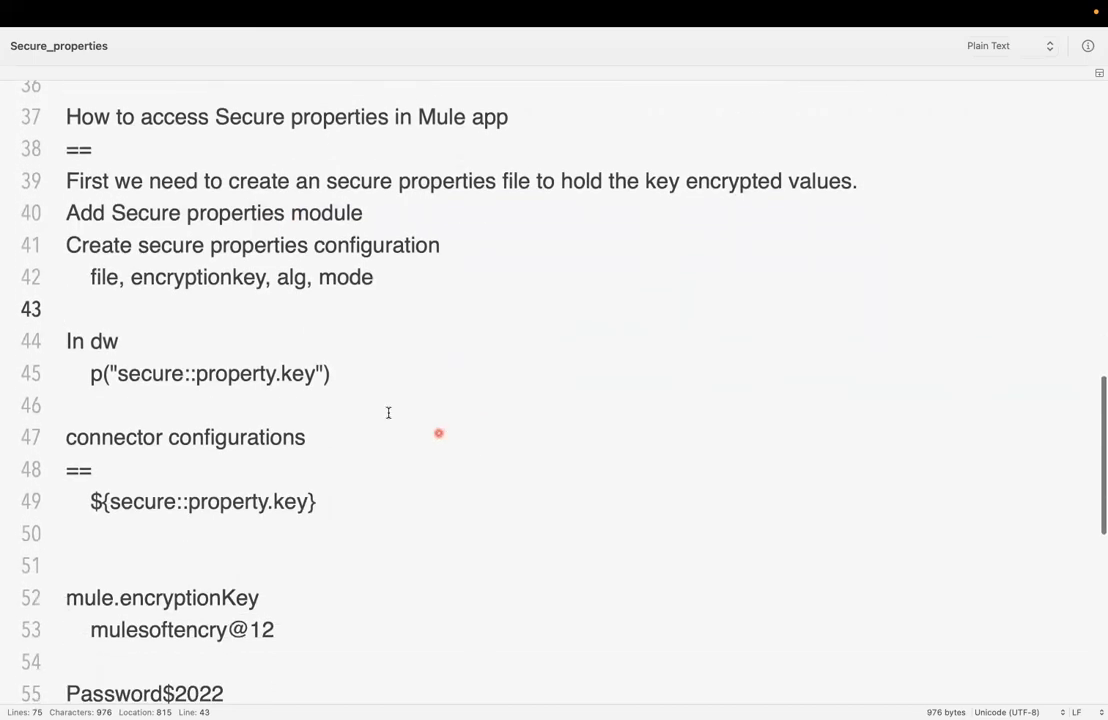
pyautogui.scroll(-5, 457, 463)
pyautogui.scroll(6, 460, 464)
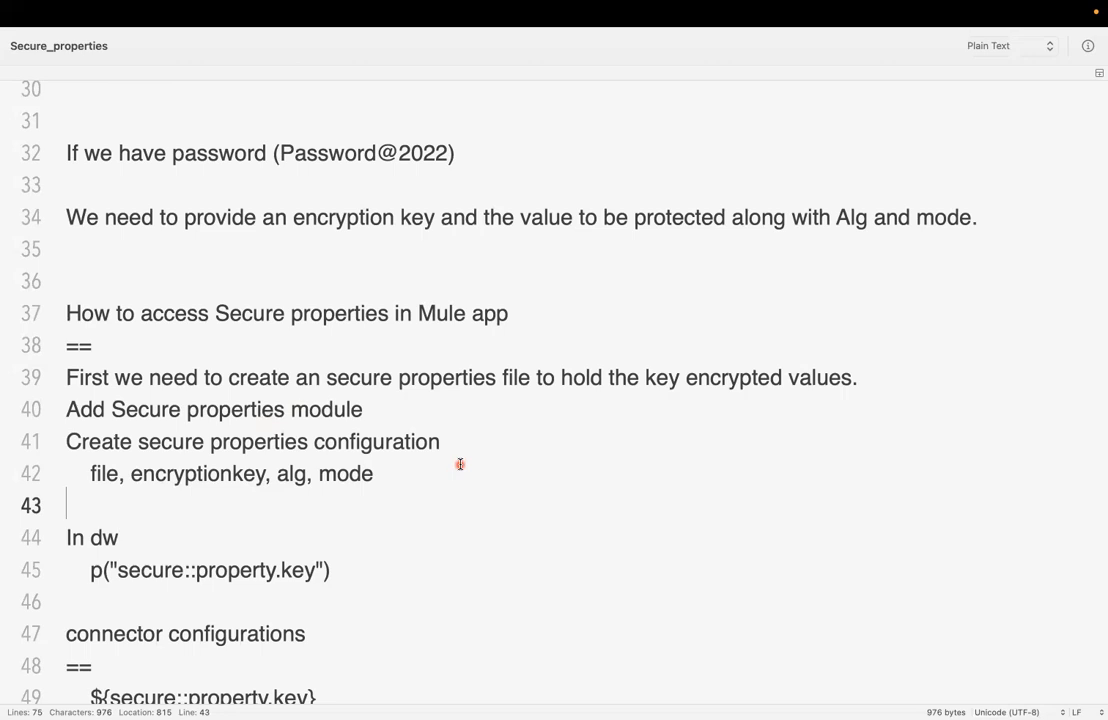
pyautogui.click(472, 458)
# - Switch to Anypoint Studio and create the file secure_all_properties.yaml in the src/main/resources folder of connectors-api
pyautogui.press('super+Tab')
pyautogui.press('super+Tab')
pyautogui.press('super+Tab')
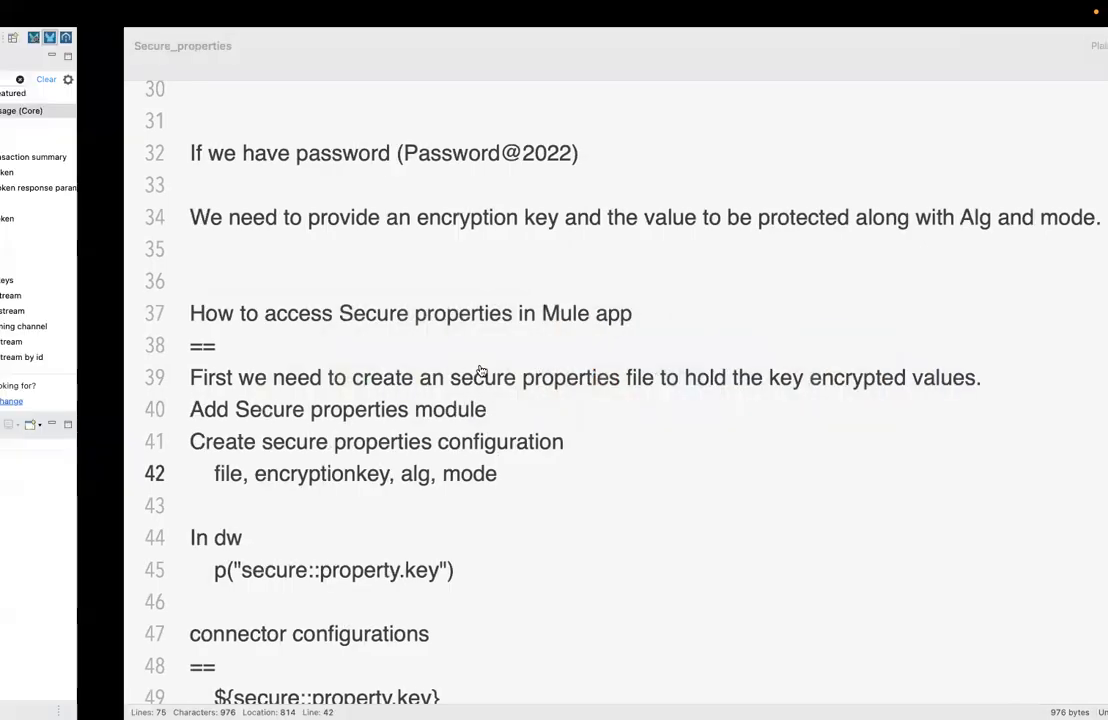
pyautogui.click(117, 191)
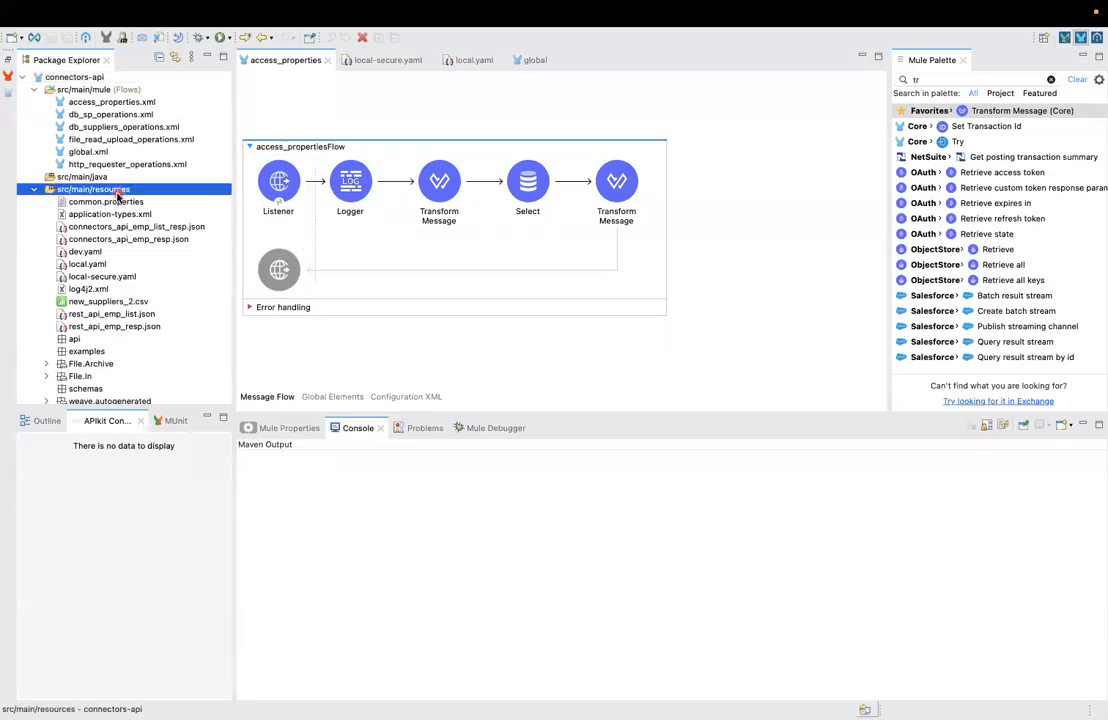
pyautogui.rightClick(117, 193)
pyautogui.moveTo(230, 186)
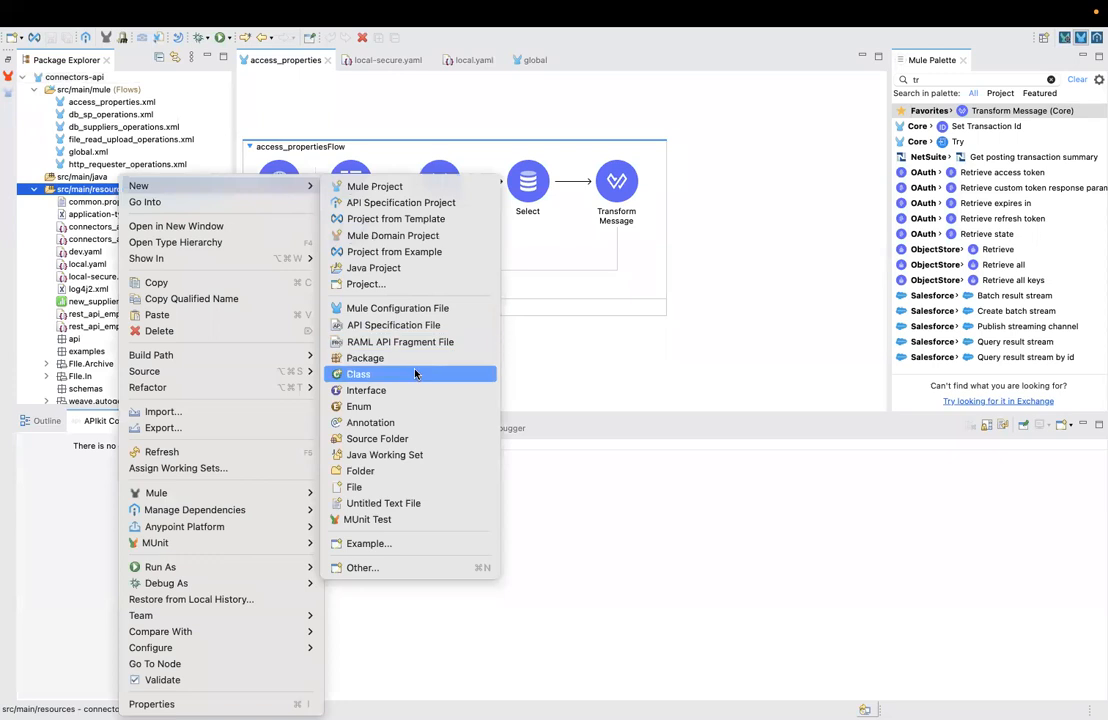
pyautogui.click(358, 487)
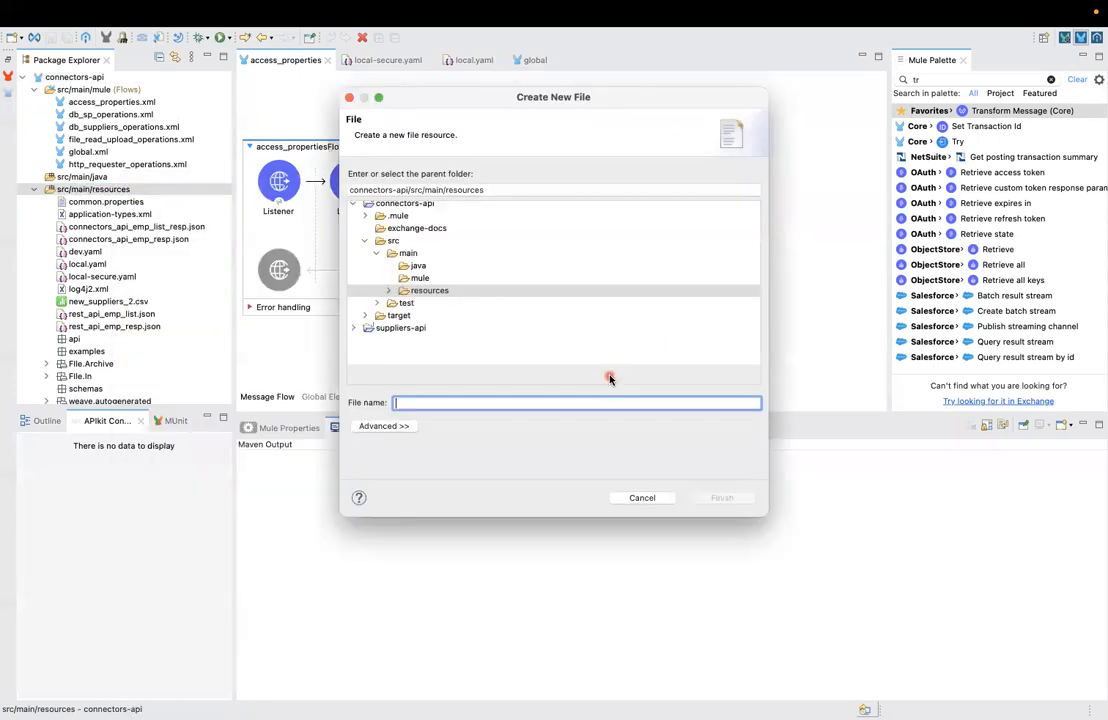
pyautogui.write('se')
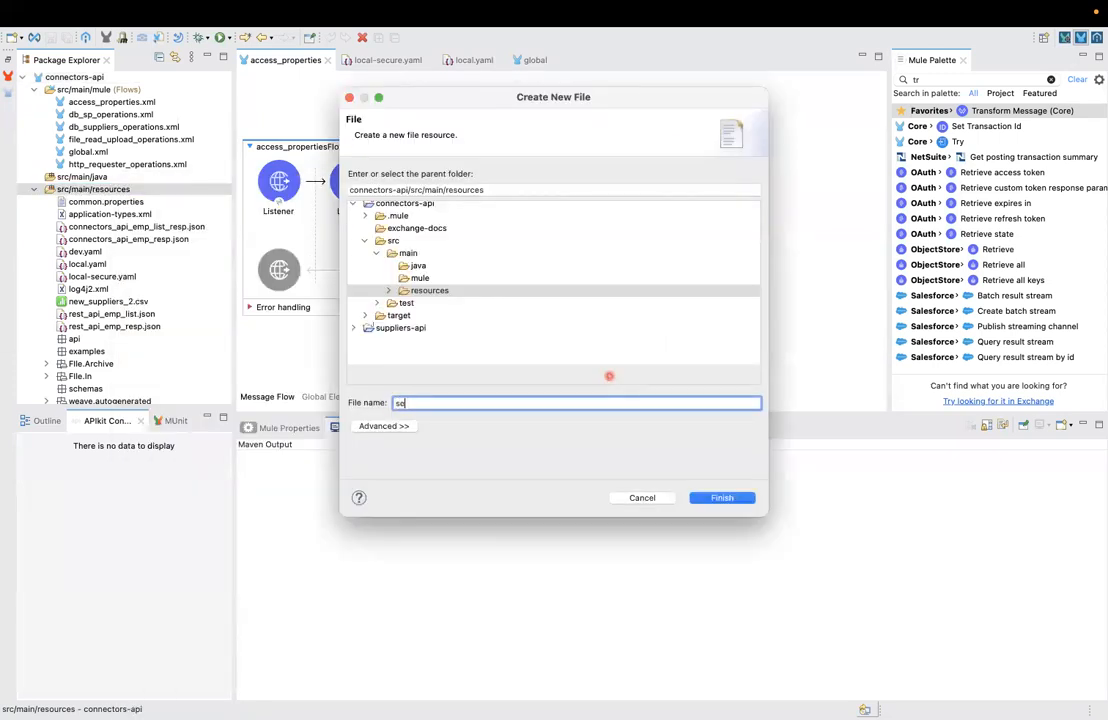
pyautogui.press('BackSpace')
pyautogui.press('BackSpace')
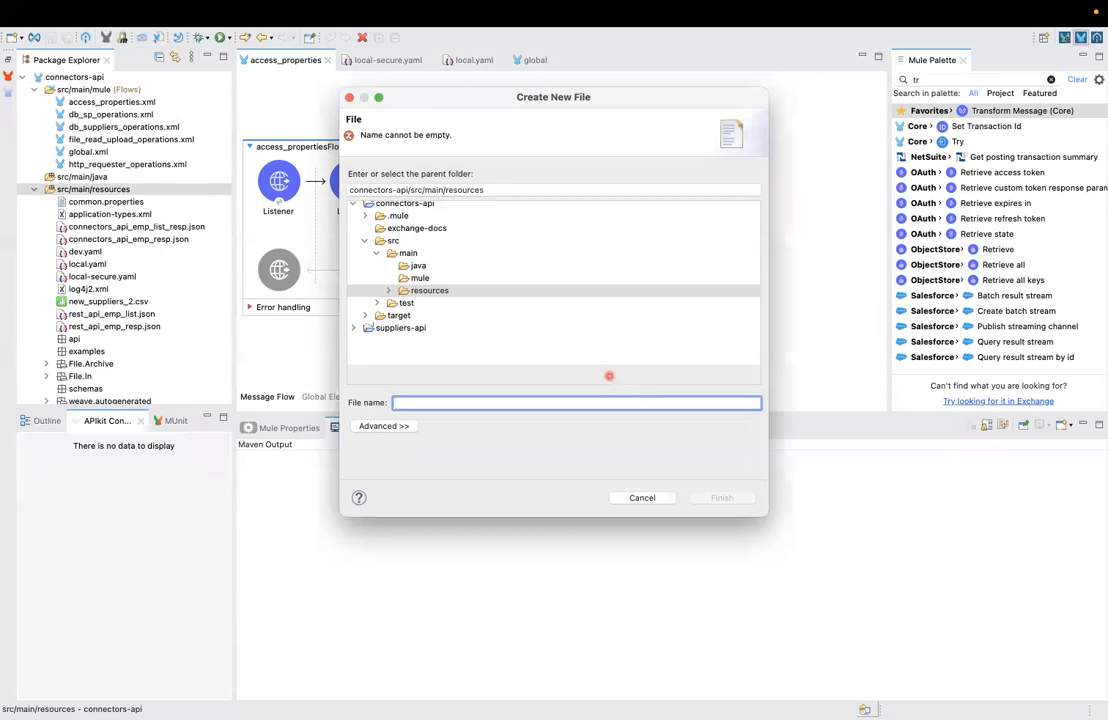
pyautogui.write('s')
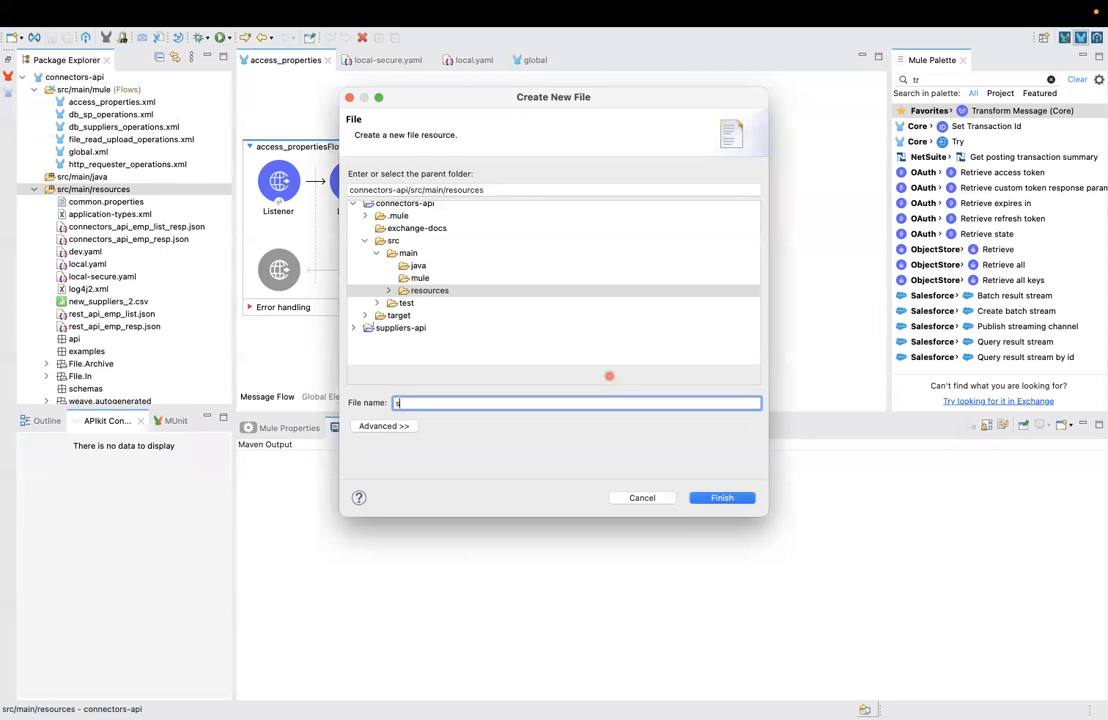
pyautogui.write('ecure_all_properties.yaml')
pyautogui.press('Return')
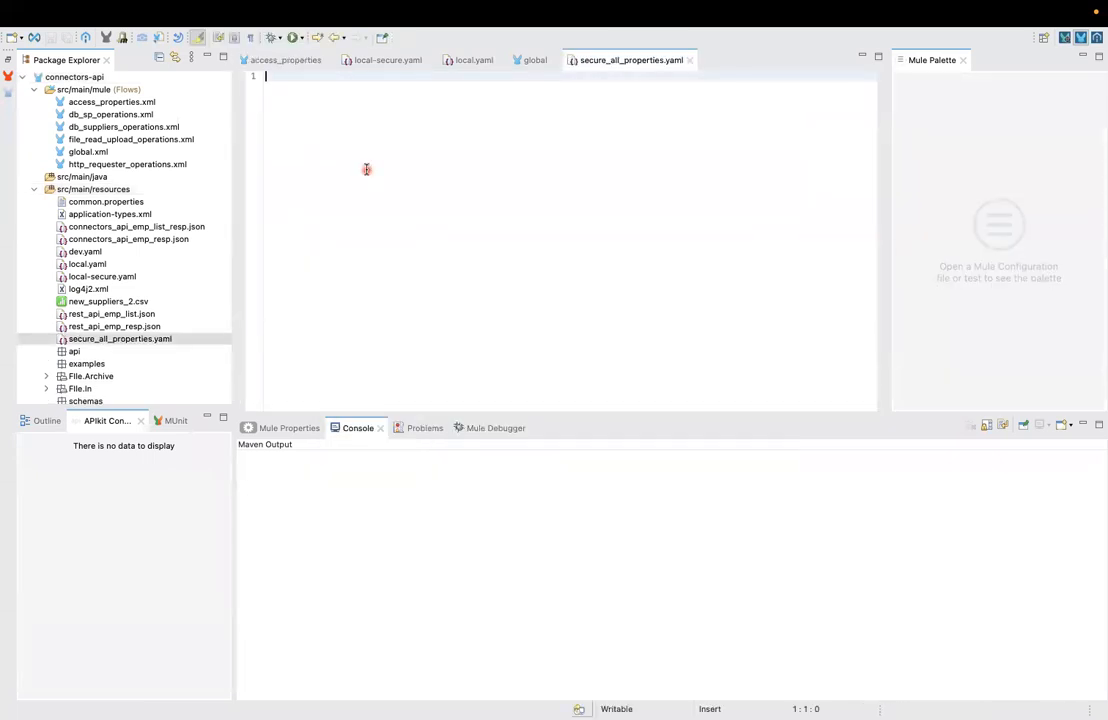
# - Paste the plain-text mysql password and dollaredValue entries into secure_all_properties.yaml and save the file
pyautogui.hotkey('ctrl', 'v')
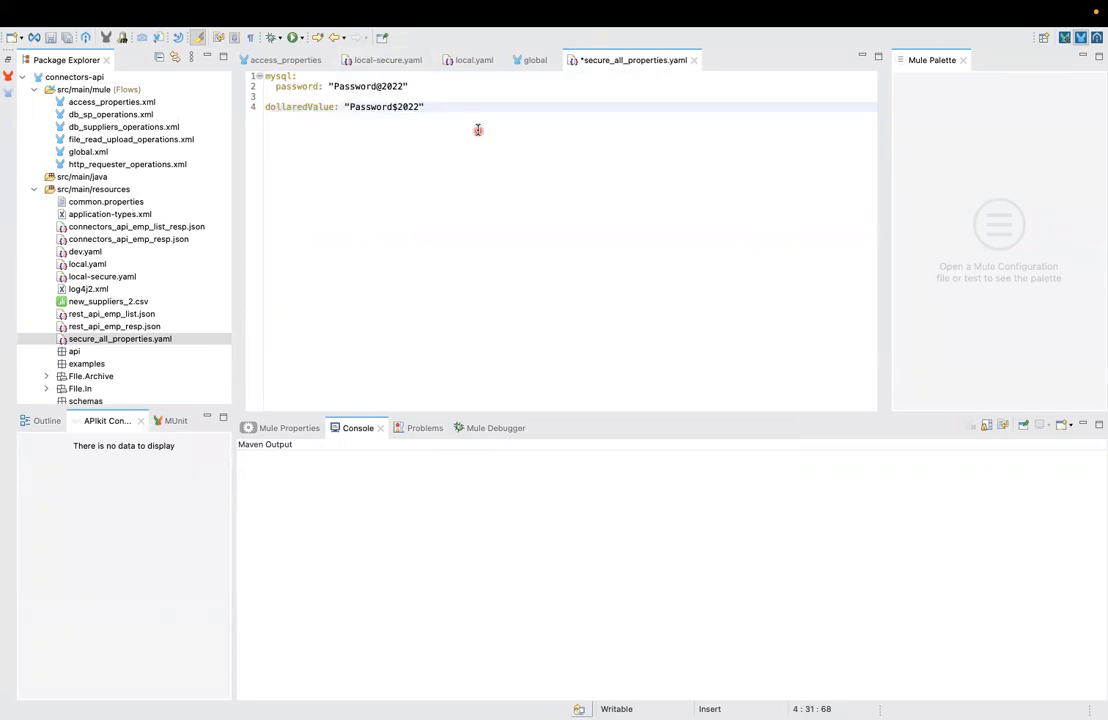
pyautogui.hotkey('ctrl', 's')
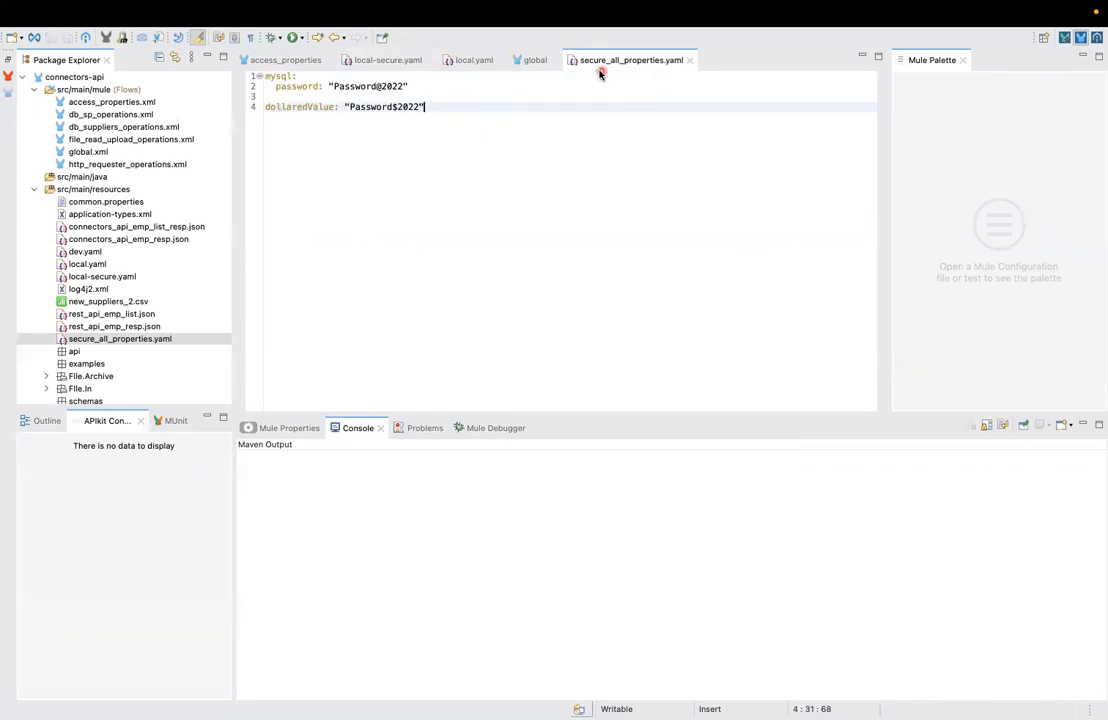
pyautogui.moveTo(490, 106); pyautogui.dragTo(255, 82)
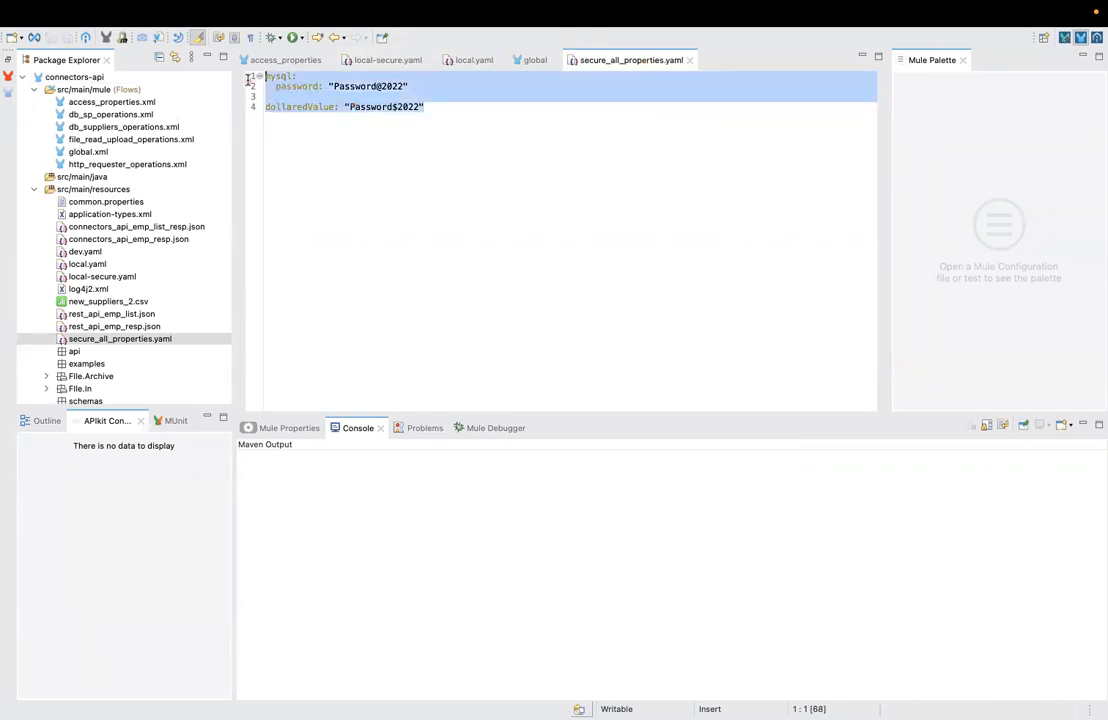
pyautogui.click(300, 77)
# - Add a password1 key with a dummy password value under mysql in secure_all_properties.yaml and save the file
pyautogui.click(425, 87)
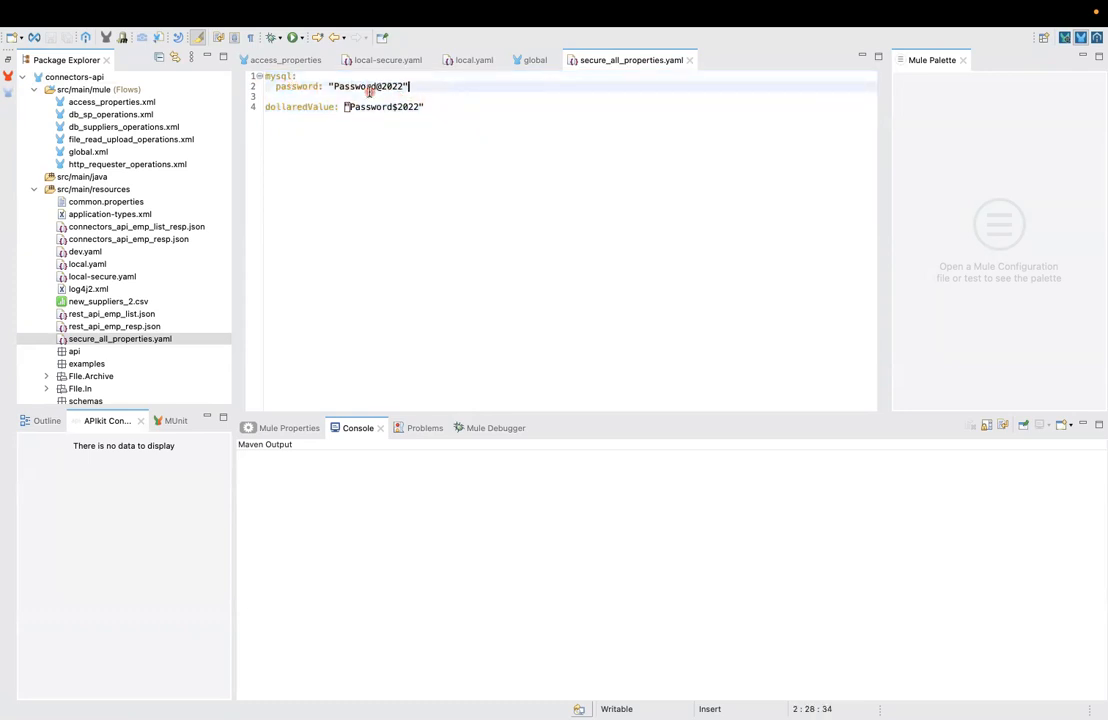
pyautogui.press('Return')
pyautogui.doubleClick(272, 76)
pyautogui.click(280, 96)
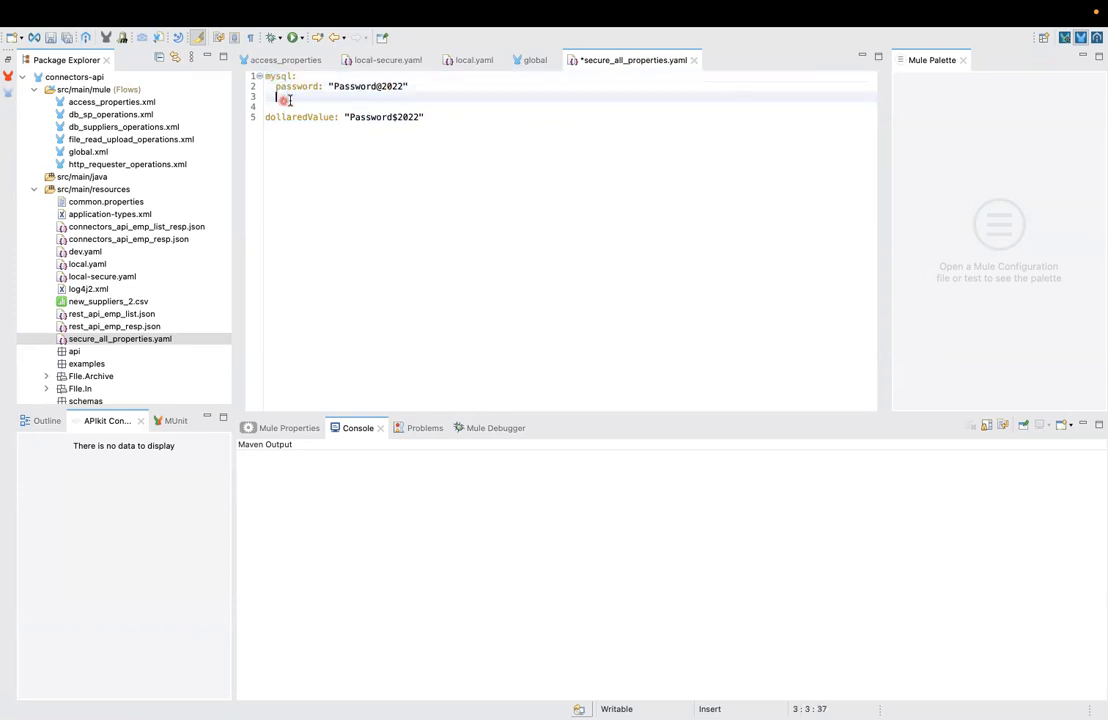
pyautogui.write('password1')
pyautogui.write(': "dum')
pyautogui.write('myPasswo')
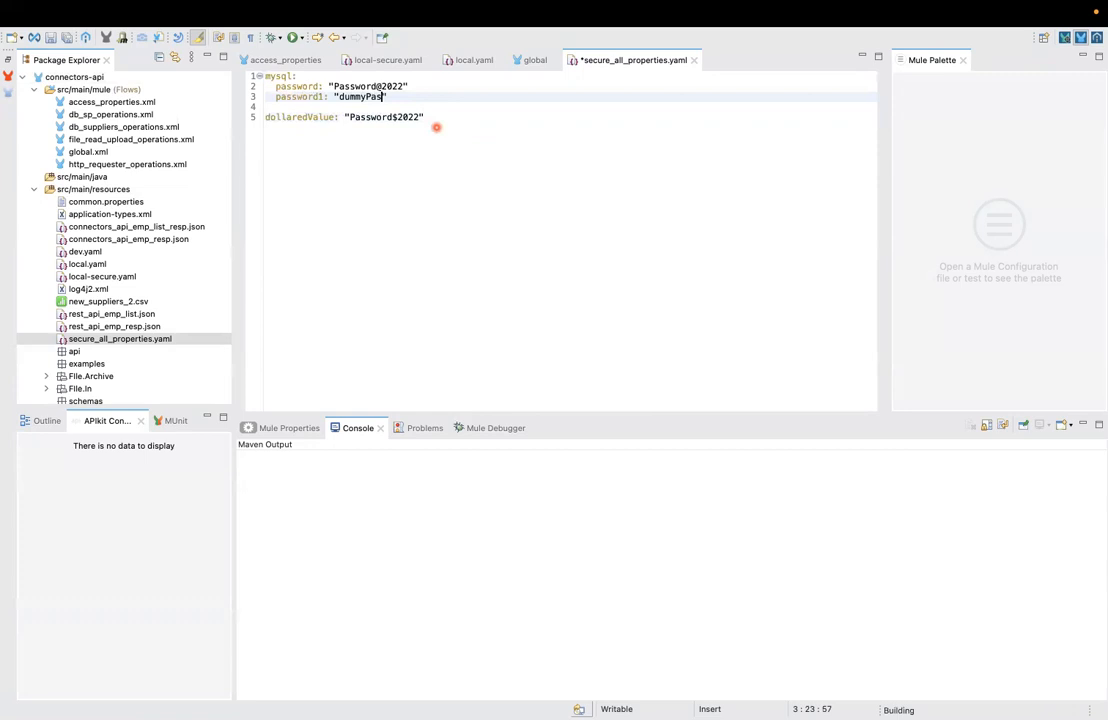
pyautogui.write('rd')
pyautogui.click(475, 120)
pyautogui.hotkey('ctrl', 's')
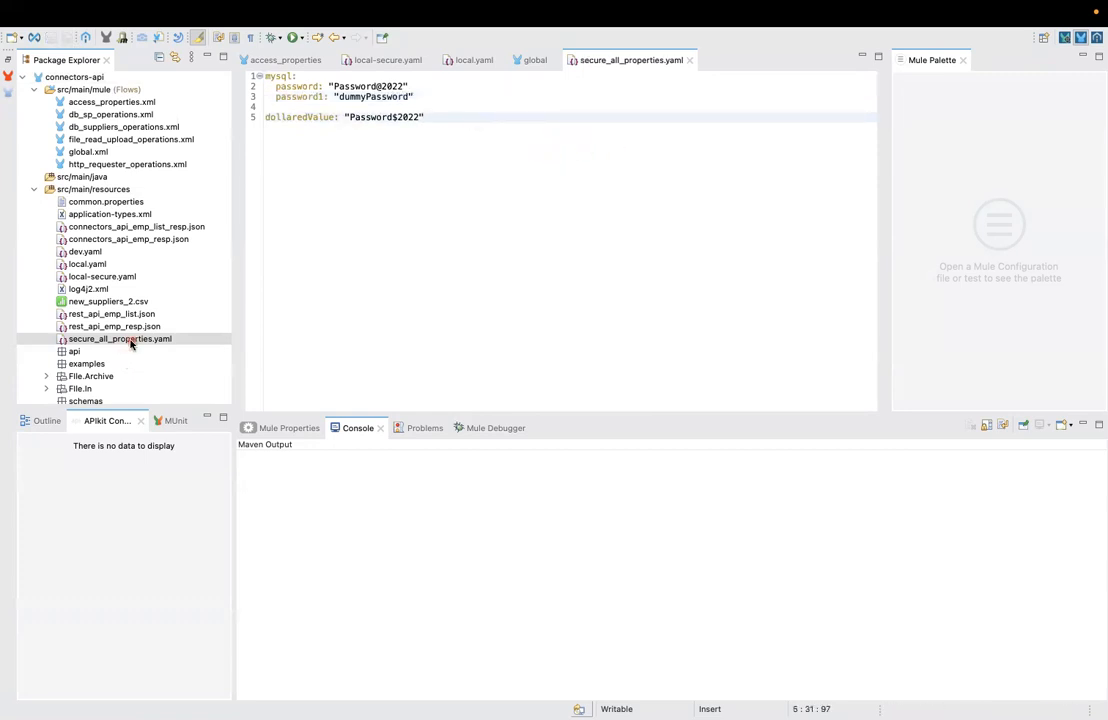
# - Switch to the Secure_Encrypt_Decrypt notes and review the Encrypt Files section with the secure properties tool's file command template
pyautogui.click(130, 341)
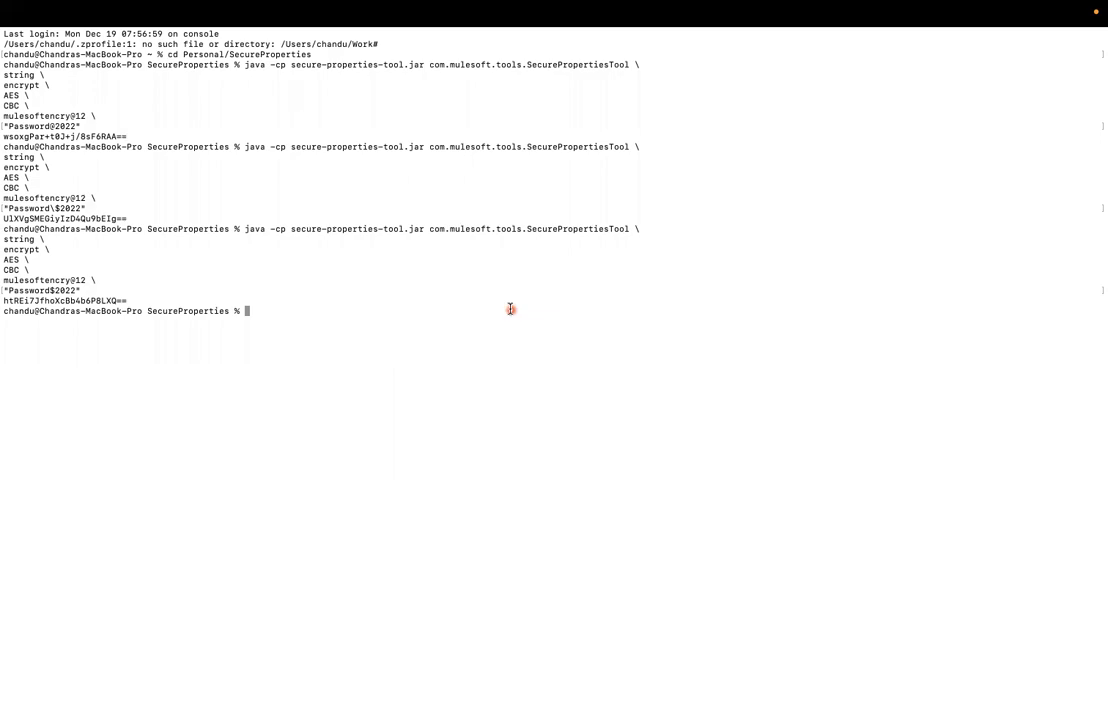
pyautogui.hotkey('ctrl', 'Right')
pyautogui.hotkey('ctrl', 'Left')
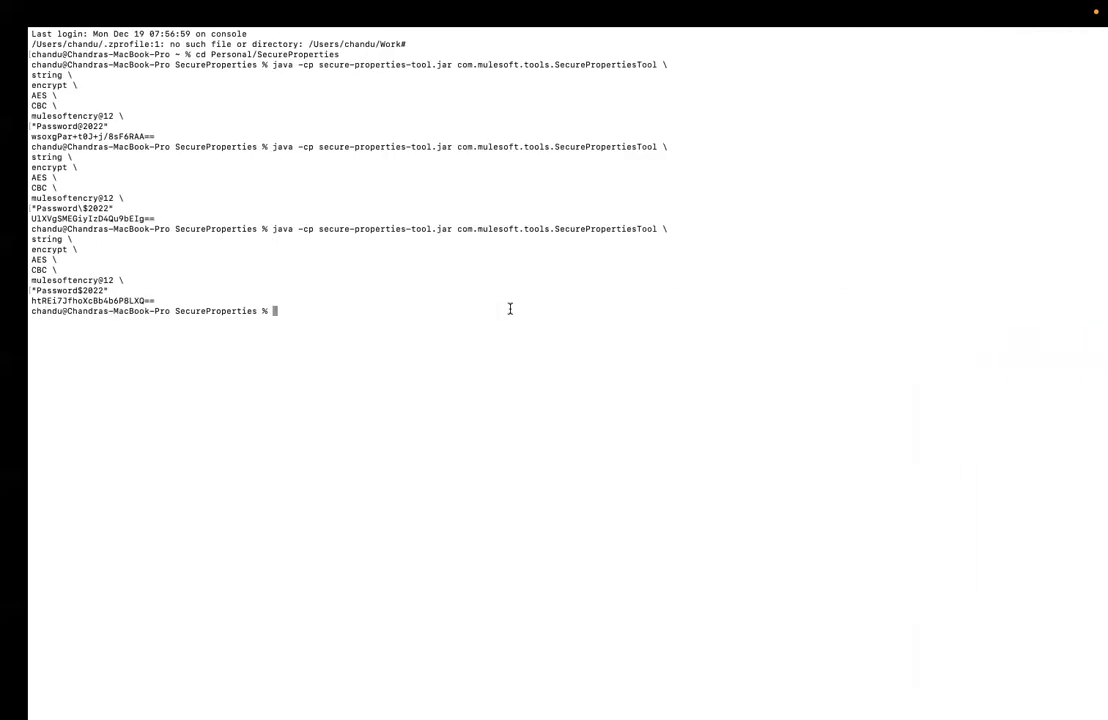
pyautogui.hotkey('ctrl', 'Left')
pyautogui.hotkey('ctrl', 'Left')
pyautogui.scroll(-5, 430, 475)
pyautogui.scroll(-2, 314, 418)
pyautogui.click(343, 510)
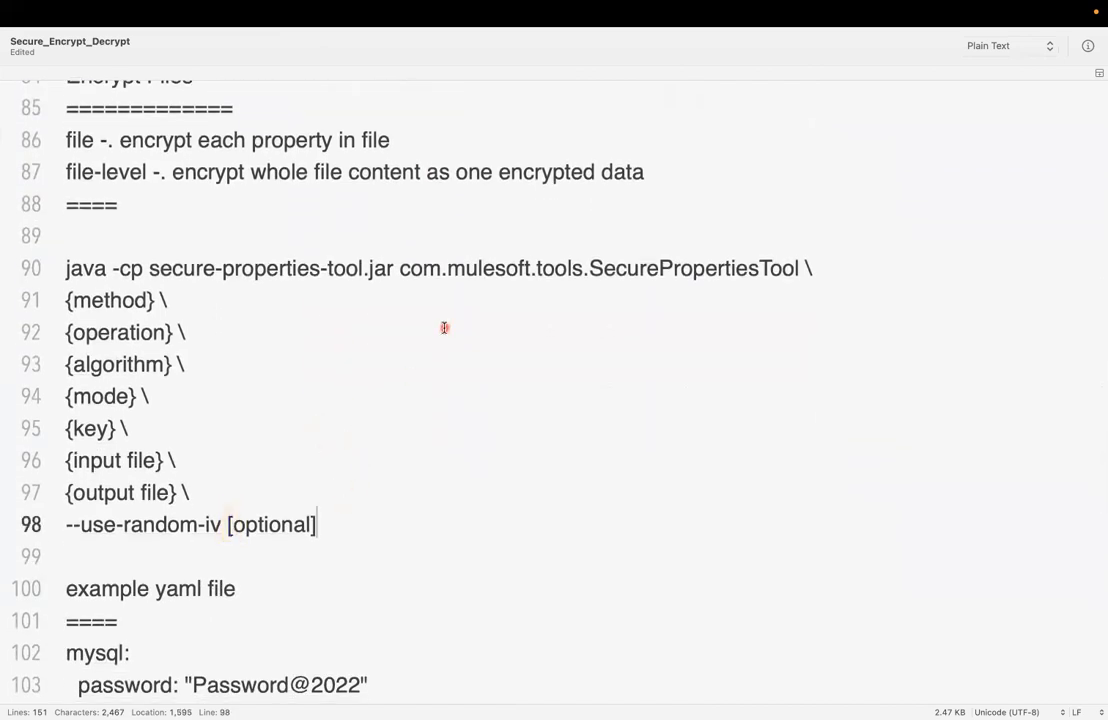
pyautogui.click(430, 236)
pyautogui.press('Down')
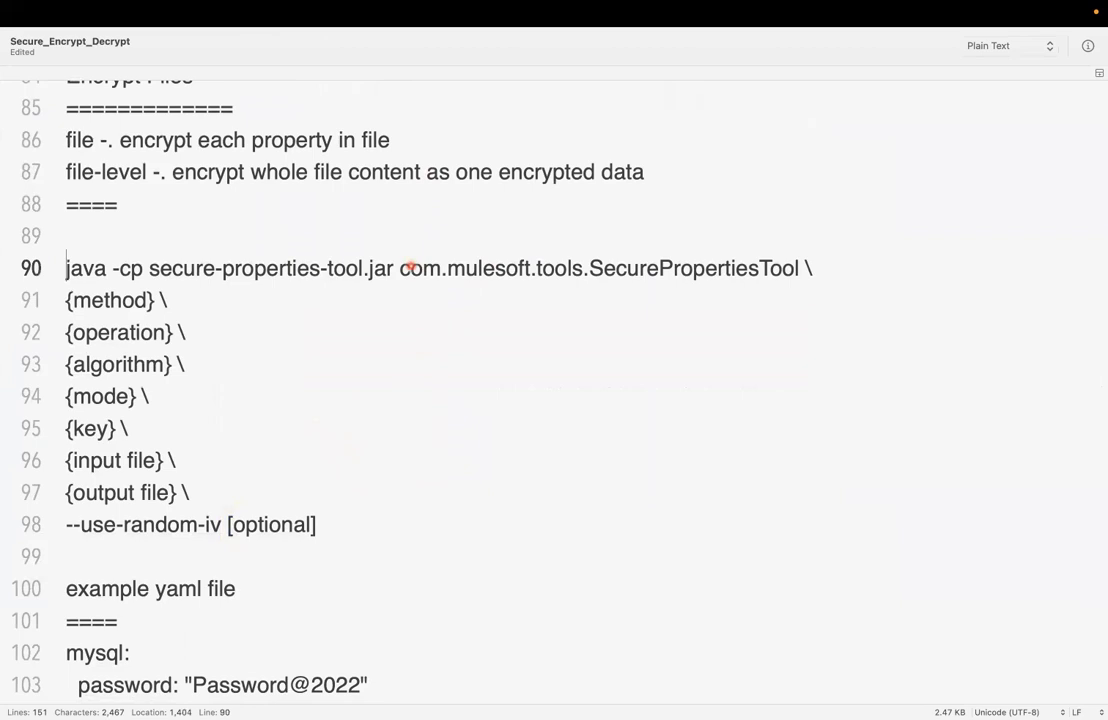
# - Examine the example file encryption command, checking its file method, input secure_all_properties.yaml and output secure_all_properties_out.yaml
pyautogui.scroll(-5, 396, 445)
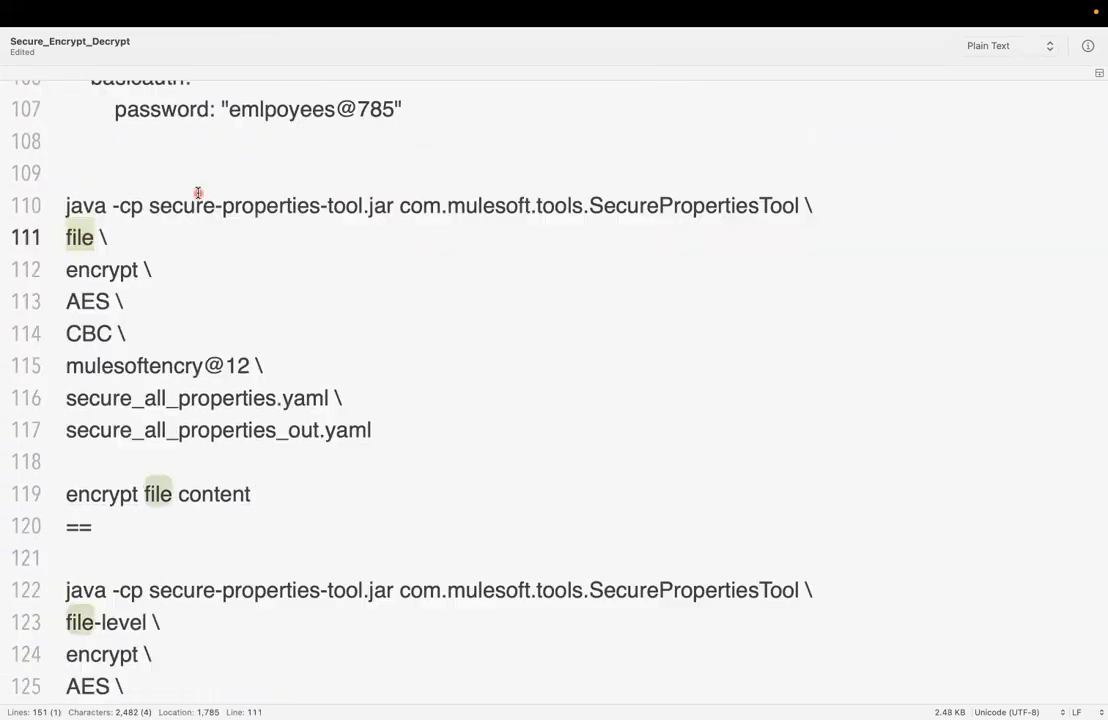
pyautogui.click(58, 192)
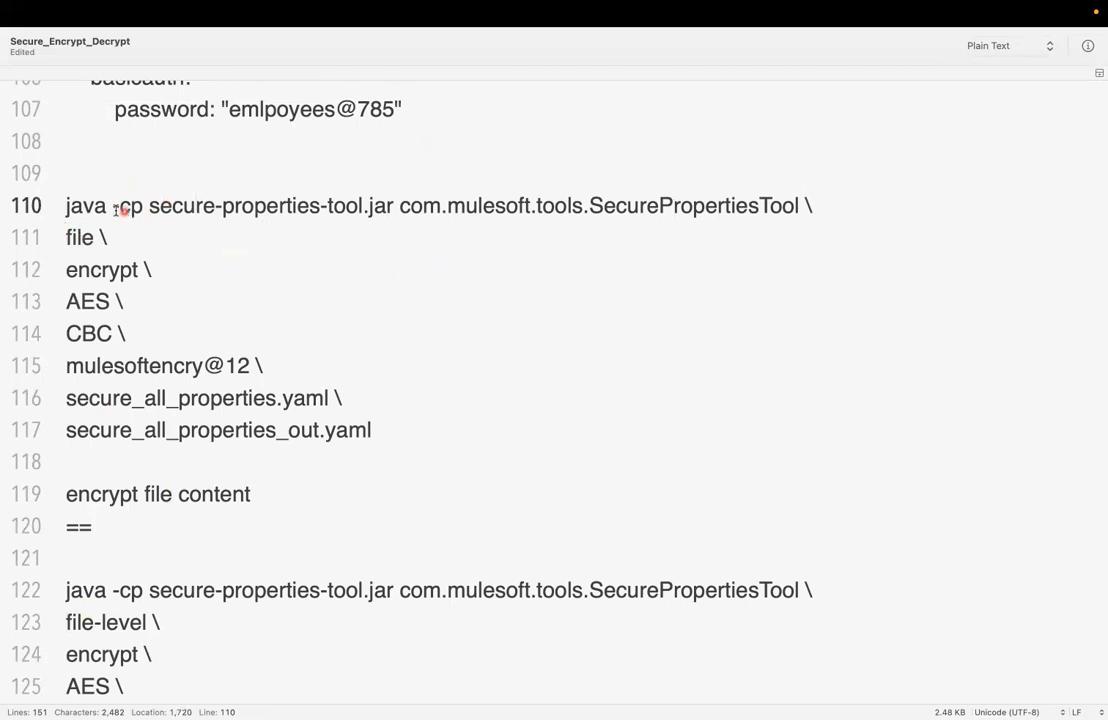
pyautogui.doubleClick(72, 237)
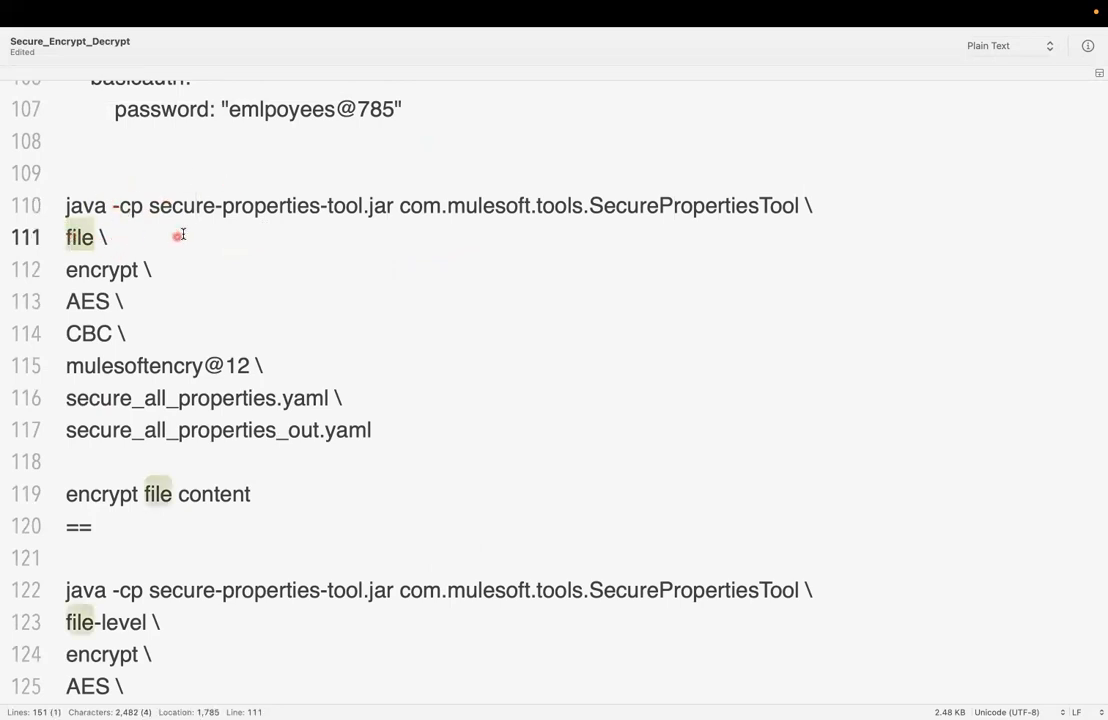
pyautogui.click(406, 450)
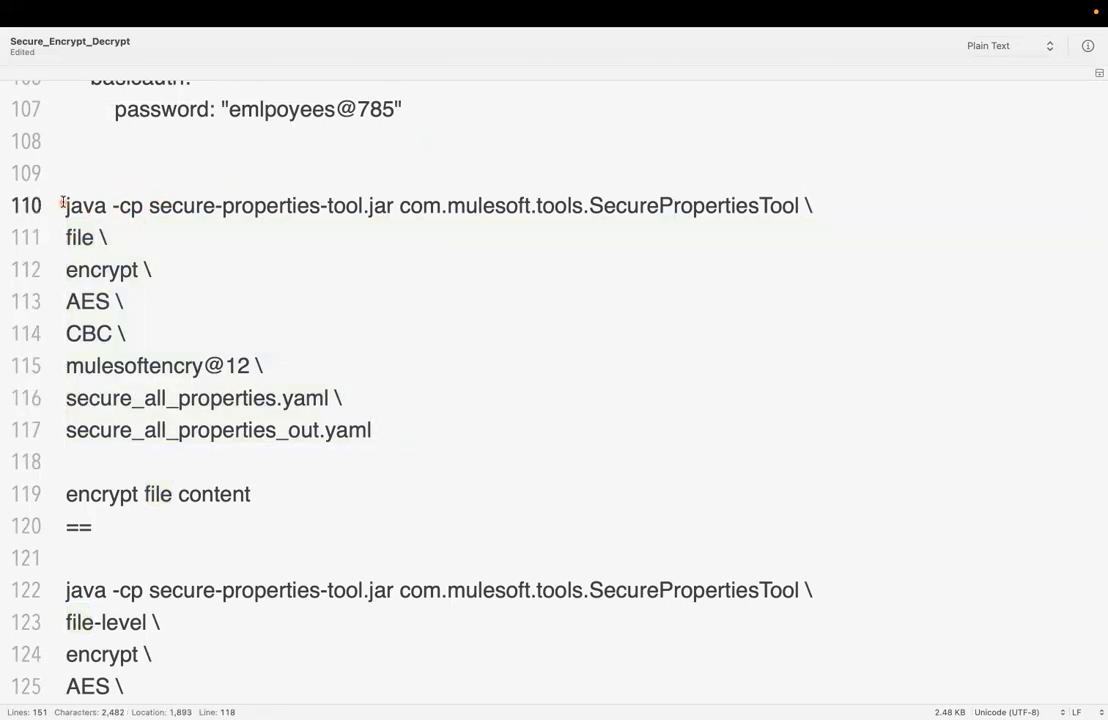
pyautogui.moveTo(62, 188); pyautogui.dragTo(459, 428)
pyautogui.click(459, 428)
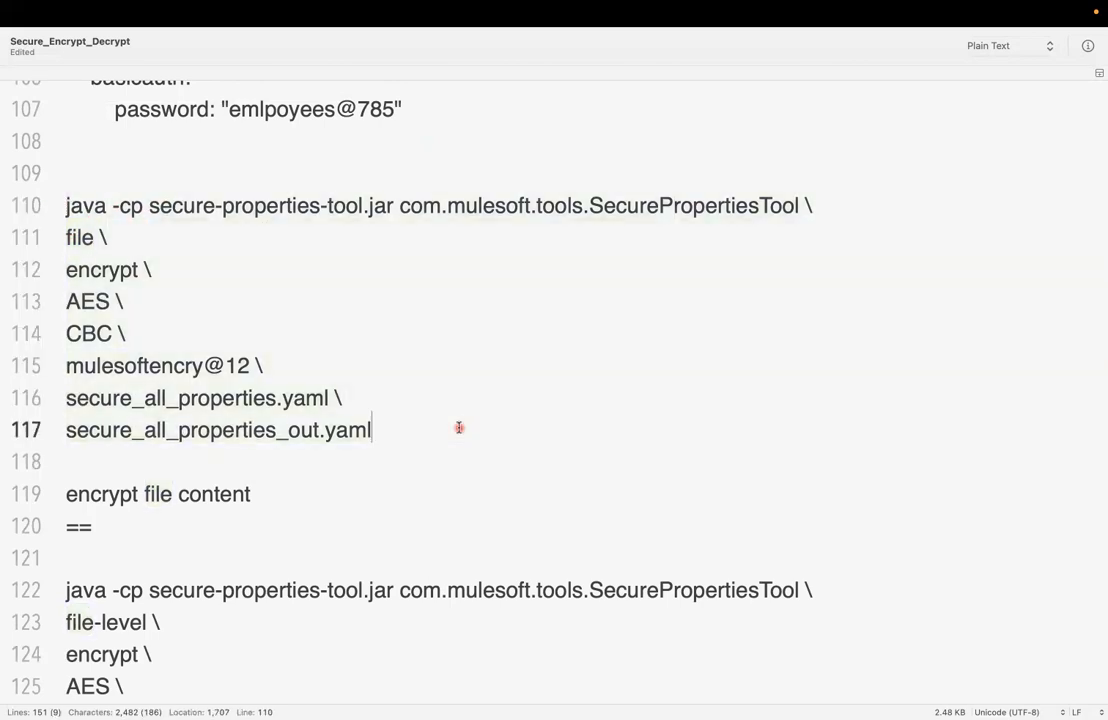
pyautogui.moveTo(95, 237); pyautogui.dragTo(62, 235)
pyautogui.click(104, 245)
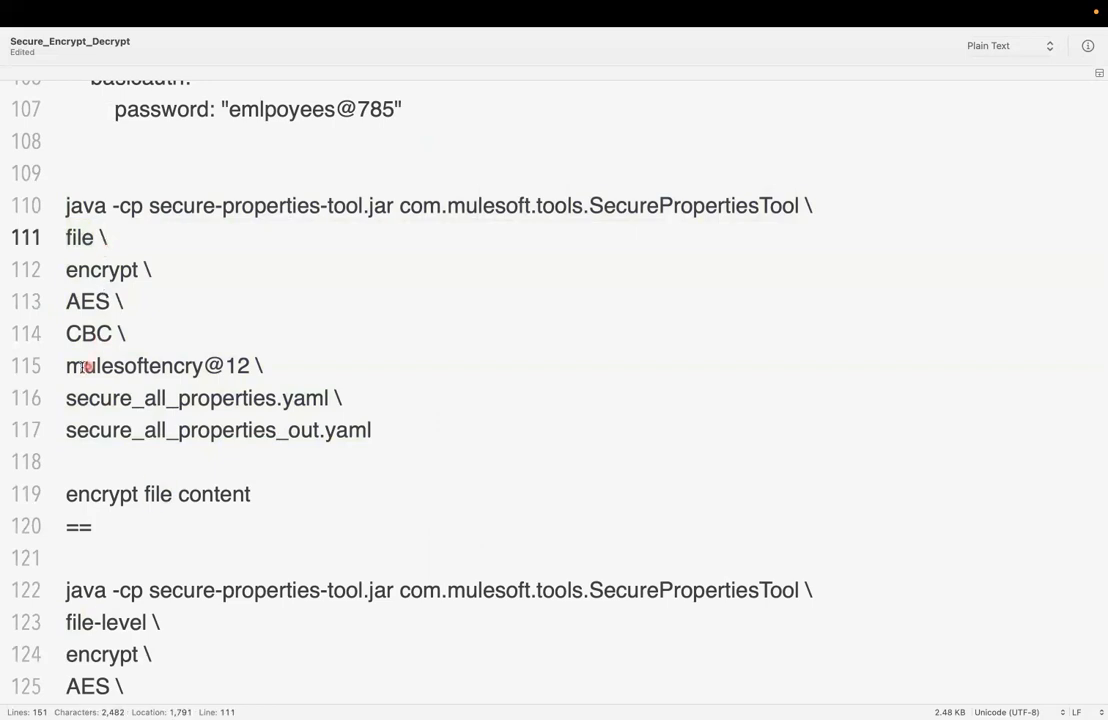
pyautogui.click(127, 400)
pyautogui.moveTo(64, 398); pyautogui.dragTo(329, 403)
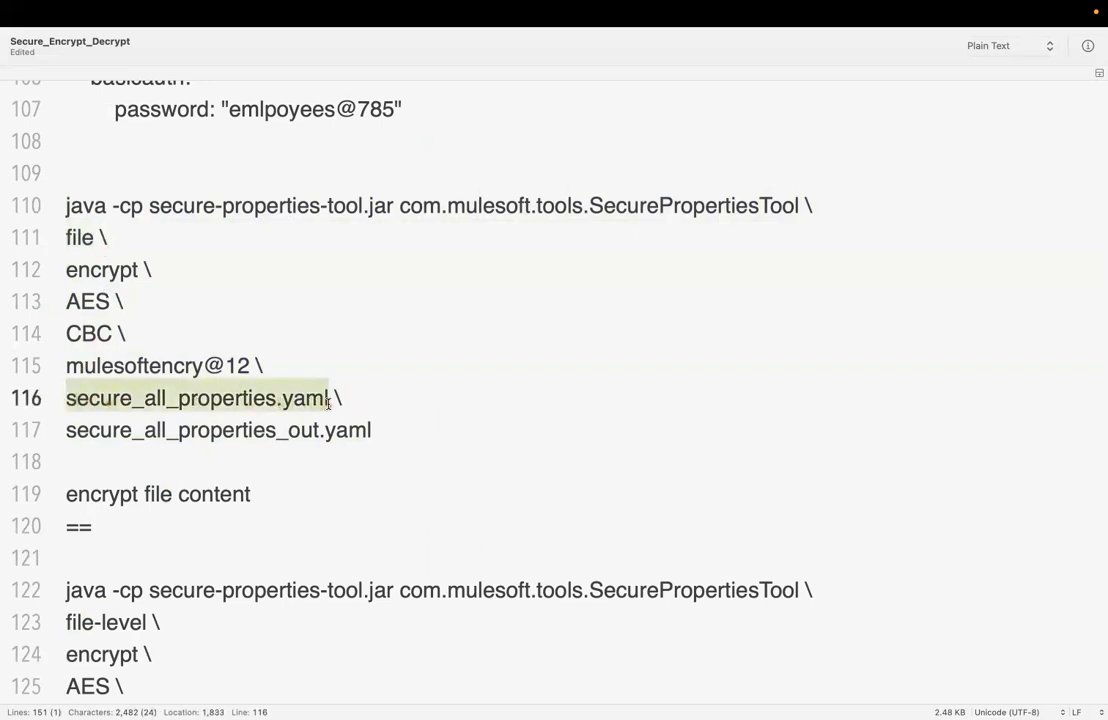
pyautogui.click(388, 430)
pyautogui.moveTo(64, 430); pyautogui.dragTo(383, 433)
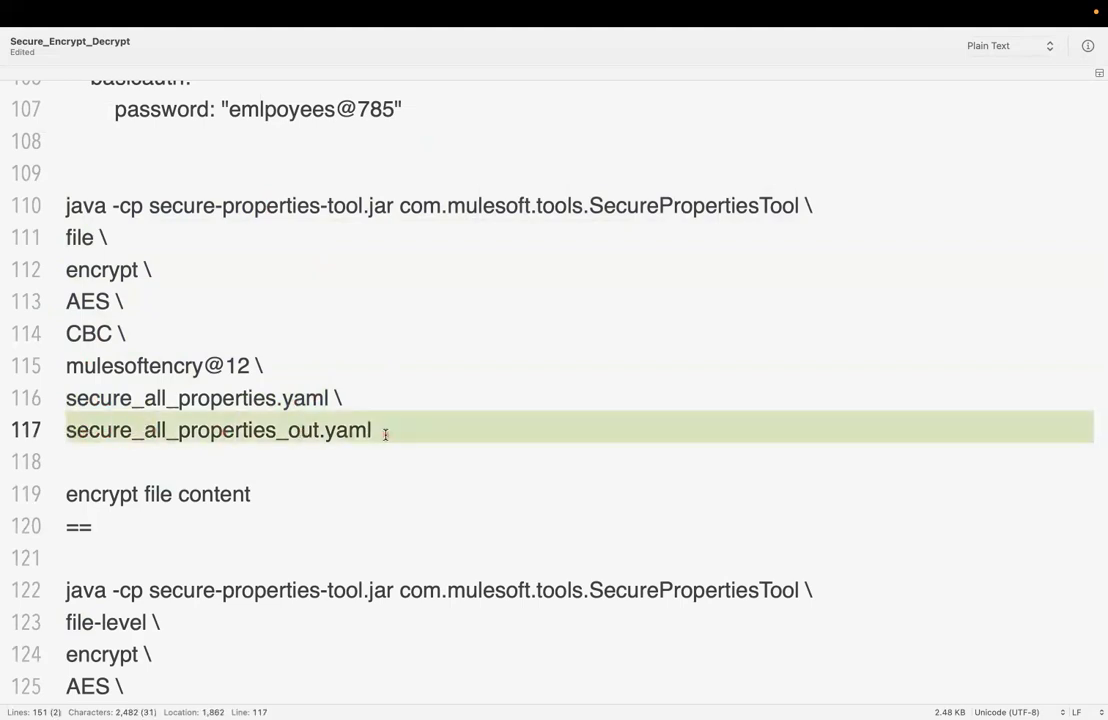
pyautogui.click(435, 433)
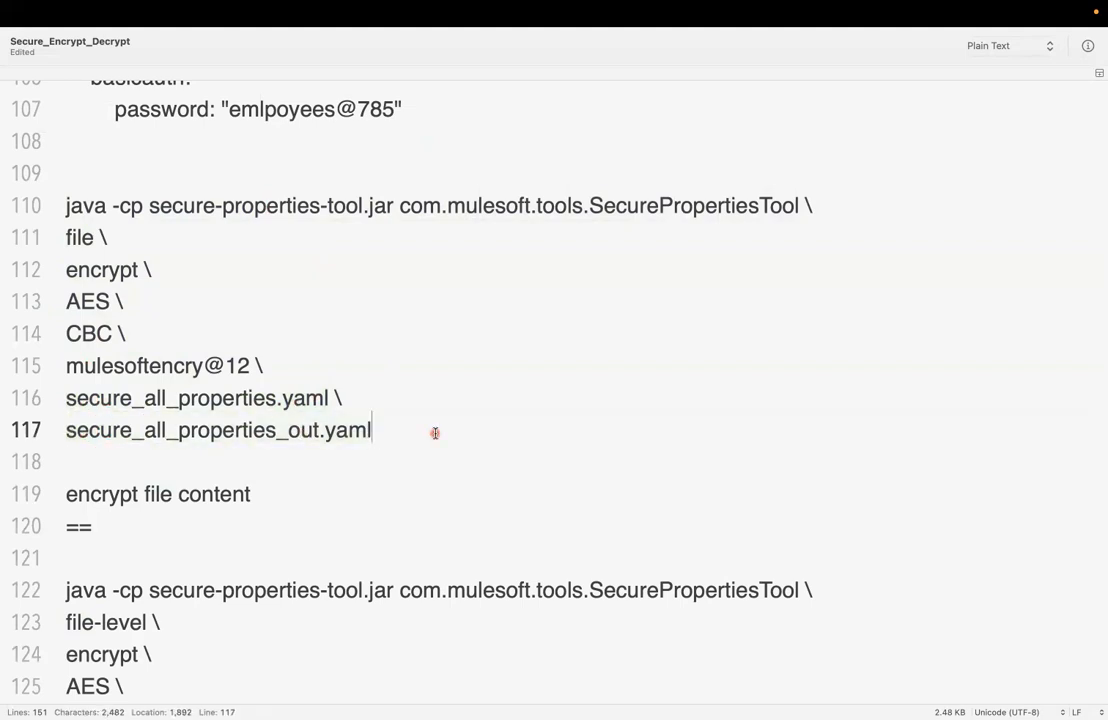
# - Copy the file-method AES CBC encrypt command with its encryption key and run it in Terminal, from secure_all_properties.yaml to secure_all_properties_out.yaml
pyautogui.hotkey('shift', 'Up')
pyautogui.hotkey('shift', 'Up')
pyautogui.hotkey('shift', 'Up')
pyautogui.hotkey('shift', 'Up')
pyautogui.hotkey('shift', 'Up')
pyautogui.hotkey('shift', 'Up')
pyautogui.hotkey('shift', 'Up')
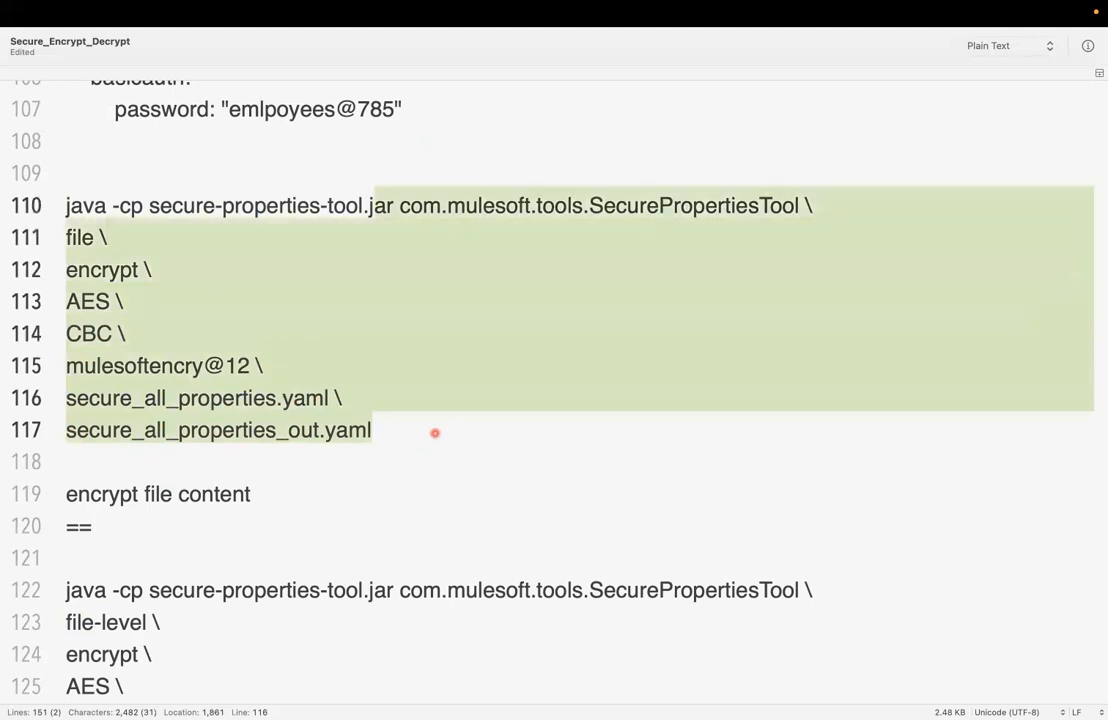
pyautogui.press('super+shift+Left')
pyautogui.press('super+c')
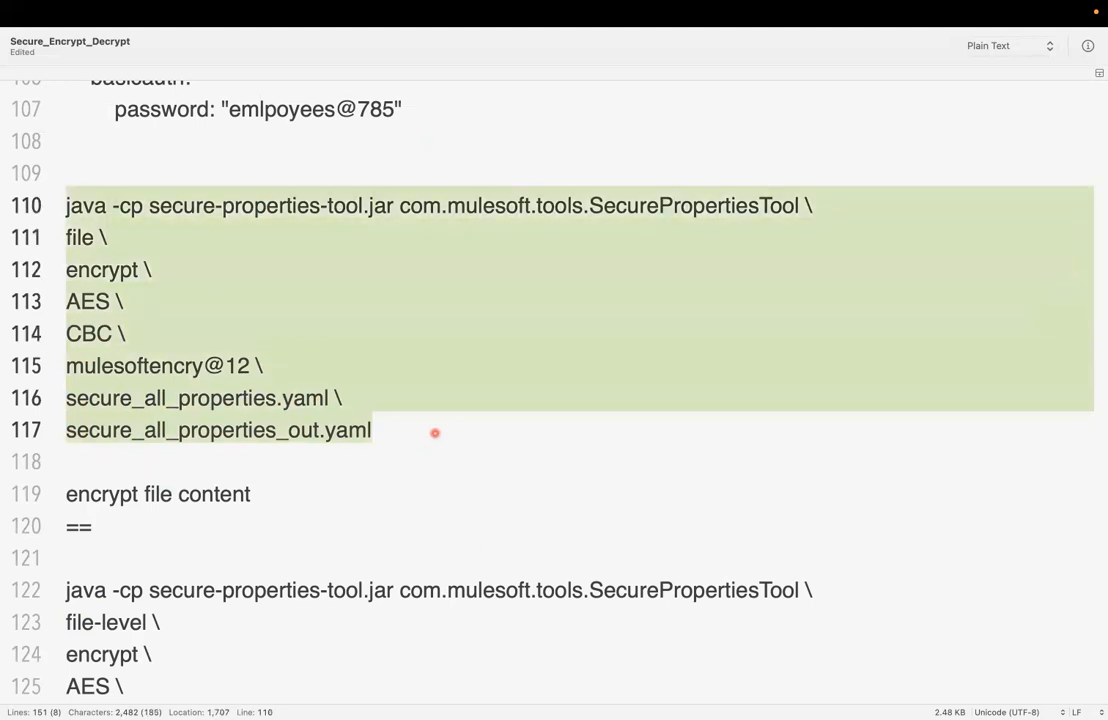
pyautogui.press('super+Tab')
pyautogui.press('super+v')
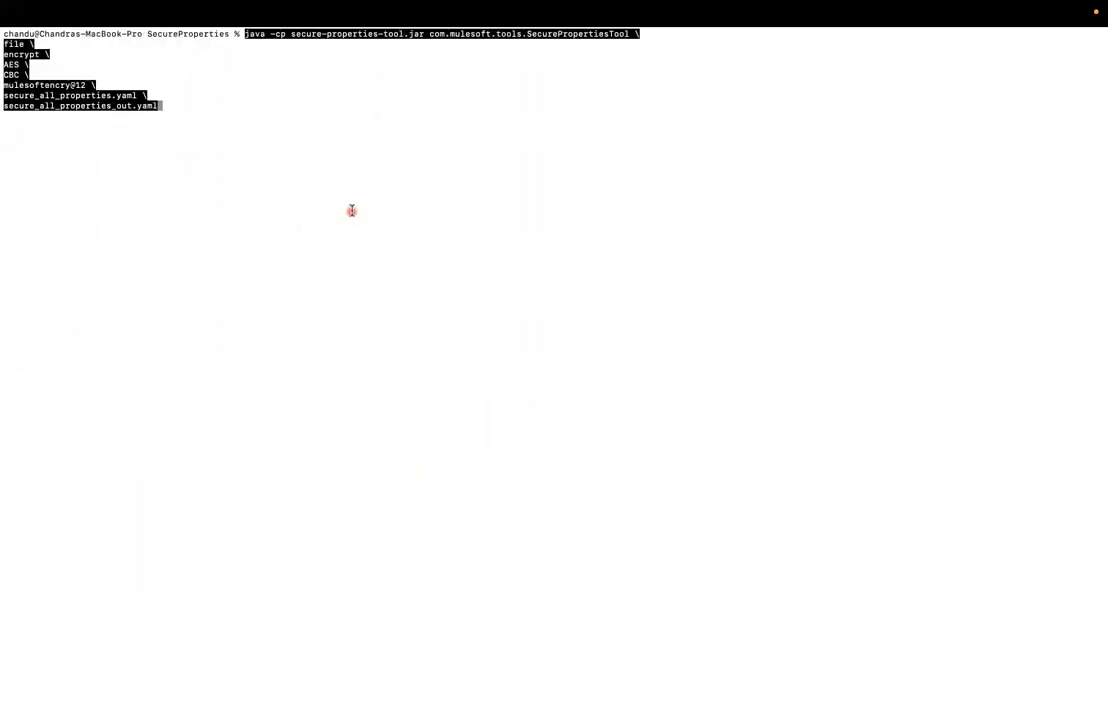
pyautogui.press('Return')
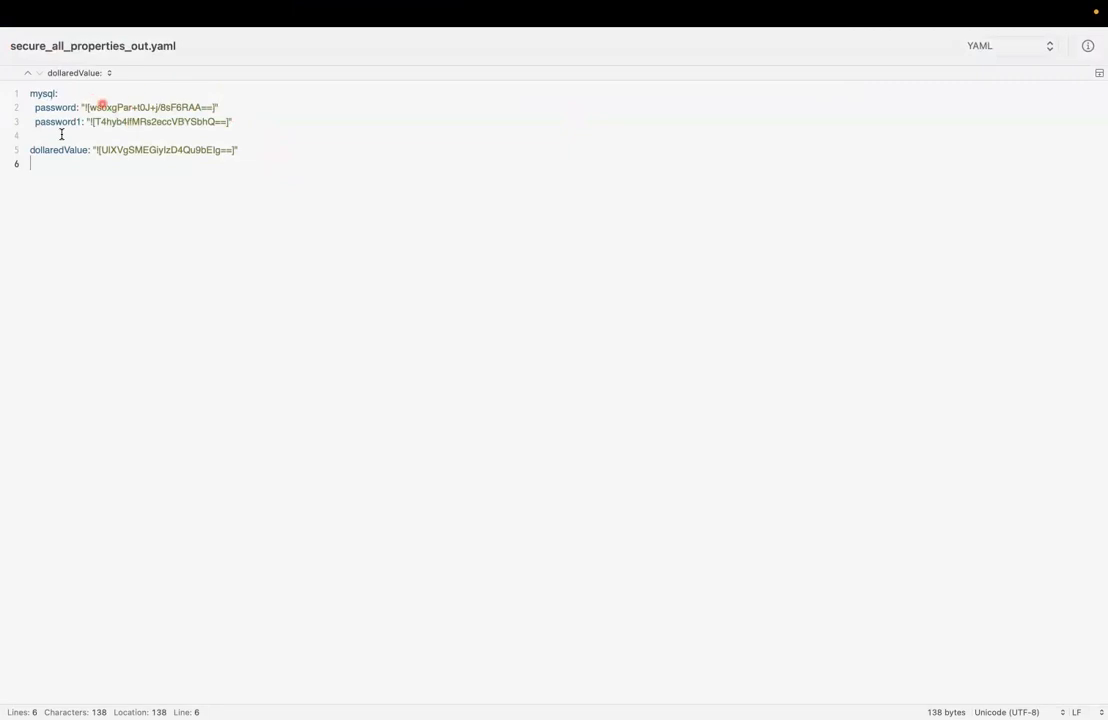
# - Compare the encrypted entries in secure_all_properties_out.yaml with the file encryption command in Terminal
pyautogui.press('super+Tab')
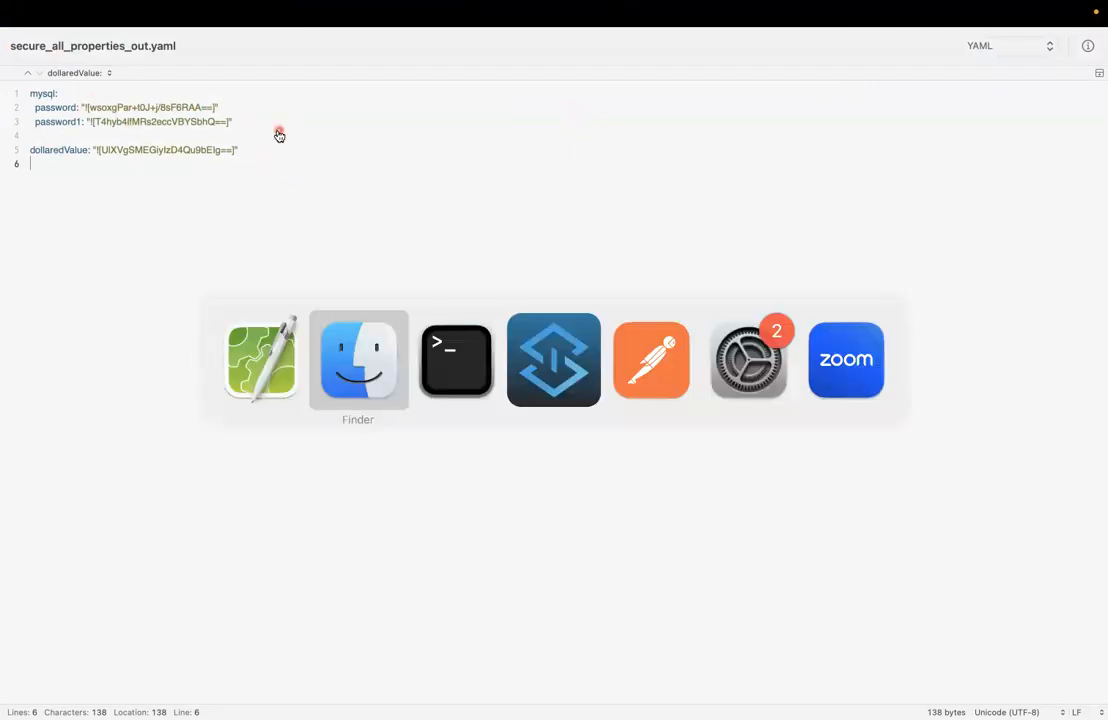
pyautogui.press('super+Tab')
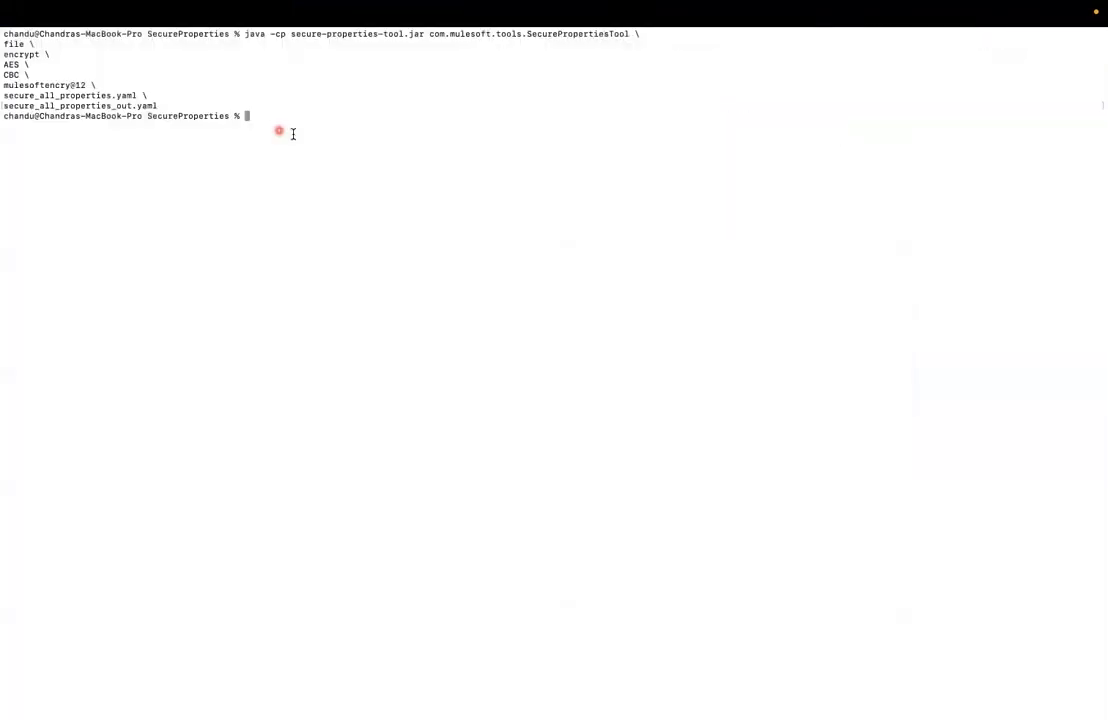
pyautogui.press('super+Tab')
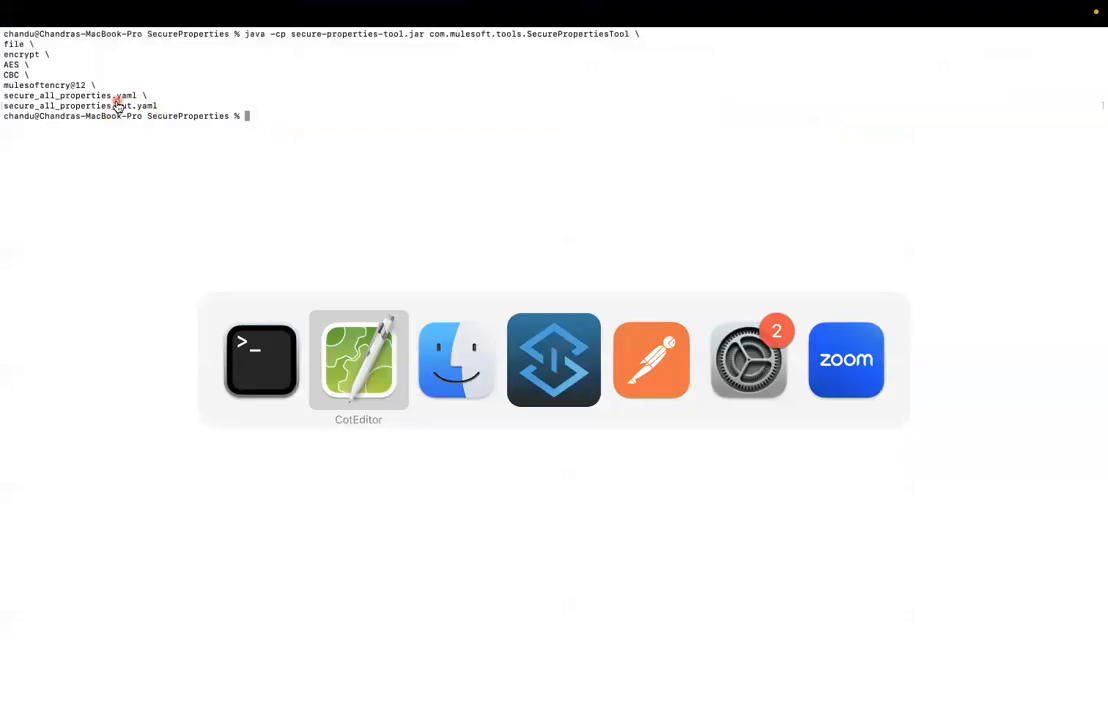
pyautogui.press('super+Tab')
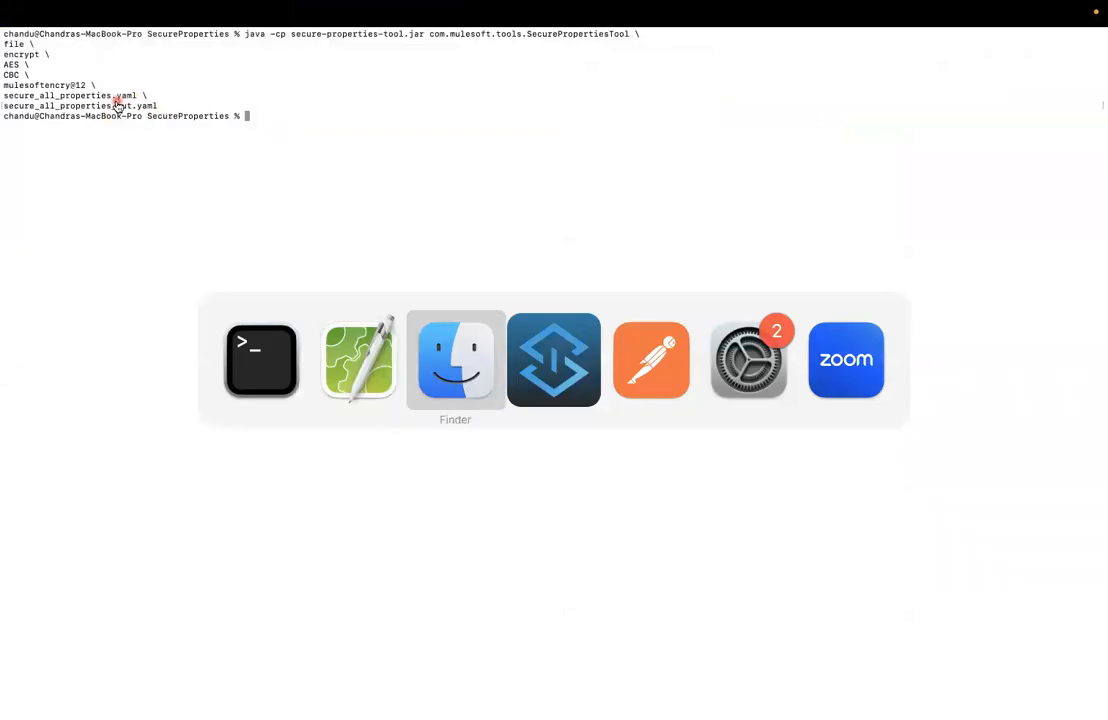
pyautogui.press('super+shift+Tab')
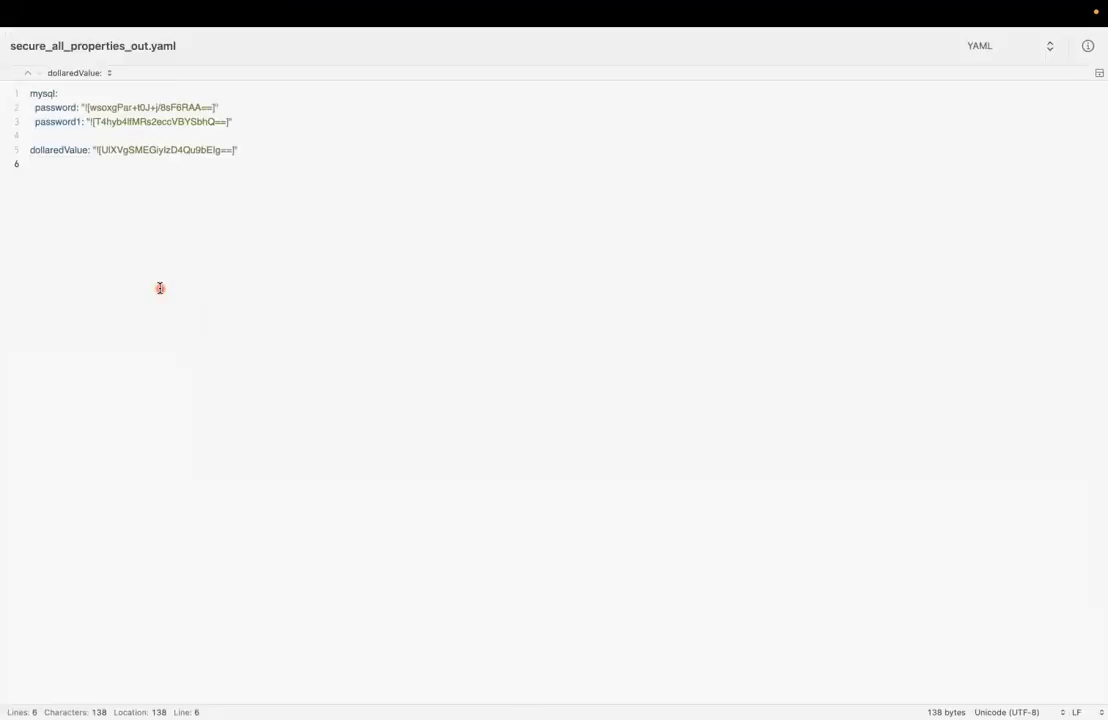
# - Create secure_file_data.yaml in CotEditor with multi-line sample text starting "This is an encrypted values we need to send from system a"
pyautogui.press('super+grave')
pyautogui.click(345, 606)
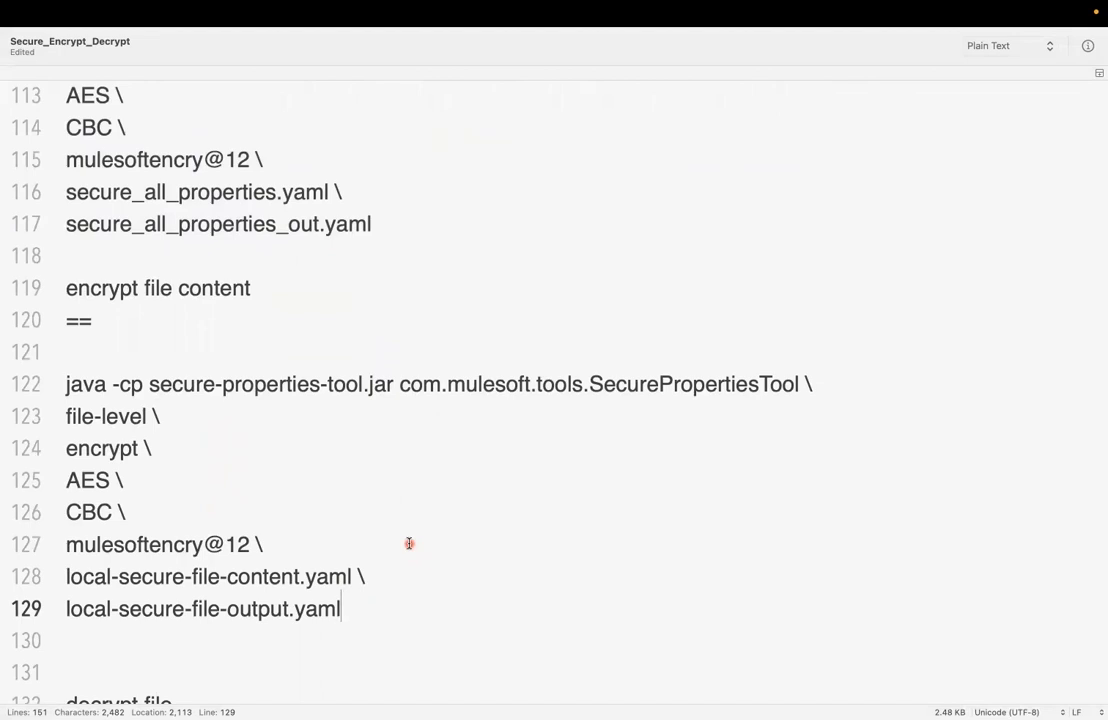
pyautogui.click(481, 338)
pyautogui.press('super+n')
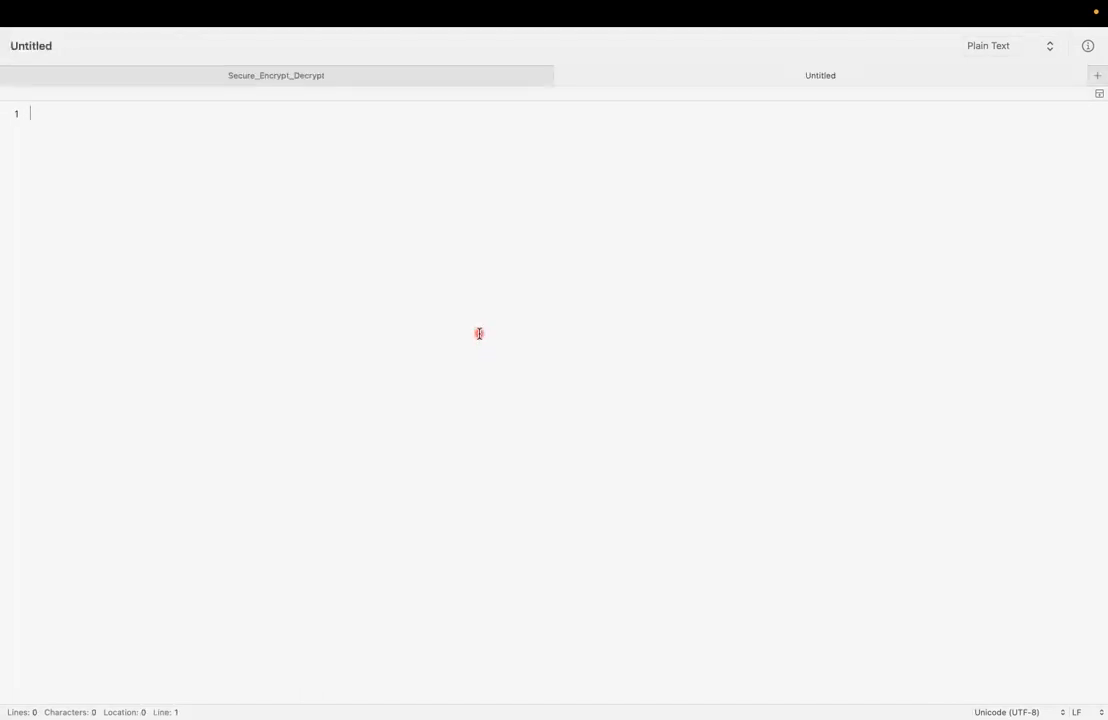
pyautogui.write('This is an encrypted values we need to send from system a ro system B. And it have multiple lines of info. \tYou can reply me or call me once you receive this message')
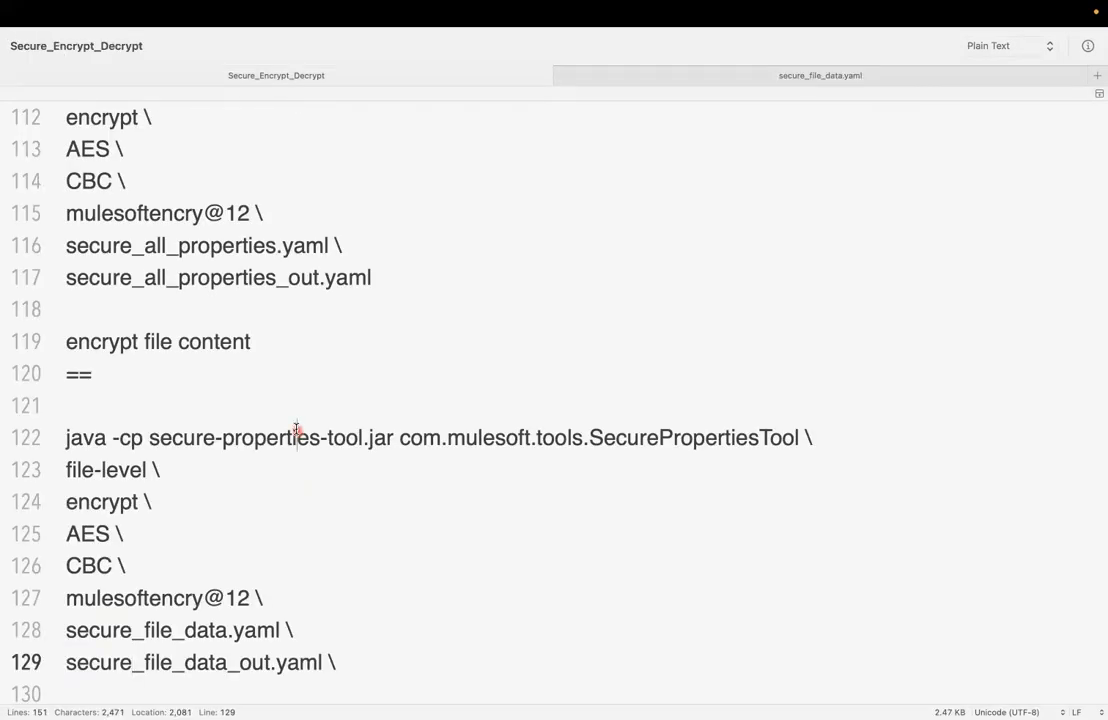
# - Check the file-level encryption command in the Secure_Encrypt_Decrypt notes and remove the trailing backslash after secure_file_data_out.yaml
pyautogui.click(297, 432)
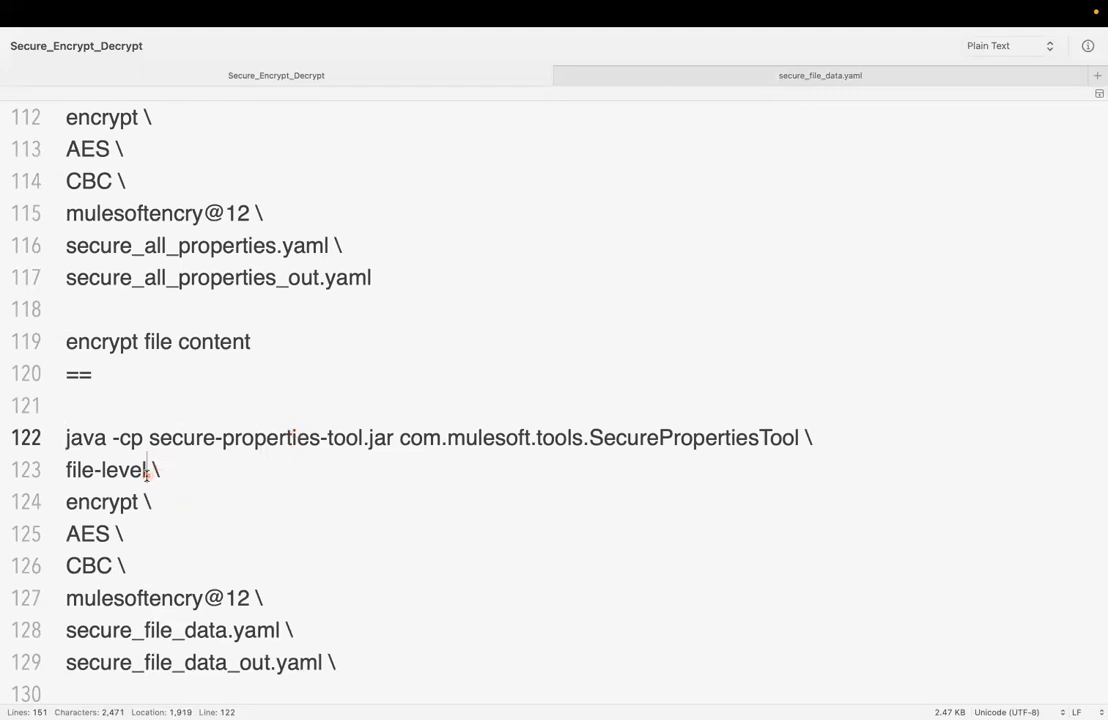
pyautogui.moveTo(66, 471); pyautogui.dragTo(143, 470)
pyautogui.click(139, 514)
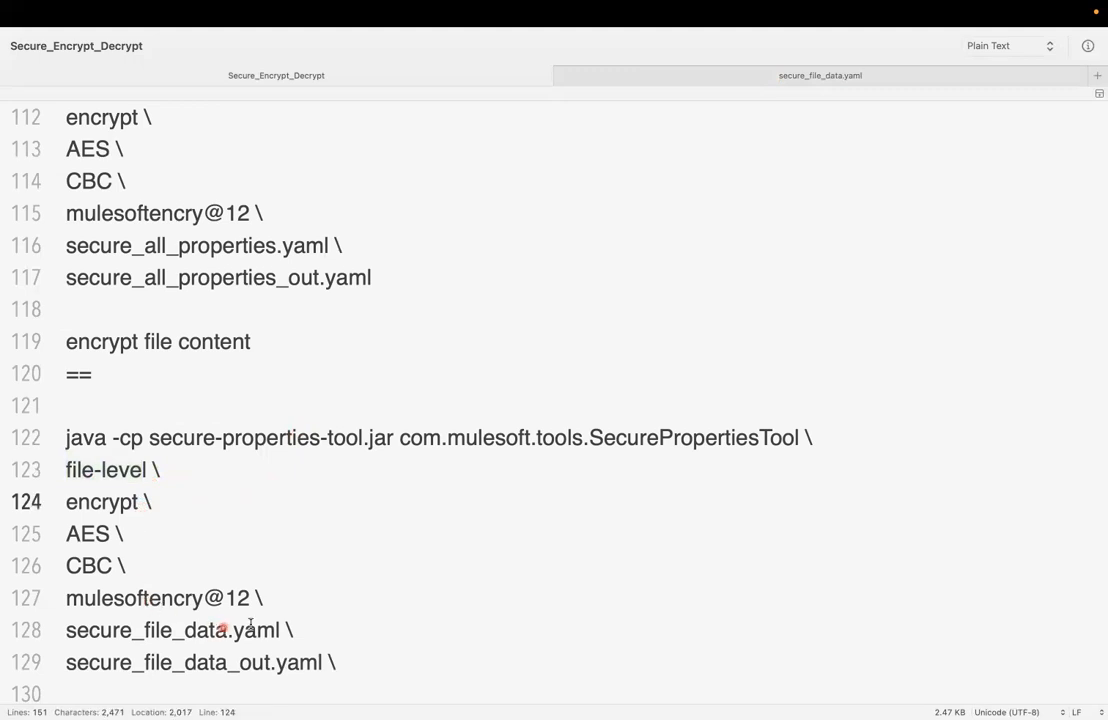
pyautogui.moveTo(287, 630); pyautogui.dragTo(61, 627)
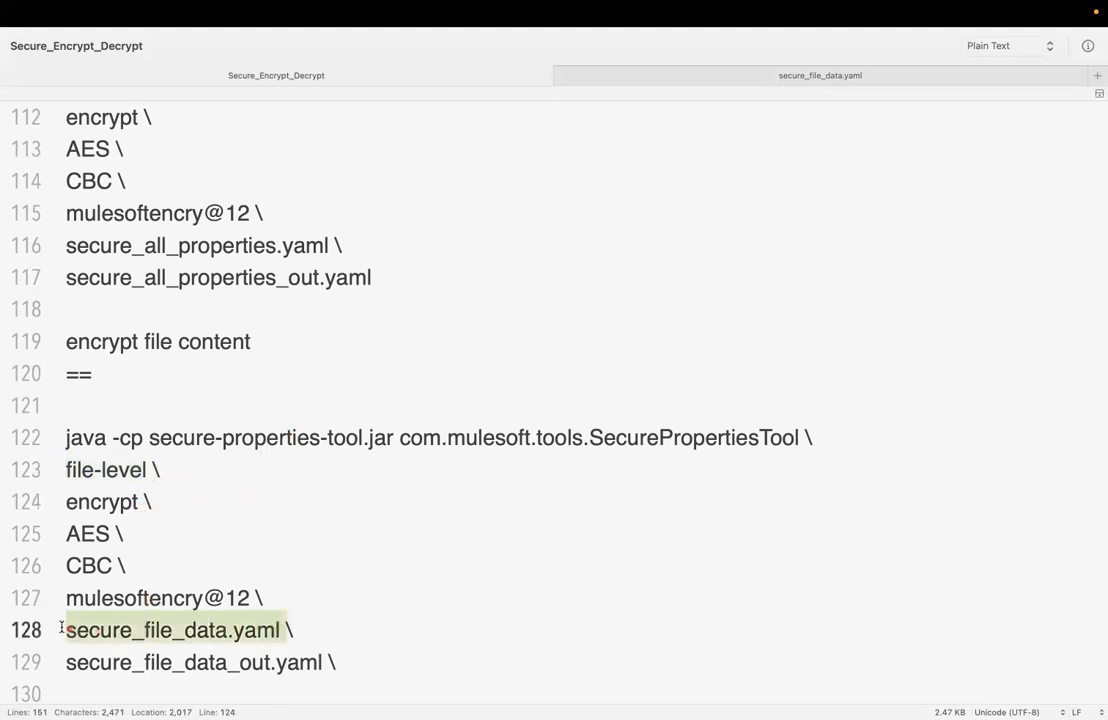
pyautogui.click(346, 664)
pyautogui.press('BackSpace')
pyautogui.press('BackSpace')
# - Copy the file-level AES CBC encrypt command with its encryption key and run it in Terminal, from secure_file_data.yaml to secure_file_data_out.yaml
pyautogui.hotkey('shift', 'Up')
pyautogui.hotkey('shift', 'Up')
pyautogui.hotkey('shift', 'Up')
pyautogui.hotkey('shift', 'Up')
pyautogui.hotkey('shift', 'Up')
pyautogui.hotkey('shift', 'Up')
pyautogui.hotkey('shift', 'Up')
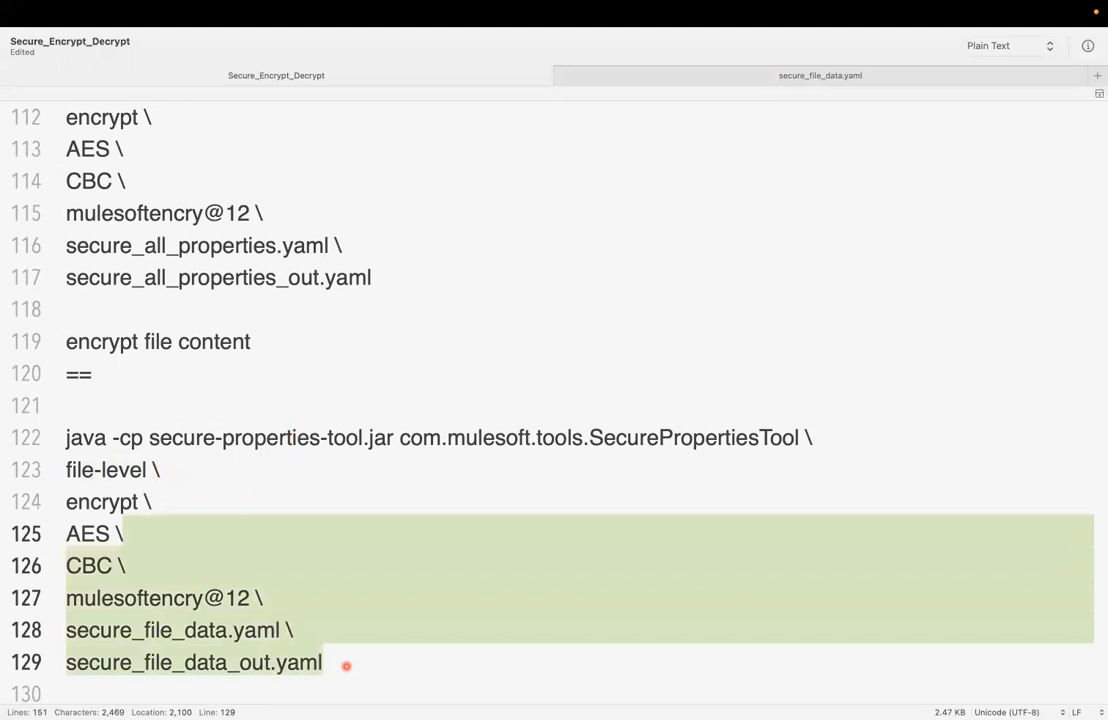
pyautogui.press('super+shift+Left')
pyautogui.press('super+c')
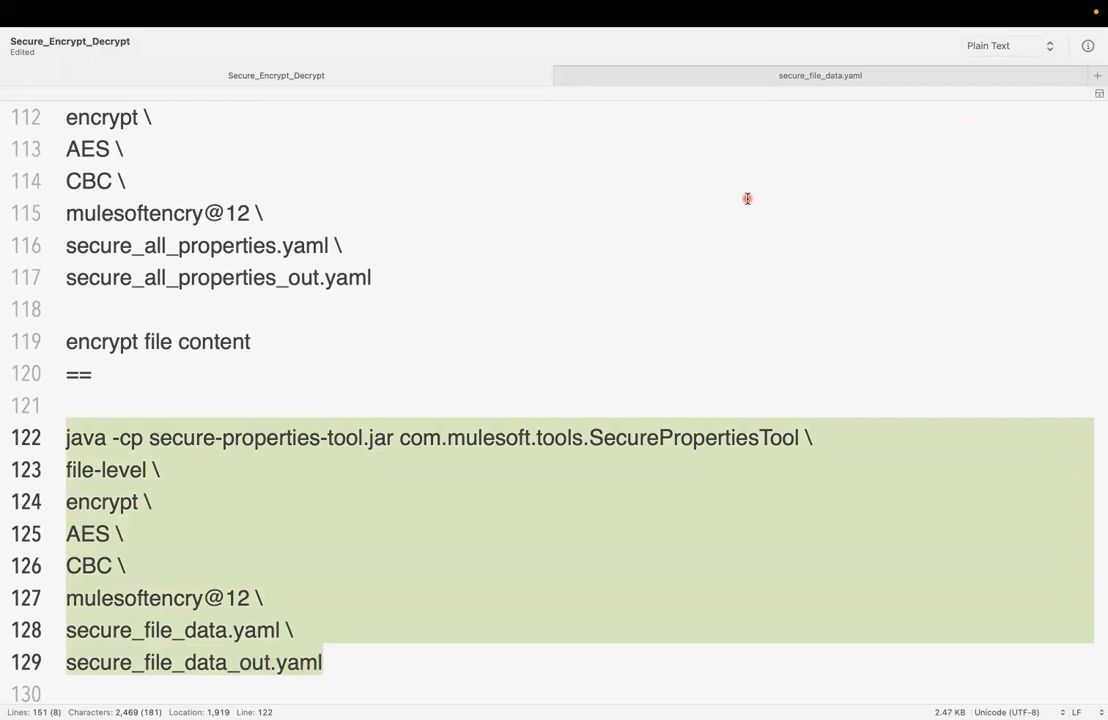
pyautogui.press('super+Tab')
pyautogui.press('super+v')
pyautogui.press('Return')
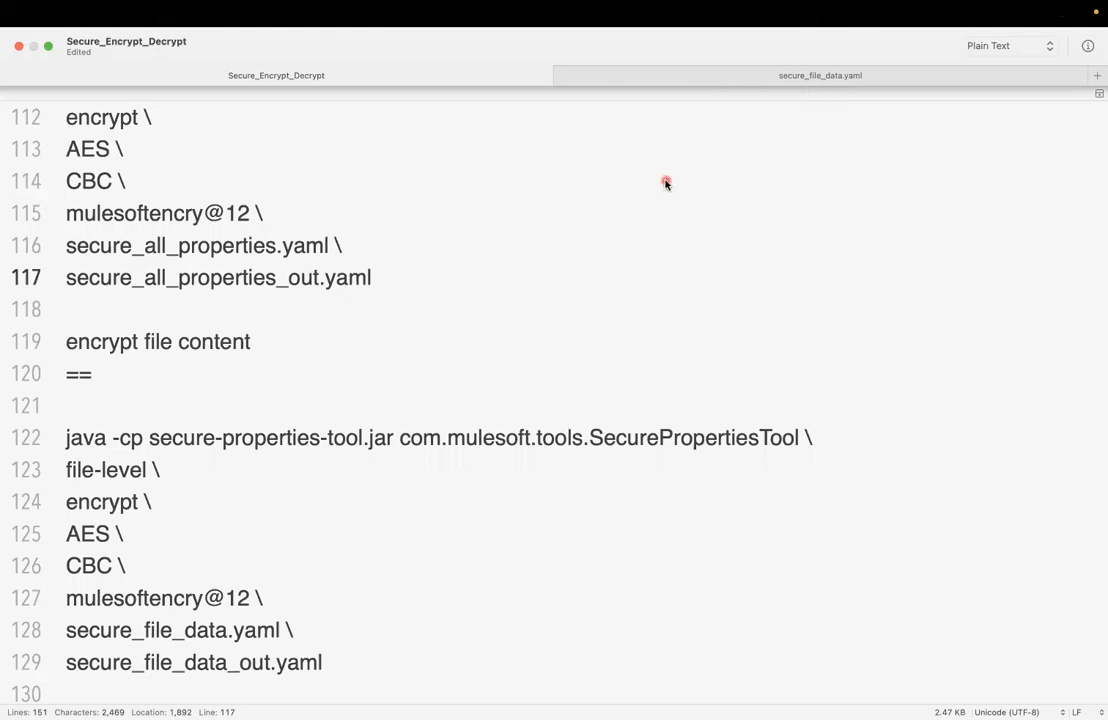
pyautogui.click(504, 40)
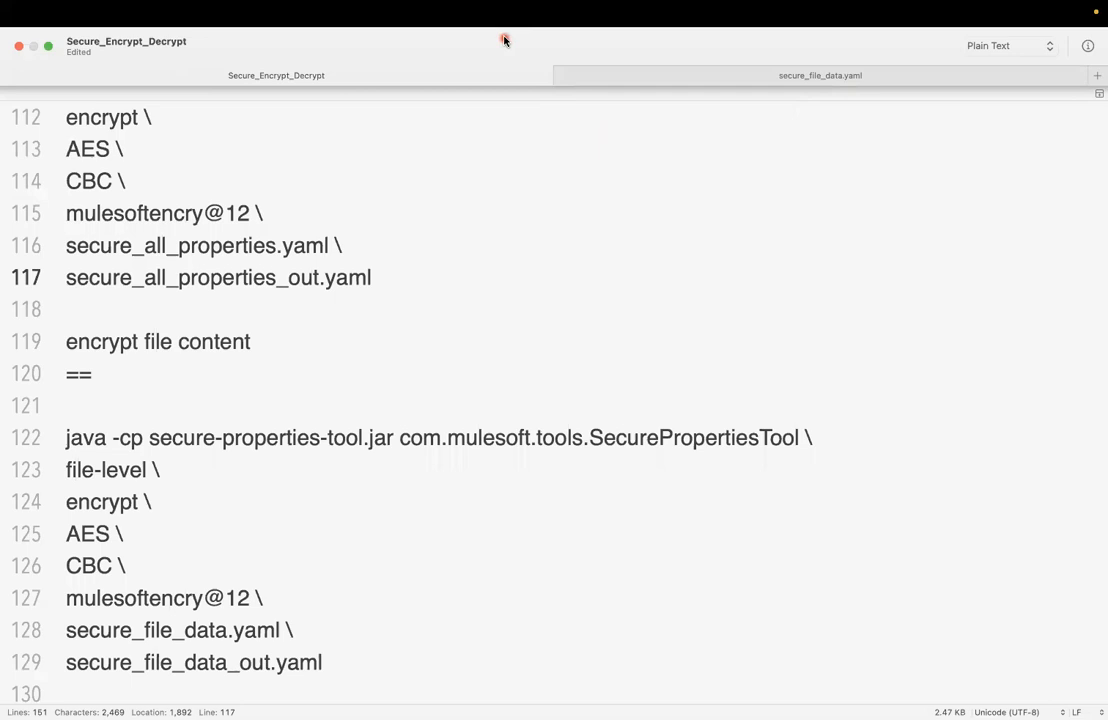